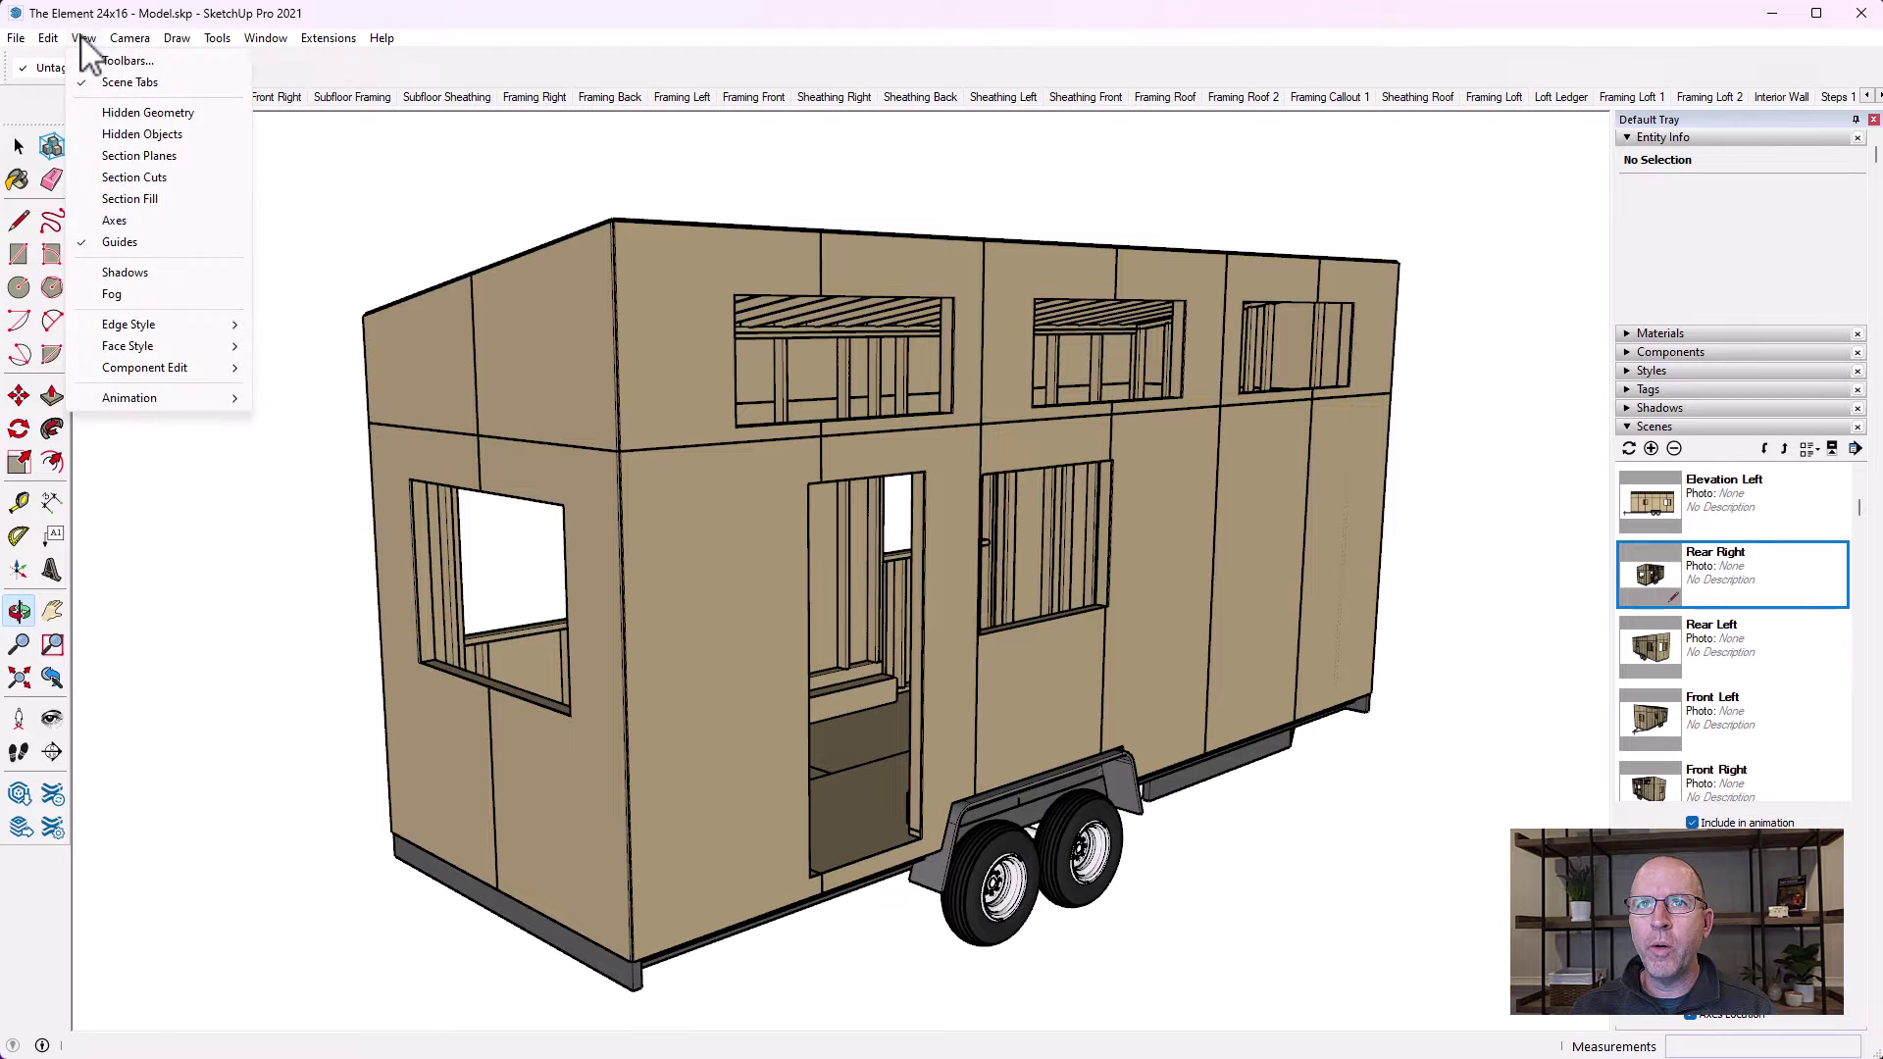
# Review the list of available toolbars, close it without changes, and expand the model's tag list
pyautogui.click(125, 68)
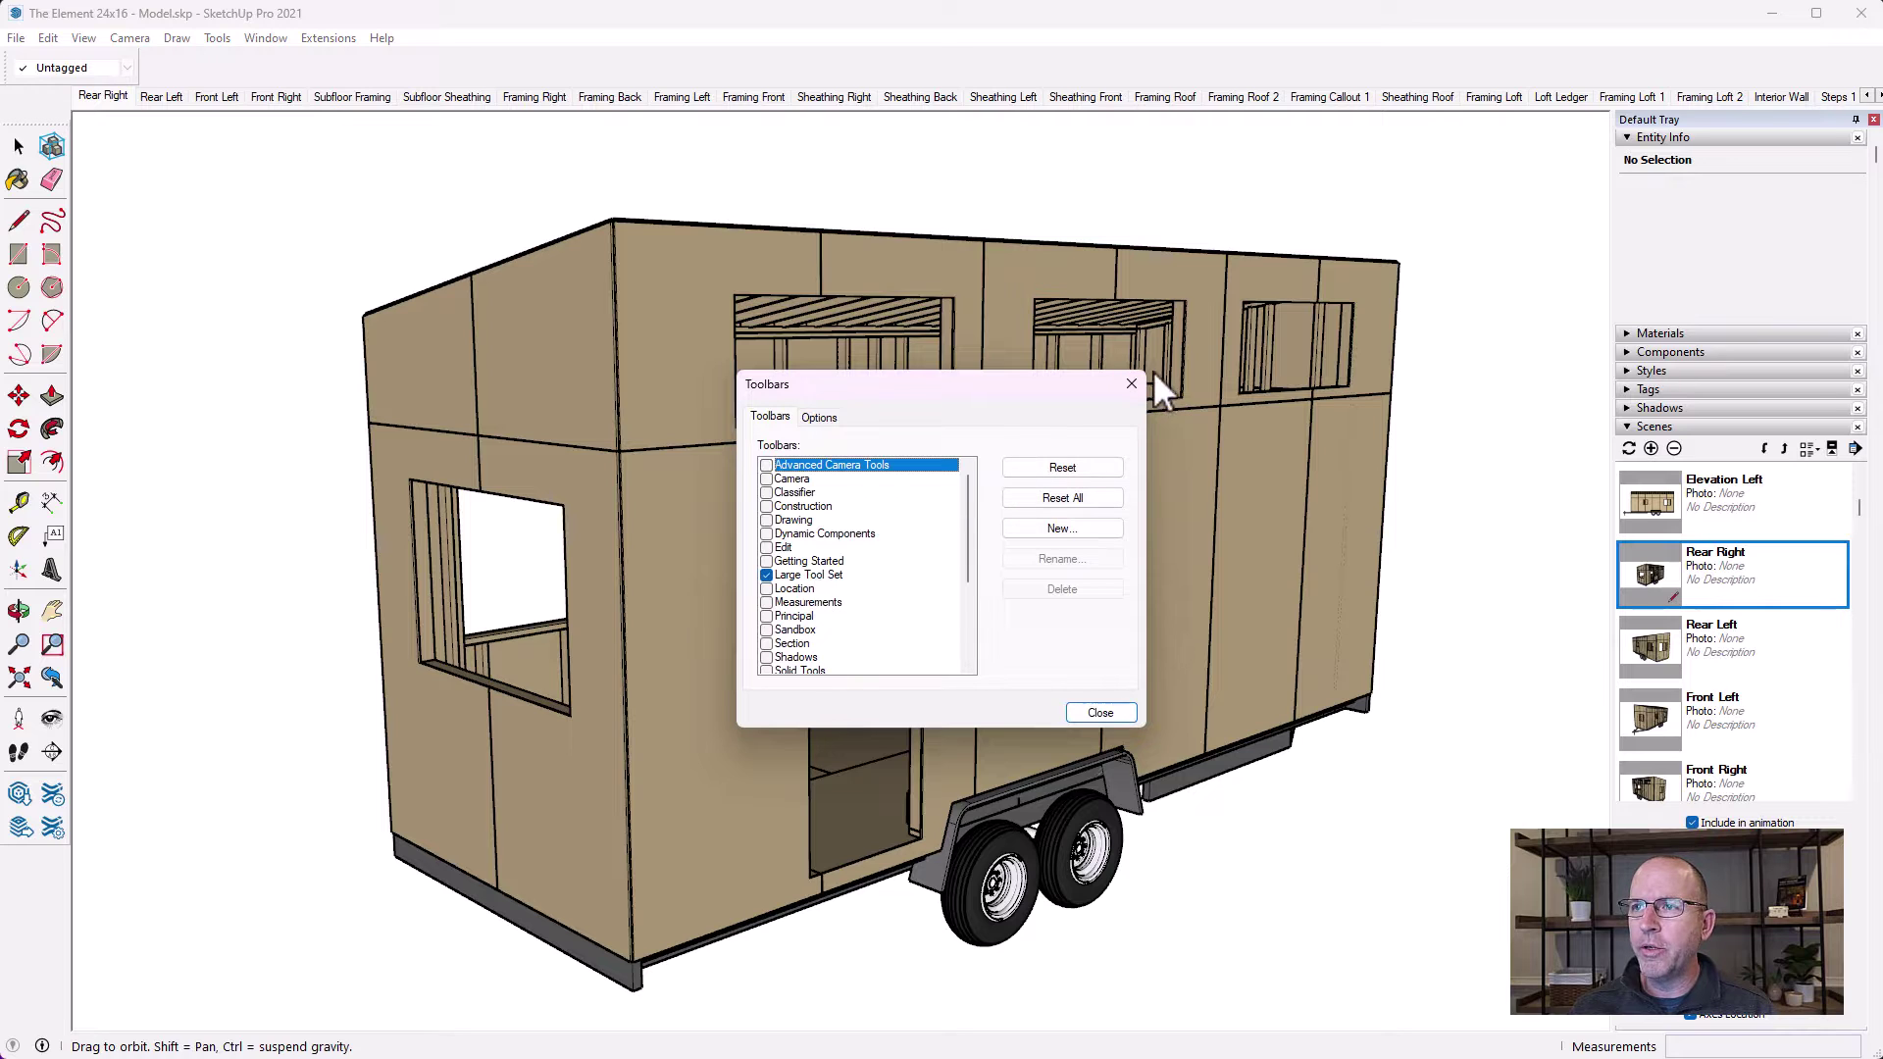
pyautogui.click(1130, 384)
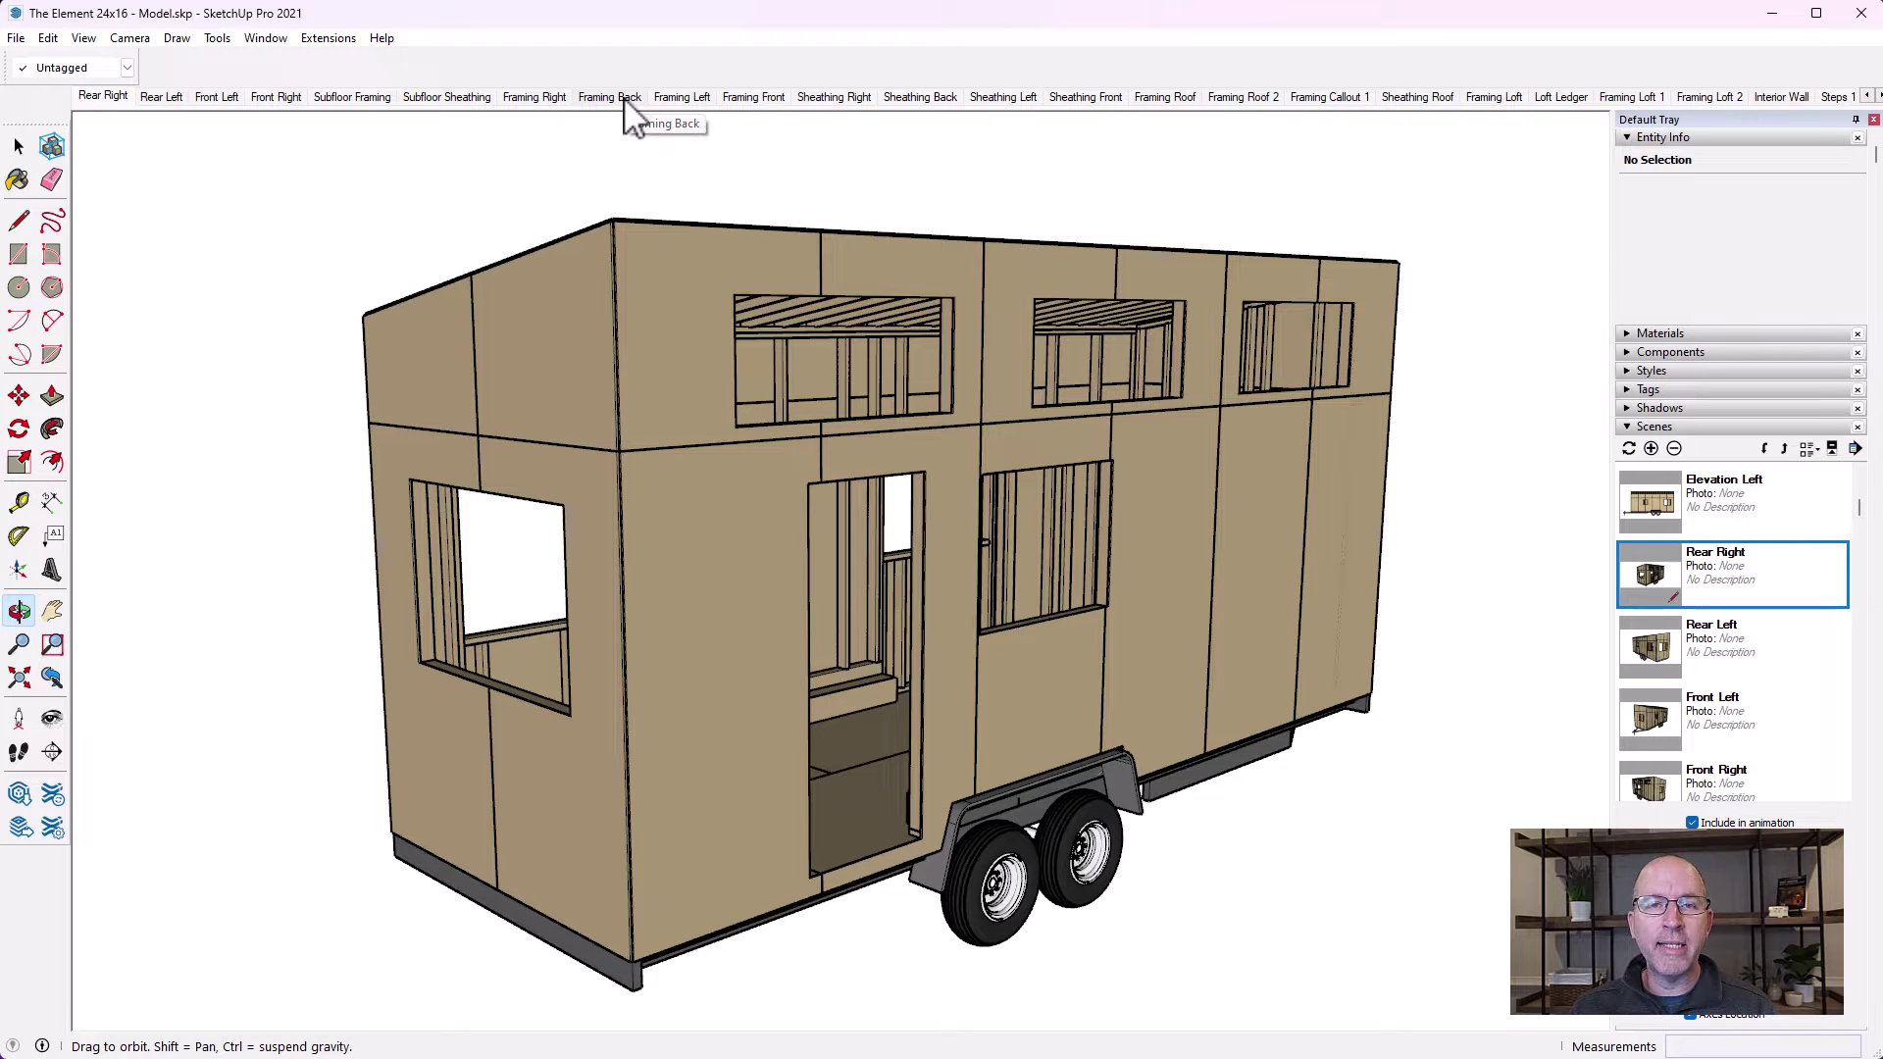
pyautogui.click(1633, 390)
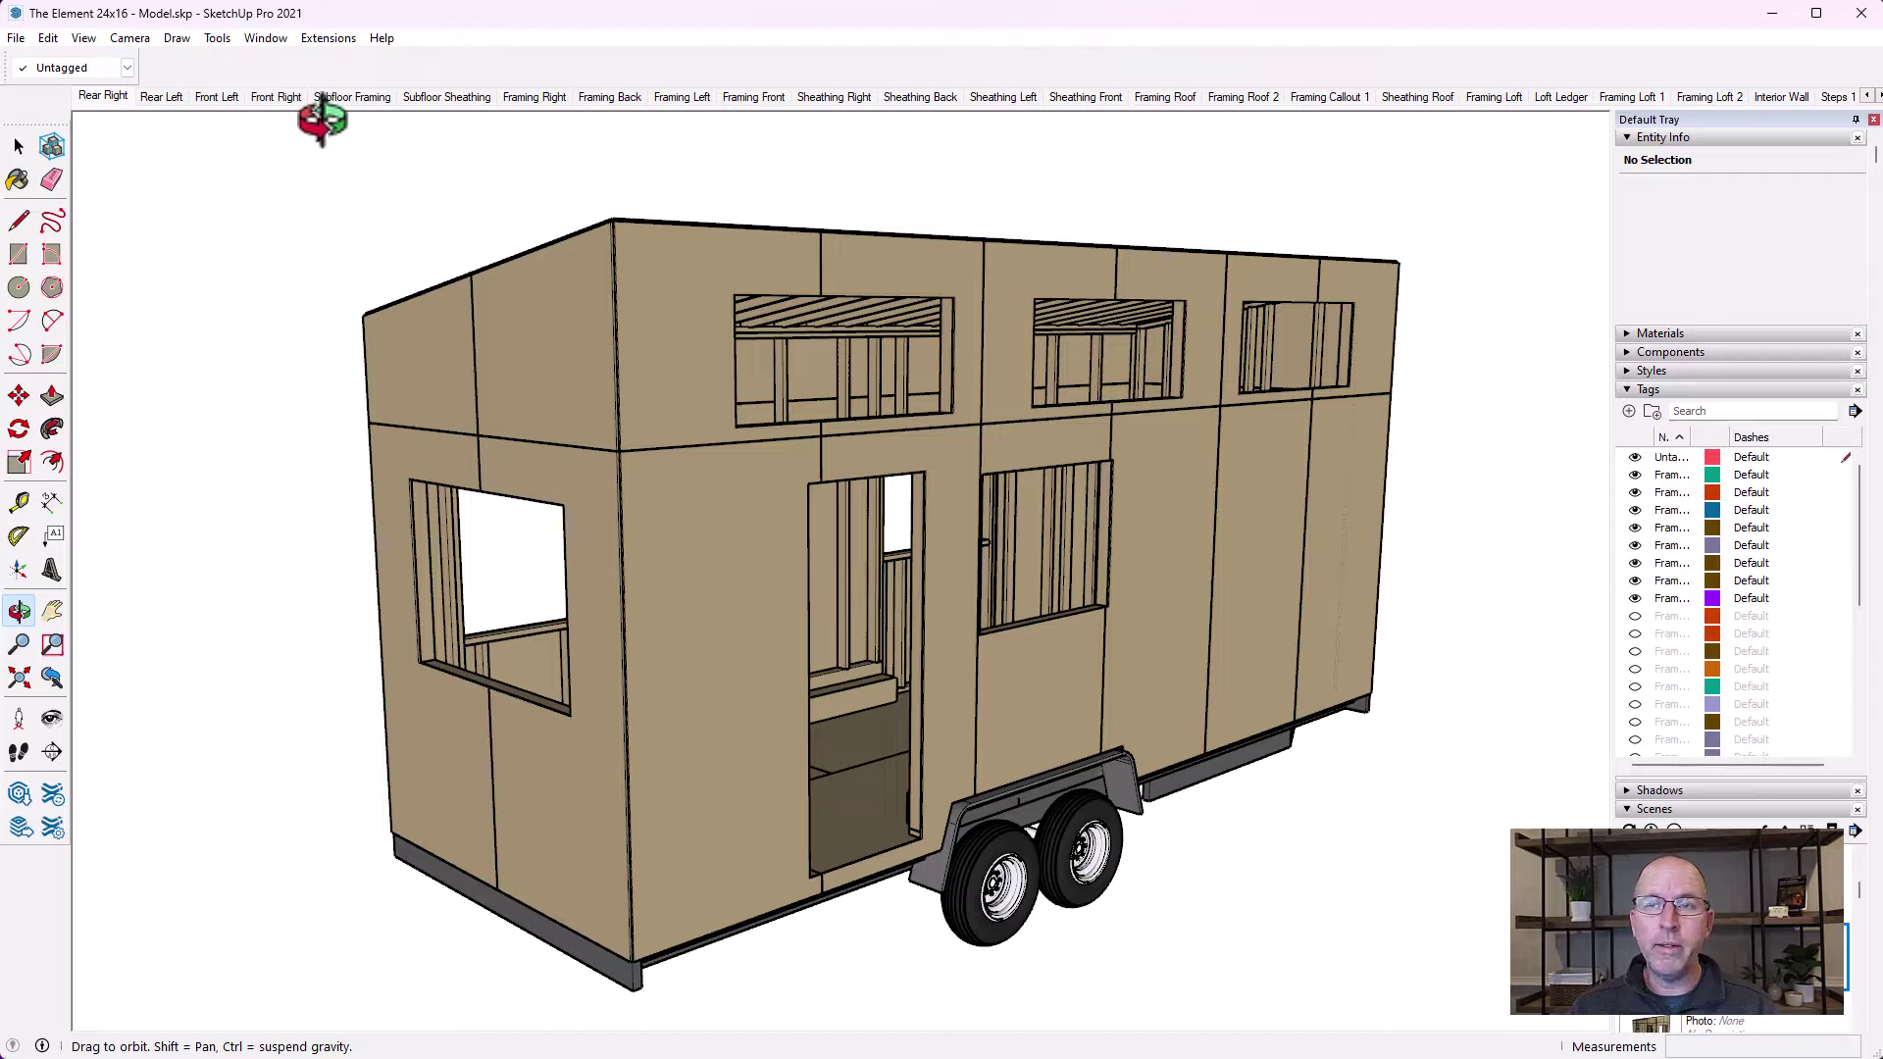
# View the Framing Right scene, switch to the Front Right scene, and examine the house's door side and rear wall
pyautogui.click(534, 96)
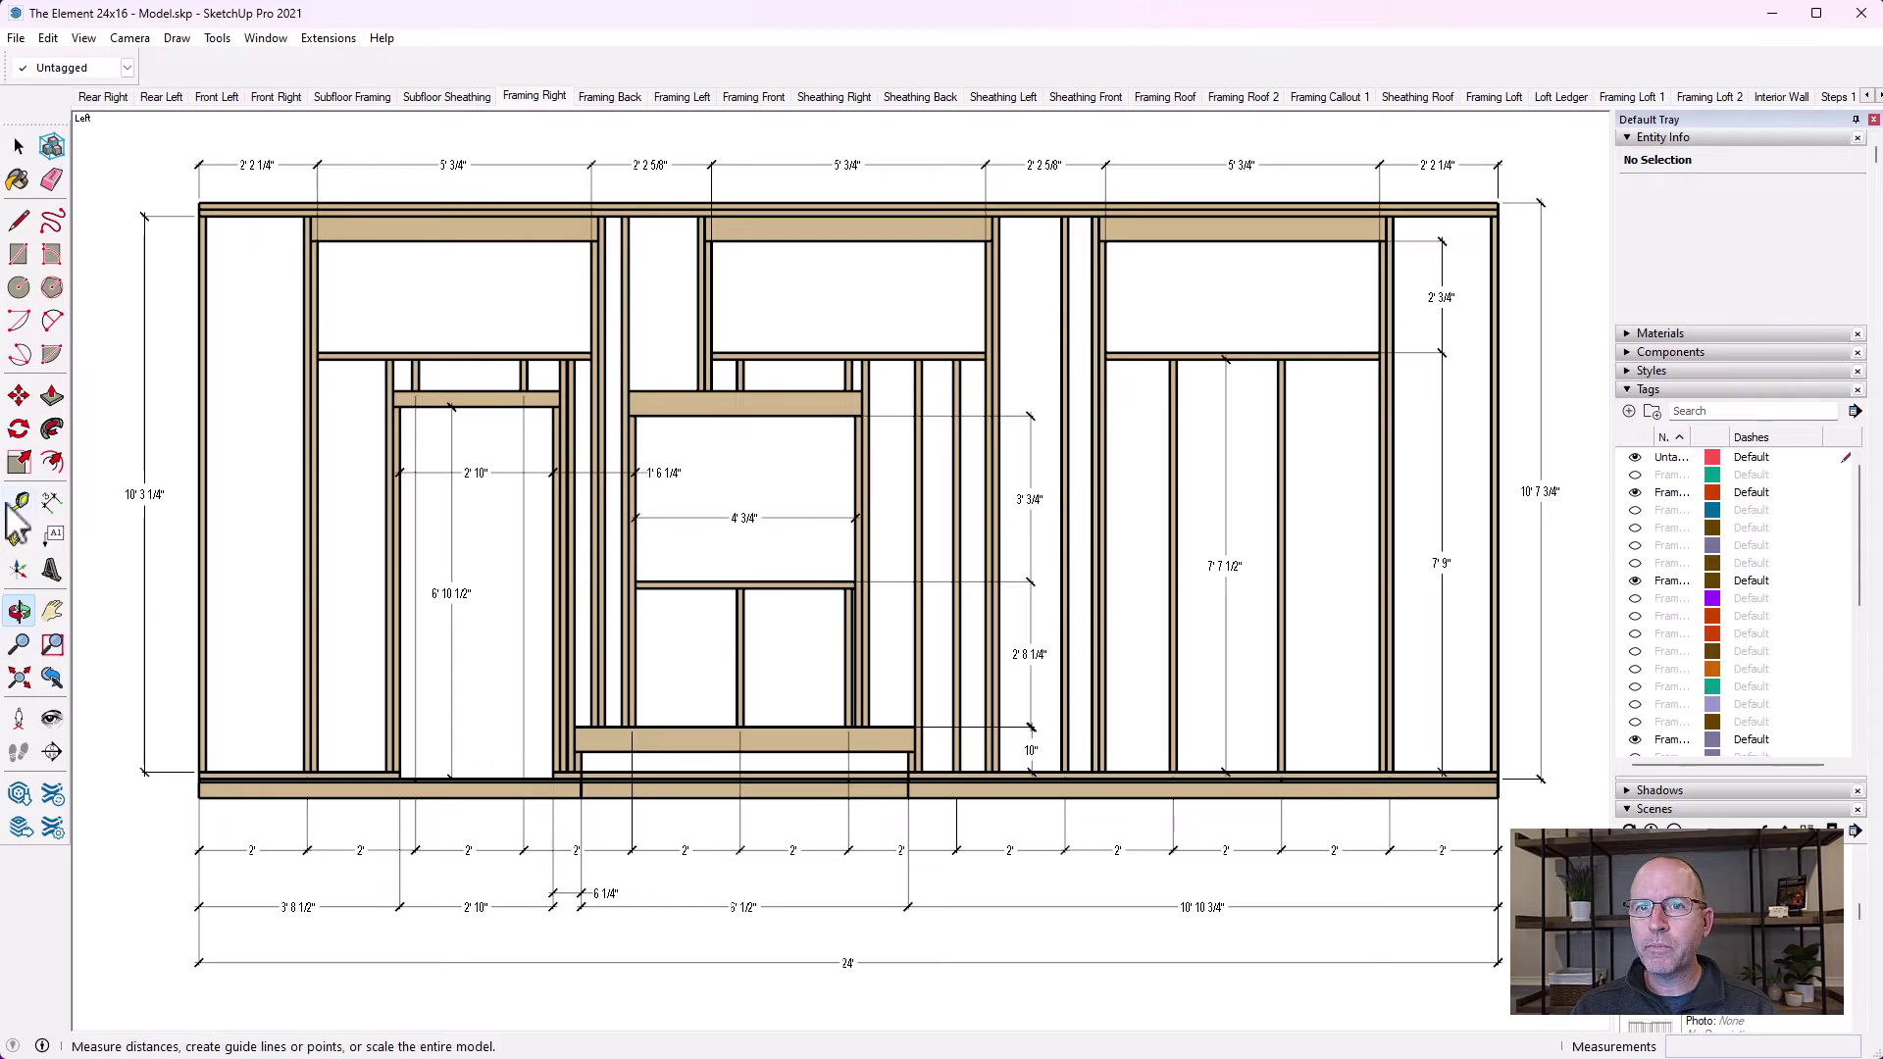
pyautogui.click(275, 96)
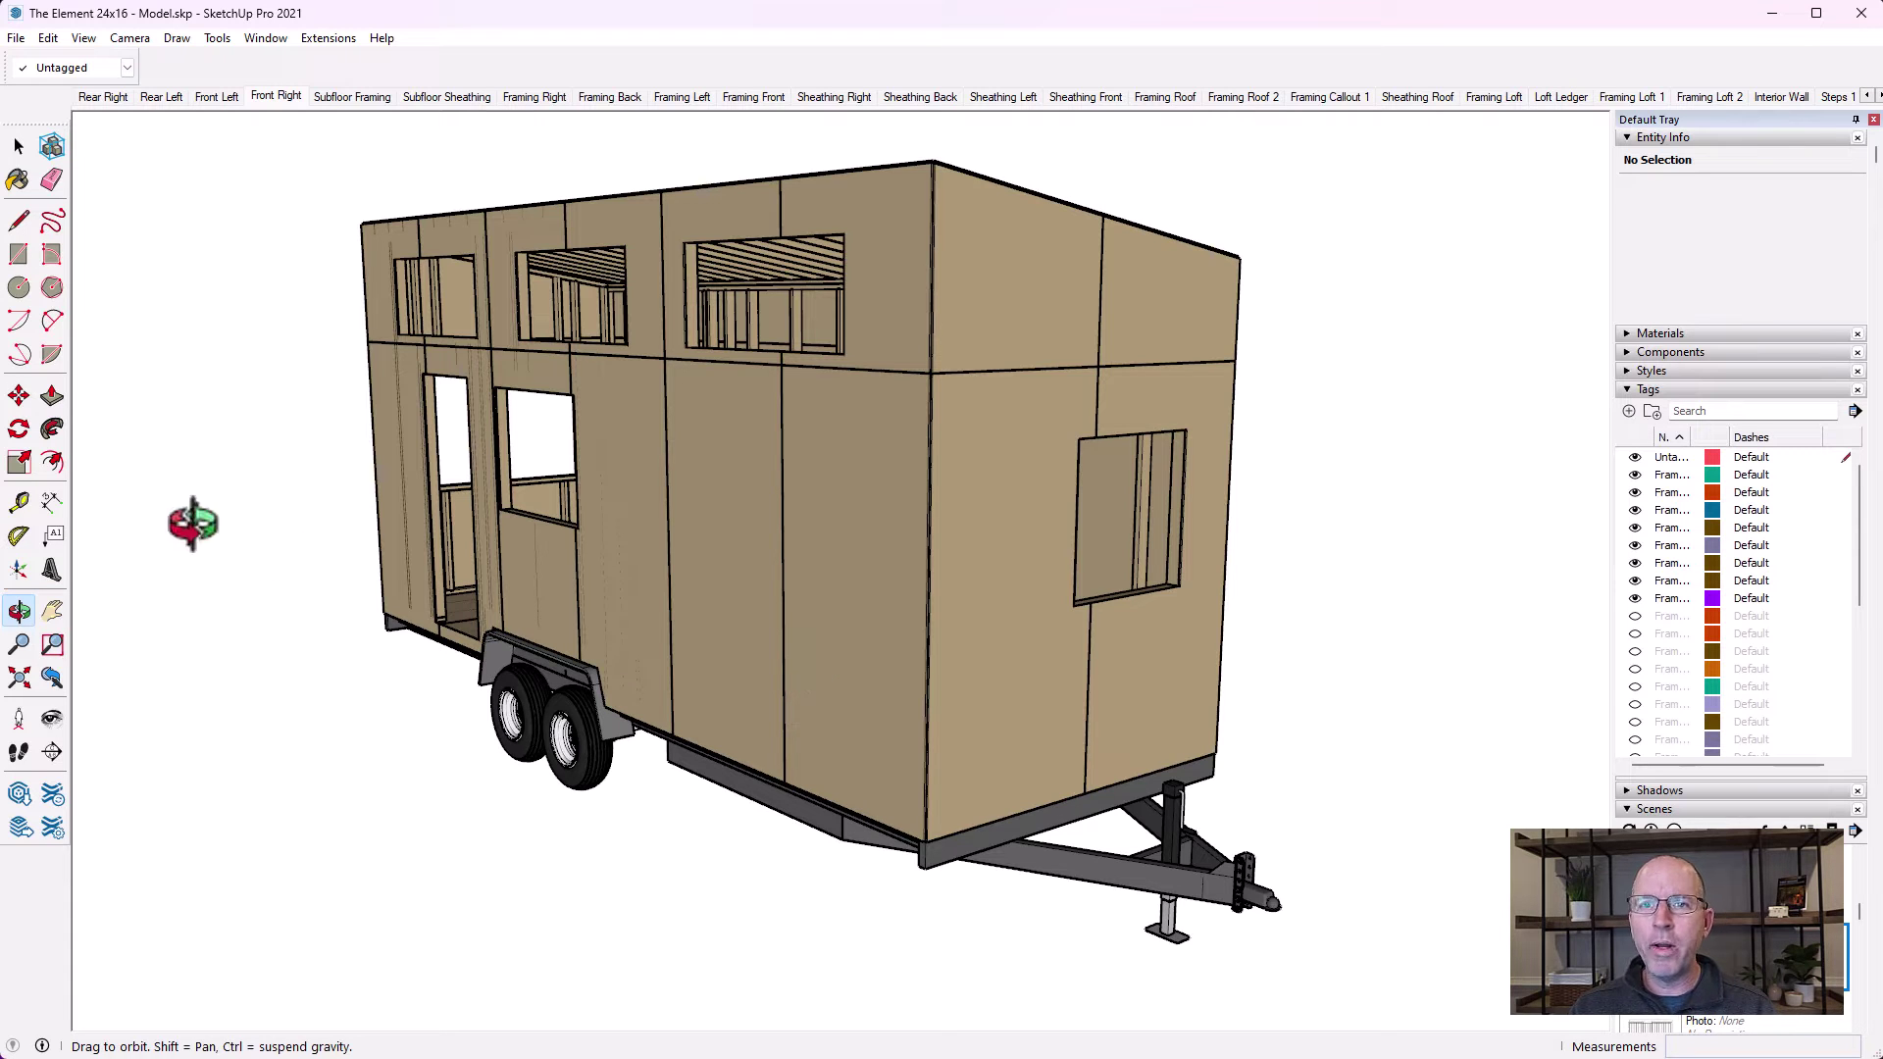
pyautogui.moveTo(579, 442); pyautogui.dragTo(1231, 589)
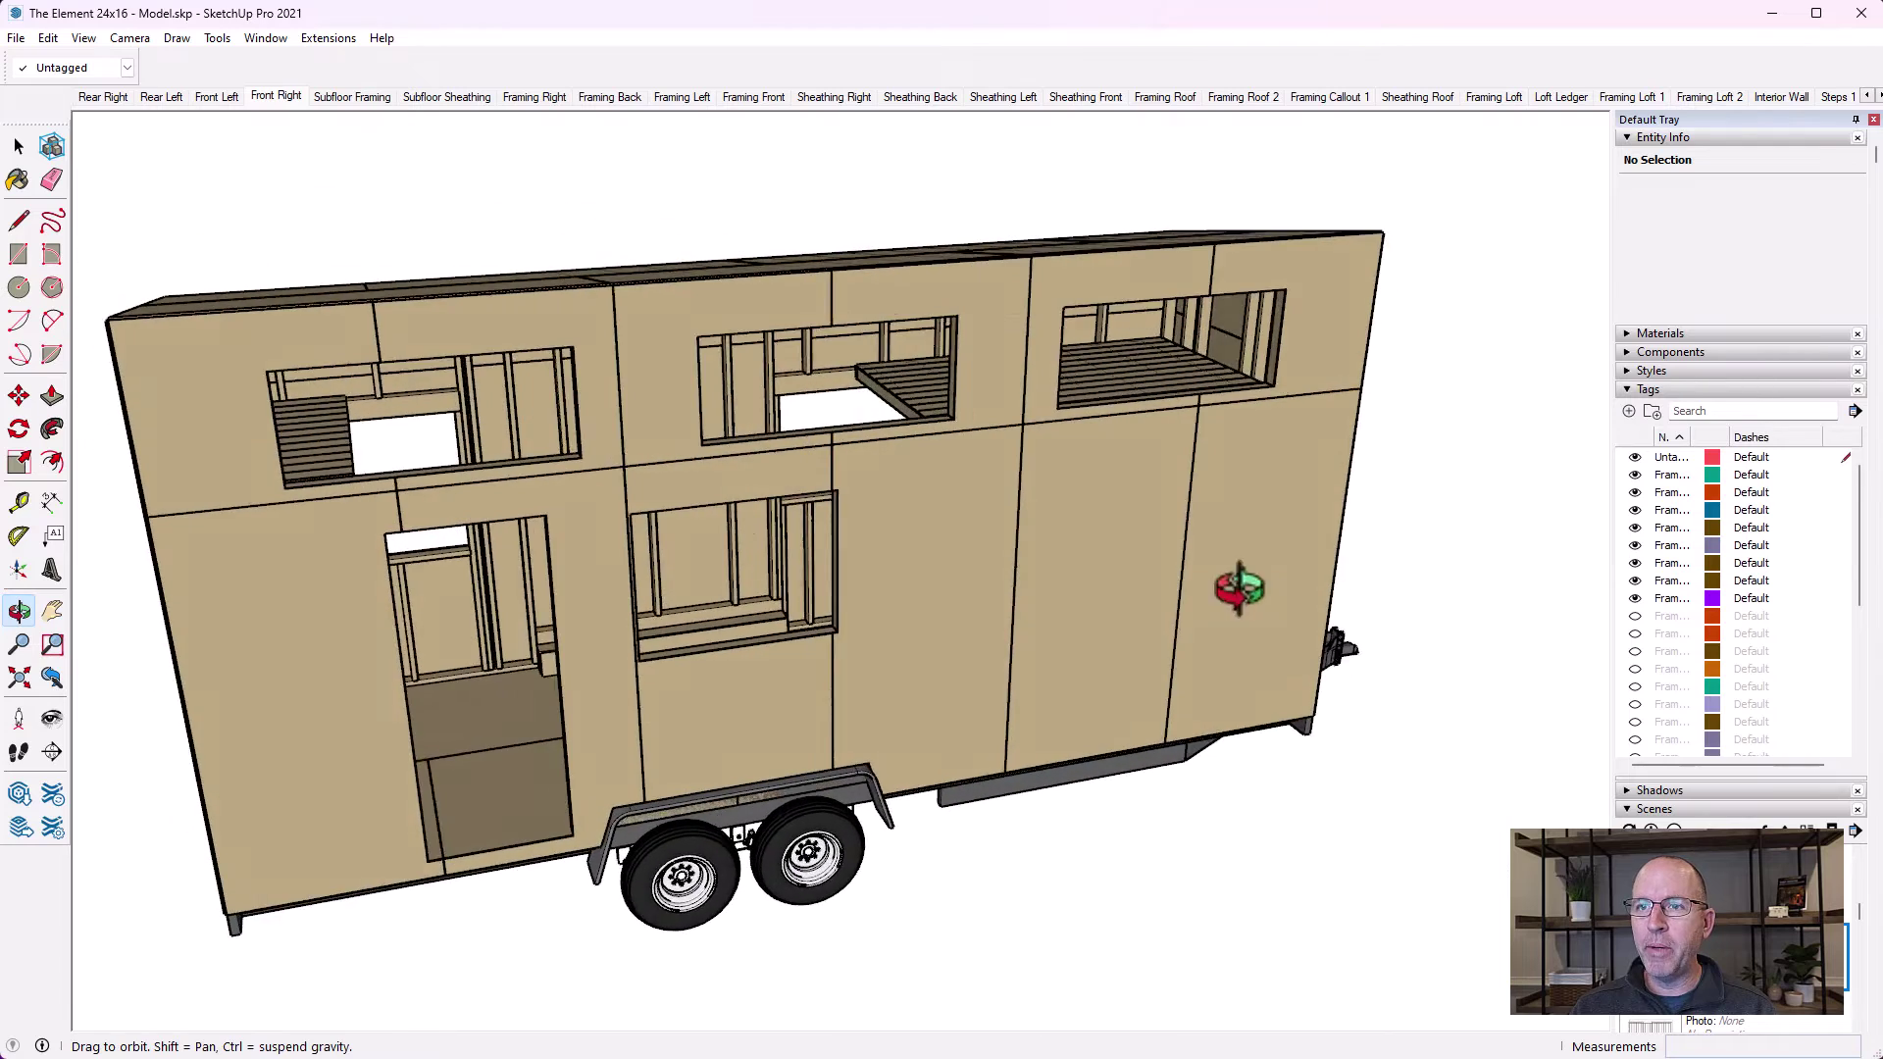
pyautogui.moveTo(553, 644); pyautogui.dragTo(922, 603)
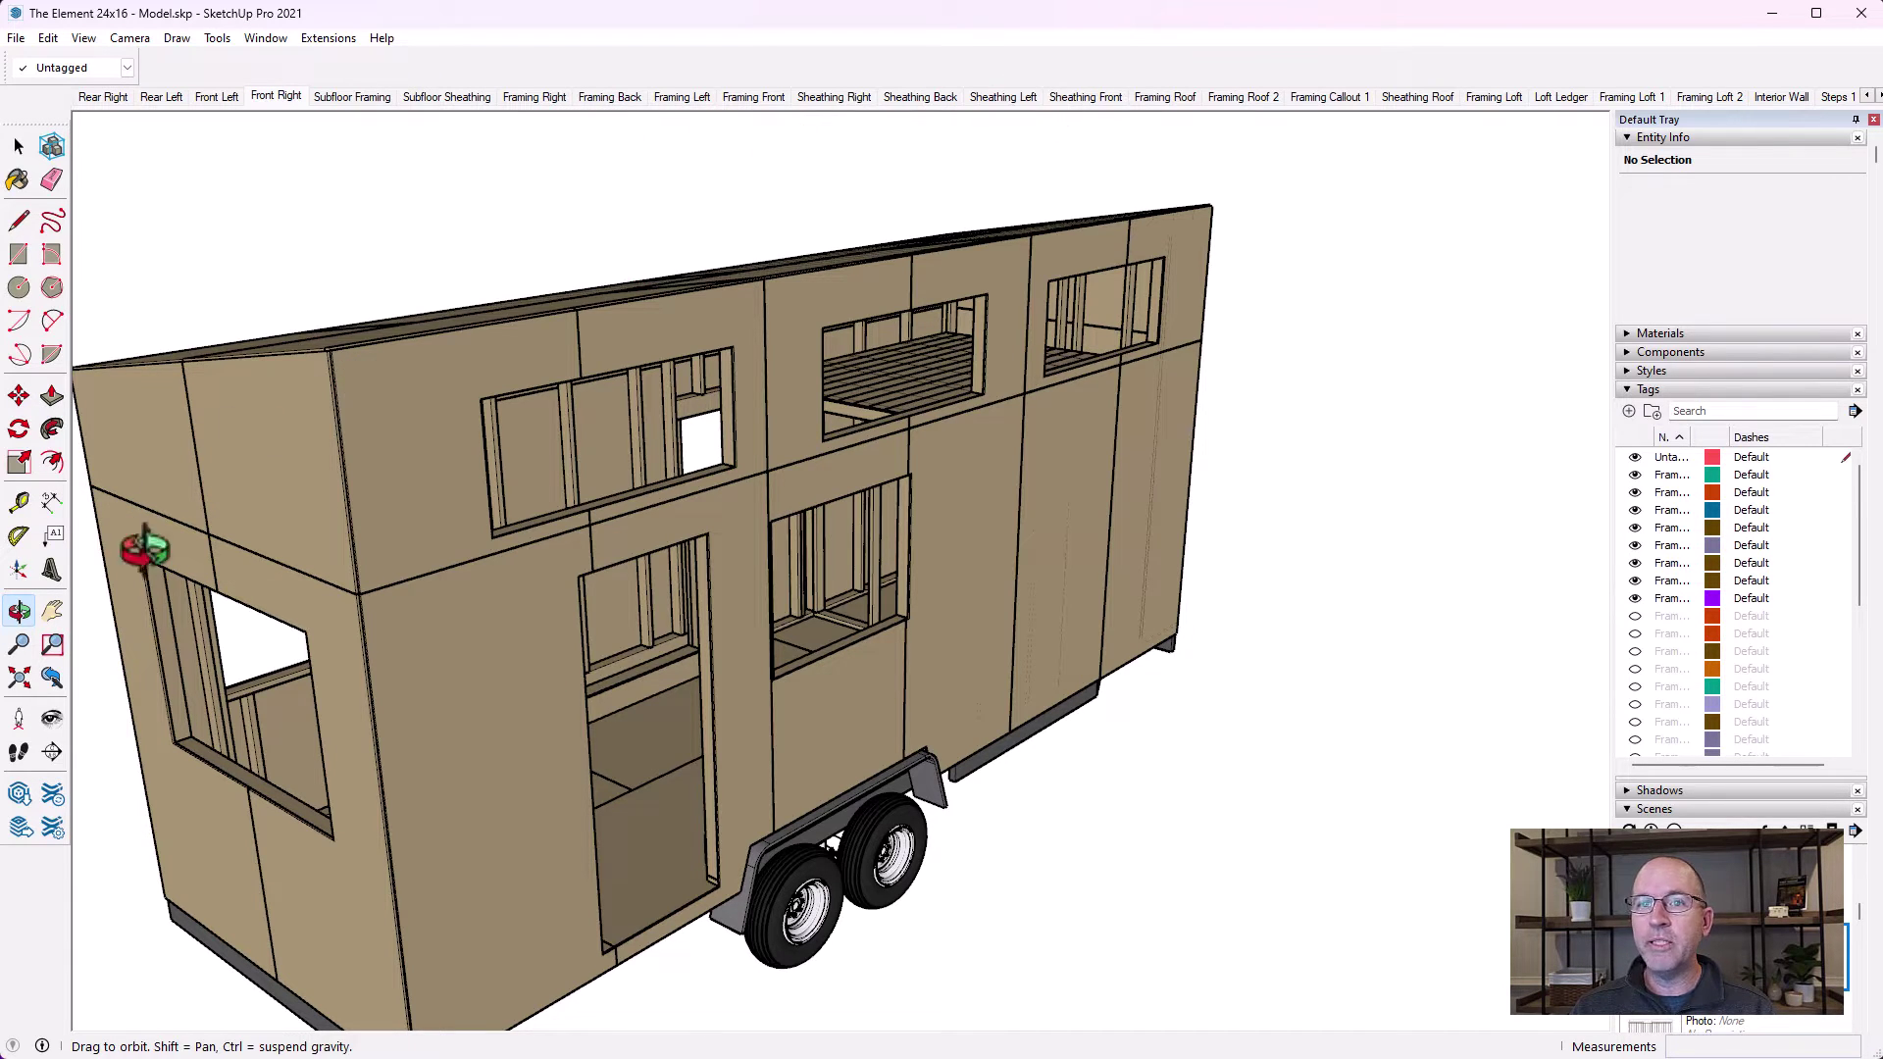
pyautogui.click(52, 612)
pyautogui.moveTo(252, 659); pyautogui.dragTo(544, 572)
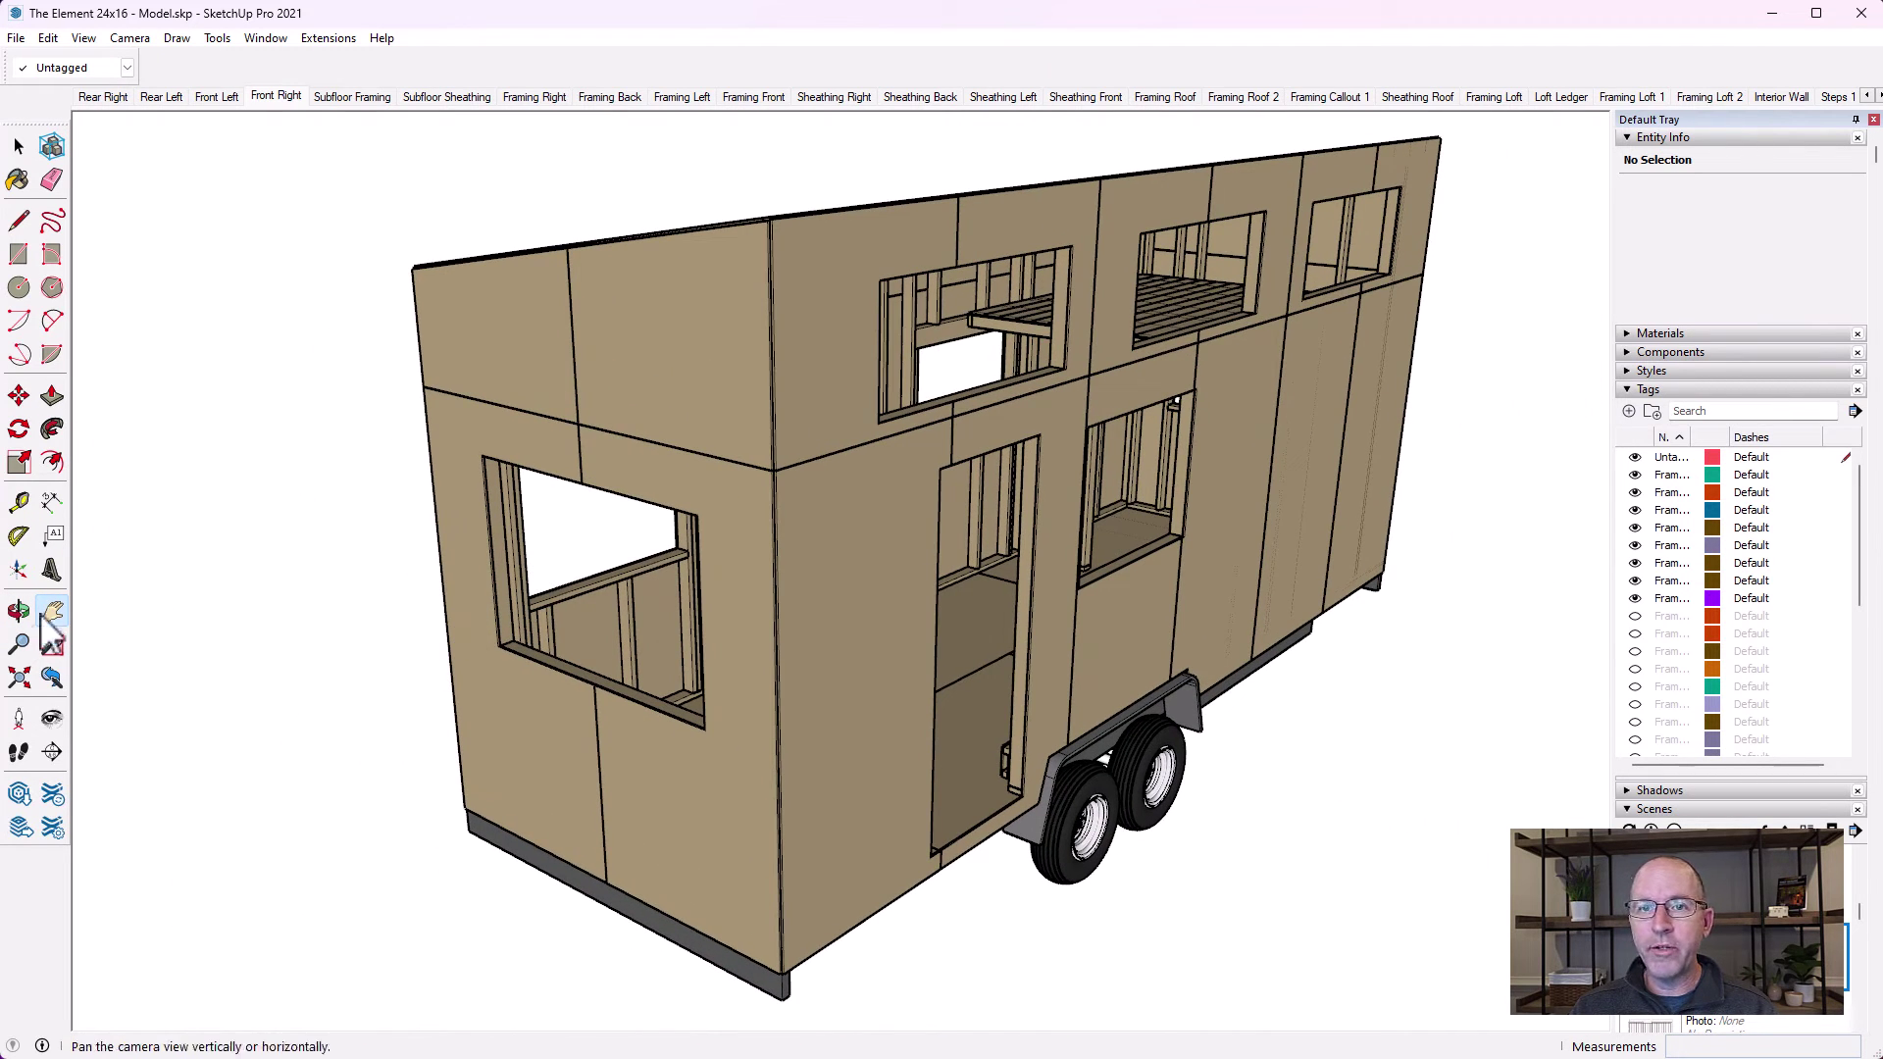
pyautogui.click(19, 612)
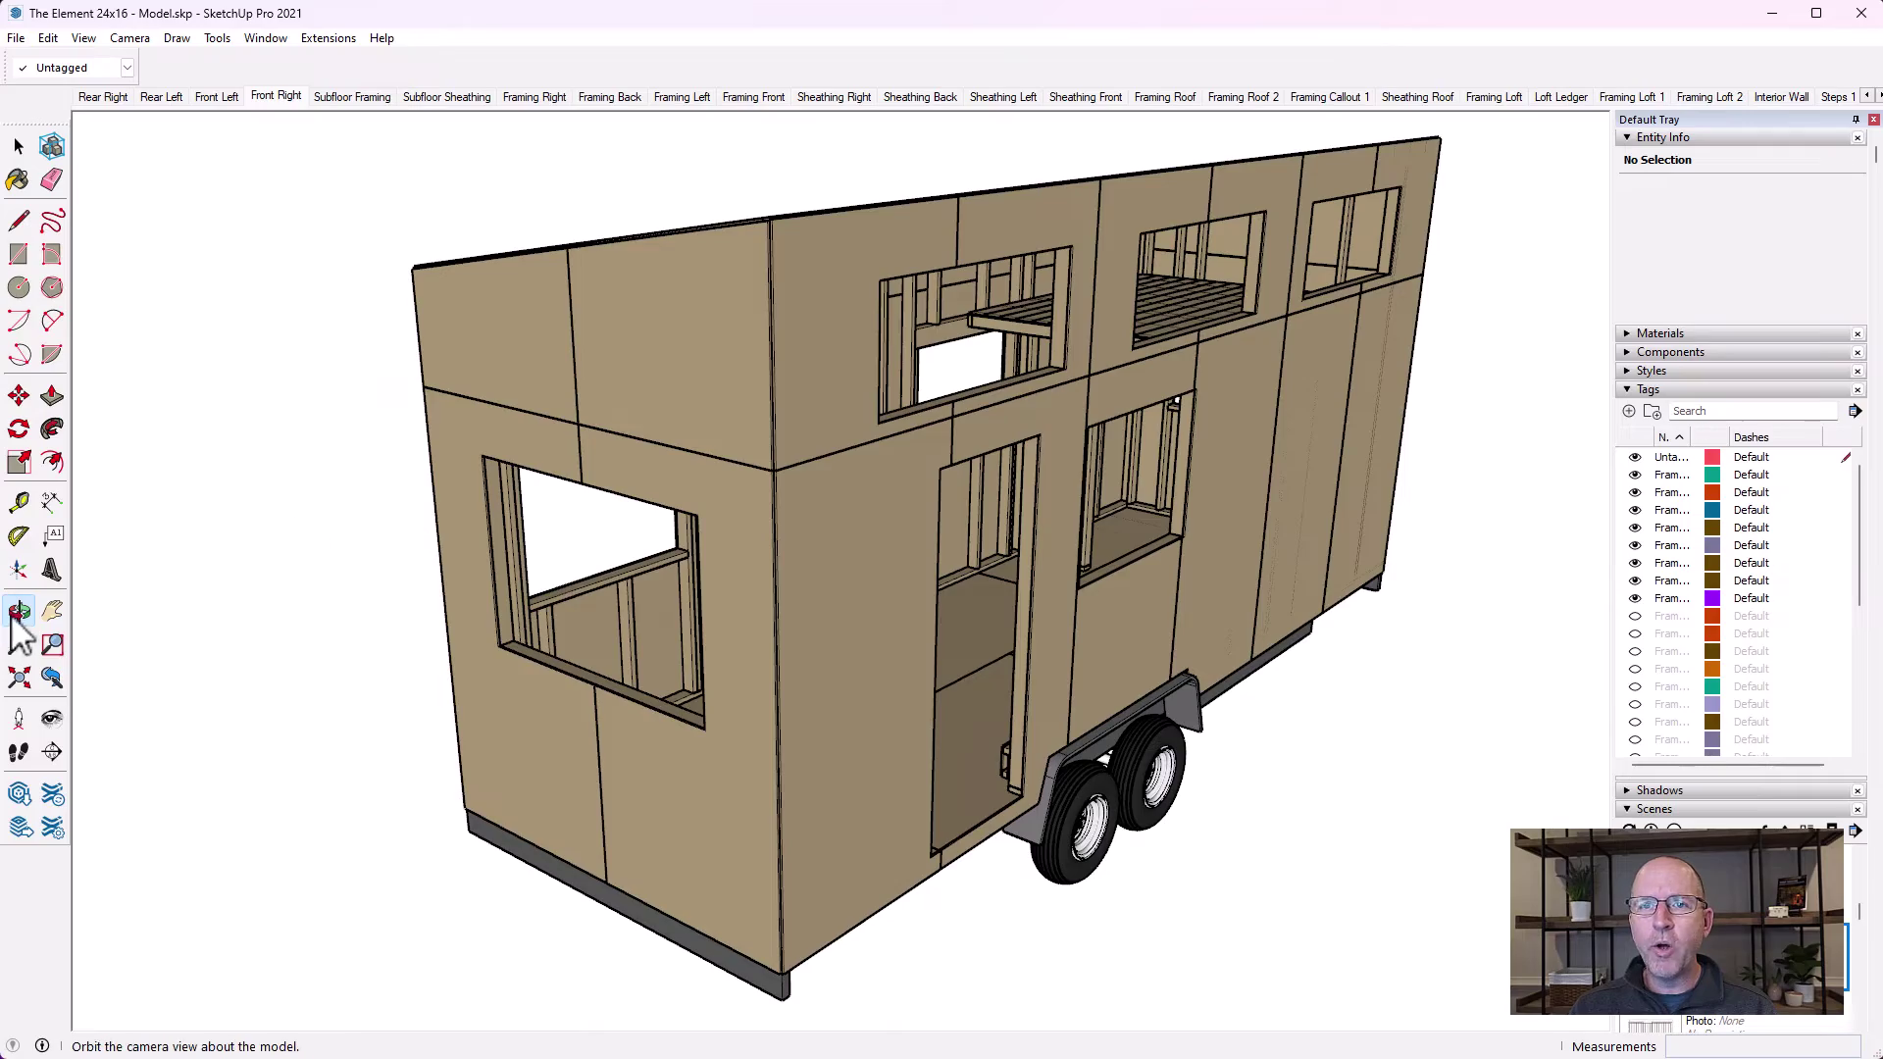
# Examine the wall opposite the door, the roof sheathing, and the interior wall framing and subfloor
pyautogui.moveTo(297, 457); pyautogui.dragTo(885, 527)
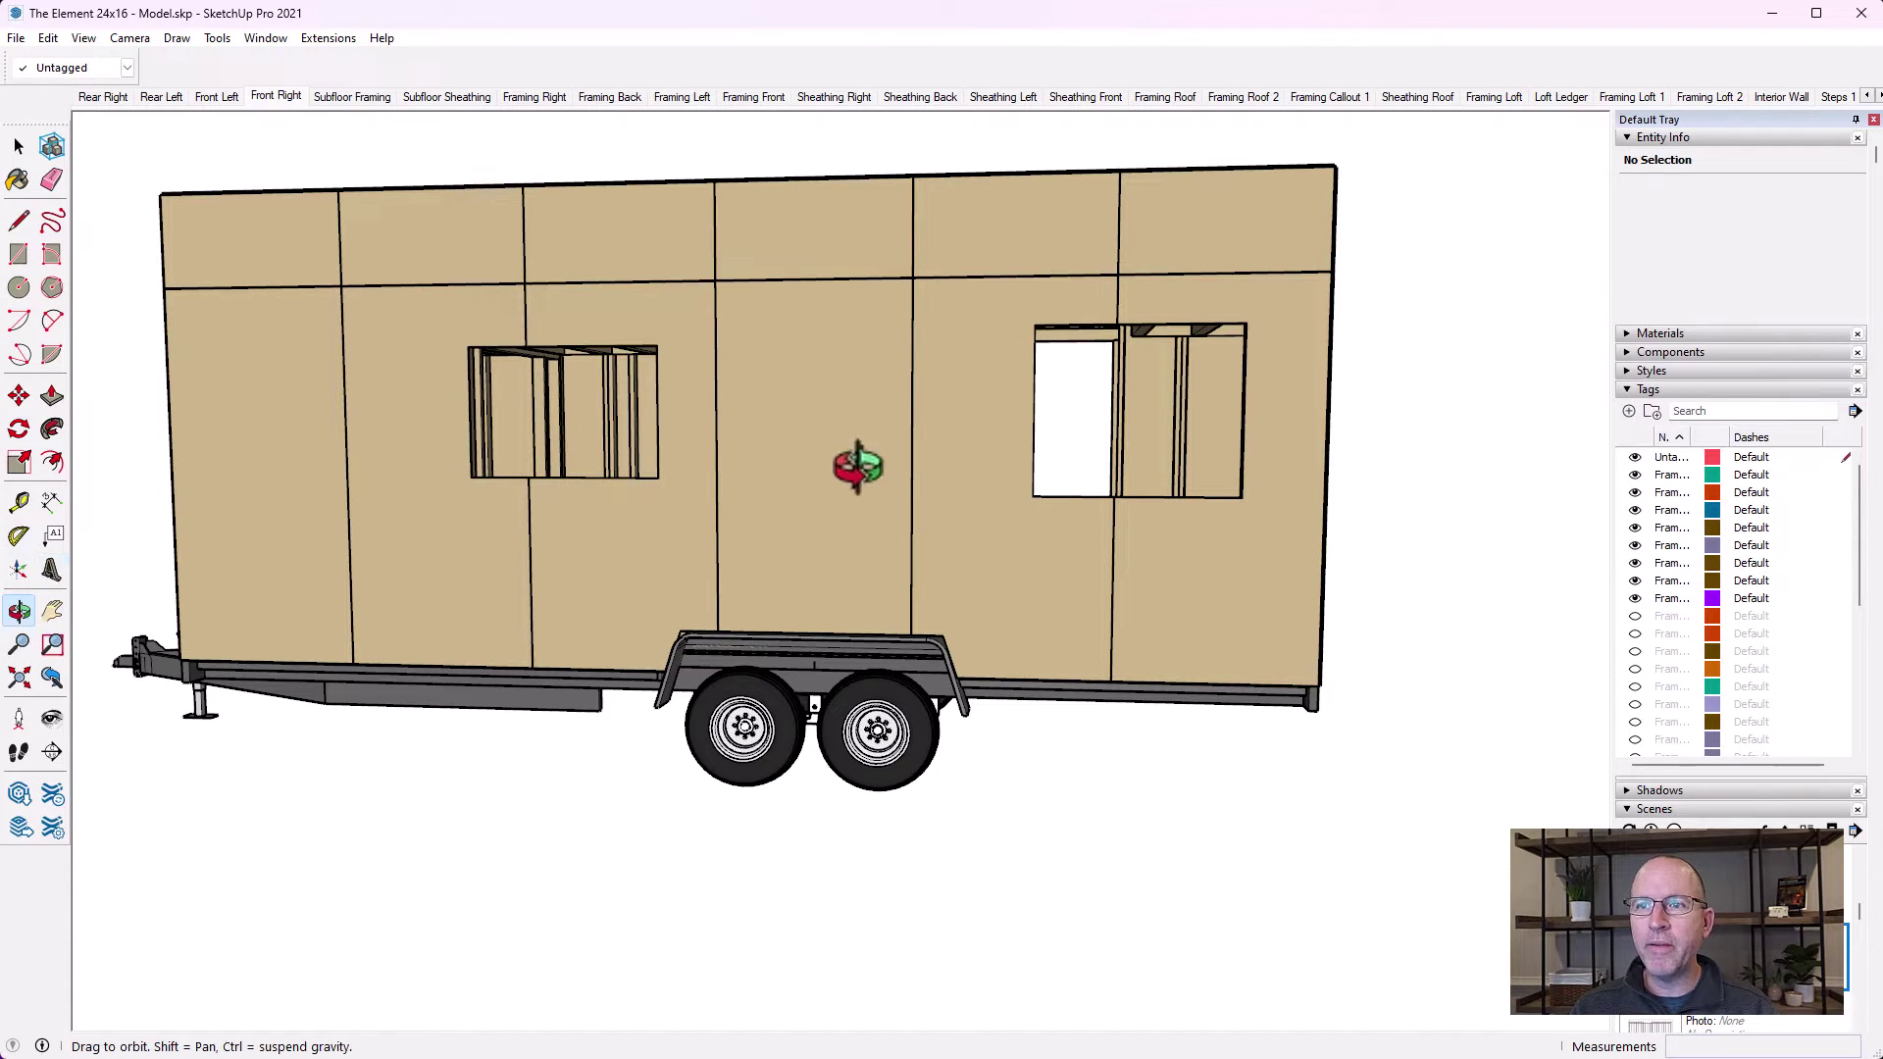
pyautogui.moveTo(820, 429); pyautogui.dragTo(962, 575)
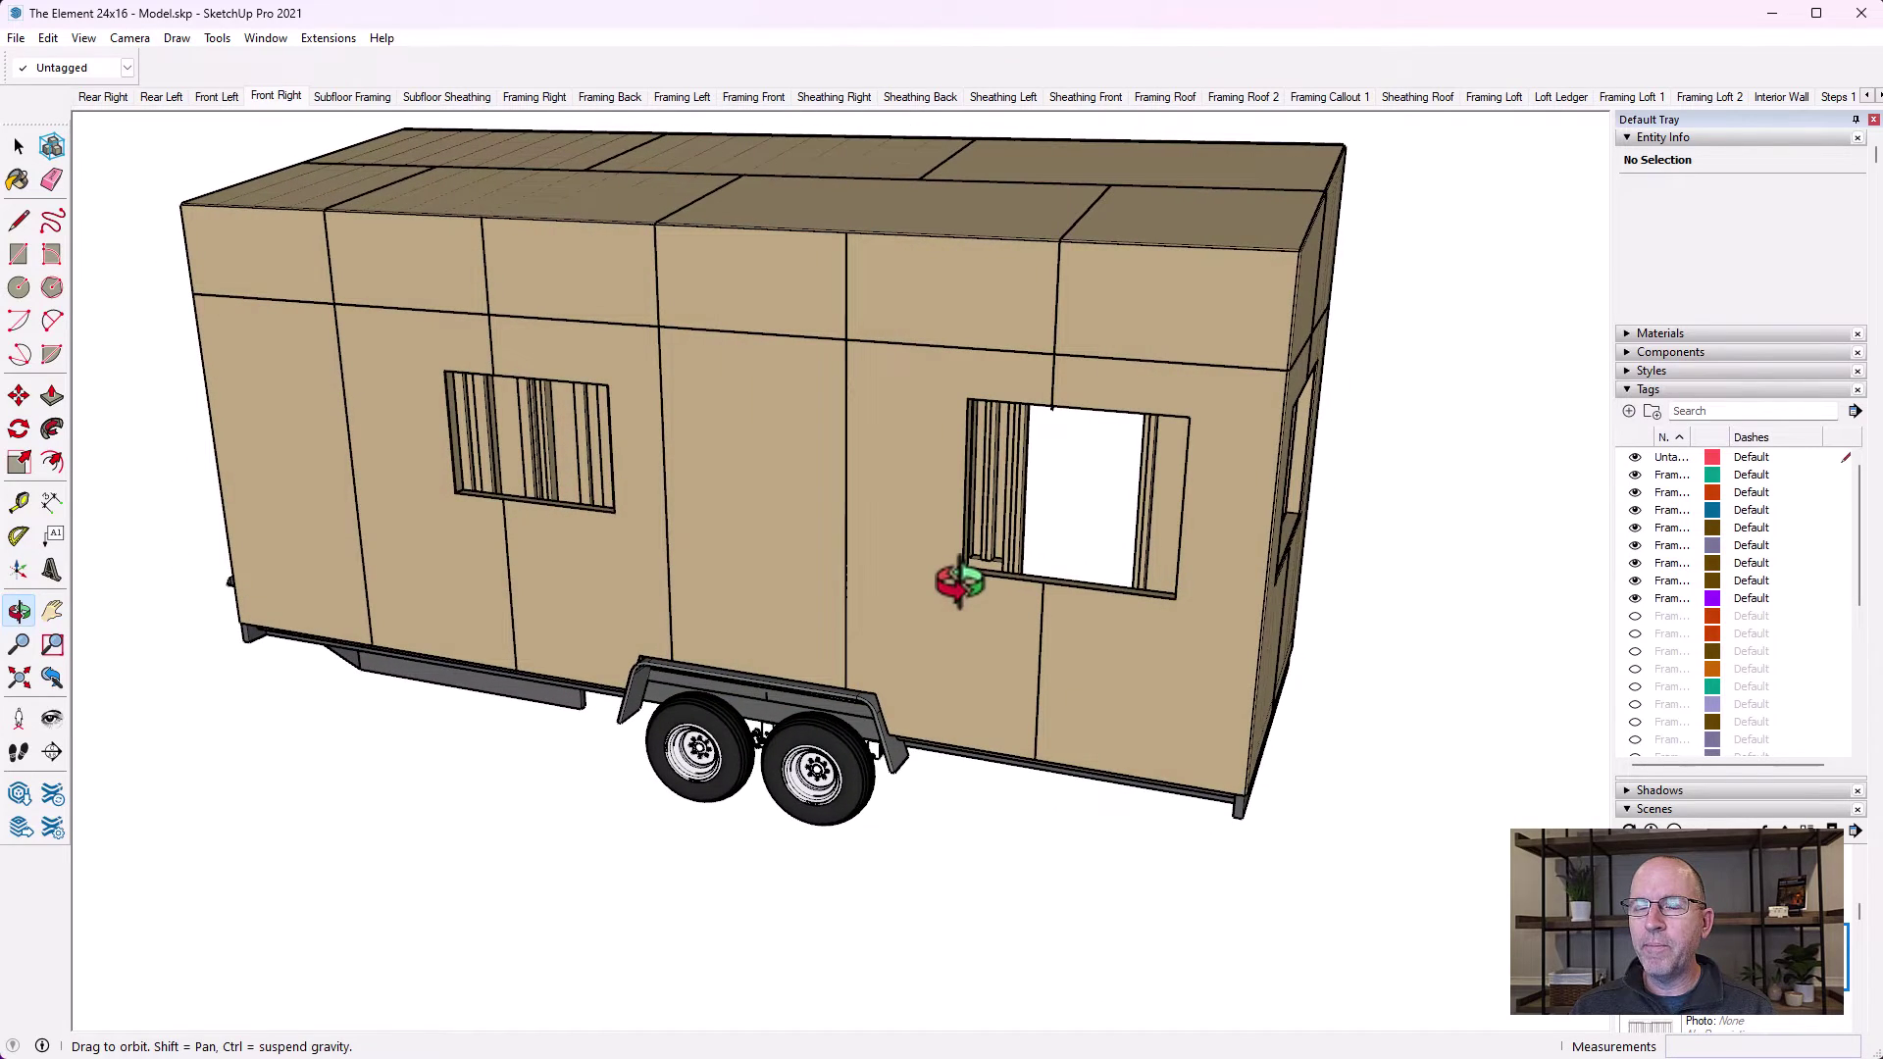
pyautogui.click(24, 613)
pyautogui.moveTo(567, 546); pyautogui.dragTo(969, 643)
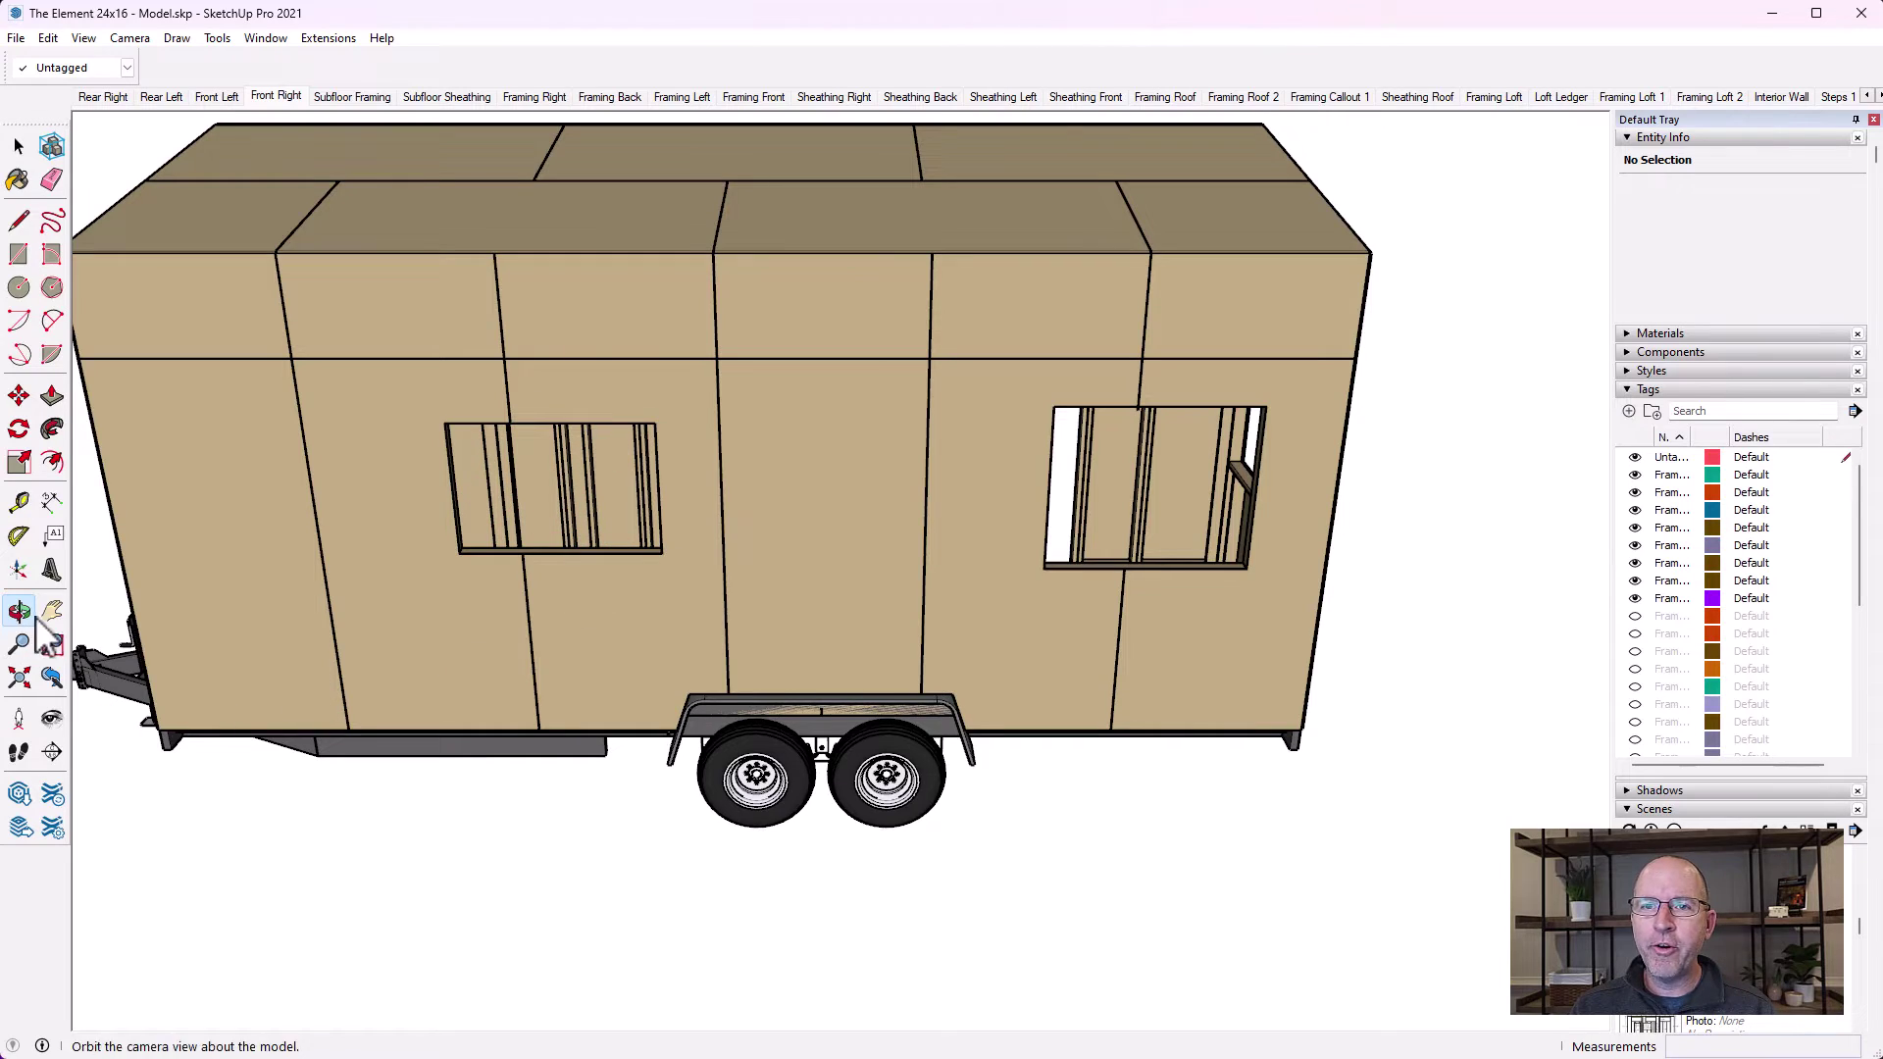
pyautogui.moveTo(1283, 526); pyautogui.dragTo(943, 478)
pyautogui.scroll(10, 1000, 549)
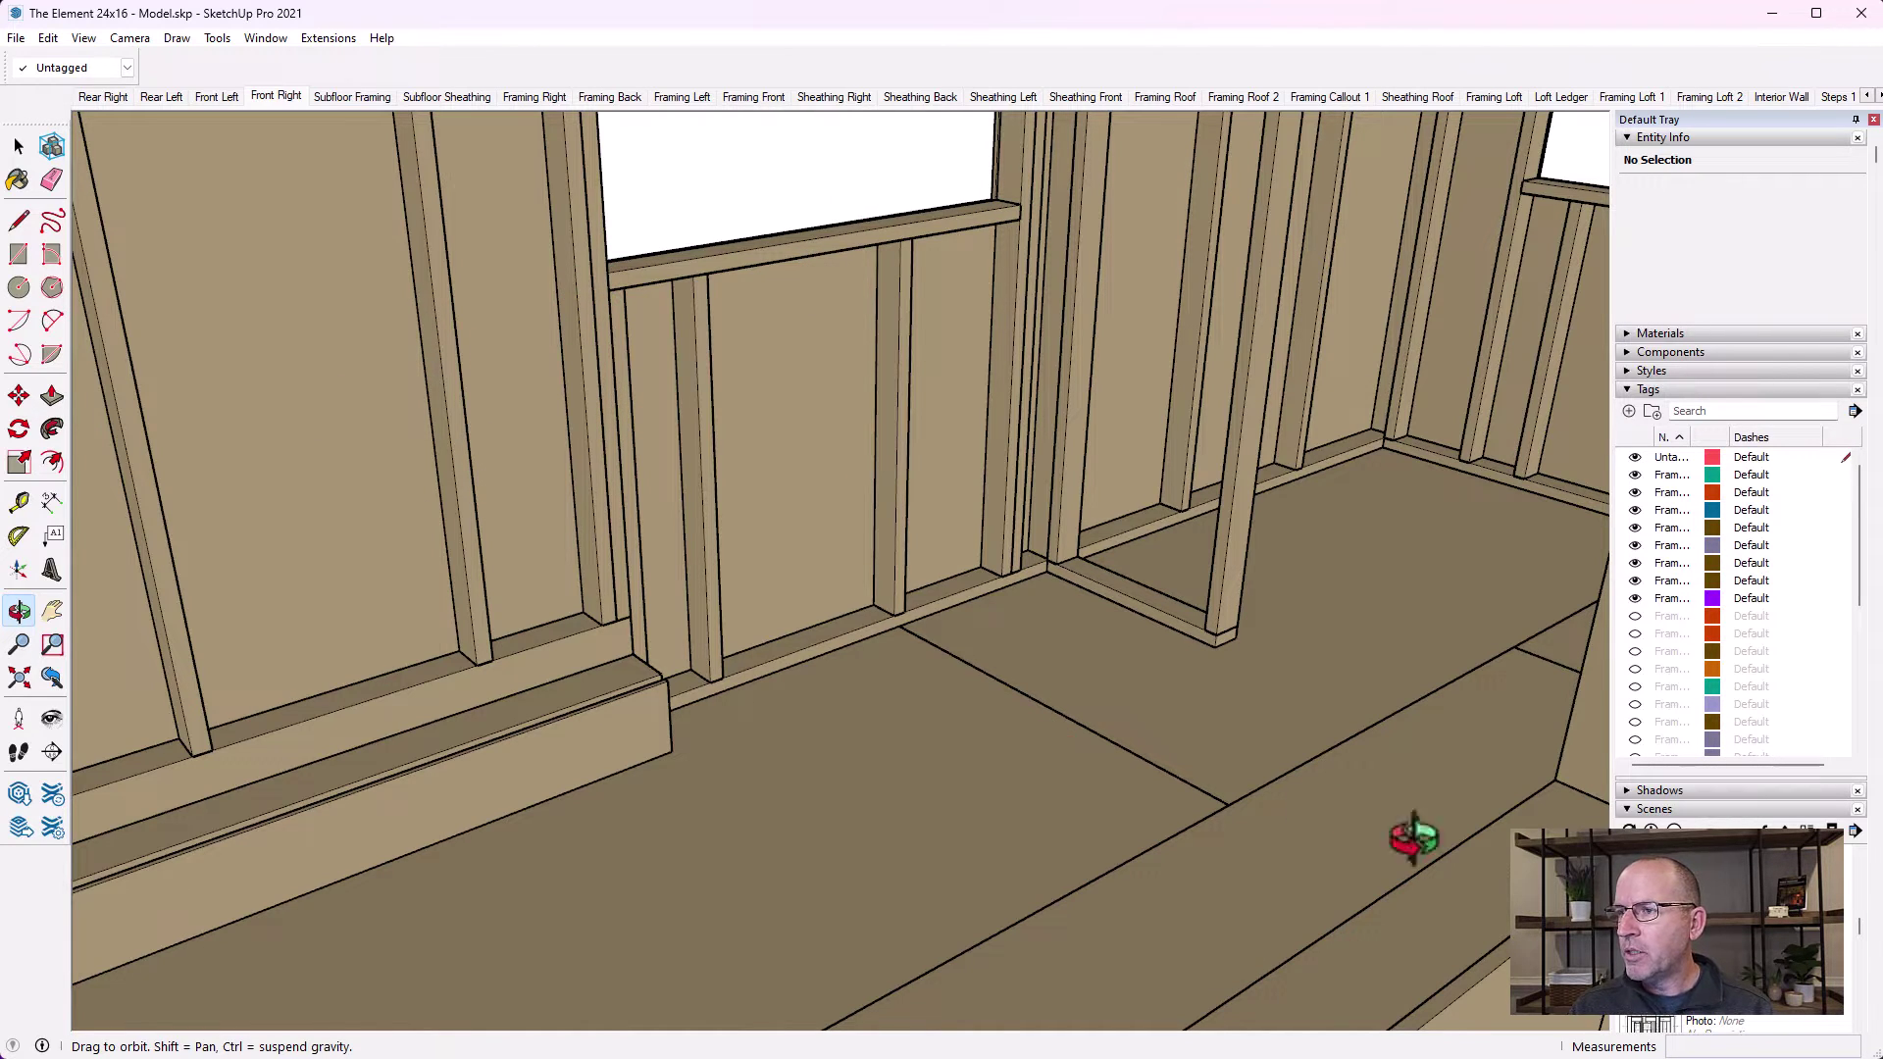
pyautogui.scroll(-10, 1009, 637)
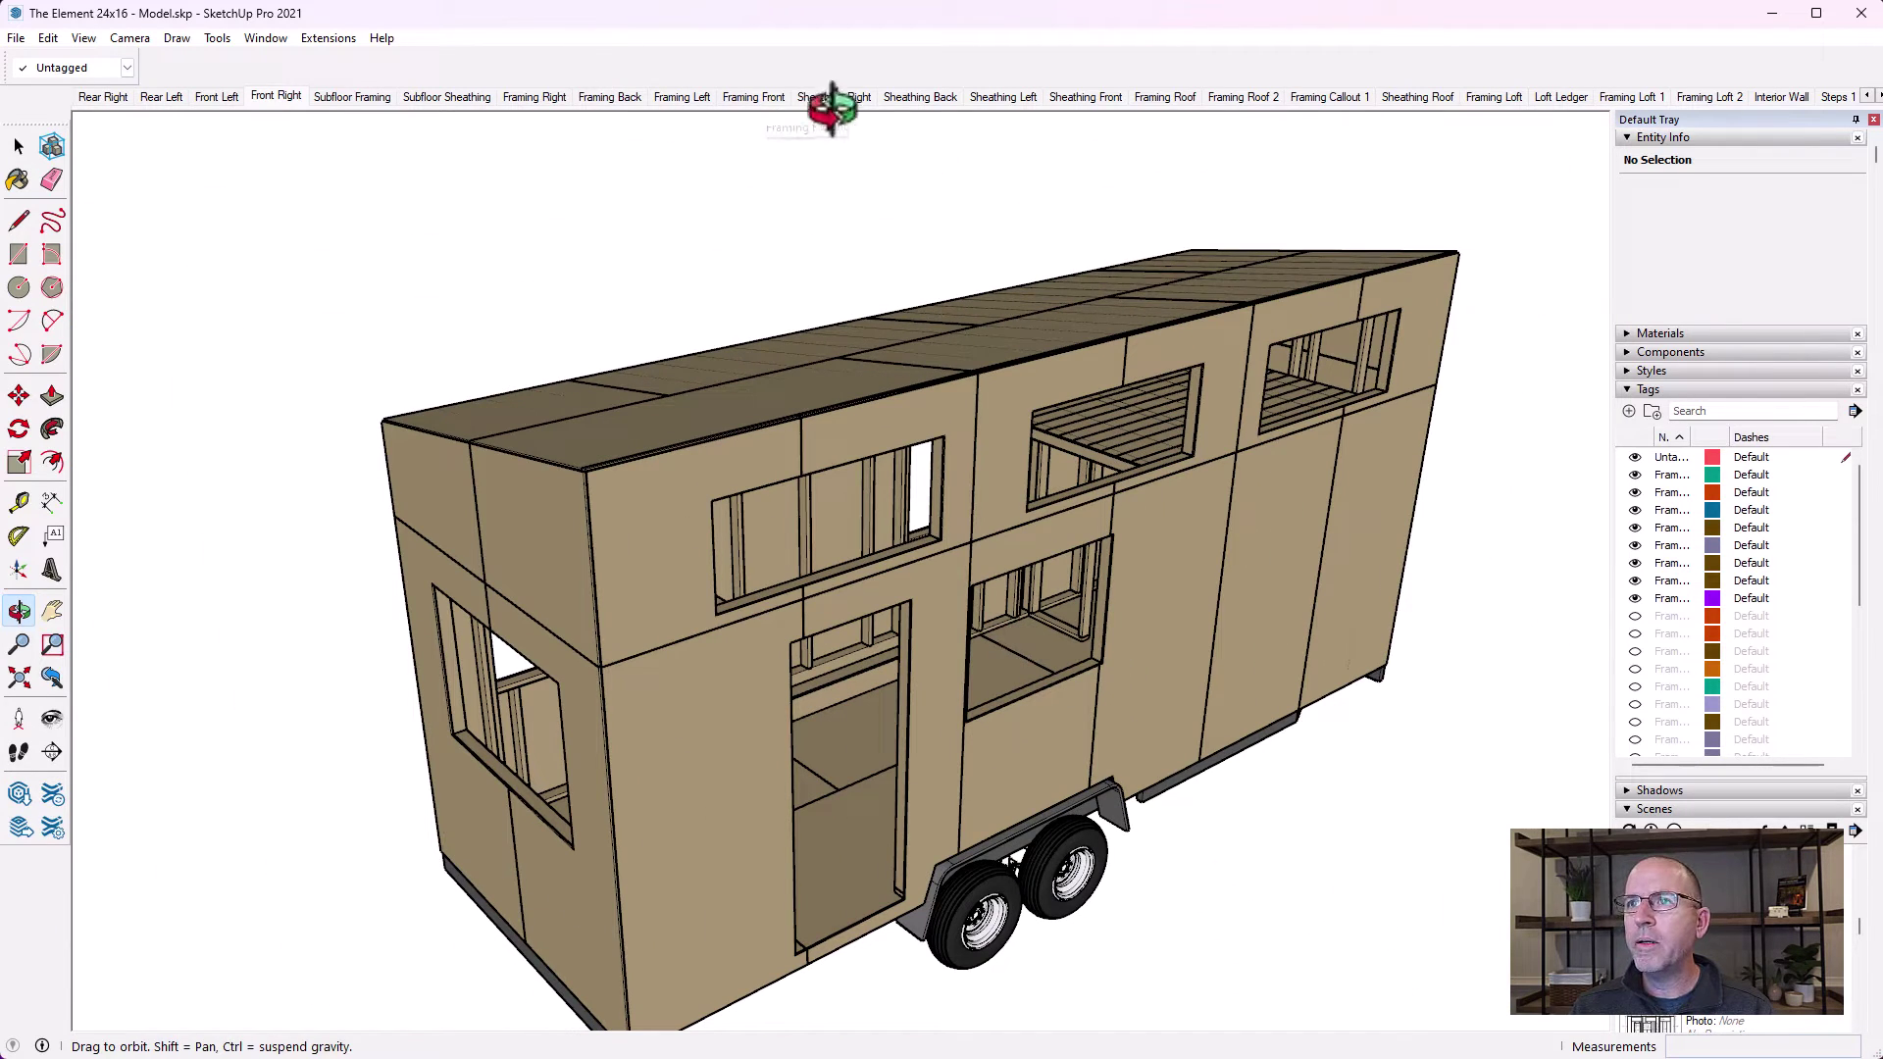
# In the Framing Left scene, move the header, sill, jack studs and king studs of the window farther from the wheel well 24 inches toward it
pyautogui.click(686, 98)
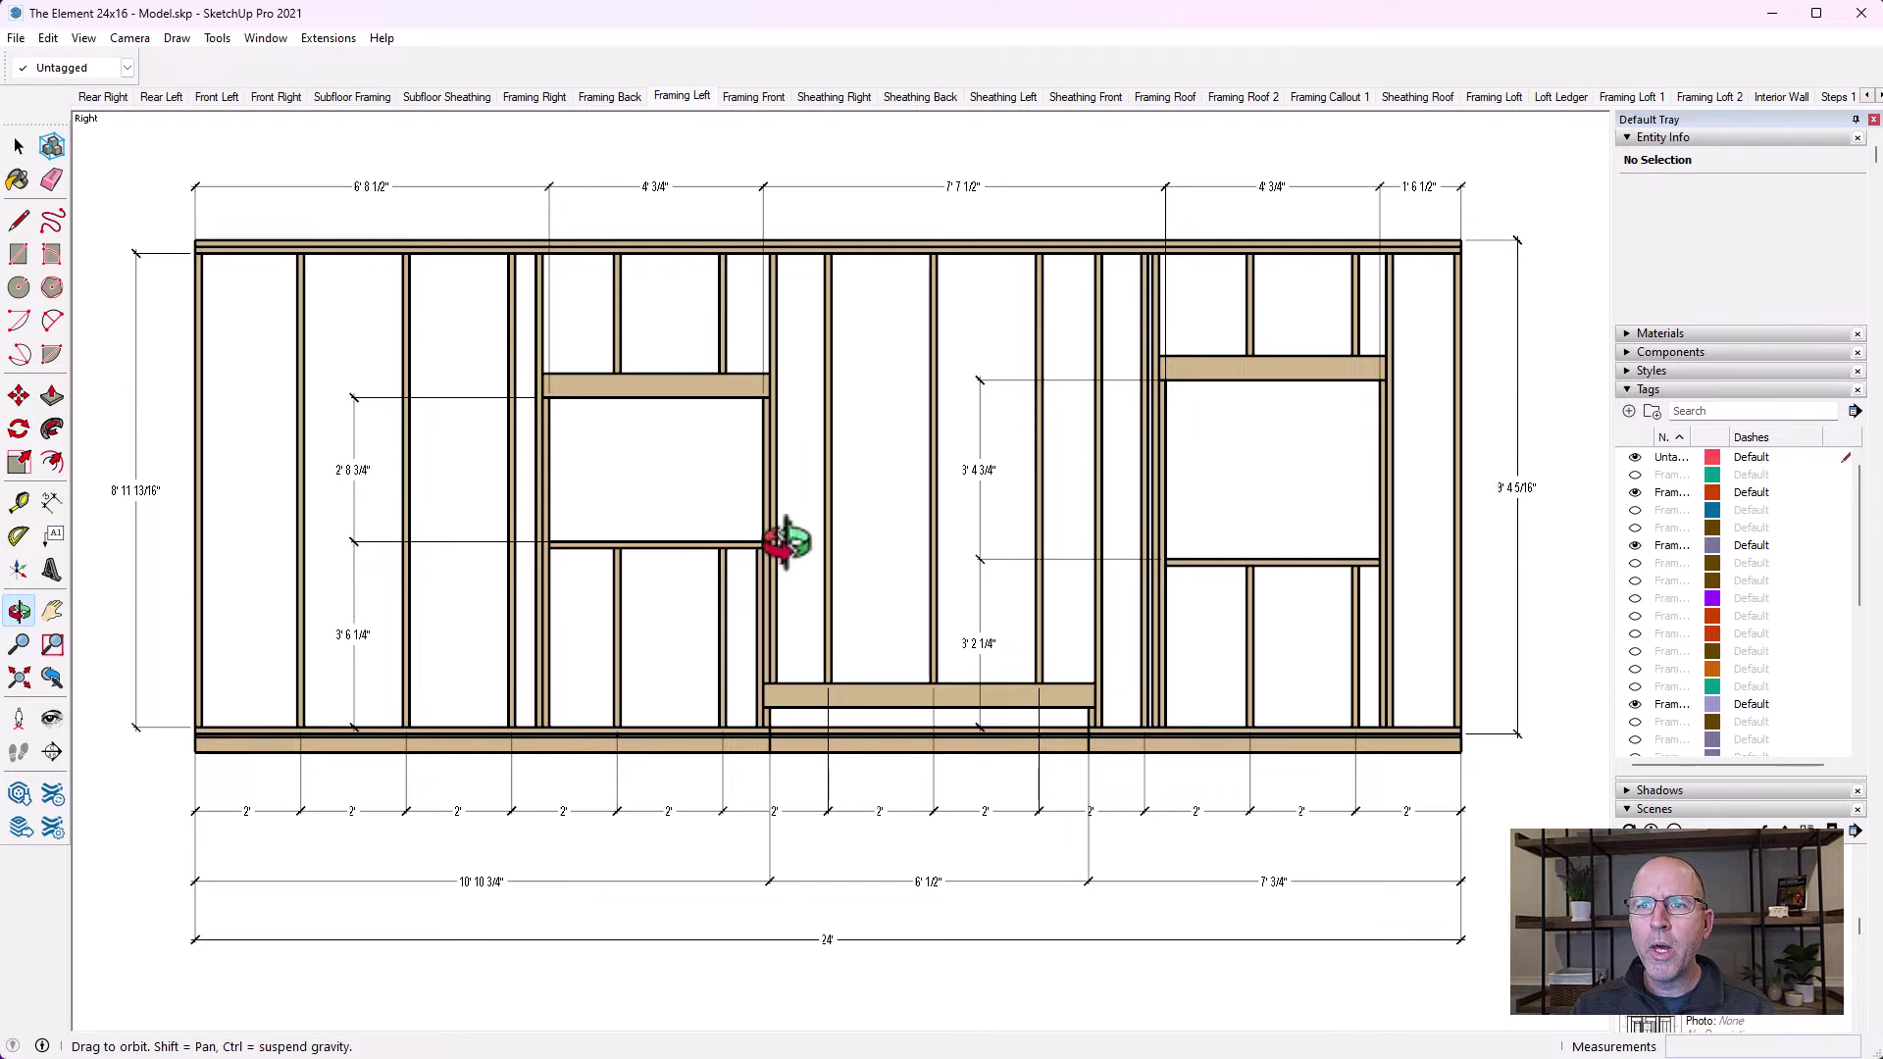
pyautogui.moveTo(998, 630); pyautogui.dragTo(824, 765)
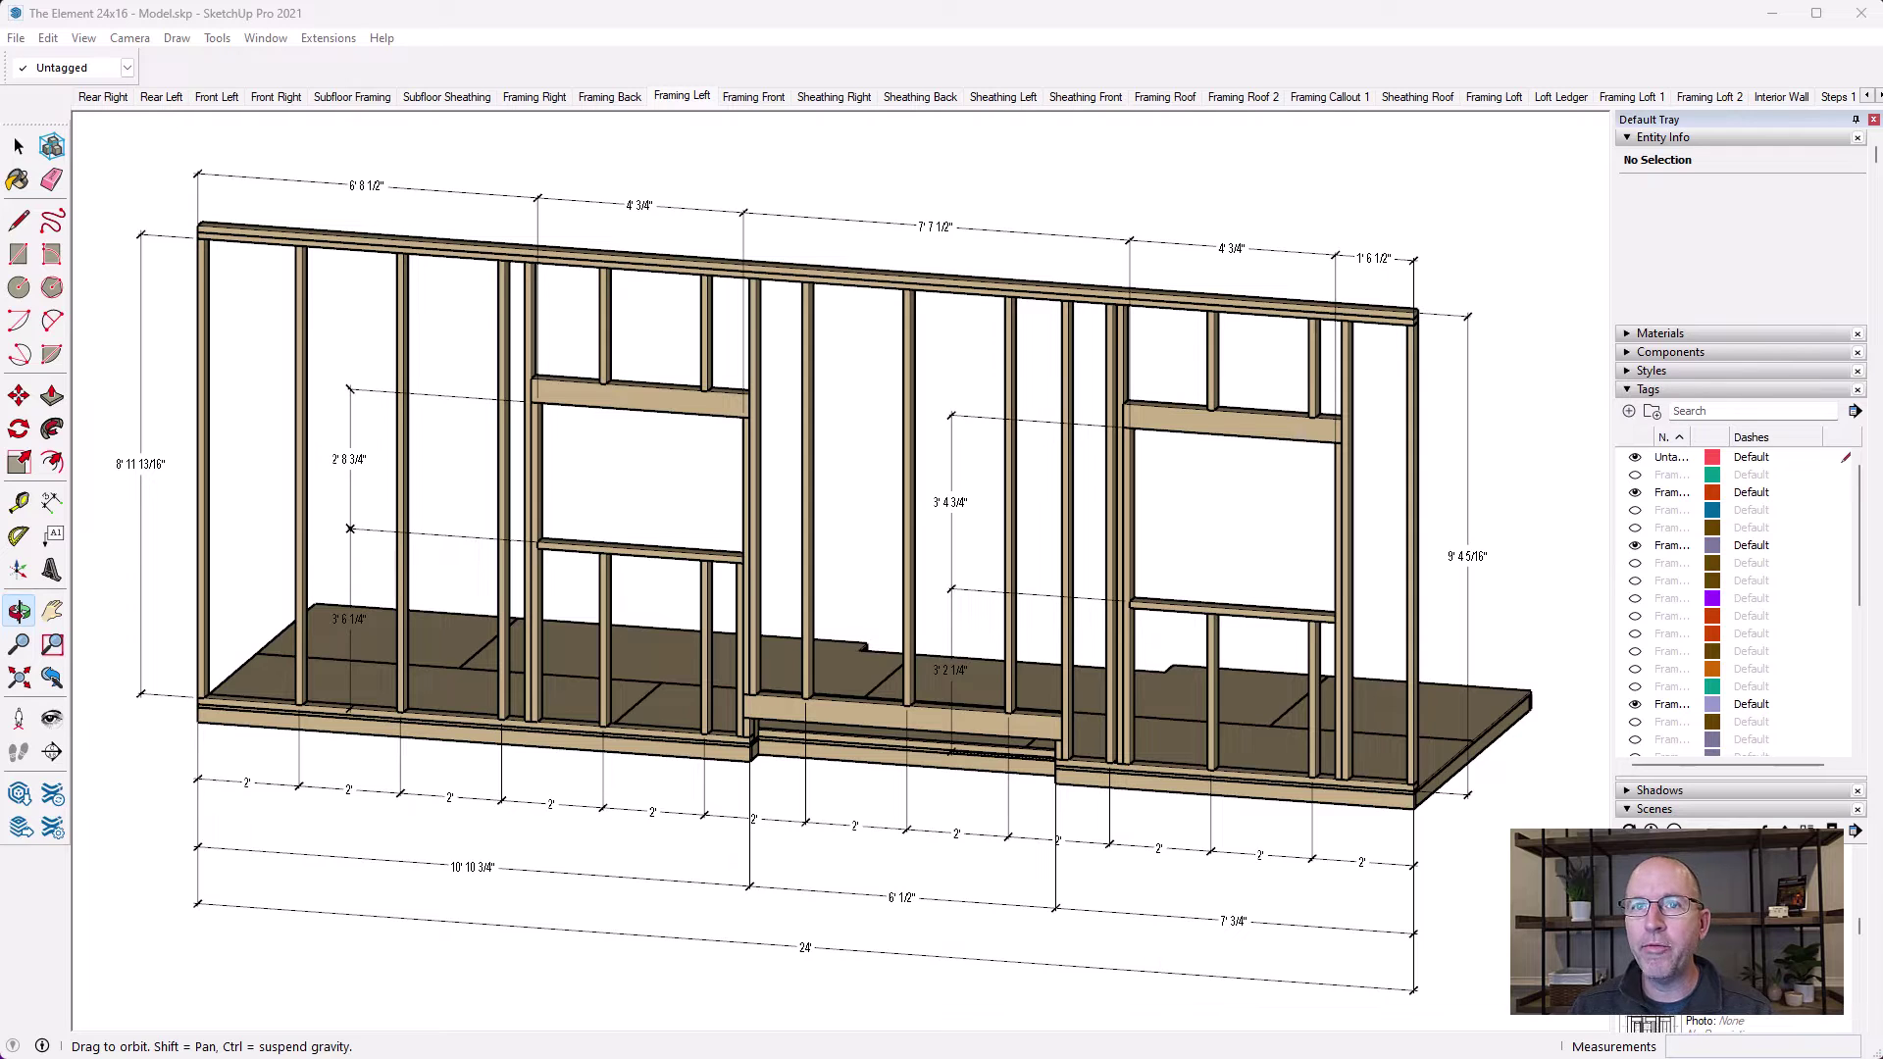
pyautogui.click(18, 145)
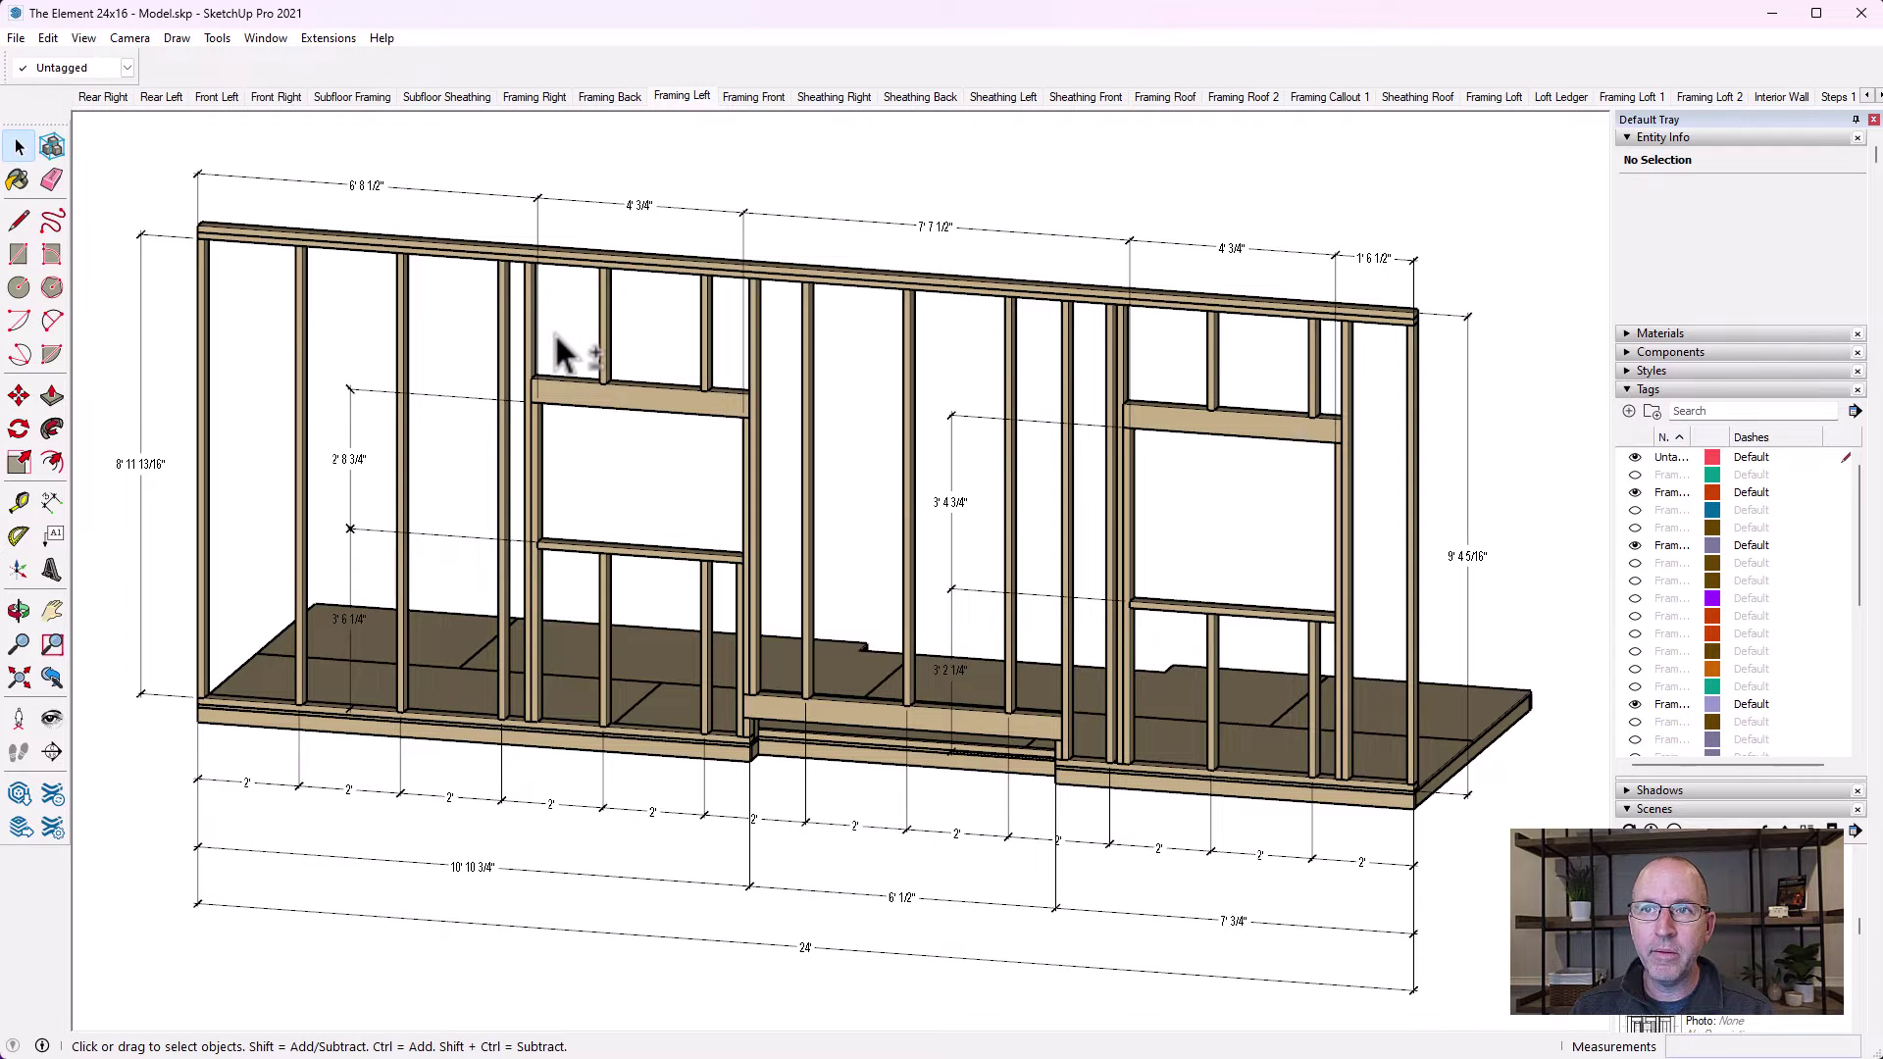
pyautogui.keyDown('shift'); pyautogui.click(640, 403); pyautogui.keyUp('shift')
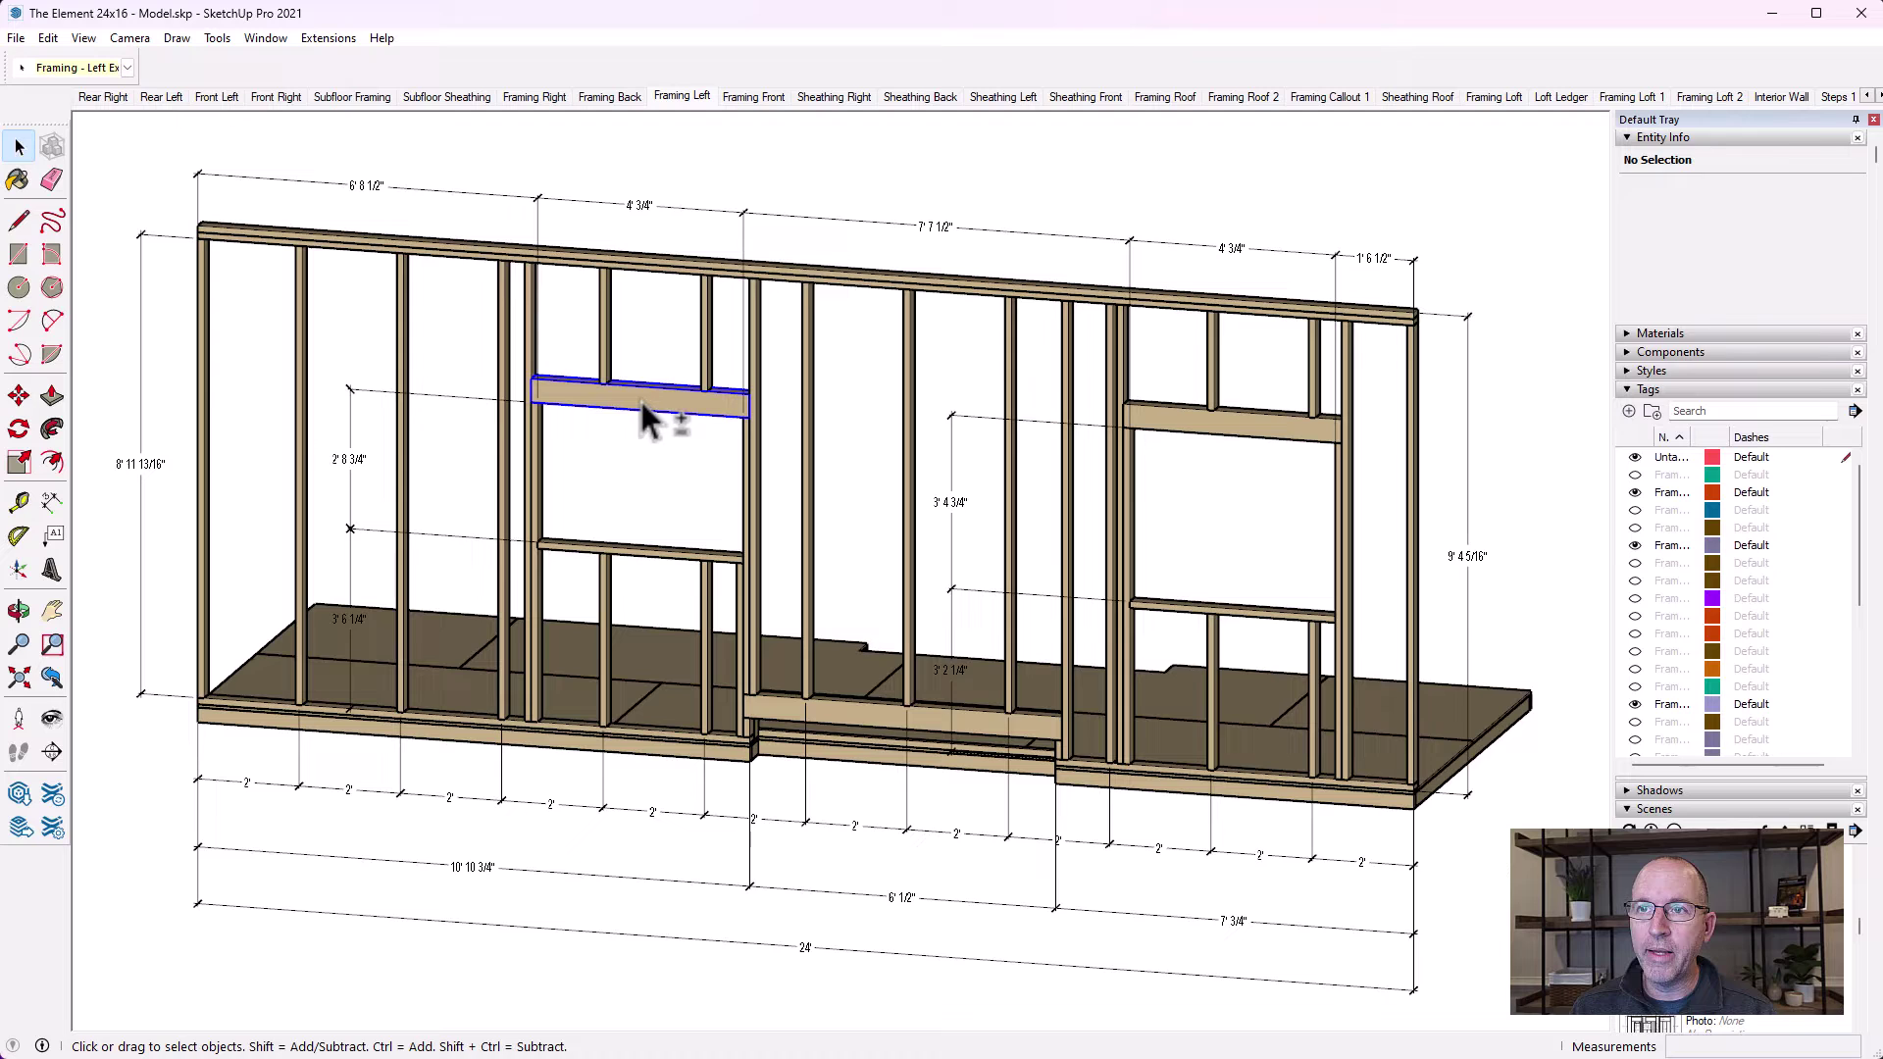
pyautogui.keyDown('shift'); pyautogui.click(648, 551); pyautogui.keyUp('shift')
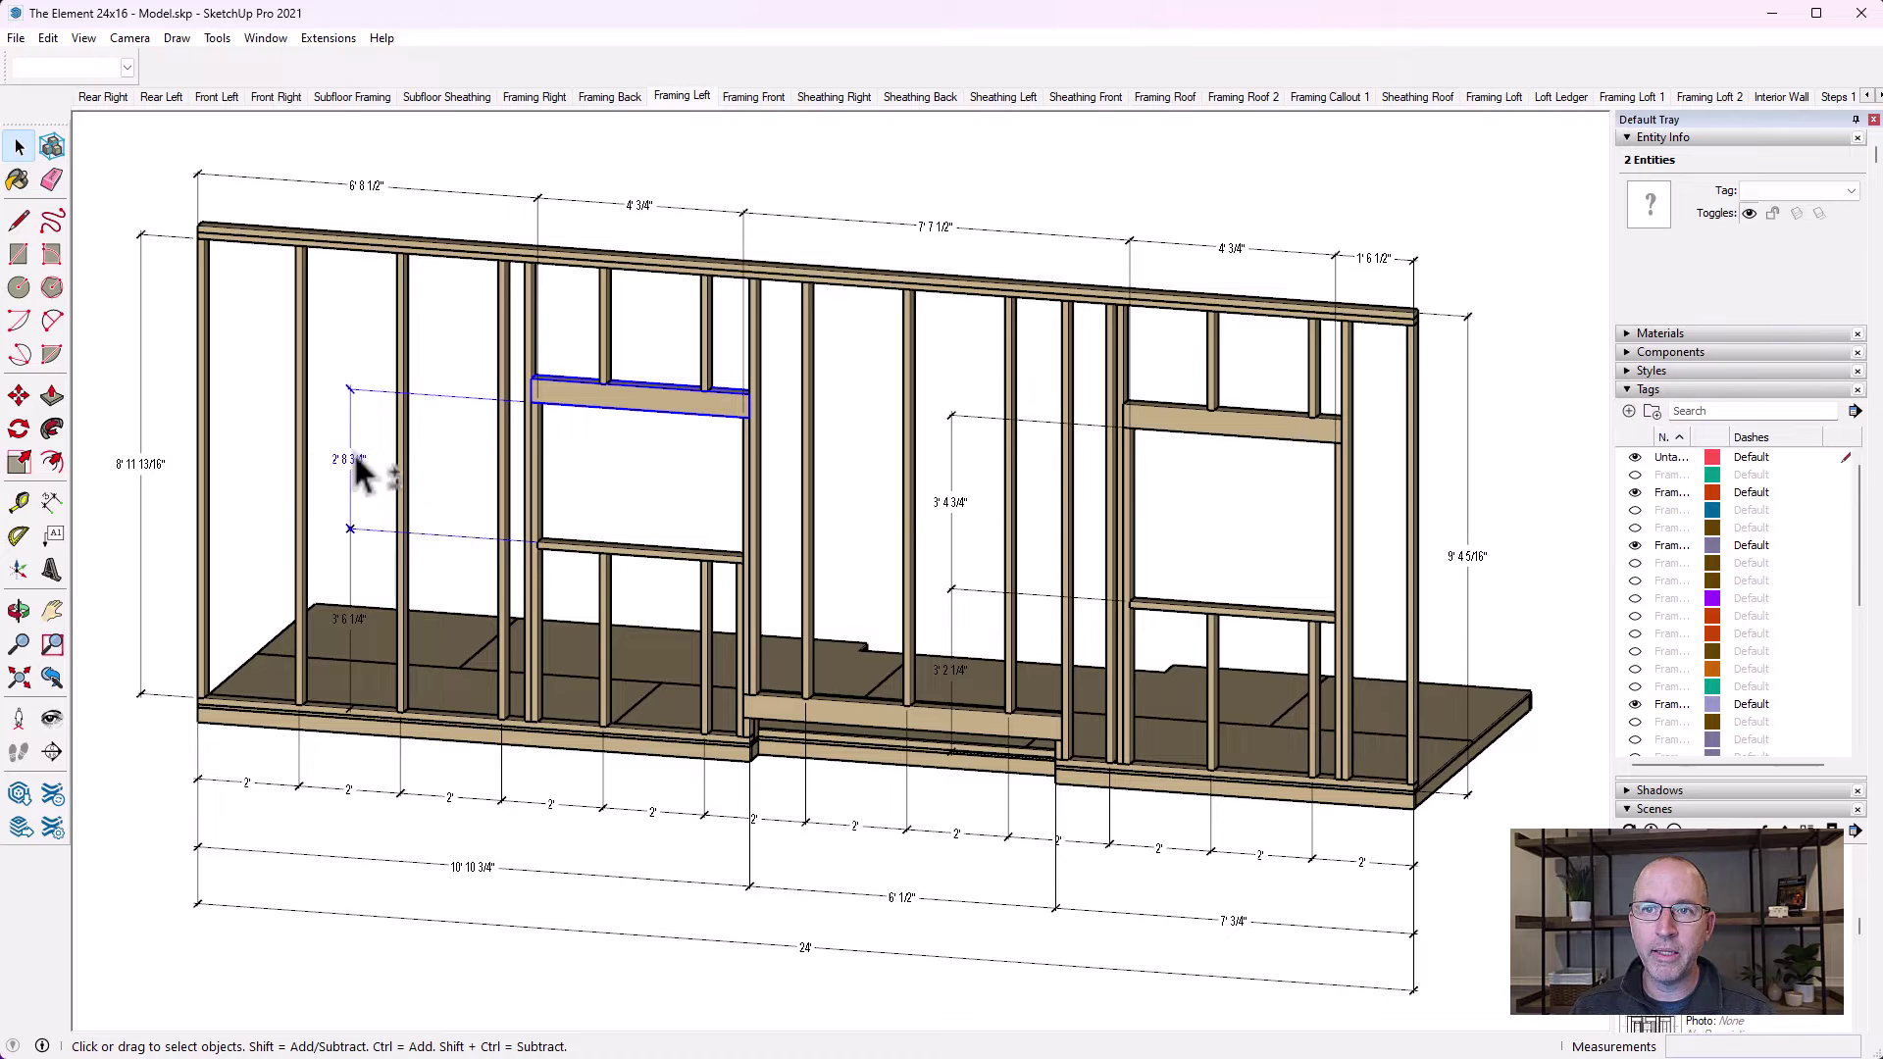
pyautogui.keyDown('shift'); pyautogui.click(667, 557); pyautogui.keyUp('shift')
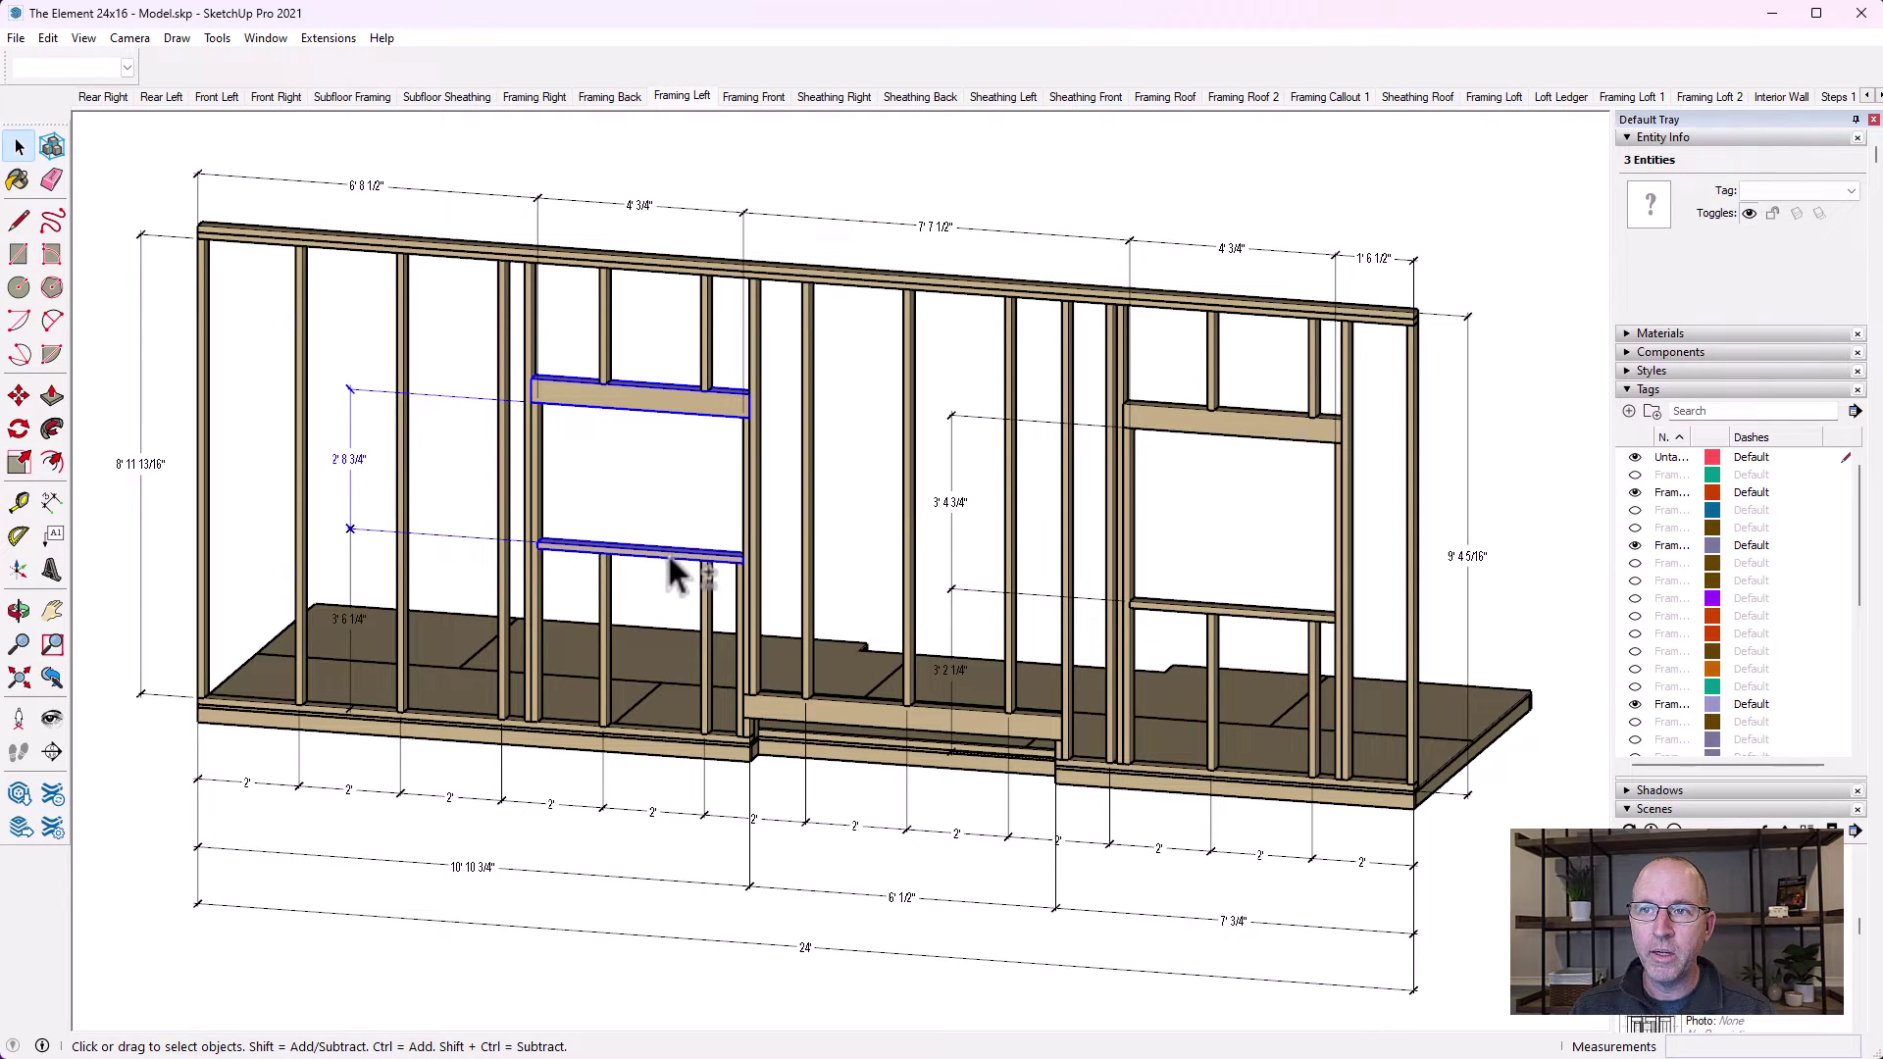
pyautogui.keyDown('shift'); pyautogui.click(349, 454); pyautogui.keyUp('shift')
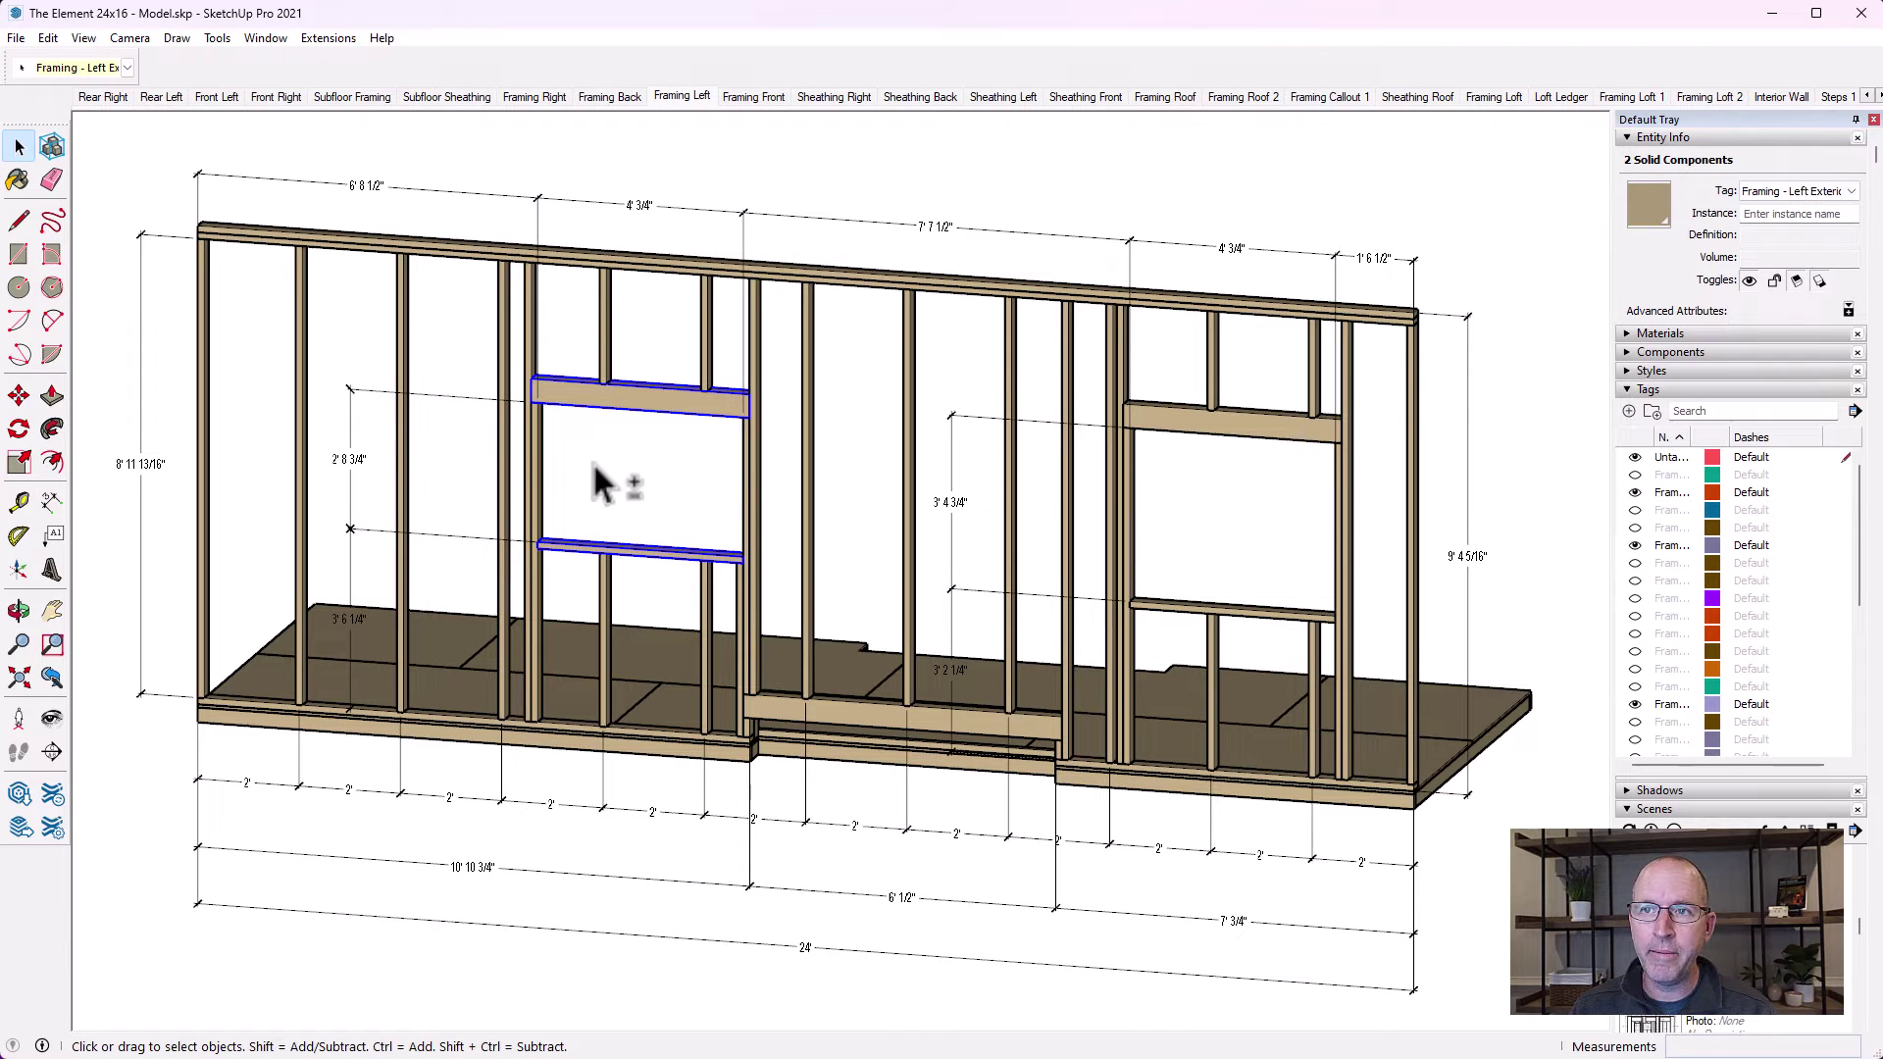
pyautogui.keyDown('shift'); pyautogui.click(748, 490); pyautogui.keyUp('shift')
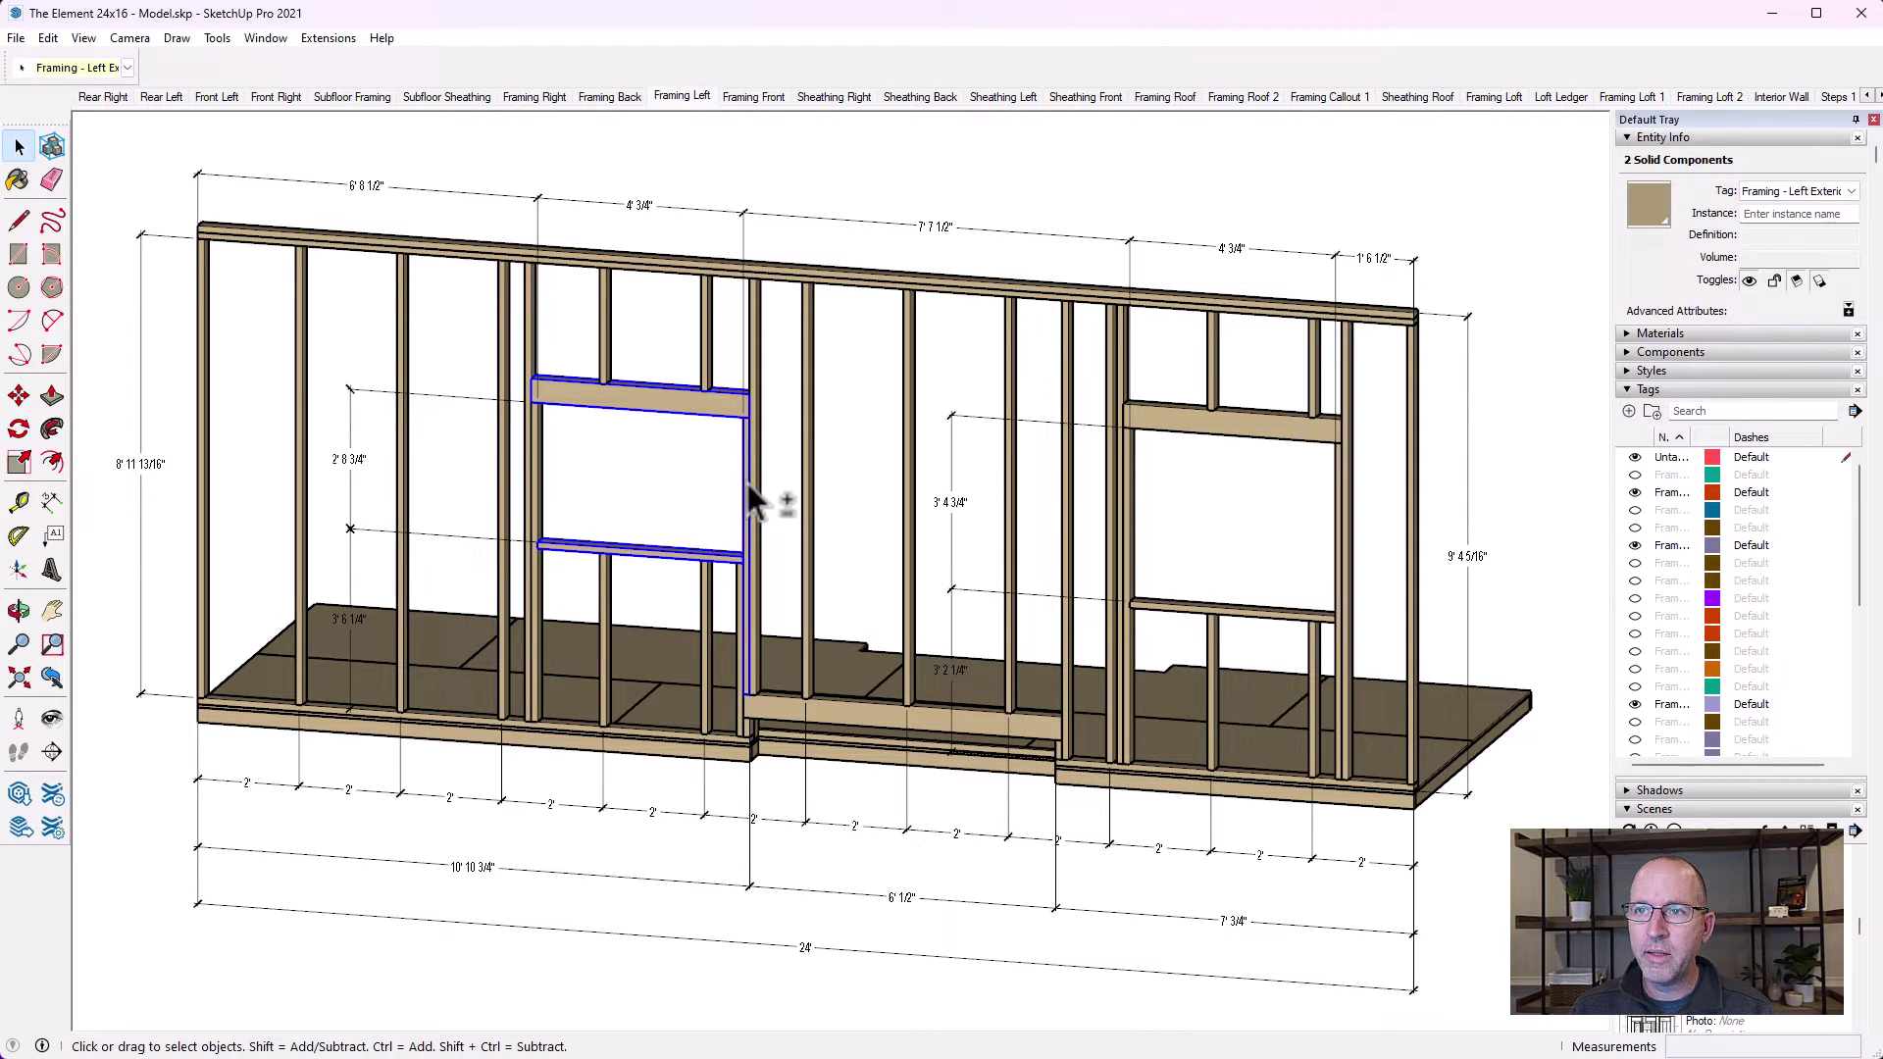
pyautogui.keyDown('shift'); pyautogui.click(539, 469); pyautogui.keyUp('shift')
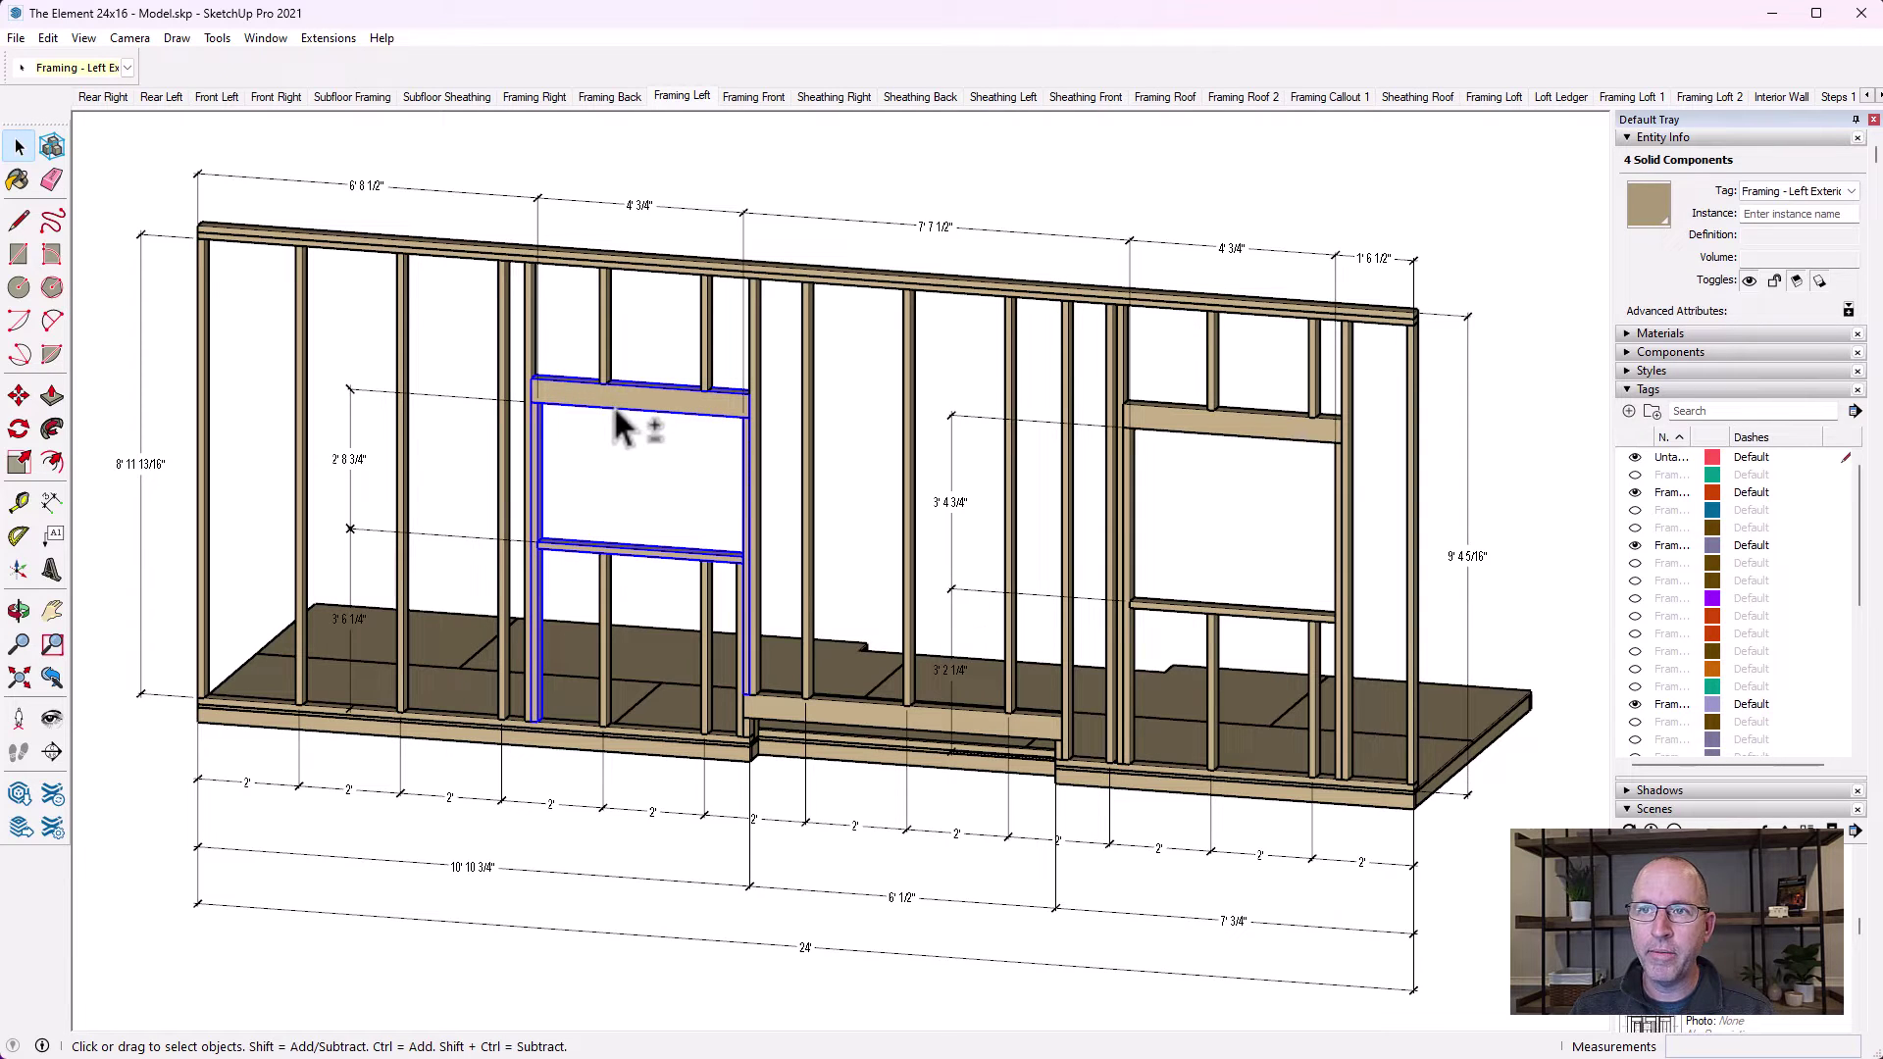
pyautogui.keyDown('ctrl'); pyautogui.click(530, 359); pyautogui.keyUp('ctrl')
pyautogui.keyDown('ctrl'); pyautogui.click(755, 363); pyautogui.keyUp('ctrl')
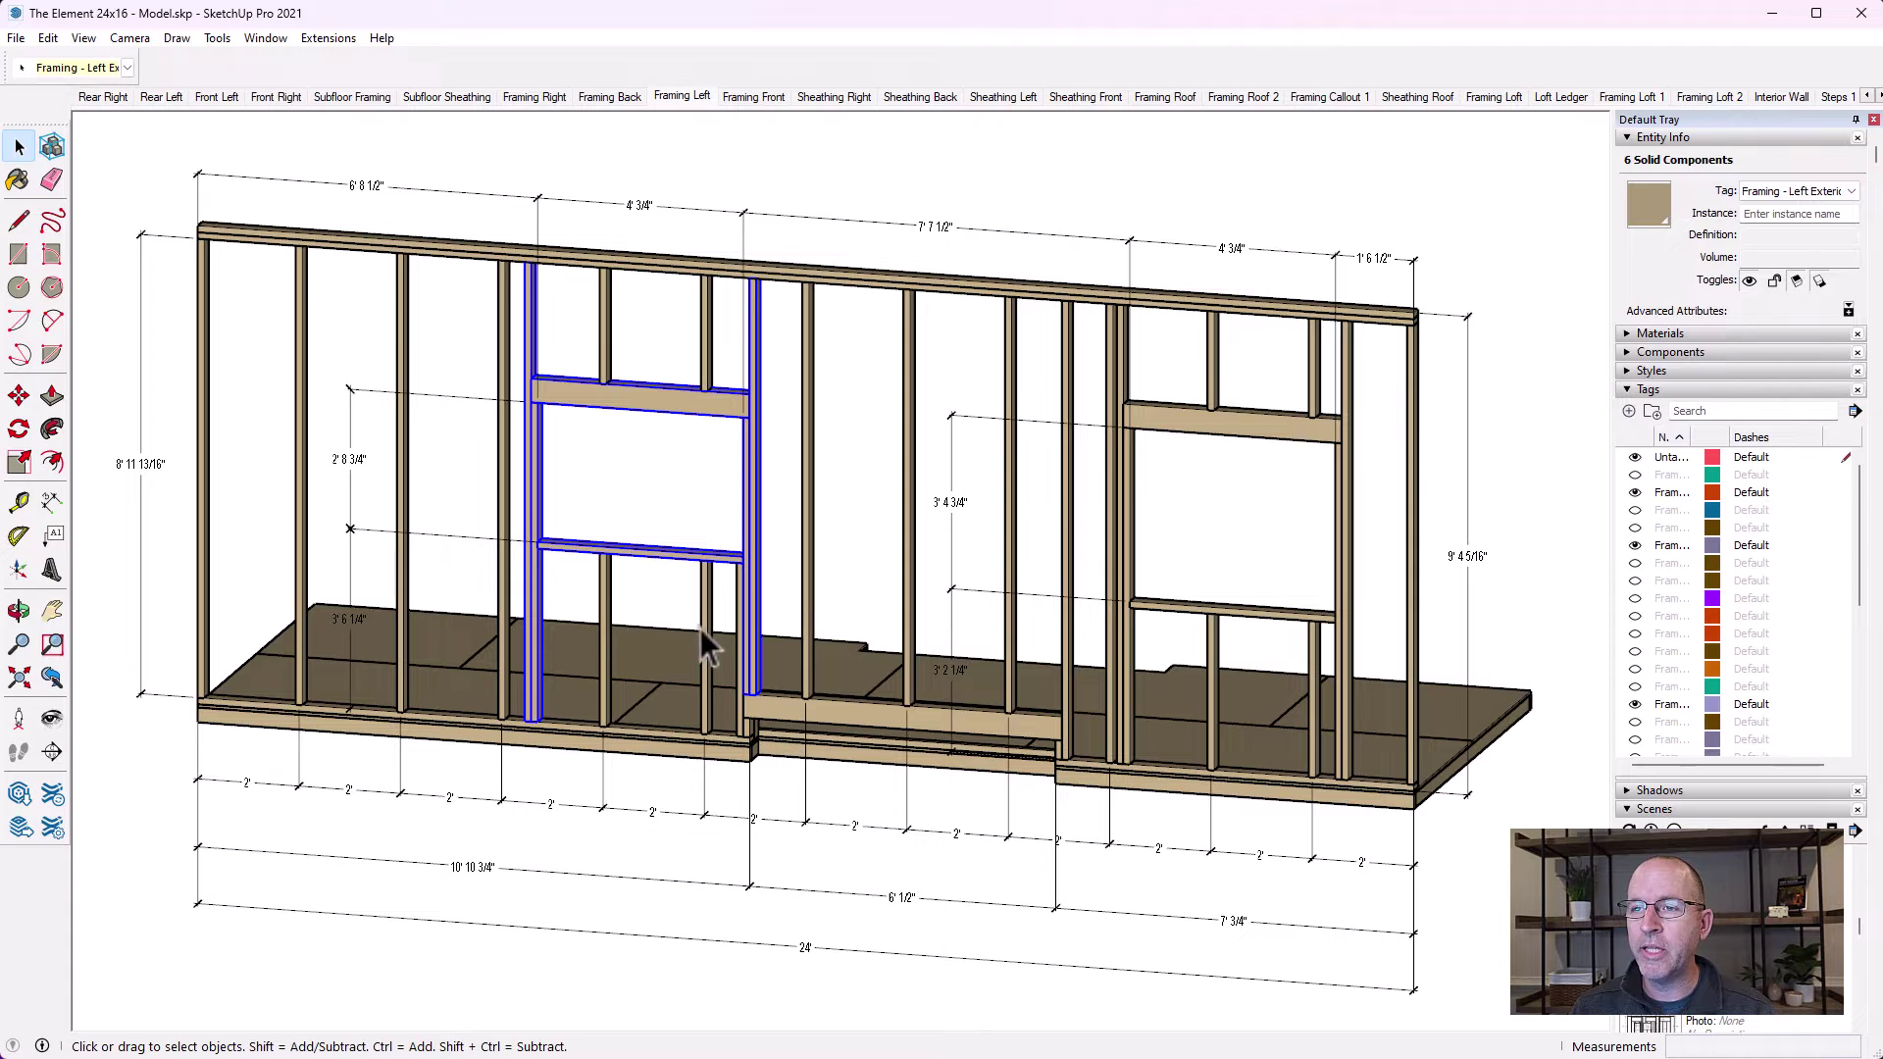
pyautogui.scroll(2, 764, 682)
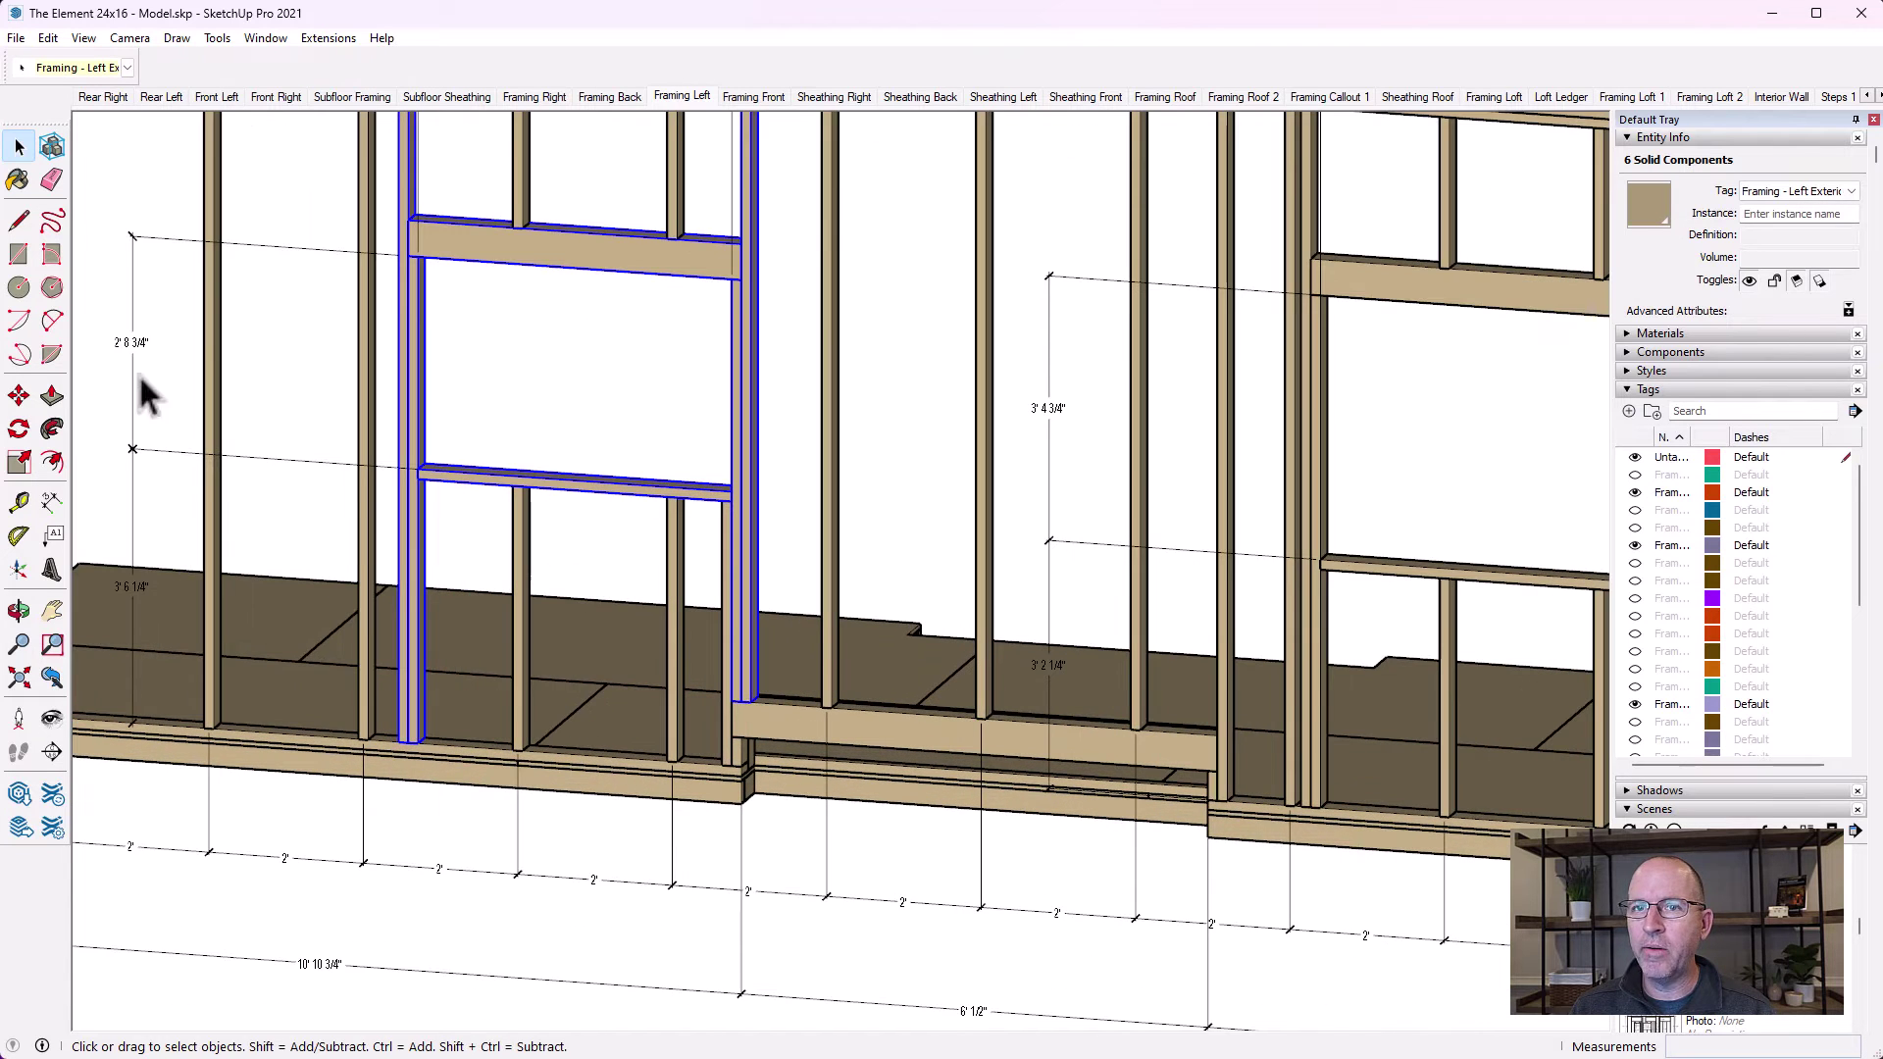
pyautogui.click(18, 395)
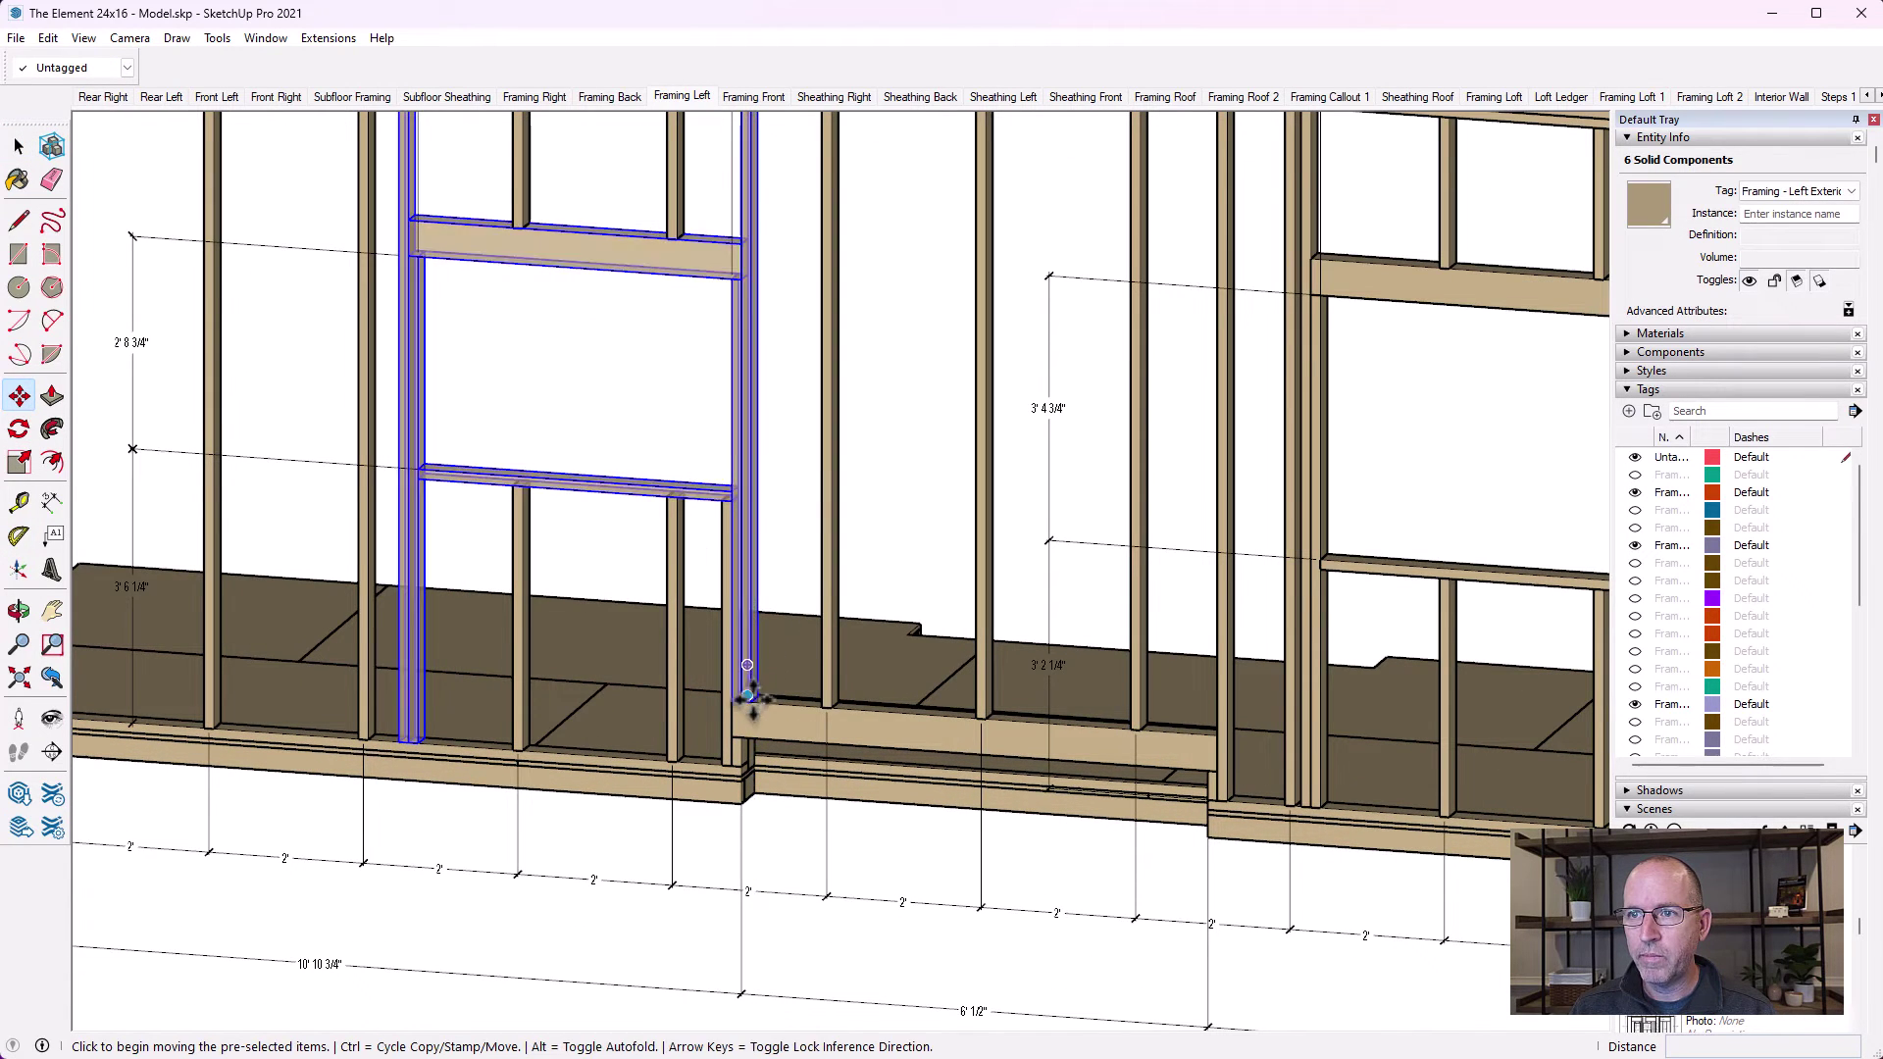
pyautogui.click(758, 708)
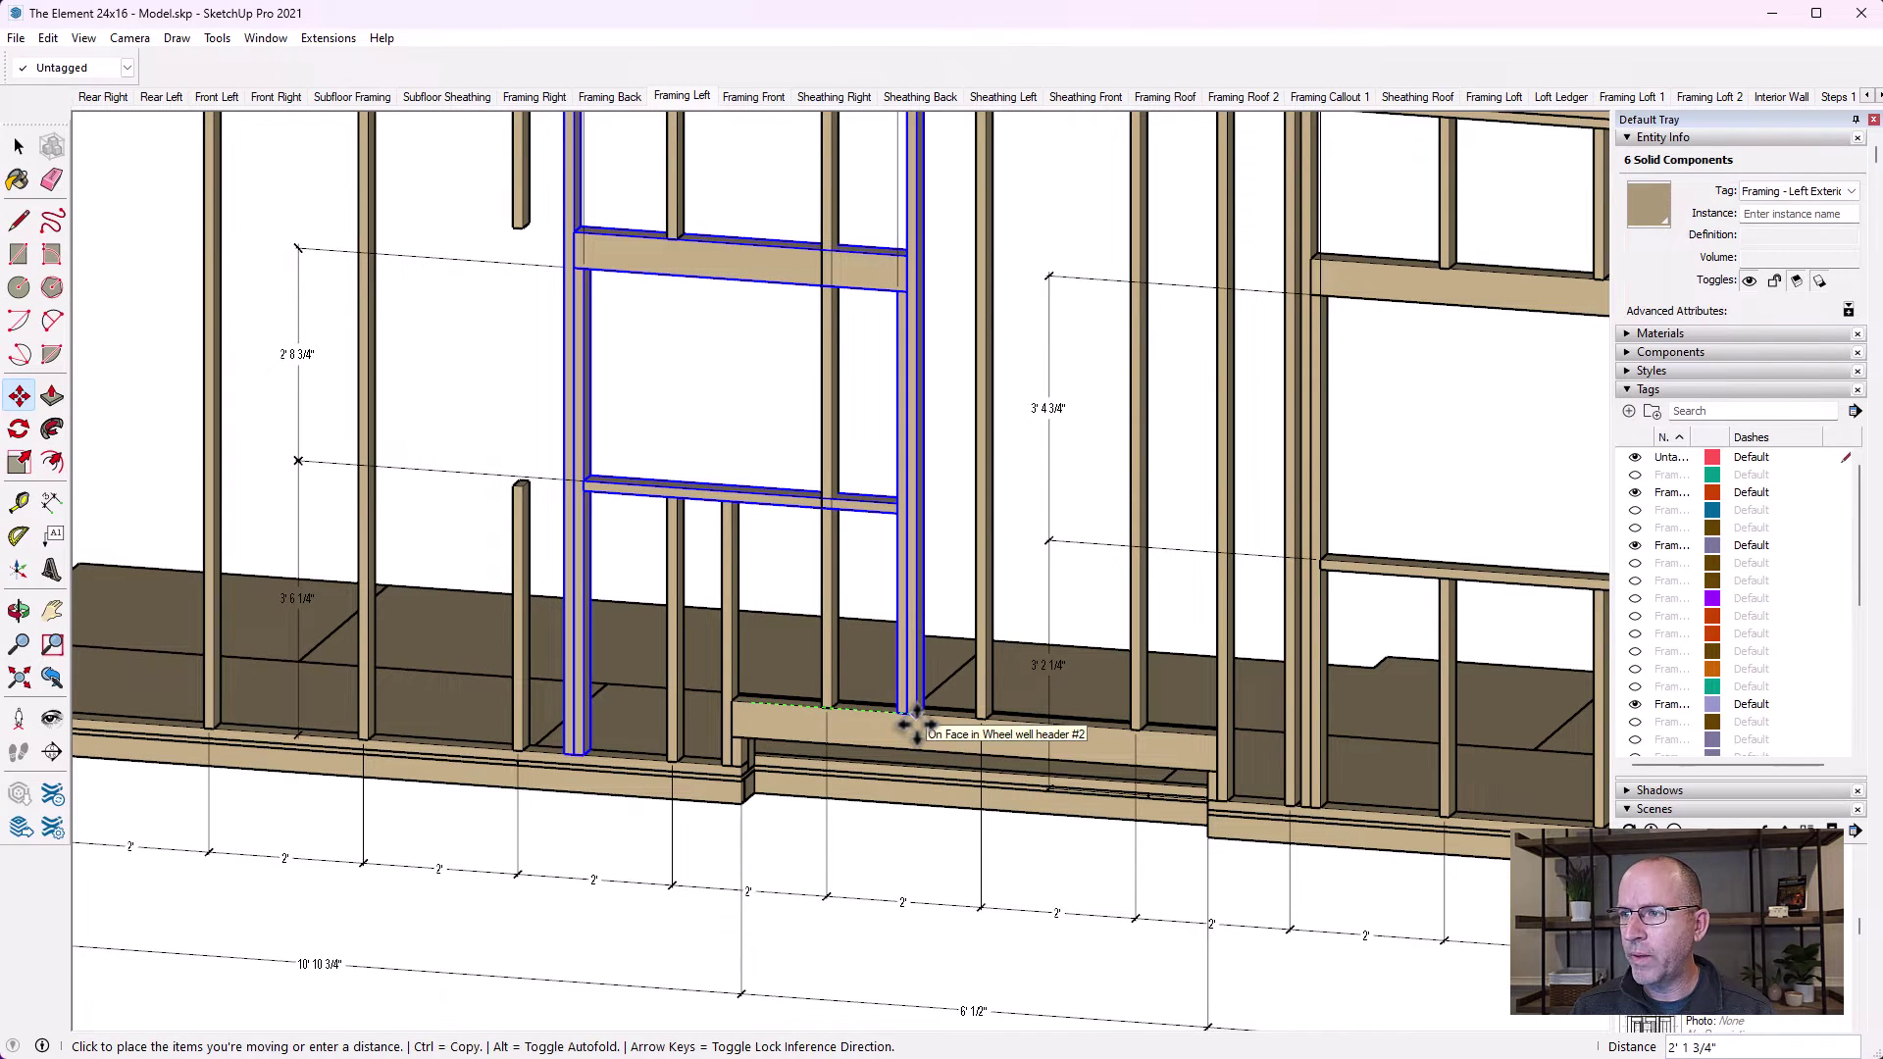
pyautogui.write('24')
pyautogui.press('Return')
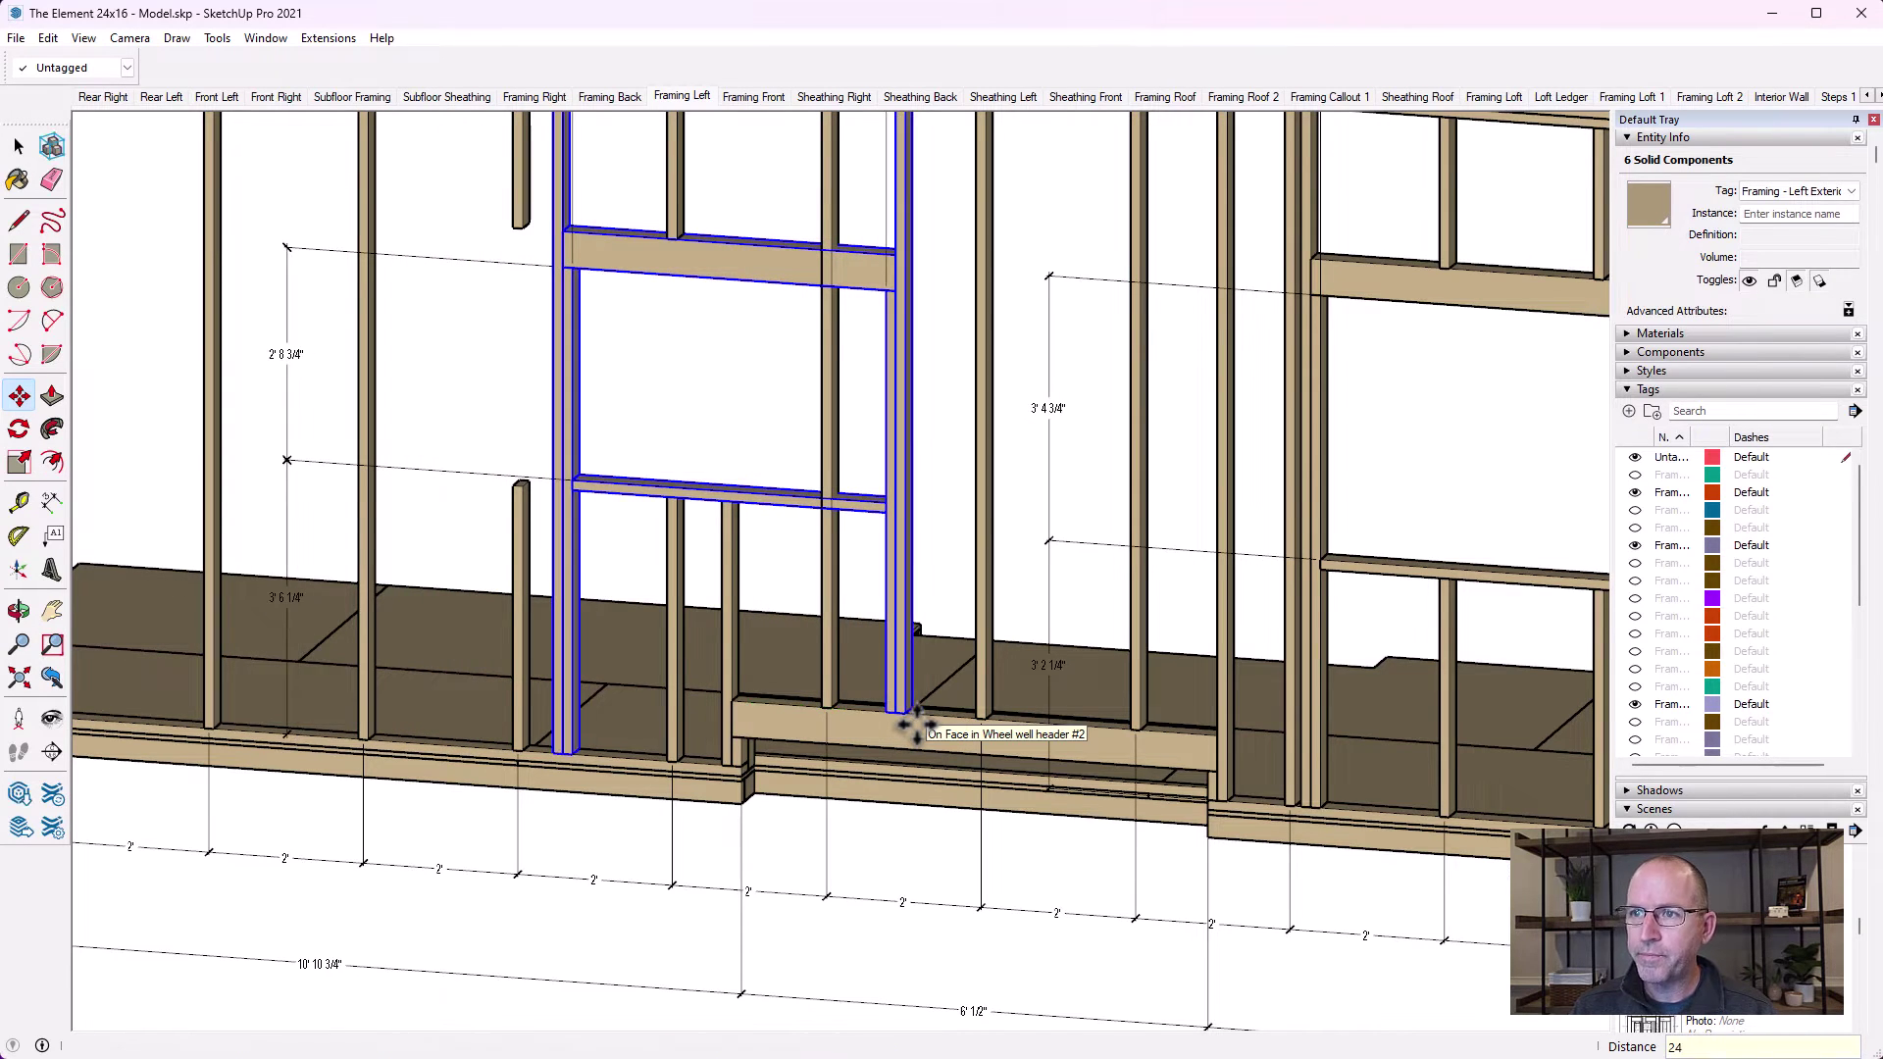
pyautogui.scroll(-4, 657, 535)
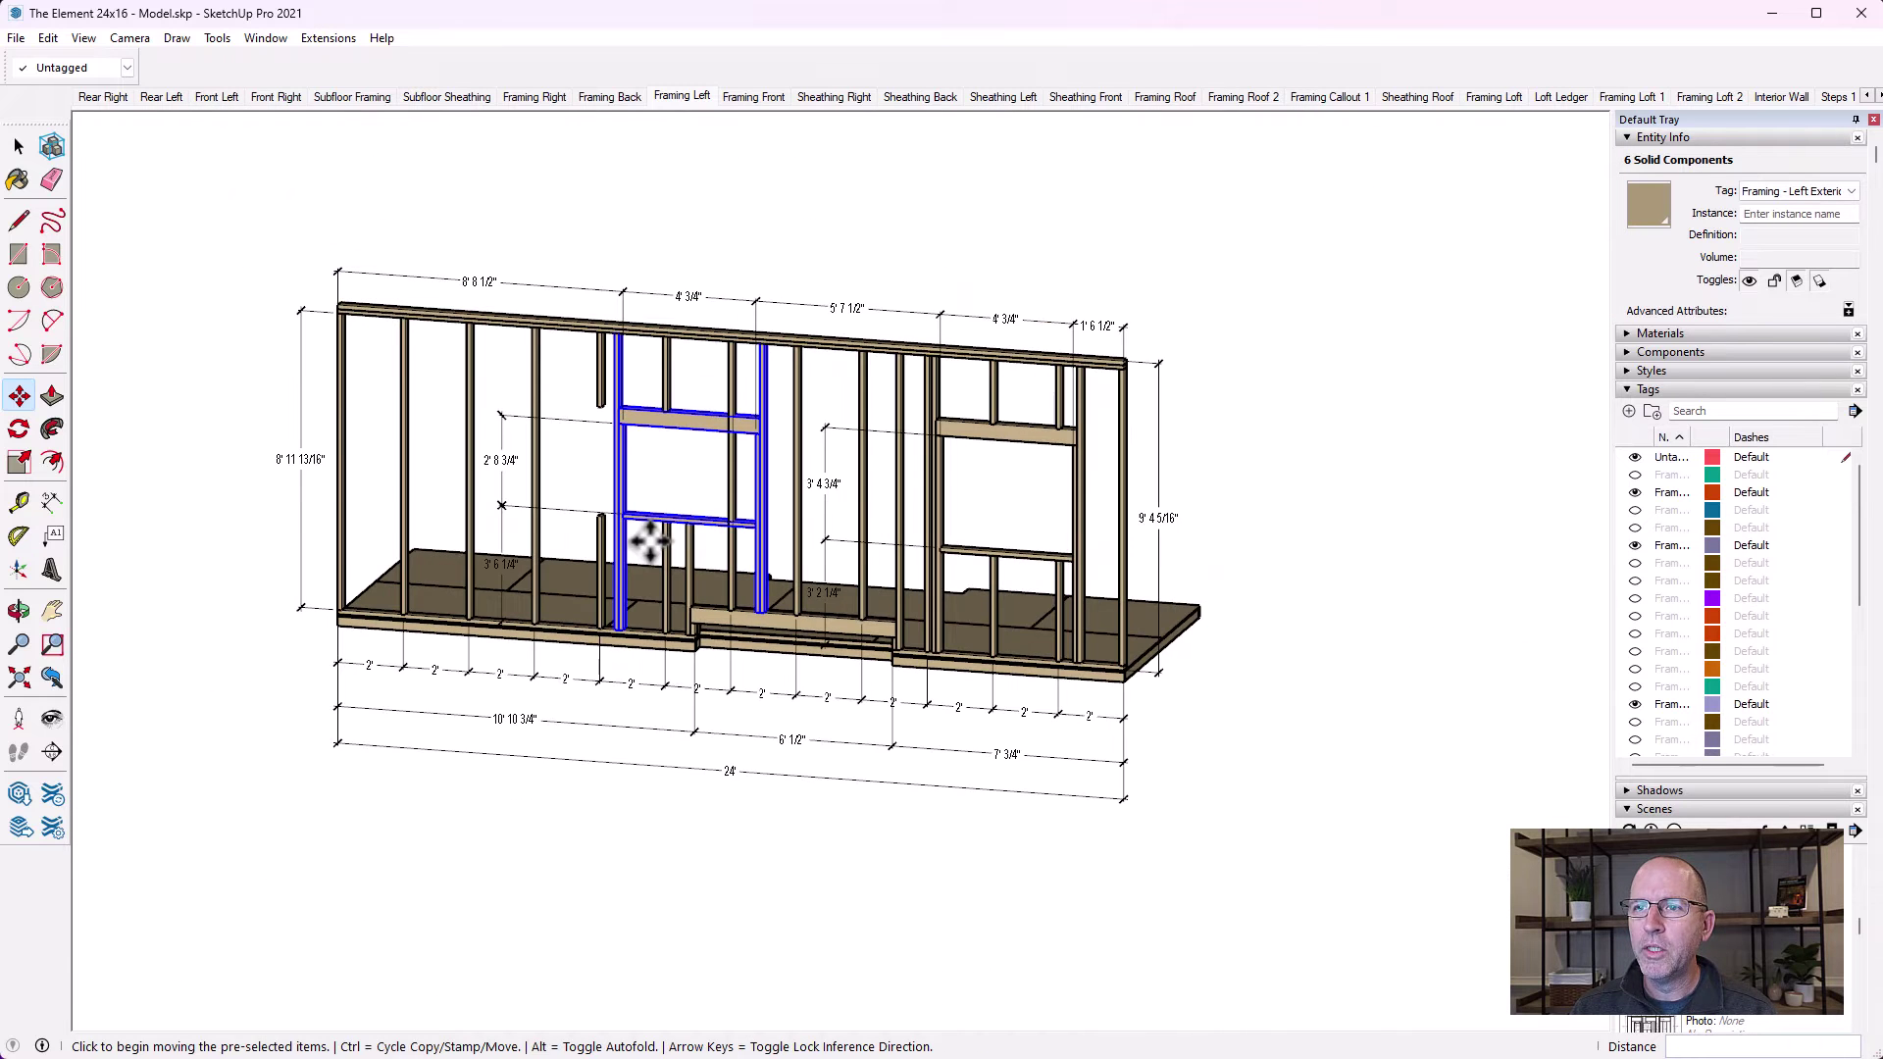
# Examine the relocated window framing and select the upper and lower cripple studs left behind at its former position
pyautogui.click(19, 611)
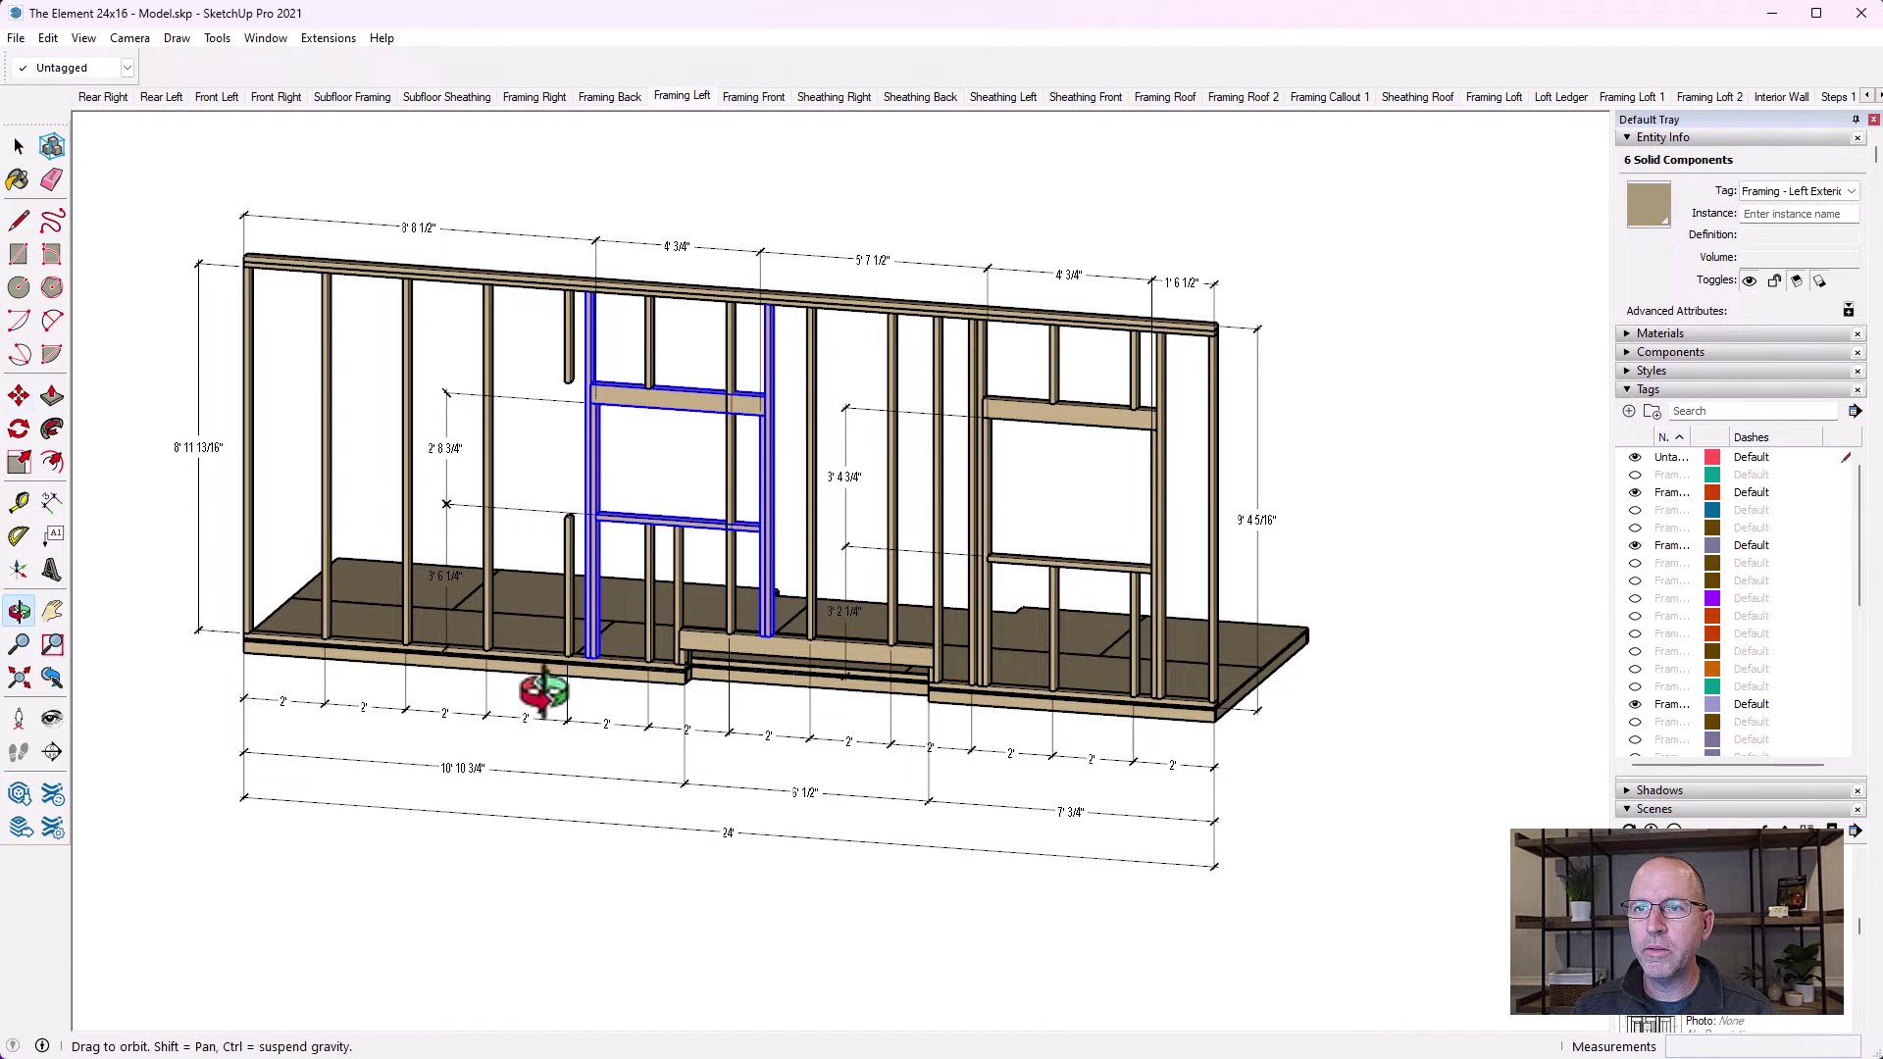
pyautogui.moveTo(539, 682); pyautogui.dragTo(717, 706)
pyautogui.moveTo(716, 566); pyautogui.dragTo(638, 572)
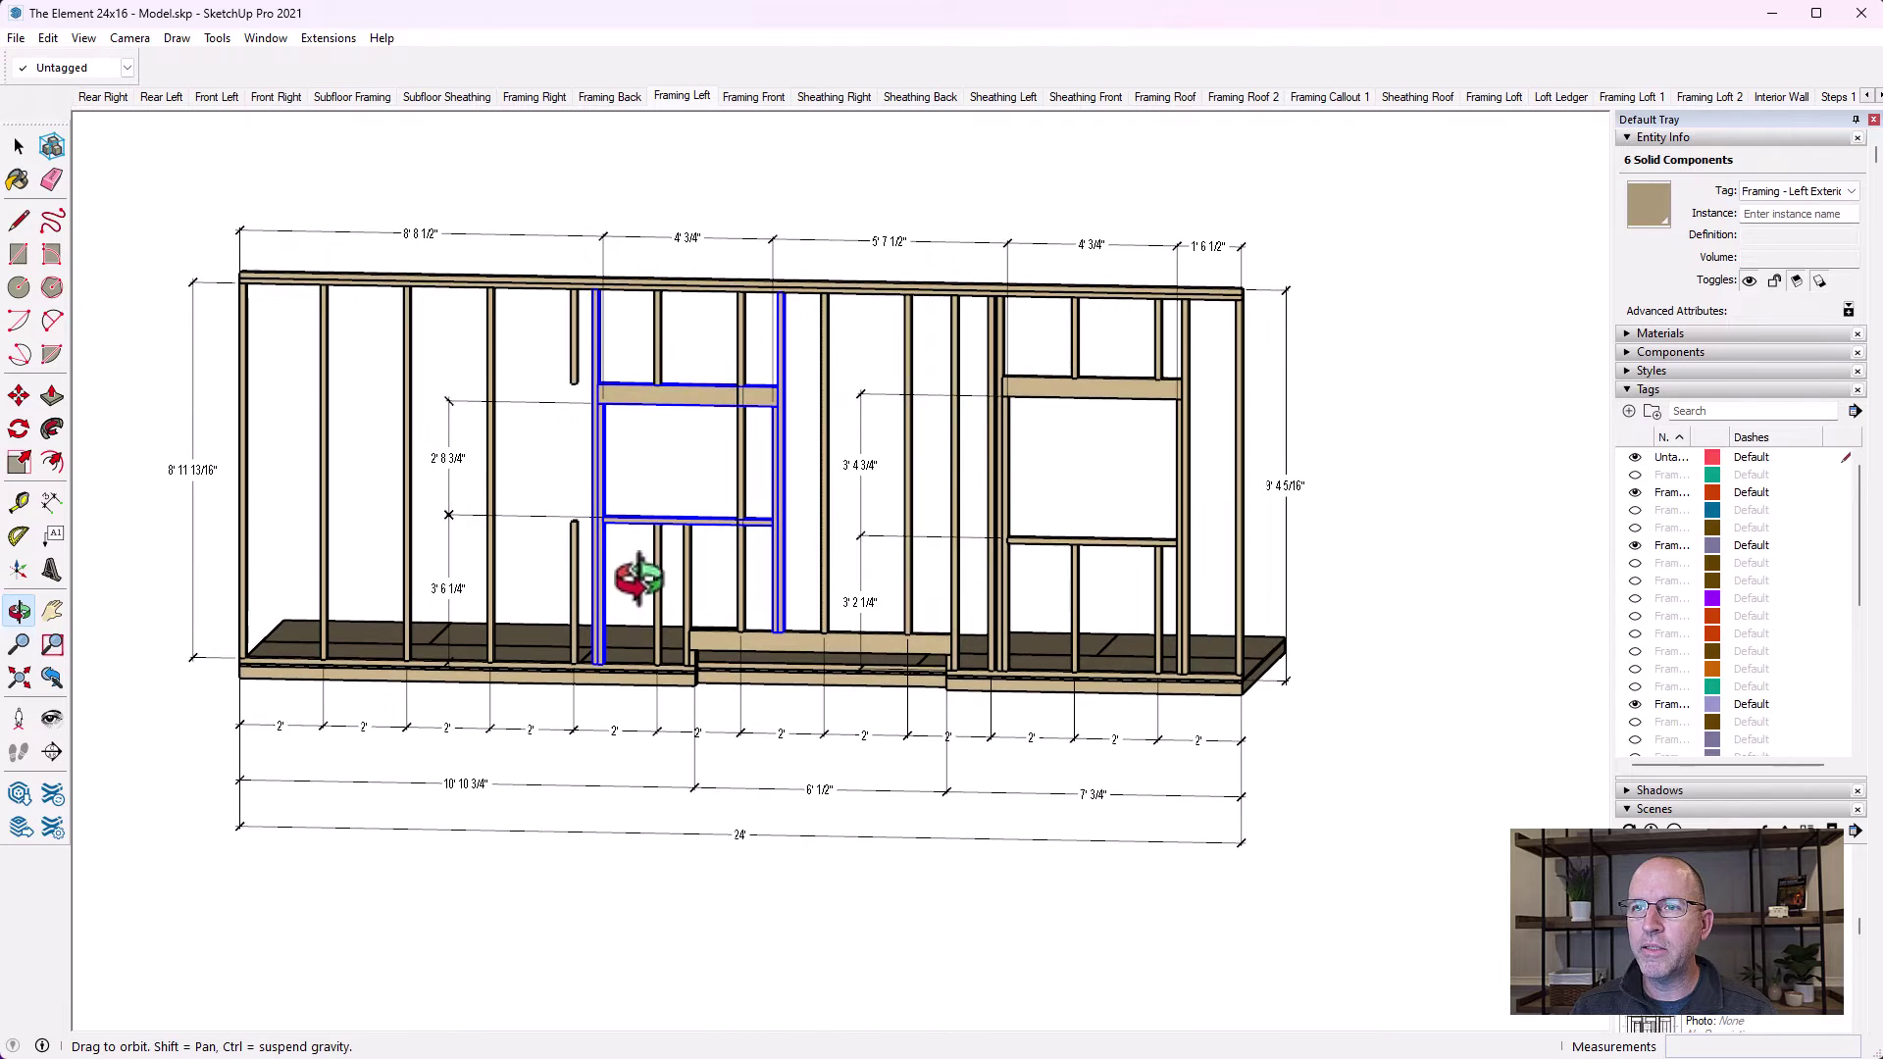
pyautogui.scroll(3, 622, 480)
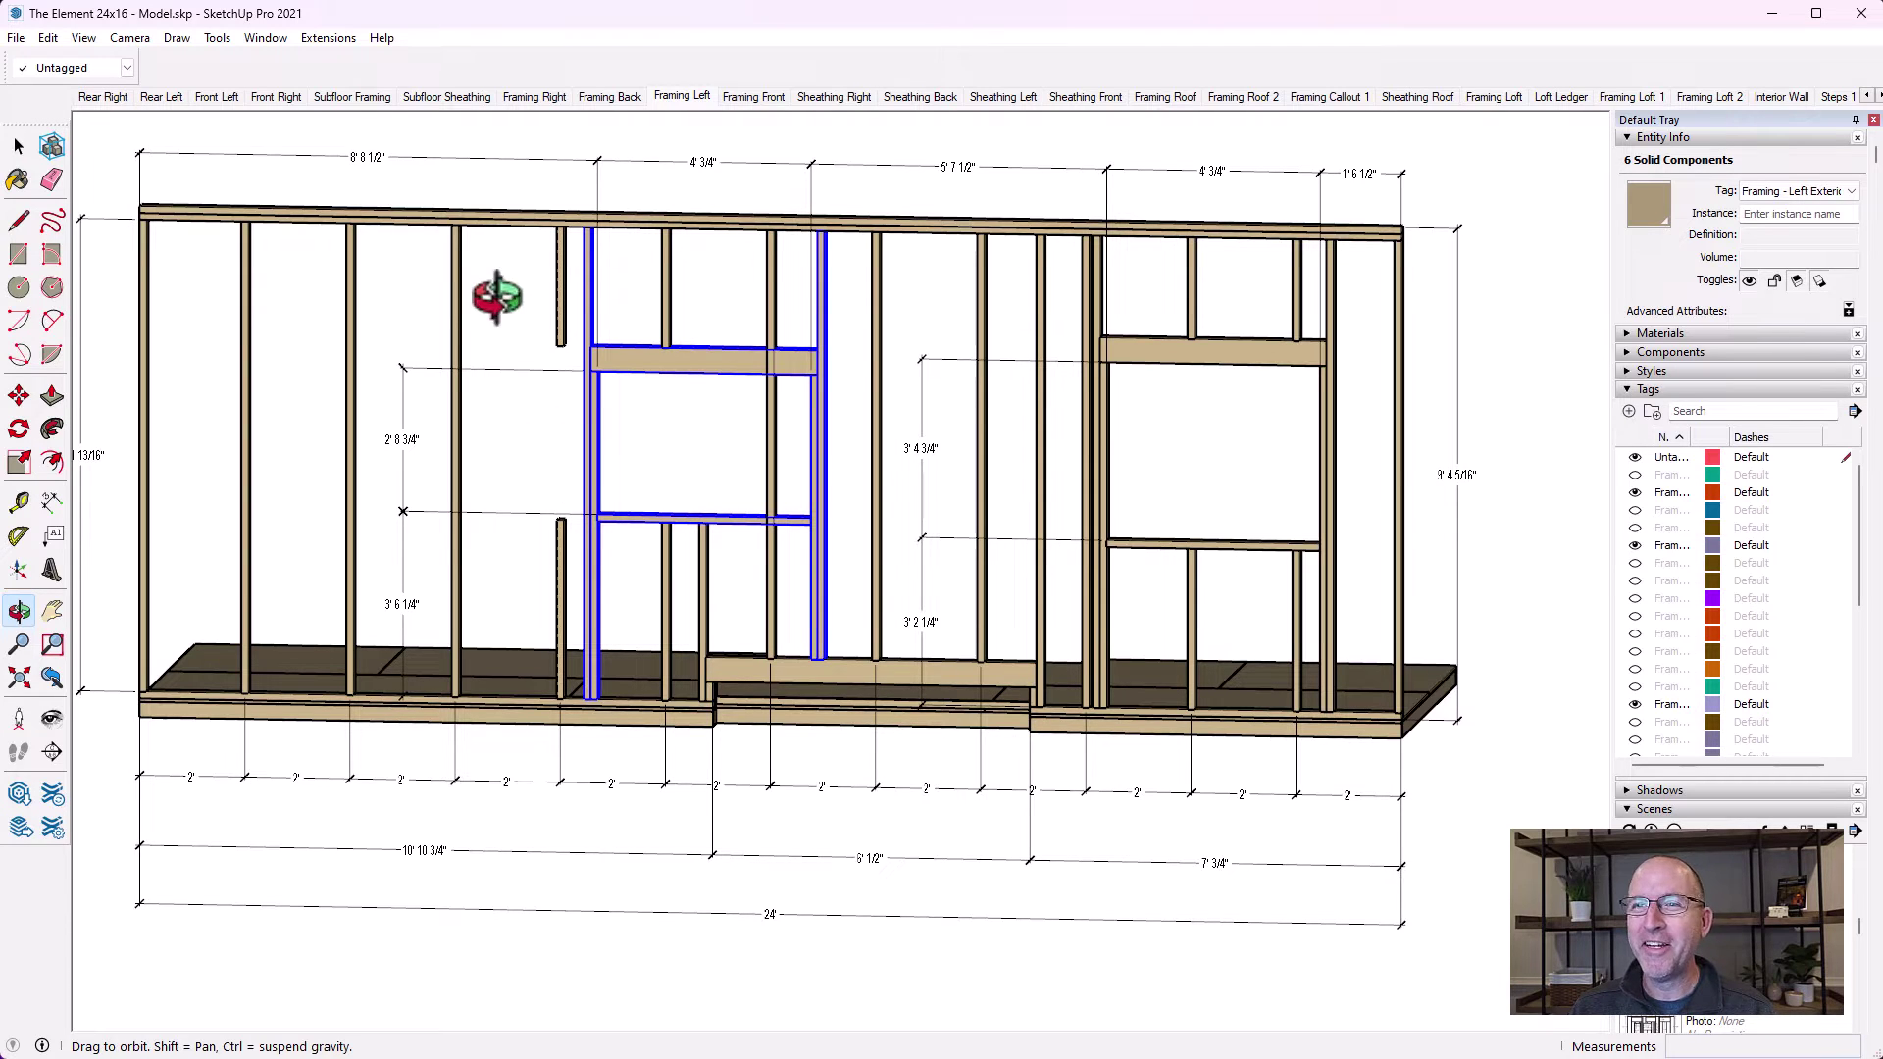
pyautogui.click(18, 148)
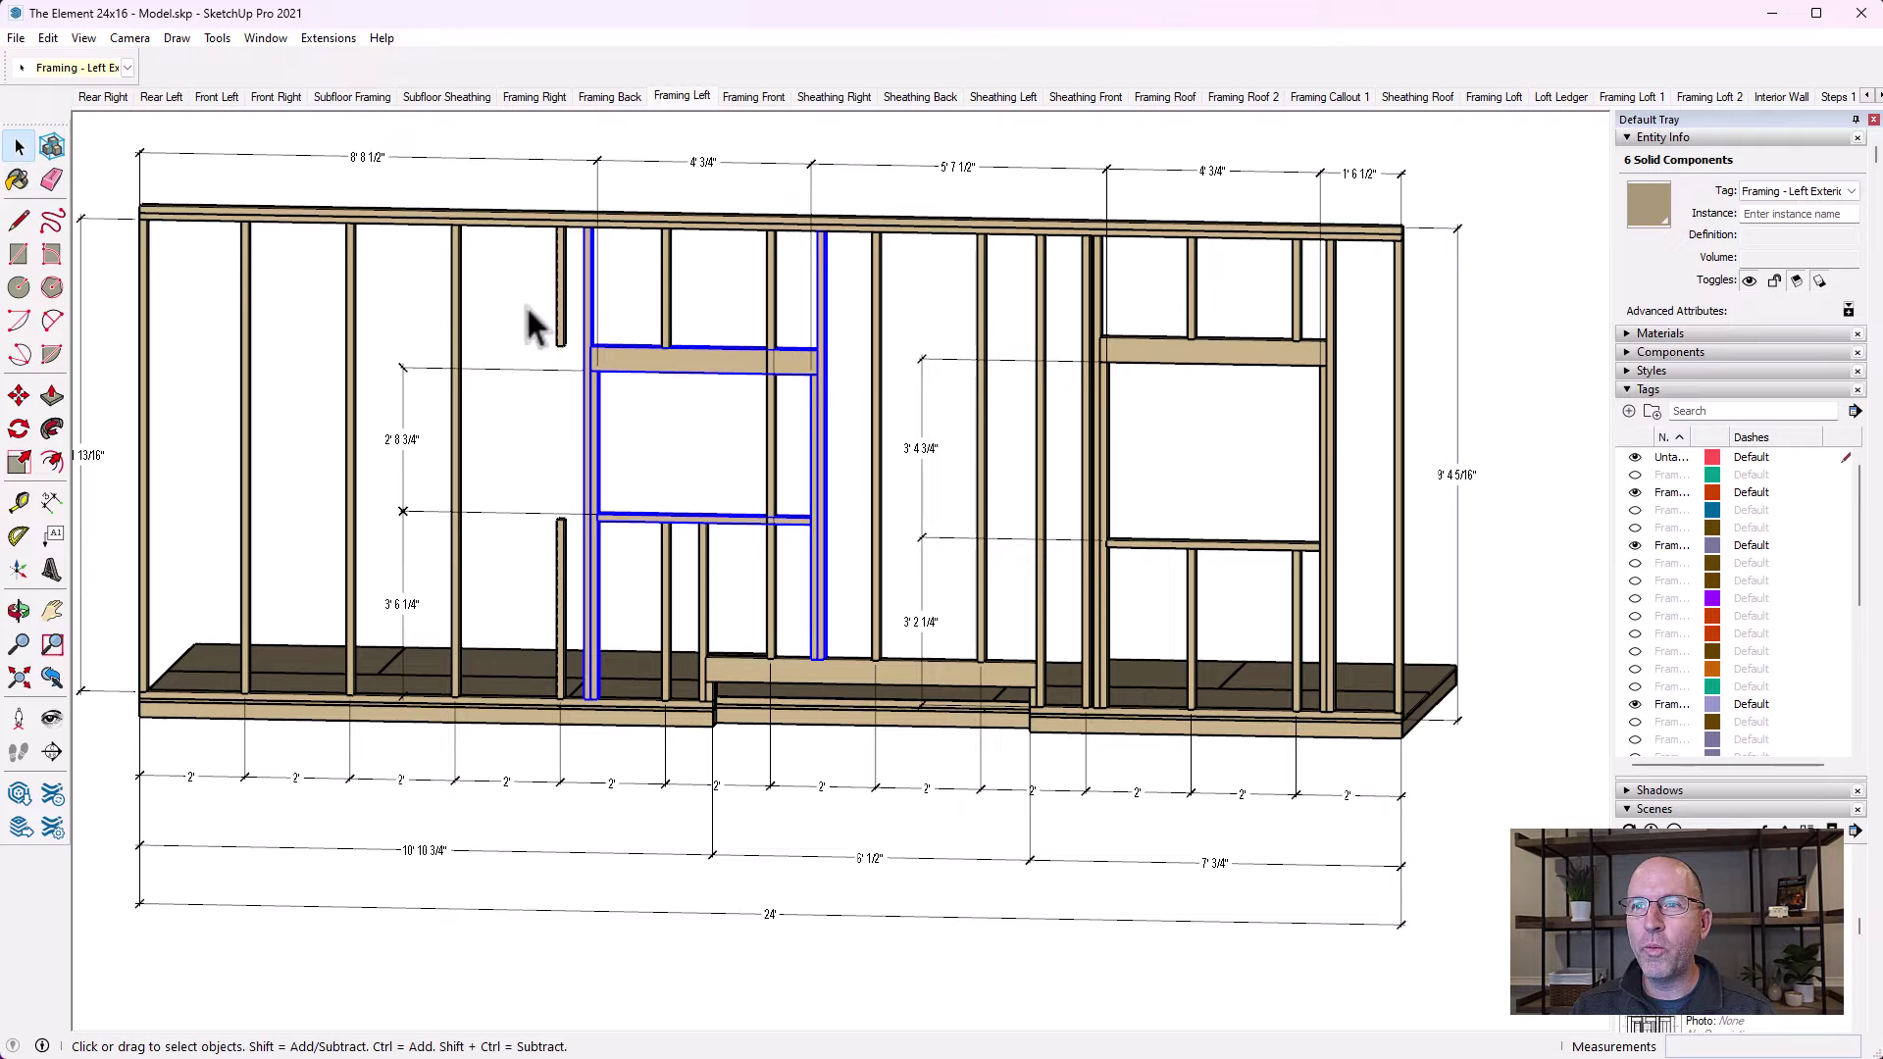
pyautogui.click(559, 285)
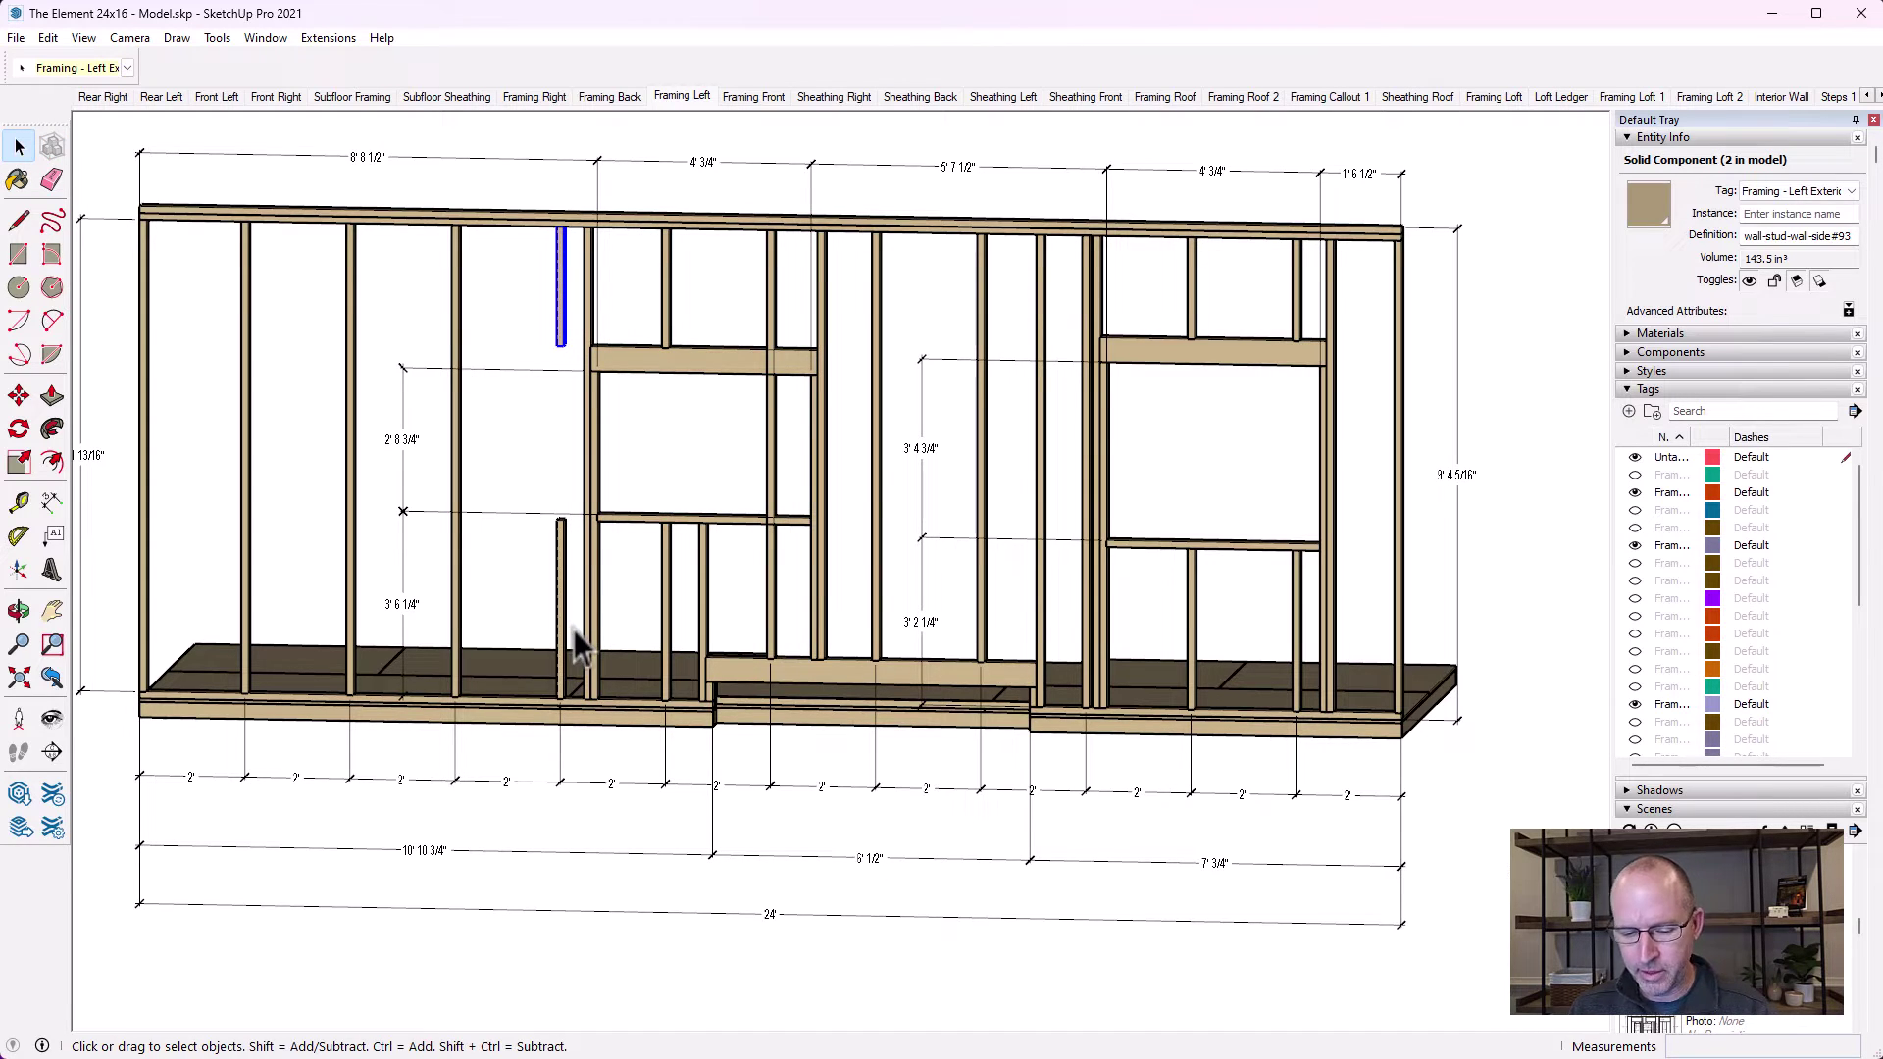
pyautogui.keyDown('shift'); pyautogui.click(555, 579); pyautogui.keyUp('shift')
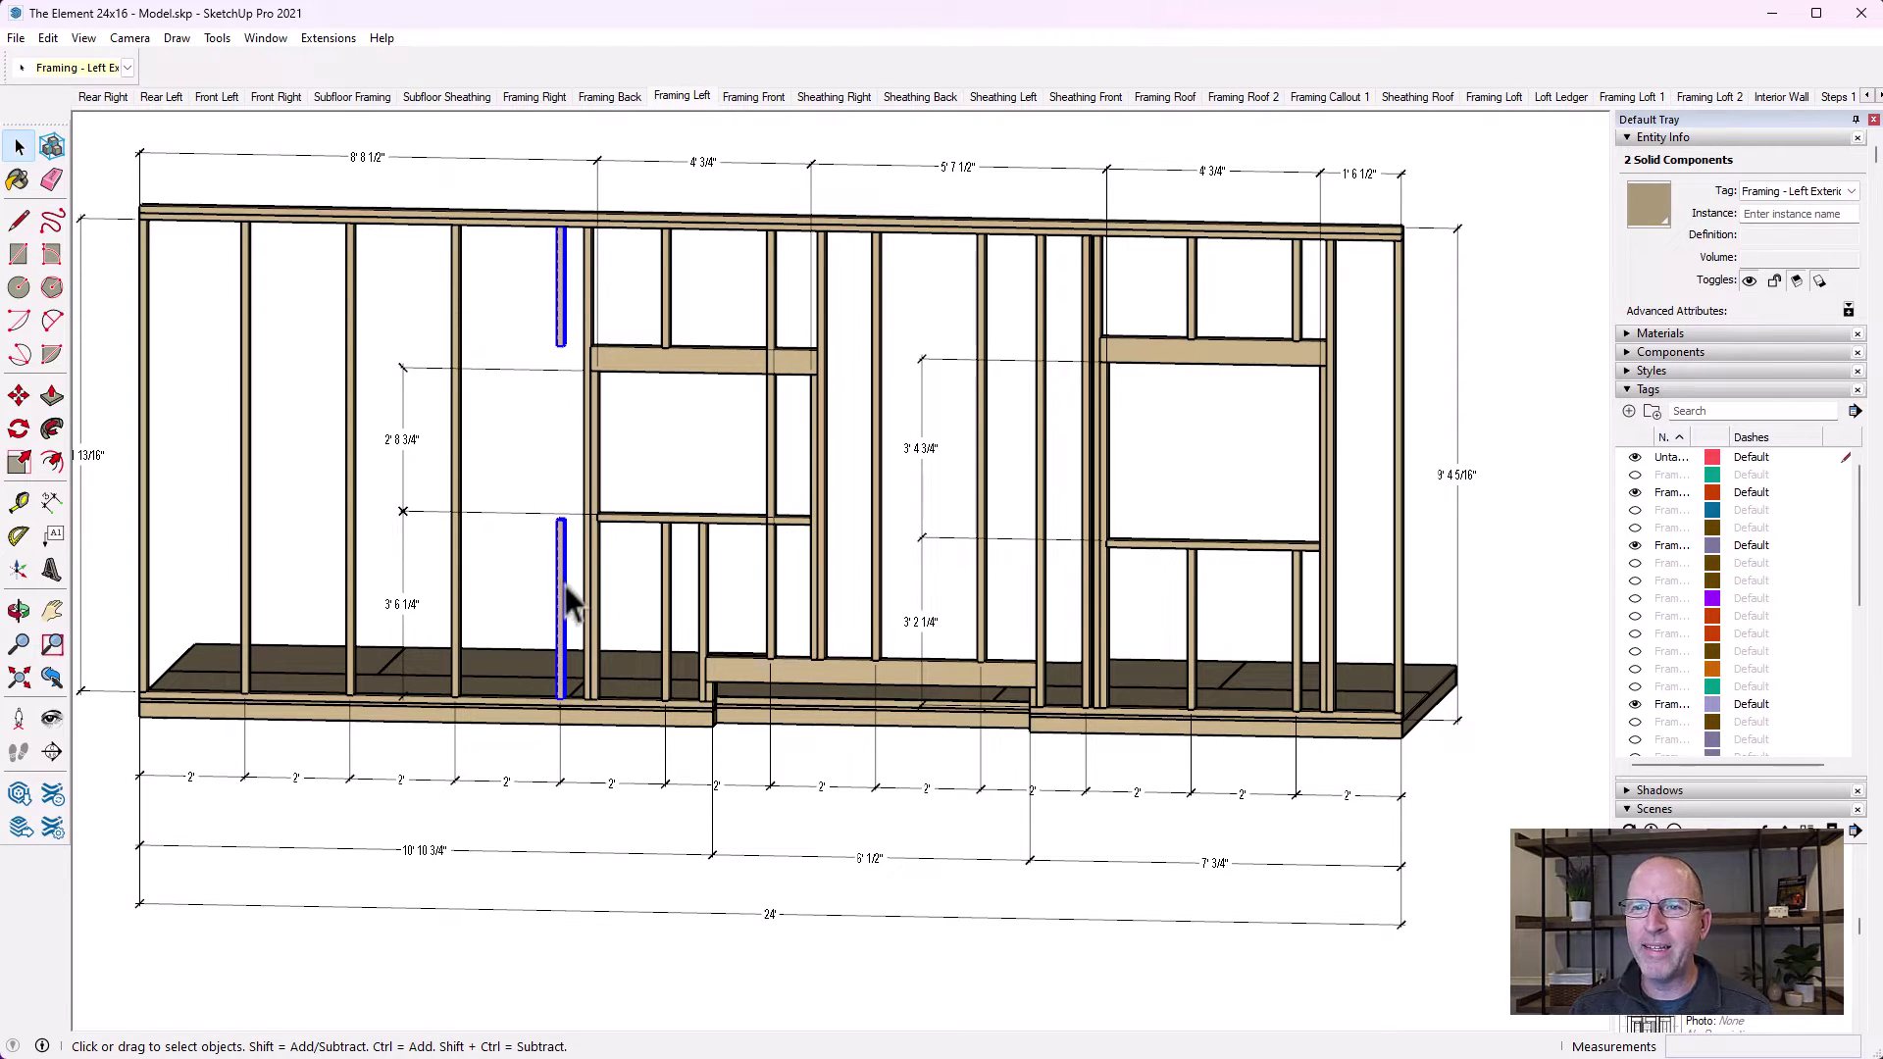
# Copy a full-height wall stud and place it on the bottom plate at the position of the leftover cripple studs
pyautogui.click(18, 611)
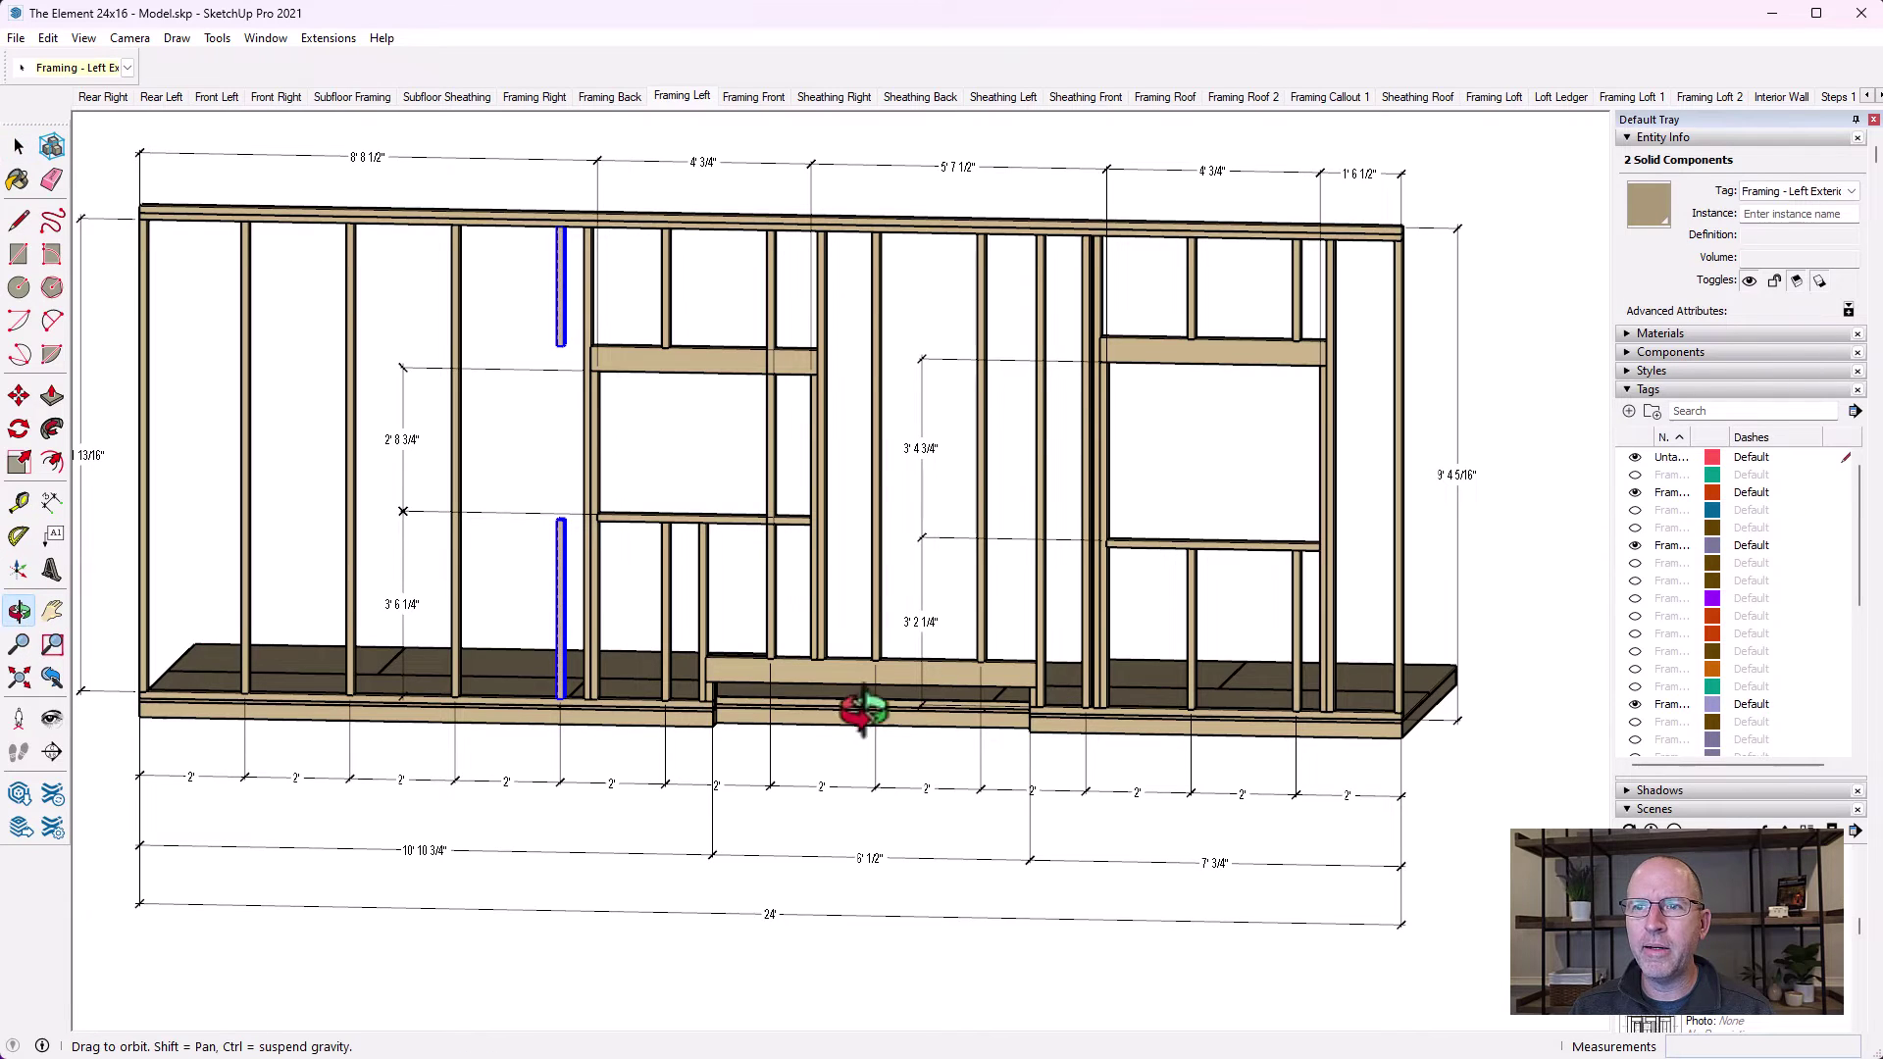
pyautogui.moveTo(861, 706); pyautogui.dragTo(588, 765)
pyautogui.scroll(5, 530, 667)
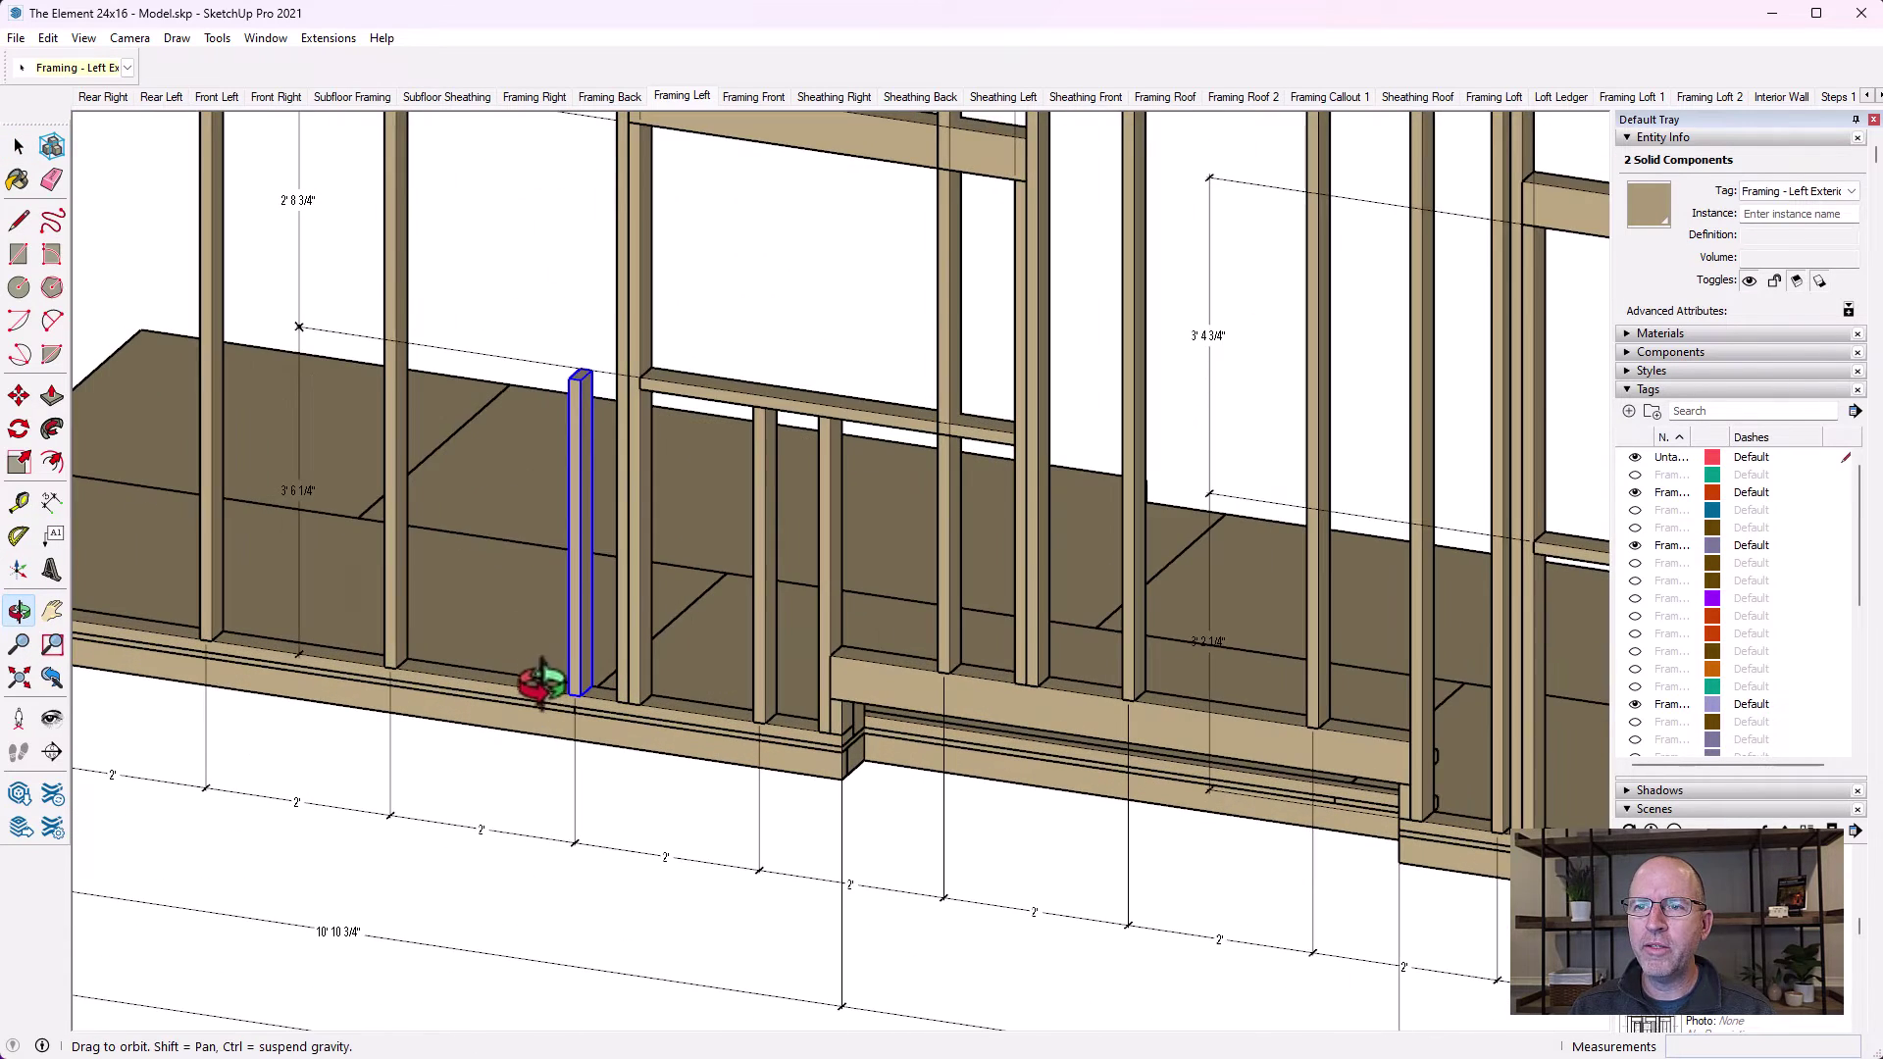
pyautogui.click(18, 146)
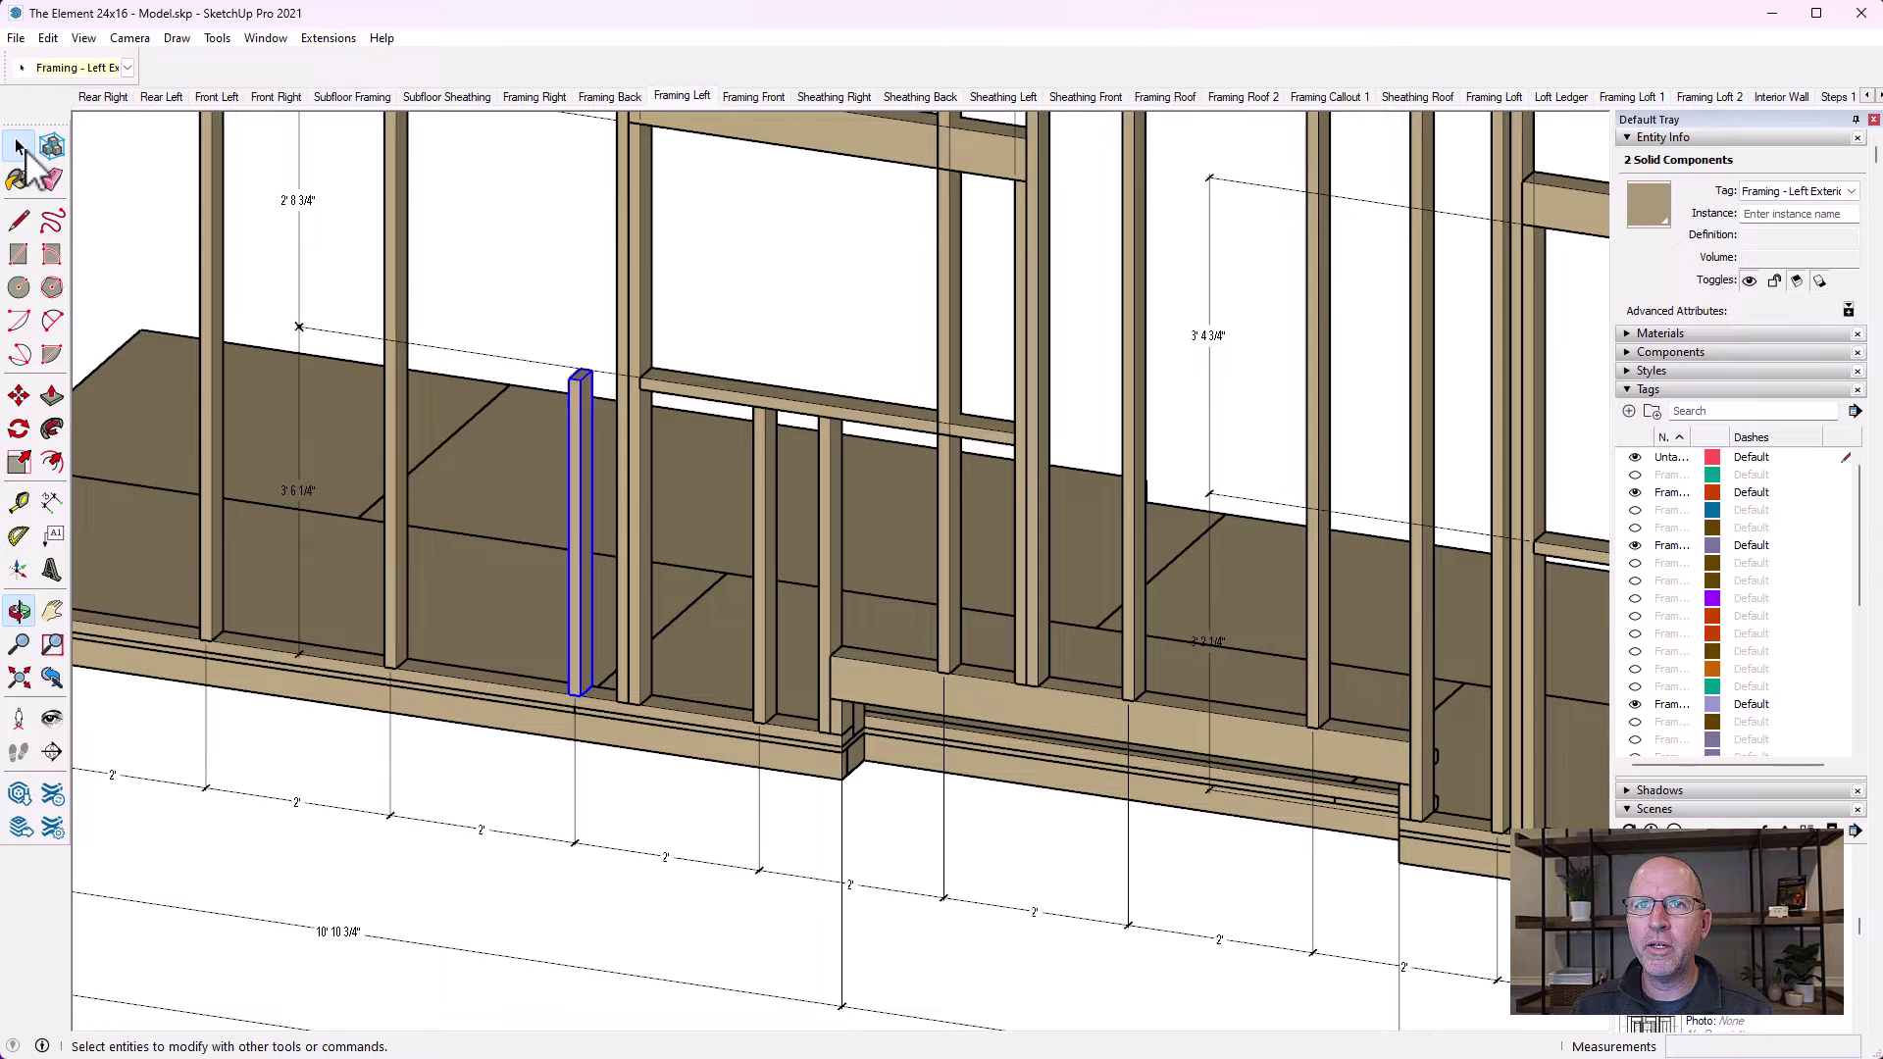
pyautogui.click(389, 439)
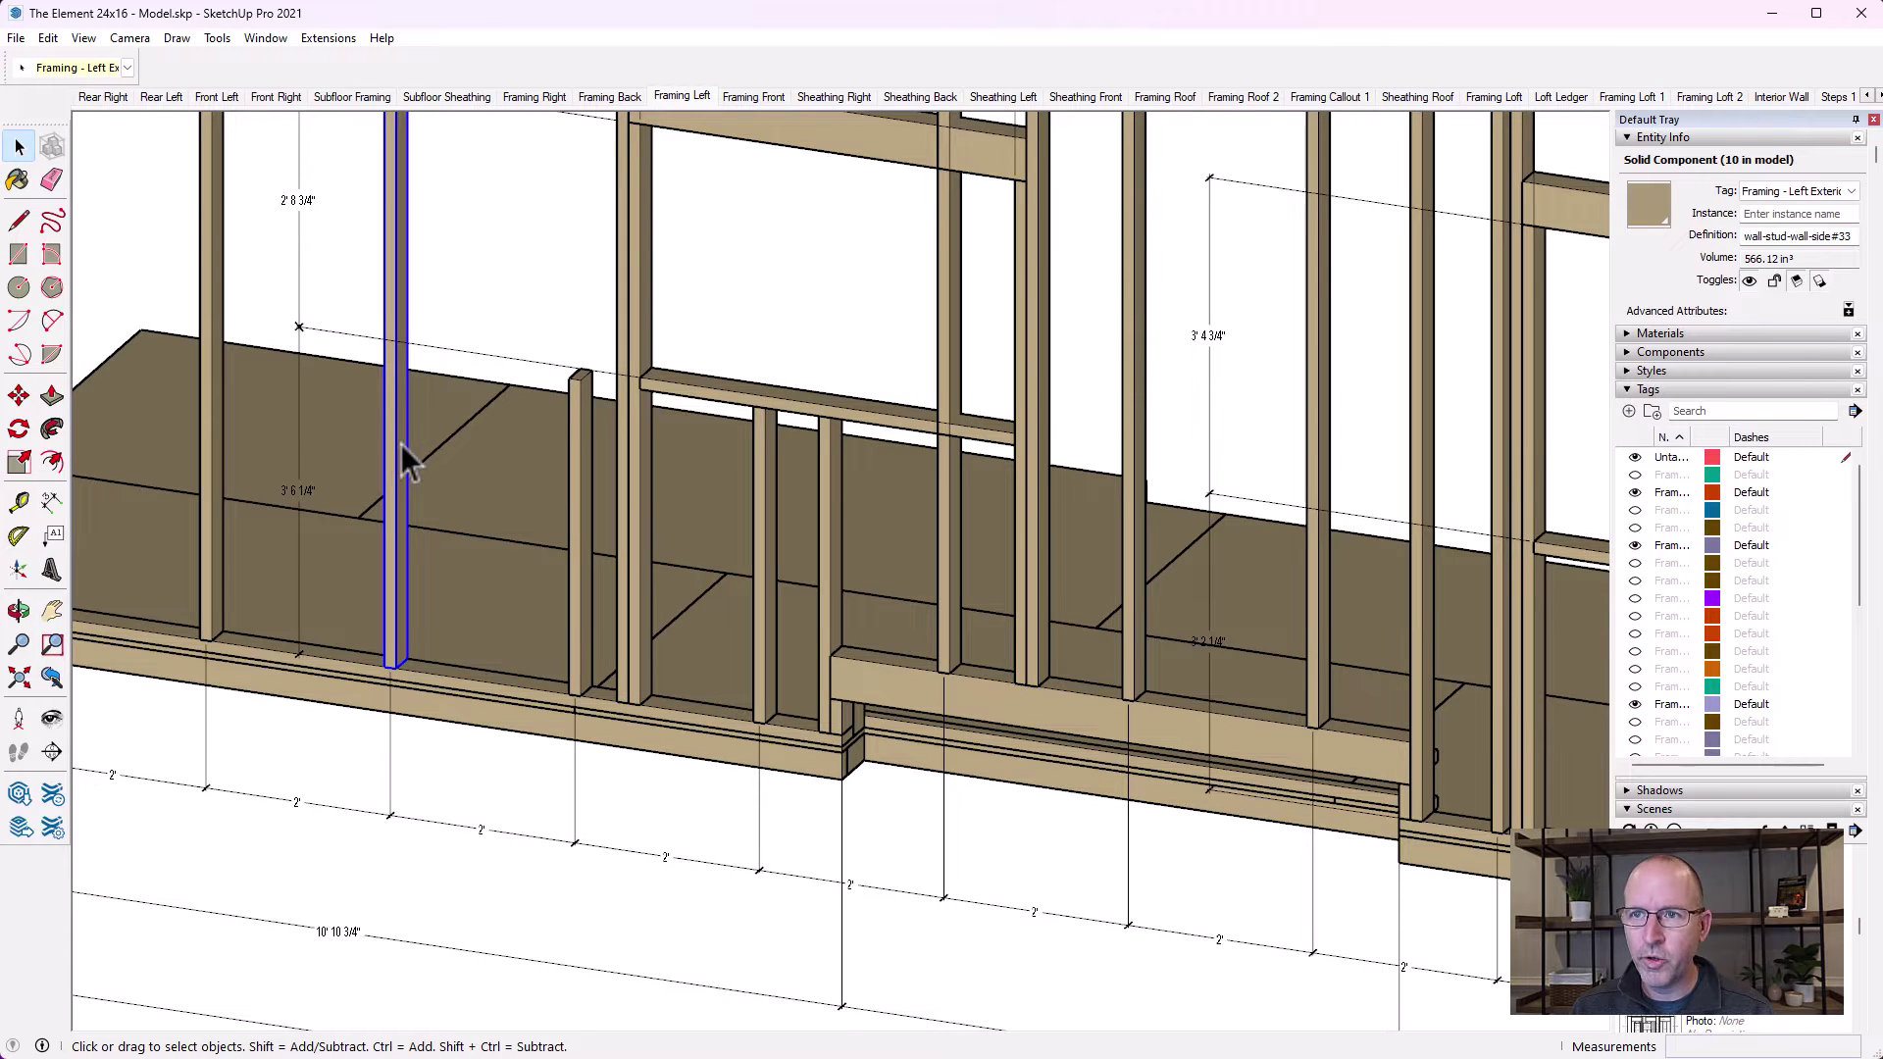
pyautogui.hotkey('ctrl', 'c')
pyautogui.hotkey('ctrl', 'v')
pyautogui.scroll(-2, 510, 312)
pyautogui.click(469, 275)
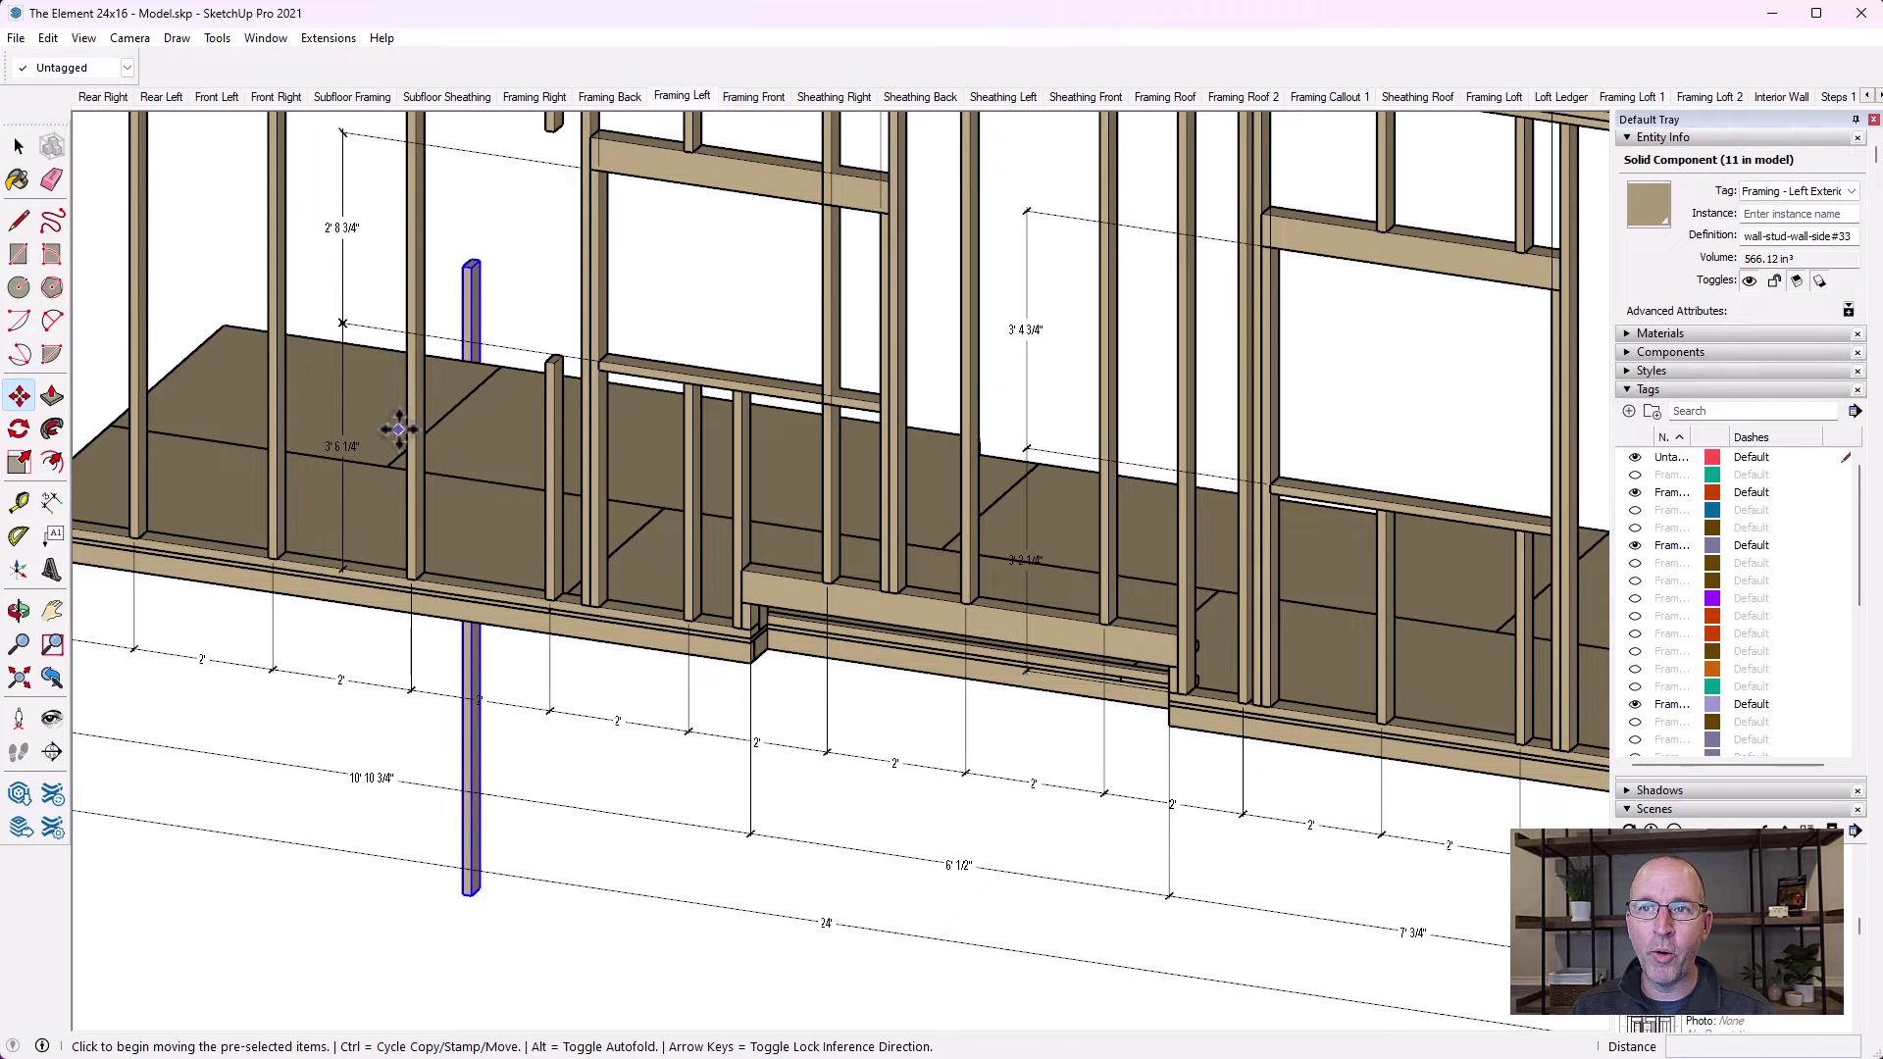
pyautogui.click(474, 887)
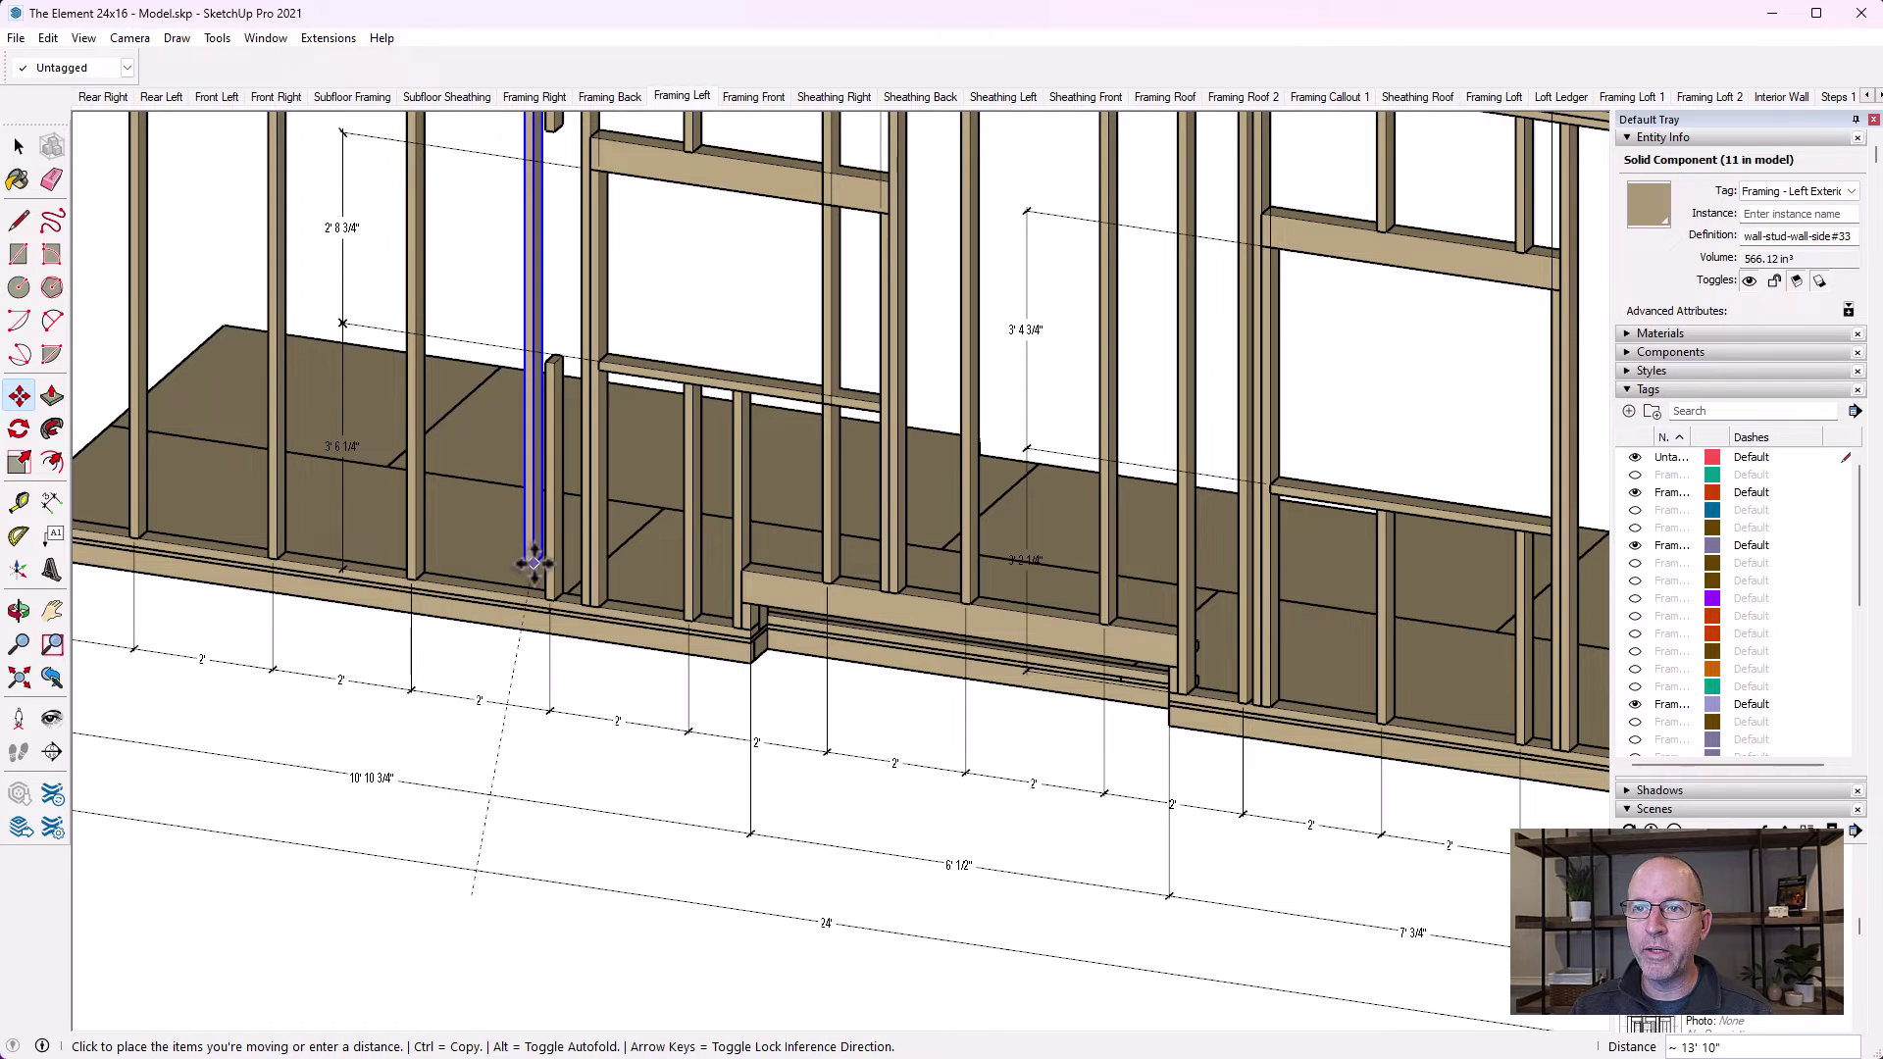
pyautogui.scroll(3, 539, 579)
pyautogui.click(561, 617)
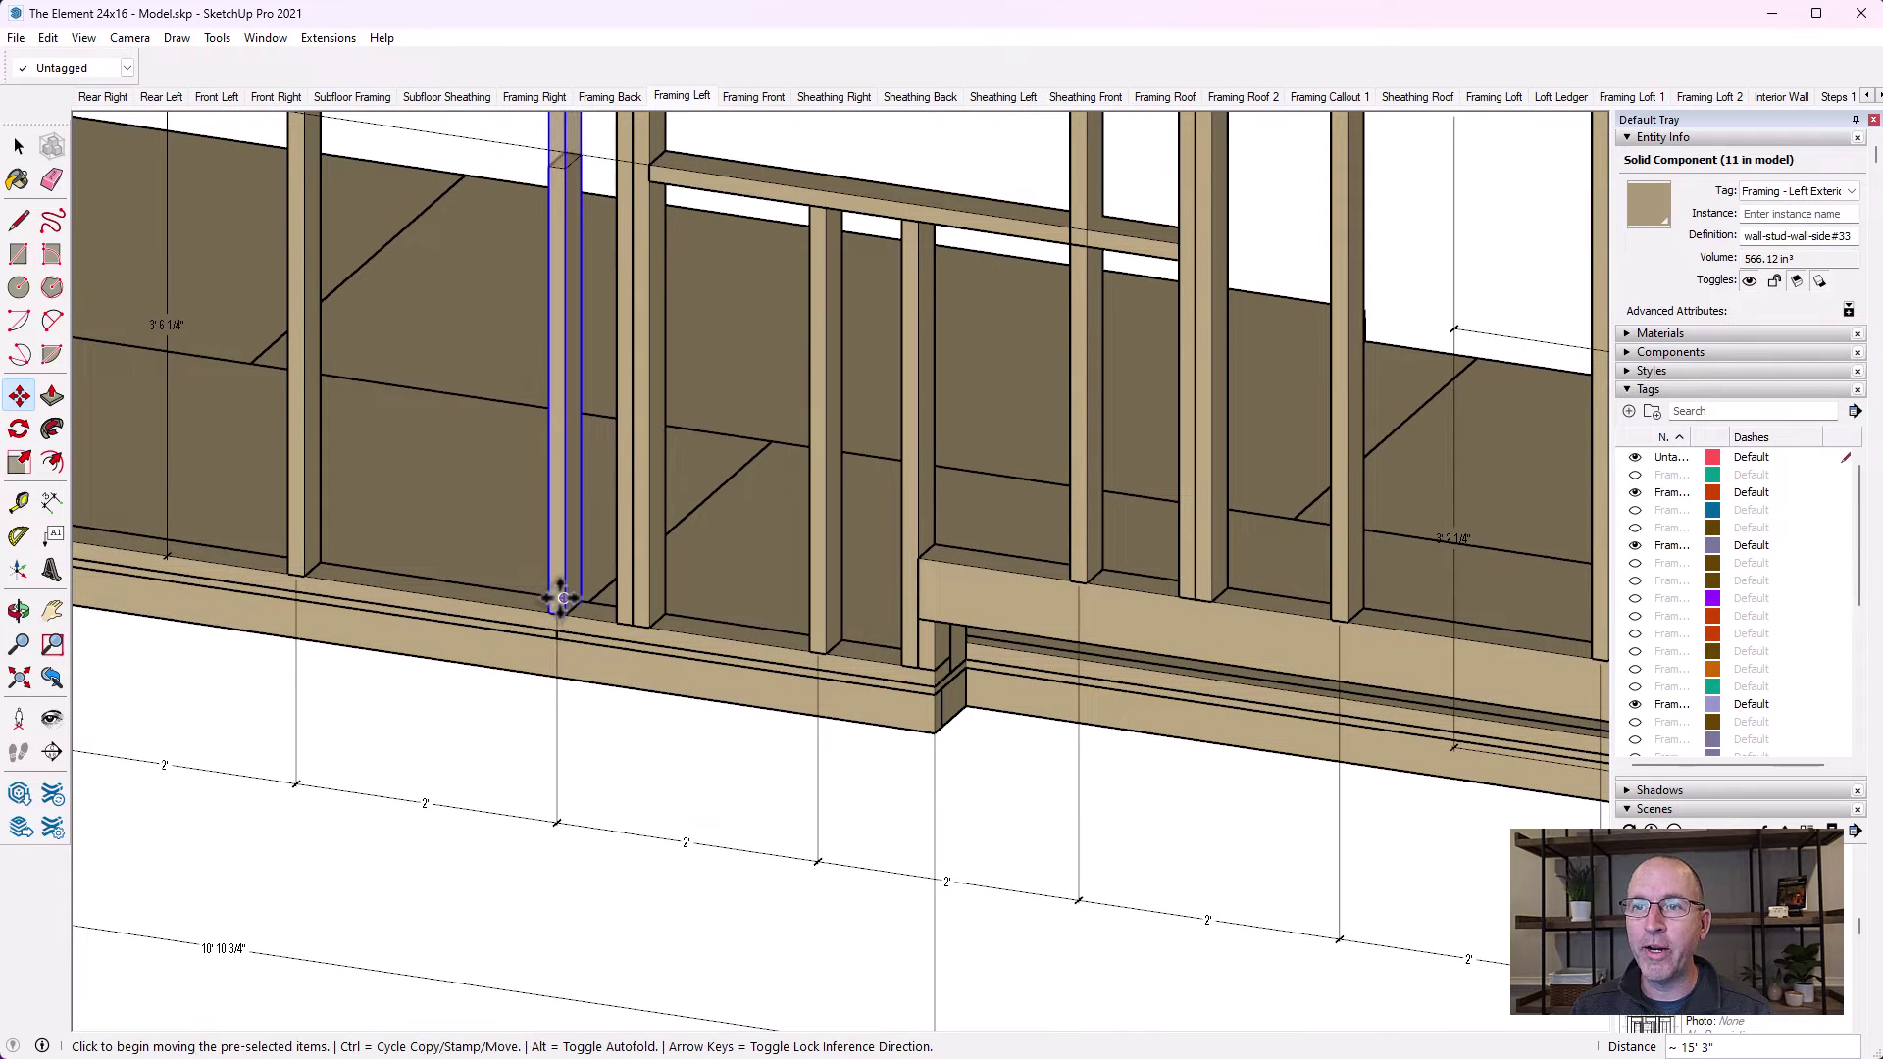
pyautogui.scroll(-3, 559, 603)
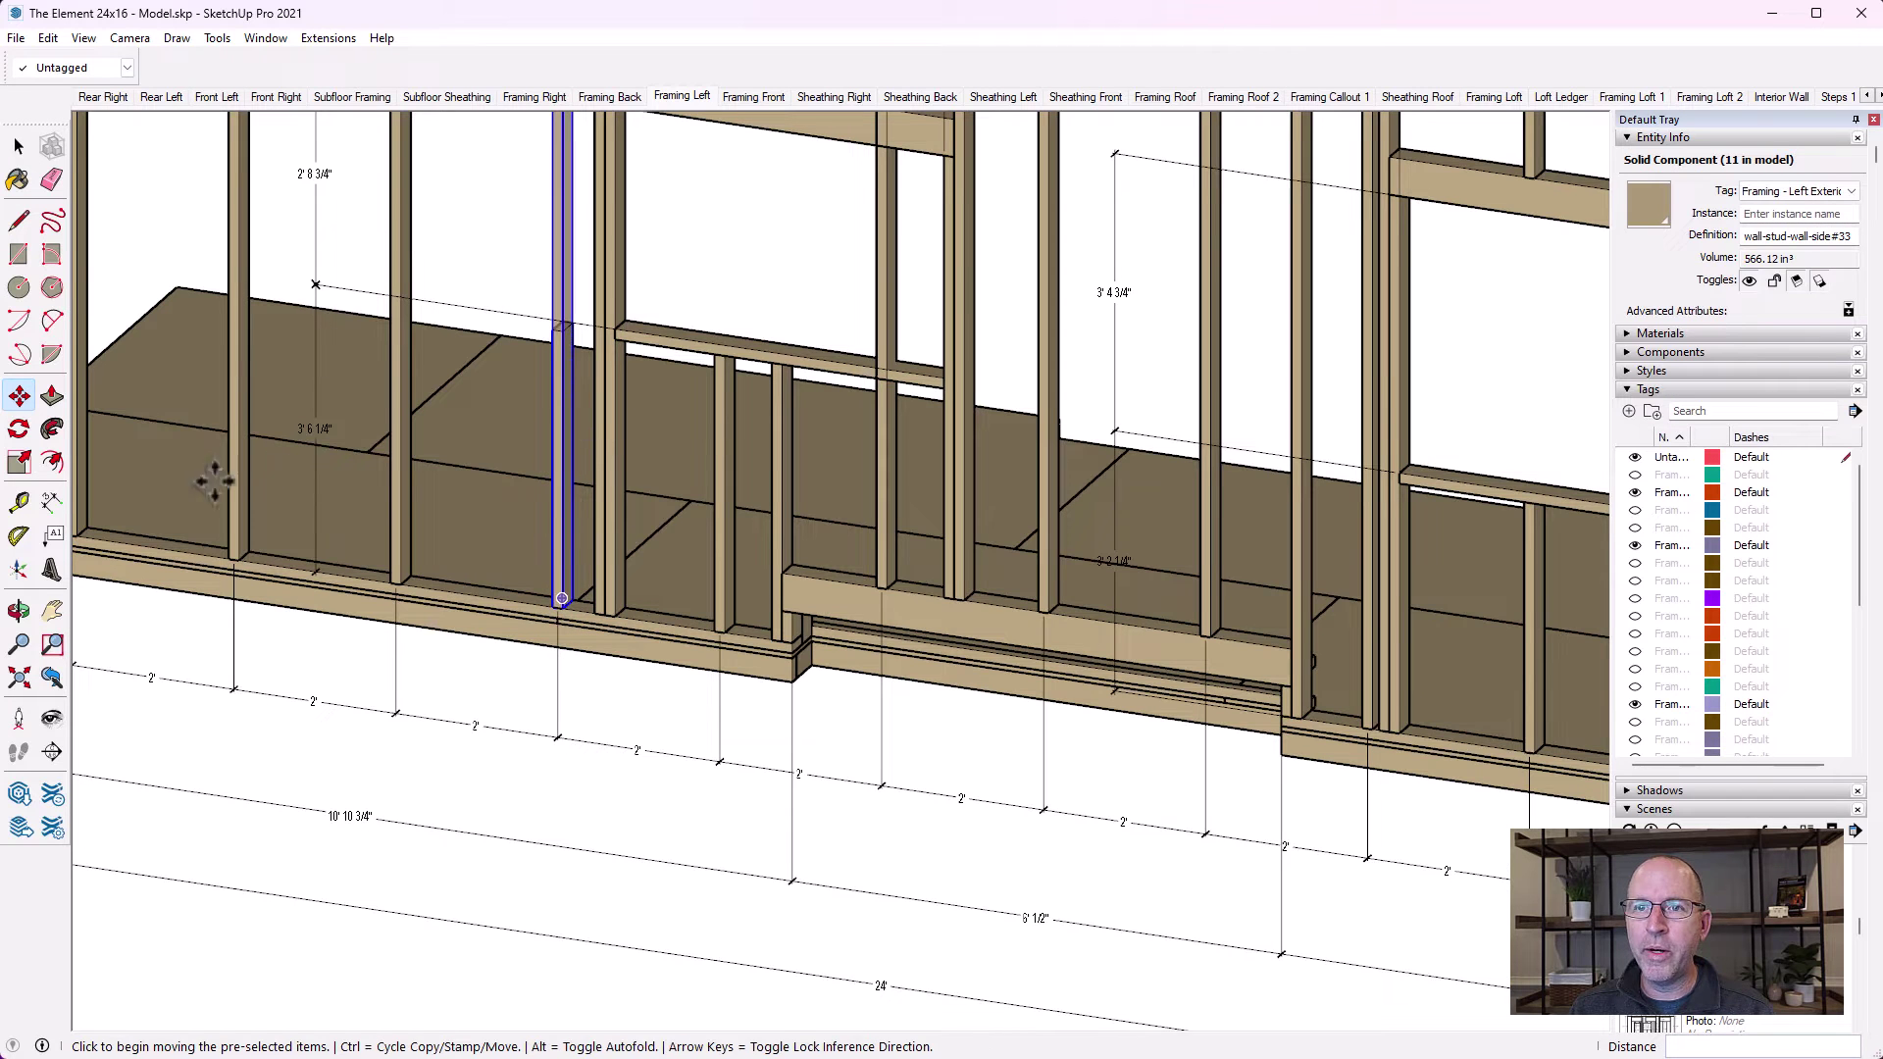
# Delete the upper and lower leftover cripple studs that overlap the new full-height stud
pyautogui.click(52, 610)
pyautogui.moveTo(546, 462); pyautogui.dragTo(527, 828)
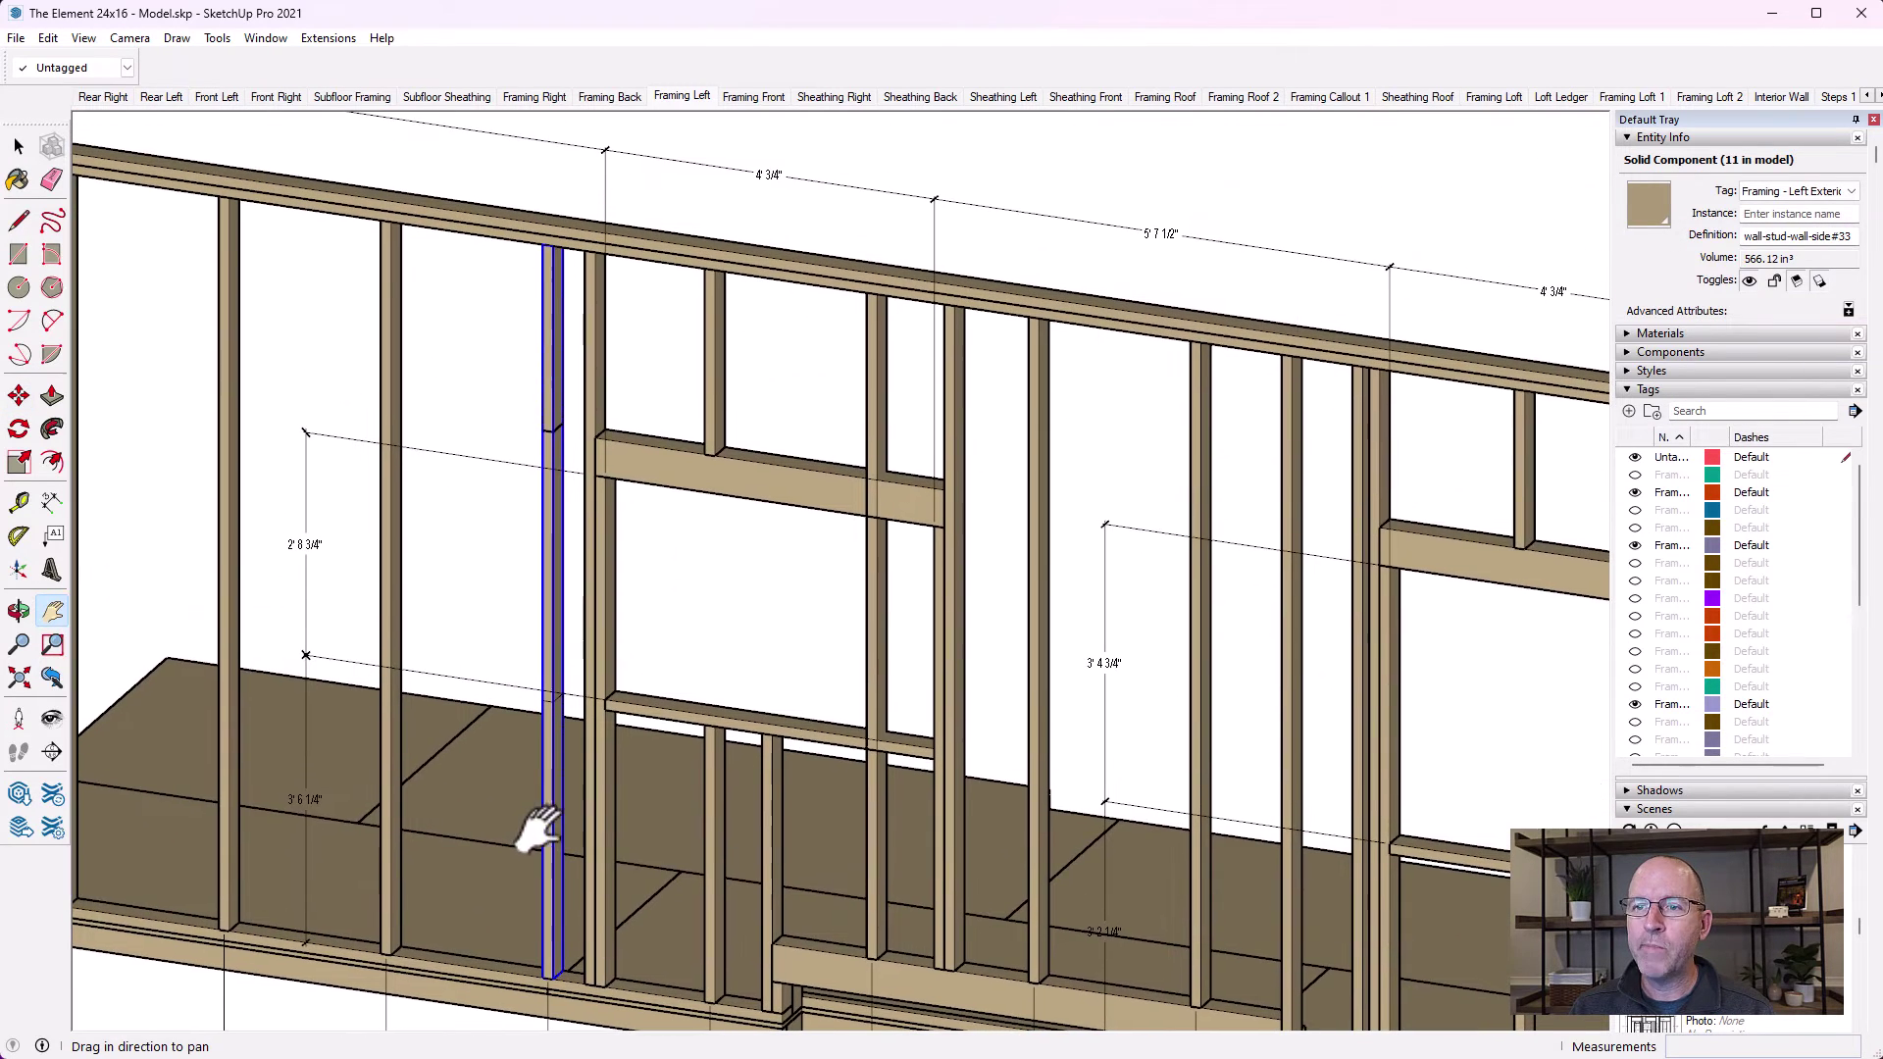
pyautogui.click(26, 157)
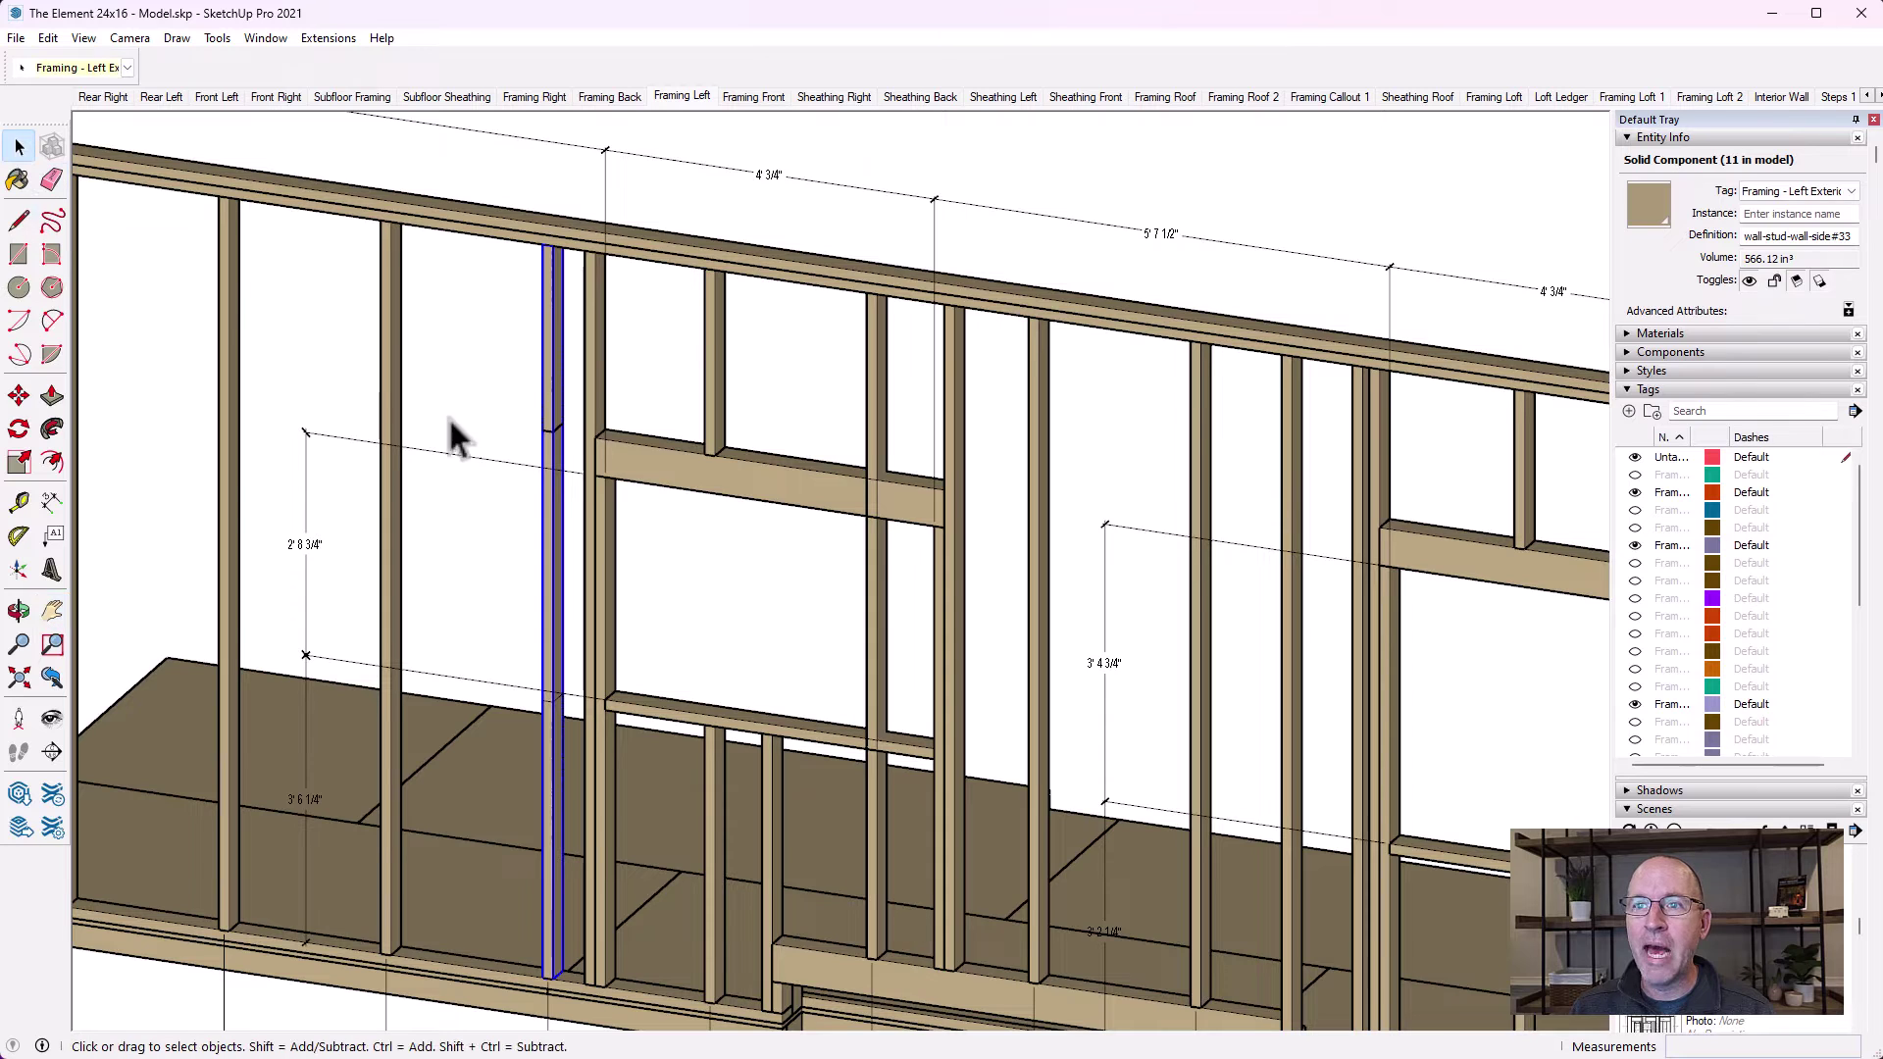
pyautogui.click(551, 392)
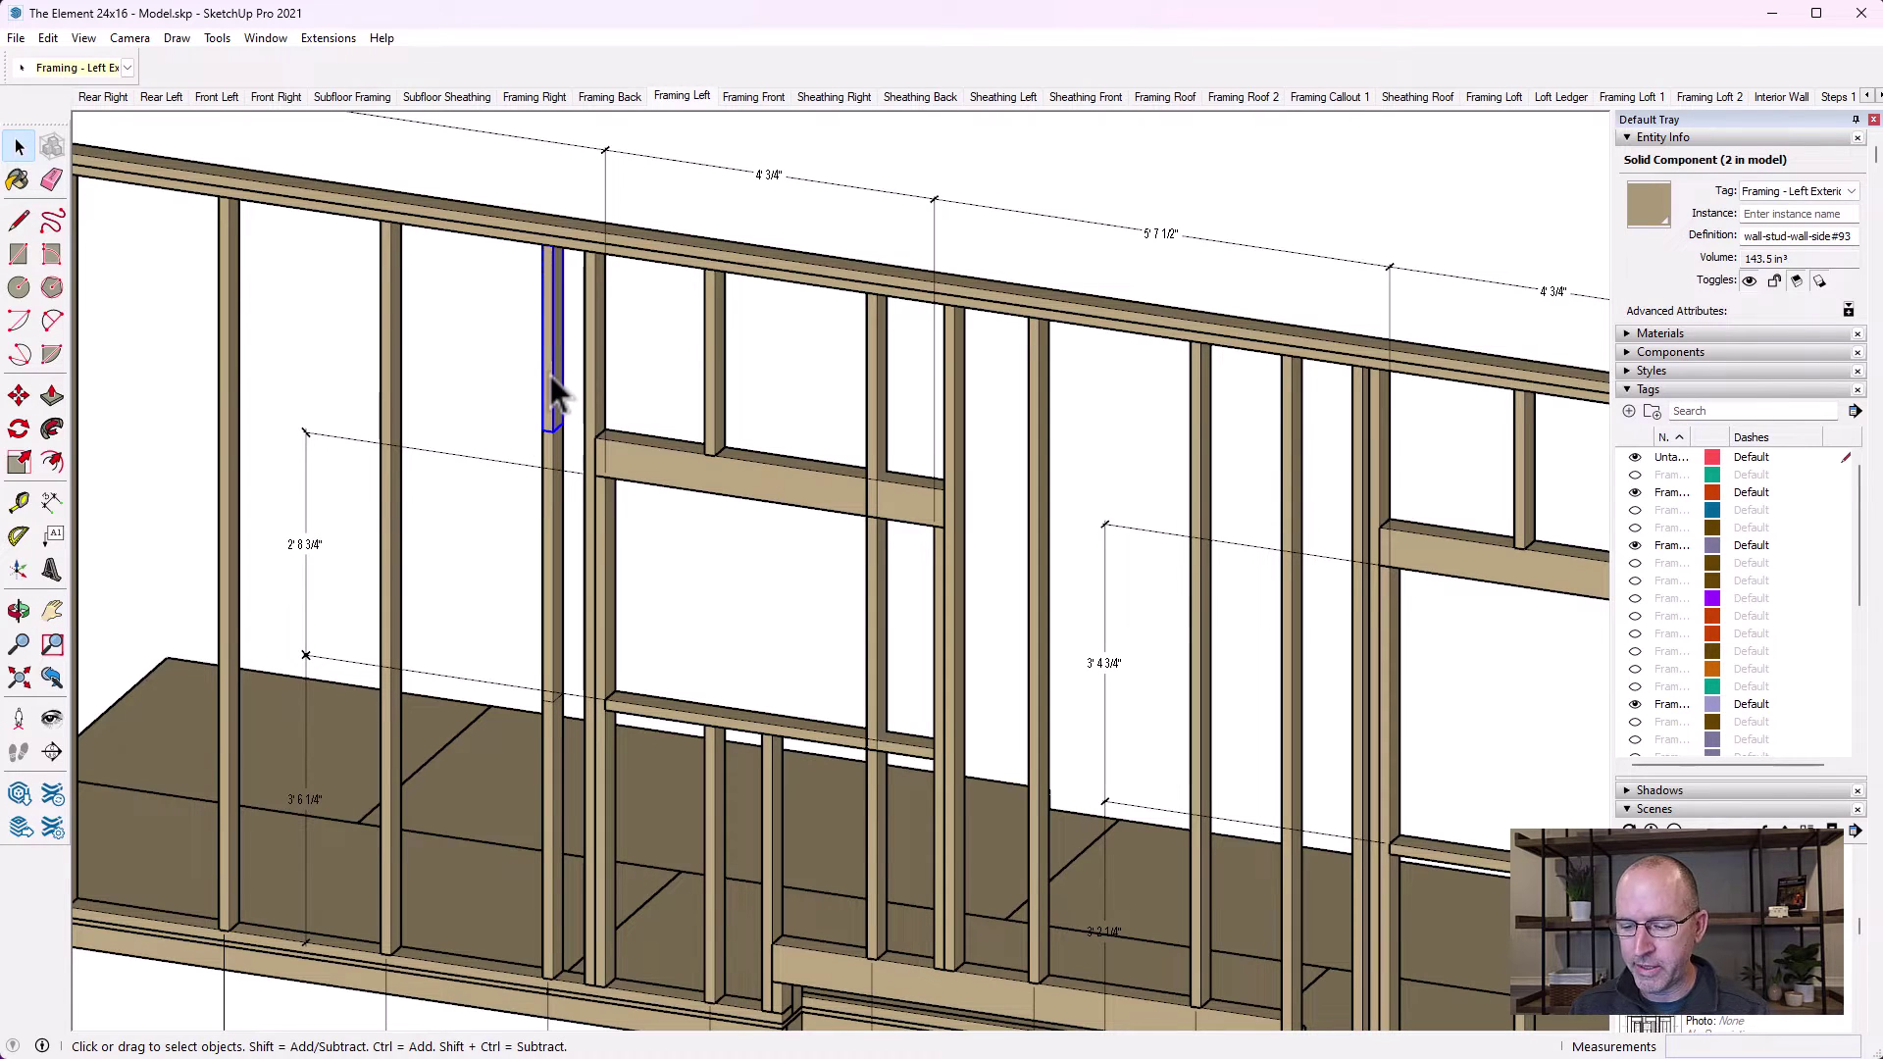
pyautogui.click(567, 384)
pyautogui.click(547, 784)
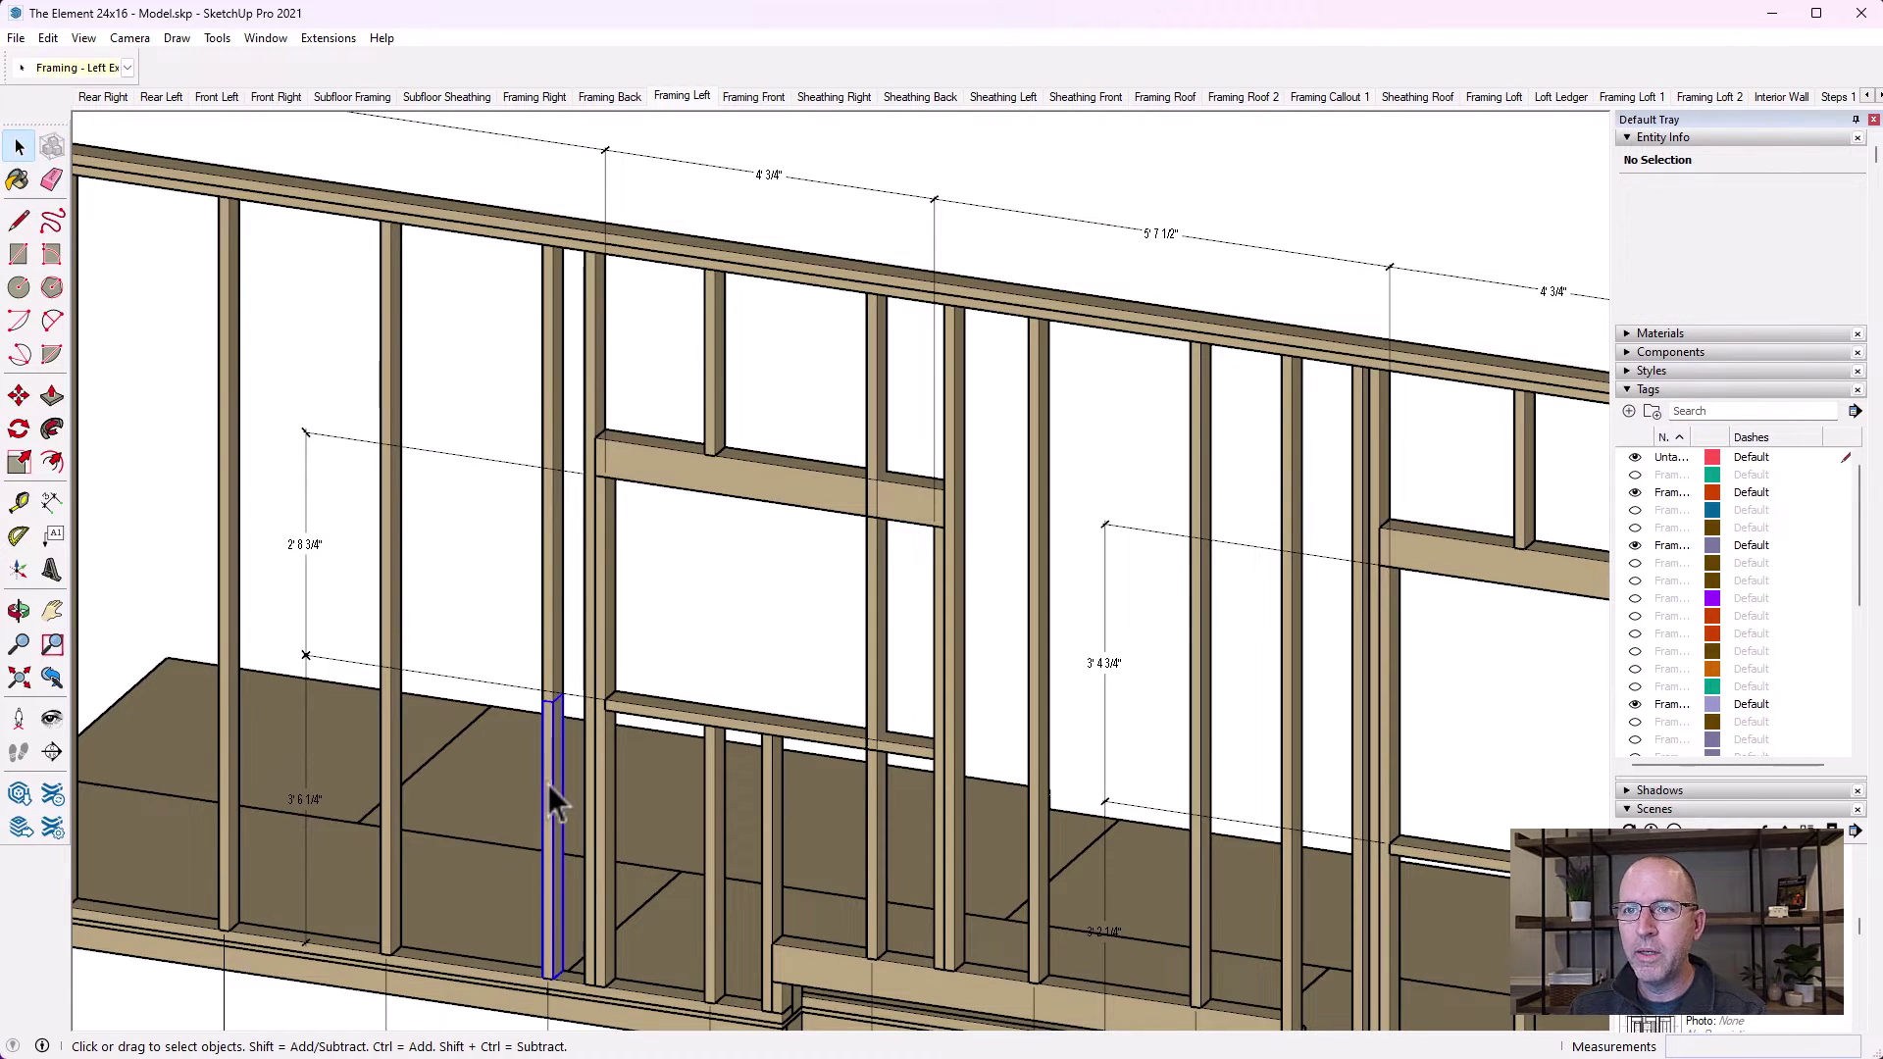
pyautogui.keyDown('shift'); pyautogui.click(550, 782); pyautogui.keyUp('shift')
pyautogui.scroll(-3, 570, 418)
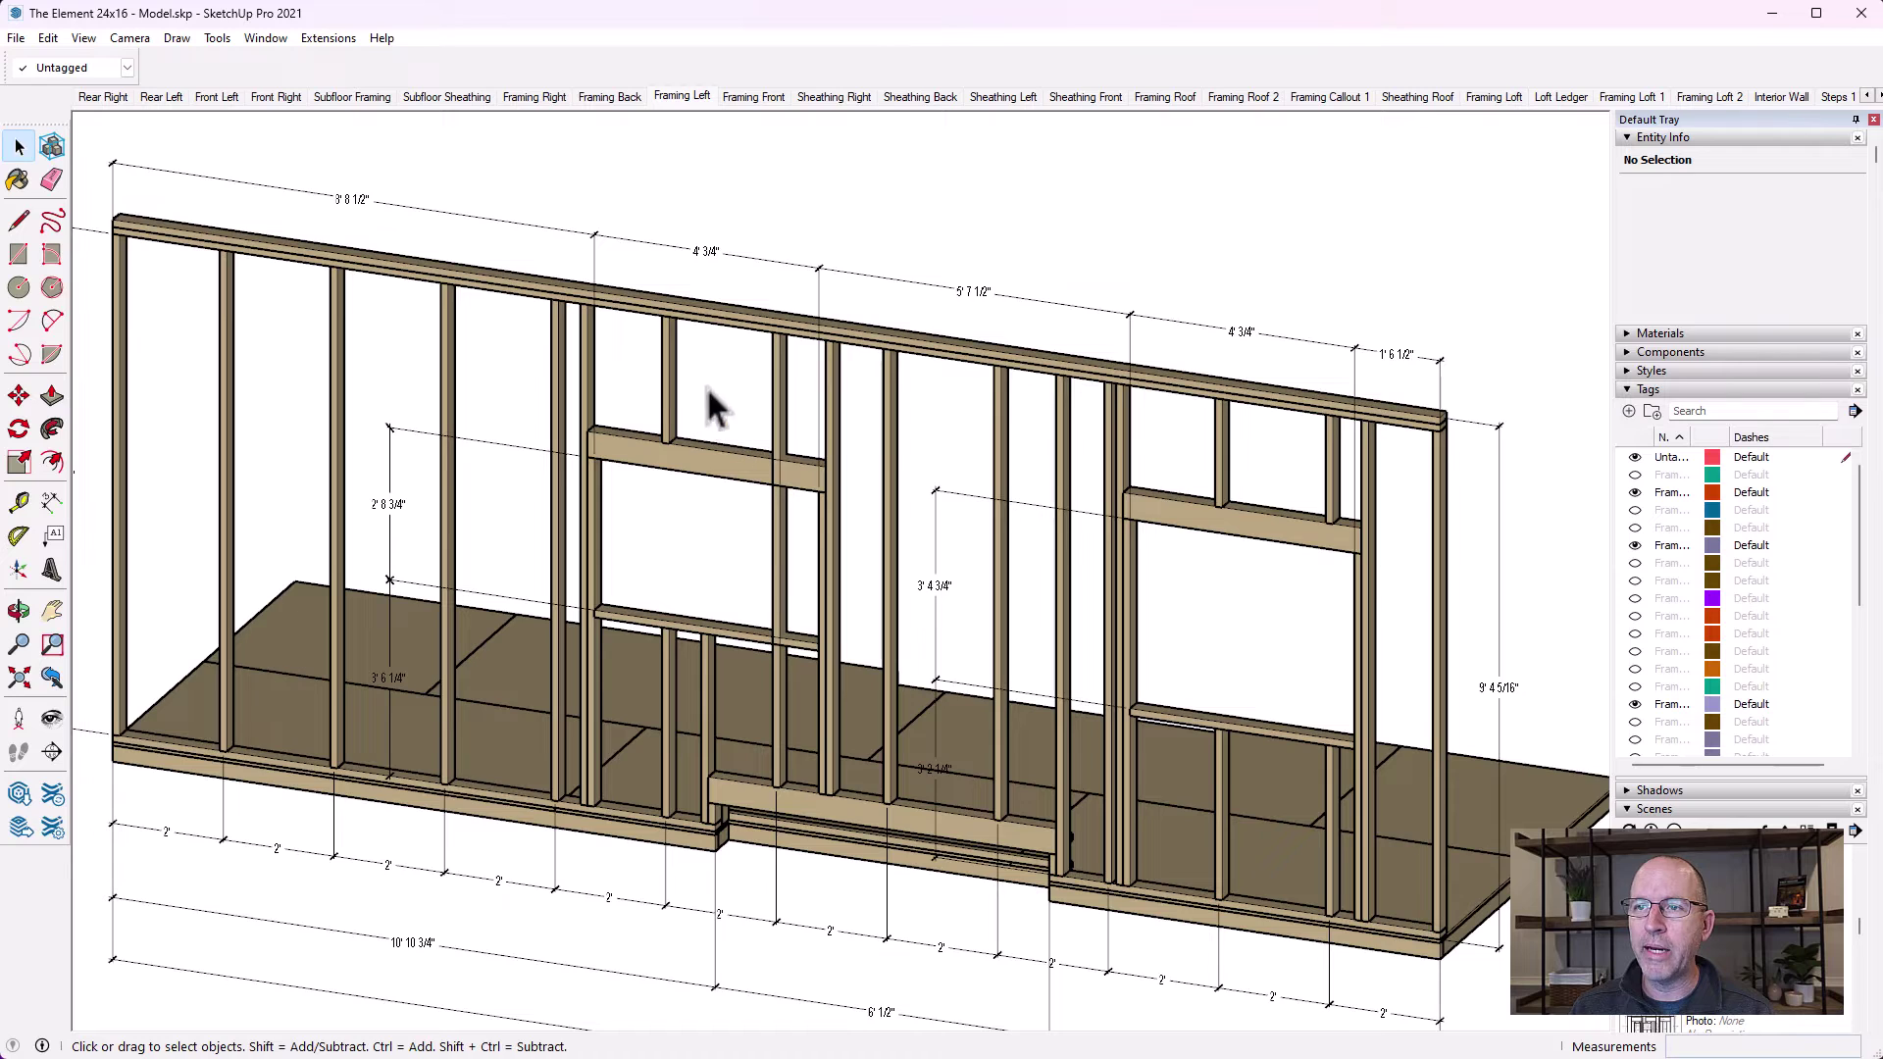
# Copy the cripple stud above the moved window header and place it under the top plate, aligned with the full stud crossing the opening
pyautogui.click(671, 353)
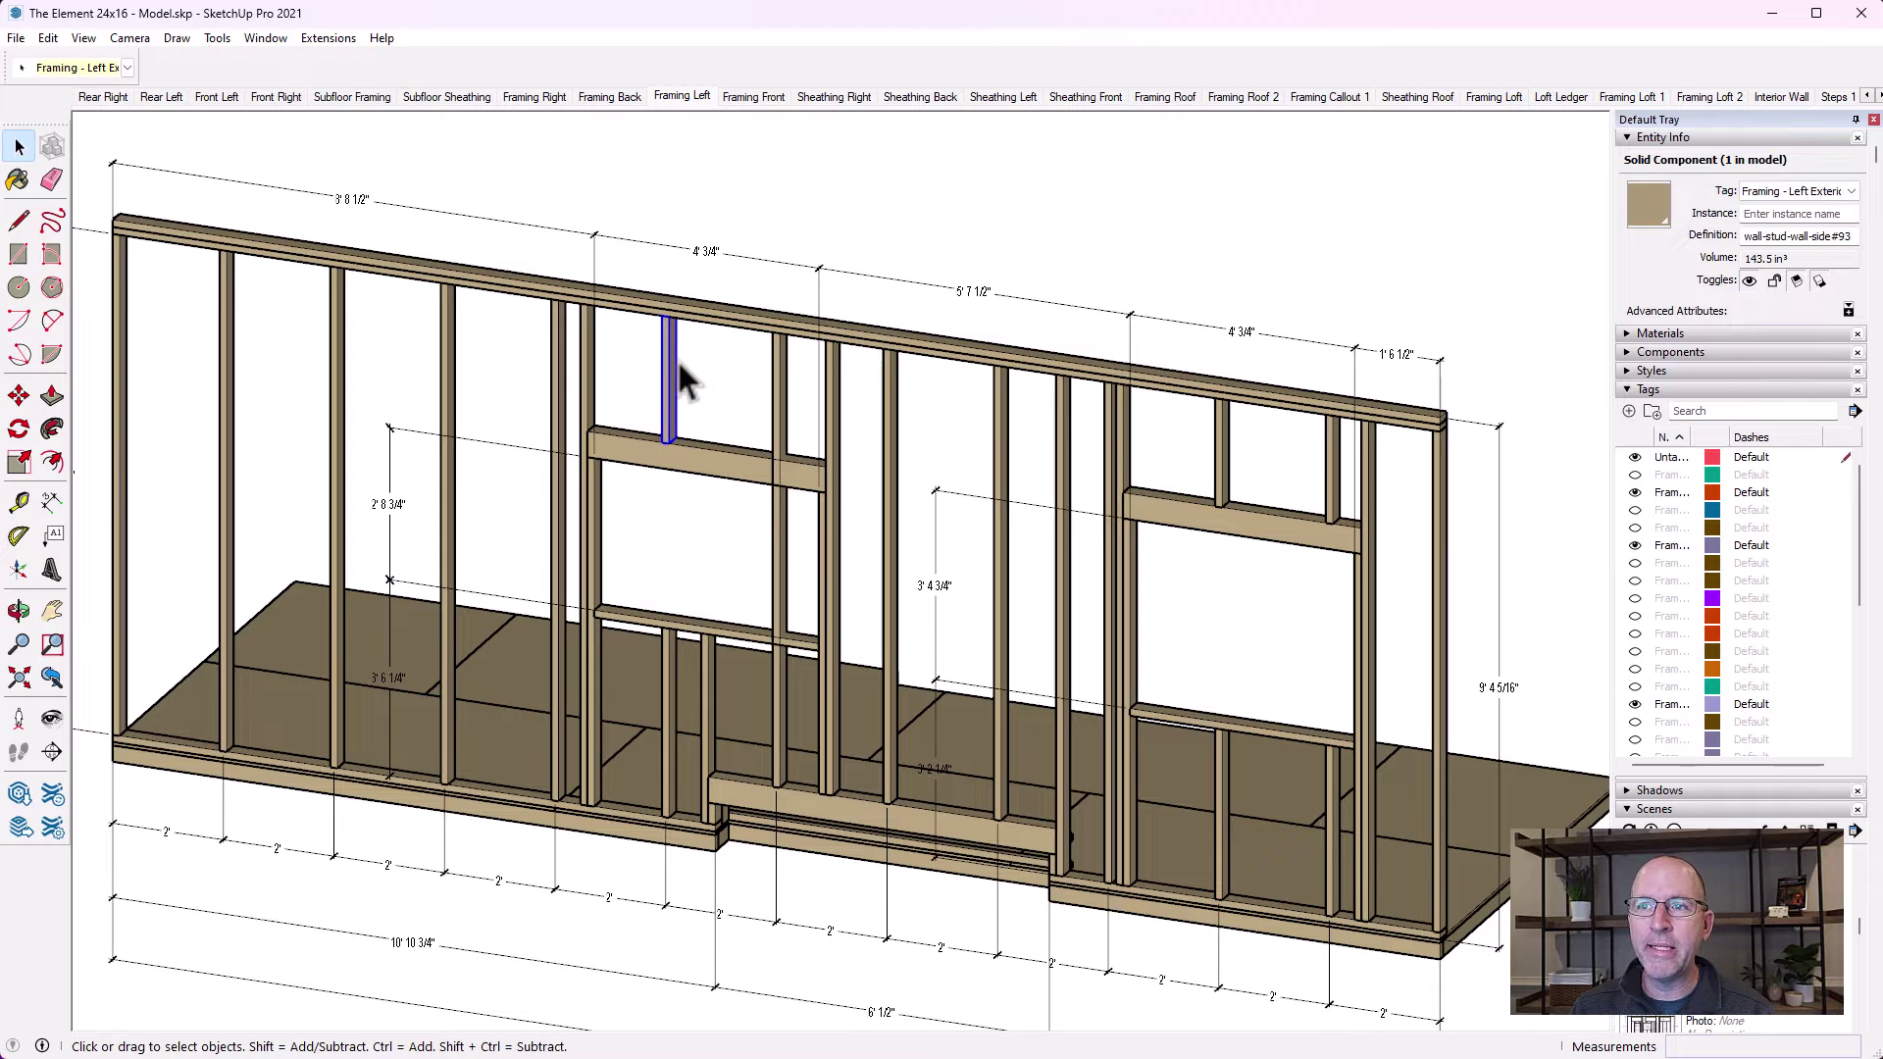
pyautogui.hotkey('ctrl', 'v')
pyautogui.scroll(3, 745, 392)
pyautogui.click(742, 382)
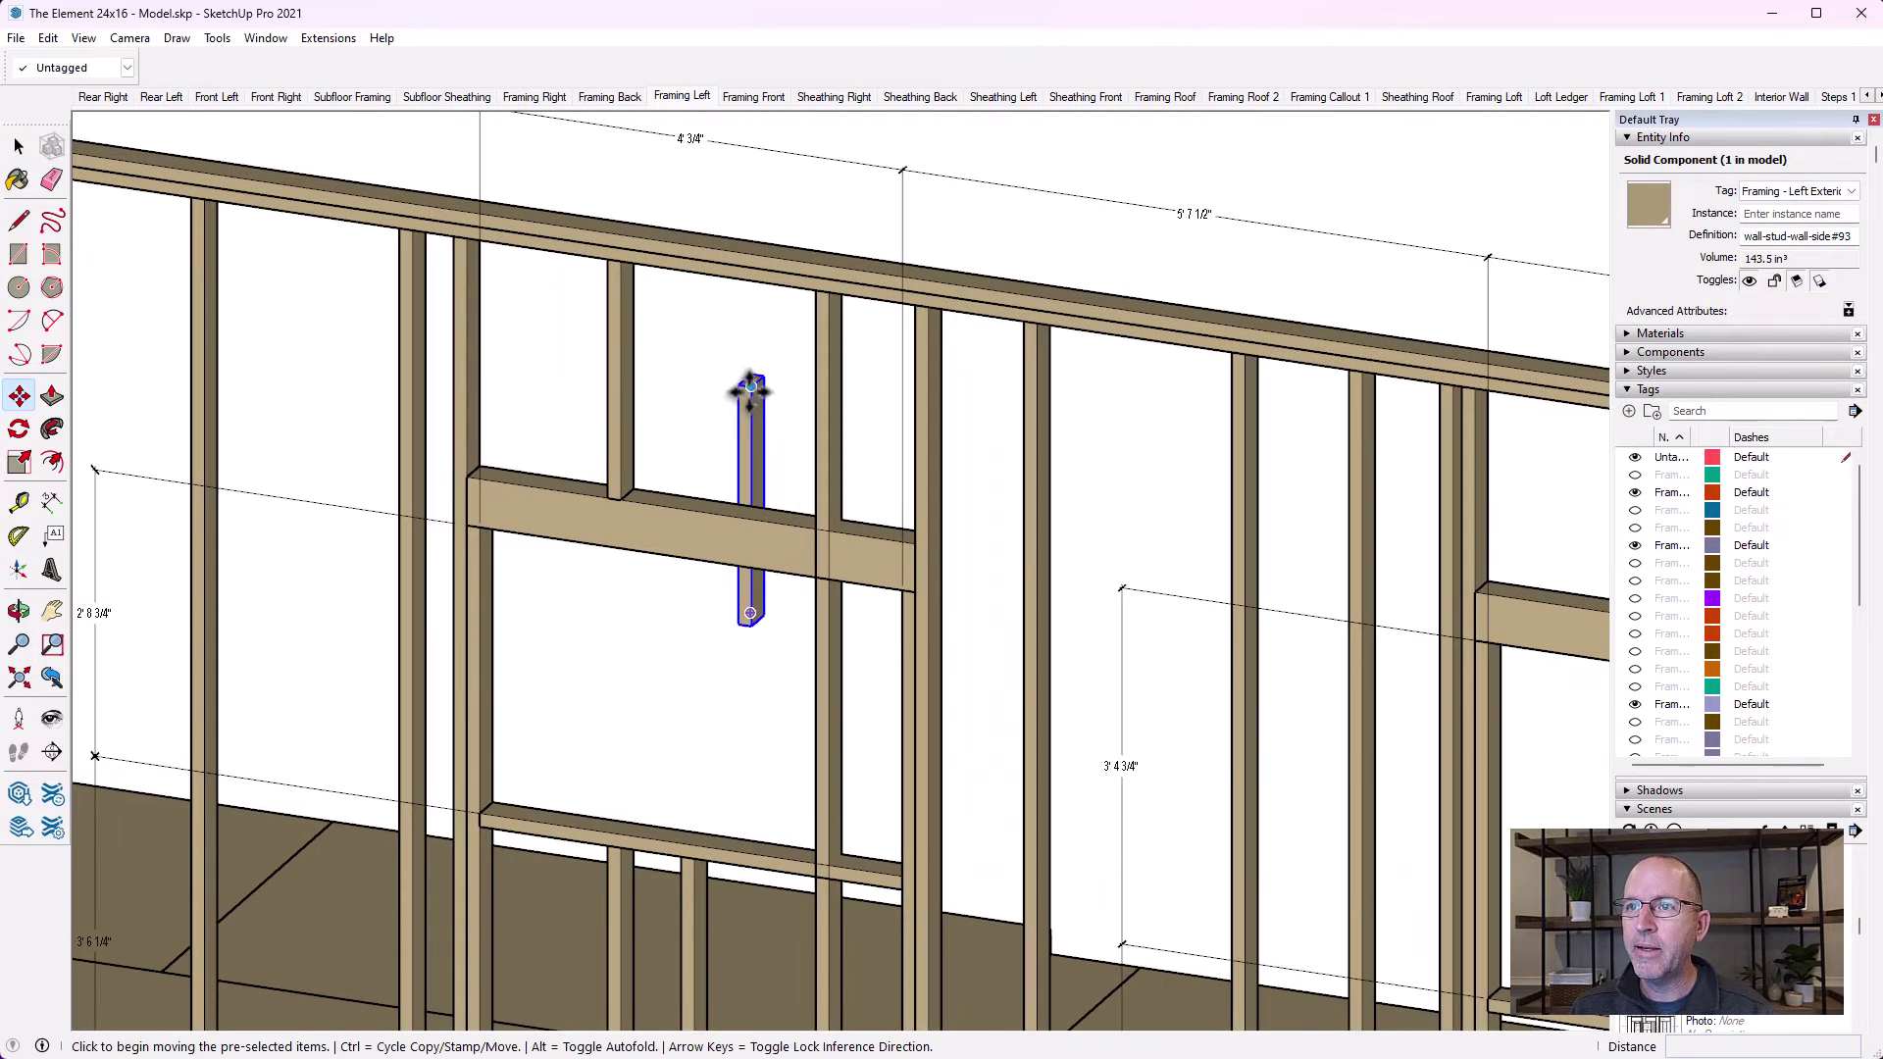
pyautogui.click(751, 387)
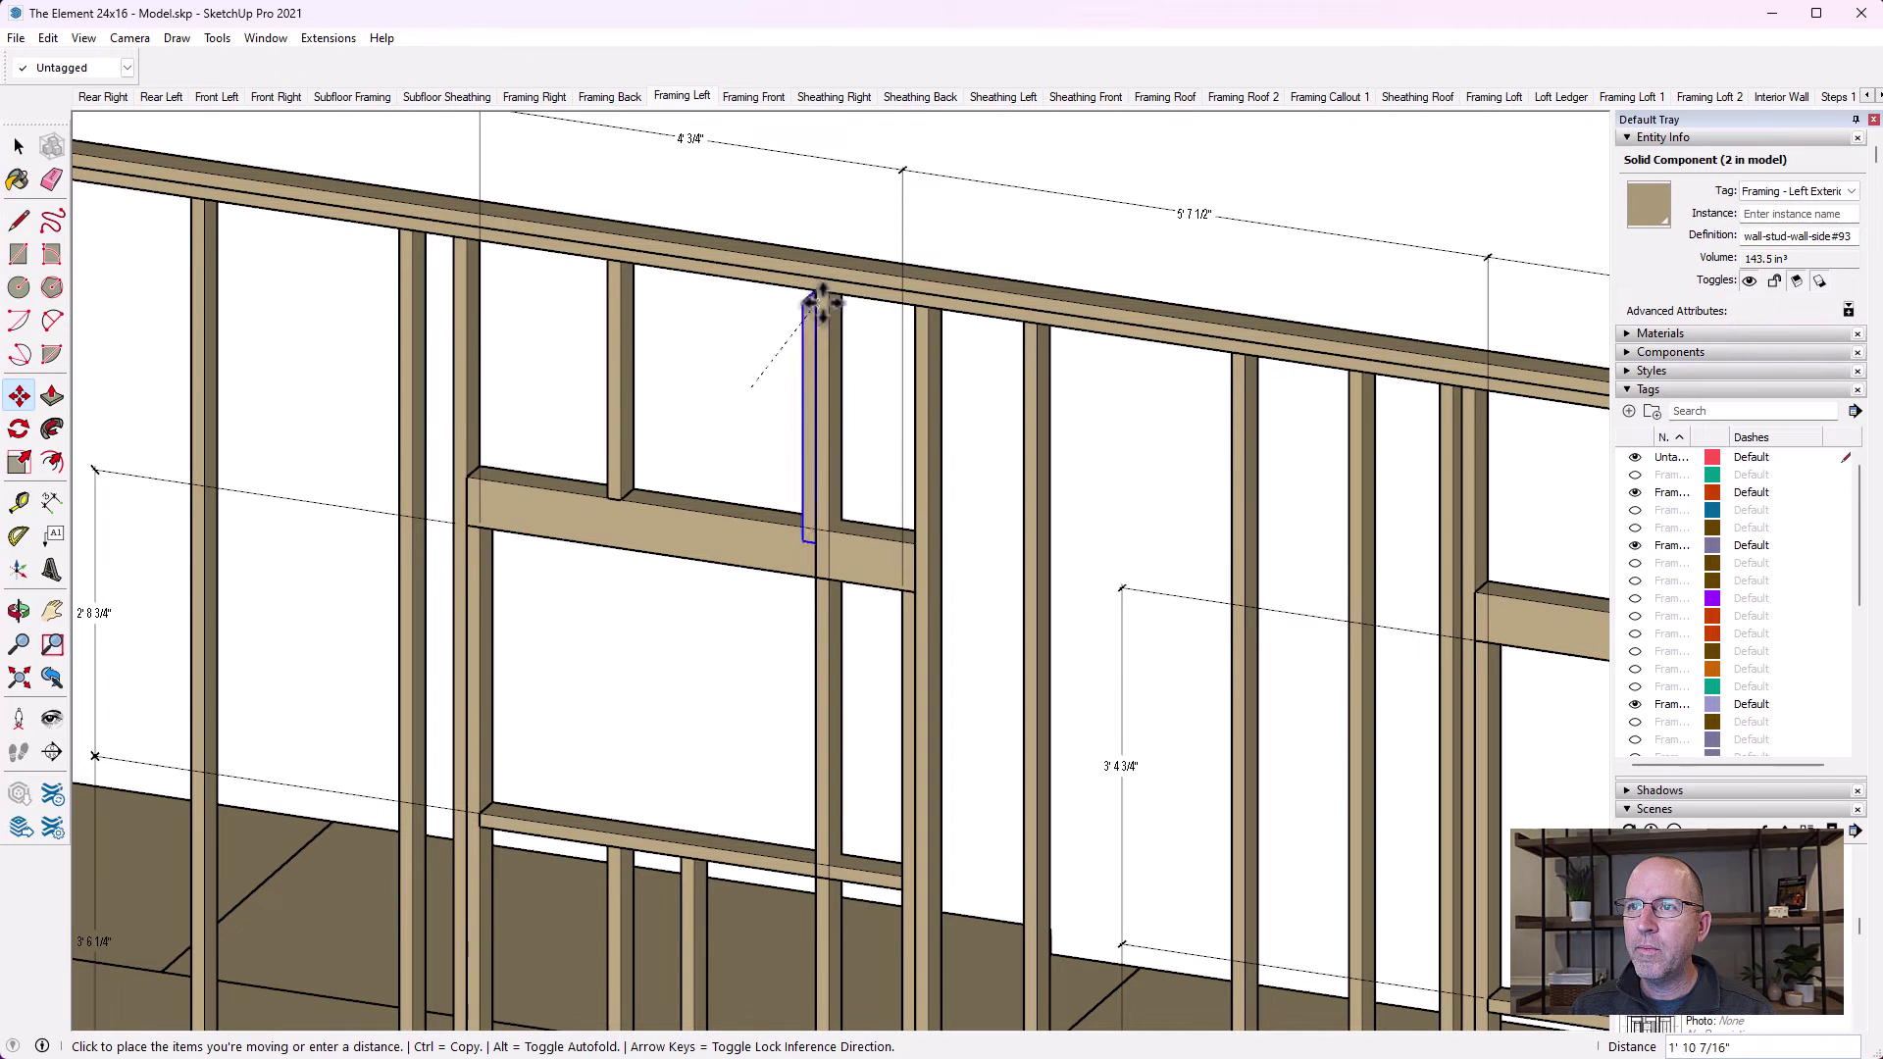
pyautogui.click(828, 295)
pyautogui.scroll(-5, 755, 591)
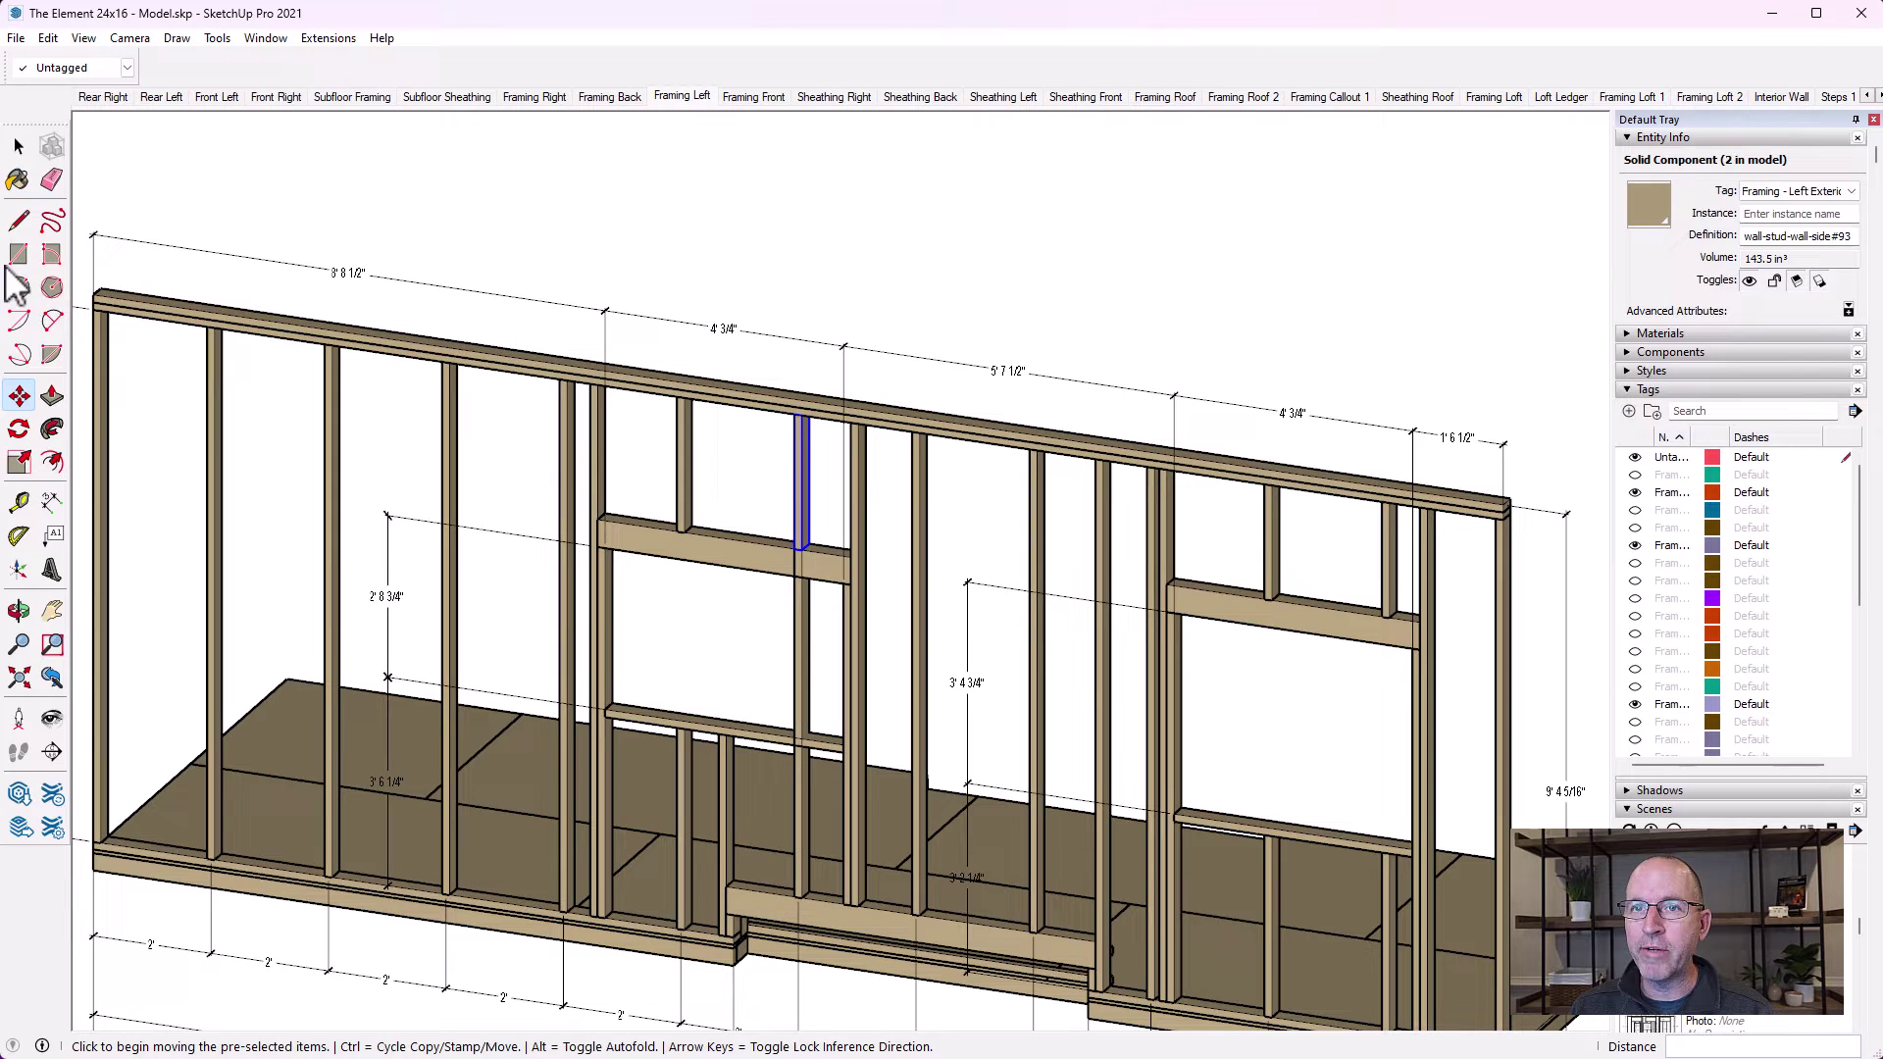
# Copy the cripple stud at the wheel well's edge and place it on the wheel well header, aligned with the stud crossing the window opening
pyautogui.click(19, 146)
pyautogui.click(724, 820)
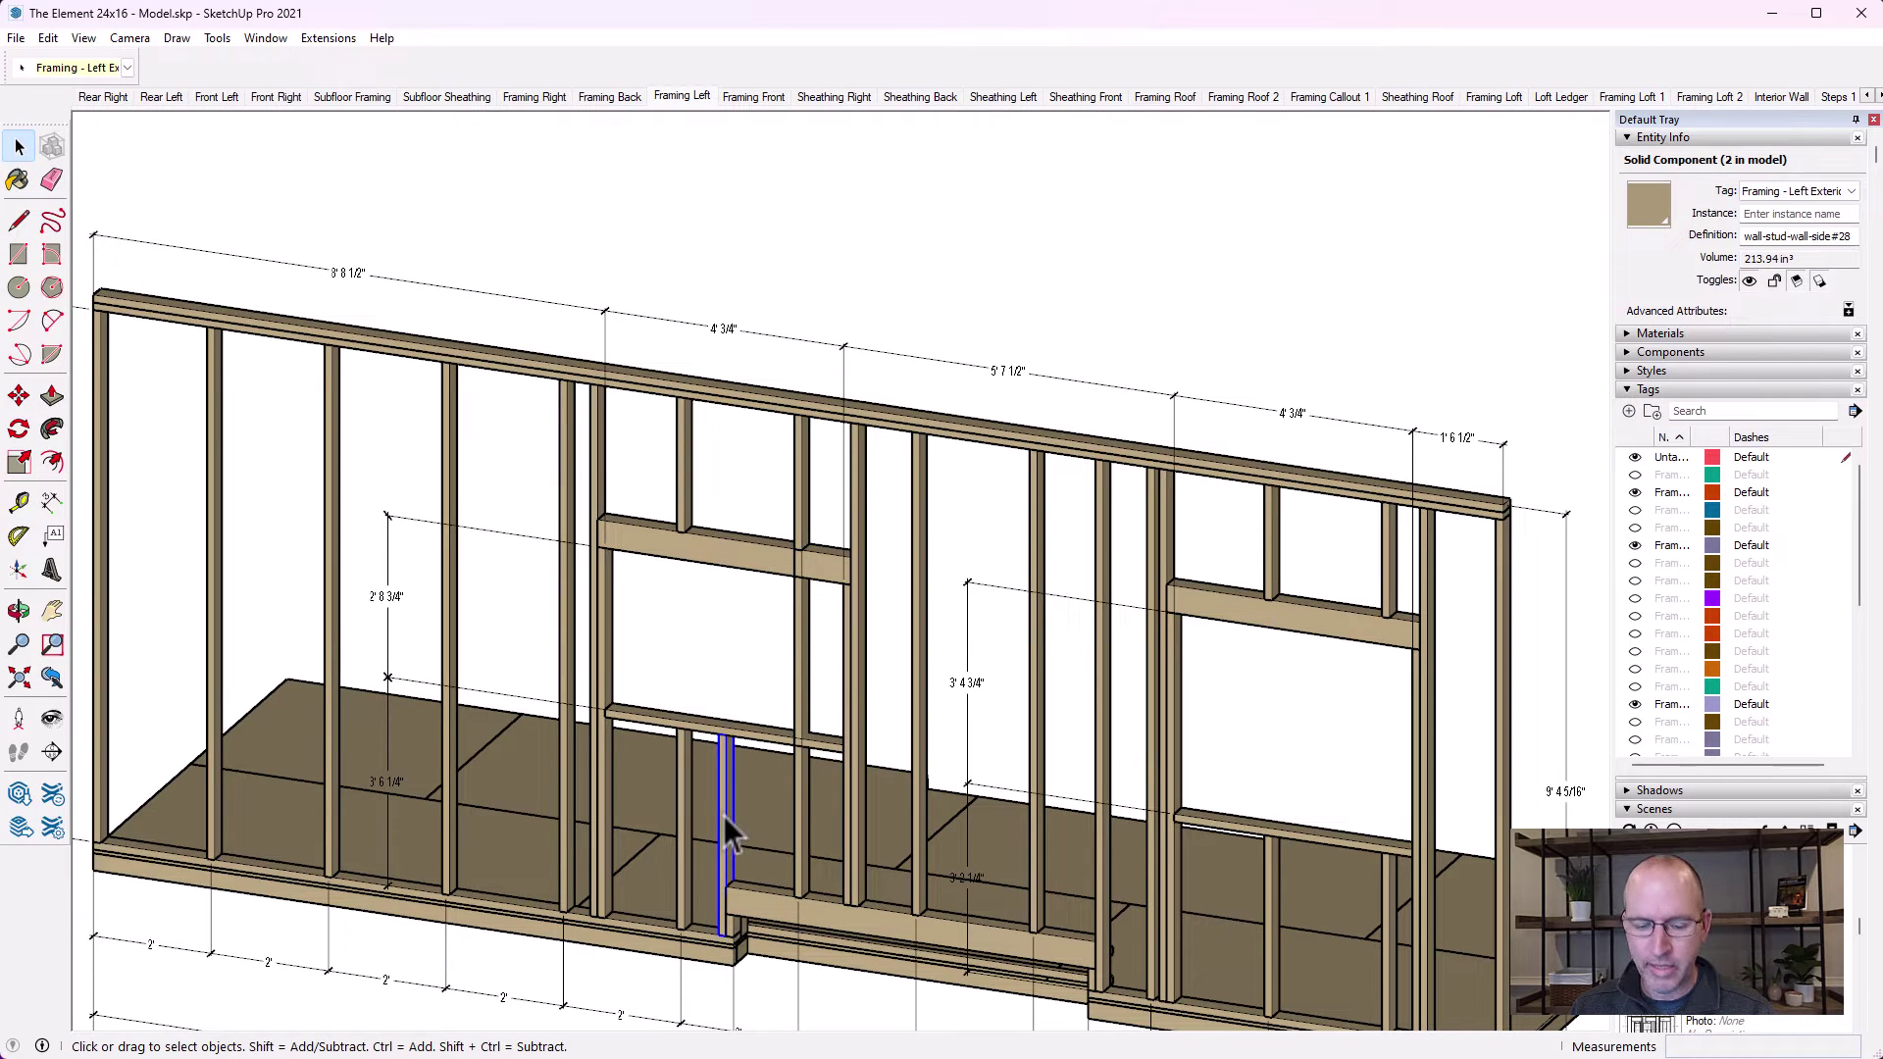
pyautogui.press('m')
pyautogui.click(724, 821)
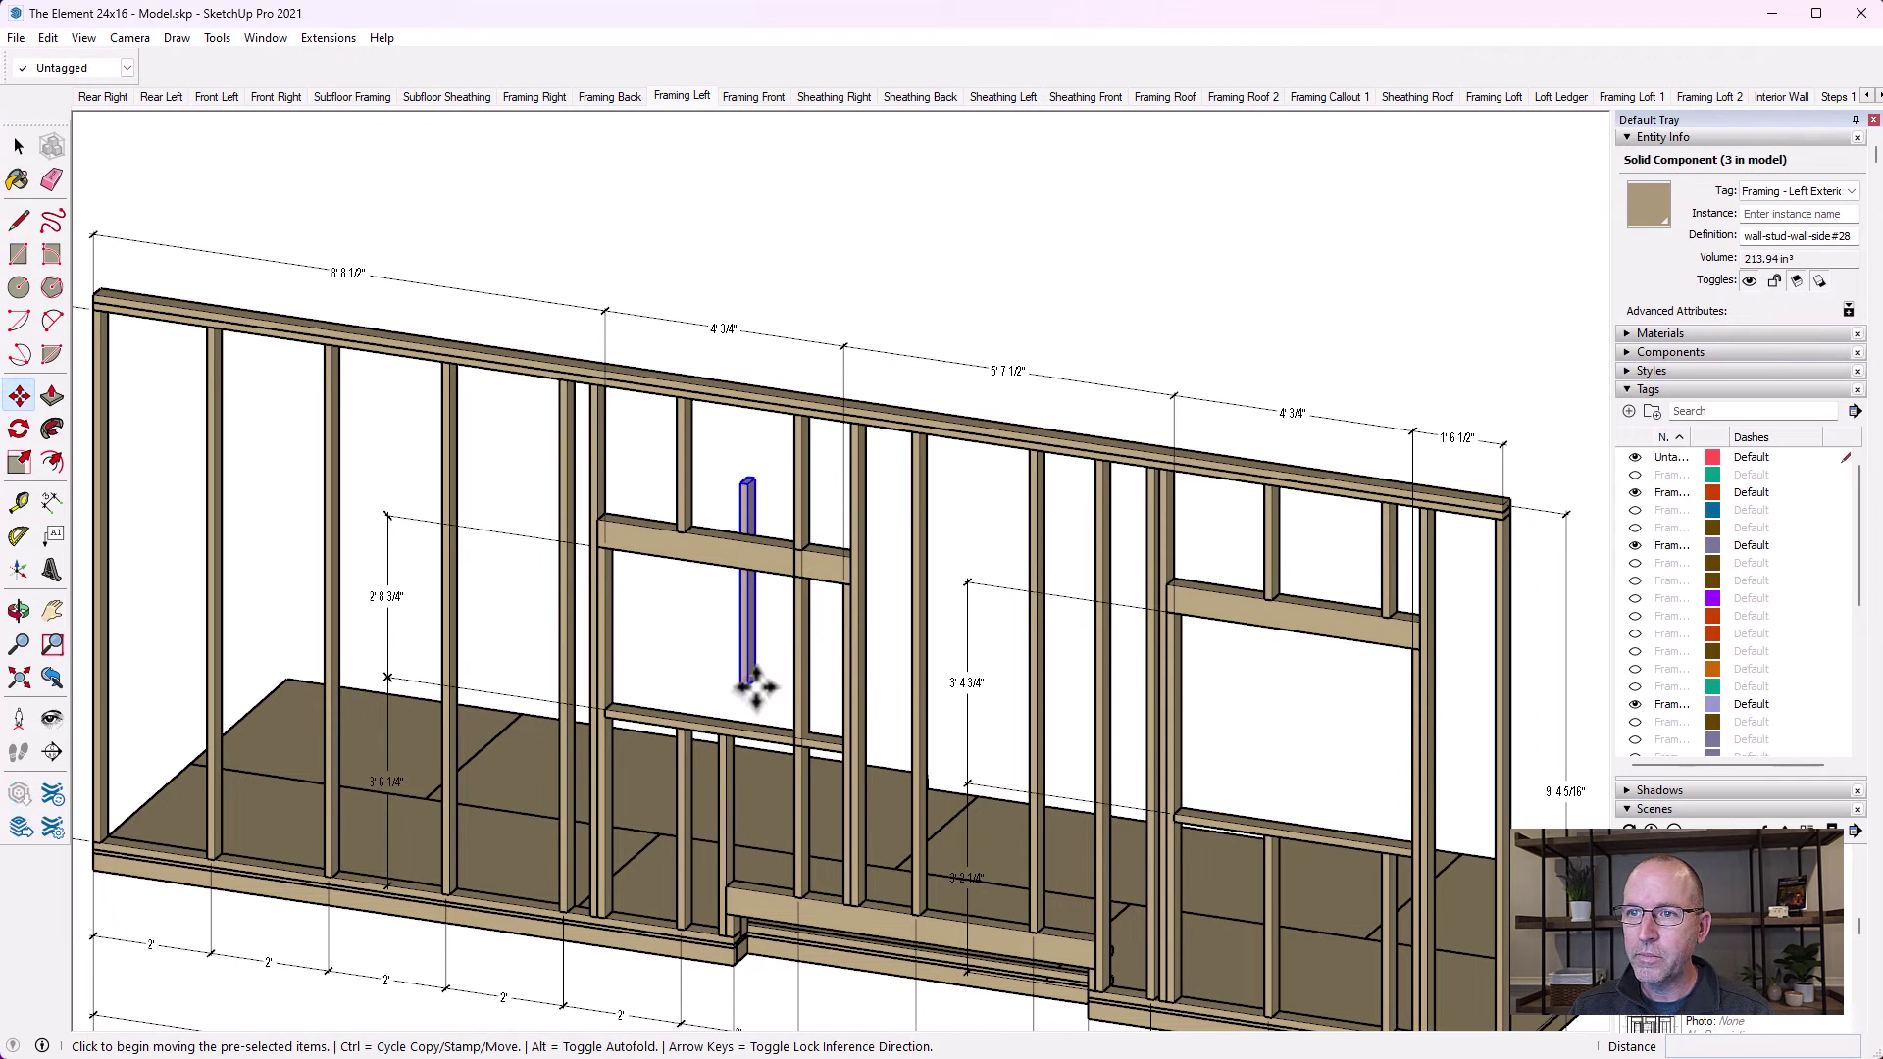
pyautogui.click(748, 684)
pyautogui.click(804, 888)
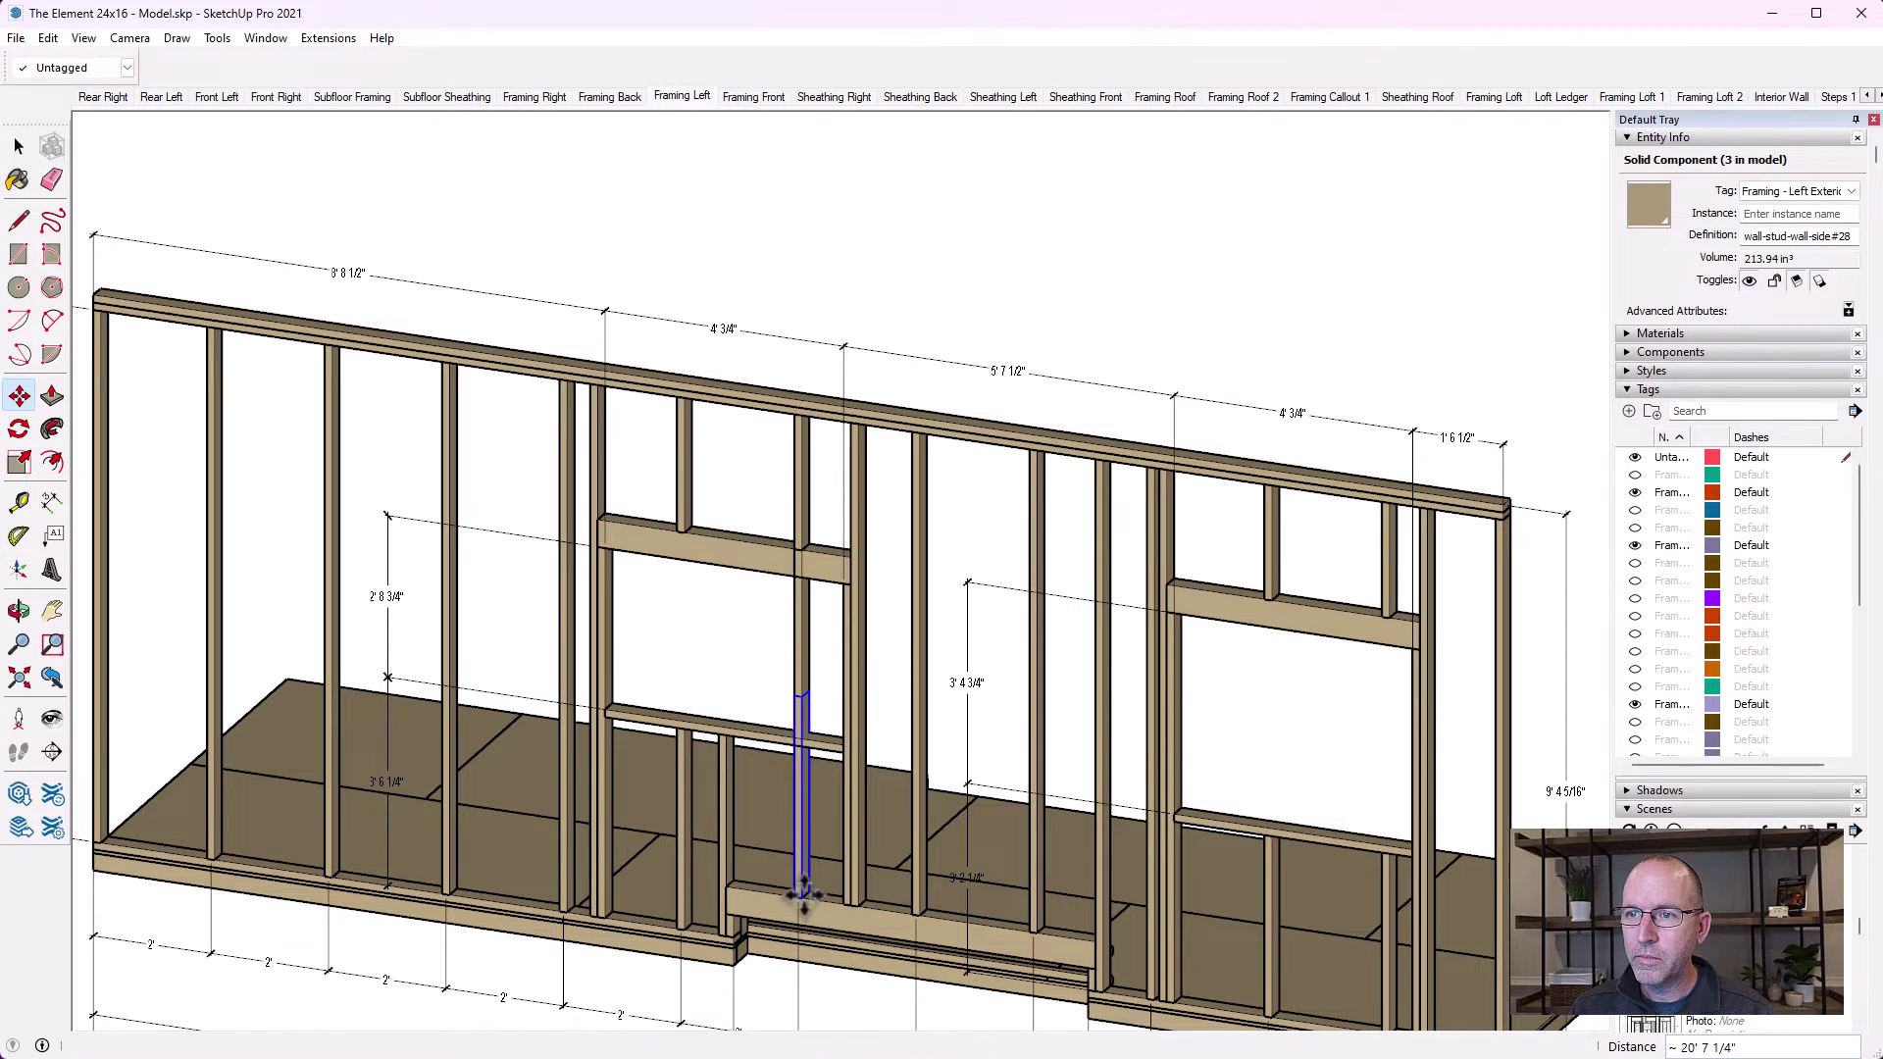
pyautogui.scroll(3, 880, 696)
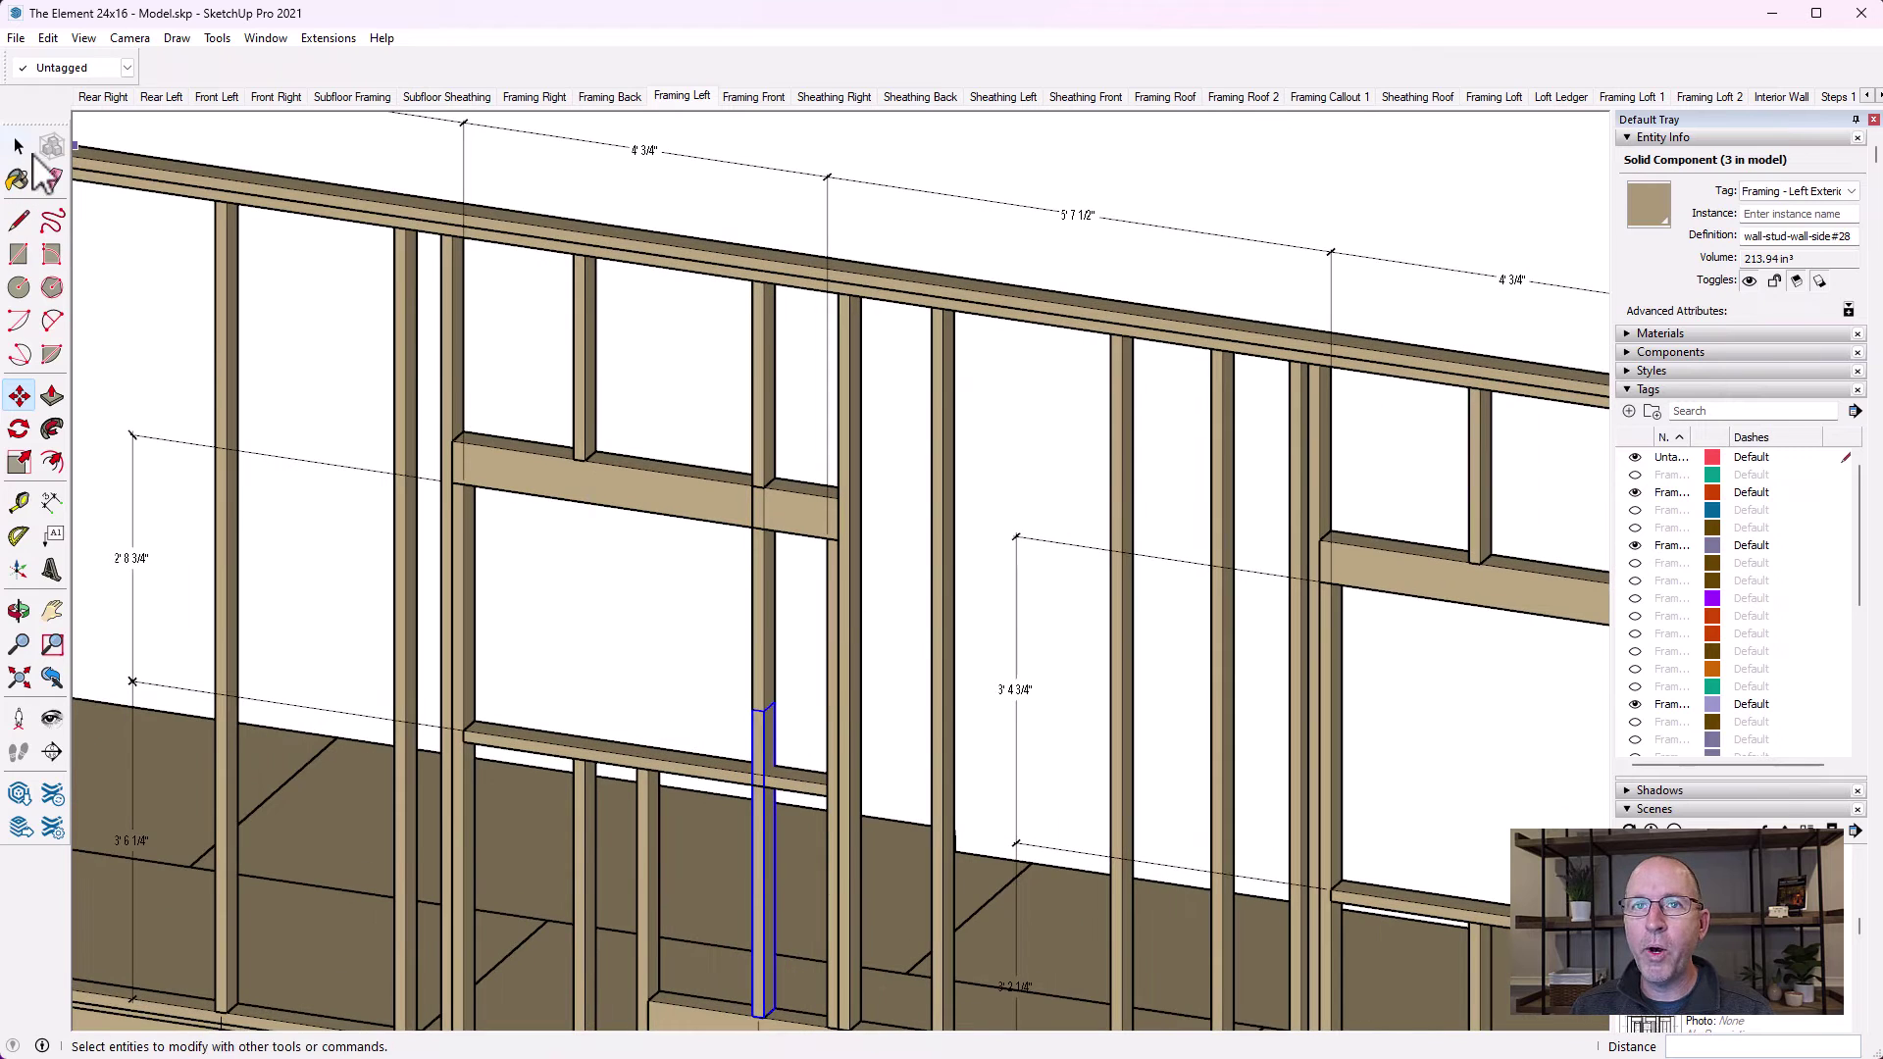
# Make the copied cripple stud on the wheel well header a unique component
pyautogui.click(18, 147)
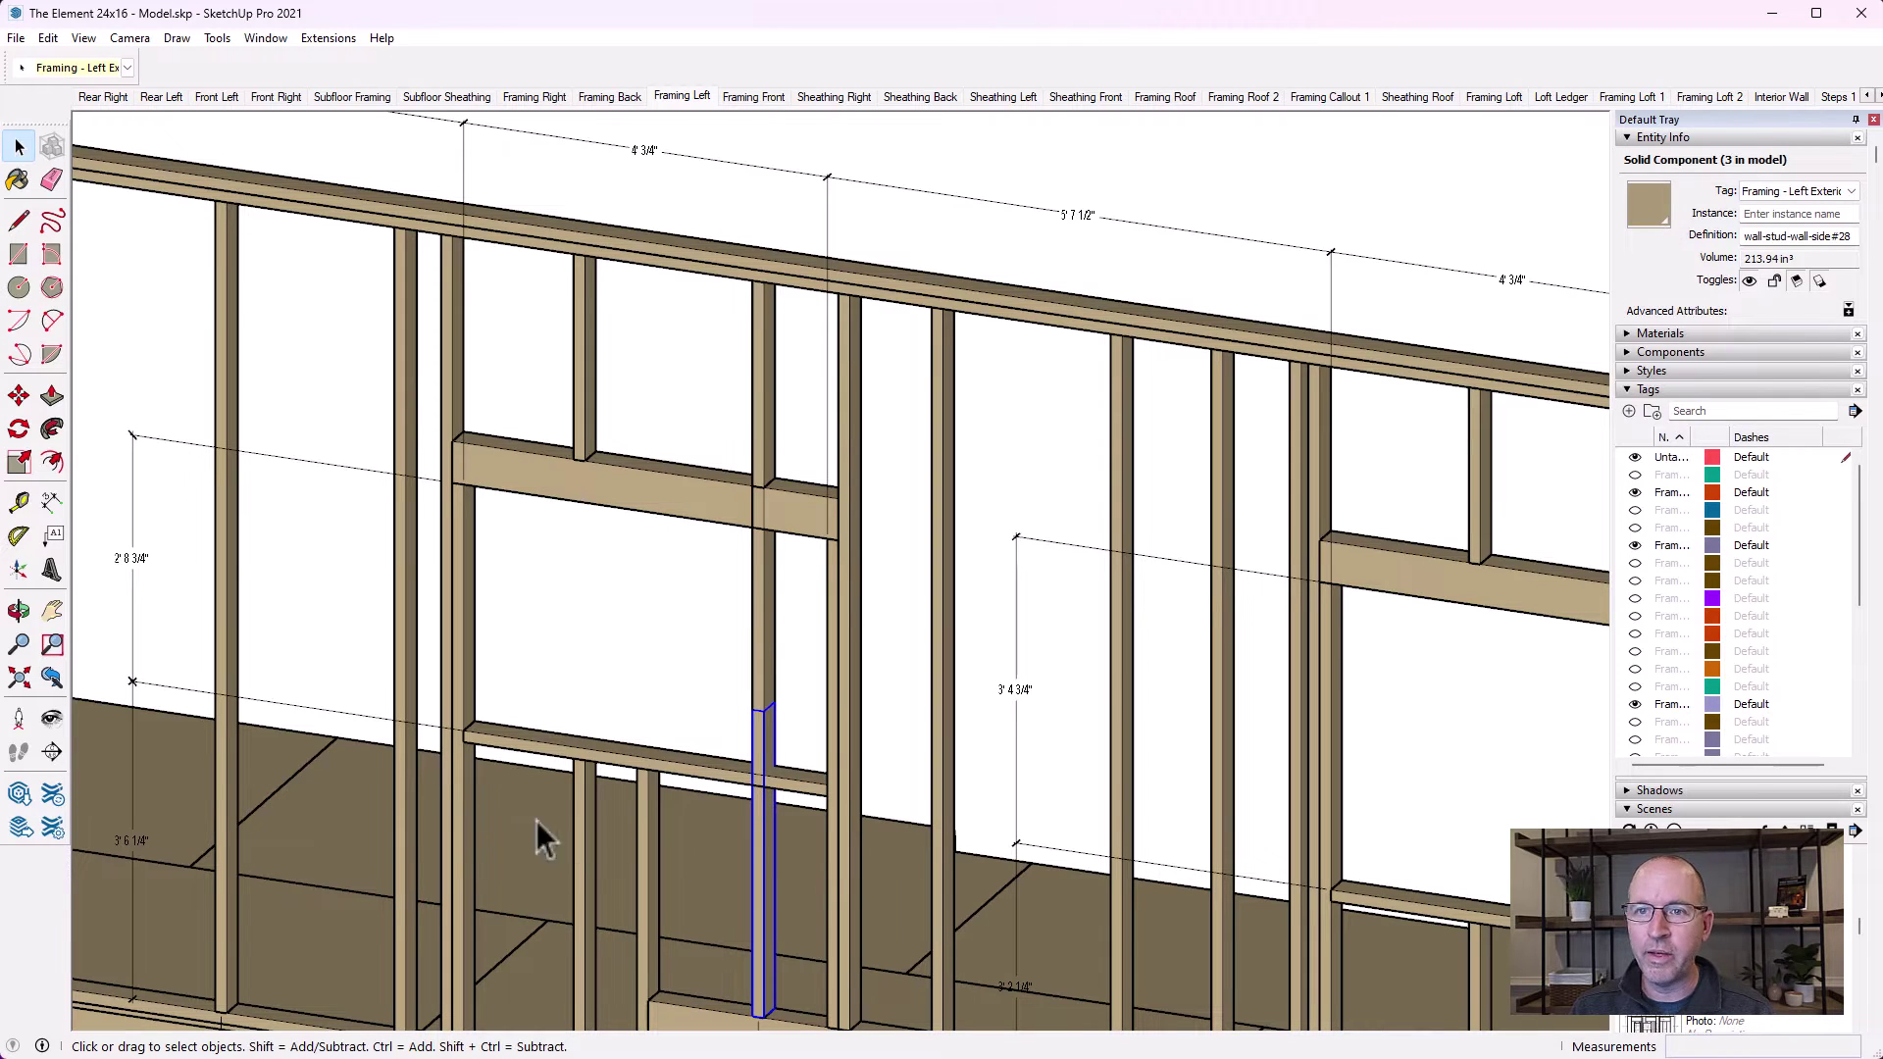
pyautogui.click(52, 611)
pyautogui.moveTo(626, 872); pyautogui.dragTo(638, 711)
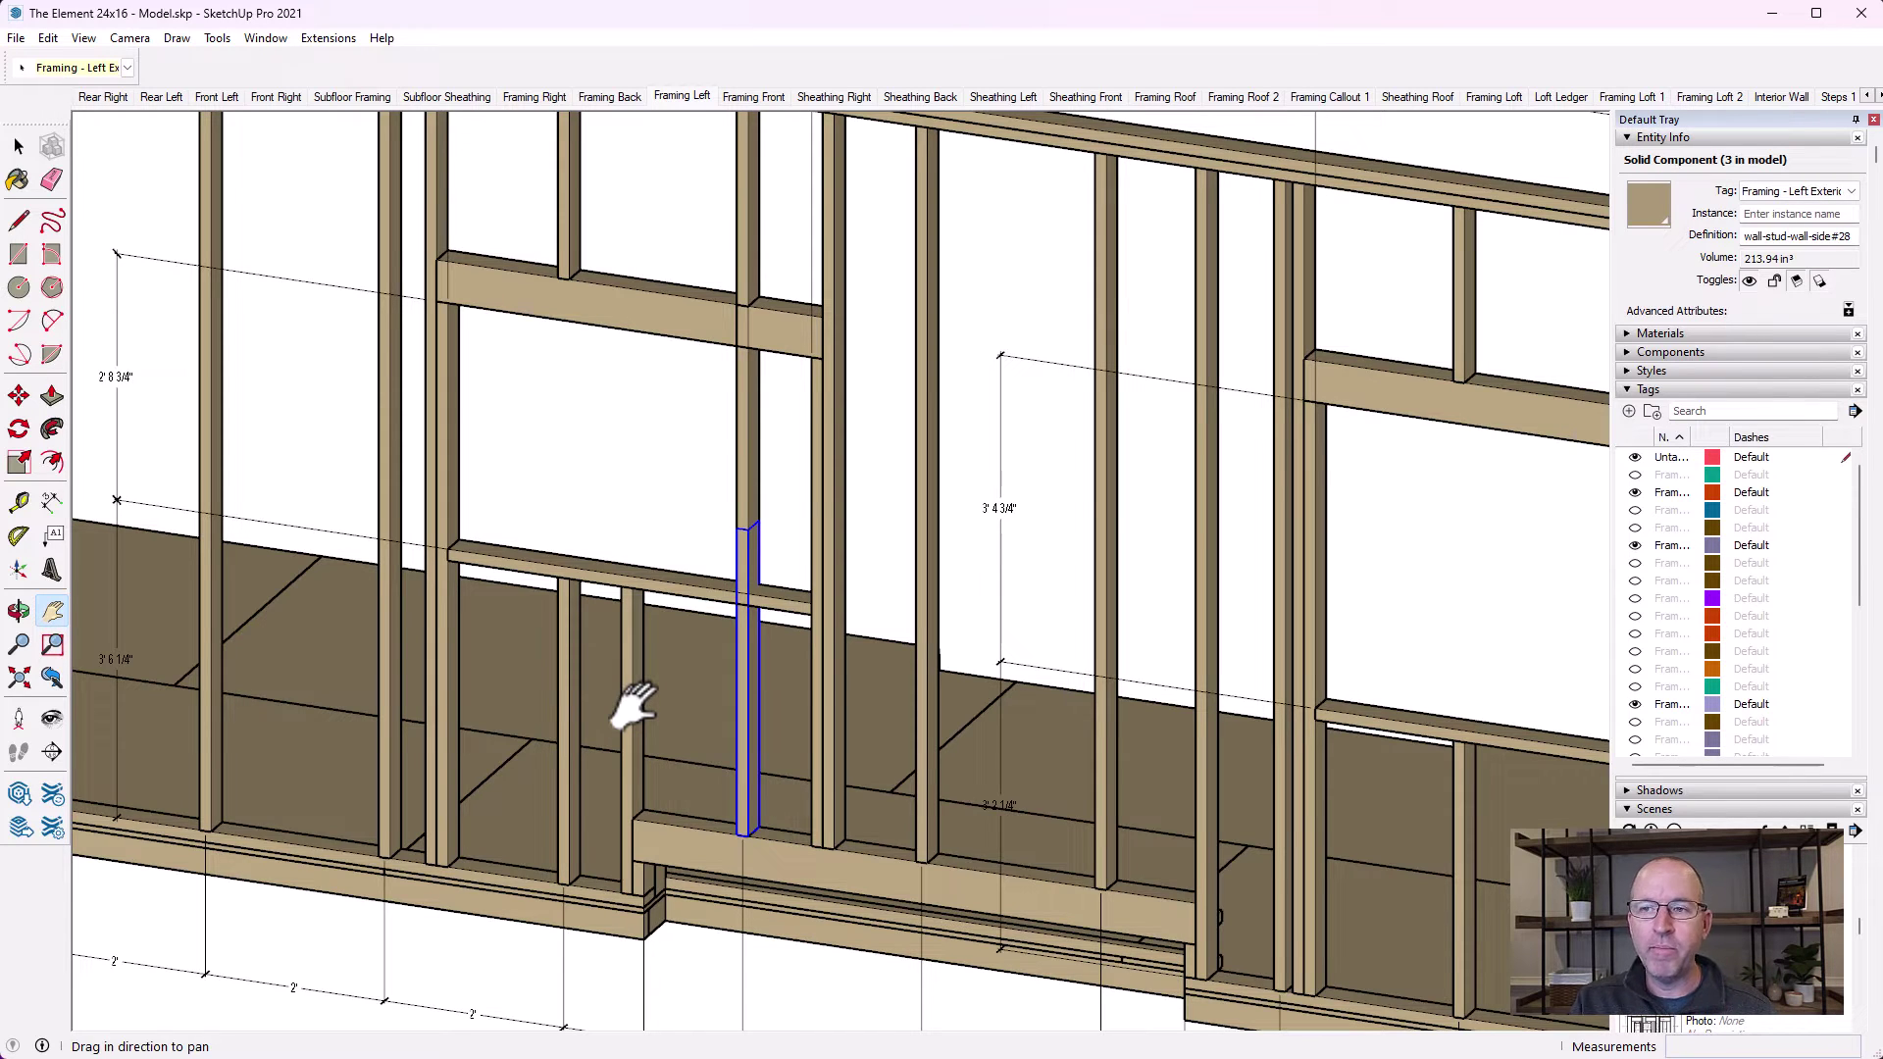
pyautogui.click(18, 146)
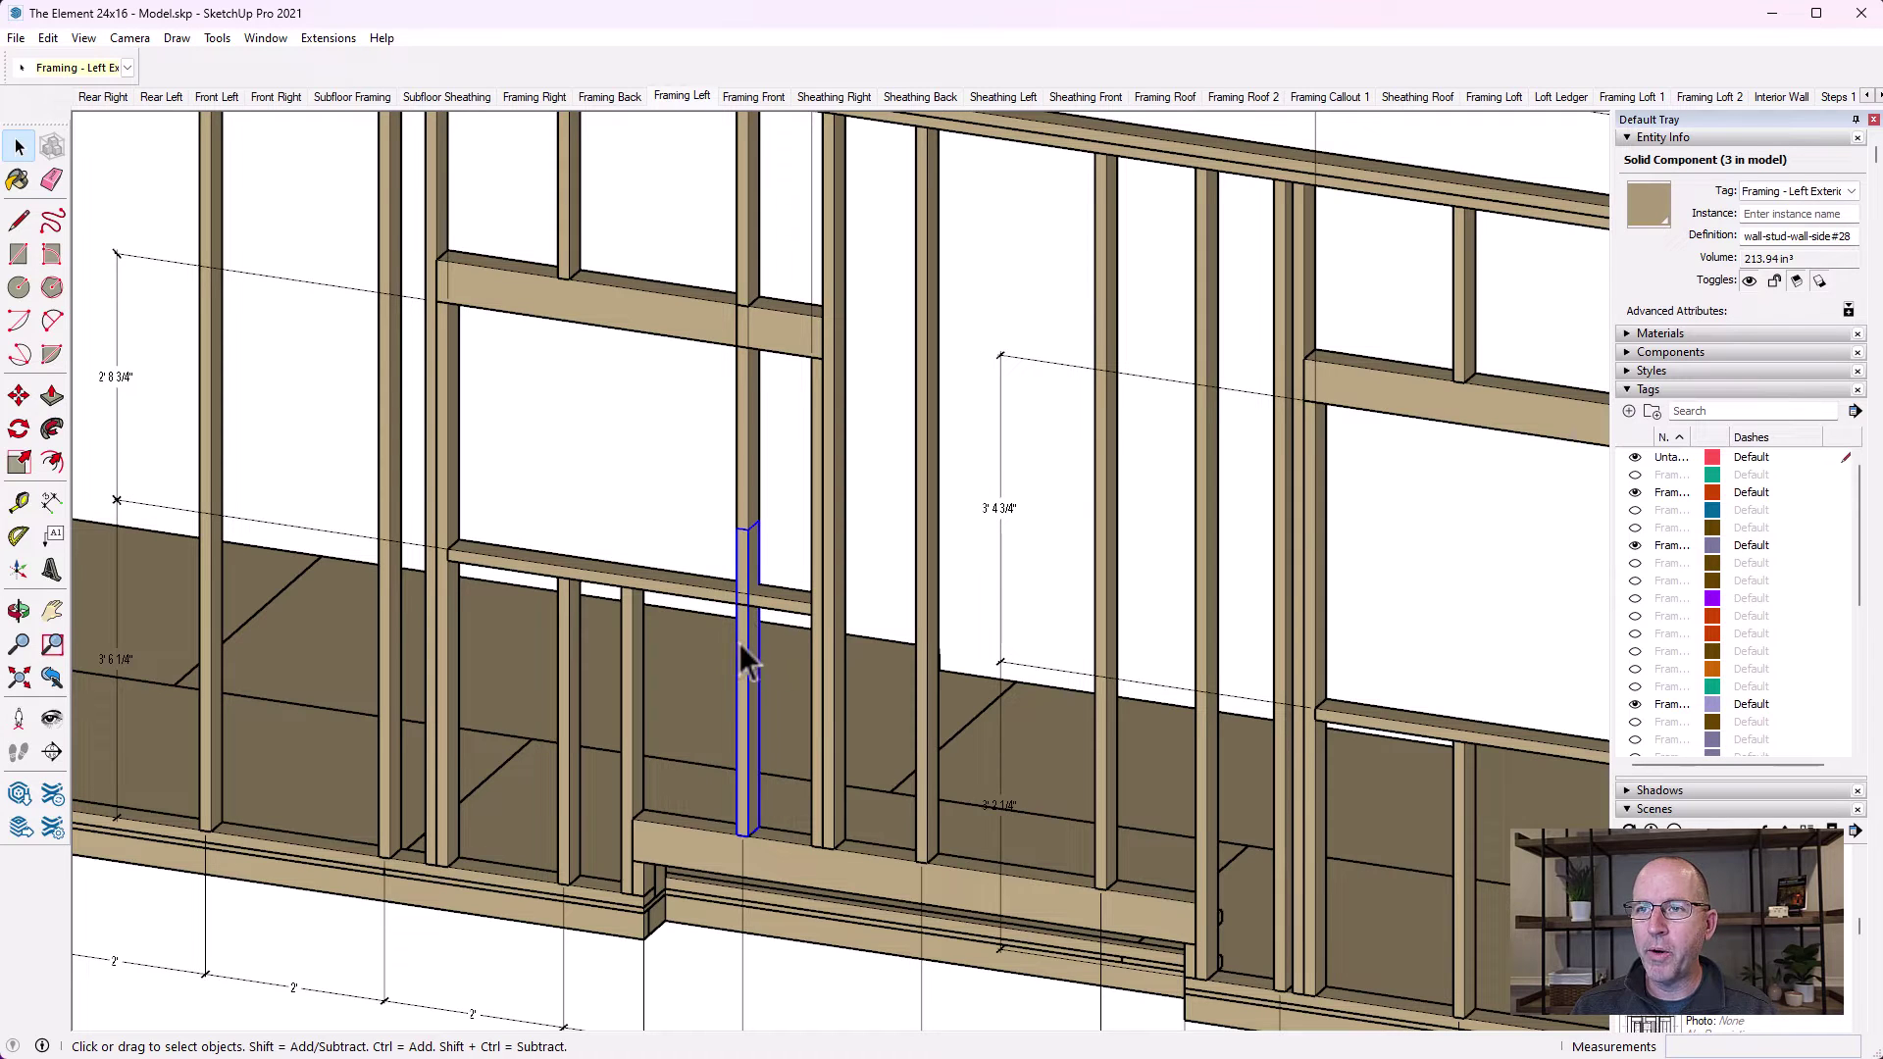
pyautogui.rightClick(745, 661)
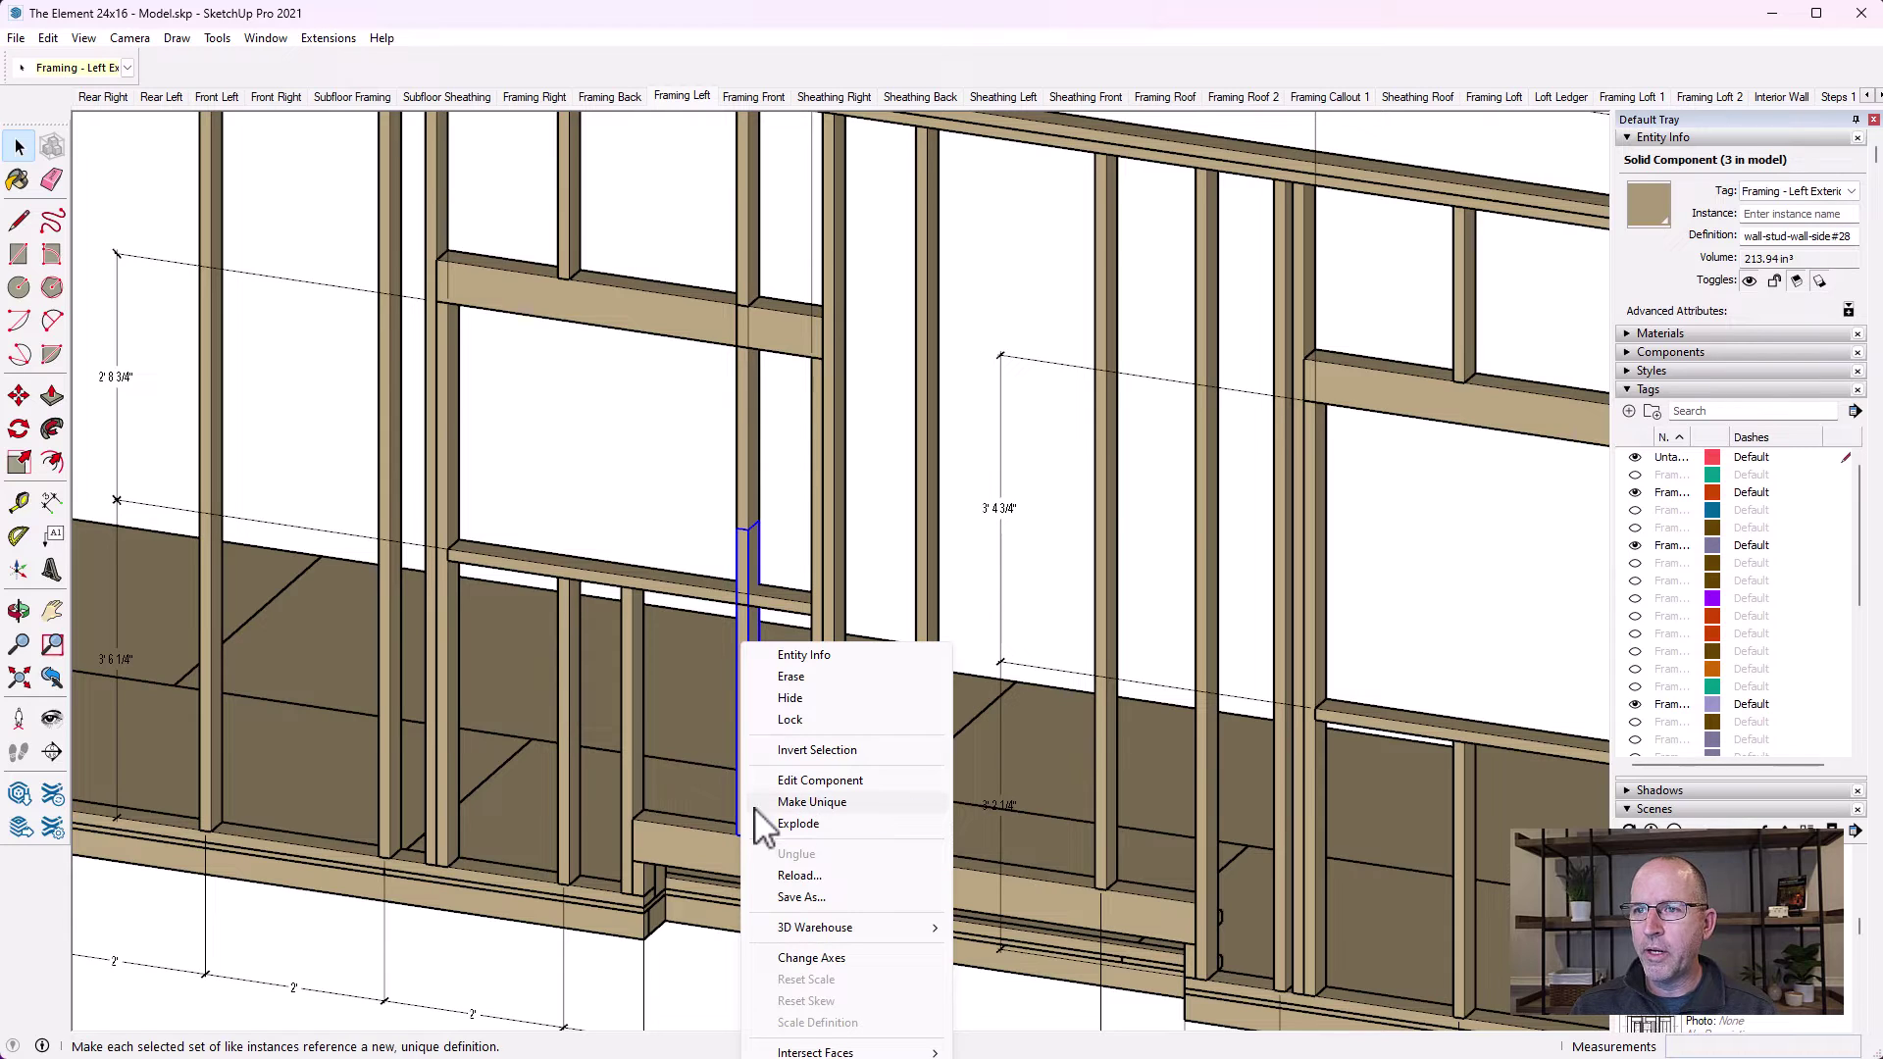
pyautogui.click(820, 804)
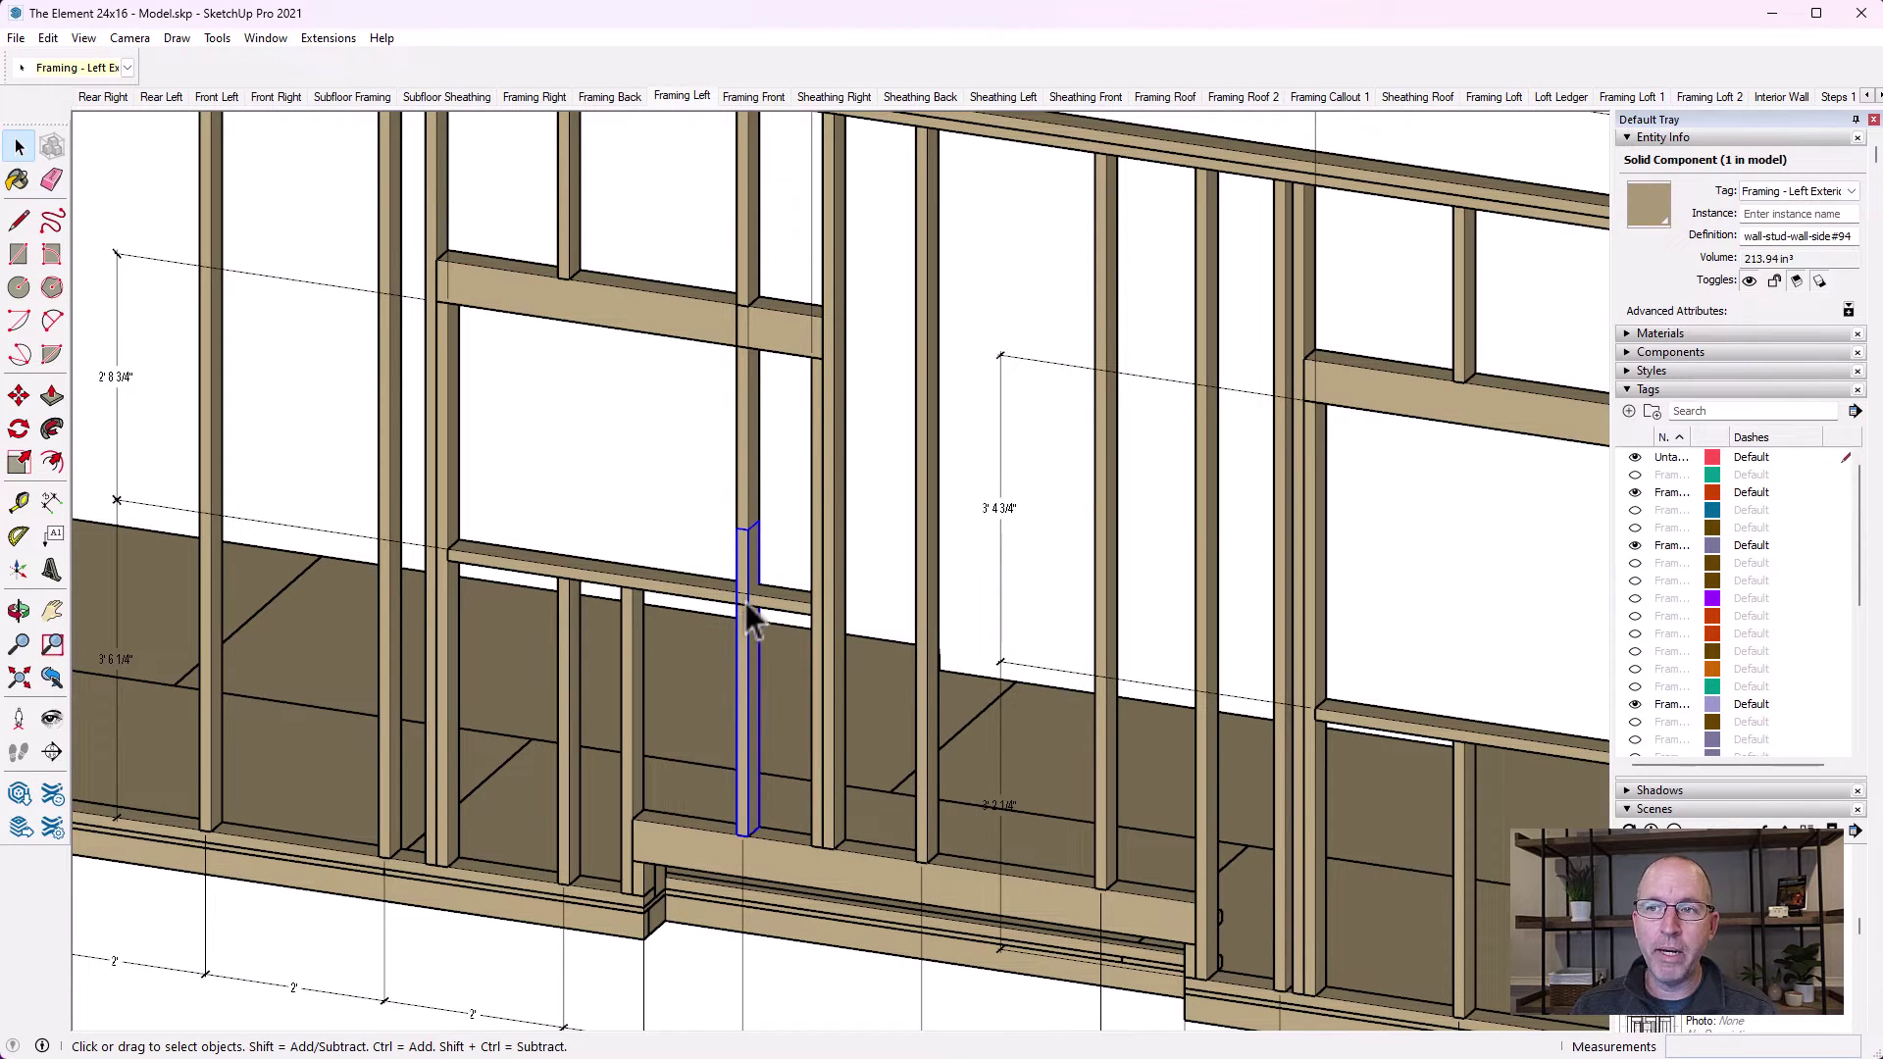
pyautogui.doubleClick(745, 562)
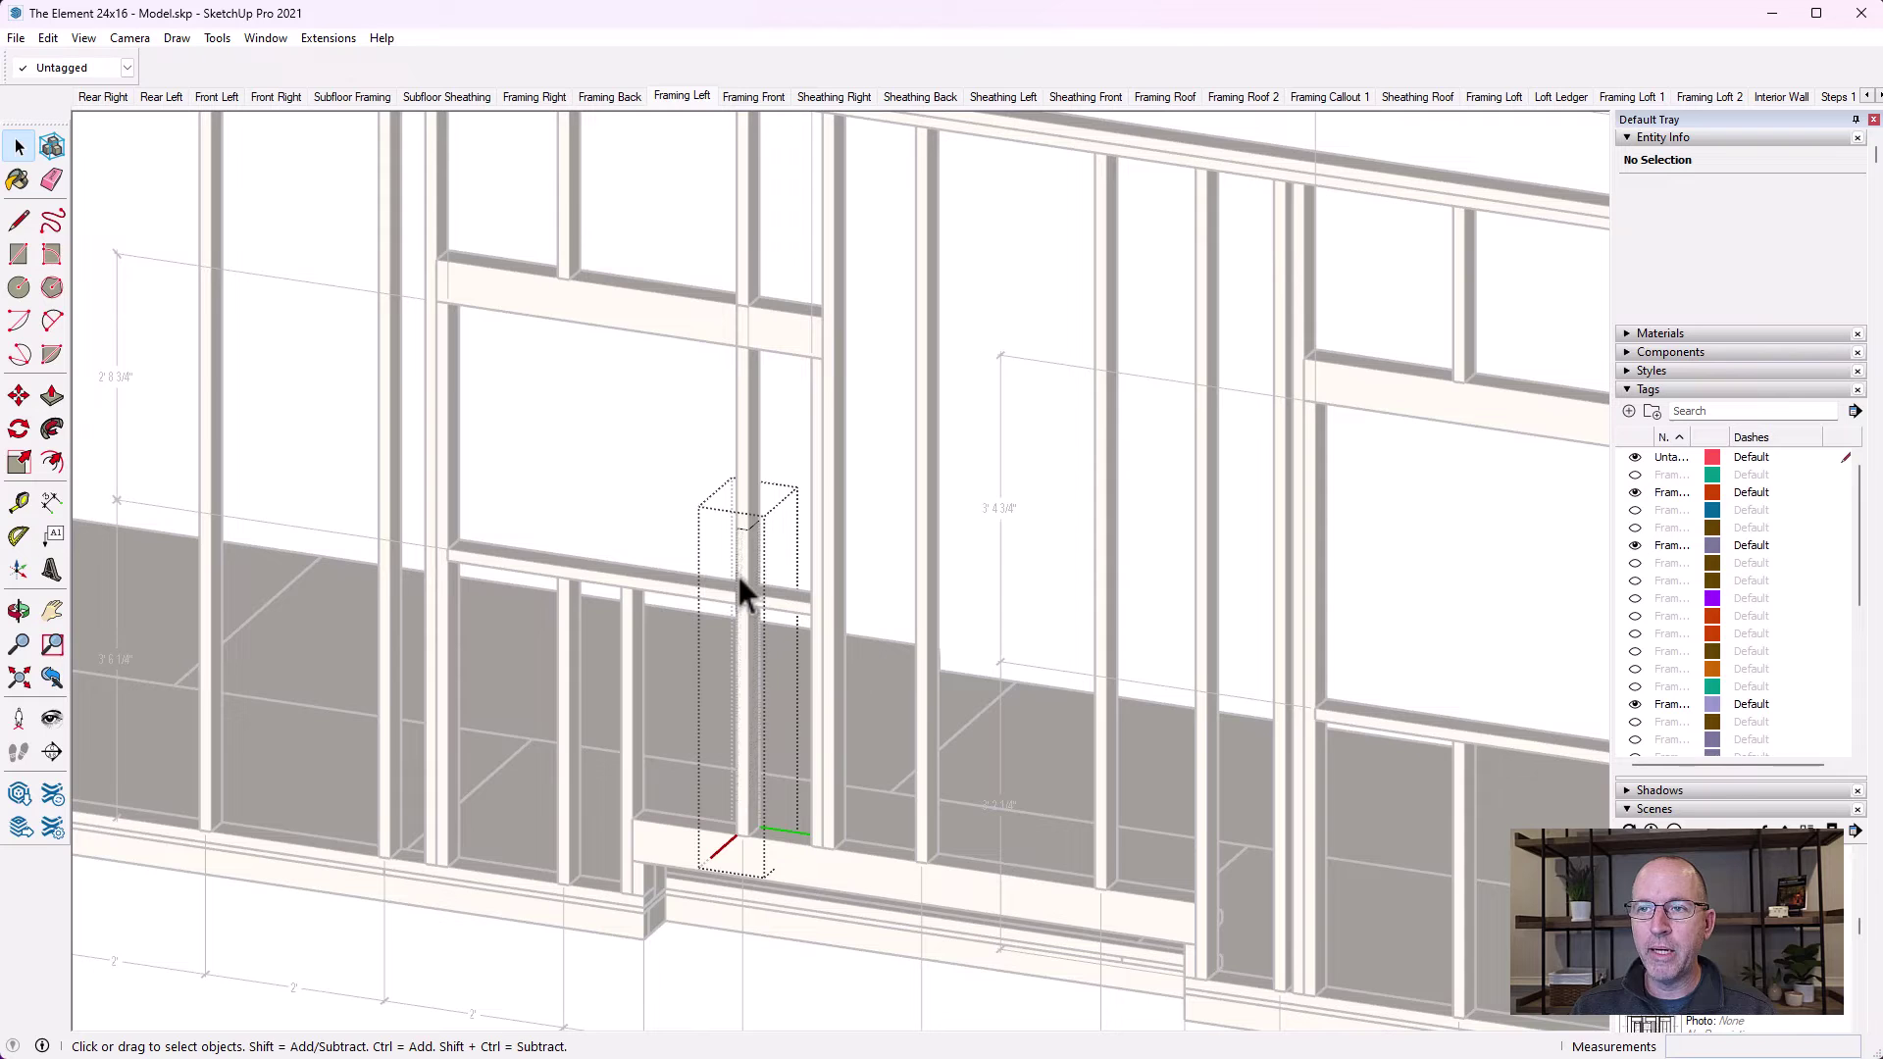
pyautogui.click(652, 483)
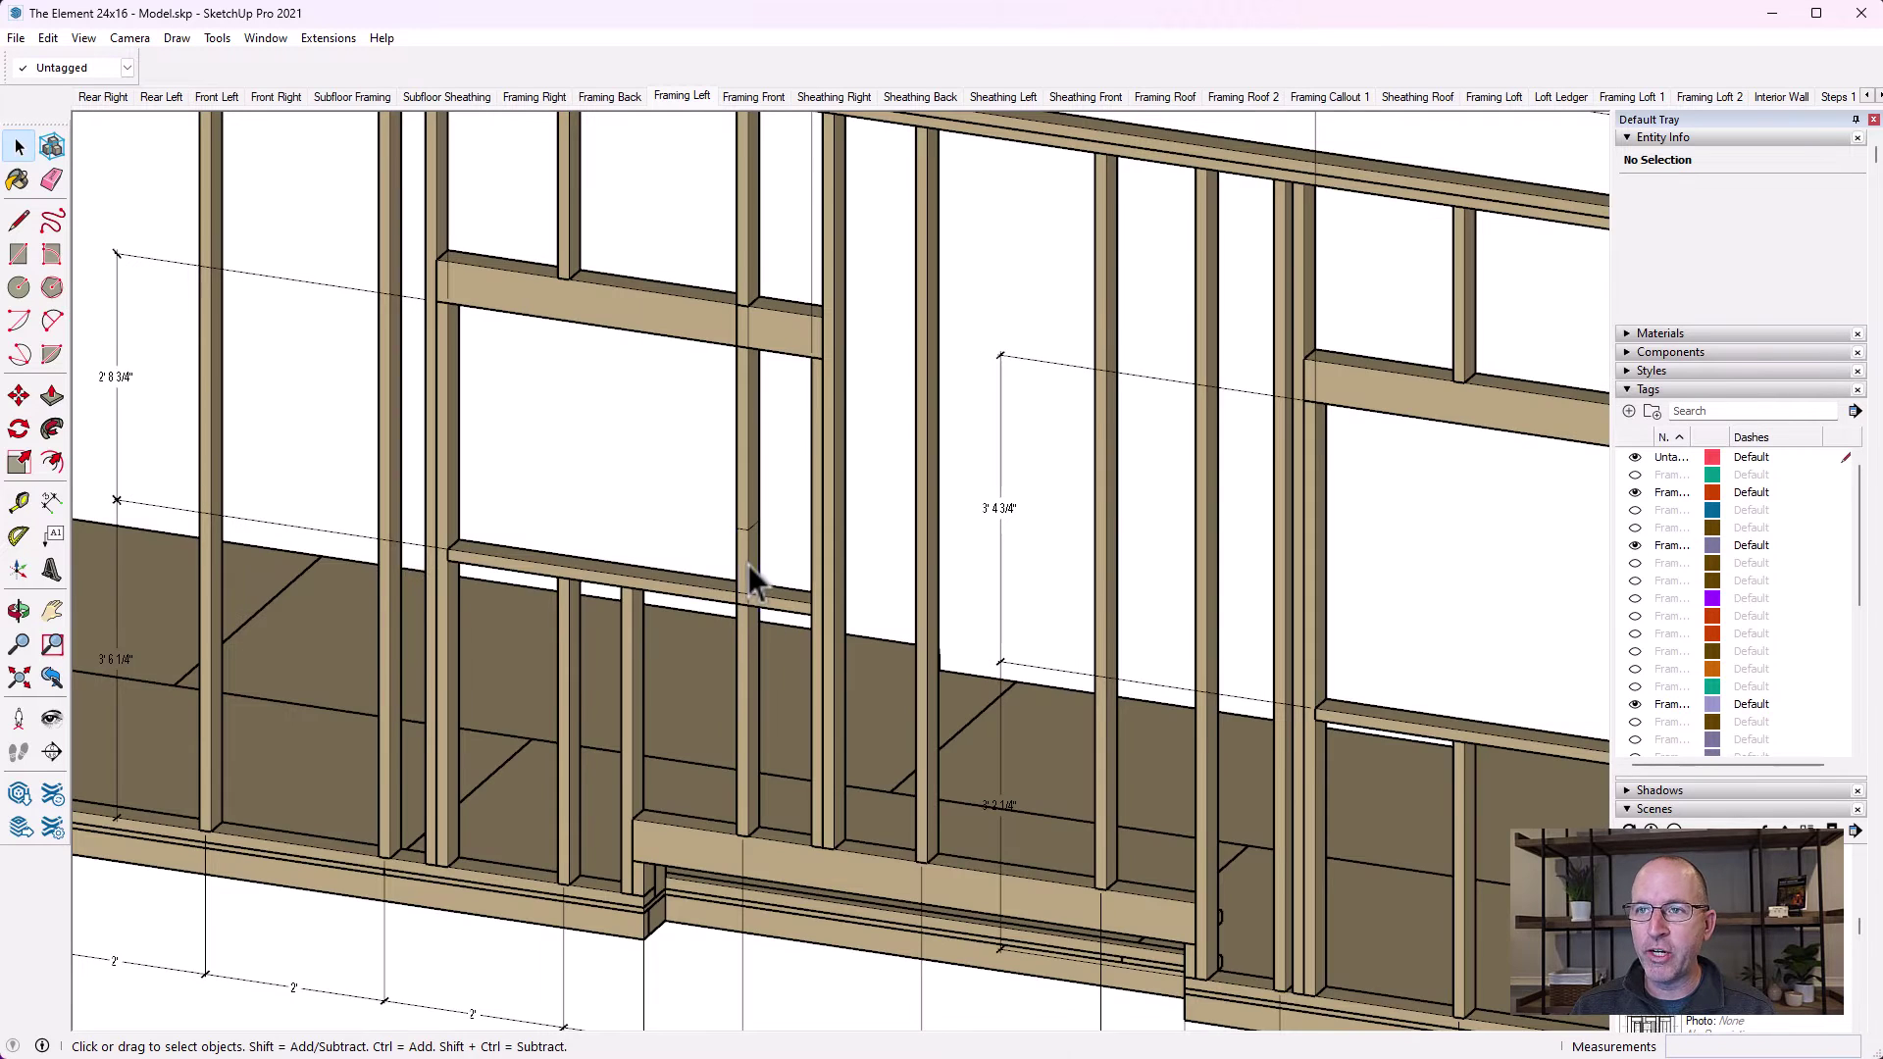
pyautogui.click(747, 578)
pyautogui.click(52, 396)
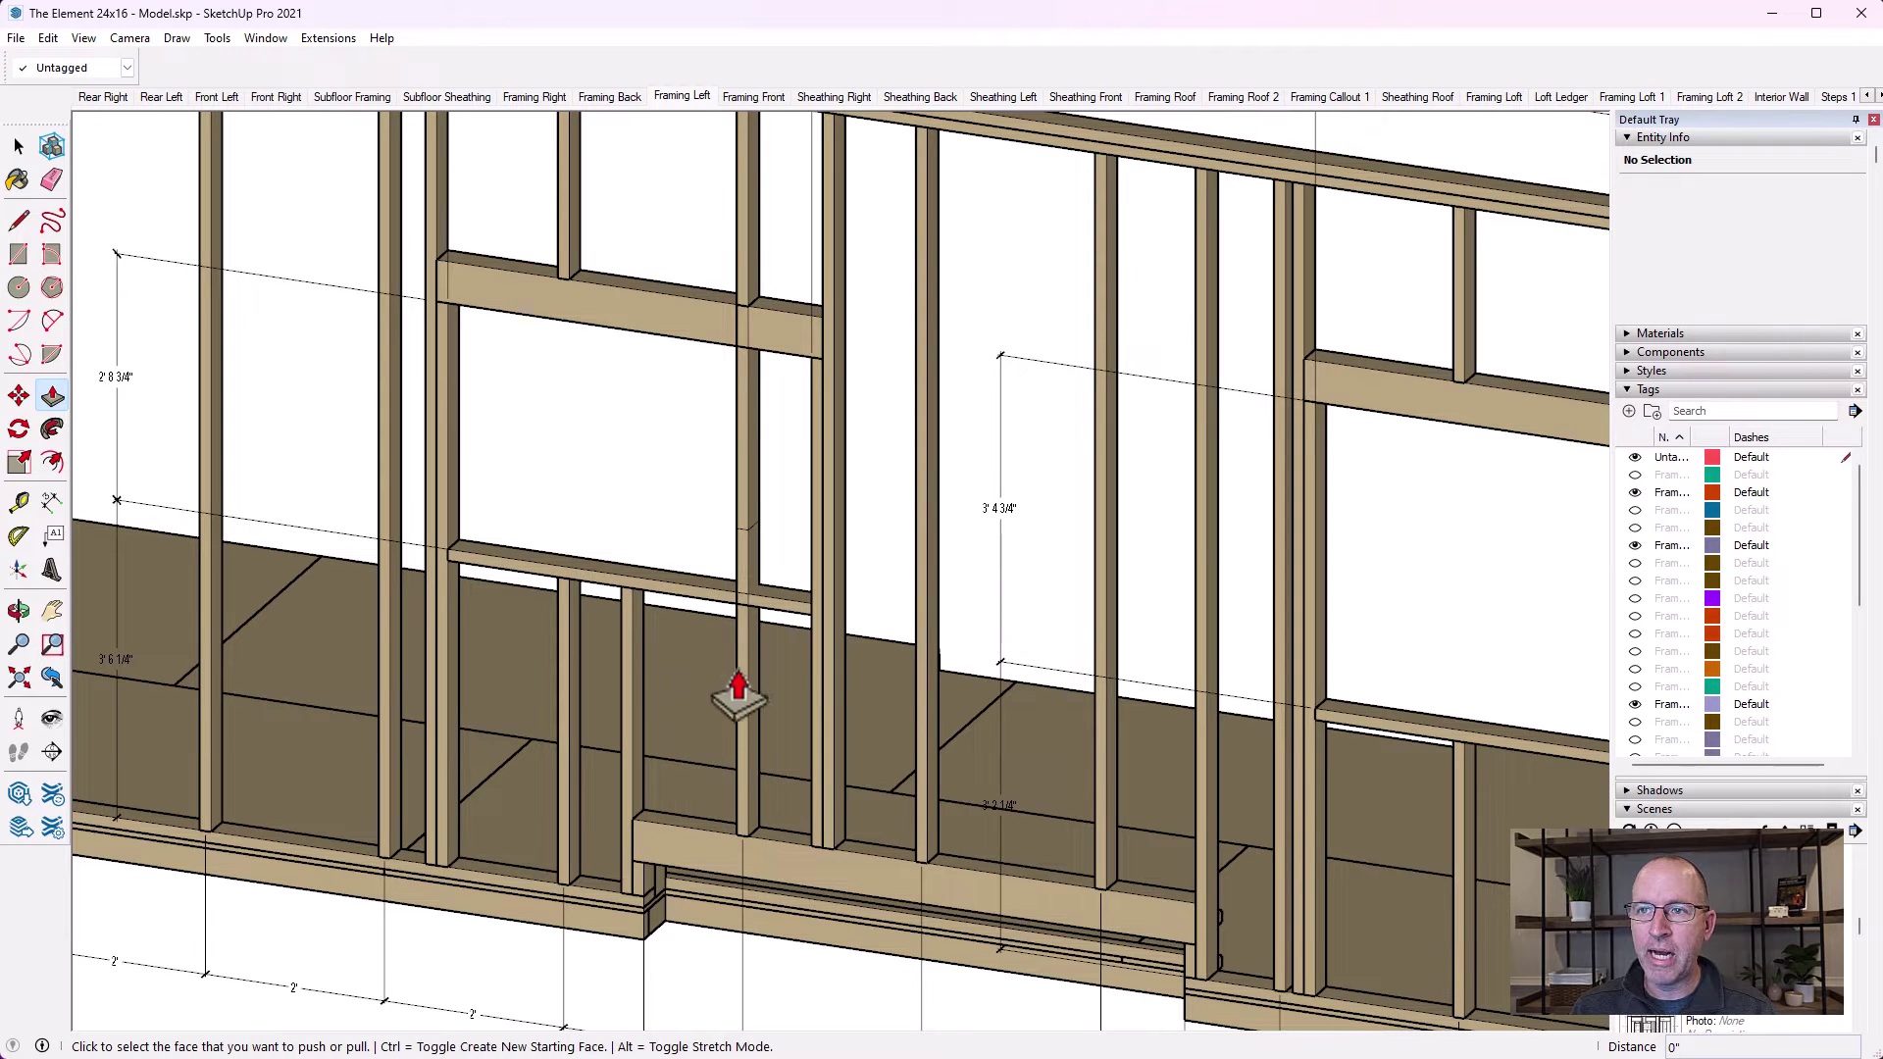
pyautogui.click(721, 655)
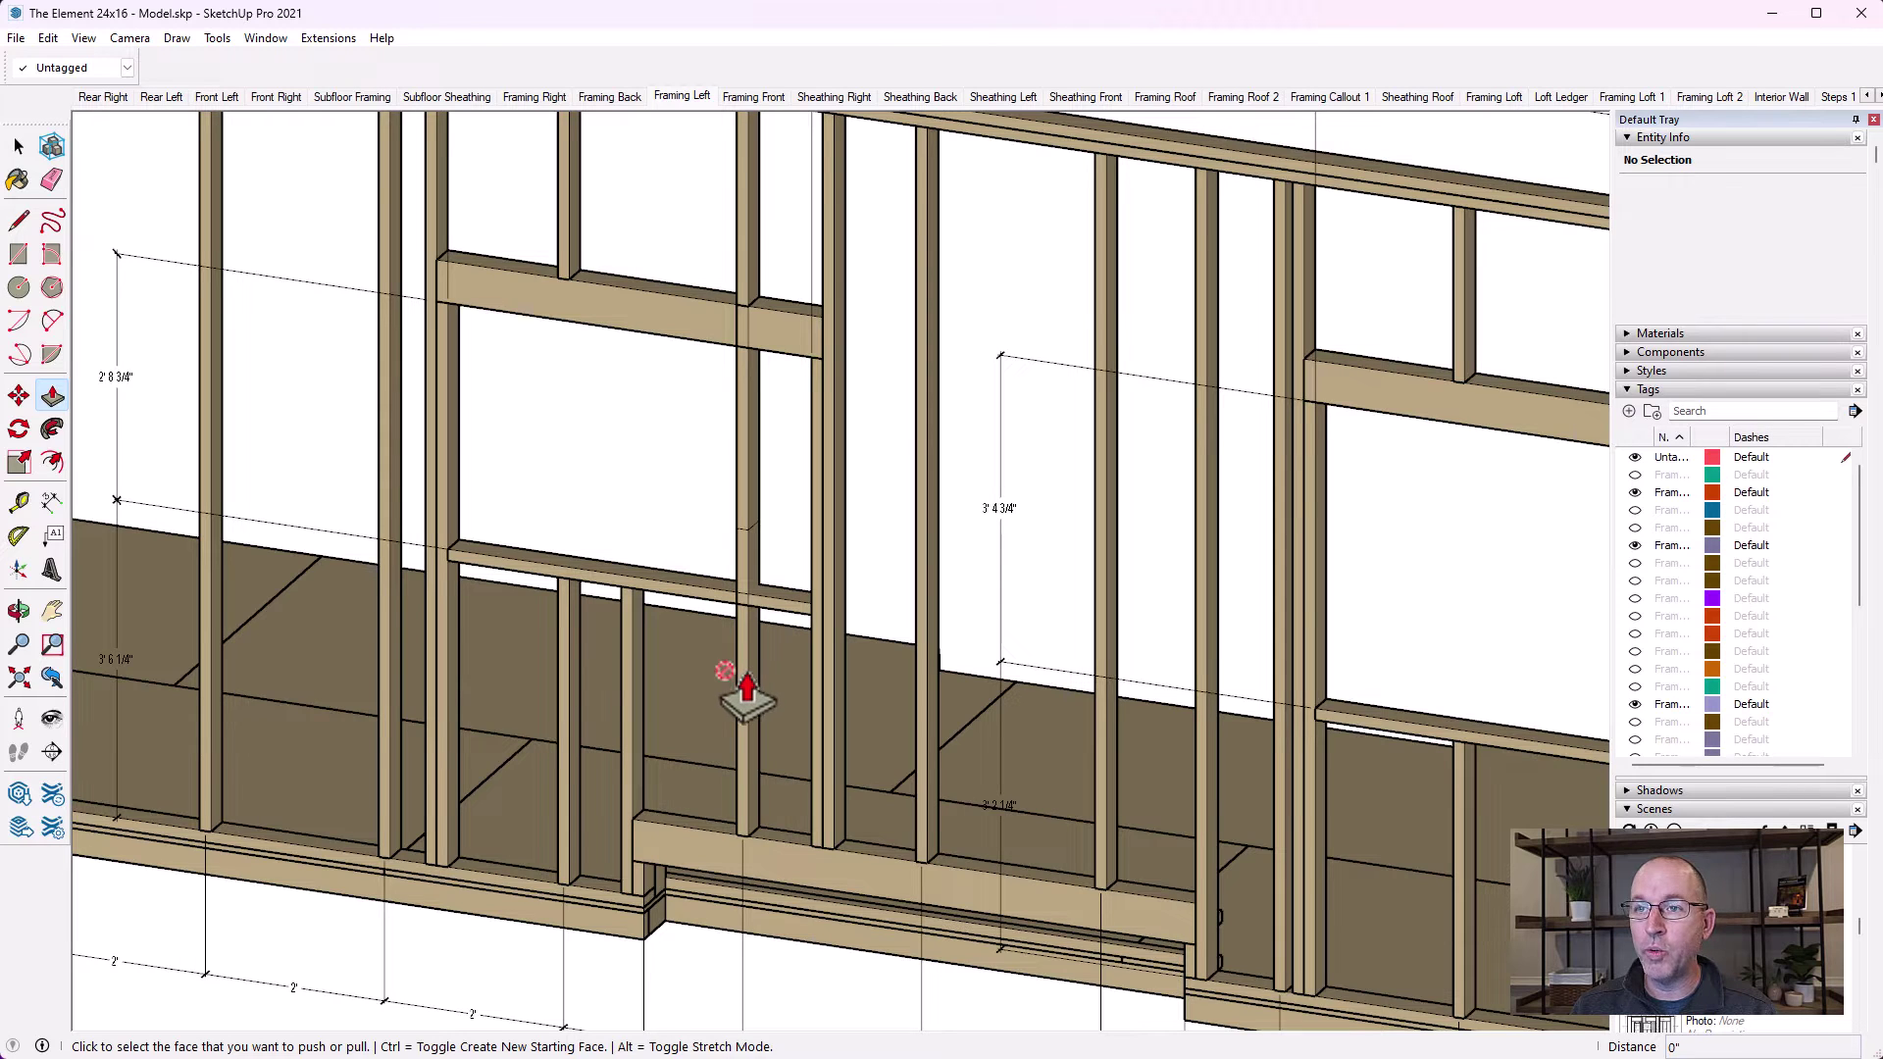
pyautogui.click(19, 146)
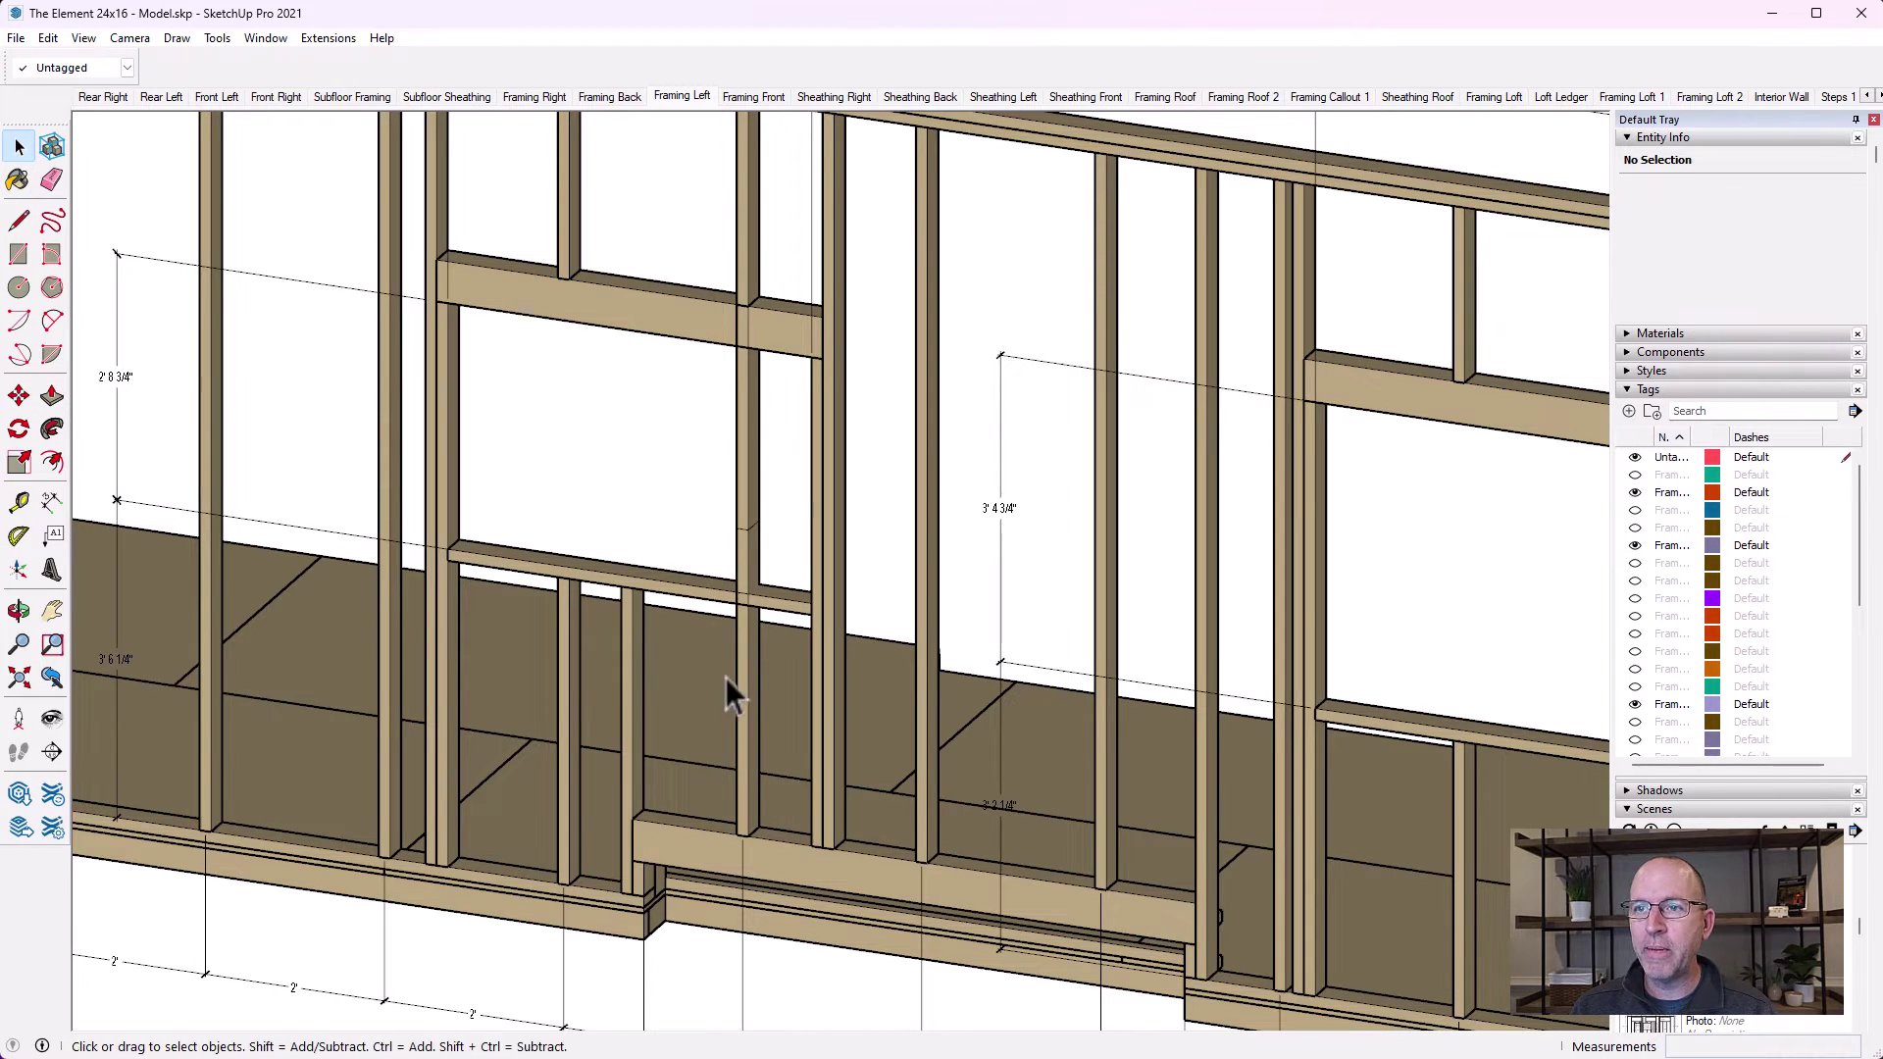
# Shorten the copied cripple stud on the wheel well header by 10", bringing its top face down to the underside of the window sill
pyautogui.doubleClick(743, 657)
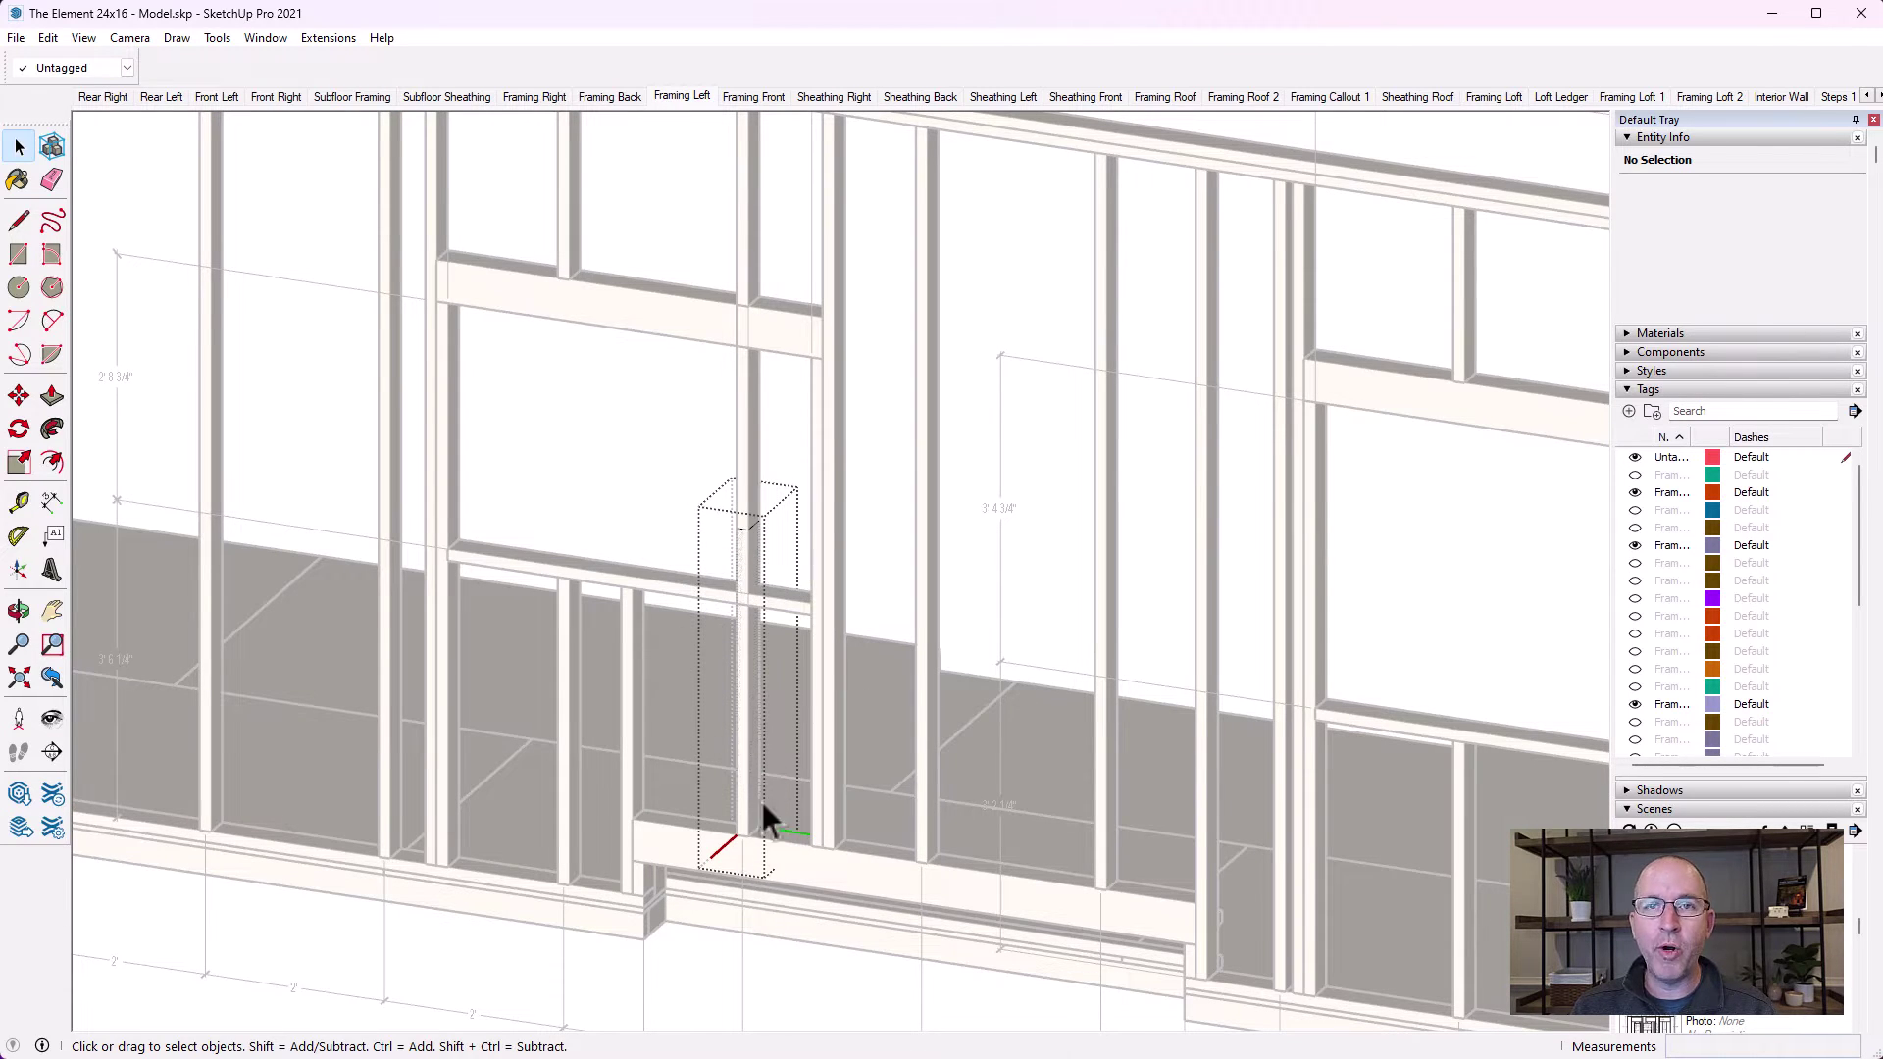
pyautogui.click(52, 395)
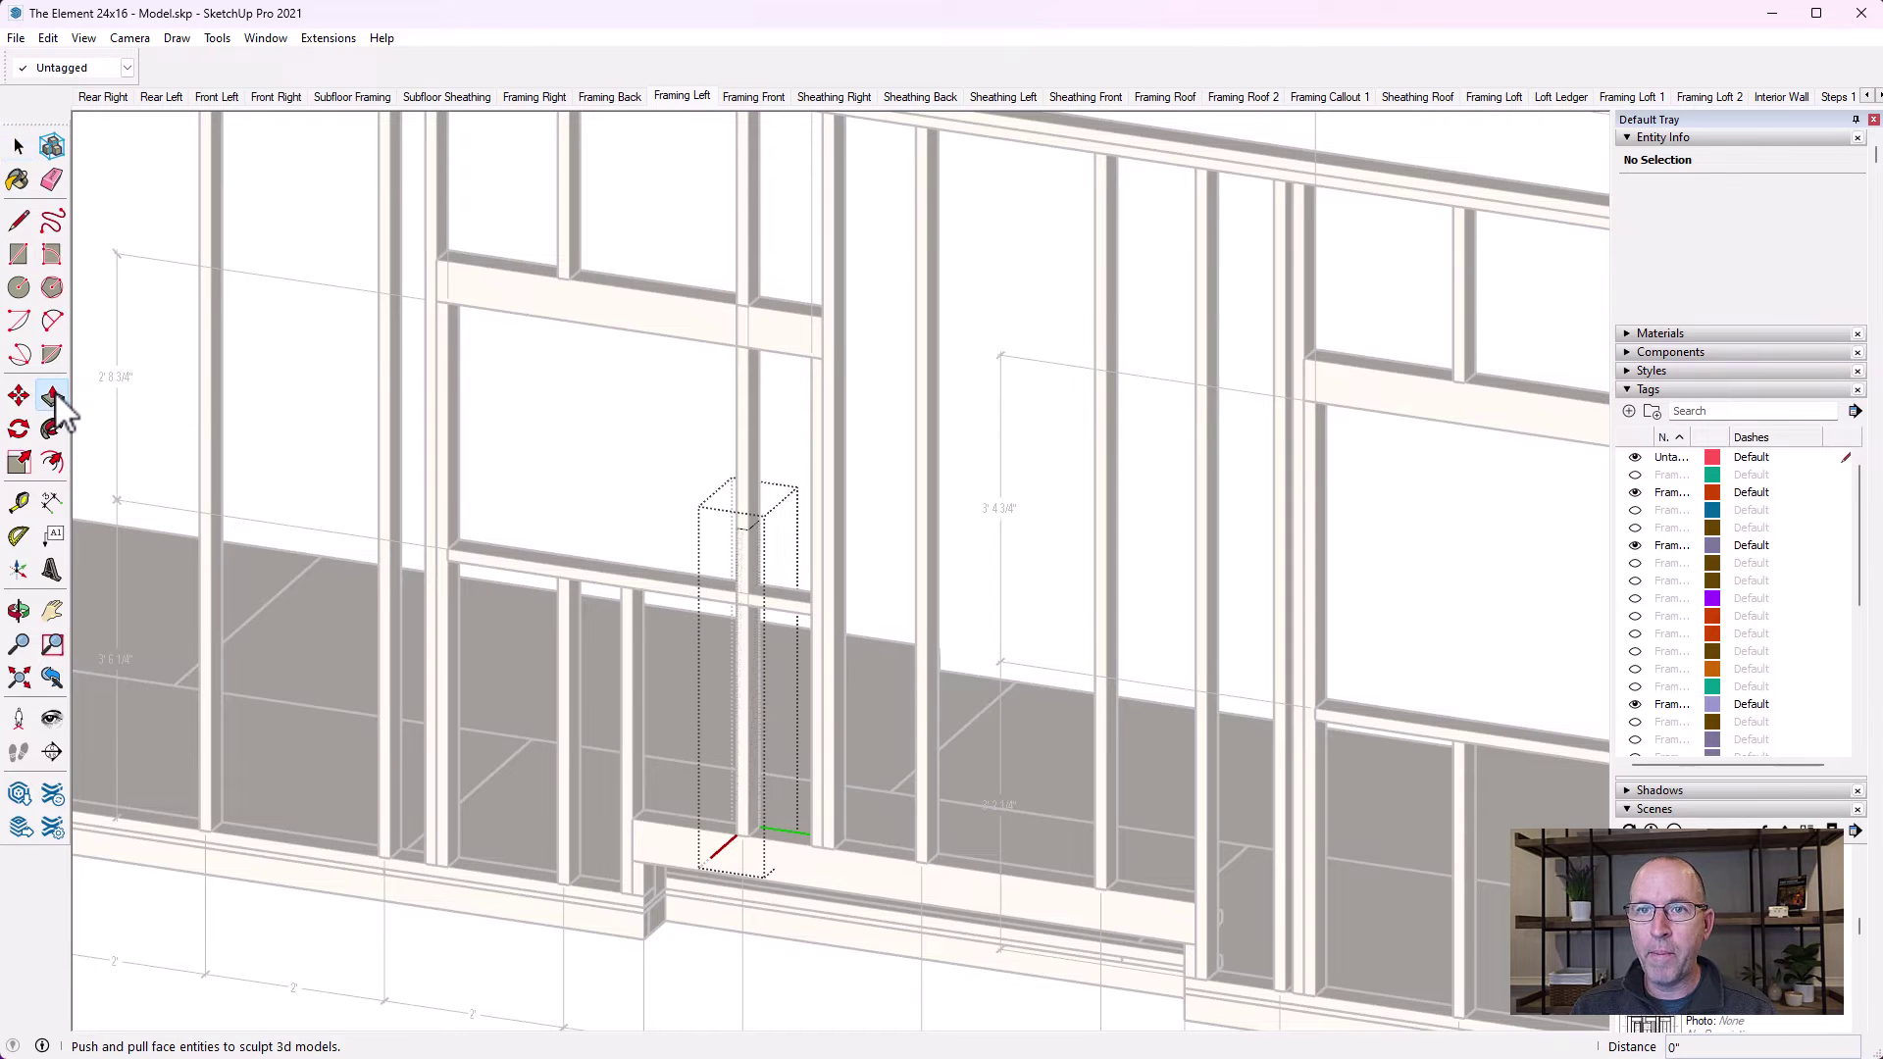
pyautogui.scroll(5, 734, 540)
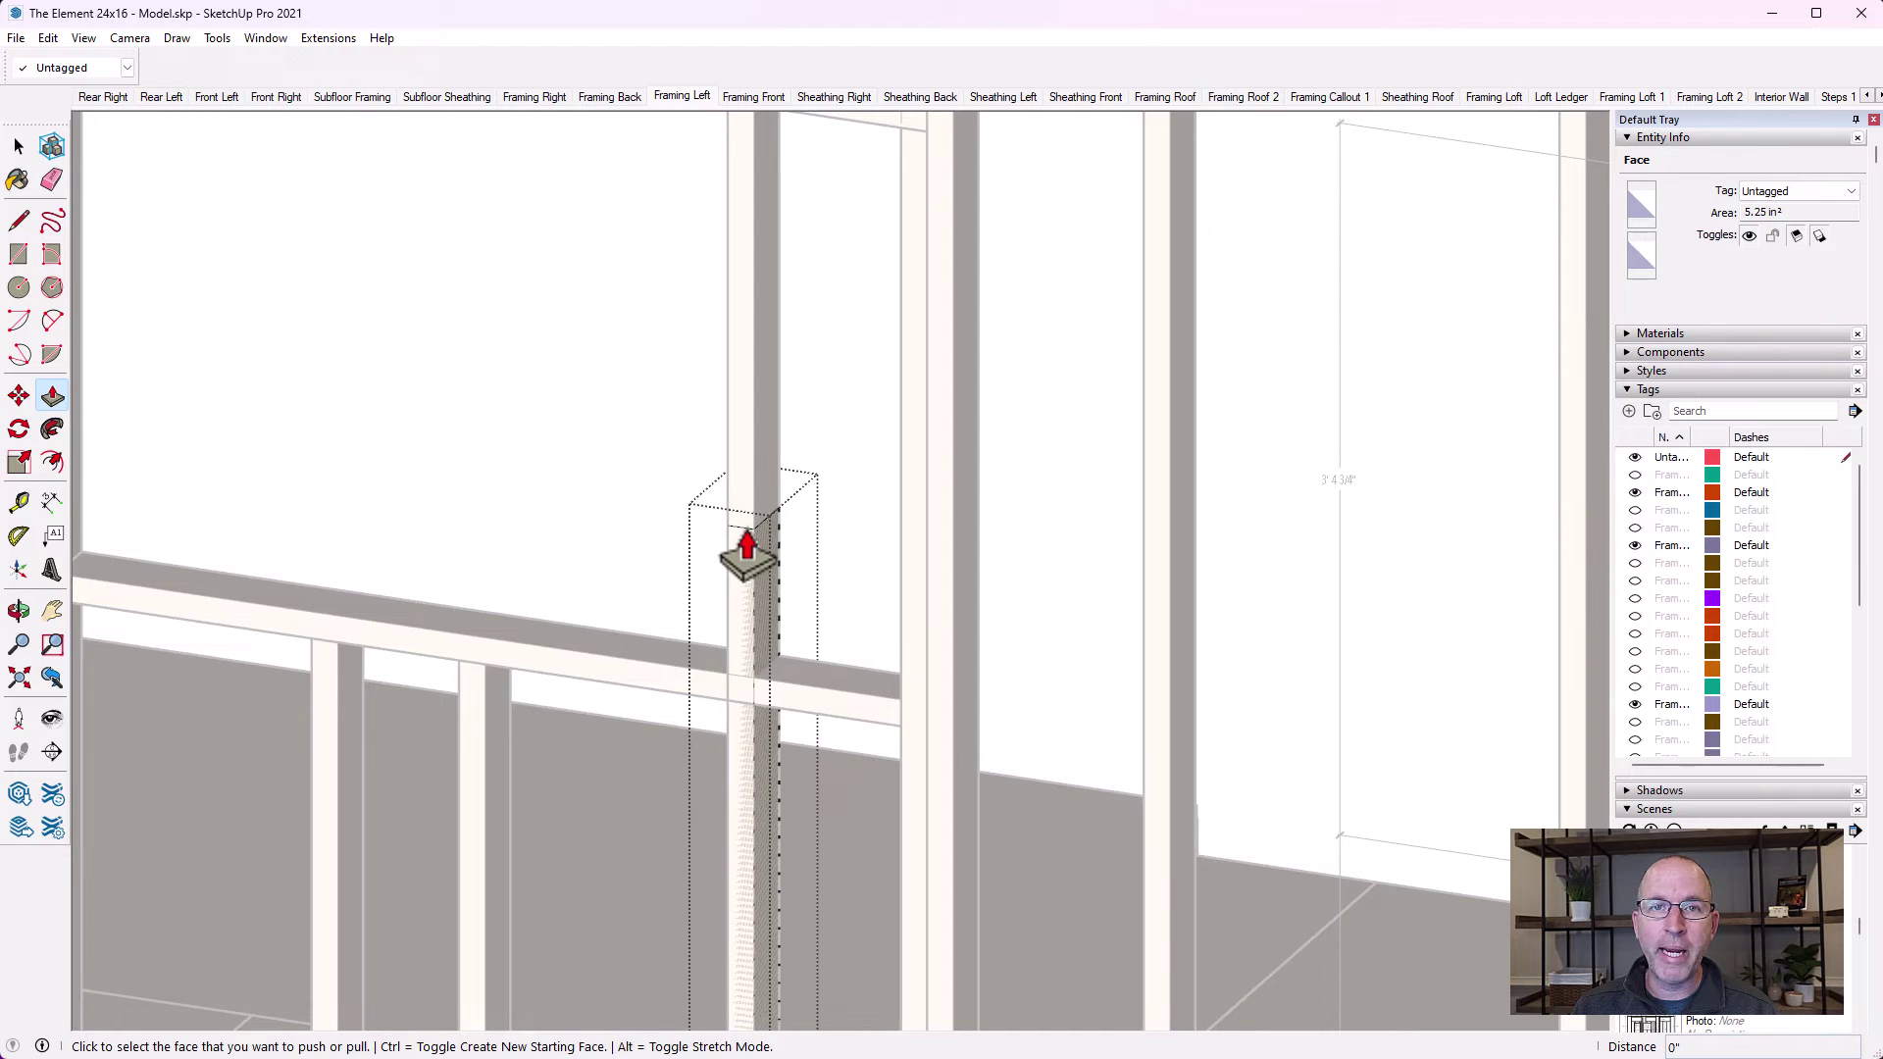
pyautogui.click(747, 551)
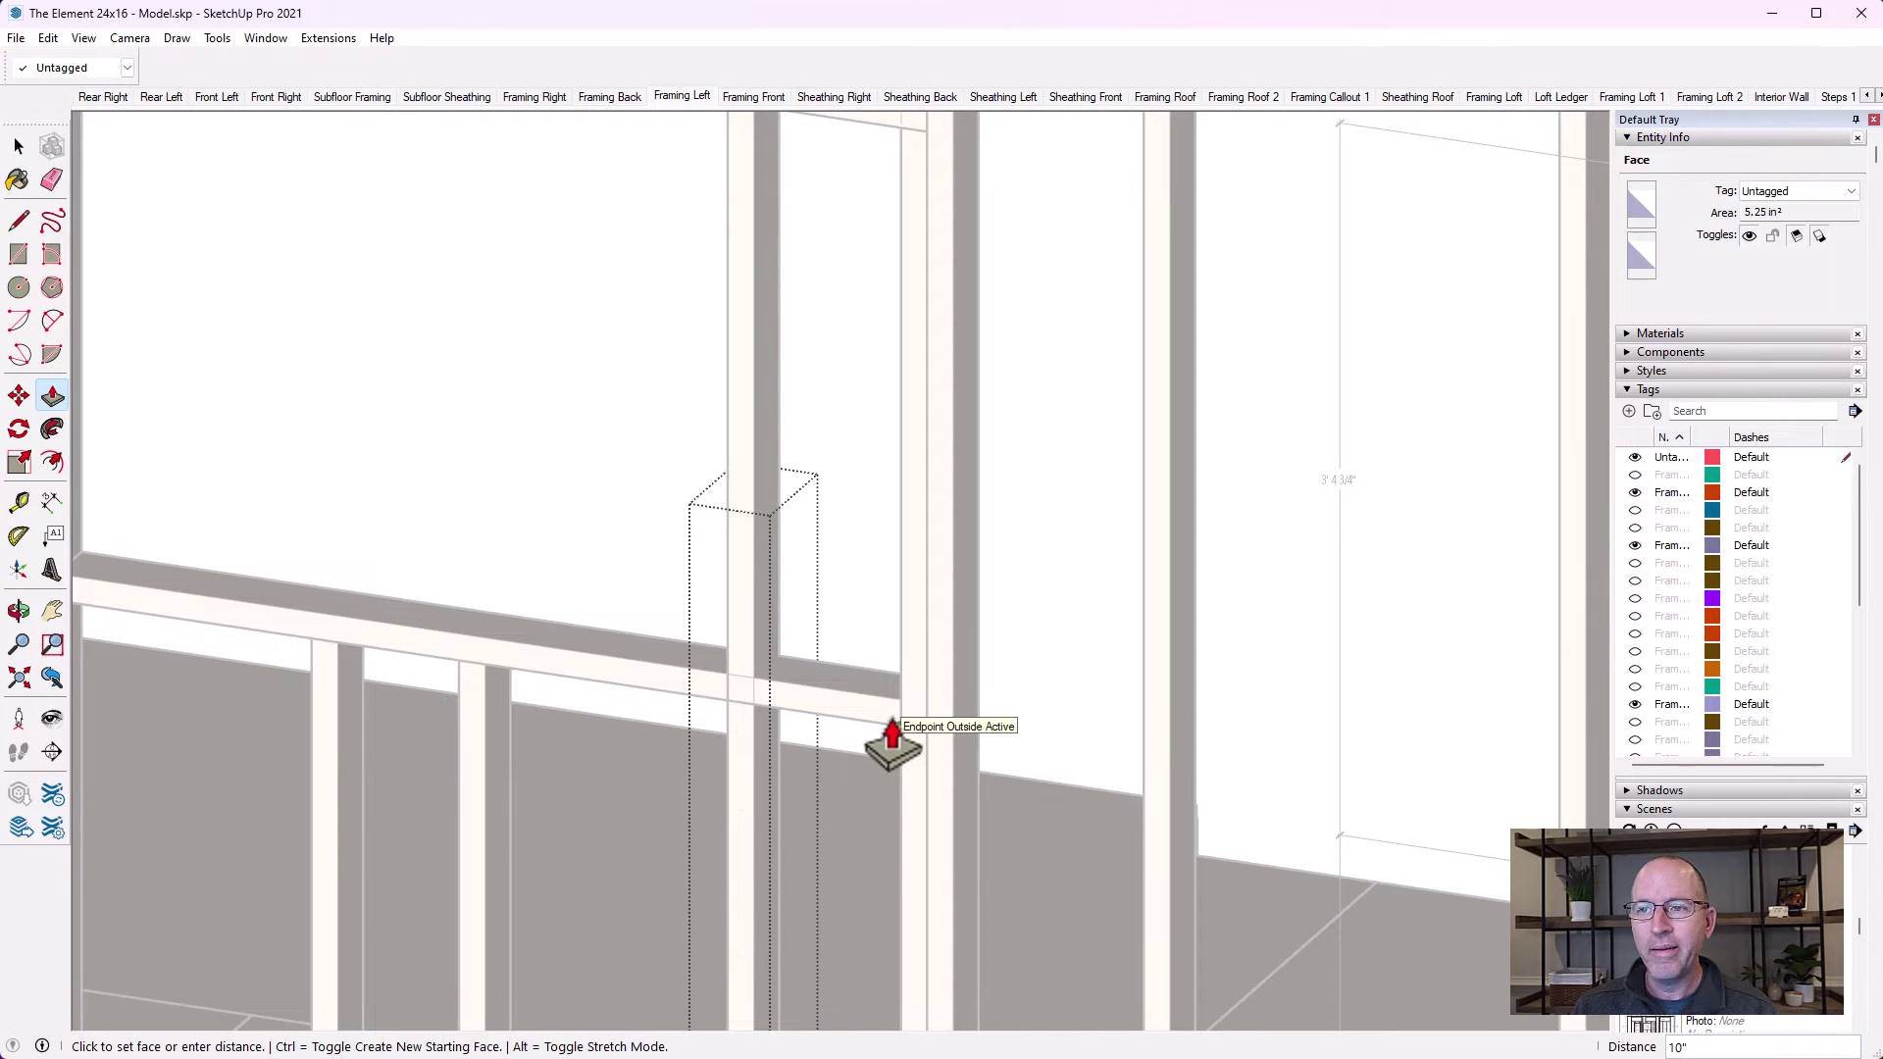
pyautogui.click(712, 699)
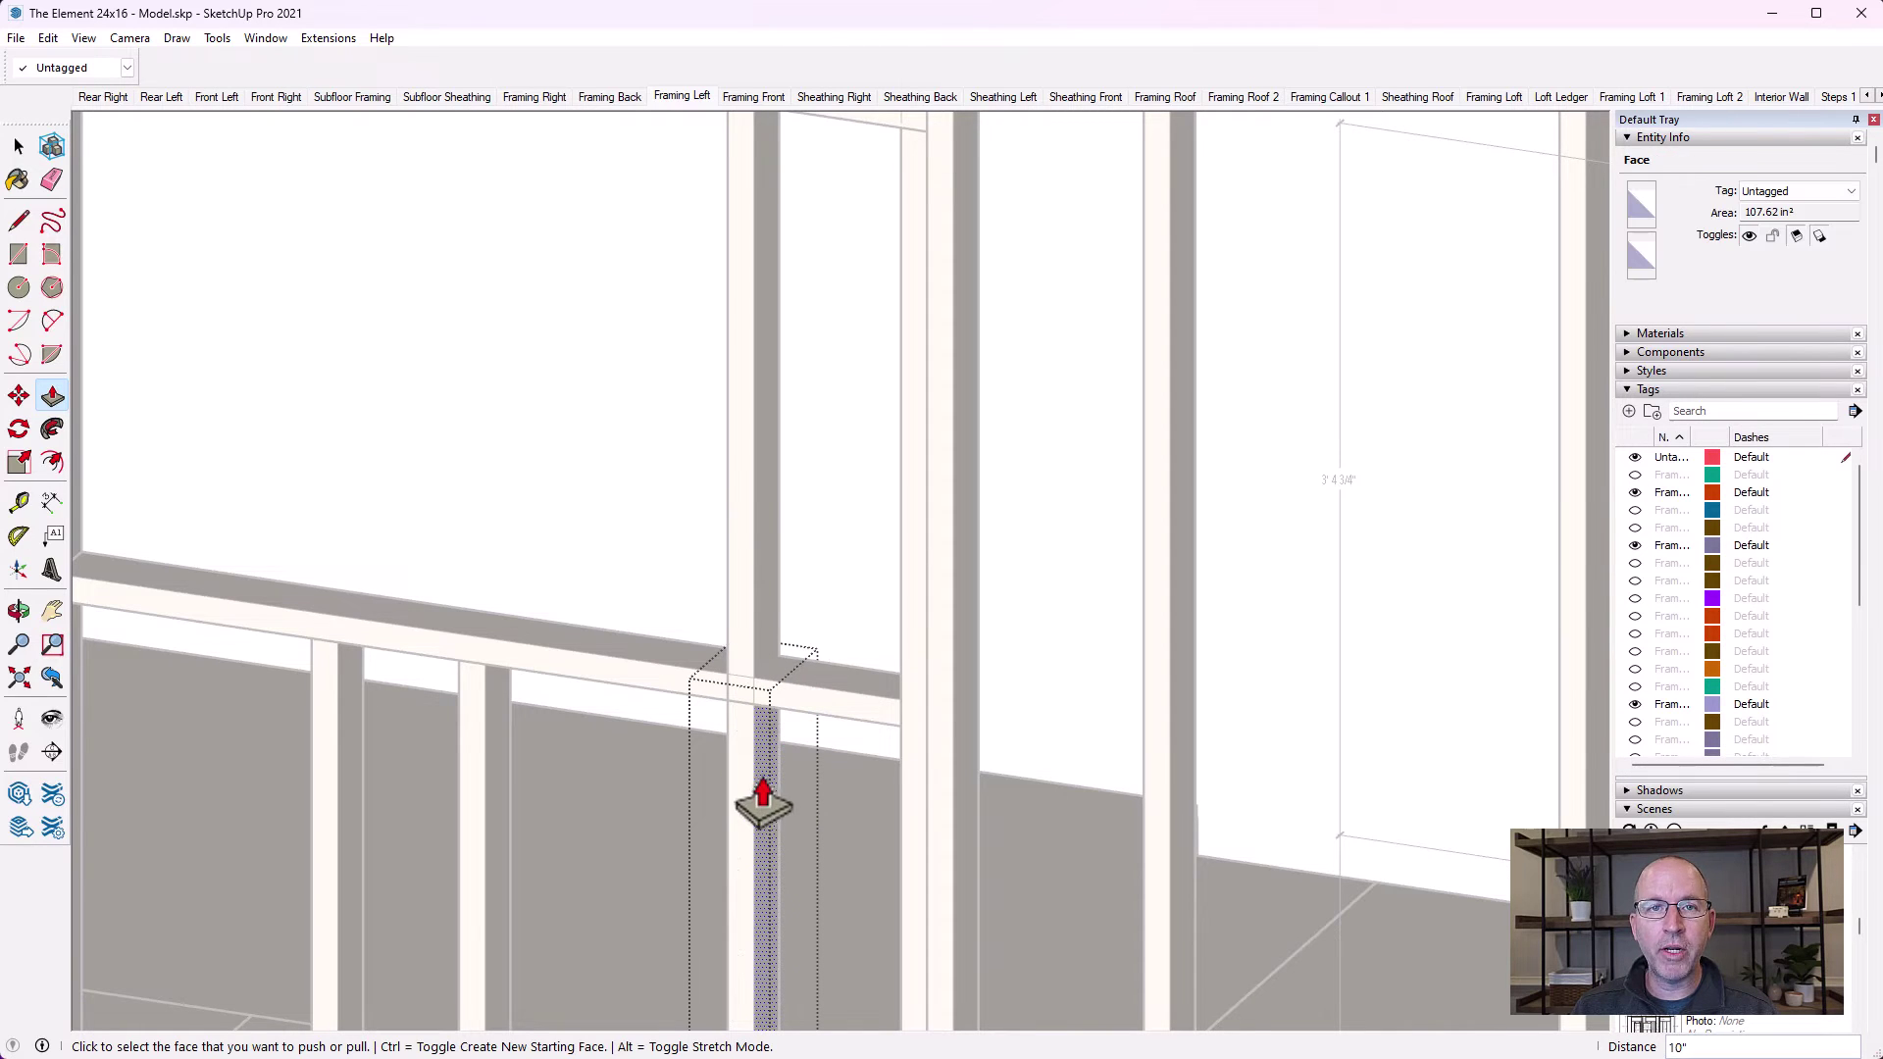
pyautogui.click(18, 146)
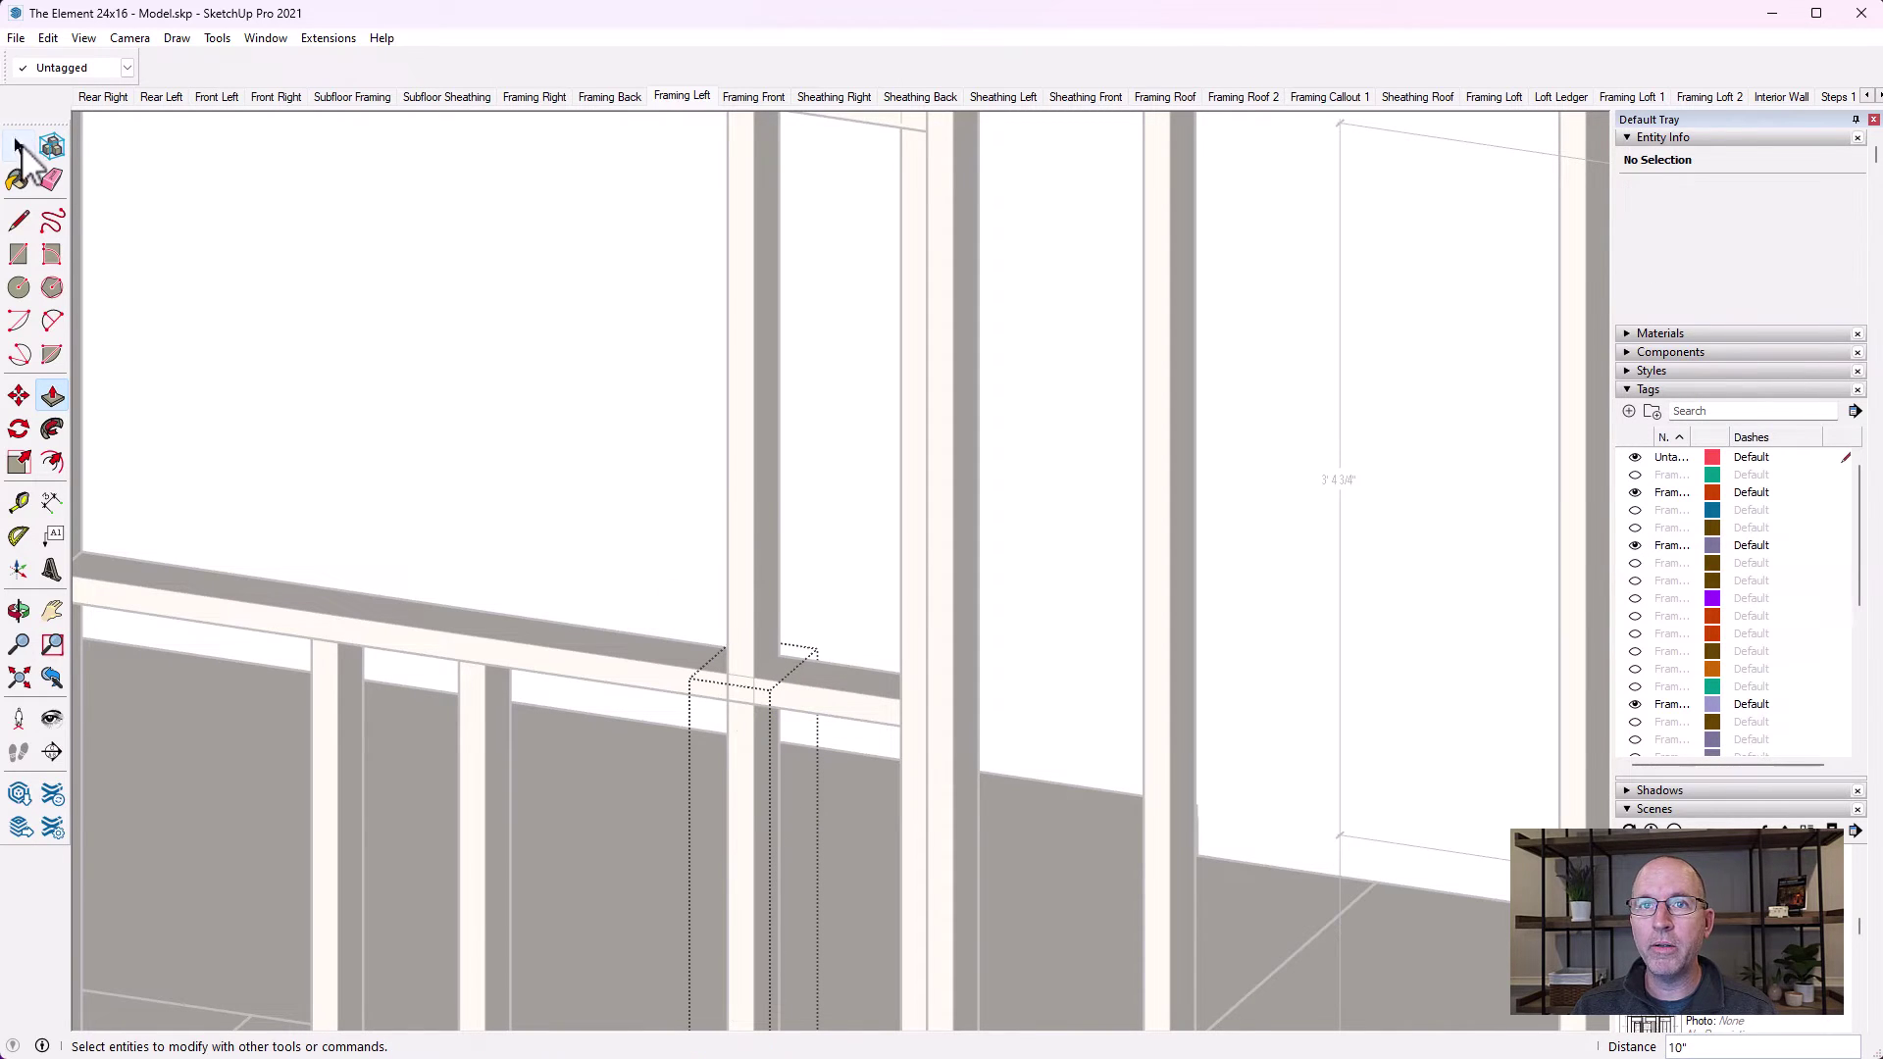
pyautogui.click(600, 355)
# Delete the full-height stud that crosses the relocated window opening
pyautogui.scroll(-3, 668, 641)
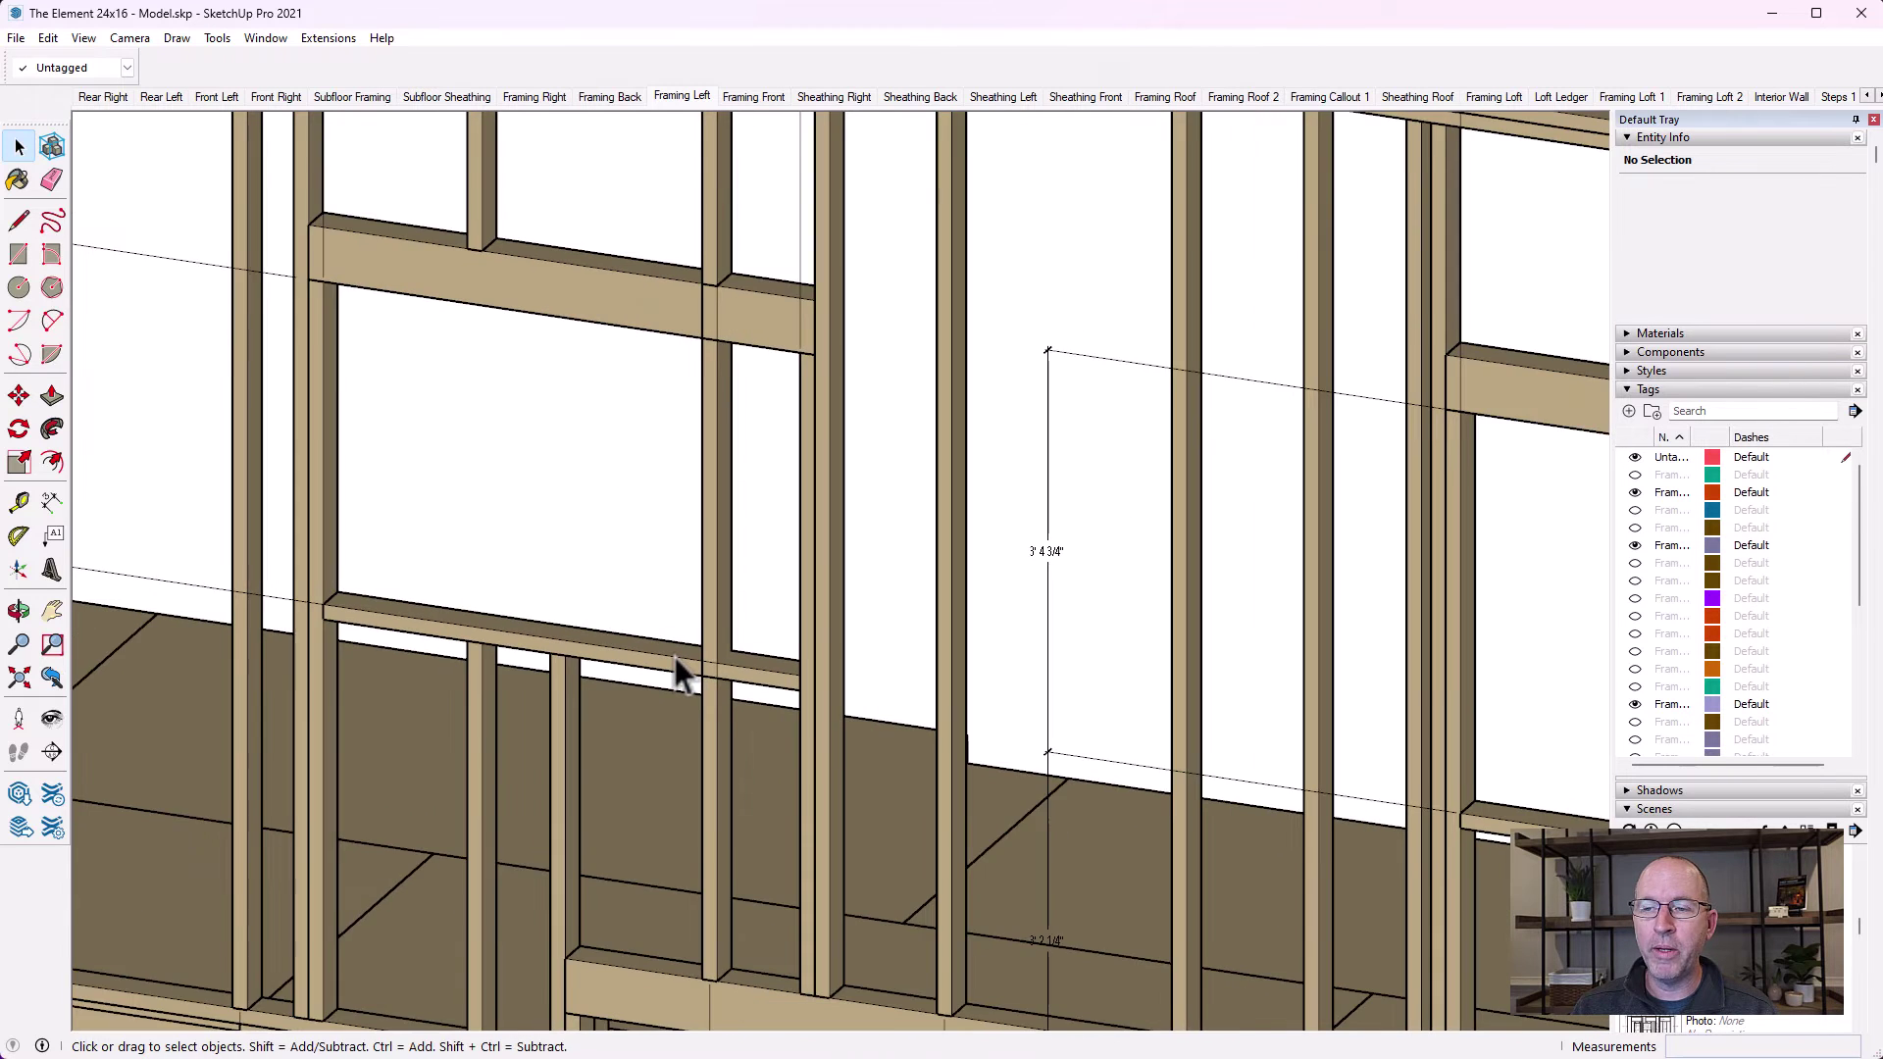
pyautogui.scroll(-2, 698, 606)
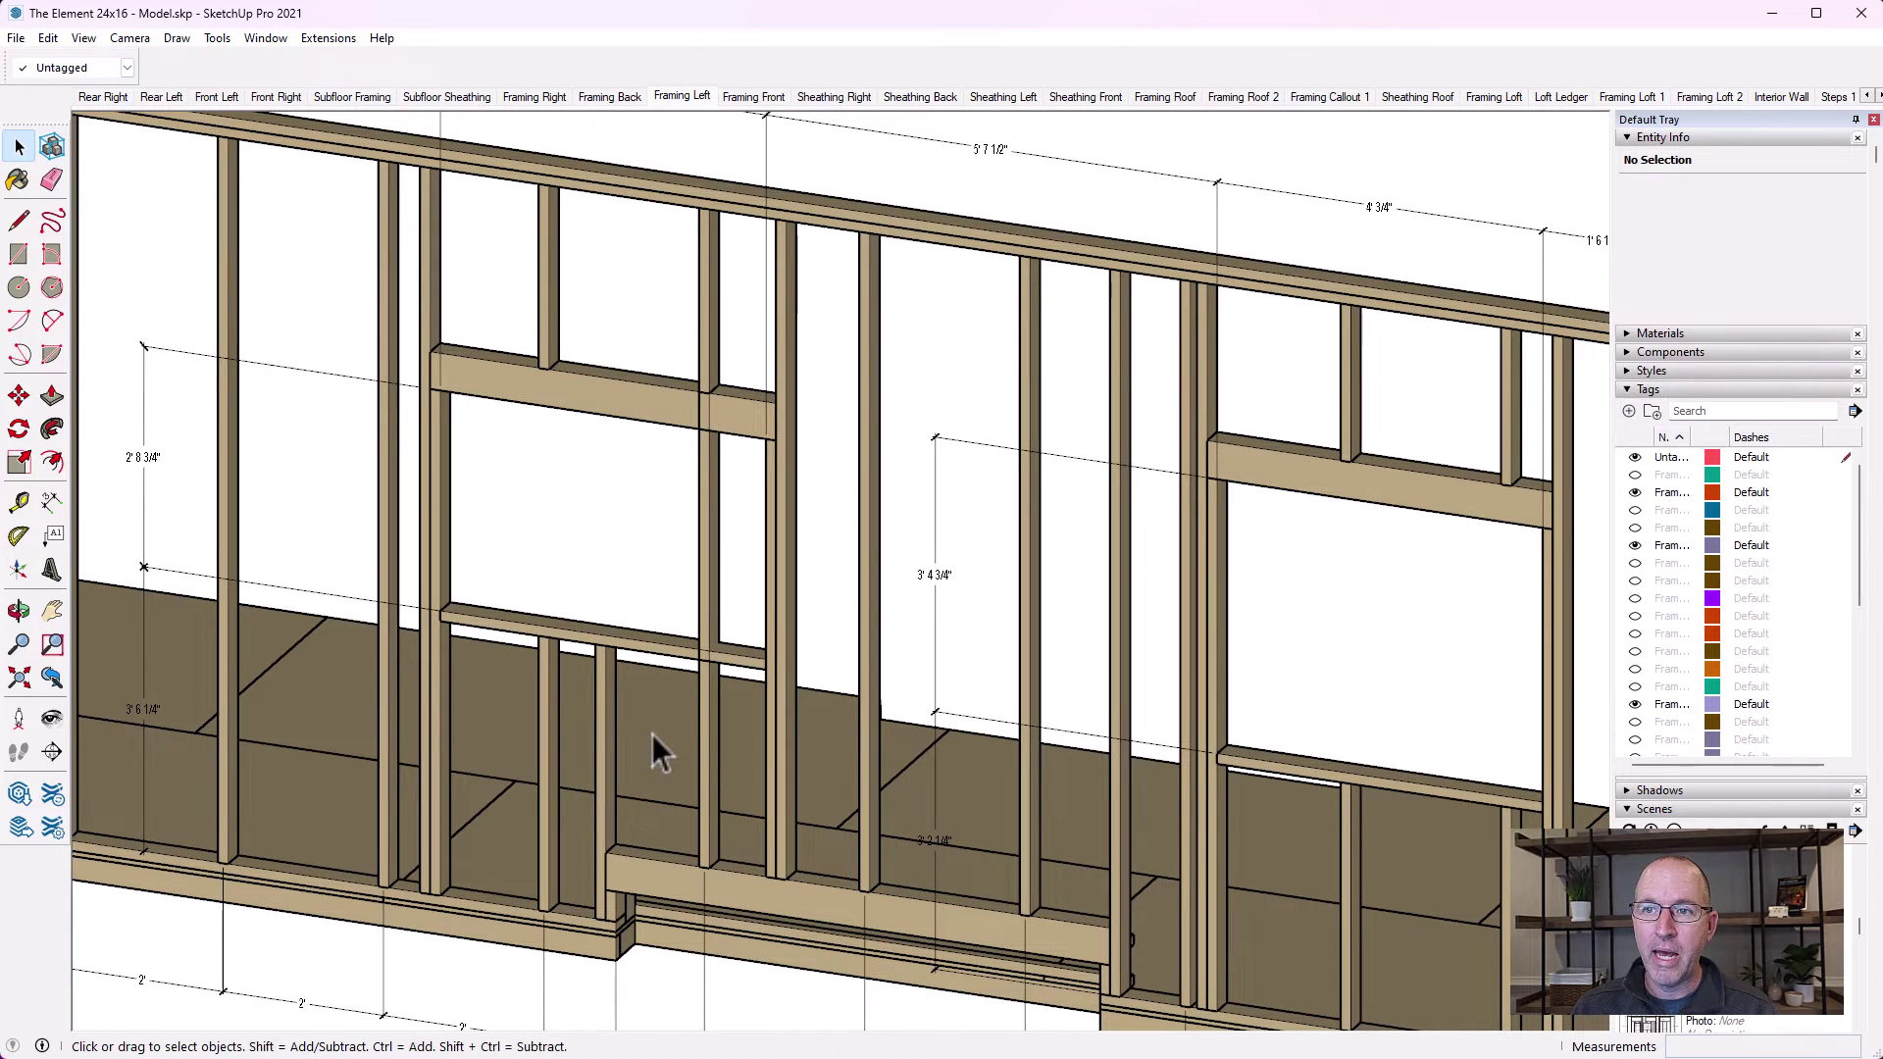
pyautogui.click(704, 550)
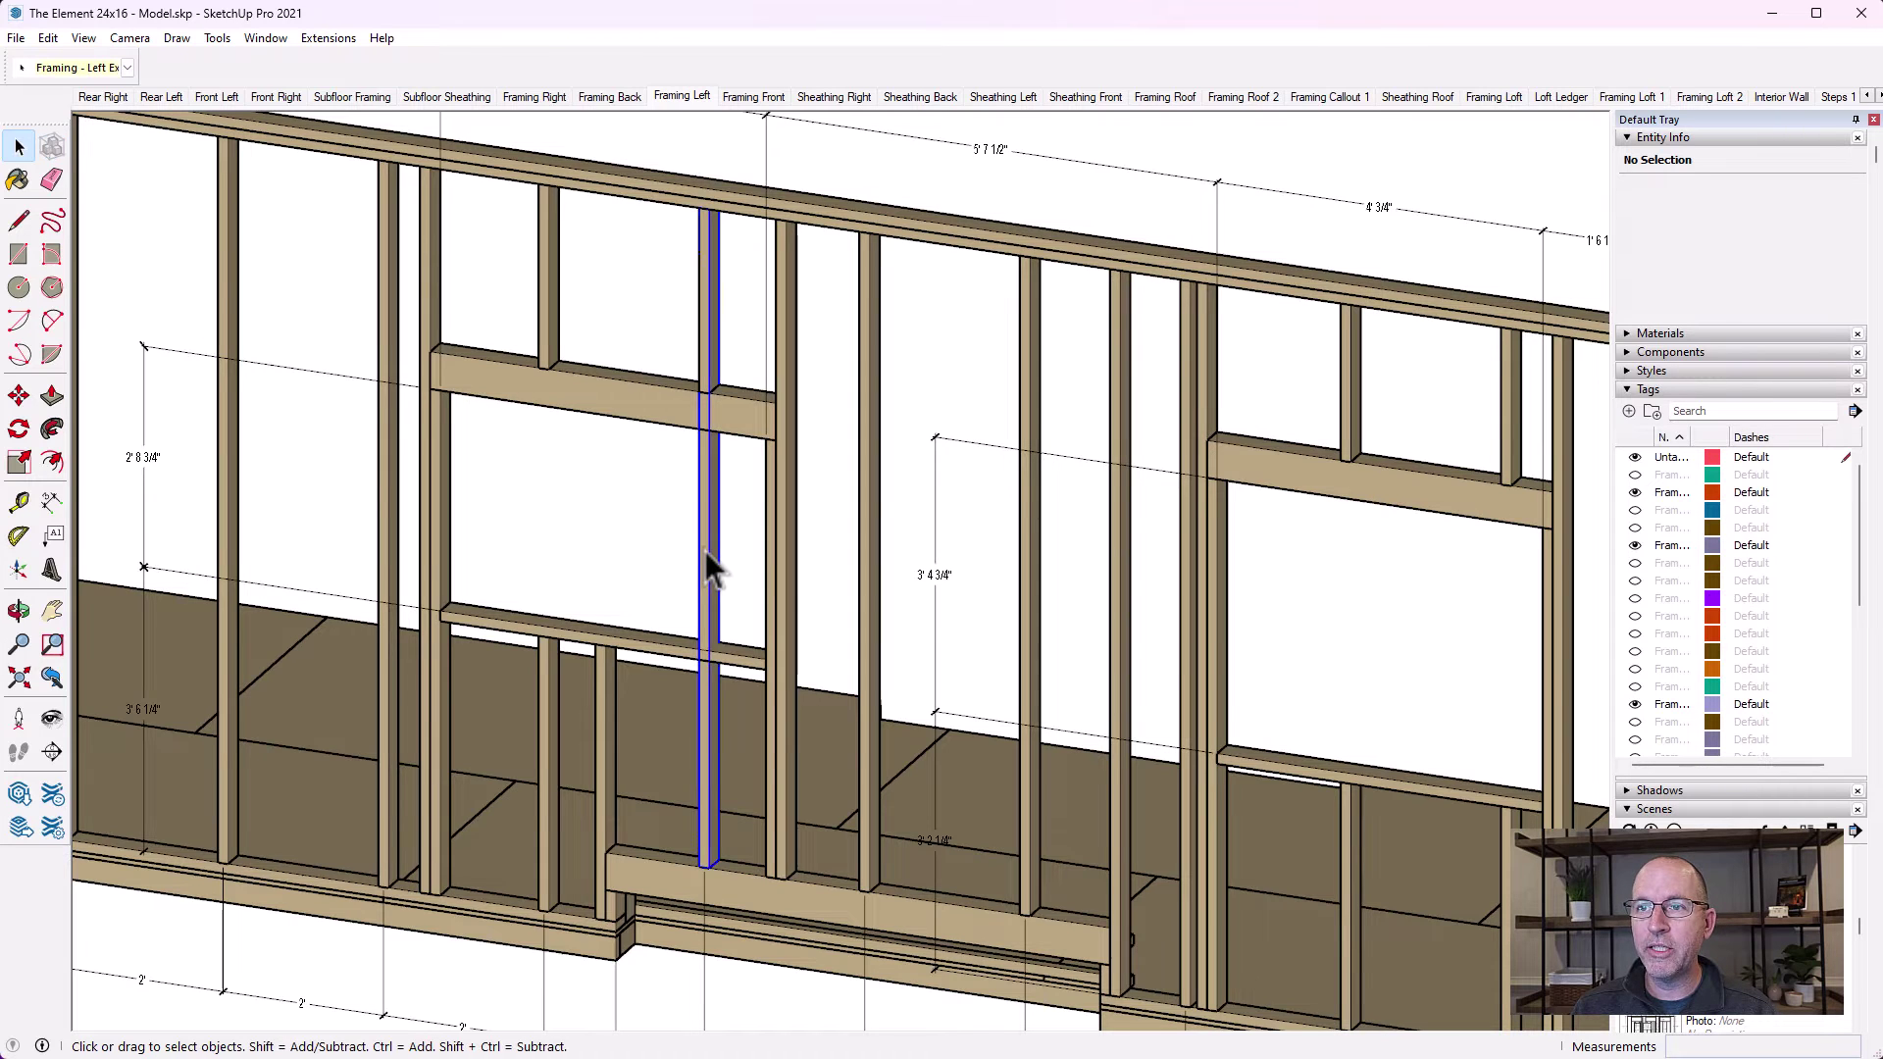
pyautogui.press('Delete')
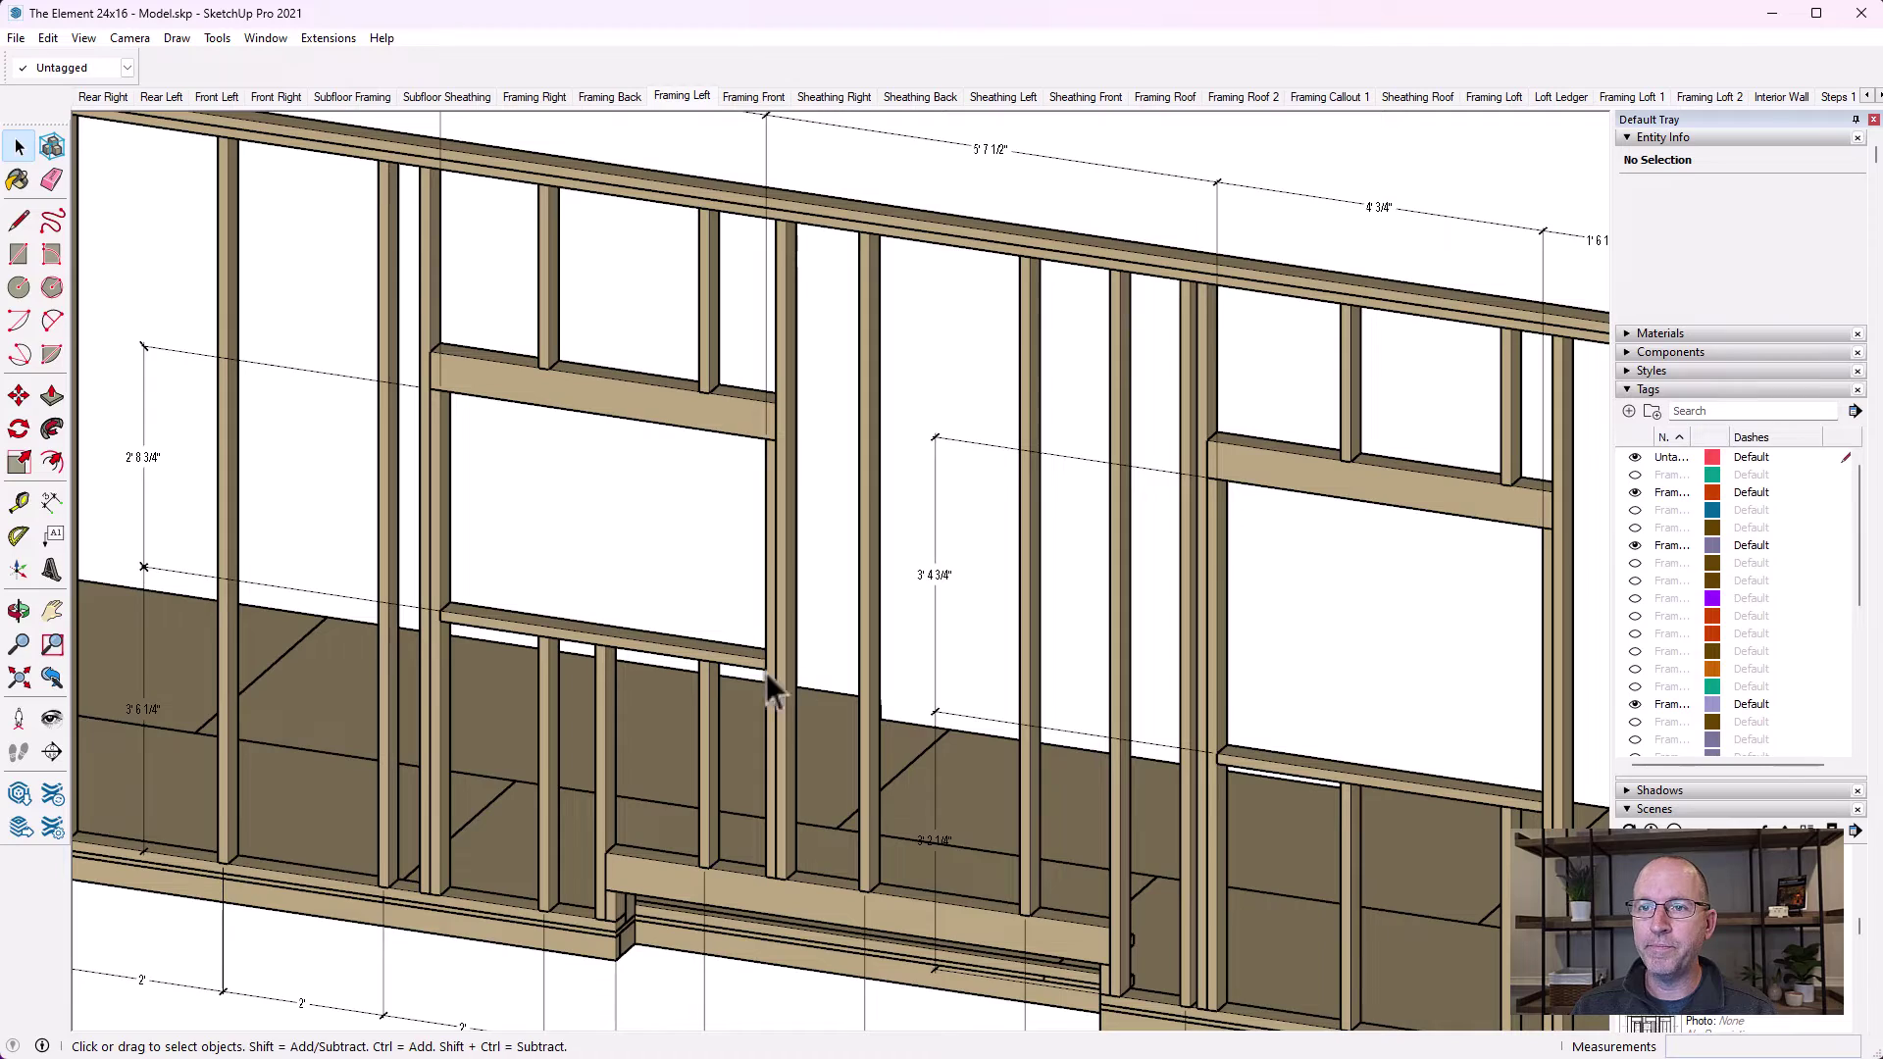
# Show the Sheathing Left scene and compare the sheathing's window cutout with the relocated window framing from inside and outside
pyautogui.click(19, 610)
pyautogui.moveTo(393, 714); pyautogui.dragTo(500, 714)
pyautogui.scroll(-5, 501, 714)
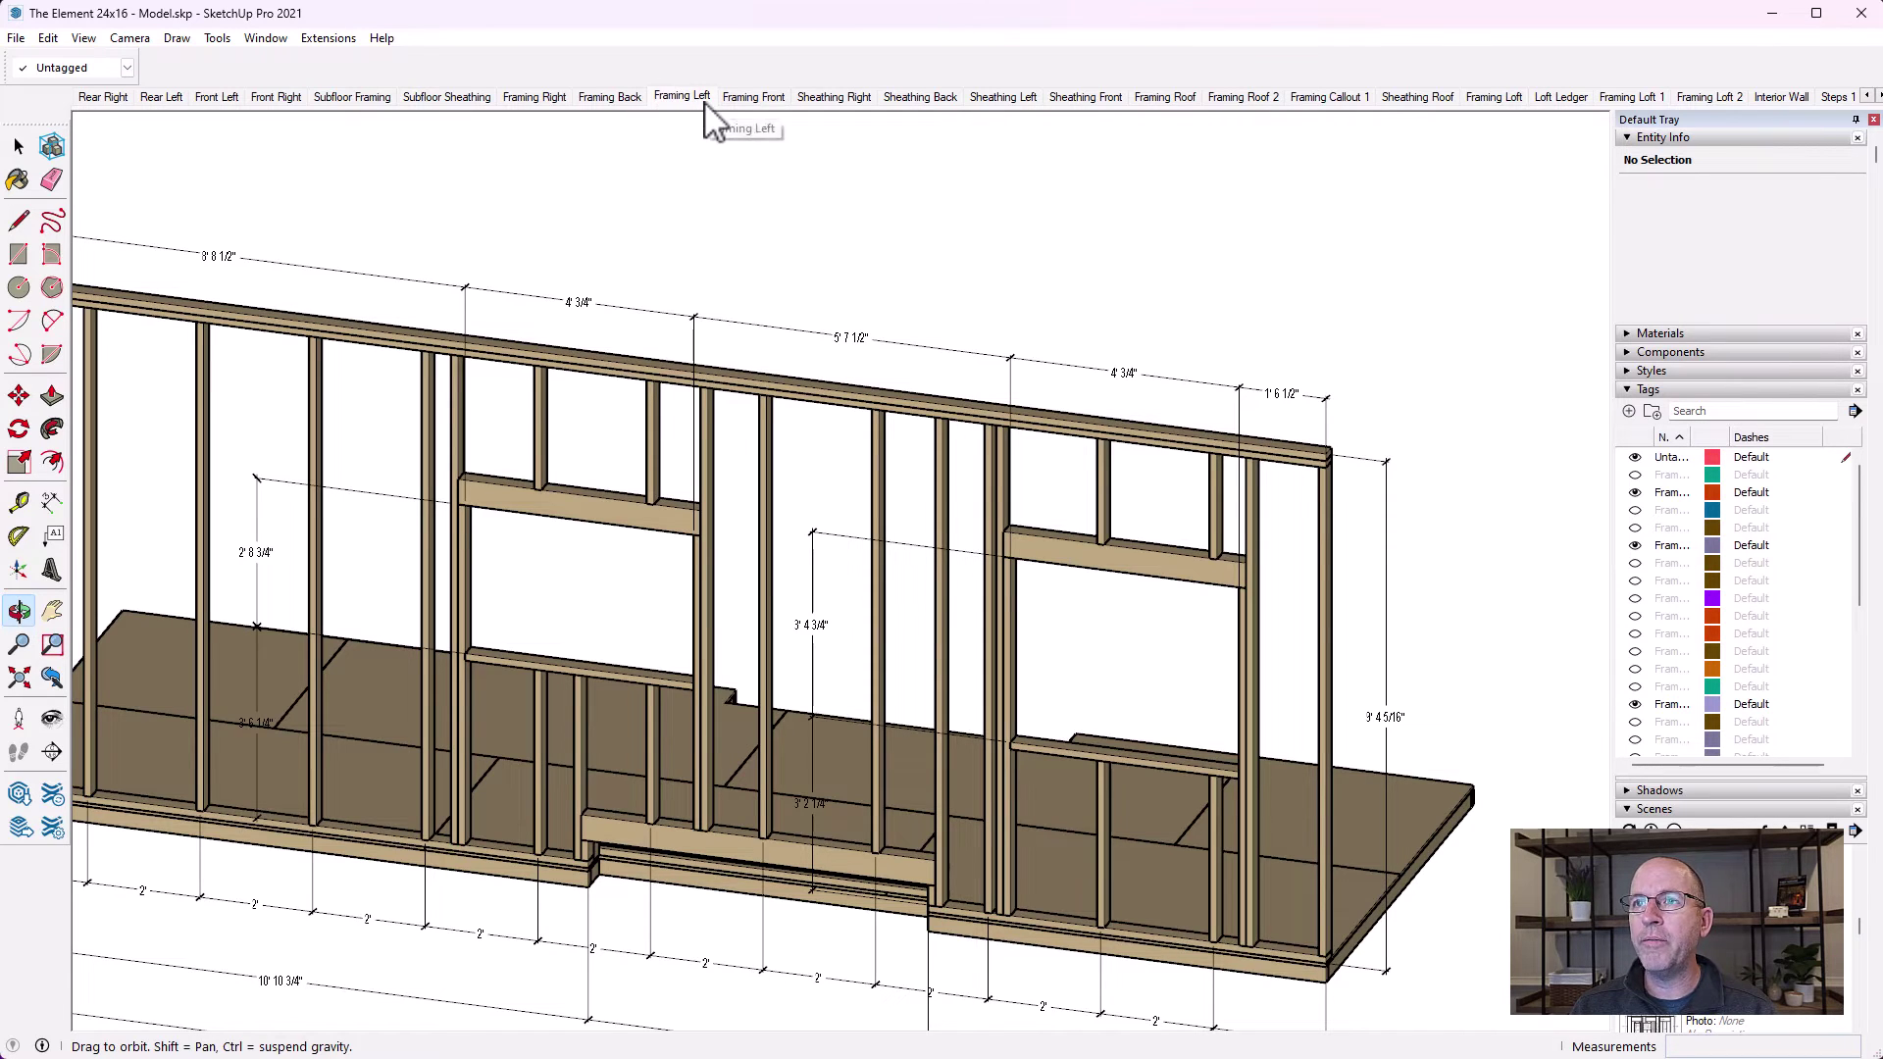
pyautogui.click(1002, 98)
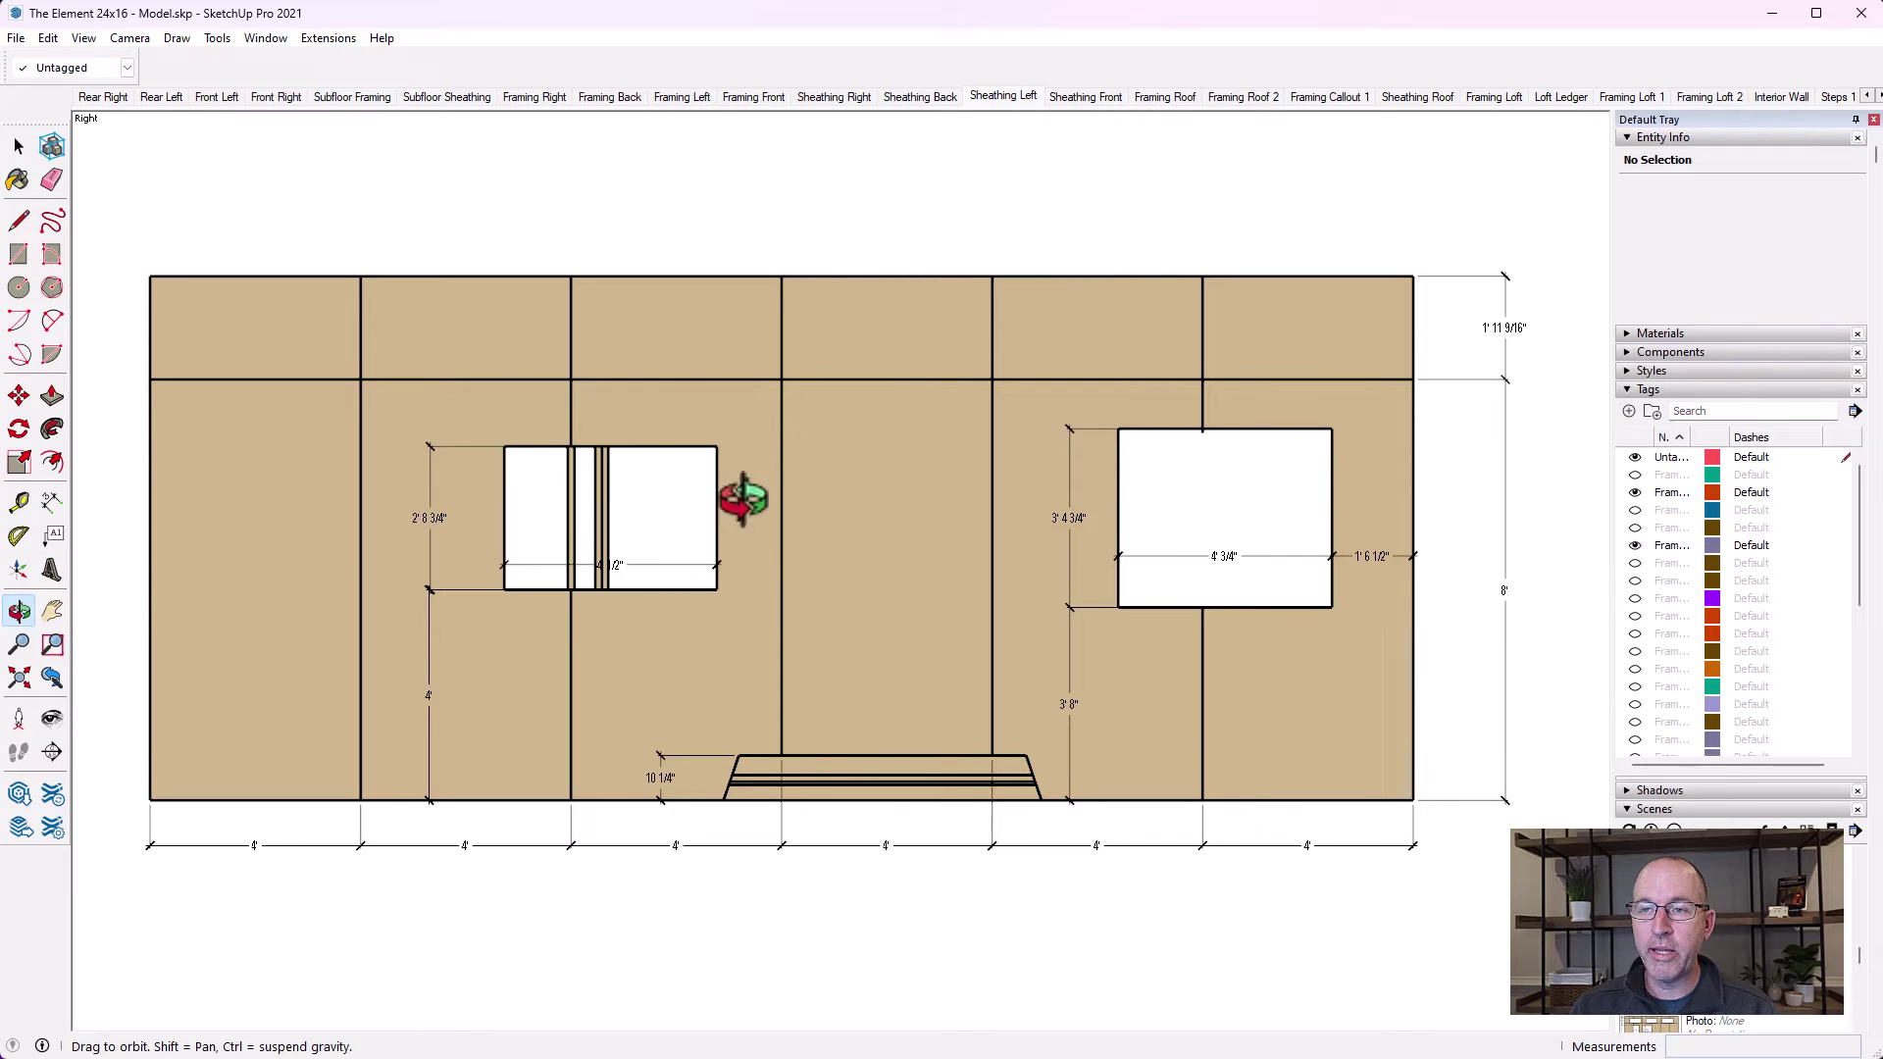
pyautogui.moveTo(344, 582); pyautogui.dragTo(1373, 731)
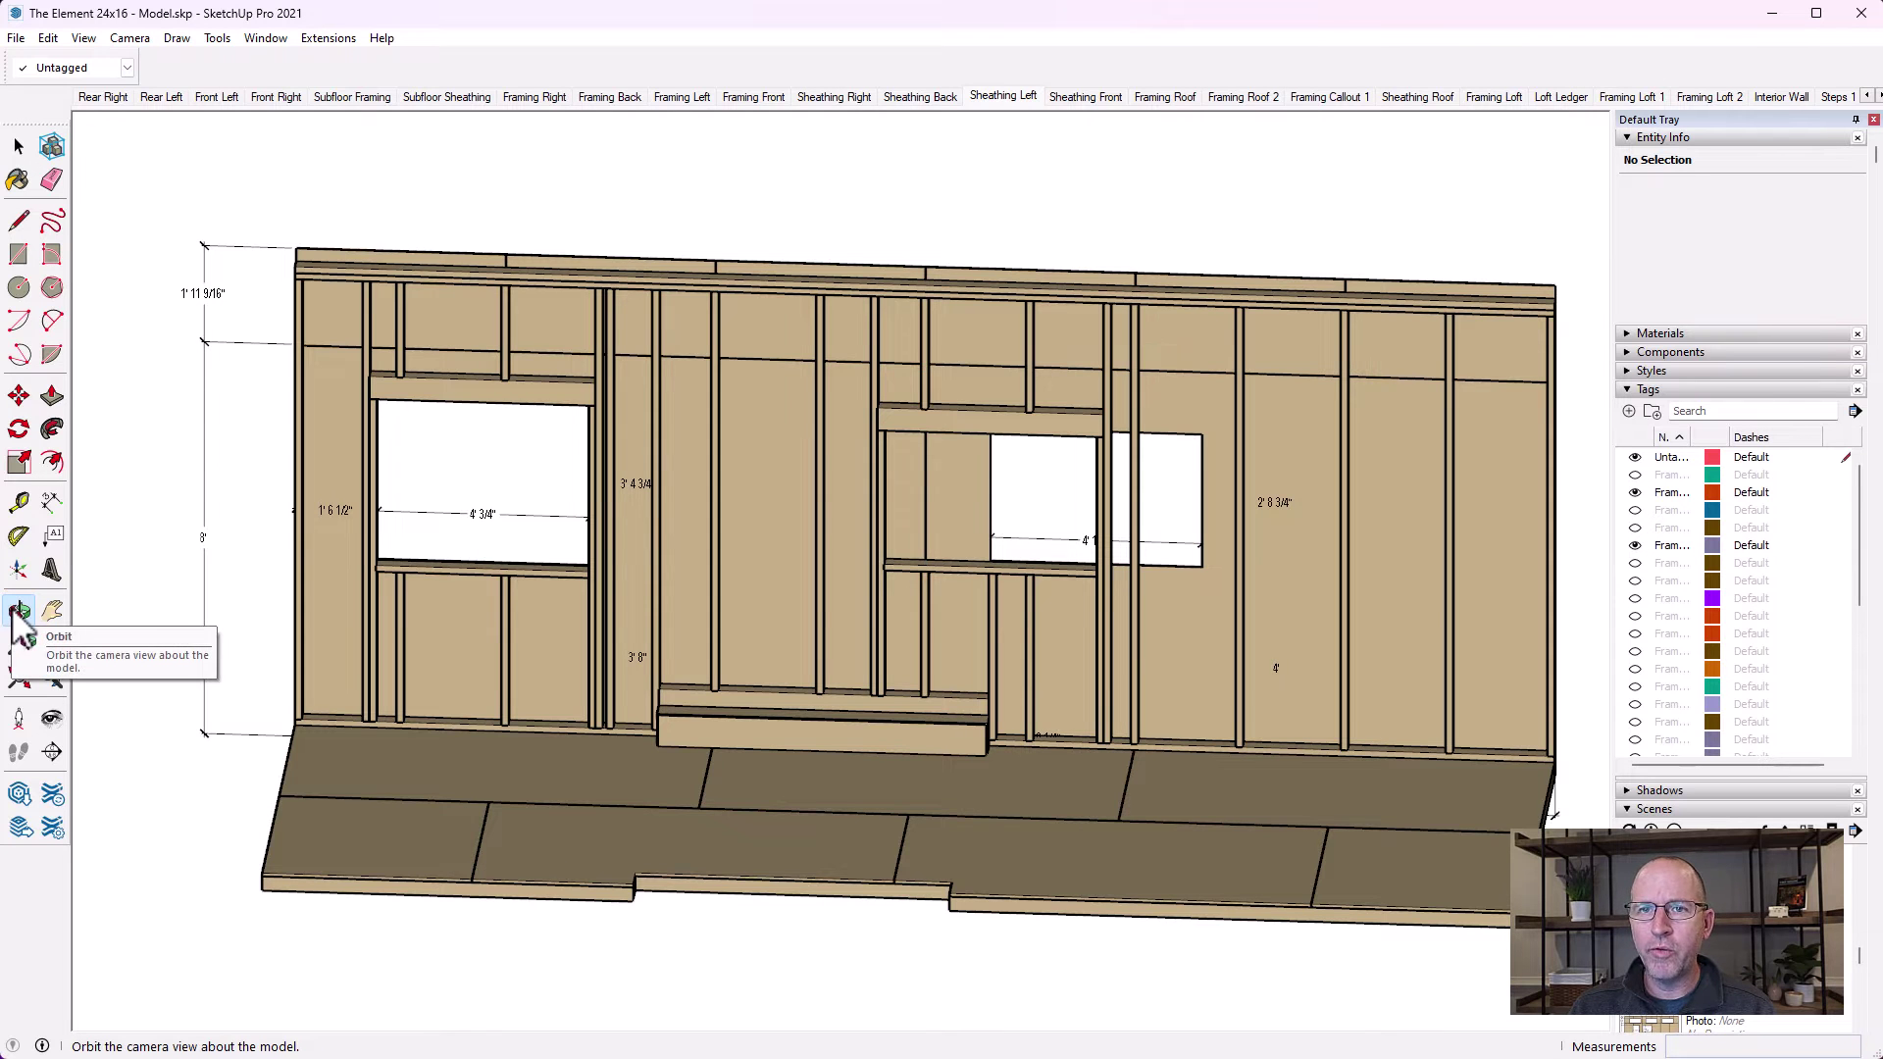
pyautogui.click(19, 613)
pyautogui.moveTo(1009, 550); pyautogui.dragTo(1098, 530)
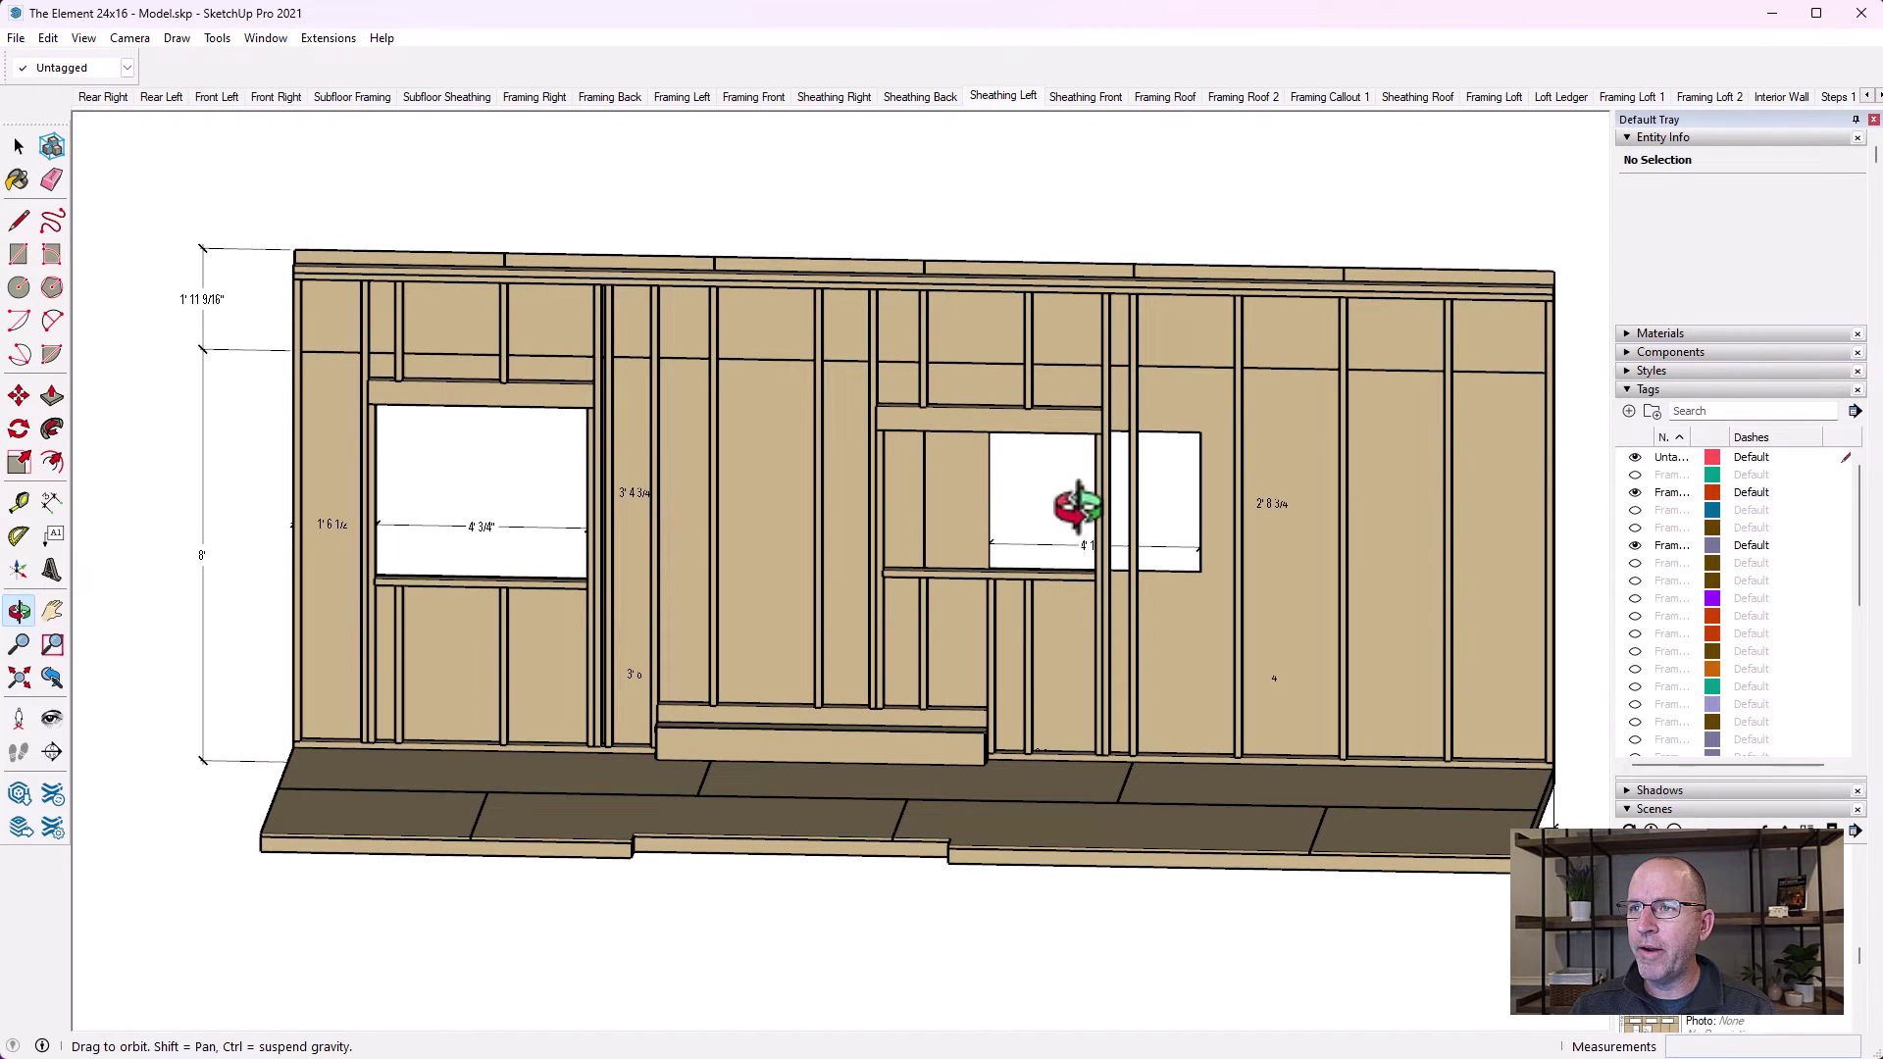
pyautogui.moveTo(497, 524); pyautogui.dragTo(559, 525)
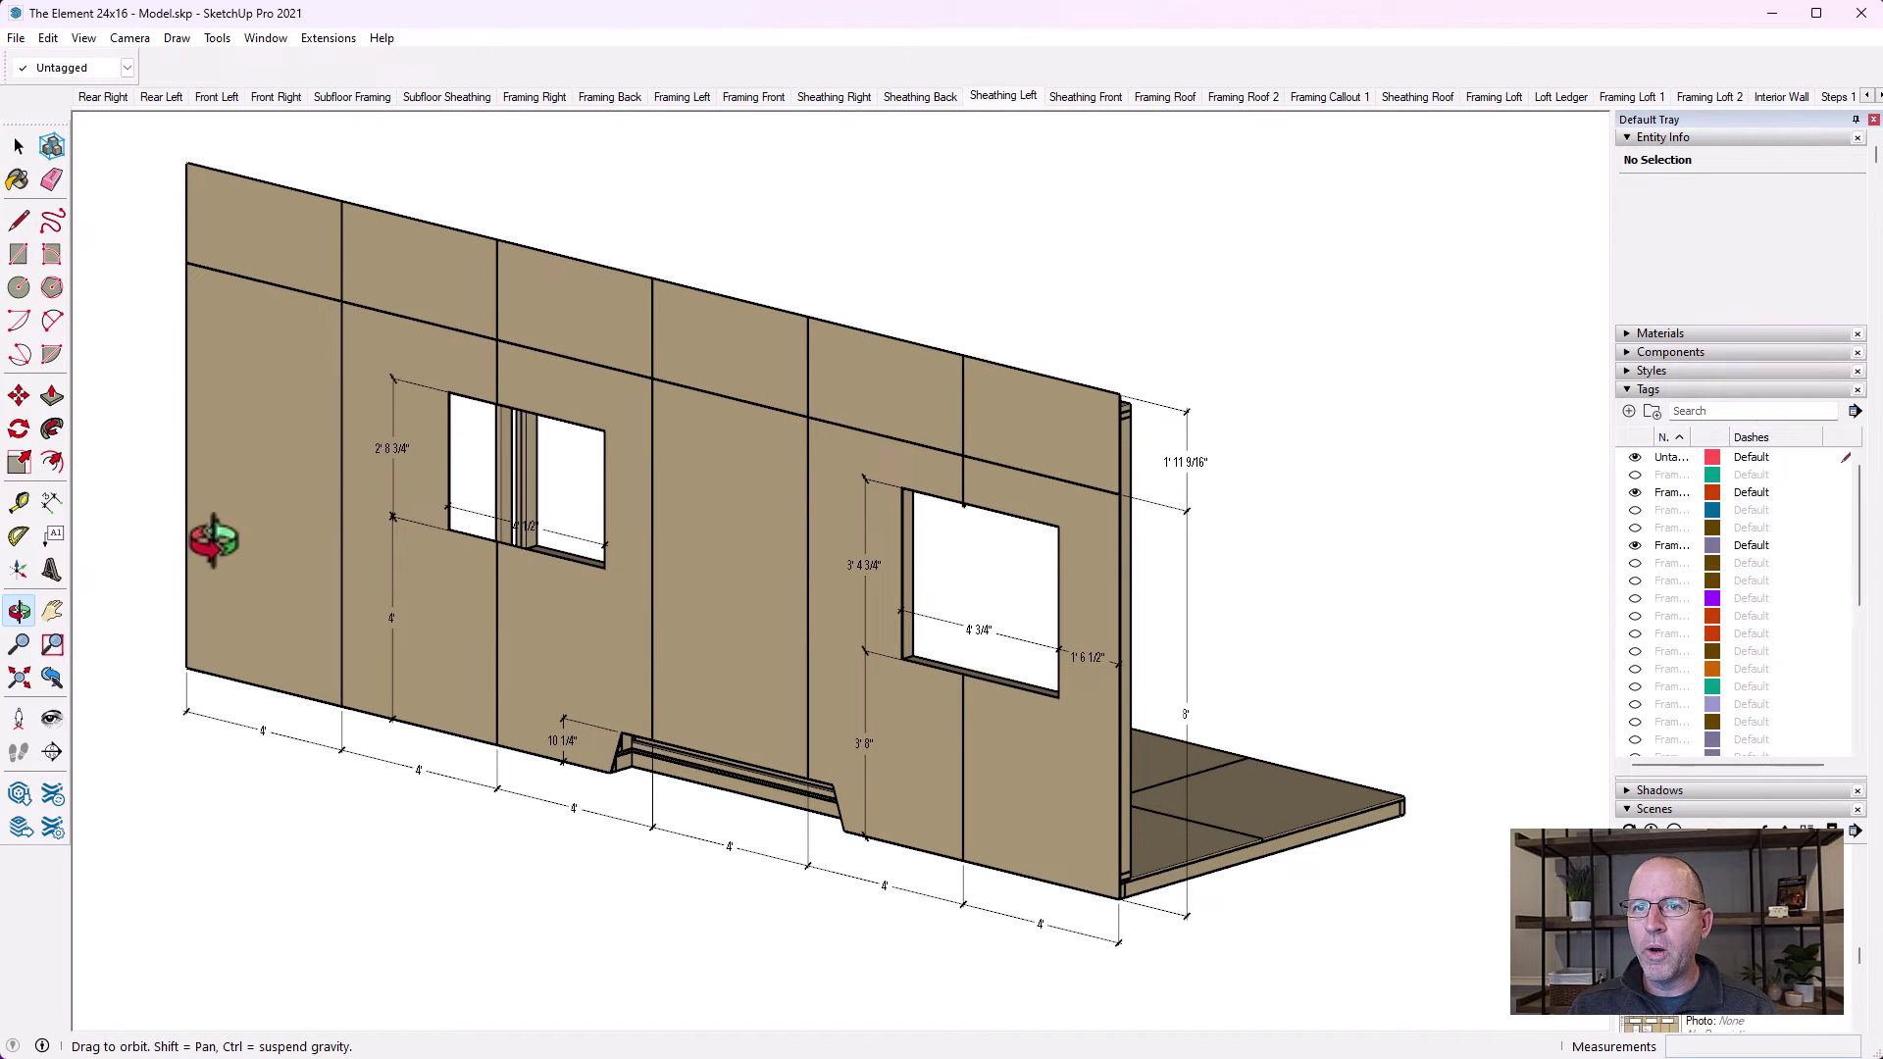
# Delete the second lower sheathing panel, which contains one part of the old window cutout
pyautogui.click(52, 611)
pyautogui.moveTo(441, 637); pyautogui.dragTo(785, 533)
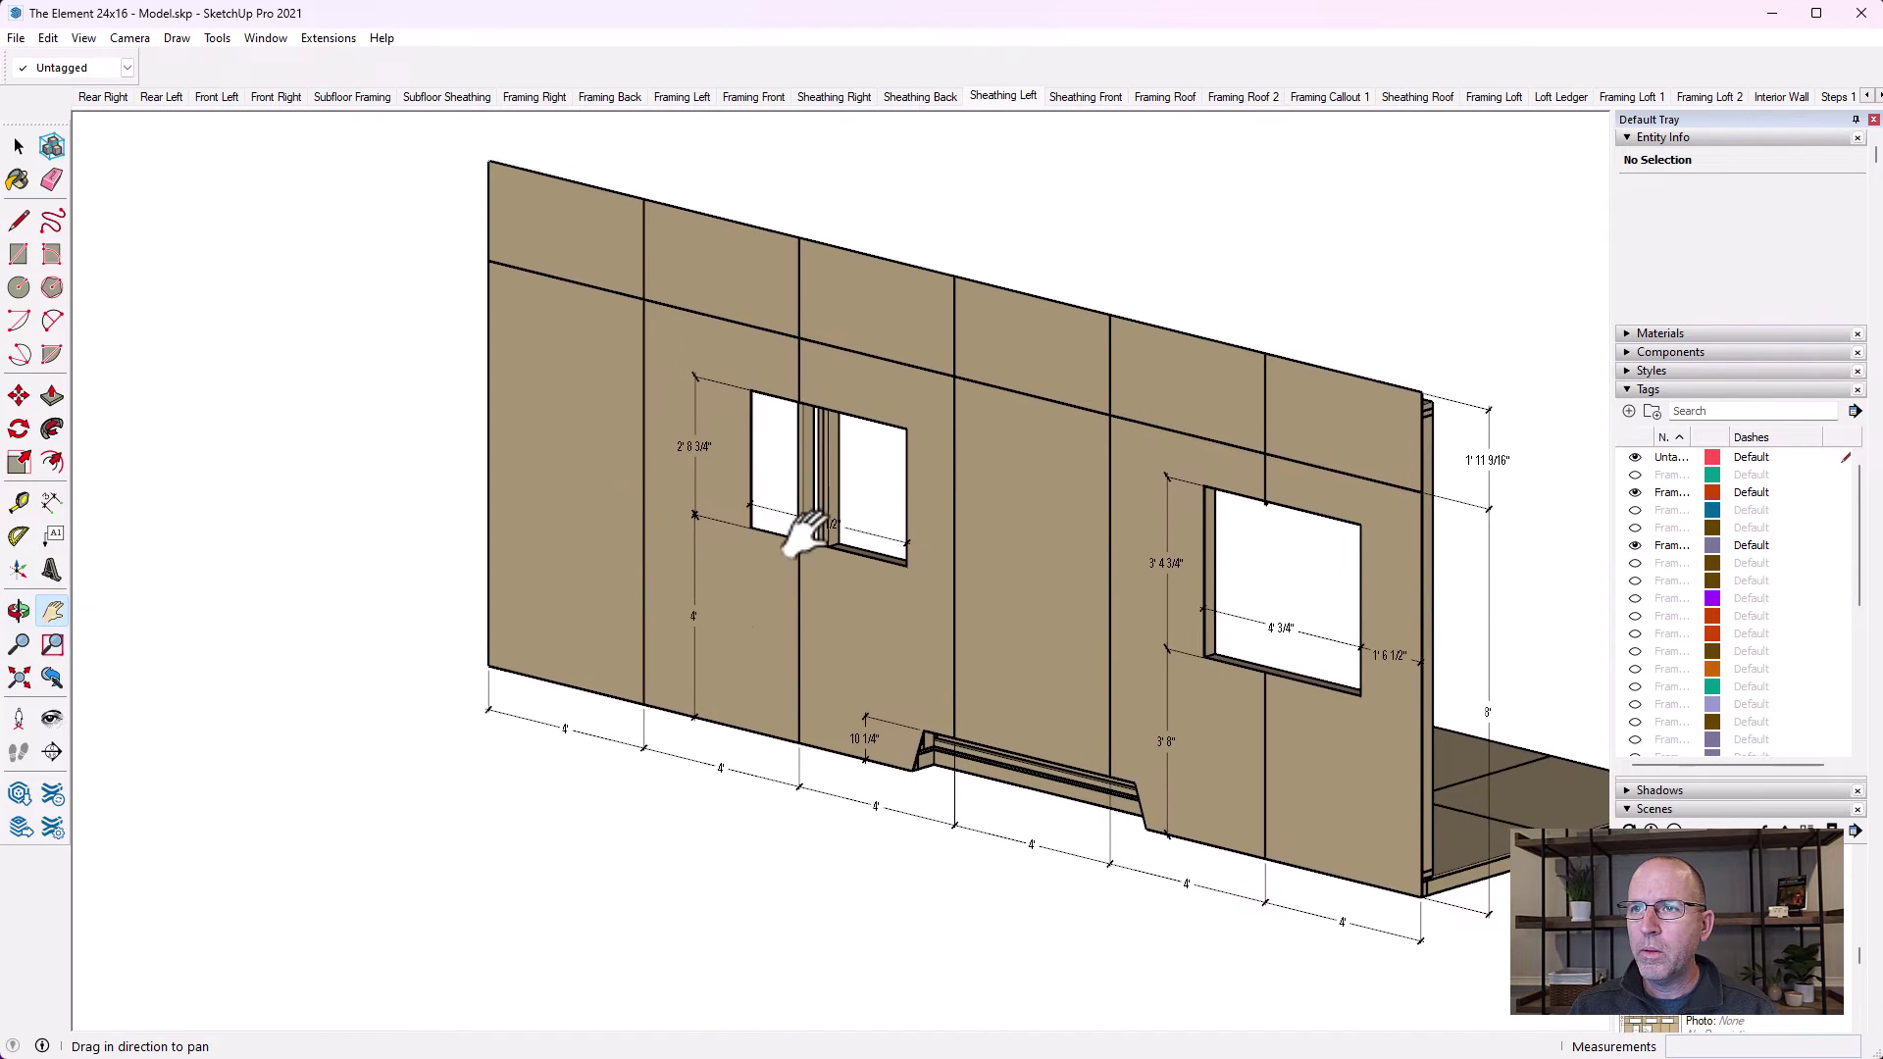
pyautogui.scroll(4, 780, 525)
pyautogui.scroll(2, 775, 519)
pyautogui.scroll(-2, 549, 333)
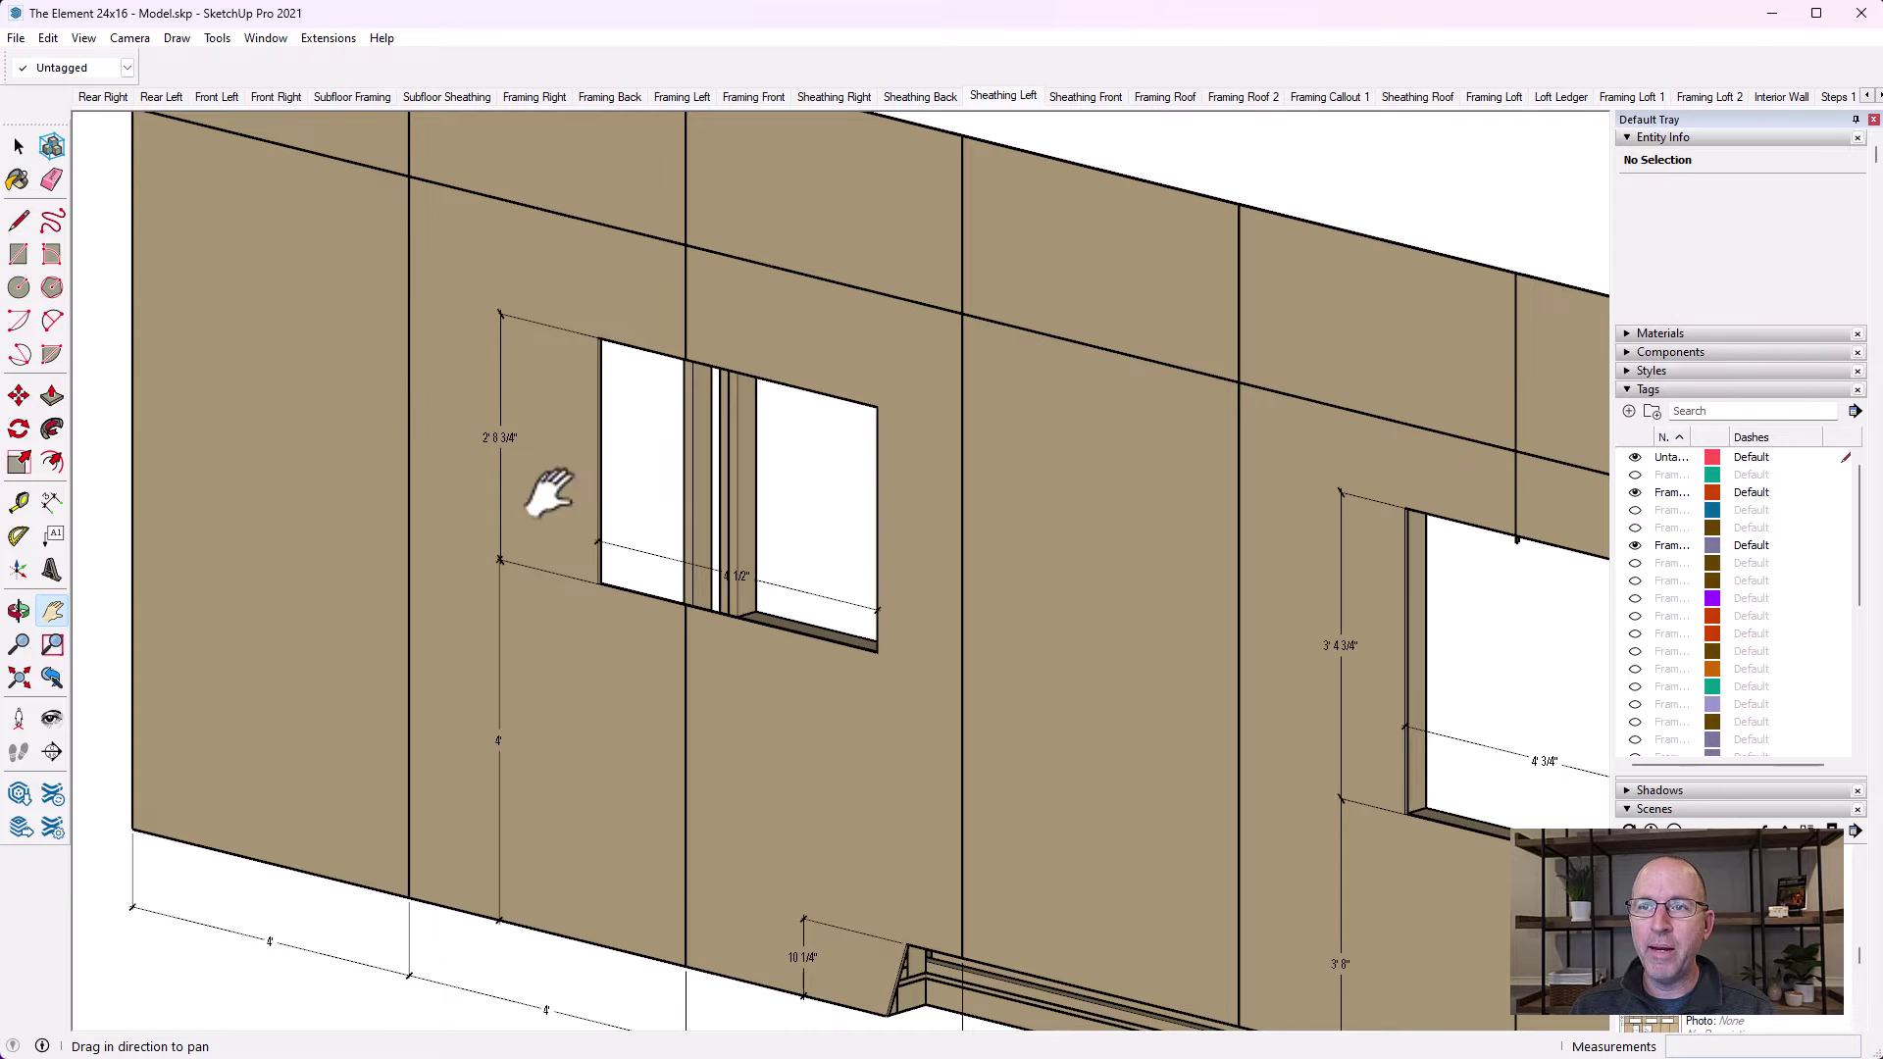
pyautogui.click(18, 145)
pyautogui.click(292, 390)
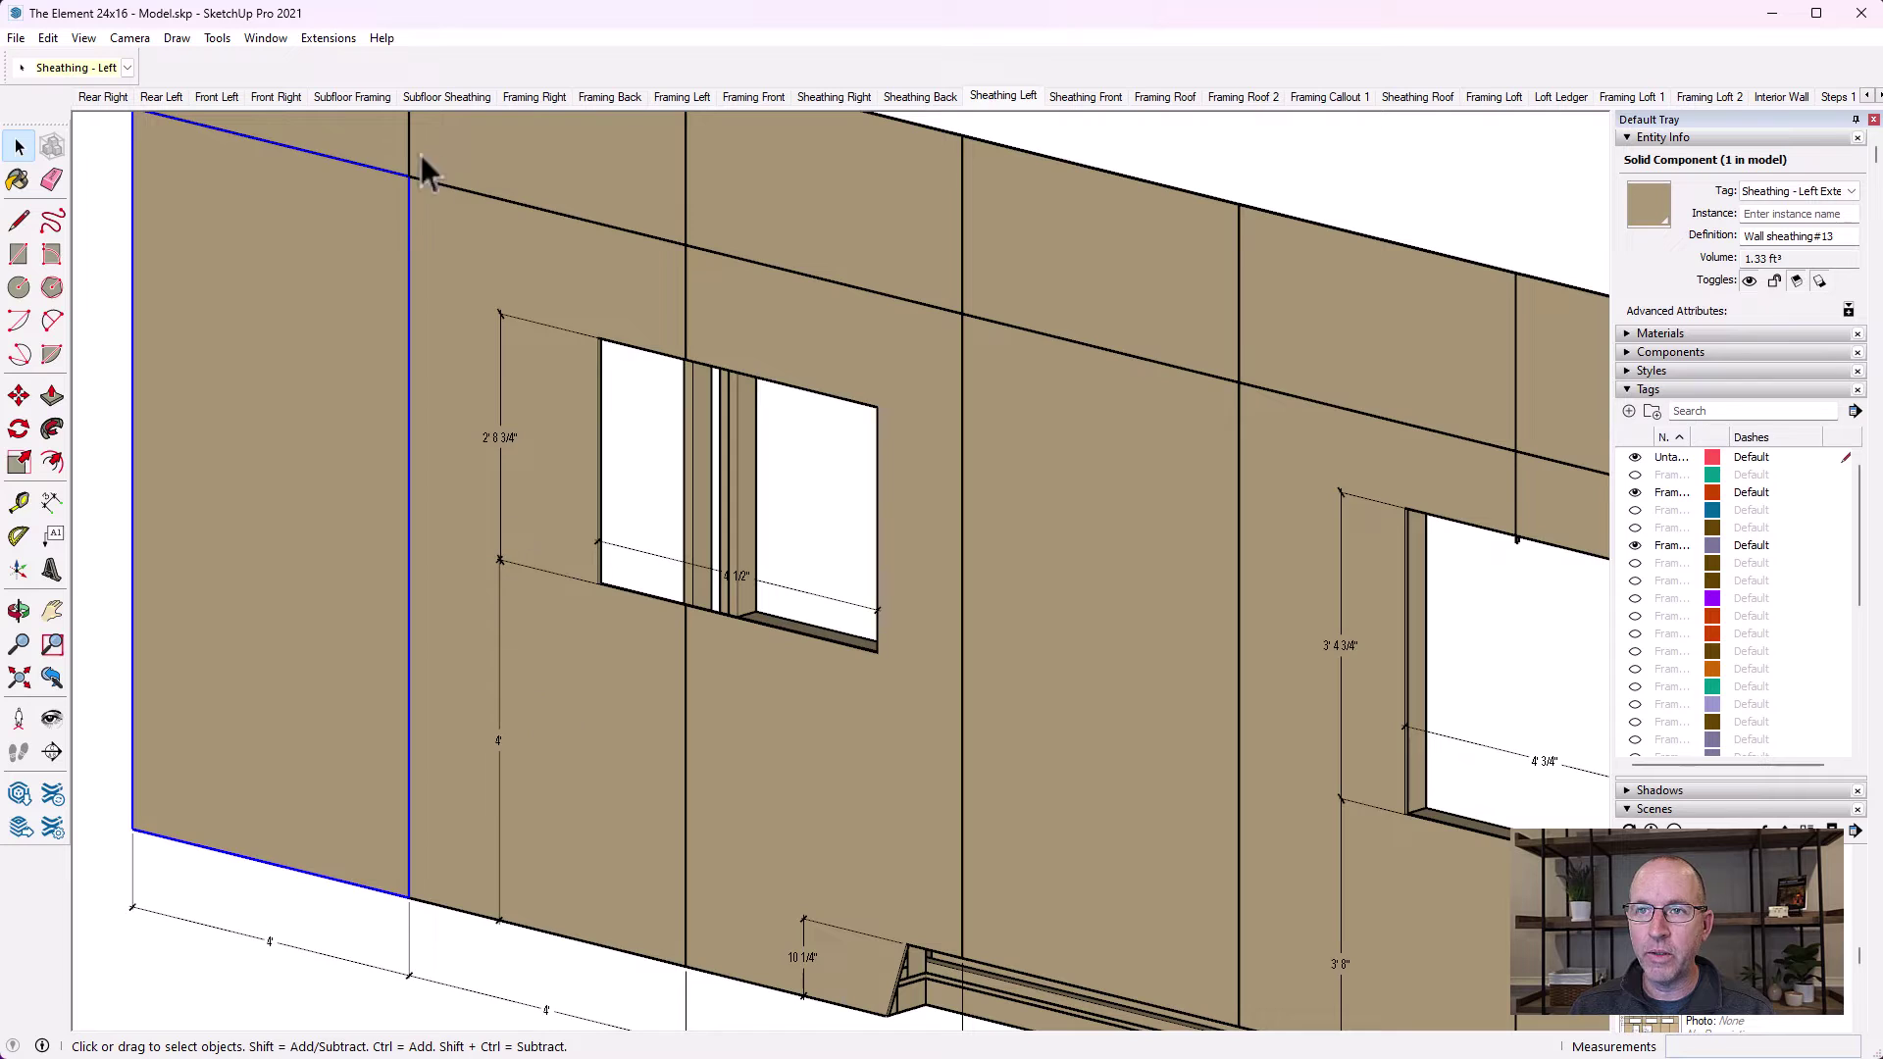
pyautogui.click(475, 231)
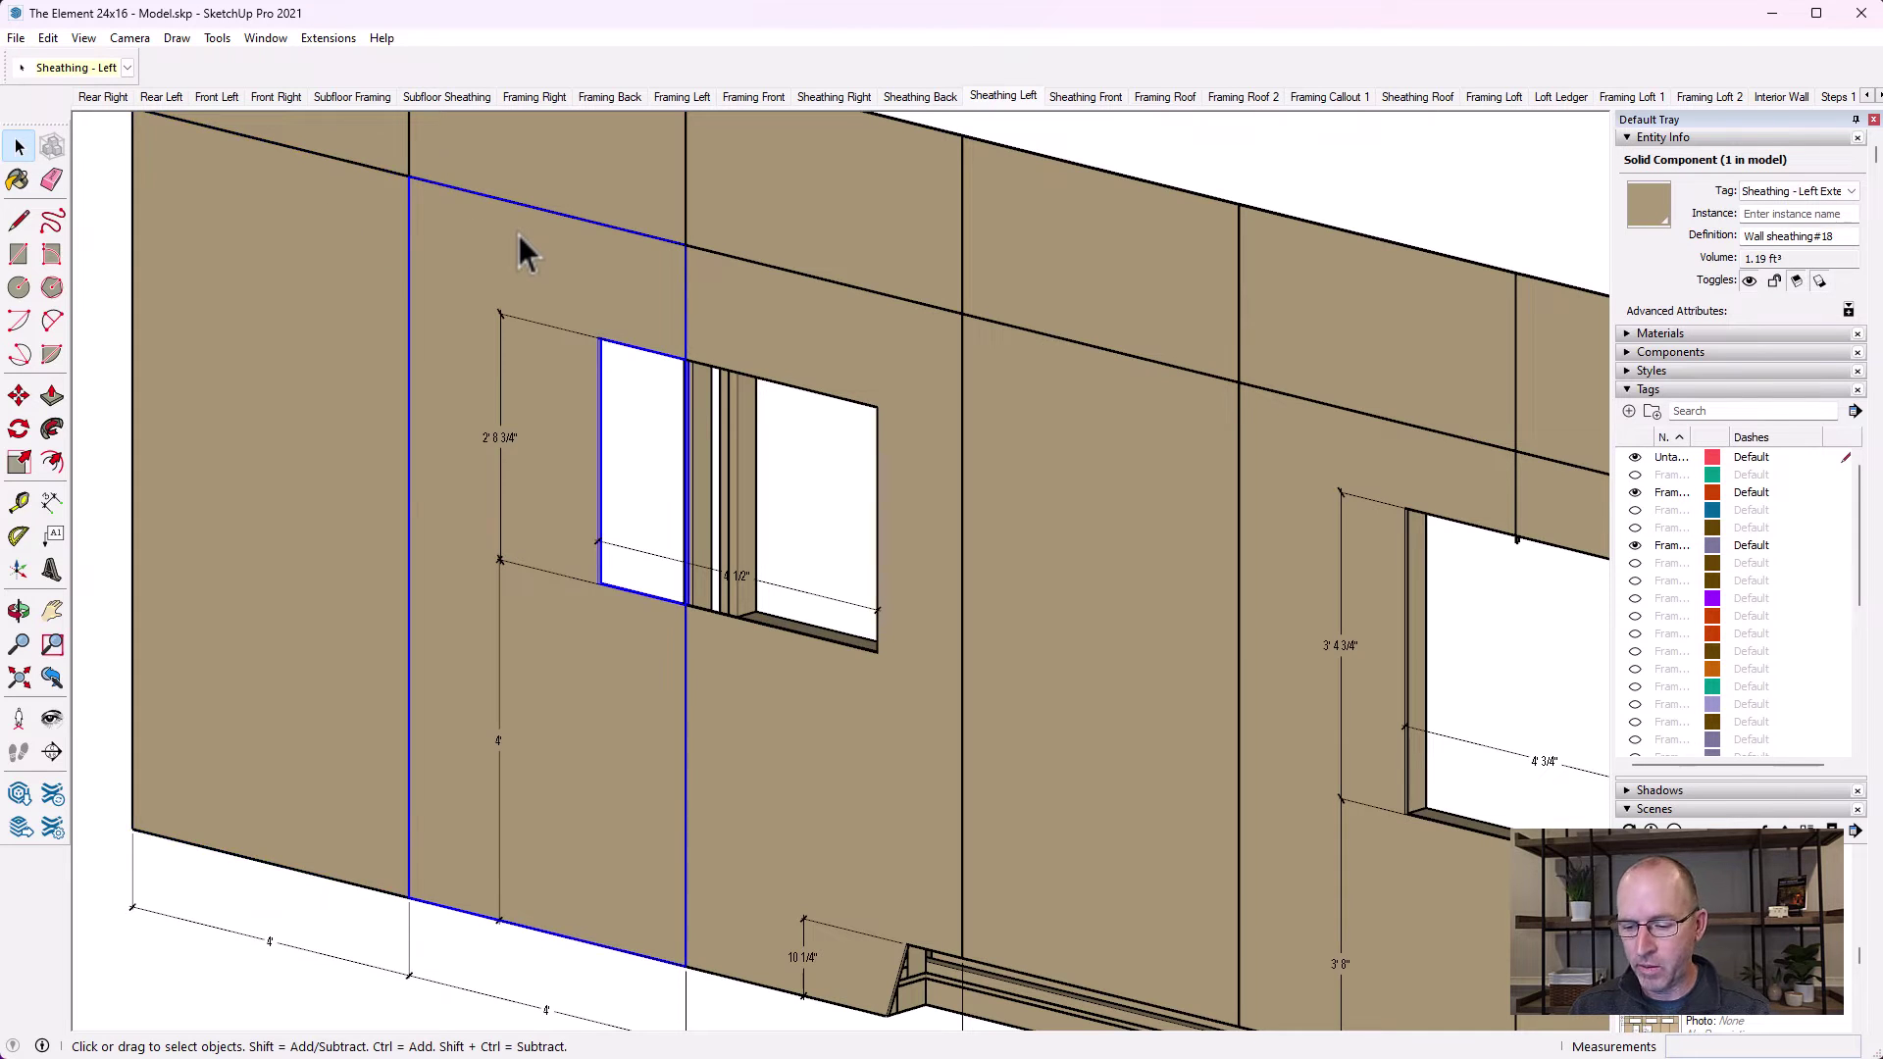
pyautogui.press('Delete')
# Copy the solid end sheathing panel and place the copy against it, filling the gap of the deleted panel
pyautogui.click(233, 252)
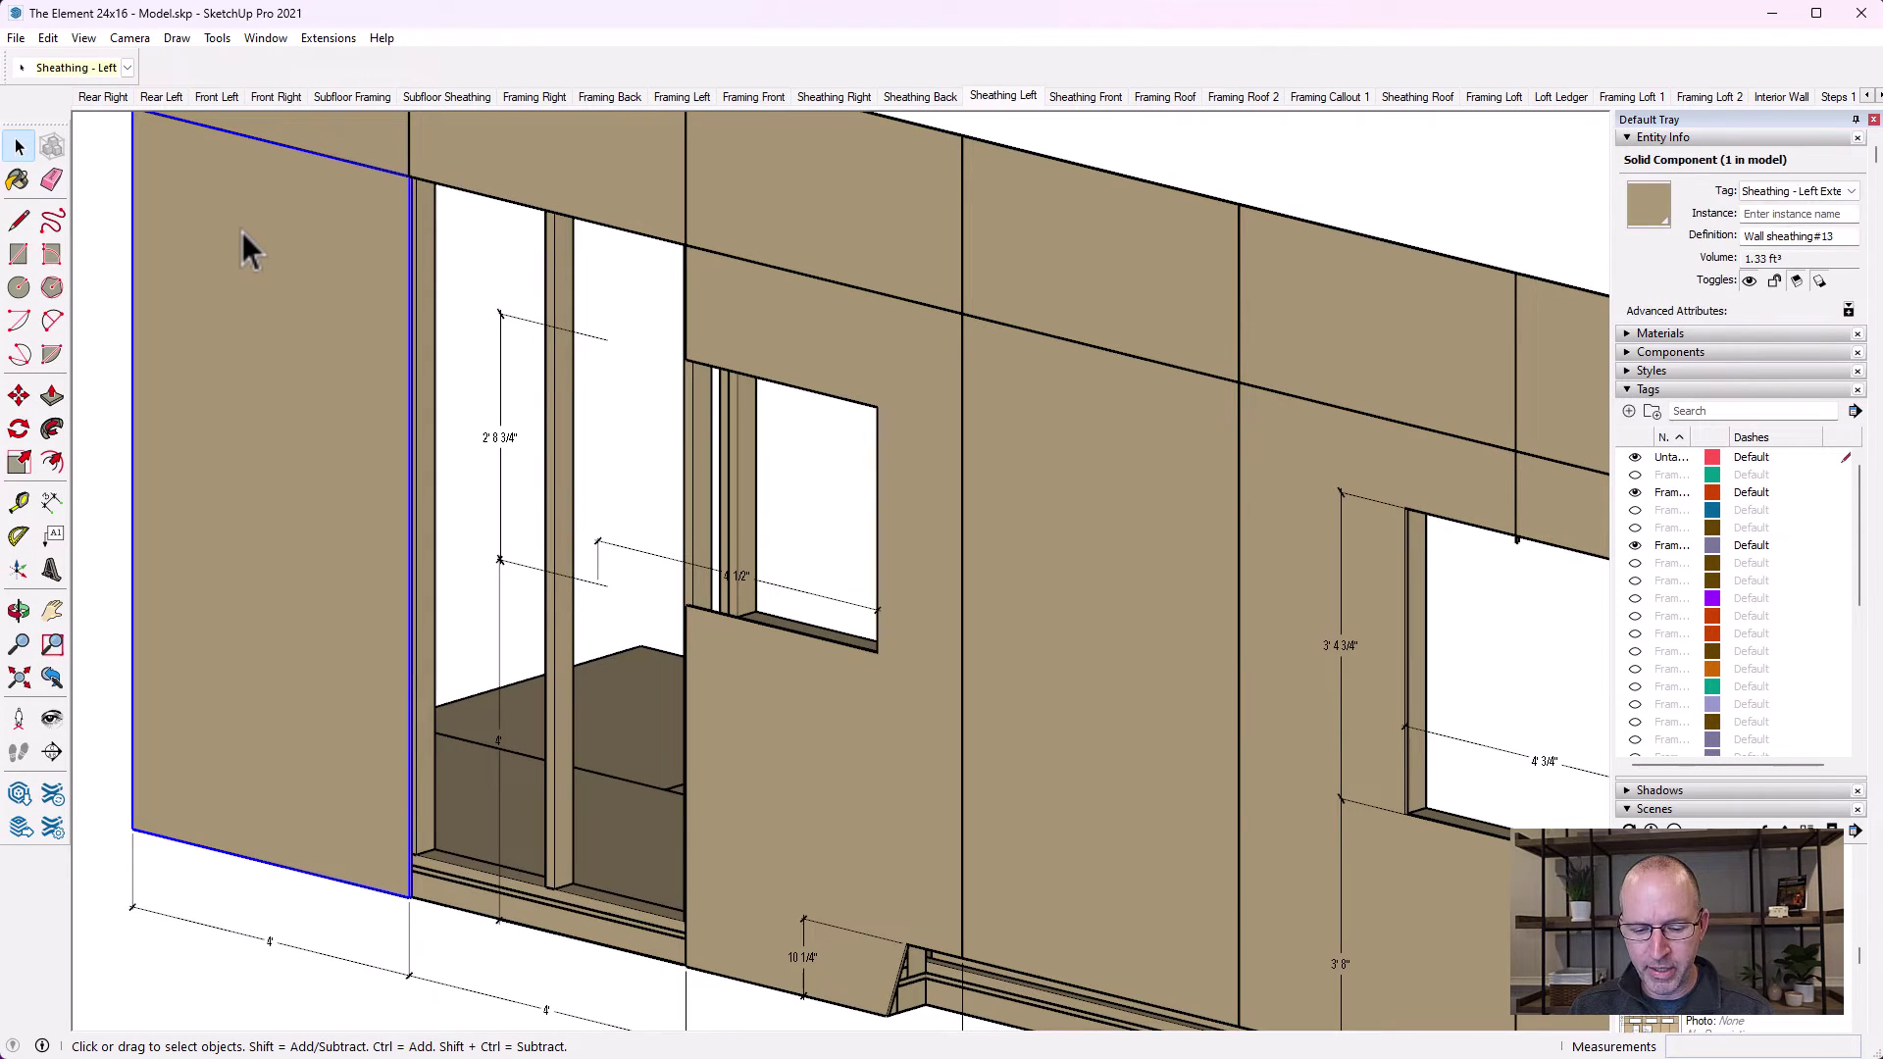
pyautogui.hotkey('ctrl', 'c')
pyautogui.hotkey('ctrl', 'v')
pyautogui.scroll(5, 407, 219)
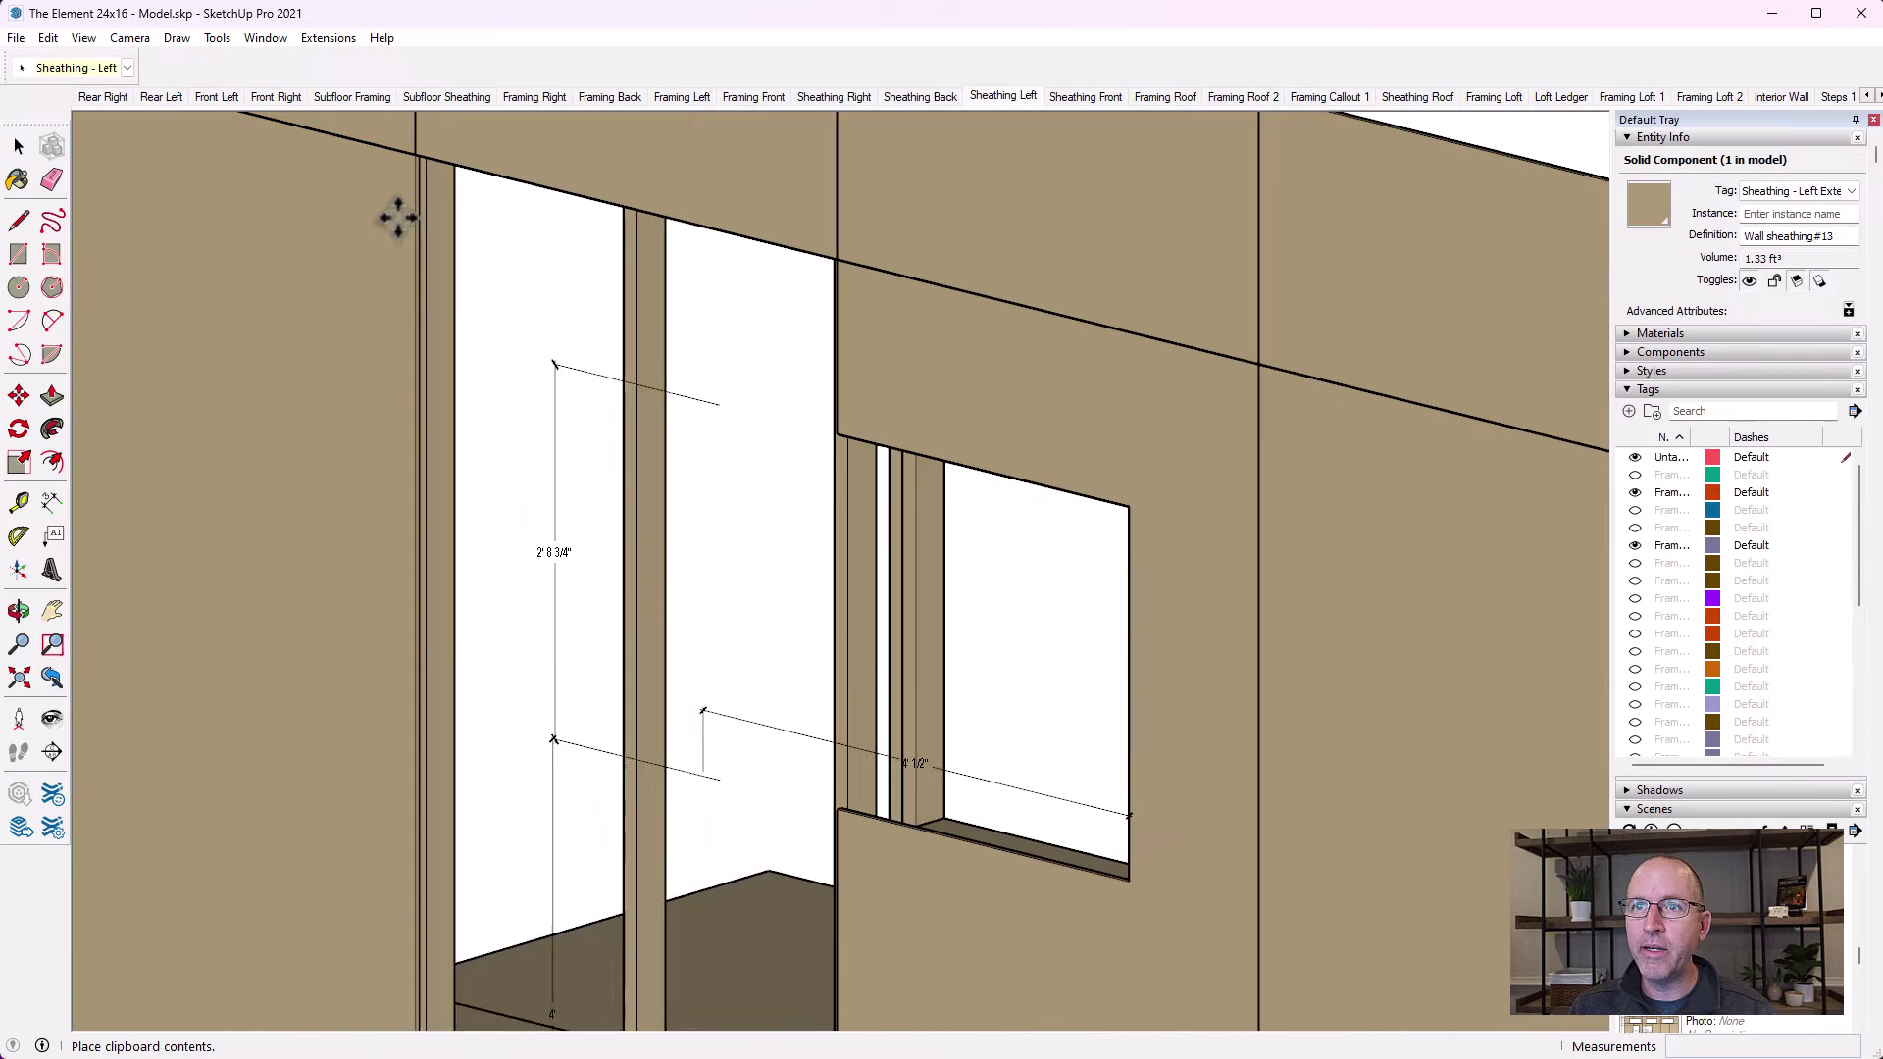
pyautogui.click(429, 167)
pyautogui.press('m')
pyautogui.scroll(-5, 496, 370)
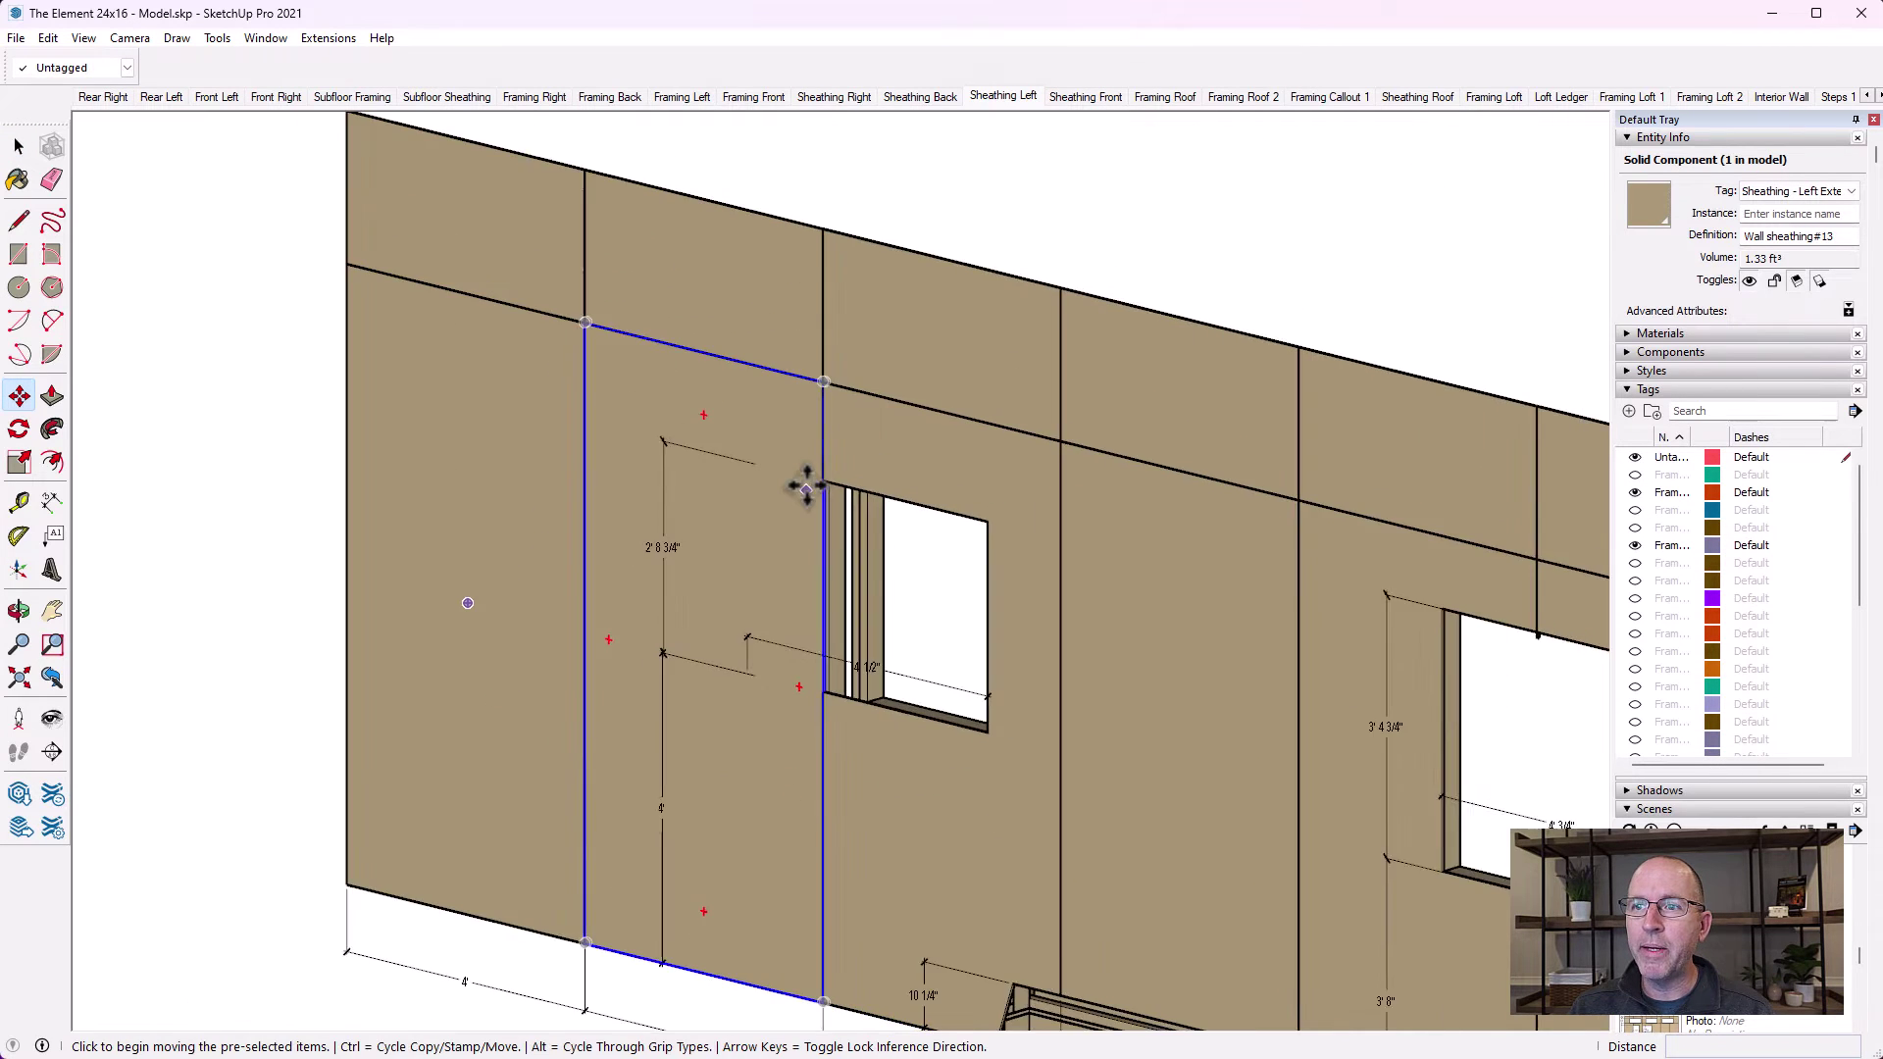
# Delete the height, sill height and width dimensions of the old window opening from the sheathing
pyautogui.click(19, 611)
pyautogui.moveTo(627, 686); pyautogui.dragTo(1070, 660)
pyautogui.click(18, 146)
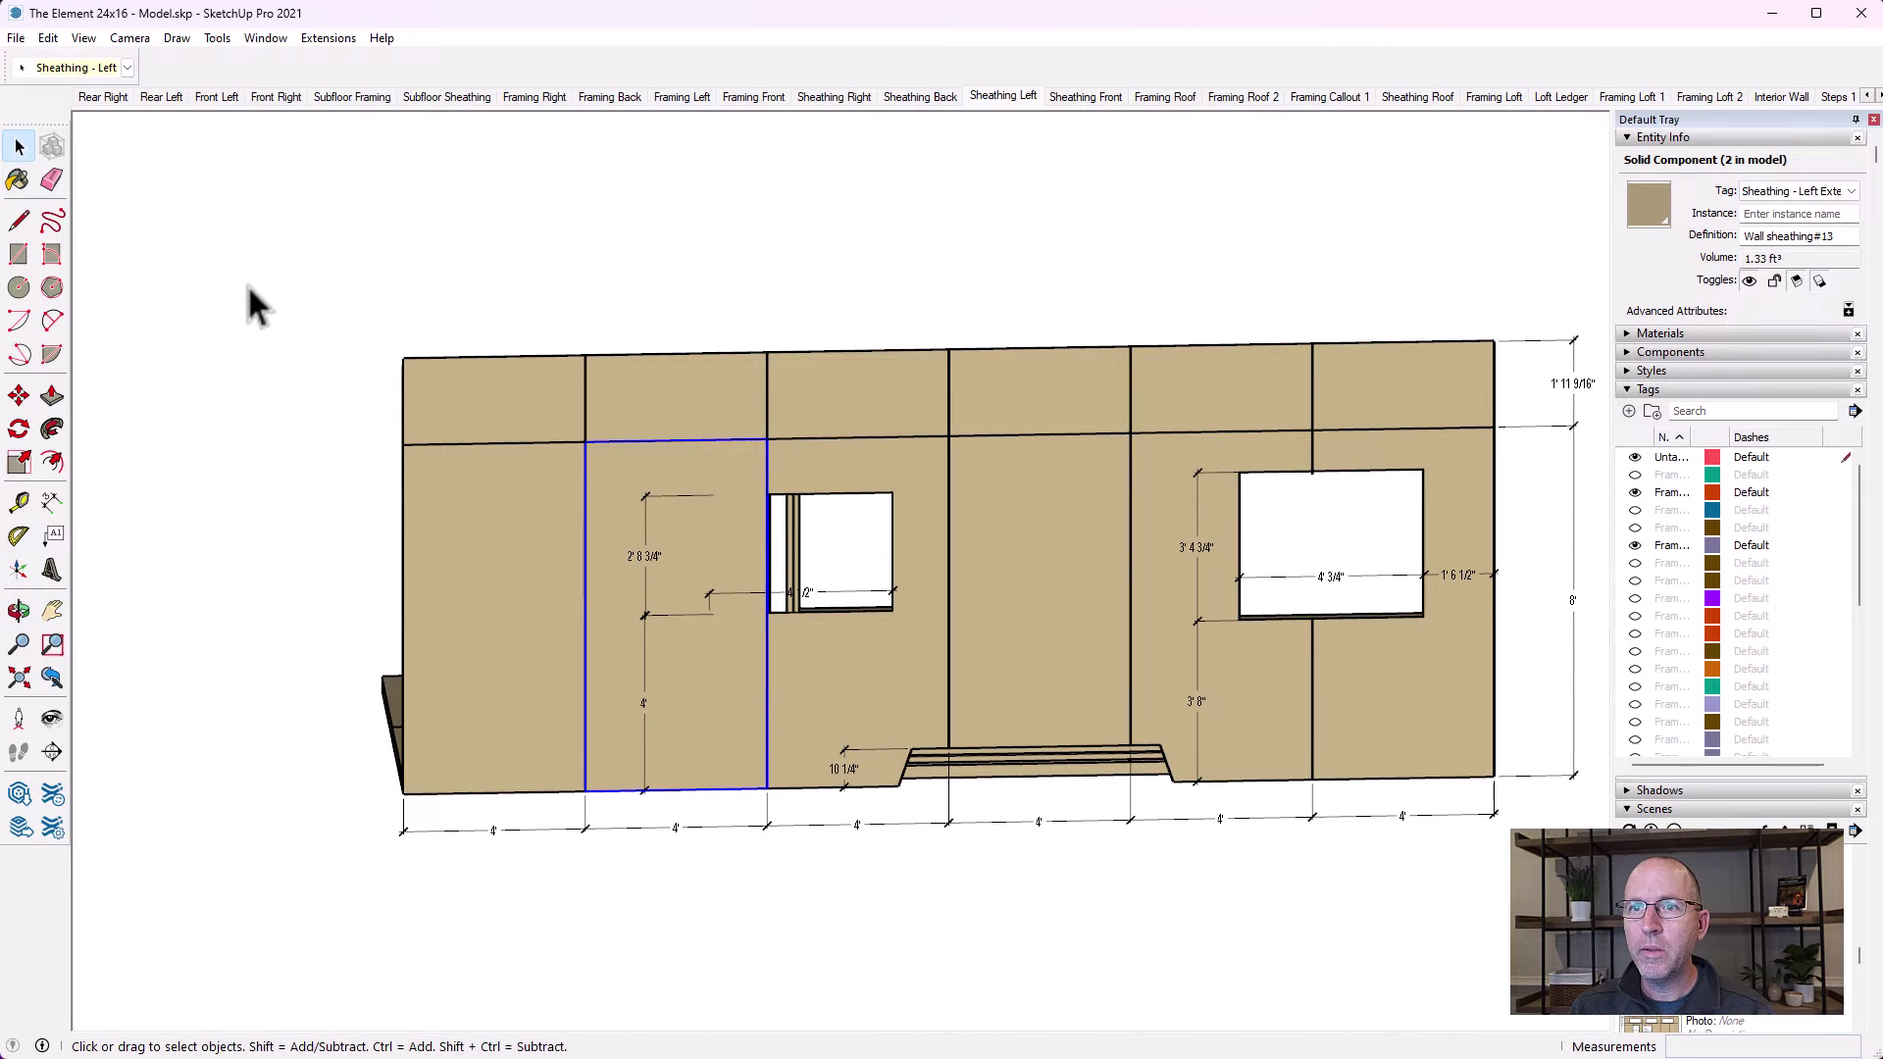
pyautogui.click(252, 303)
pyautogui.click(649, 555)
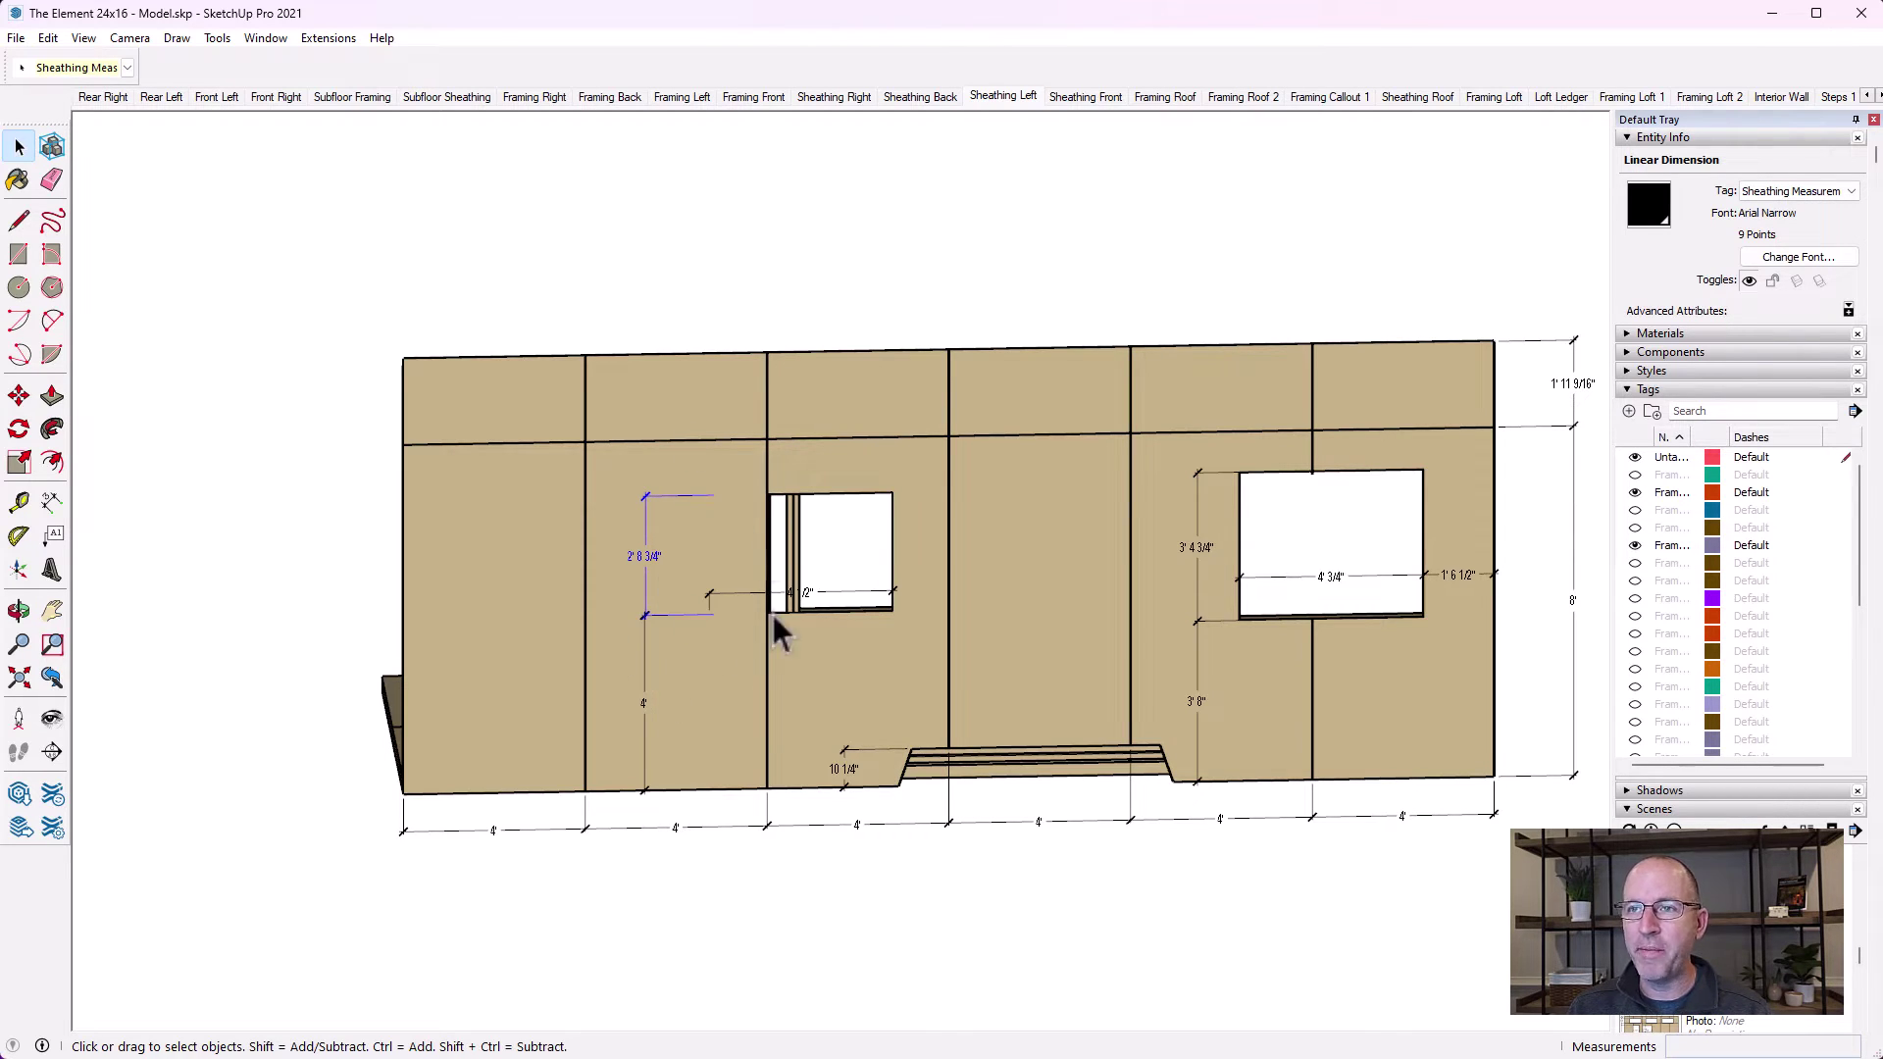
pyautogui.click(21, 148)
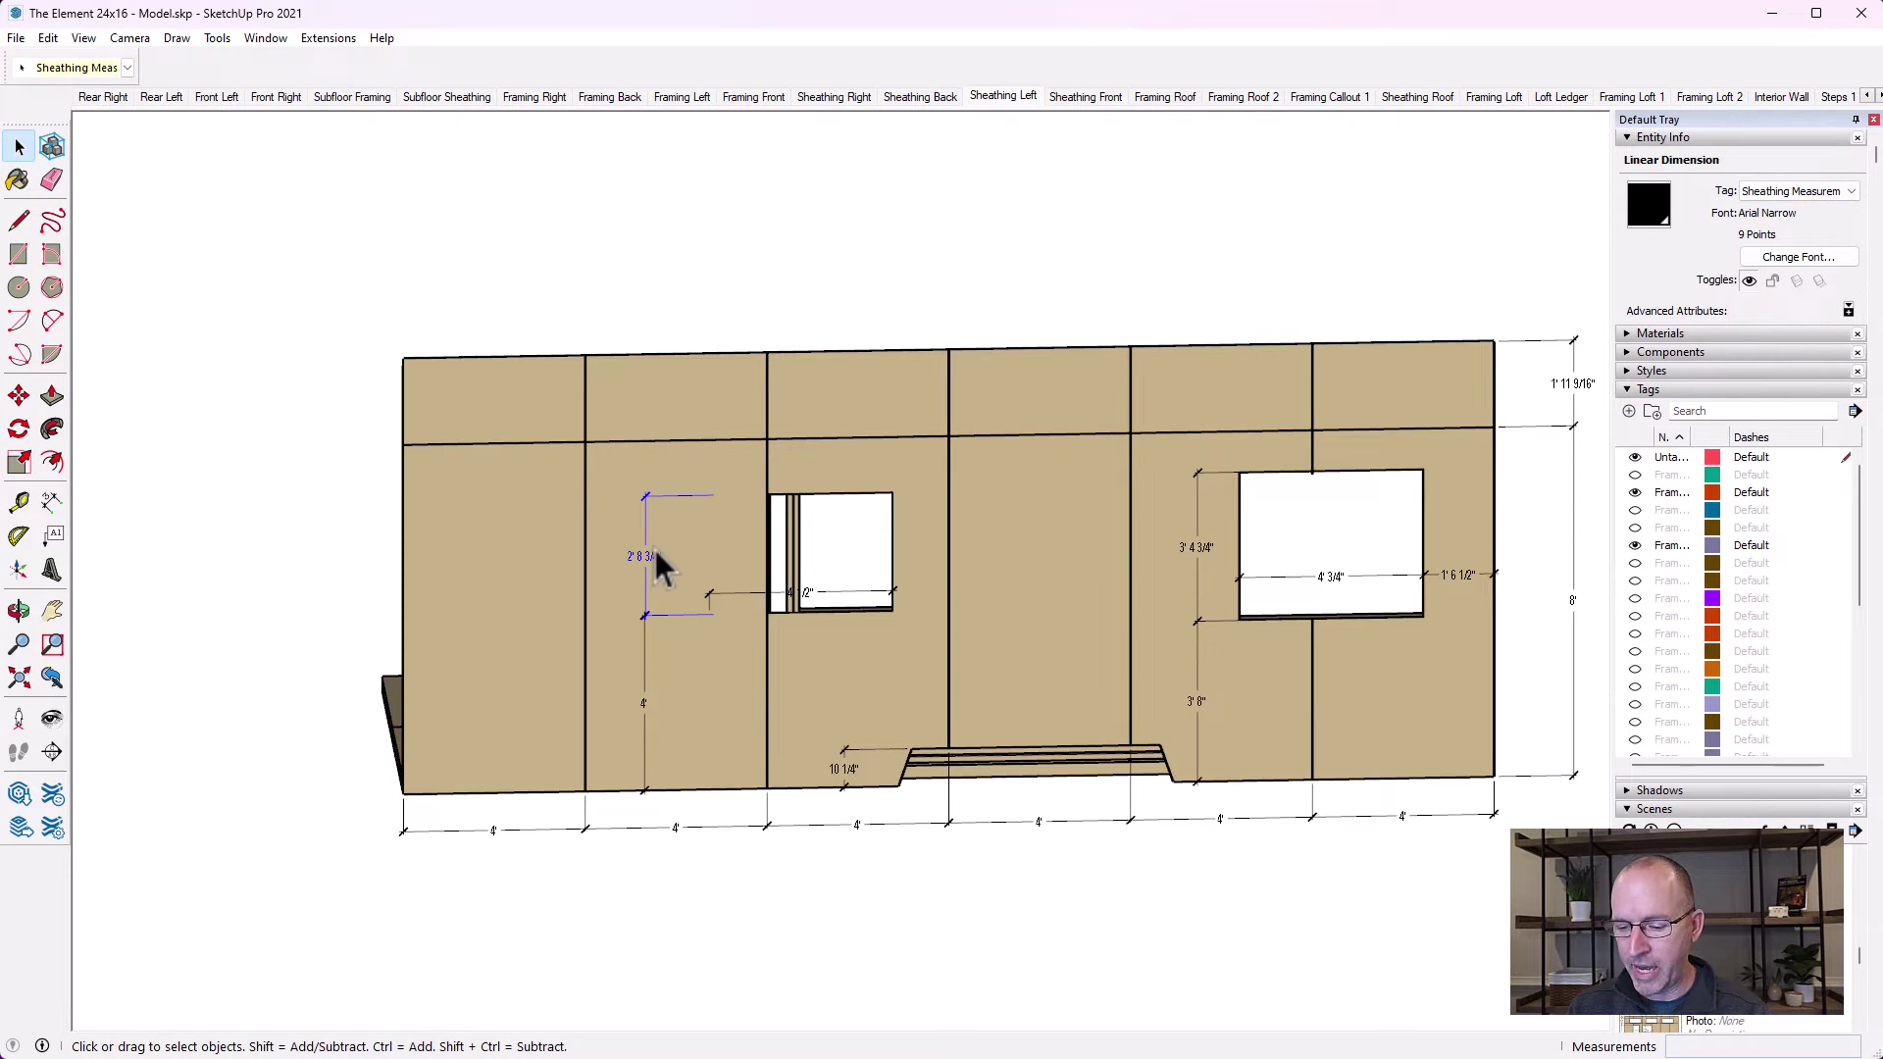
pyautogui.press('Delete')
pyautogui.click(645, 704)
pyautogui.press('Delete')
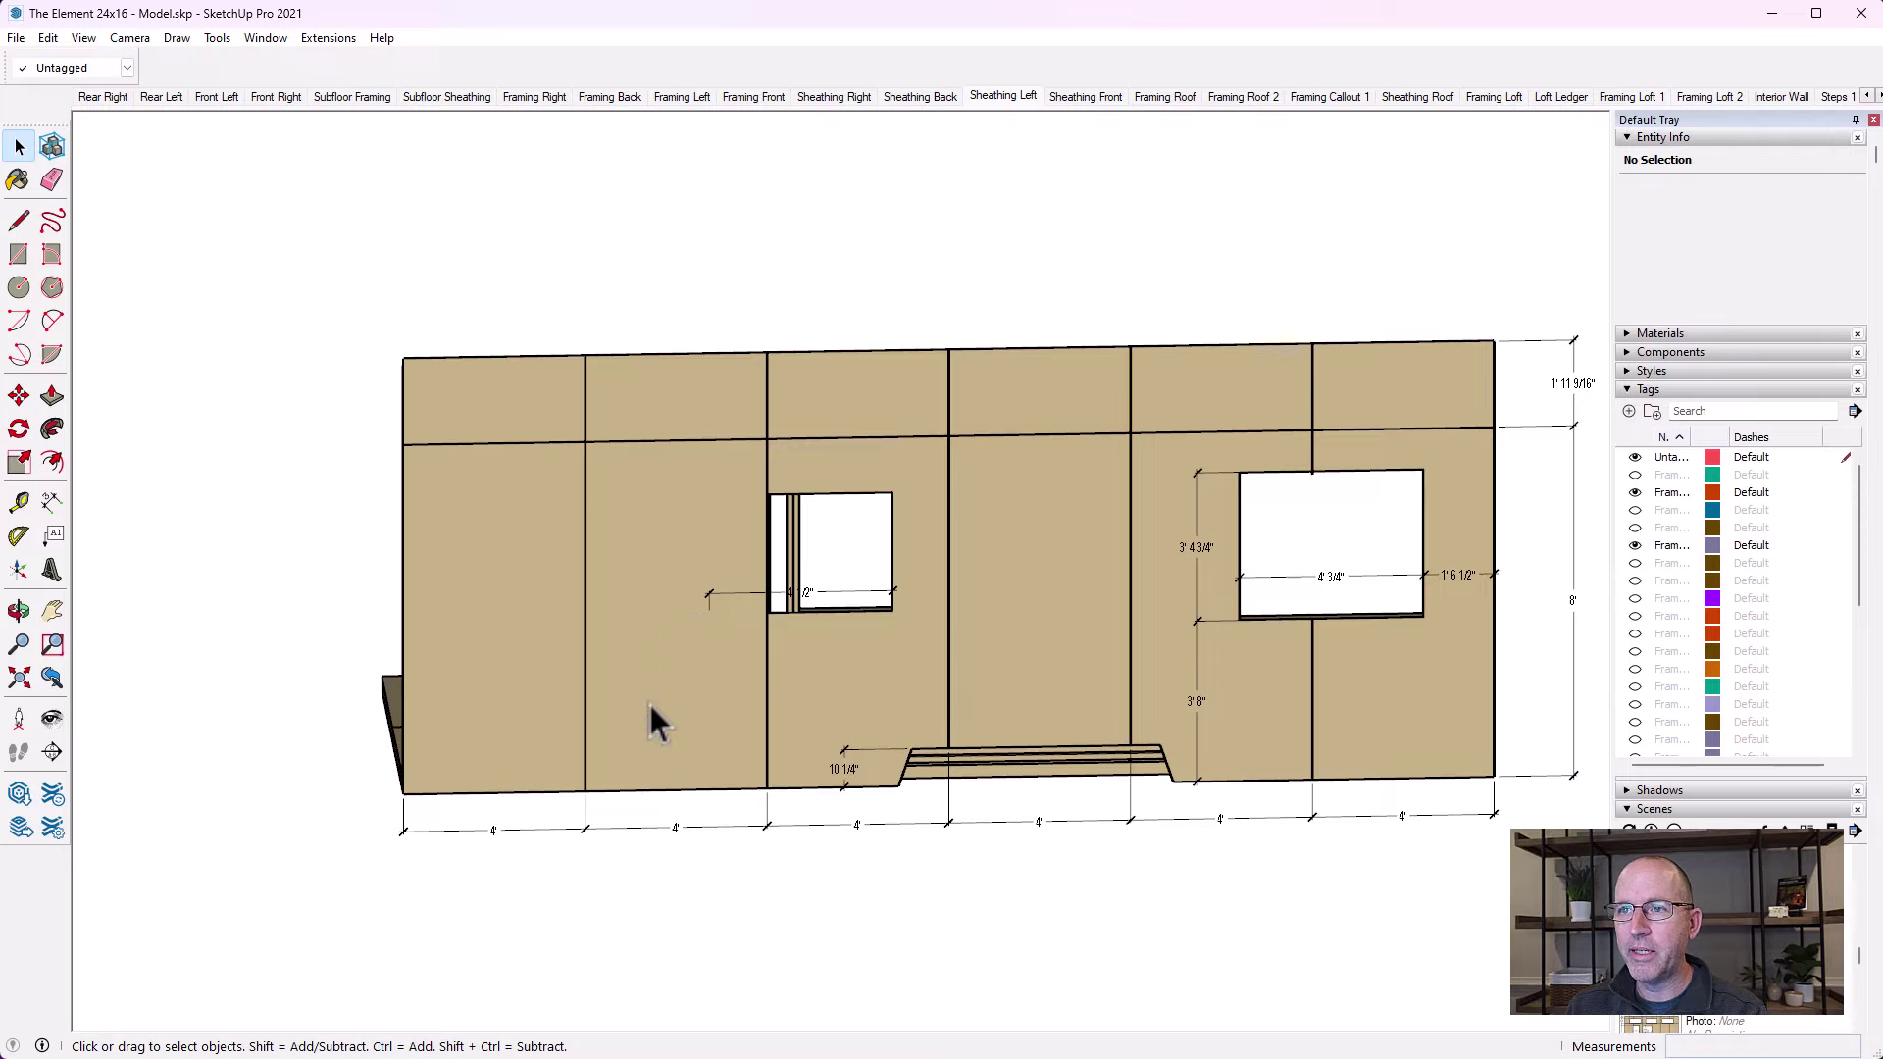
pyautogui.click(806, 596)
pyautogui.press('Delete')
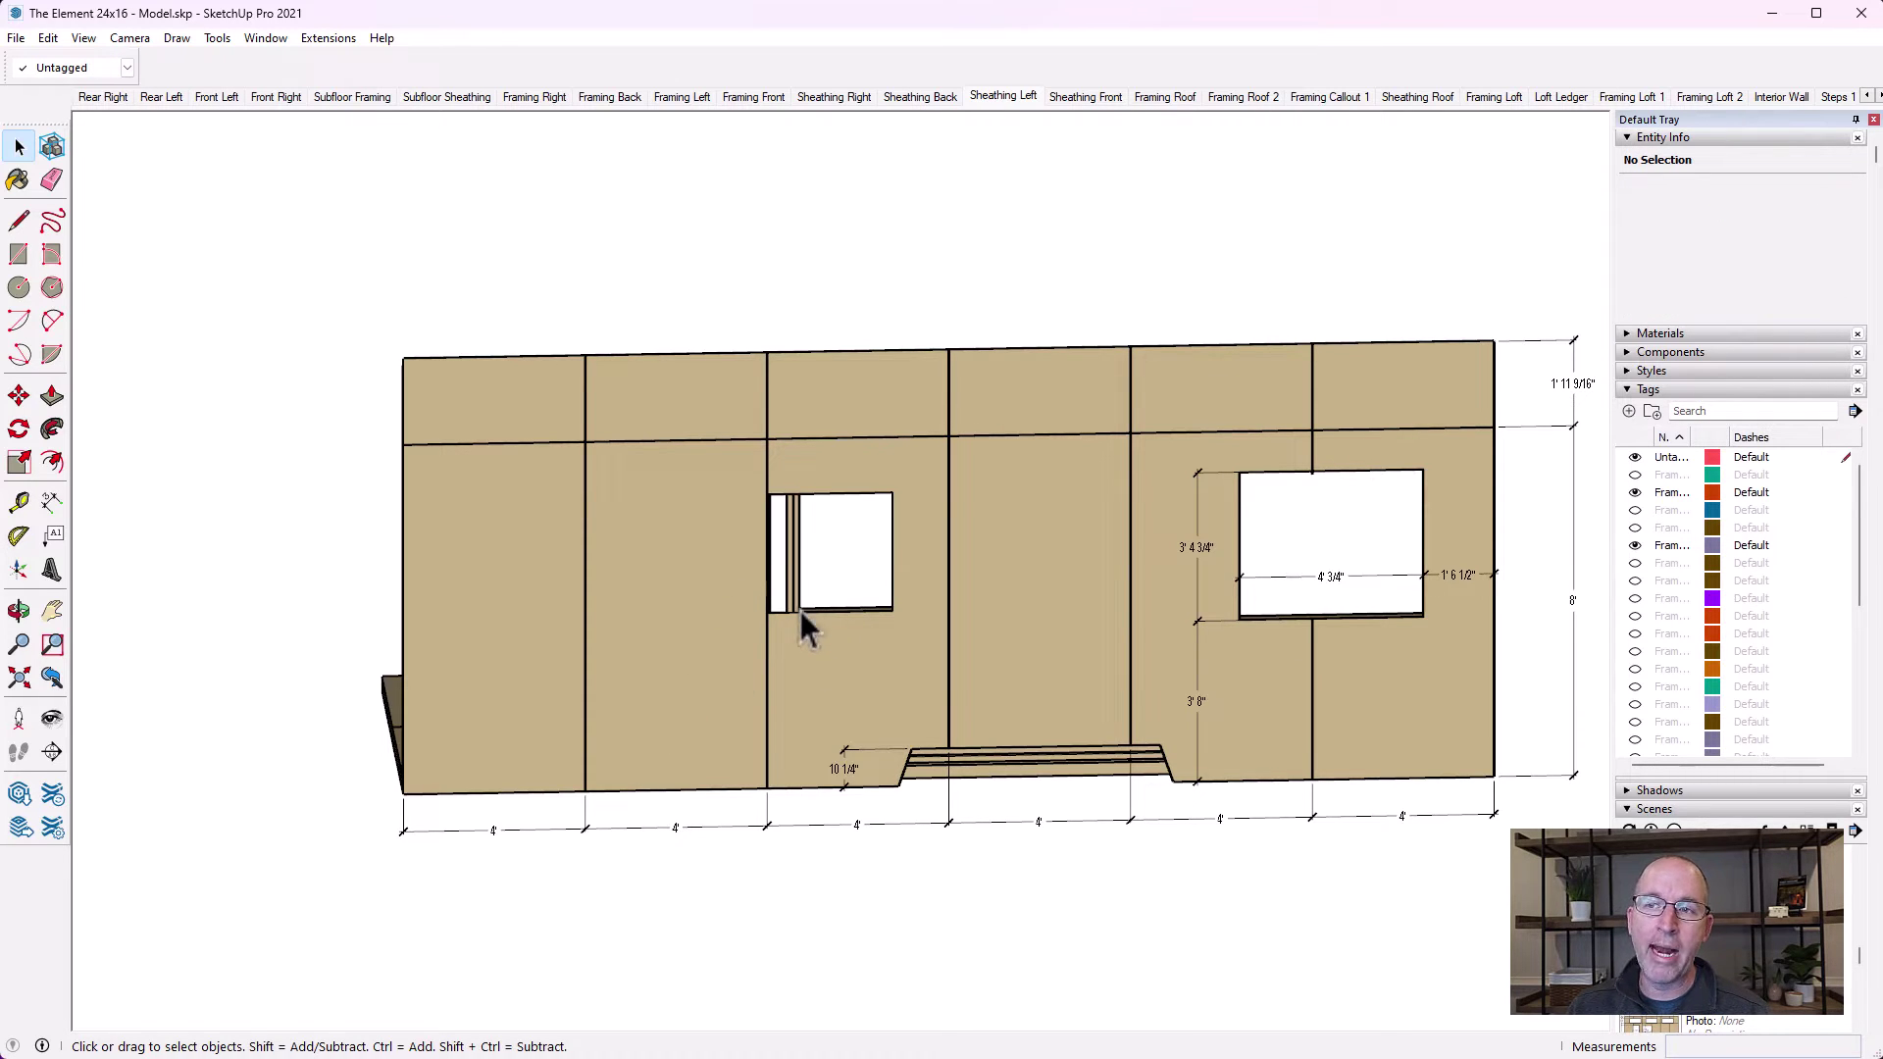
# Open the third lower sheathing panel, which contains the remaining part of the window cutout, for editing
pyautogui.click(18, 611)
pyautogui.moveTo(857, 580); pyautogui.dragTo(664, 706)
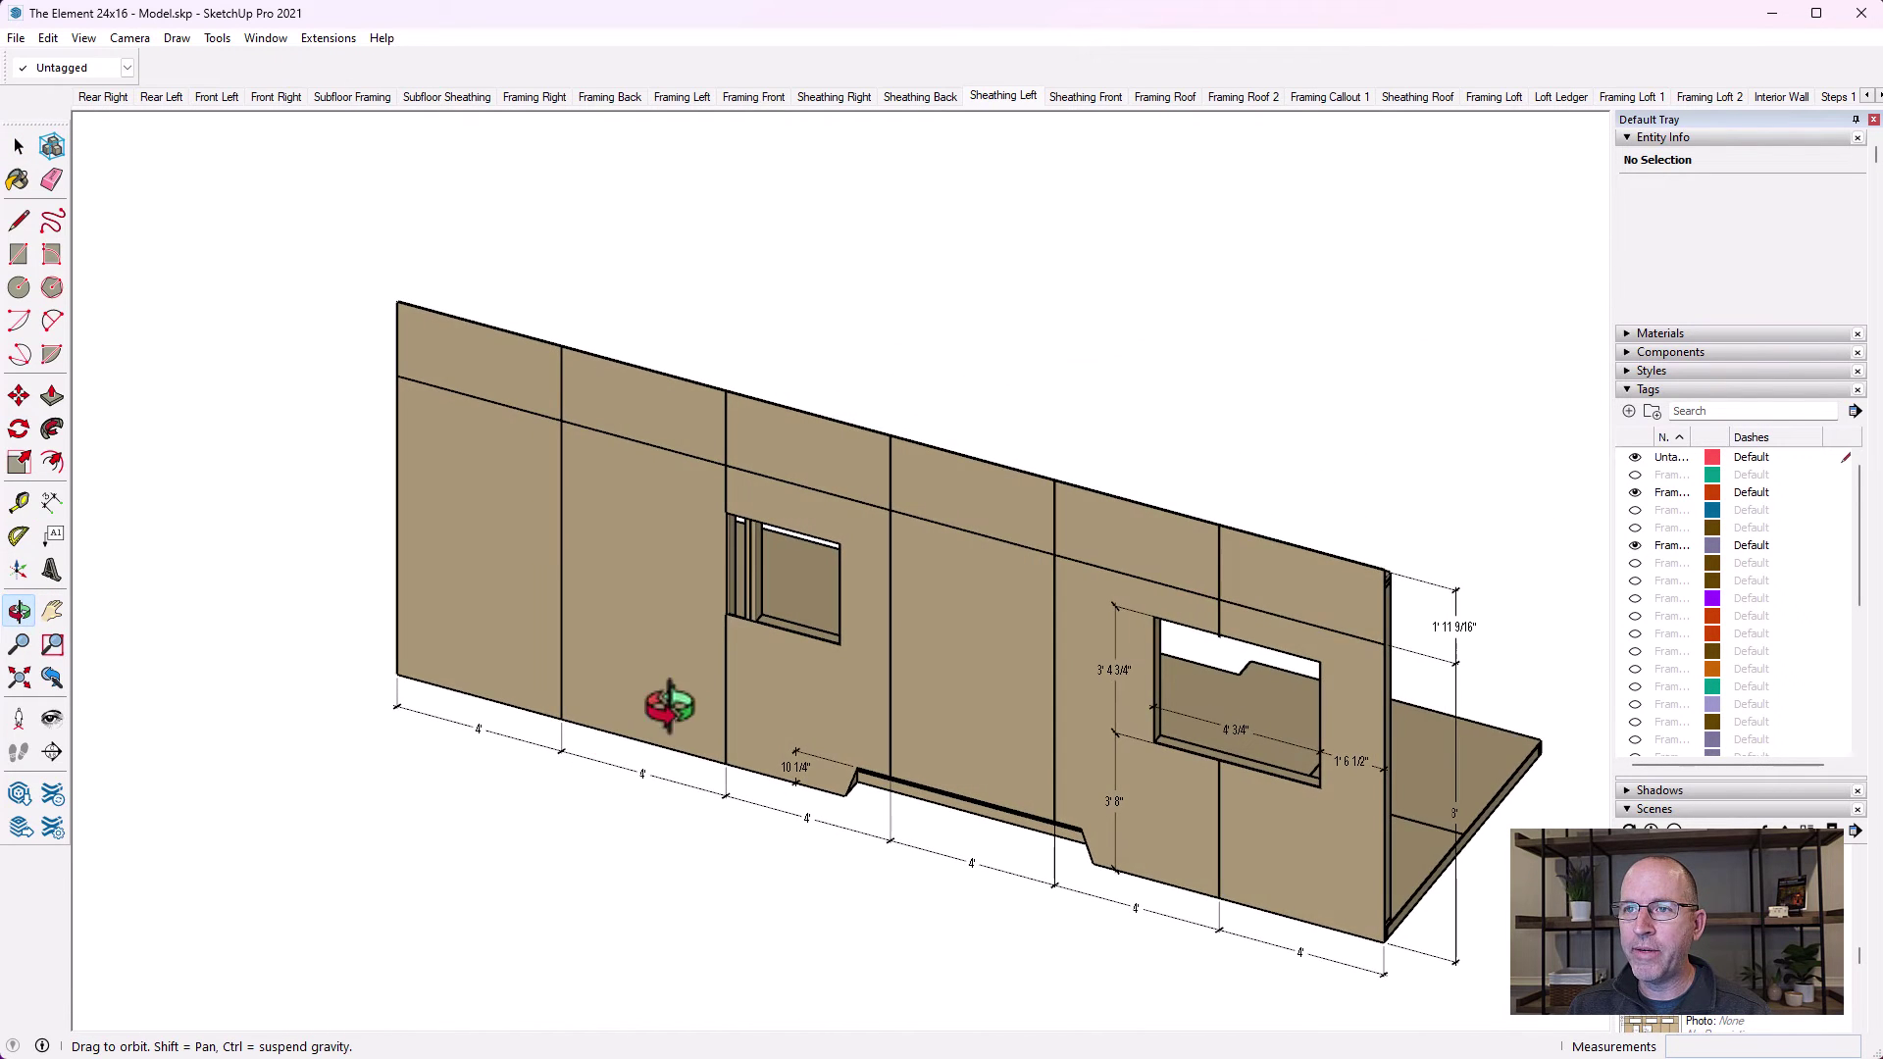
pyautogui.scroll(5, 737, 619)
pyautogui.scroll(5, 738, 620)
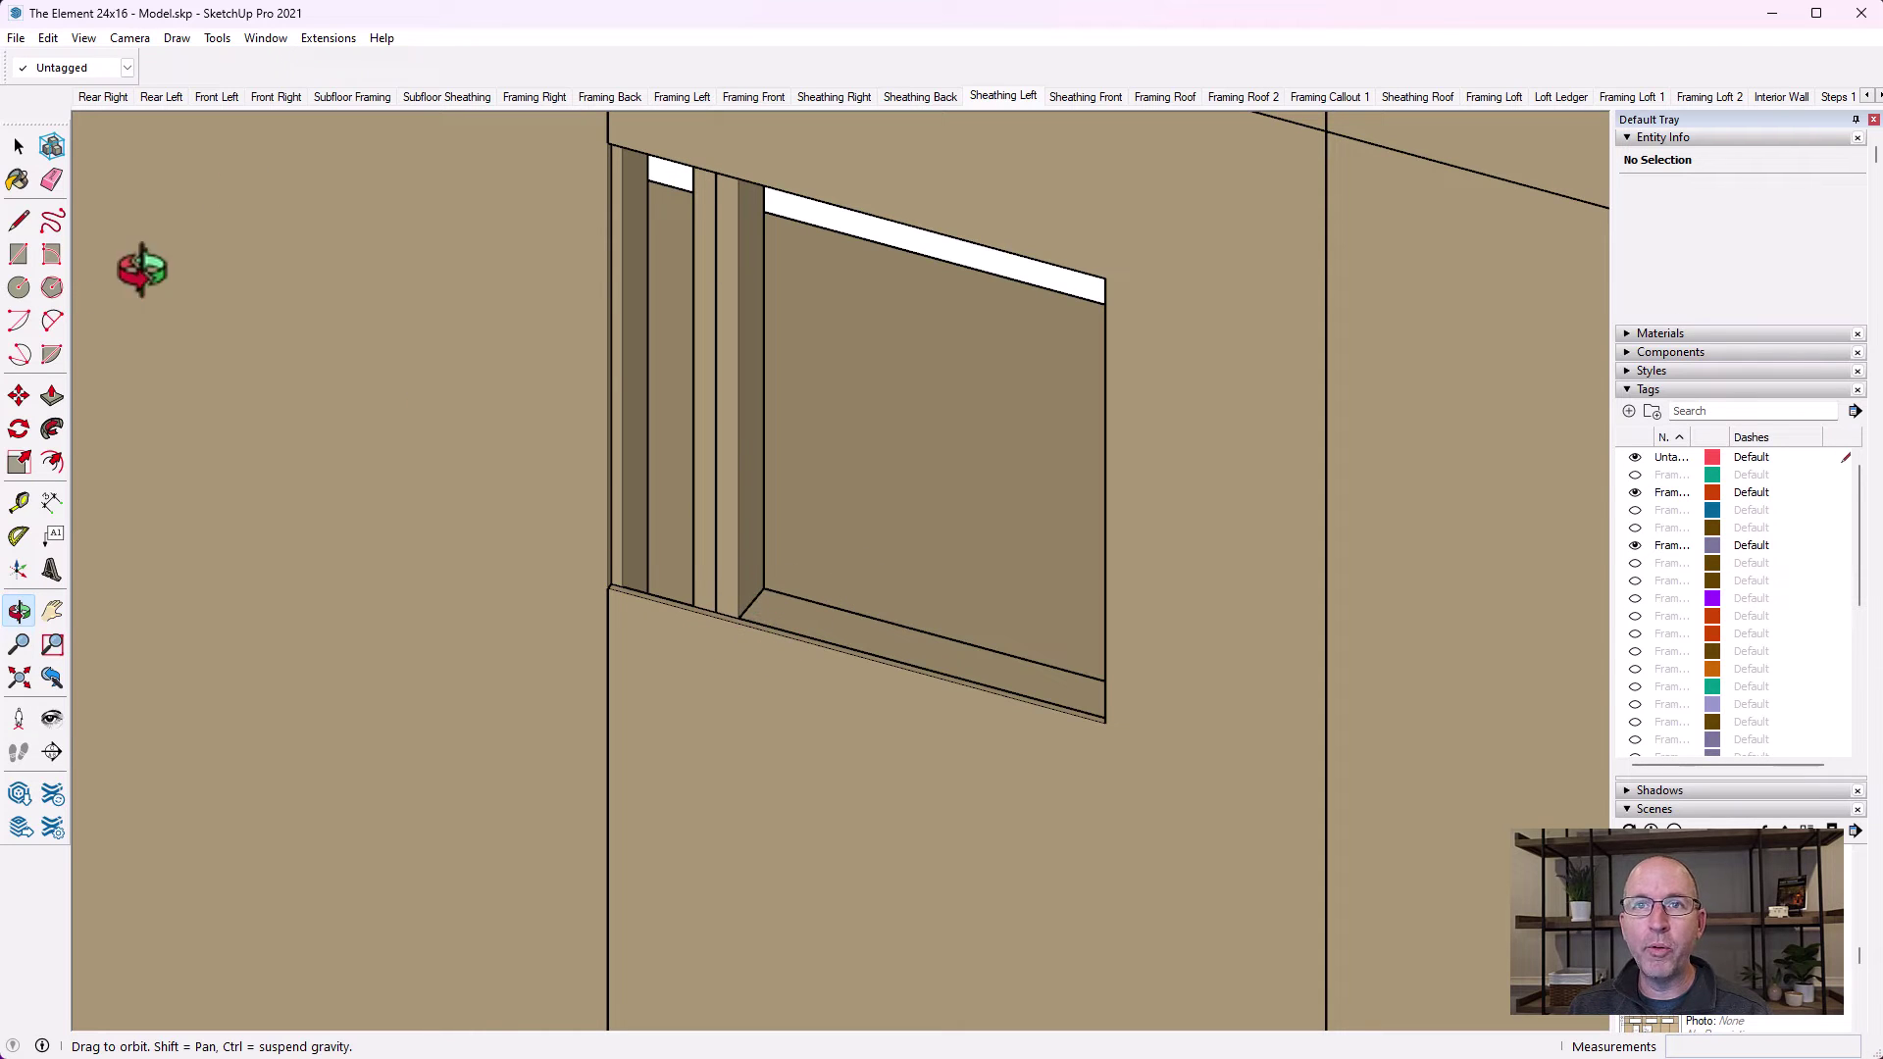
pyautogui.click(20, 146)
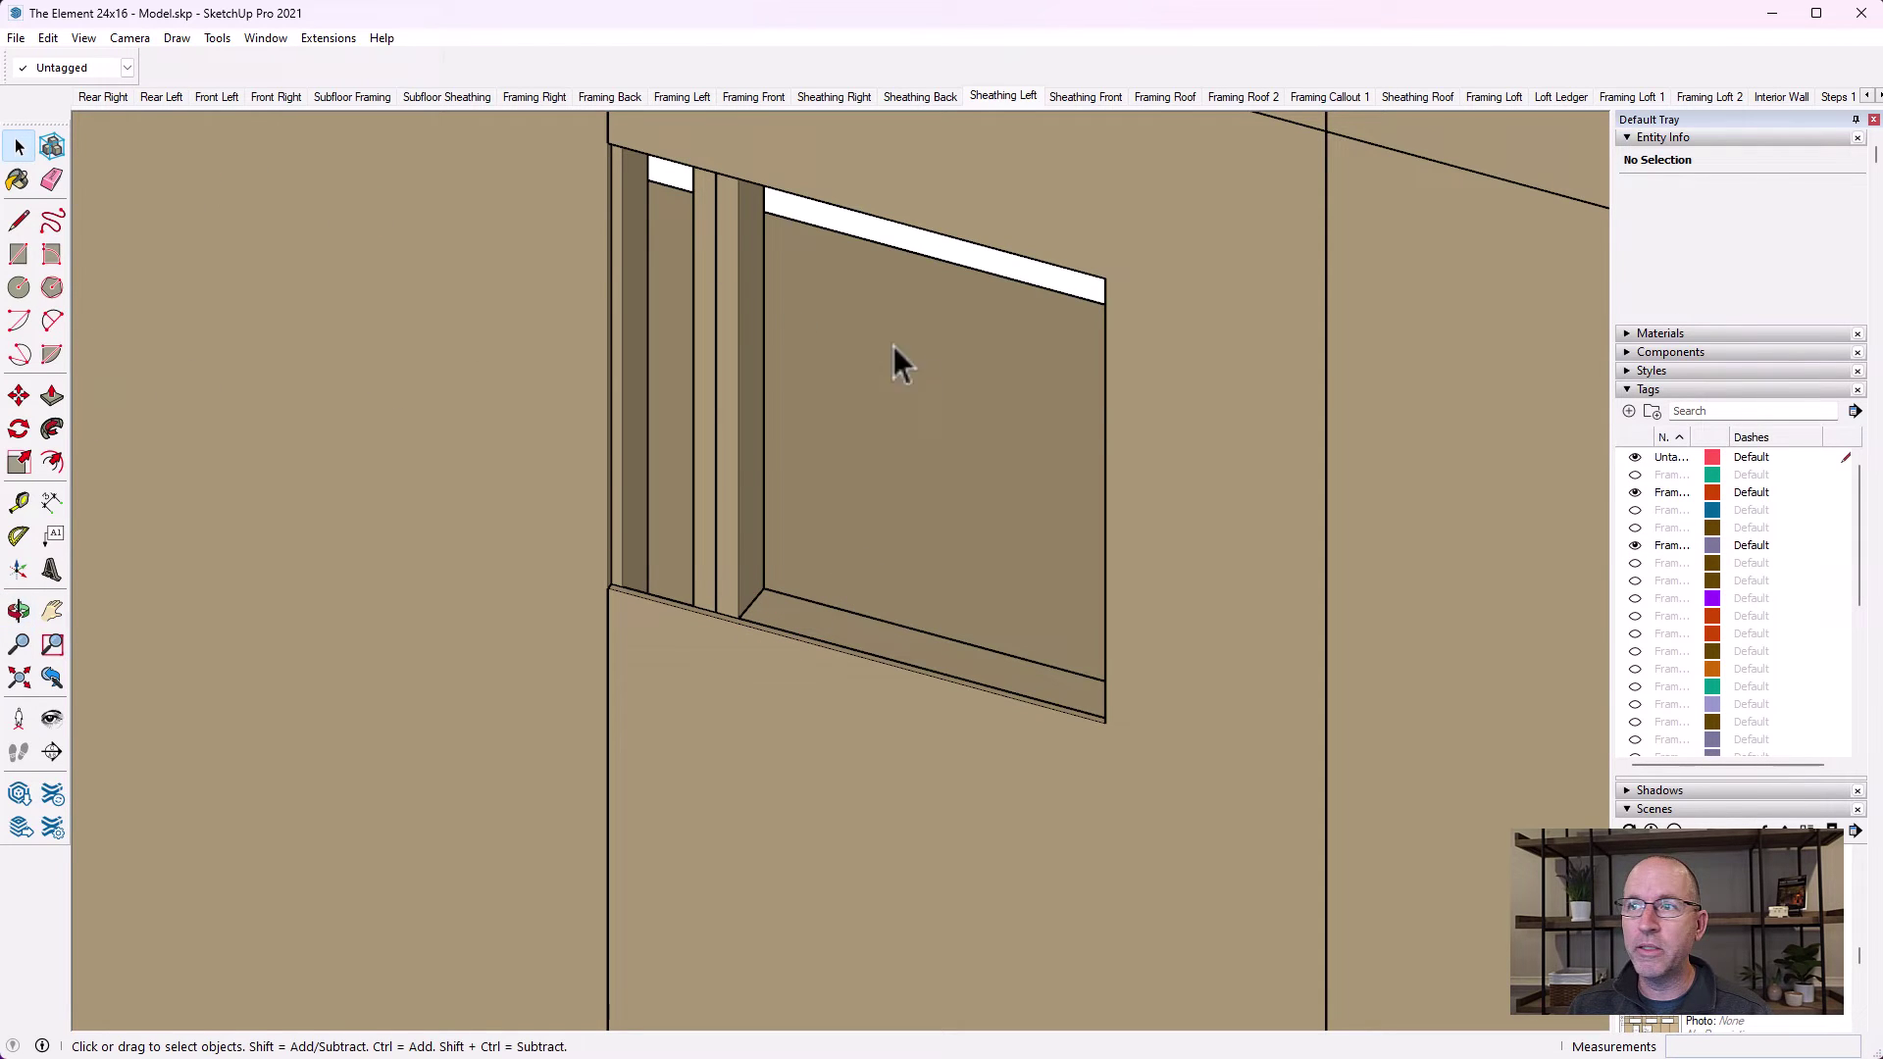
pyautogui.doubleClick(1174, 375)
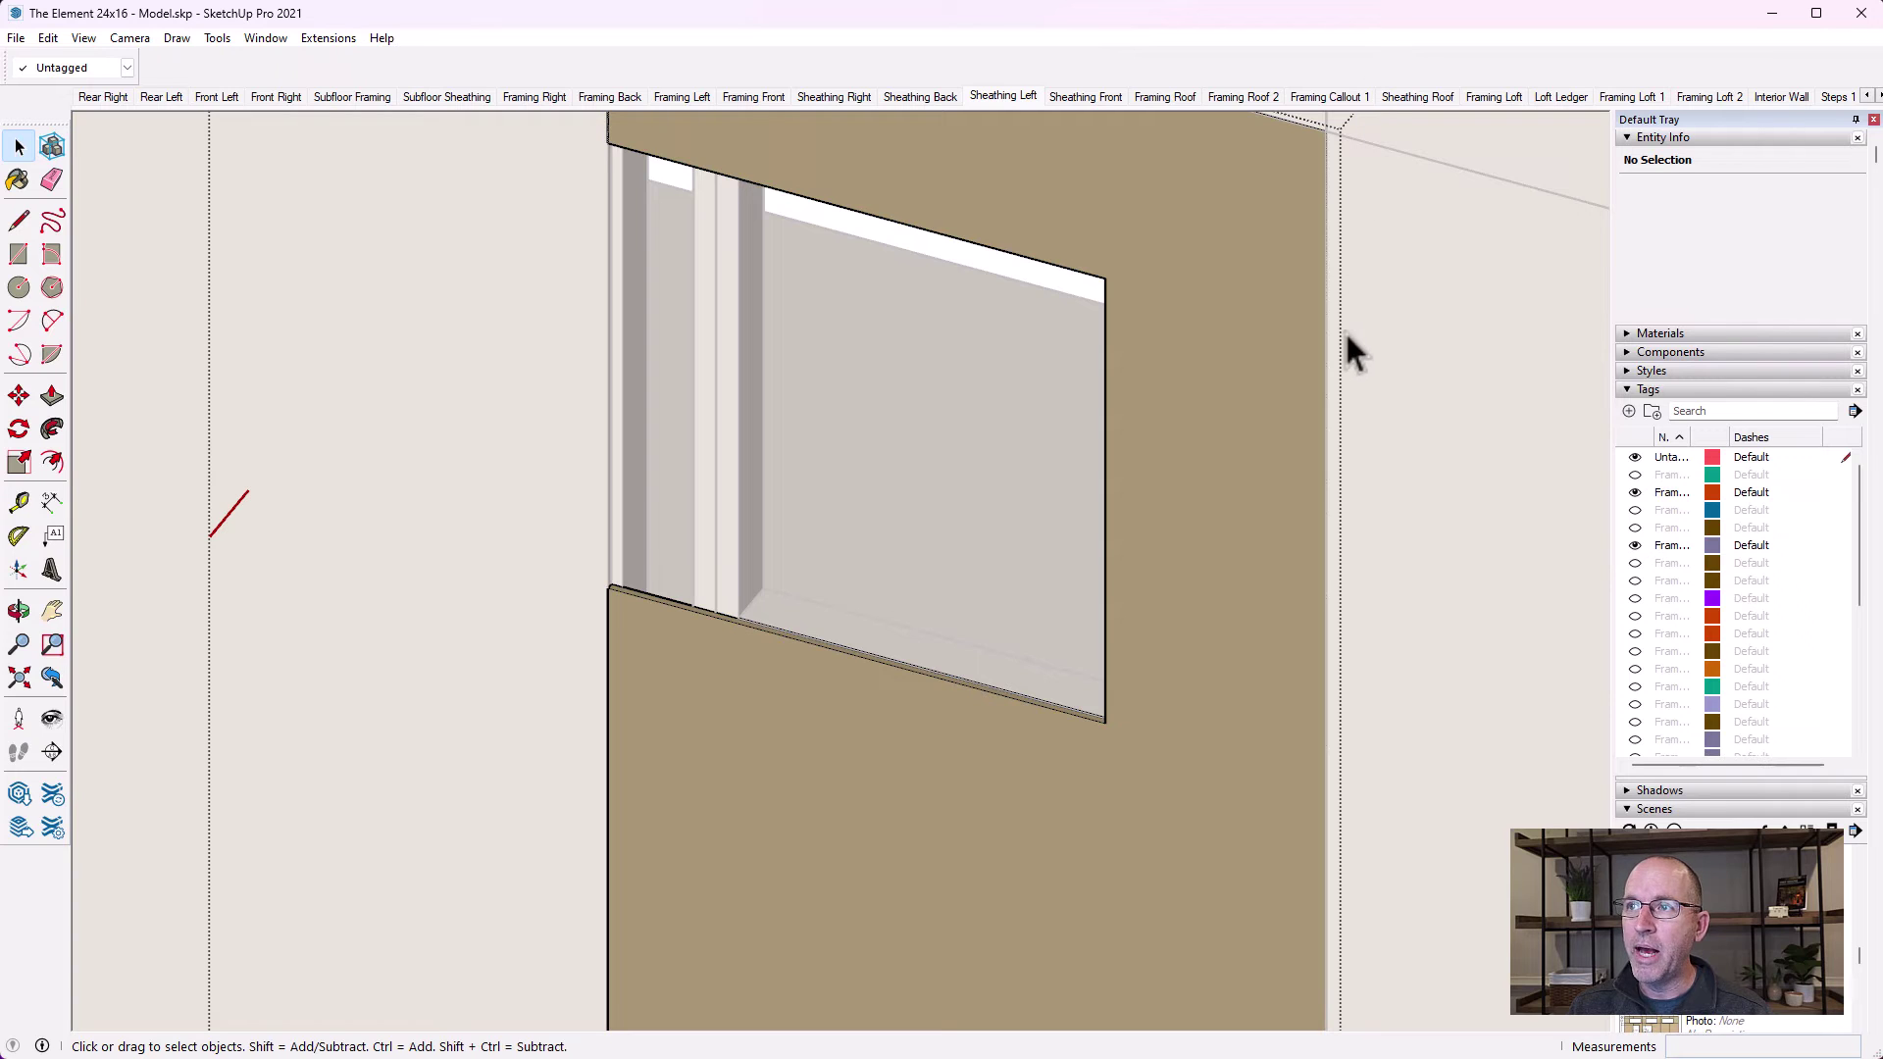
# Try raising the cutout's entire bottom face by about 1' 1 7/8" with Push/Pull, and undo it
pyautogui.click(52, 395)
pyautogui.scroll(2, 697, 588)
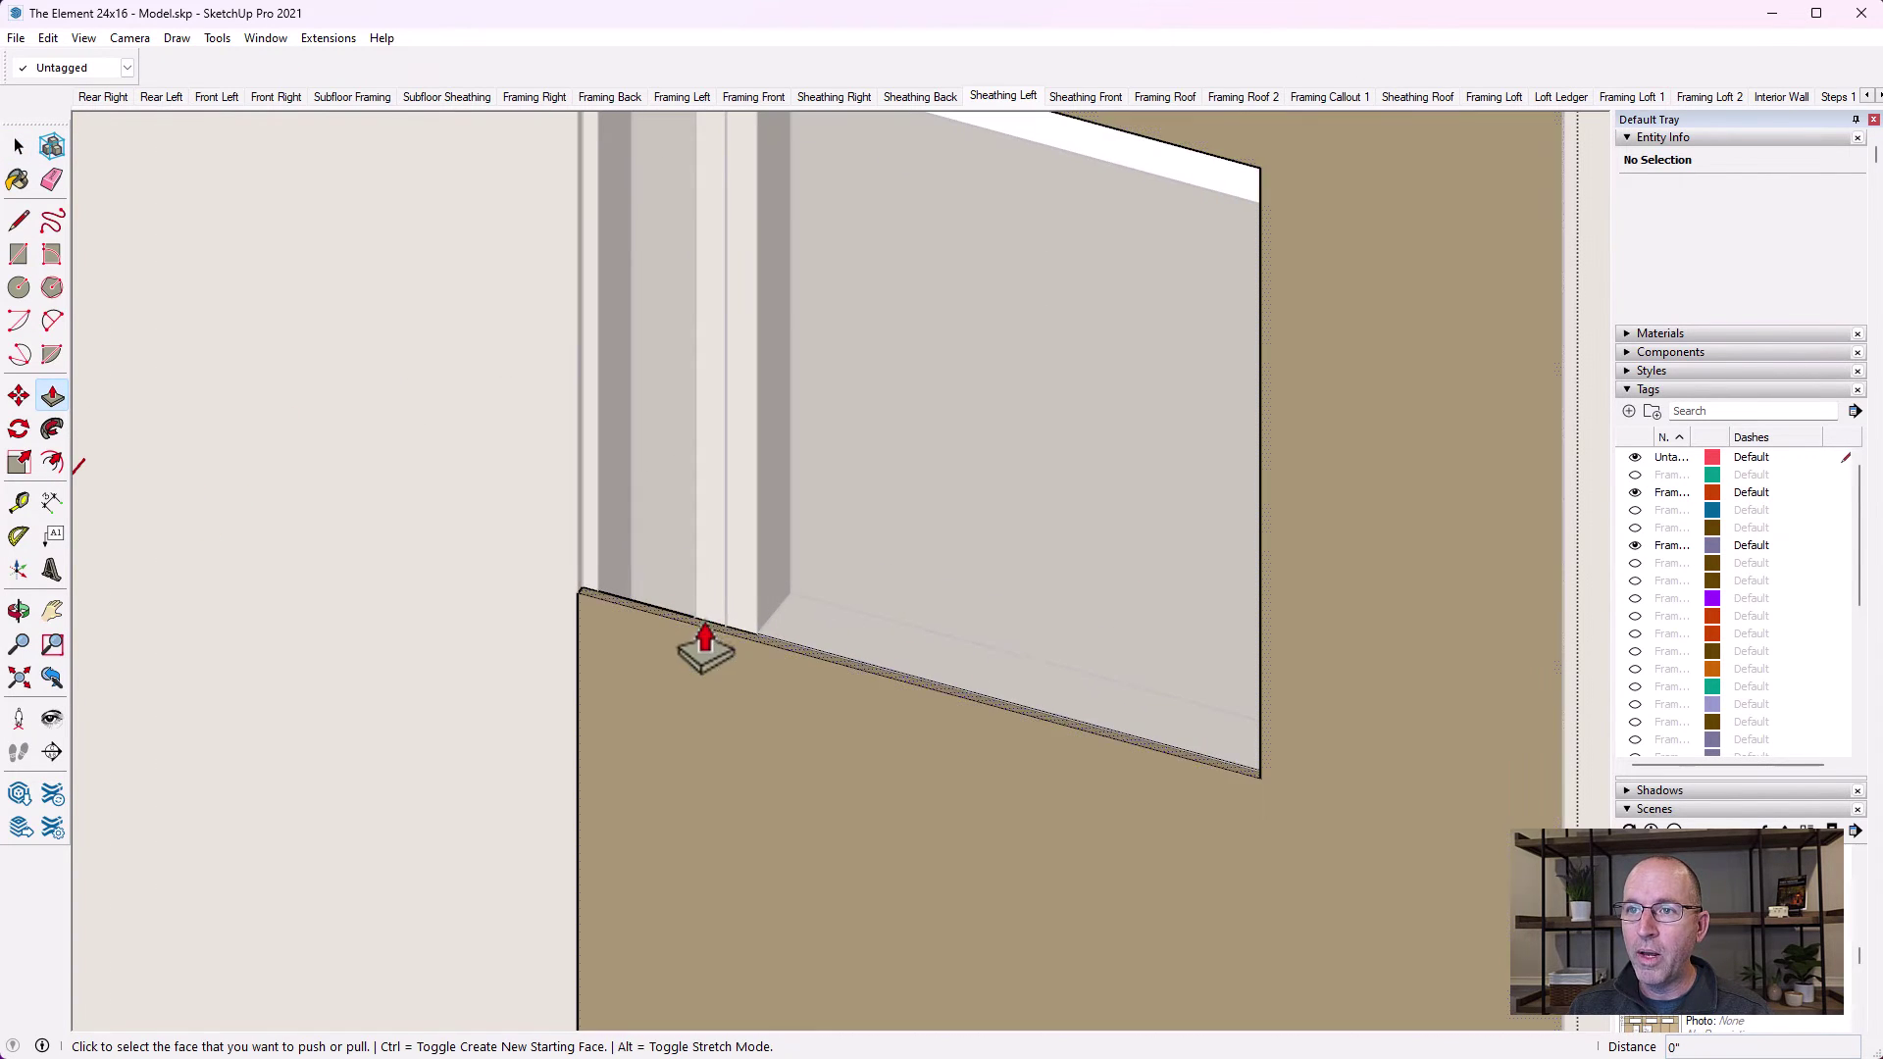
pyautogui.click(701, 647)
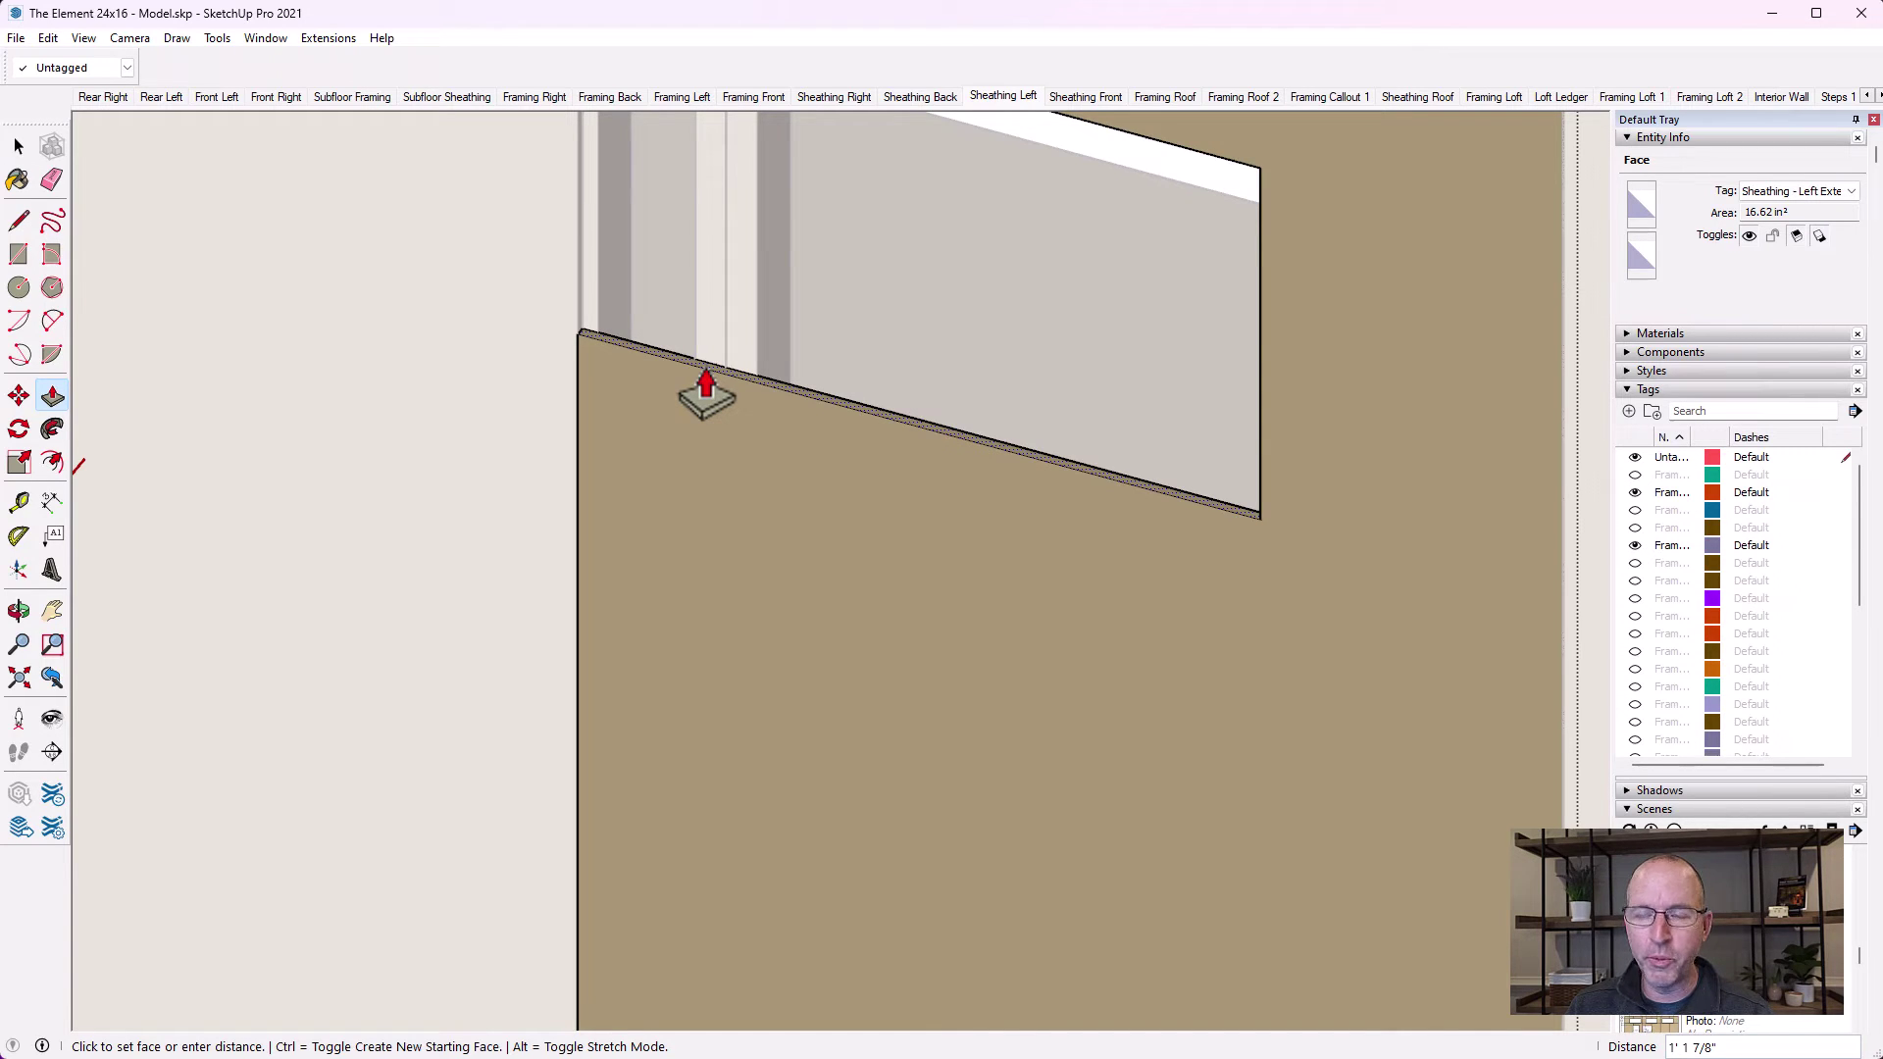
pyautogui.press('Escape')
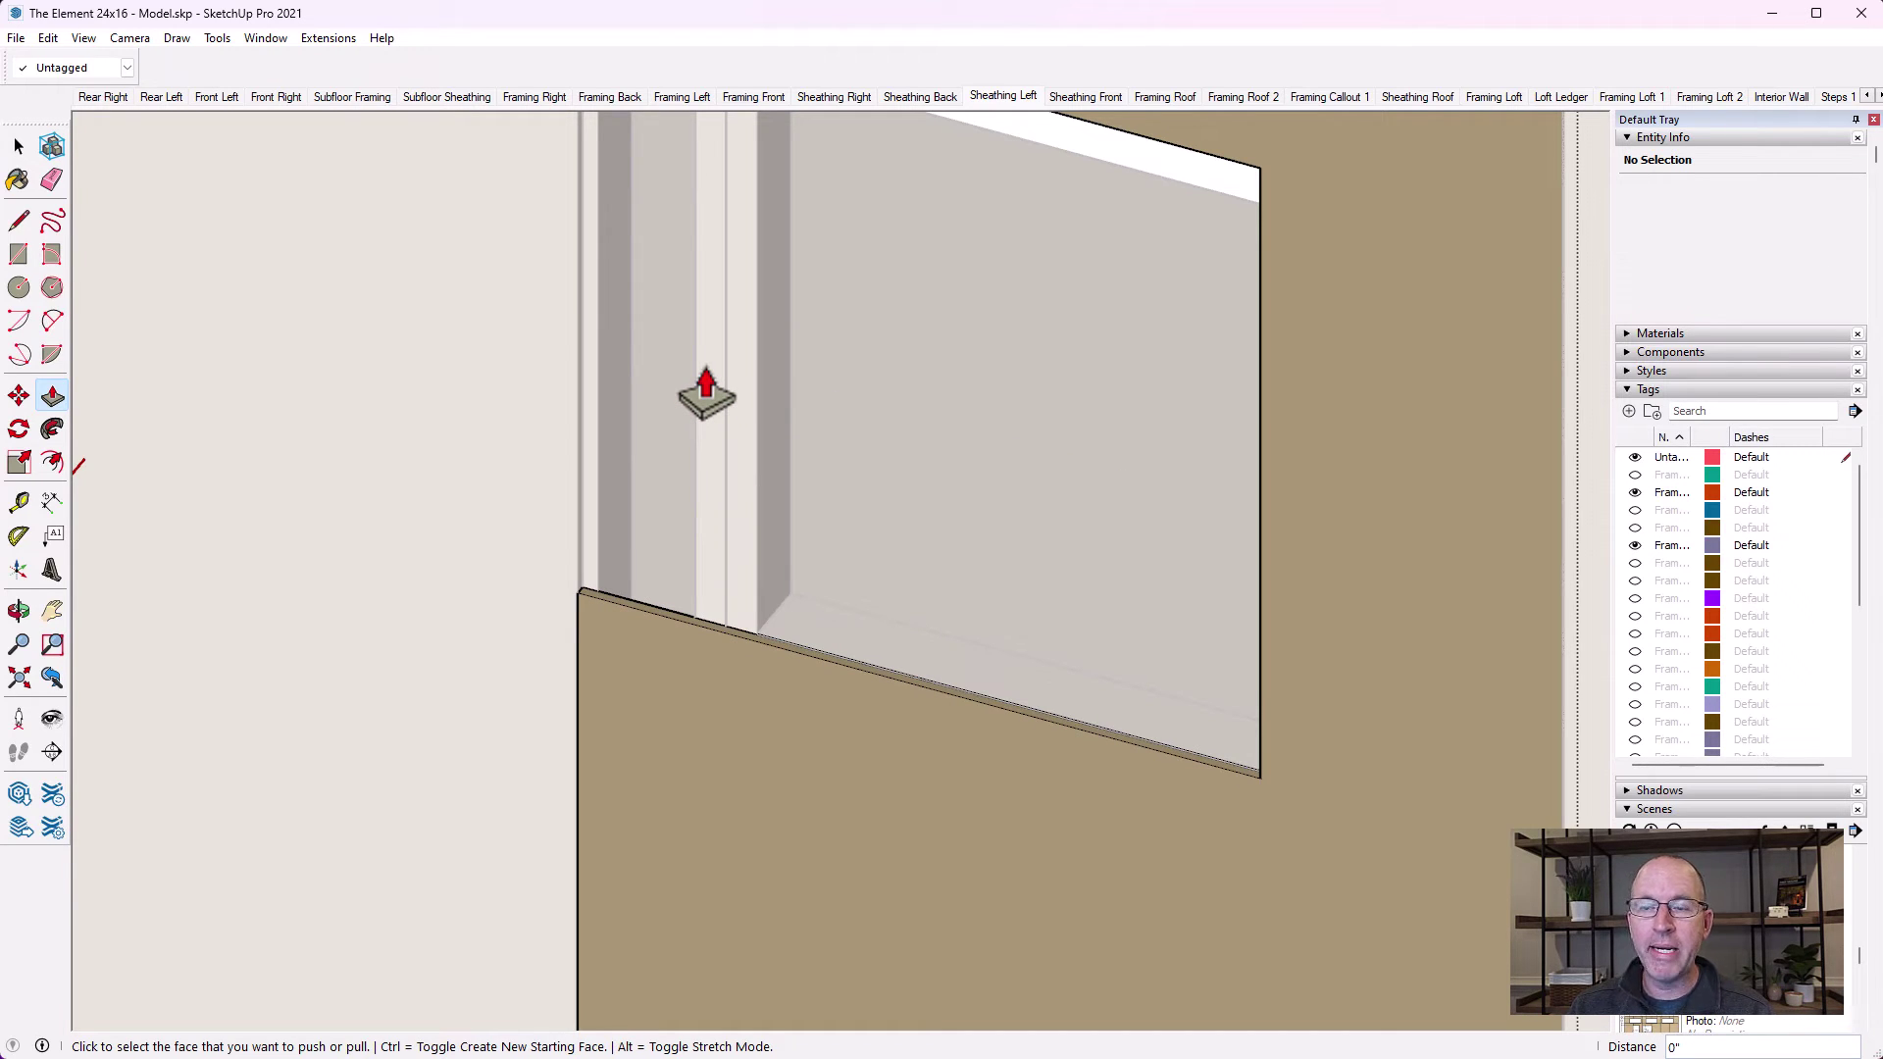
pyautogui.click(672, 638)
pyautogui.click(717, 388)
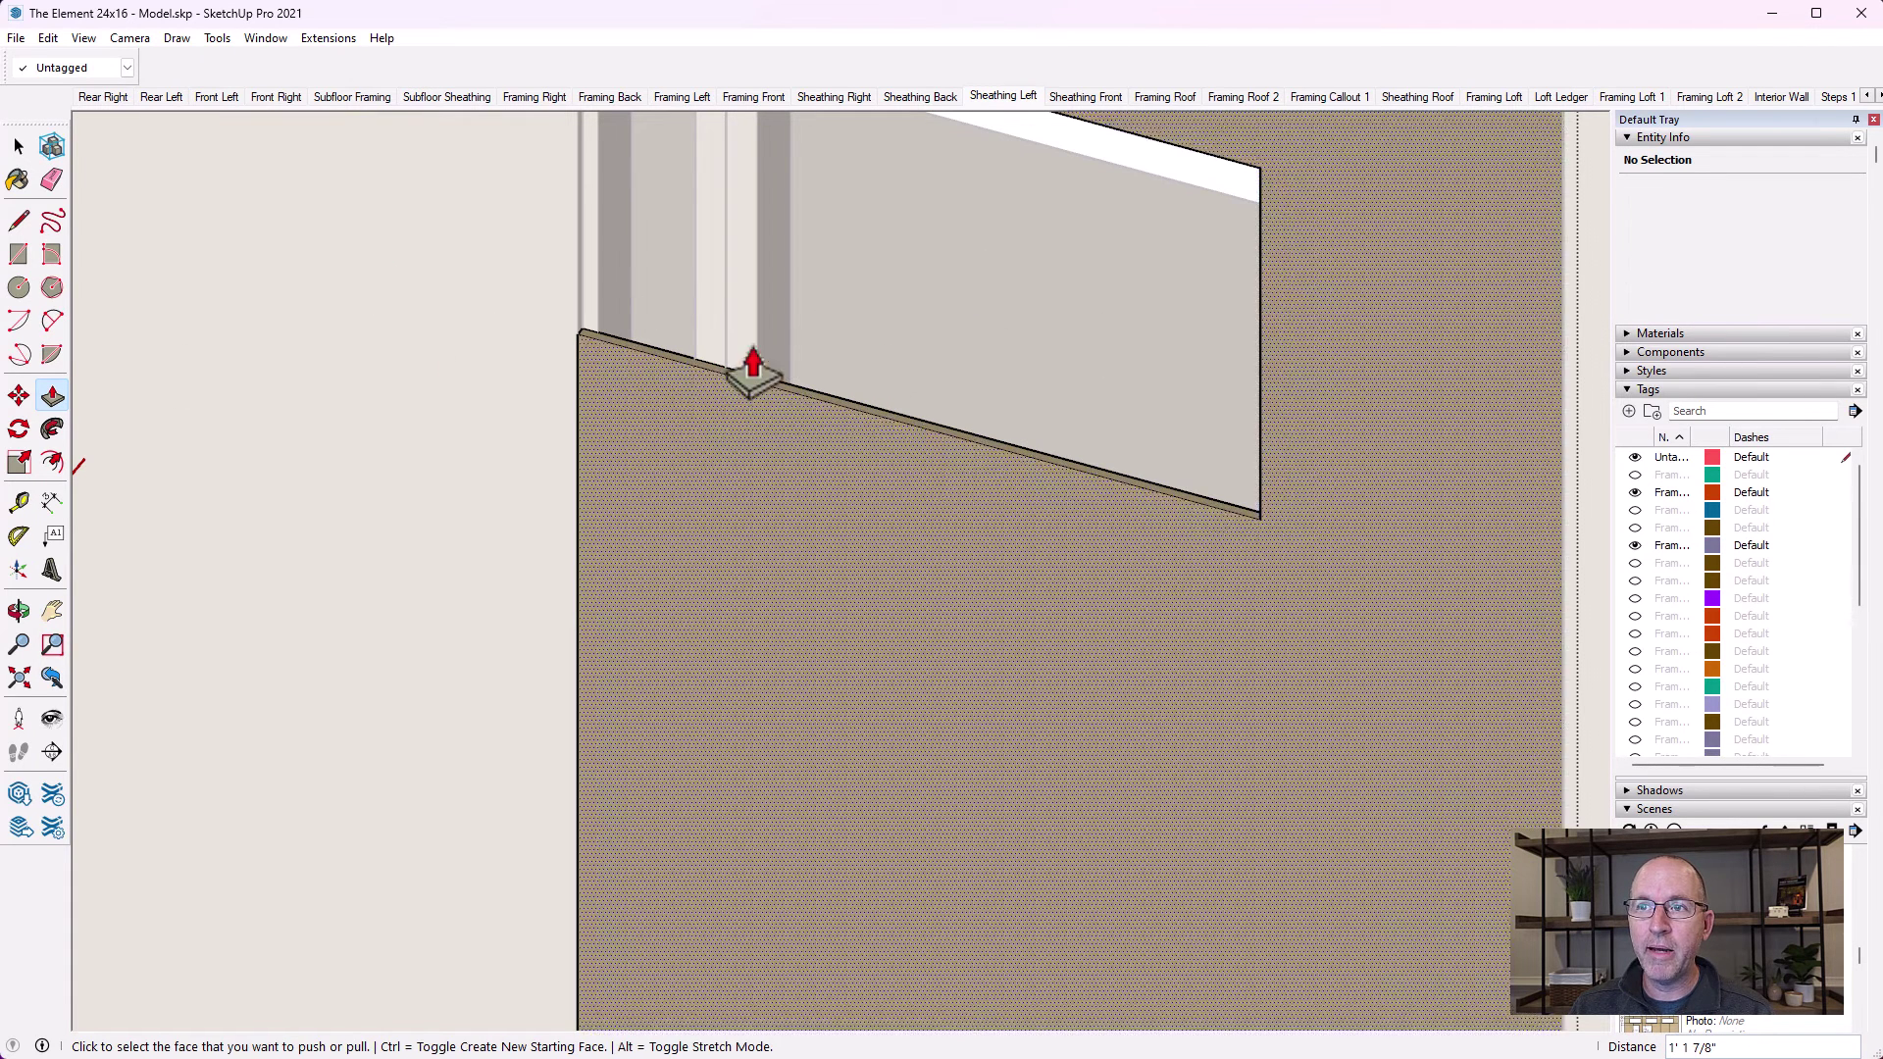
pyautogui.click(752, 405)
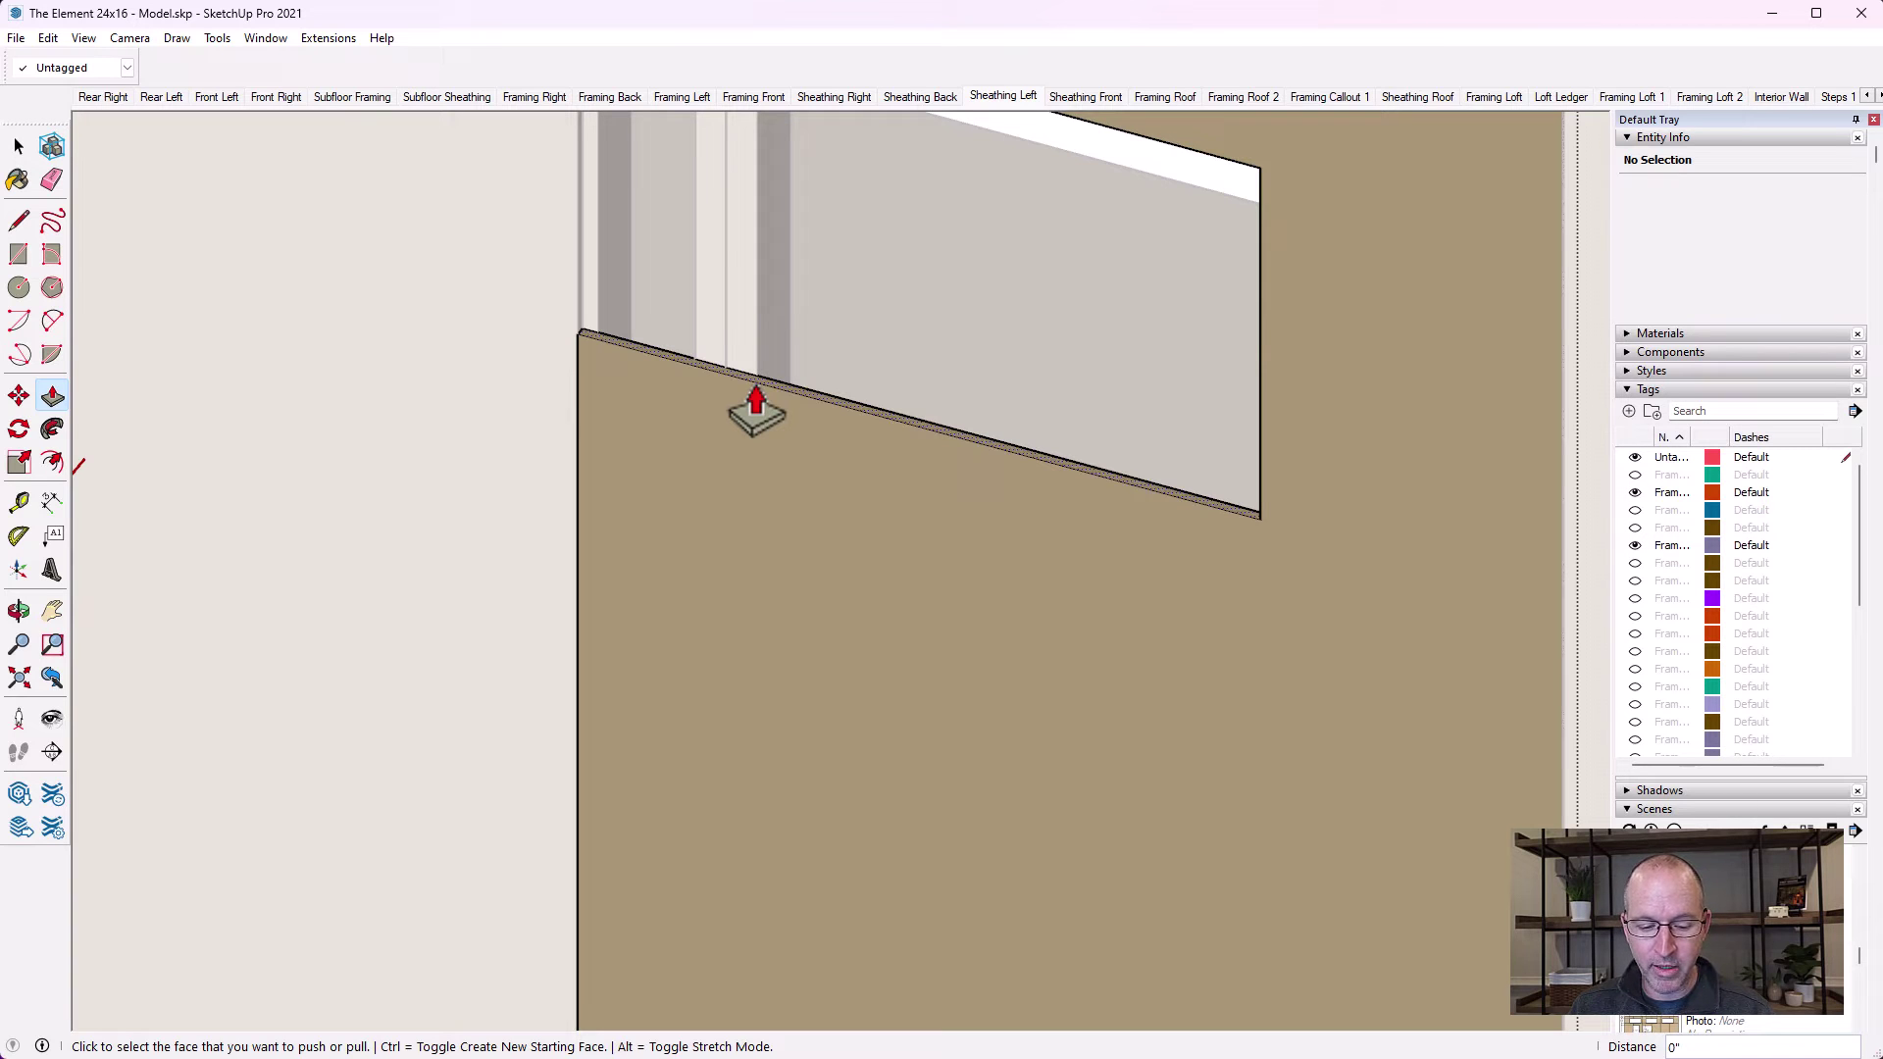
pyautogui.hotkey('ctrl', 'z')
pyautogui.click(51, 39)
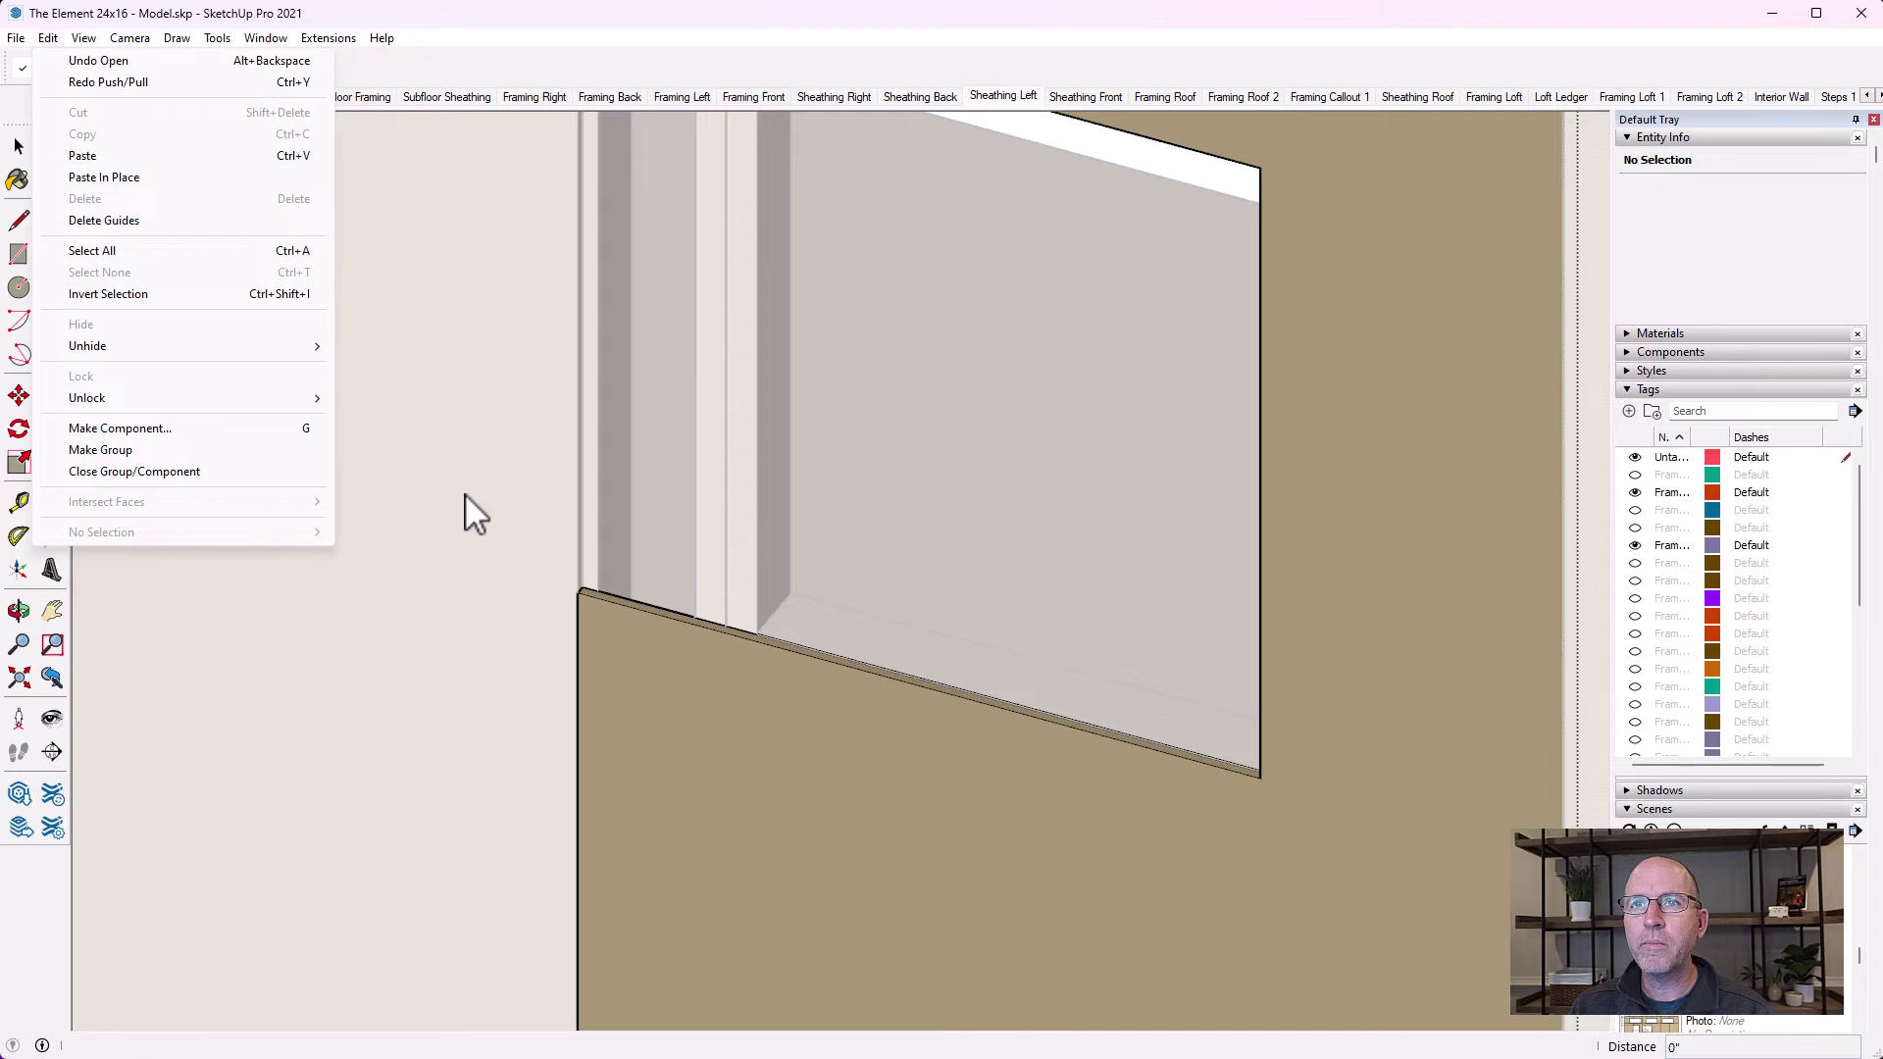
pyautogui.click(819, 450)
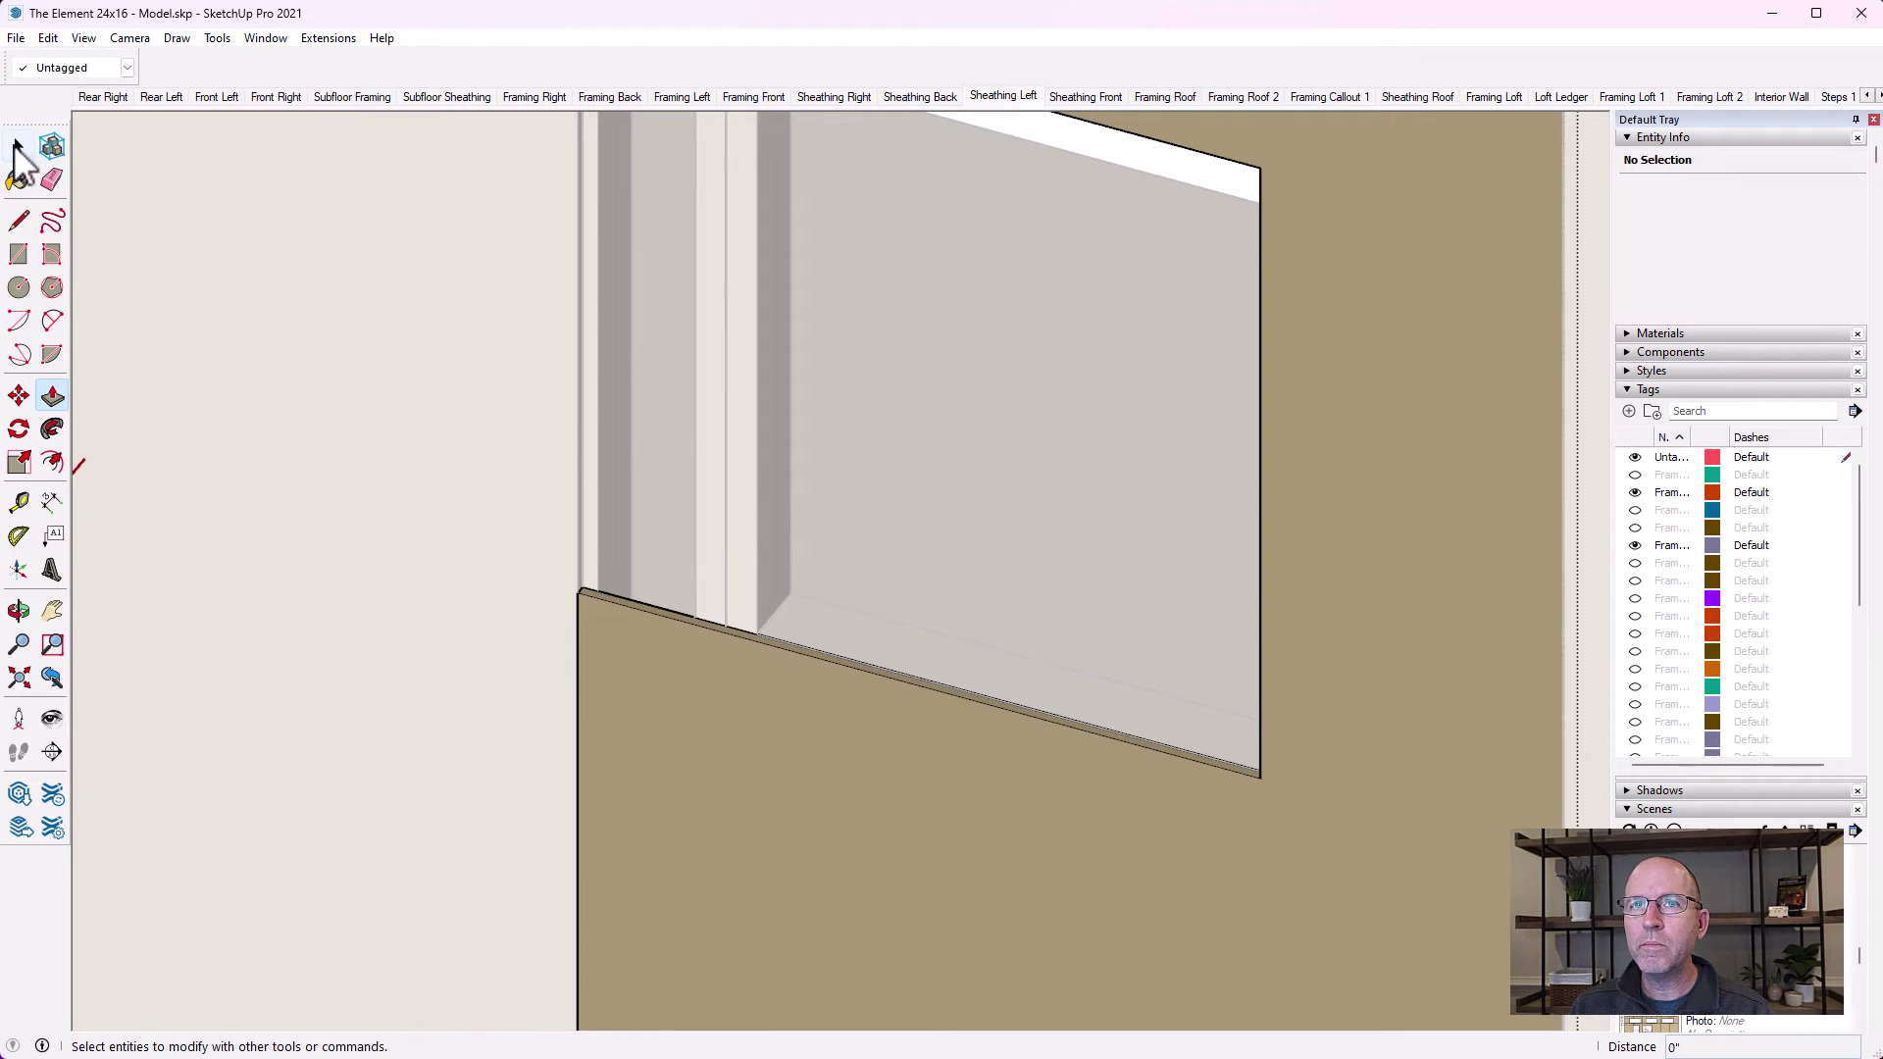
# Draw a 1/2" line across the cutout's bottom face at the relocated window stud's corner, splitting the face in two
pyautogui.click(18, 146)
pyautogui.click(770, 645)
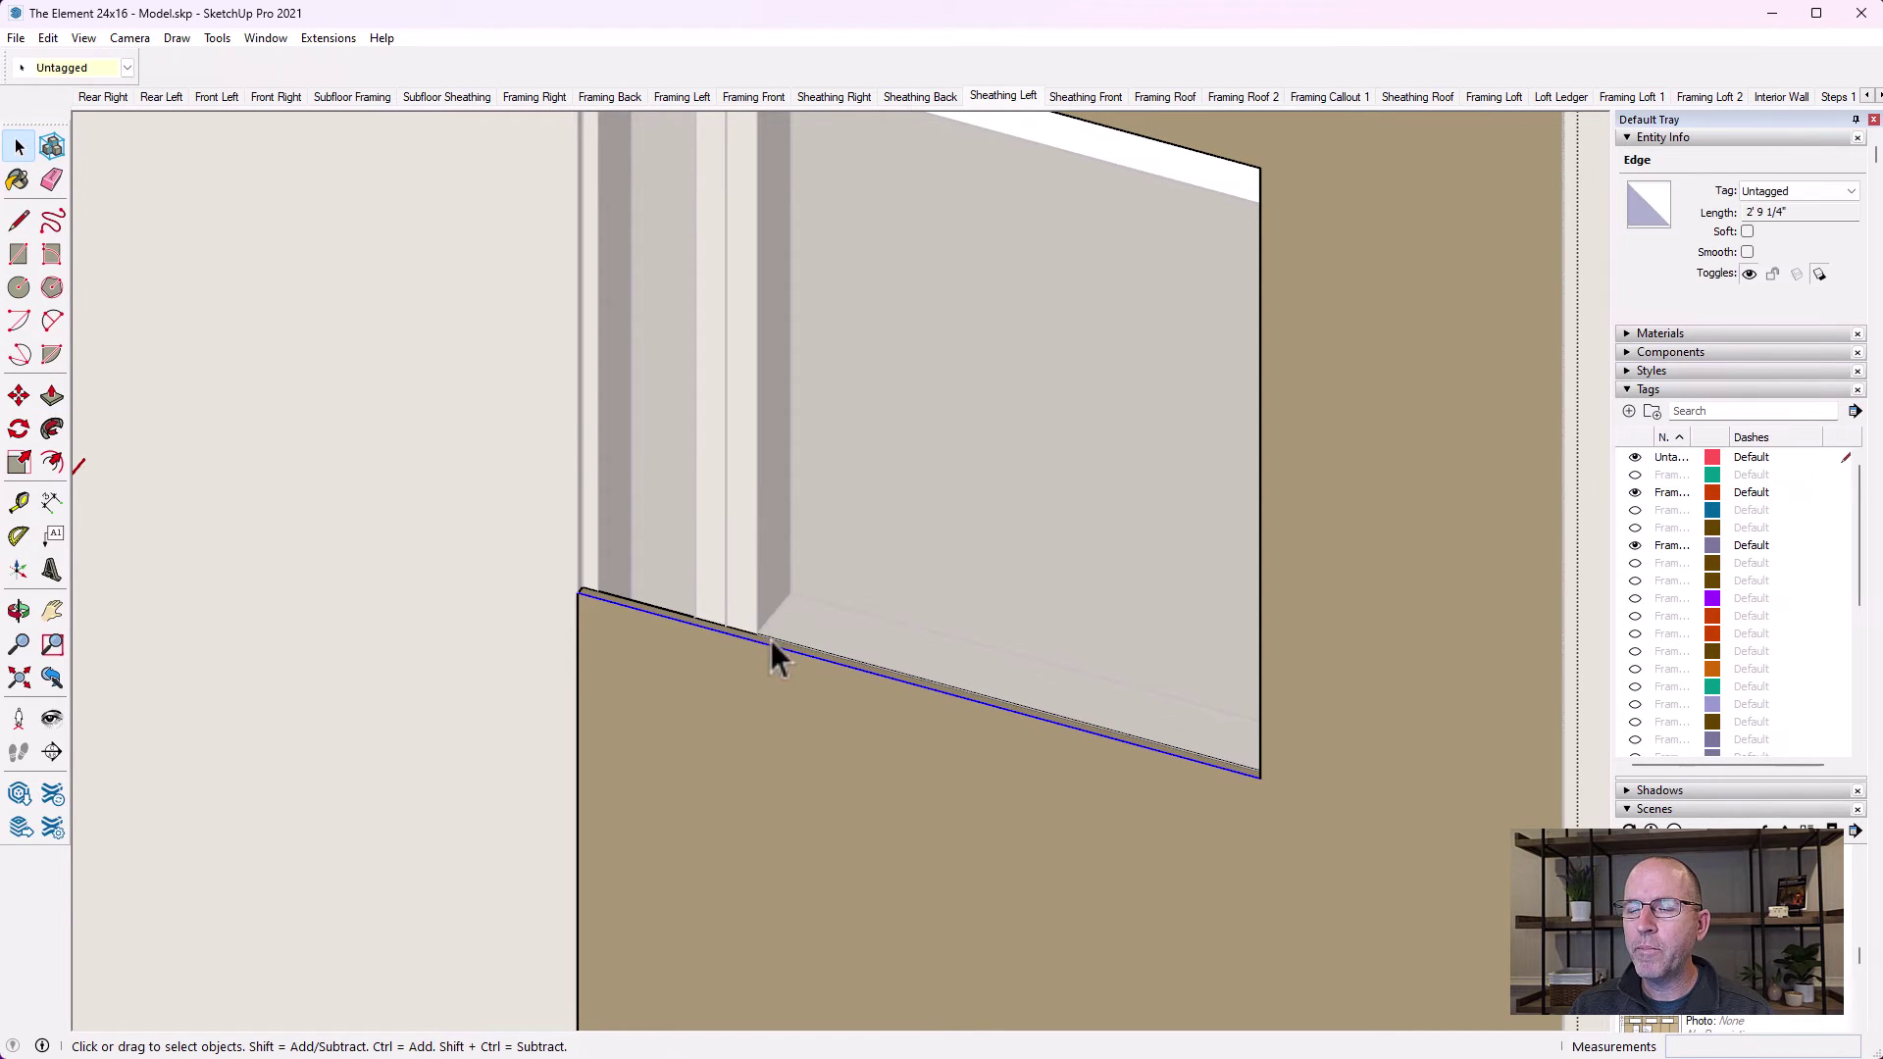
pyautogui.scroll(-3, 904, 610)
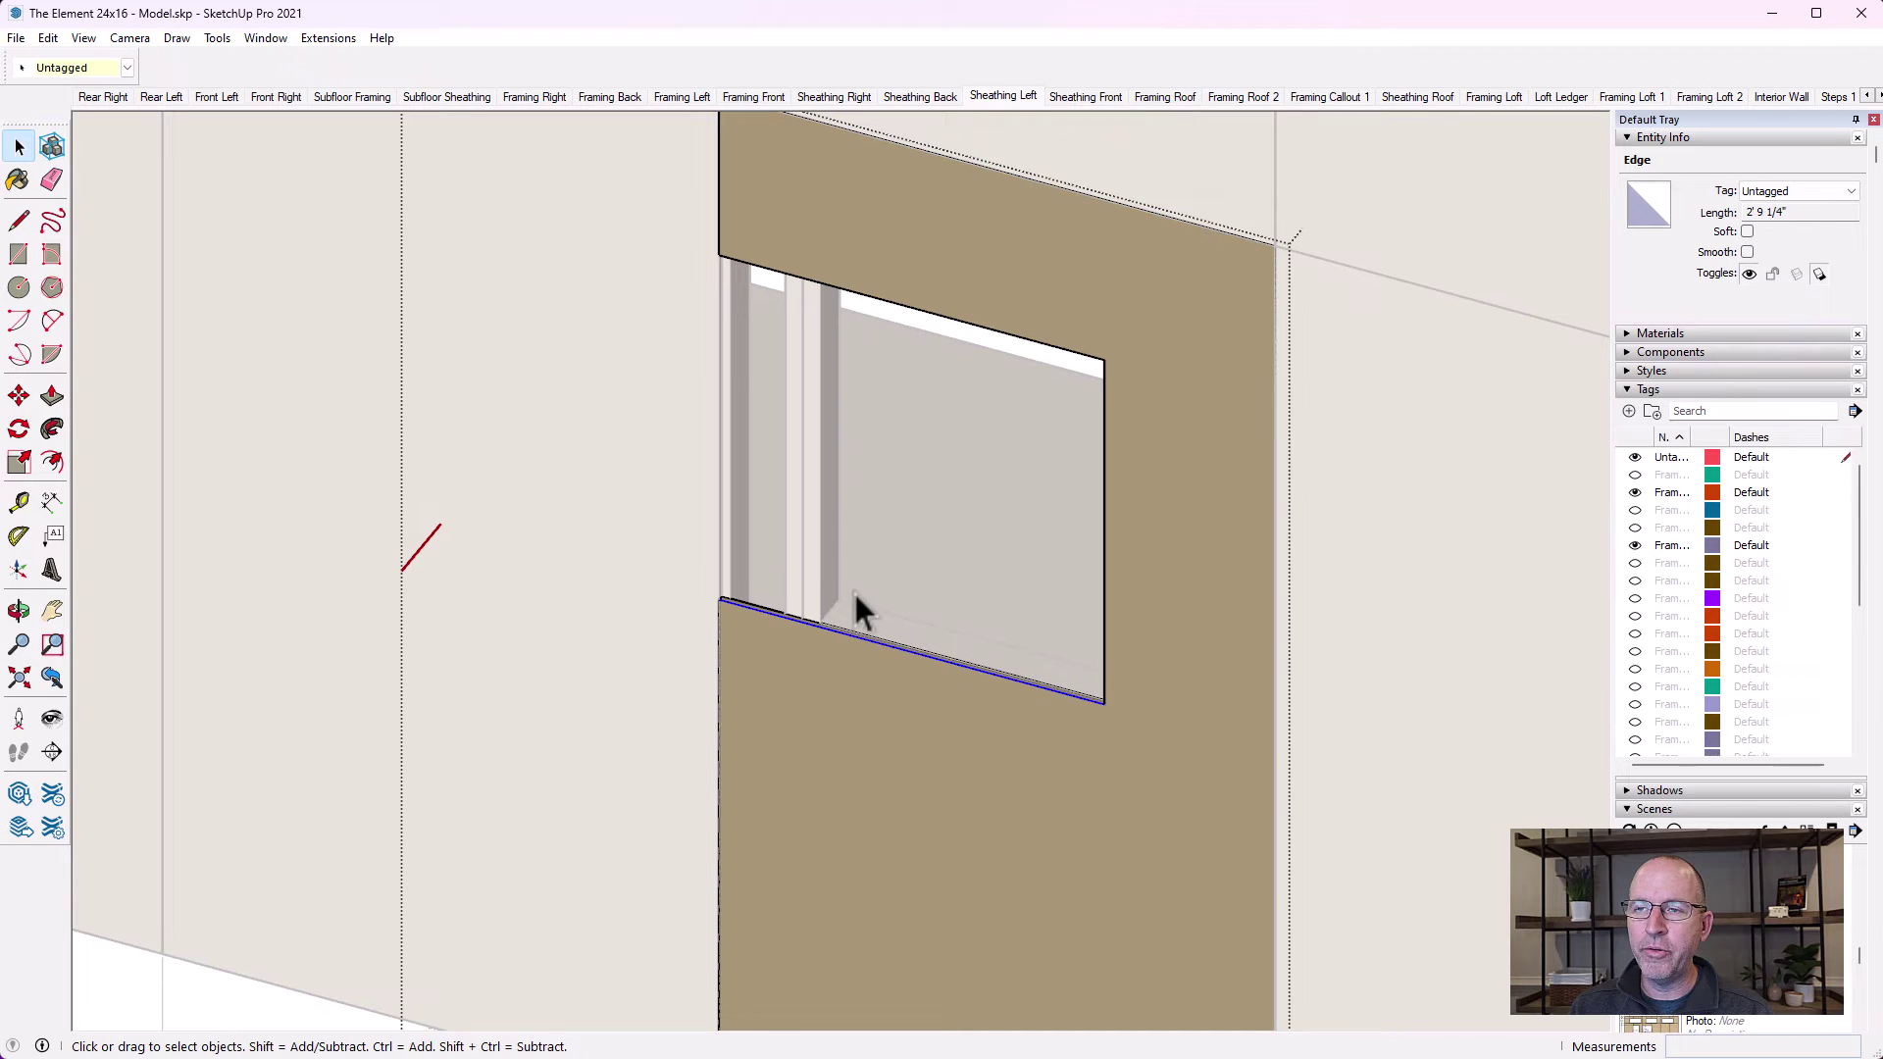
pyautogui.scroll(6, 816, 638)
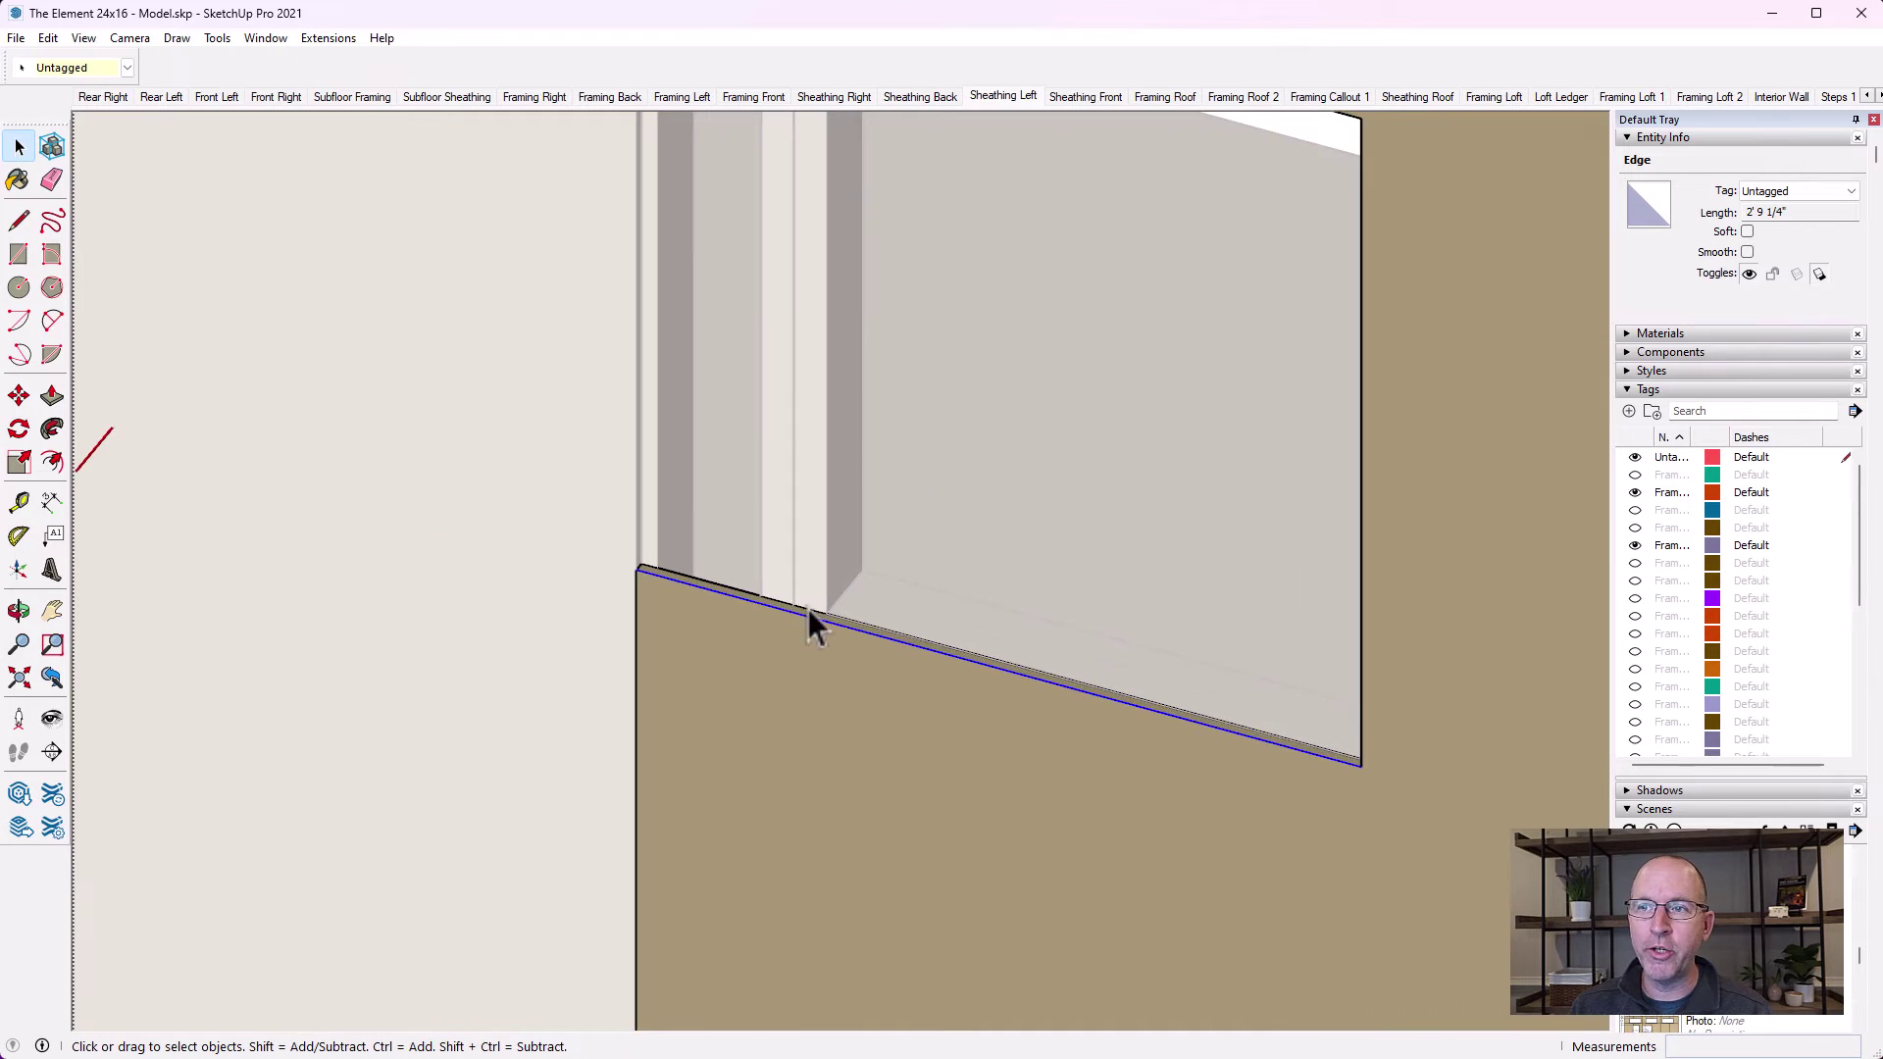
pyautogui.scroll(2, 829, 640)
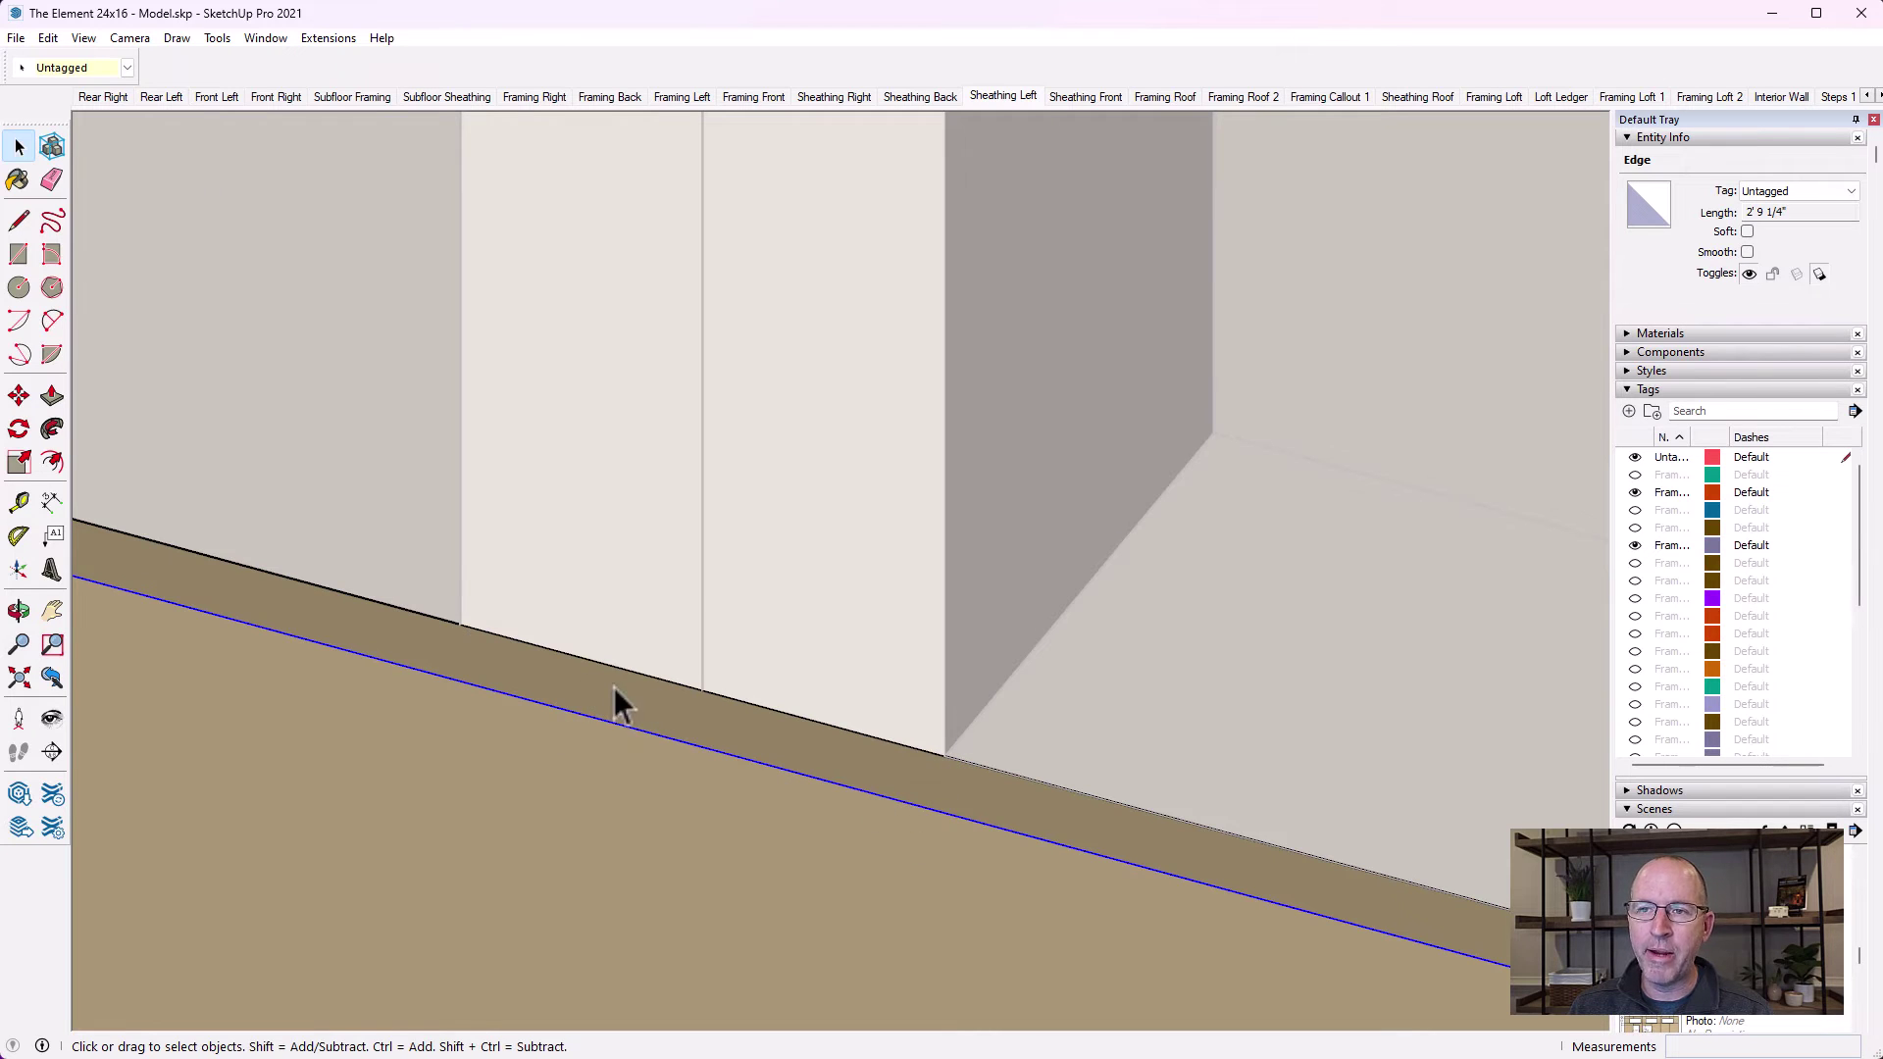
pyautogui.click(19, 220)
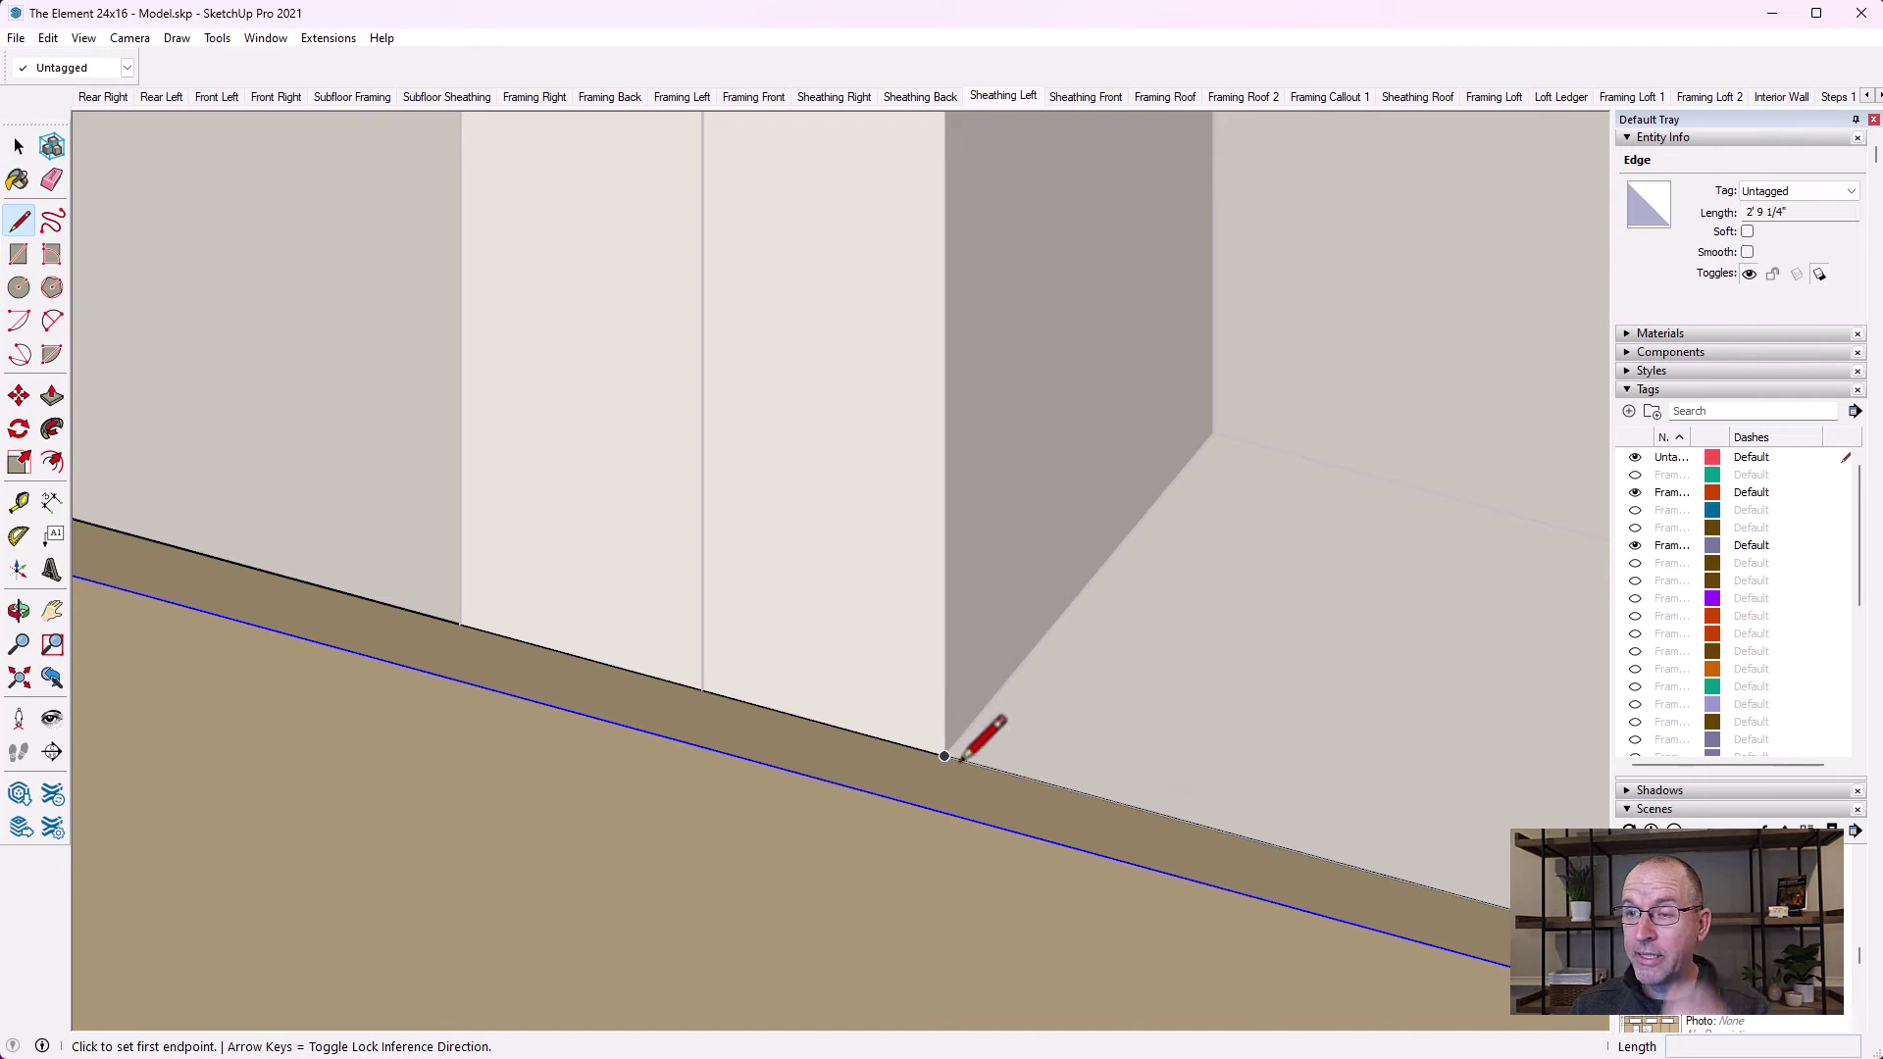
pyautogui.click(945, 756)
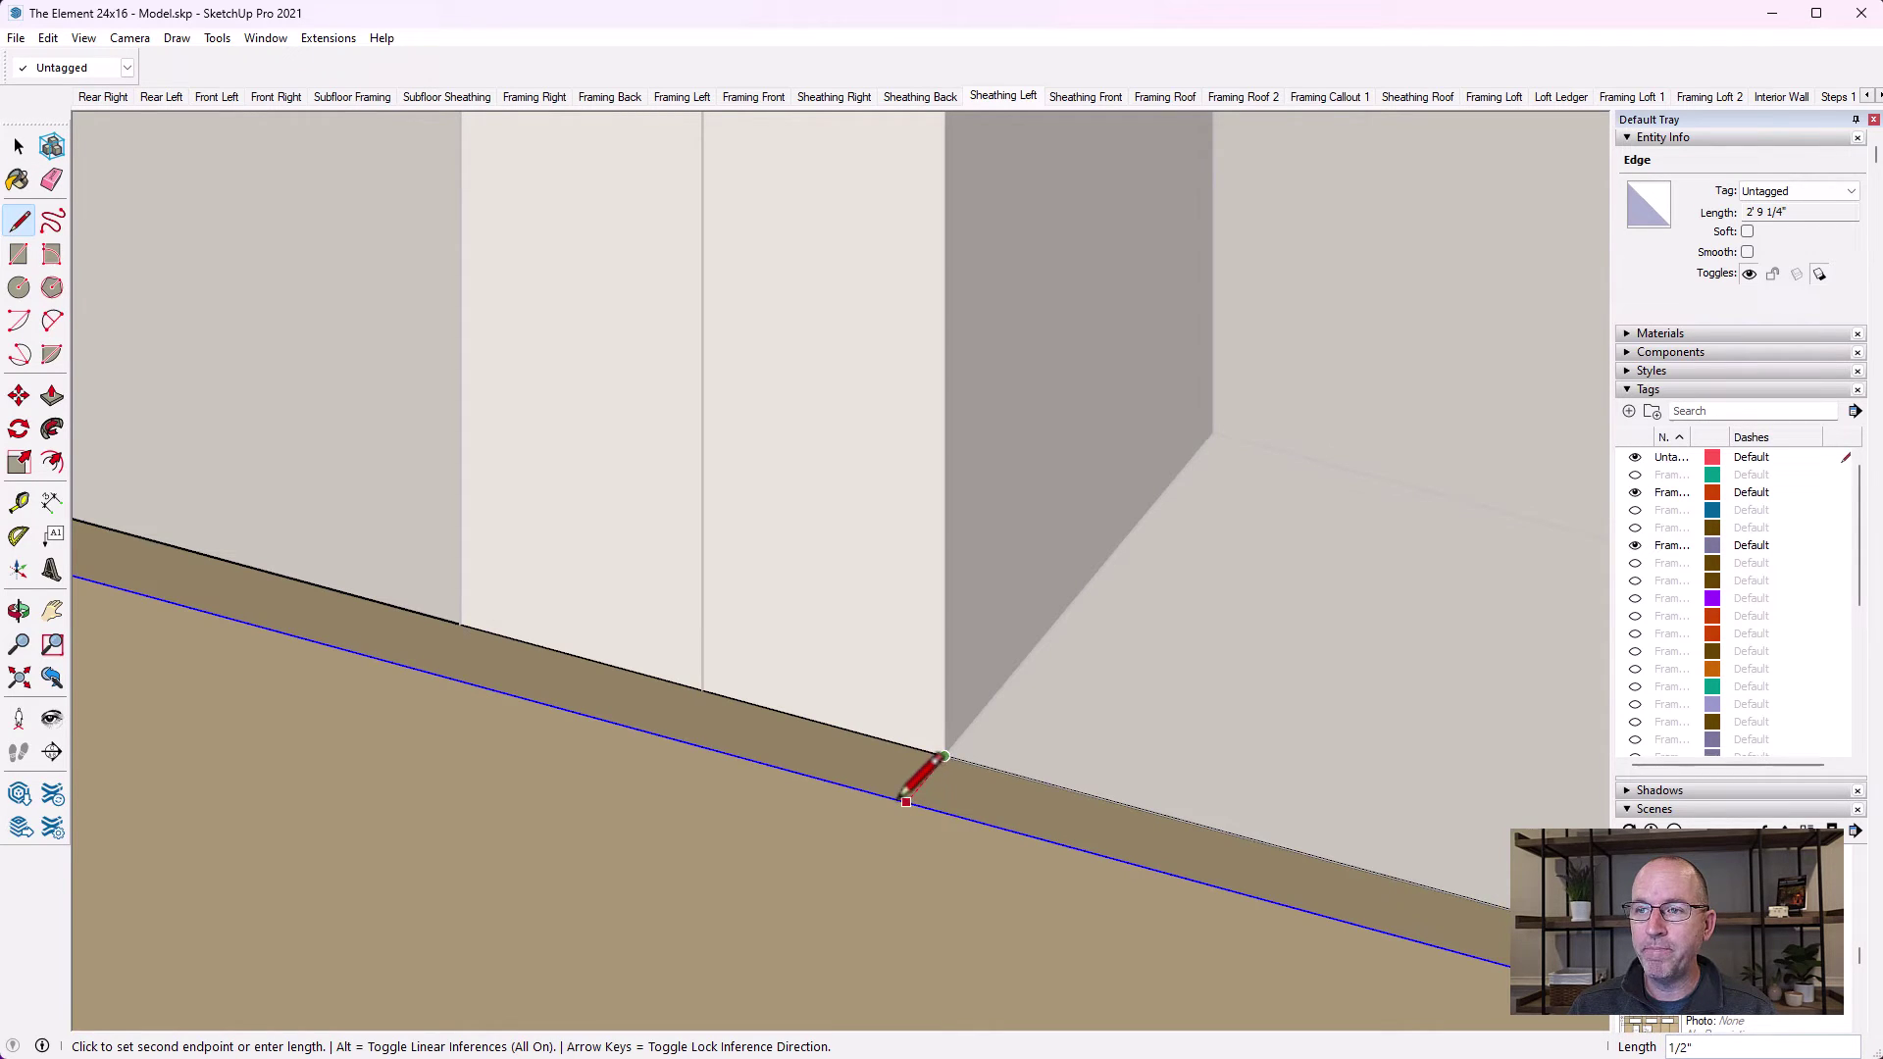
pyautogui.click(906, 802)
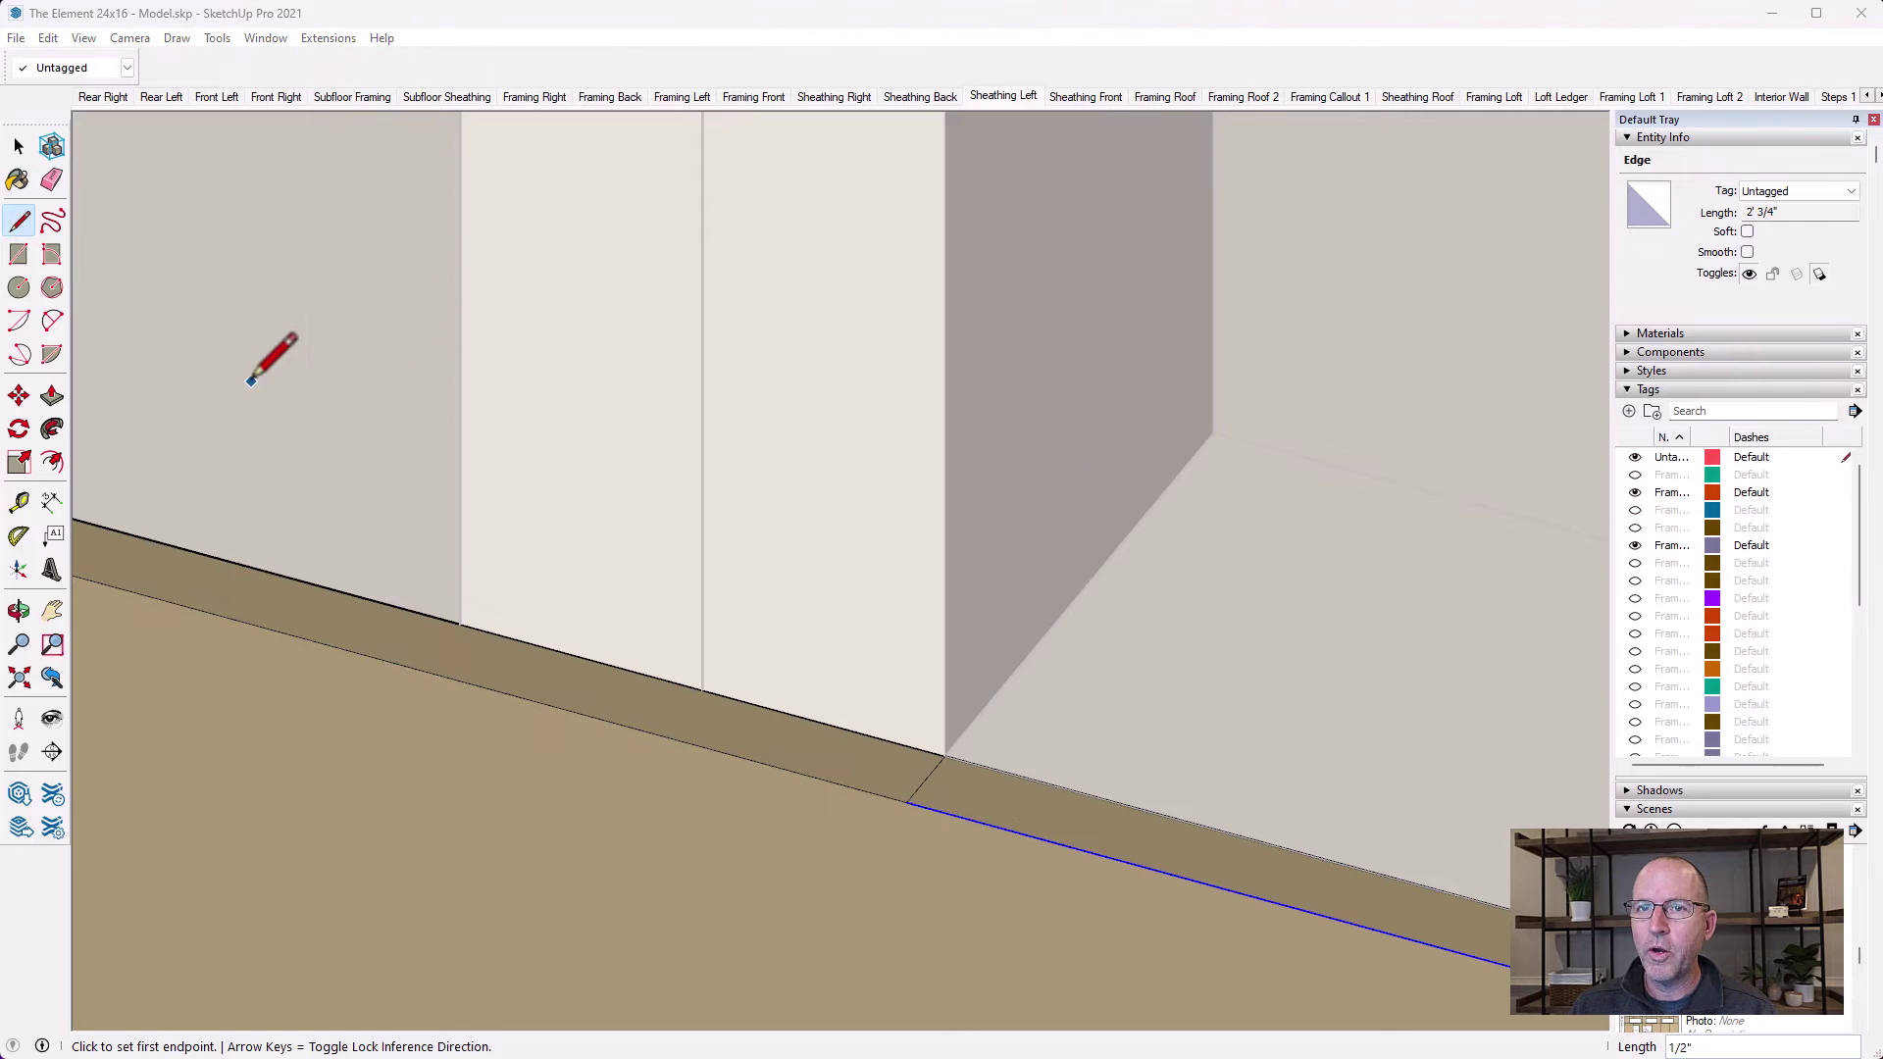
# Push/Pull the bottom-face section in front of the studs up 2' 8 3/4" to the cutout's top edge, filling that strip
pyautogui.click(52, 396)
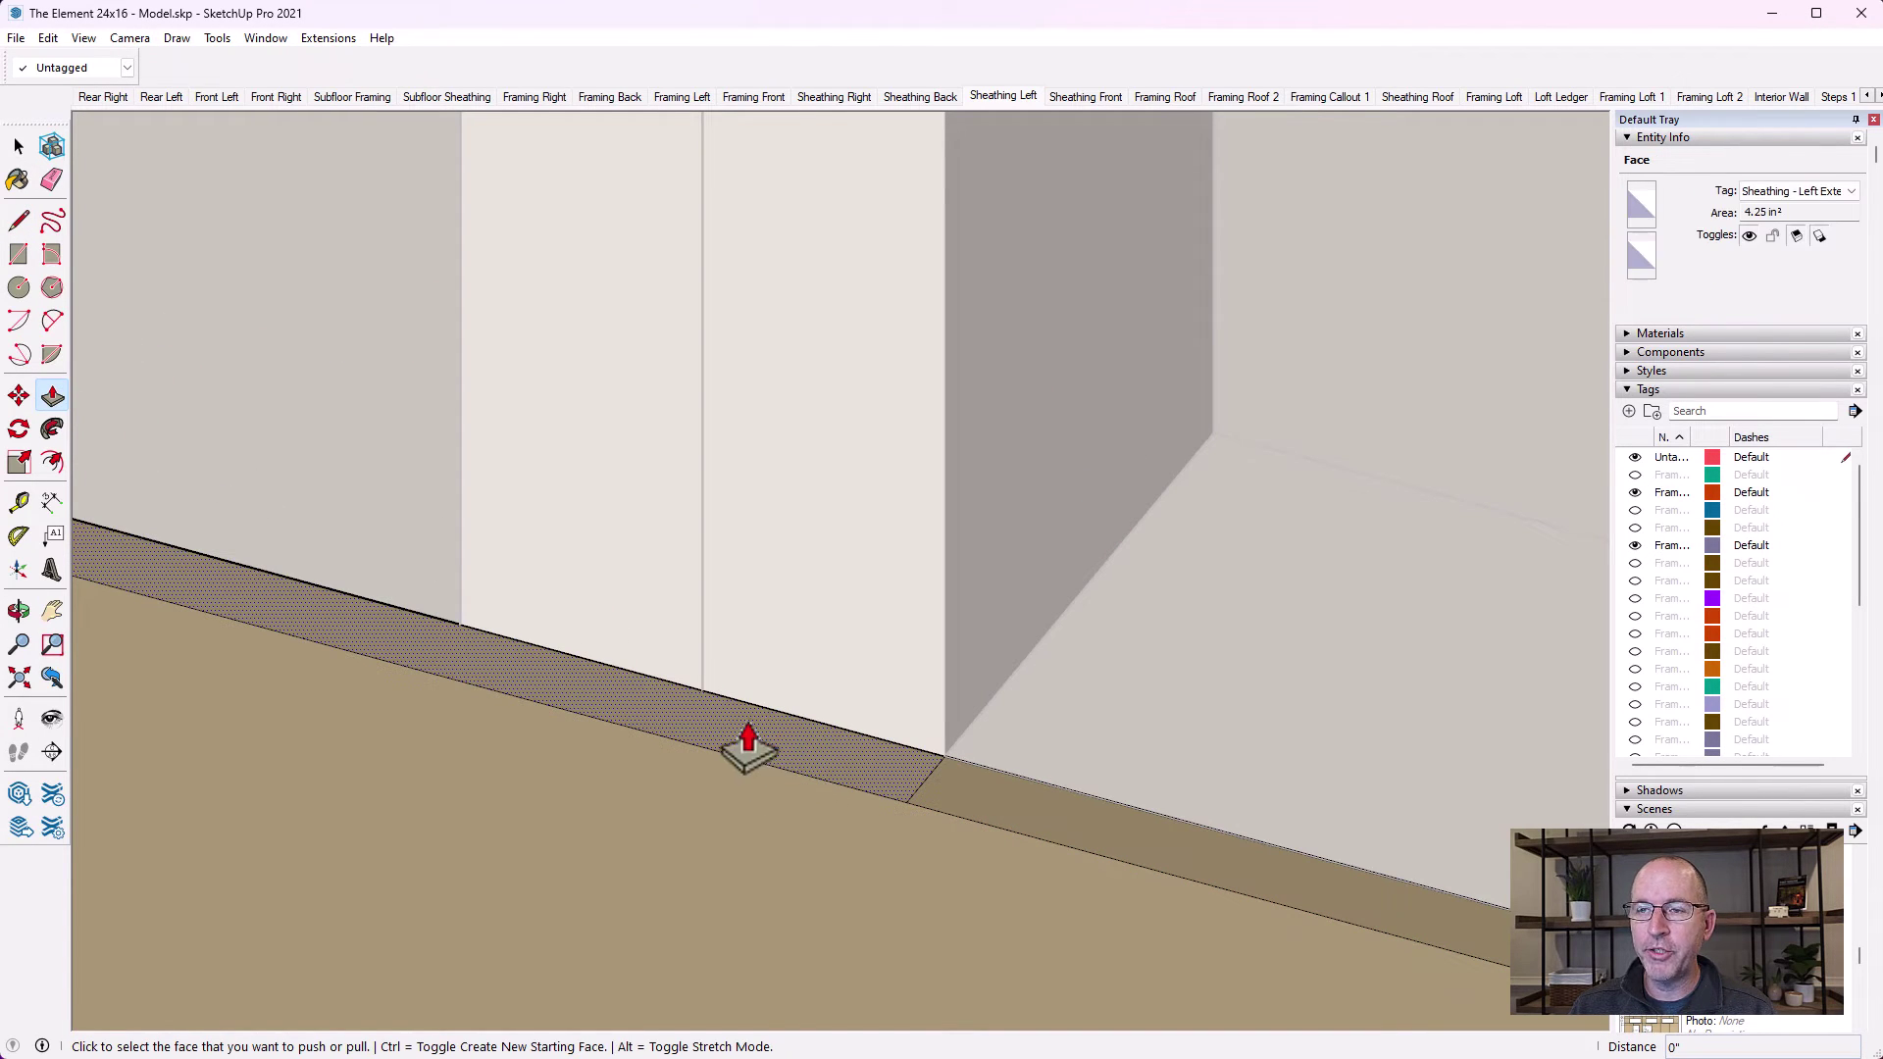
pyautogui.click(859, 789)
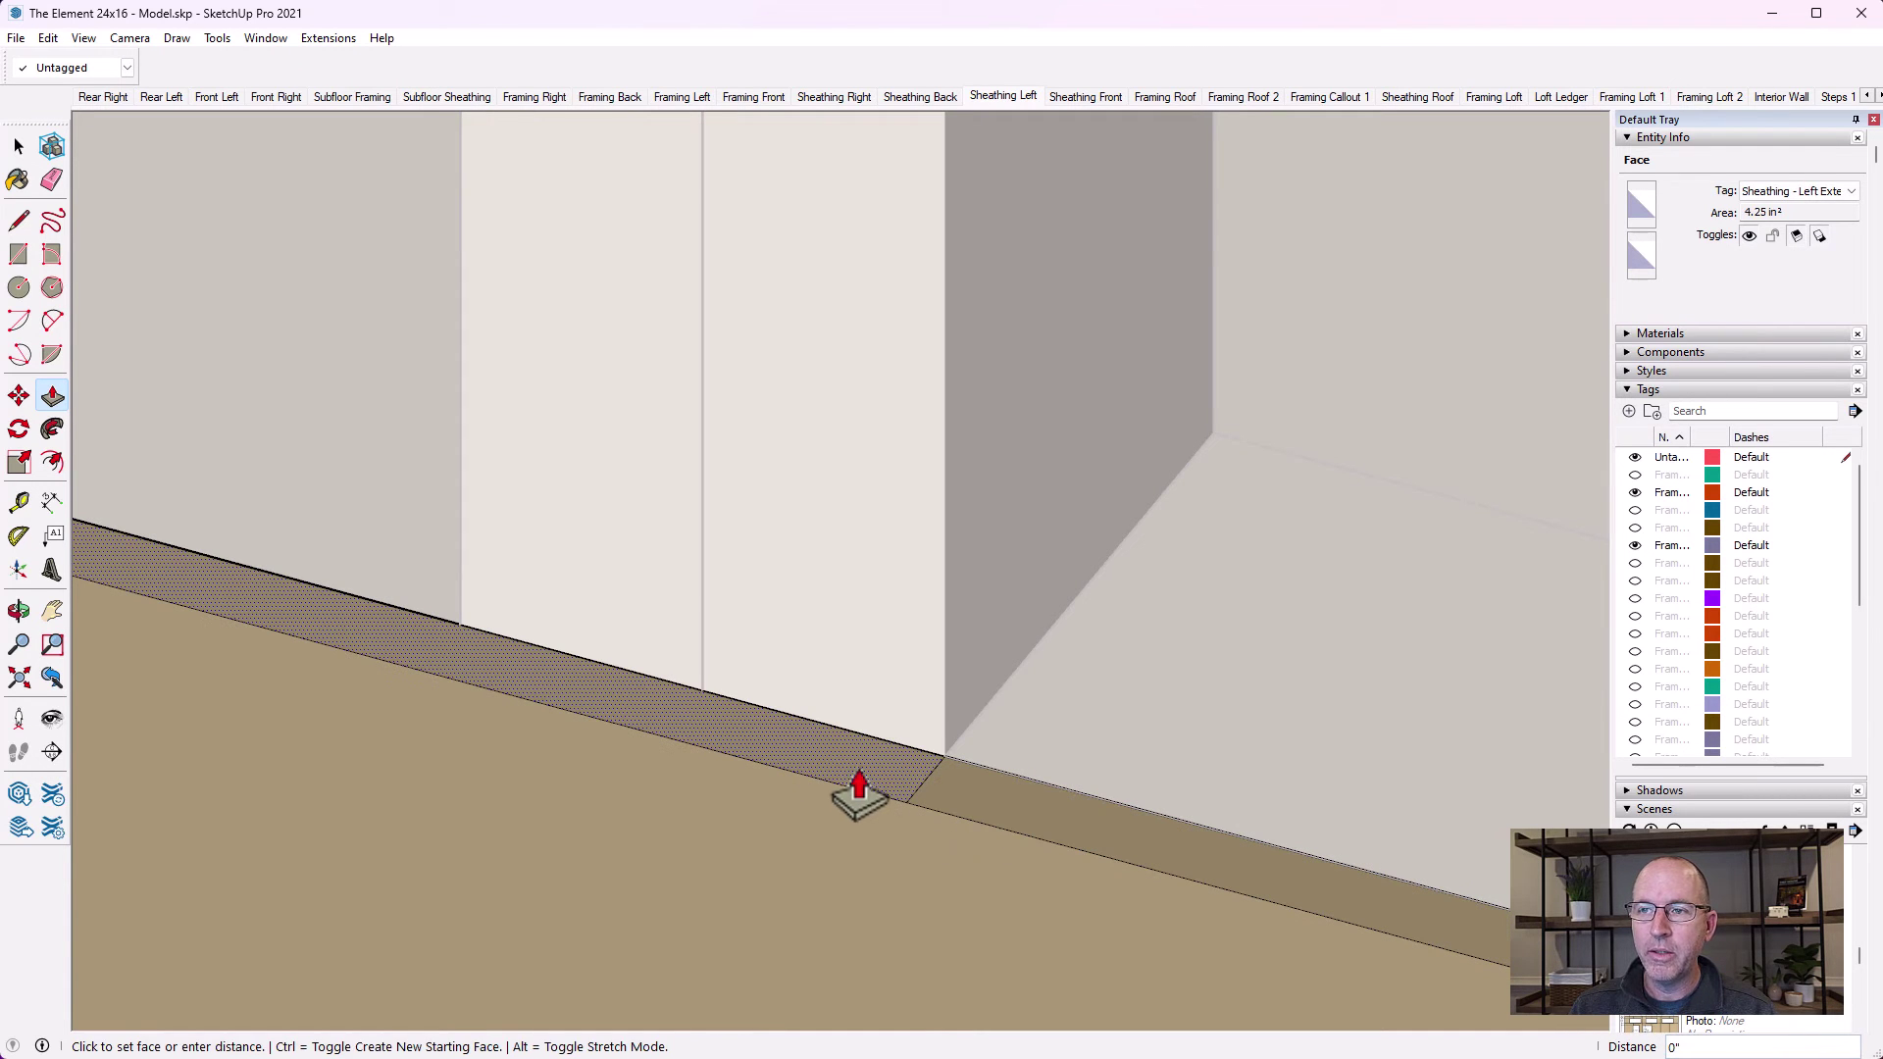
pyautogui.moveTo(859, 790); pyautogui.dragTo(871, 686, button='middle')
pyautogui.scroll(-5, 872, 687)
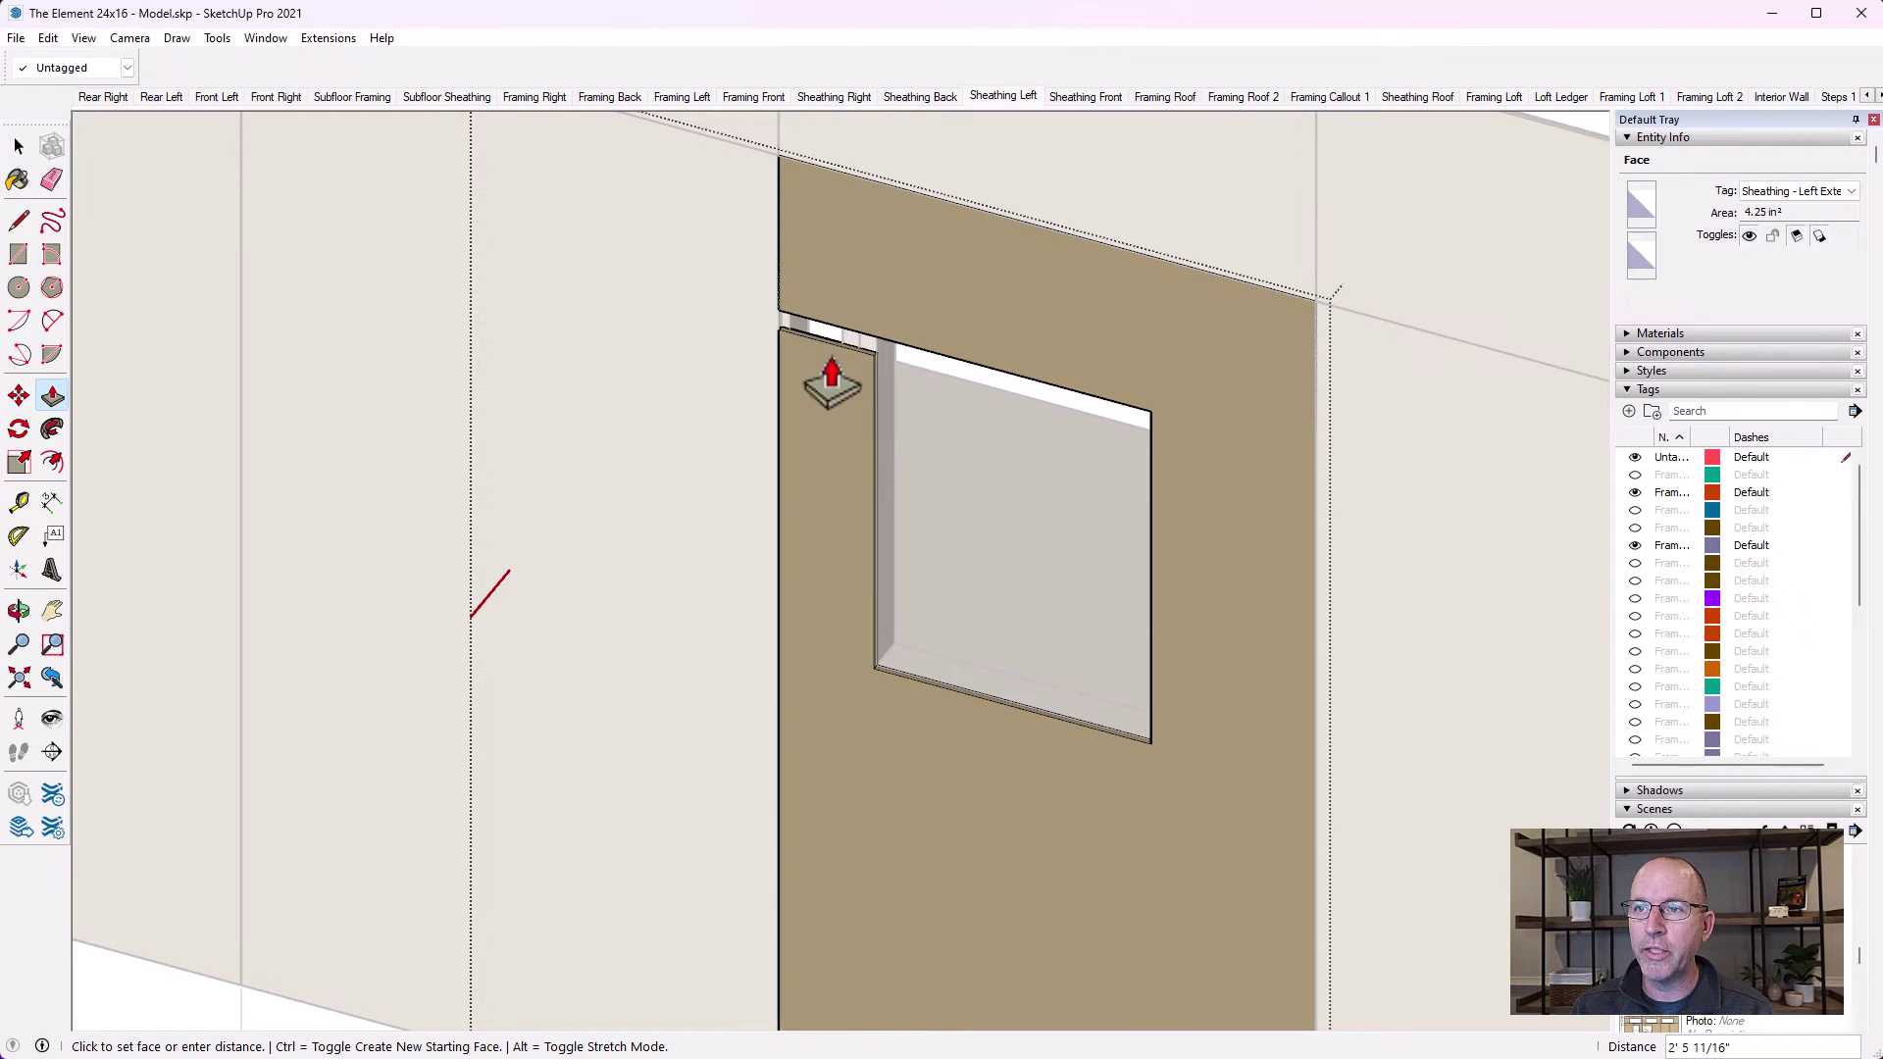
pyautogui.click(778, 313)
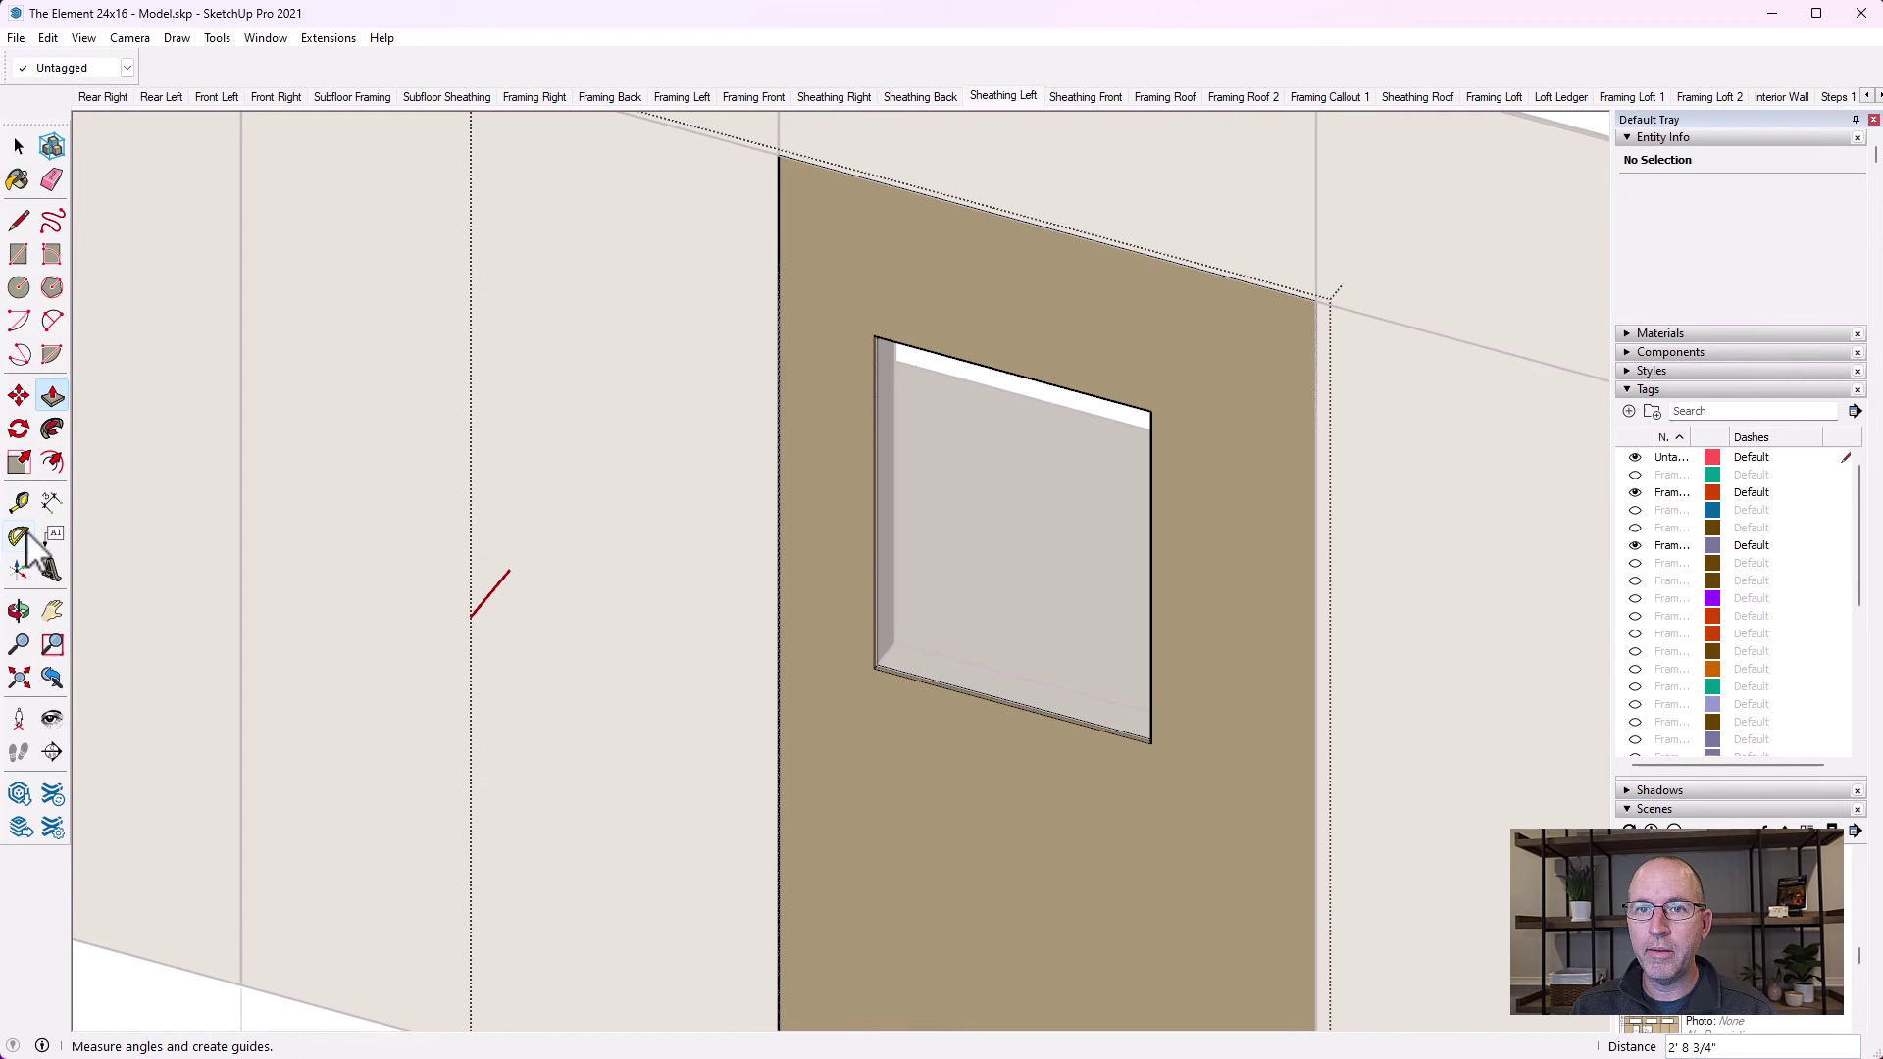
# Push/Pull the cutout's opposite side face 1' 2 3/4" to the panel's edge, removing that strip of sheathing, and close the panel
pyautogui.click(18, 611)
pyautogui.moveTo(686, 681); pyautogui.dragTo(1487, 593)
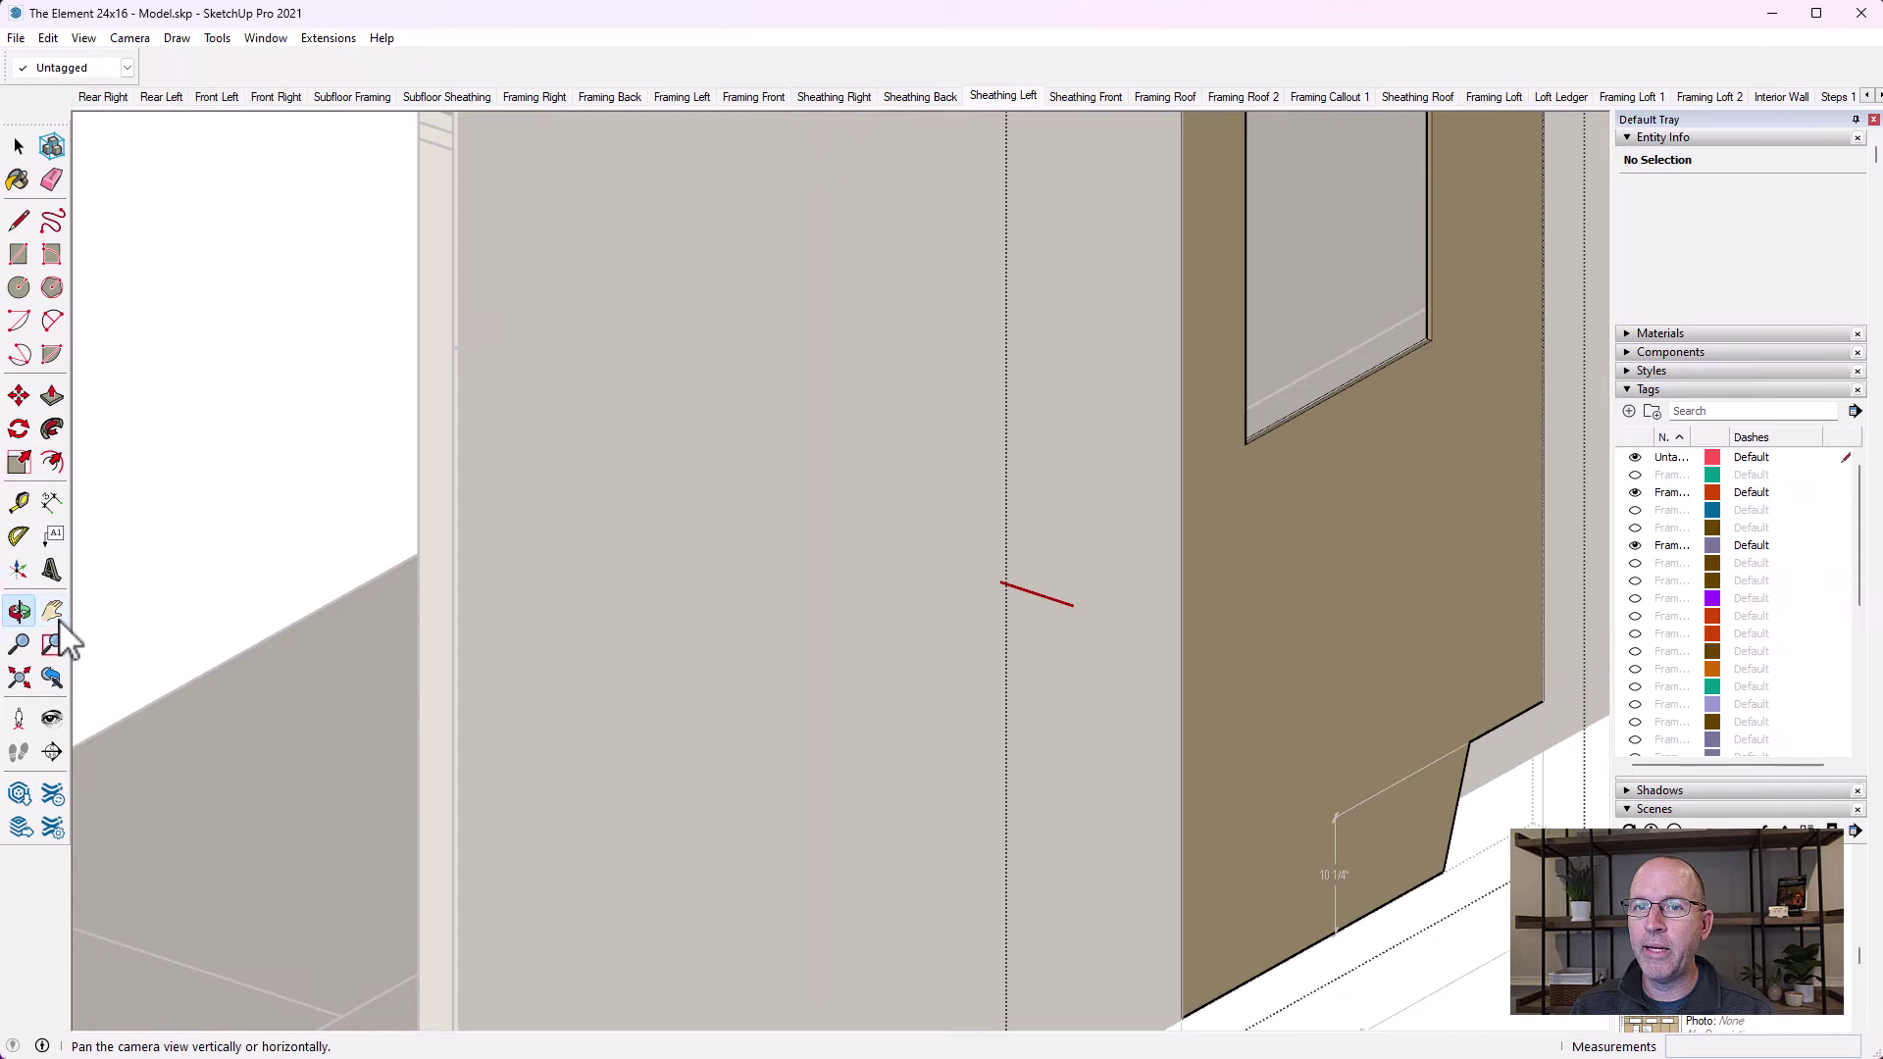
pyautogui.click(52, 611)
pyautogui.moveTo(1196, 359); pyautogui.dragTo(907, 715)
pyautogui.scroll(8, 1008, 568)
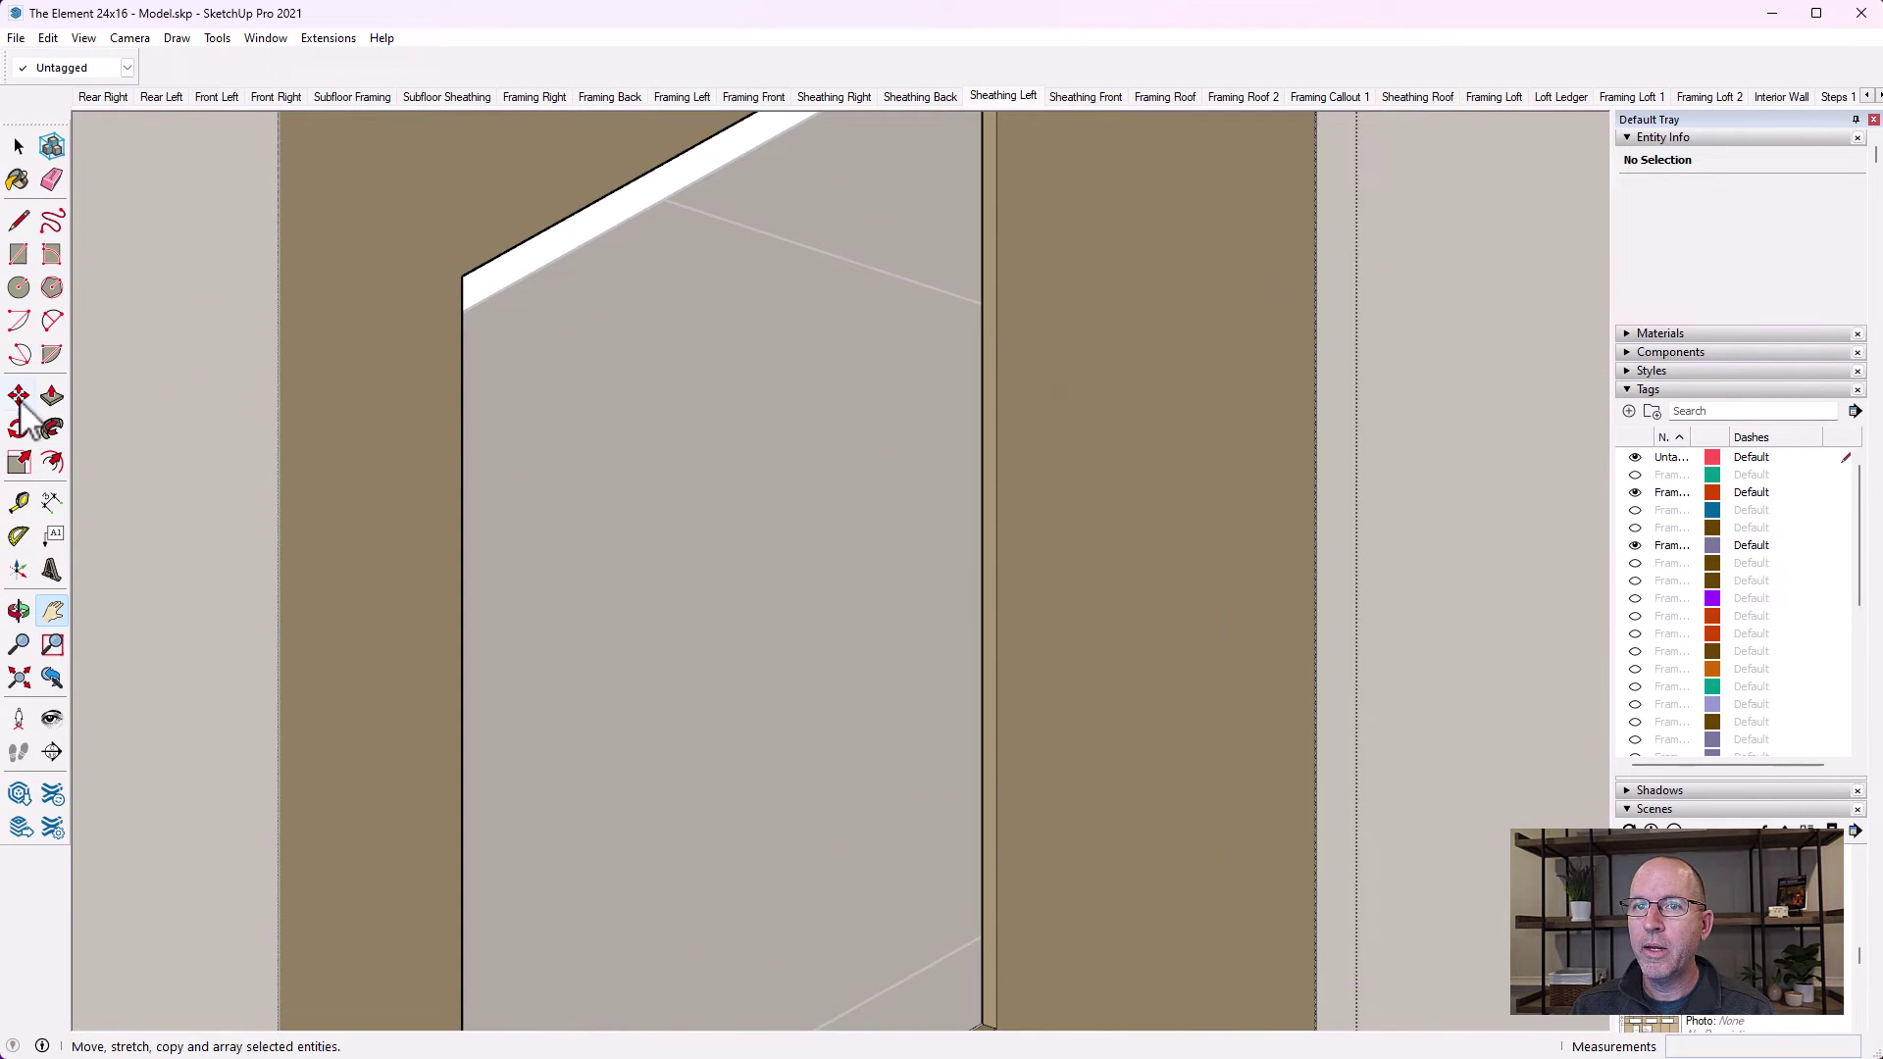
pyautogui.click(52, 395)
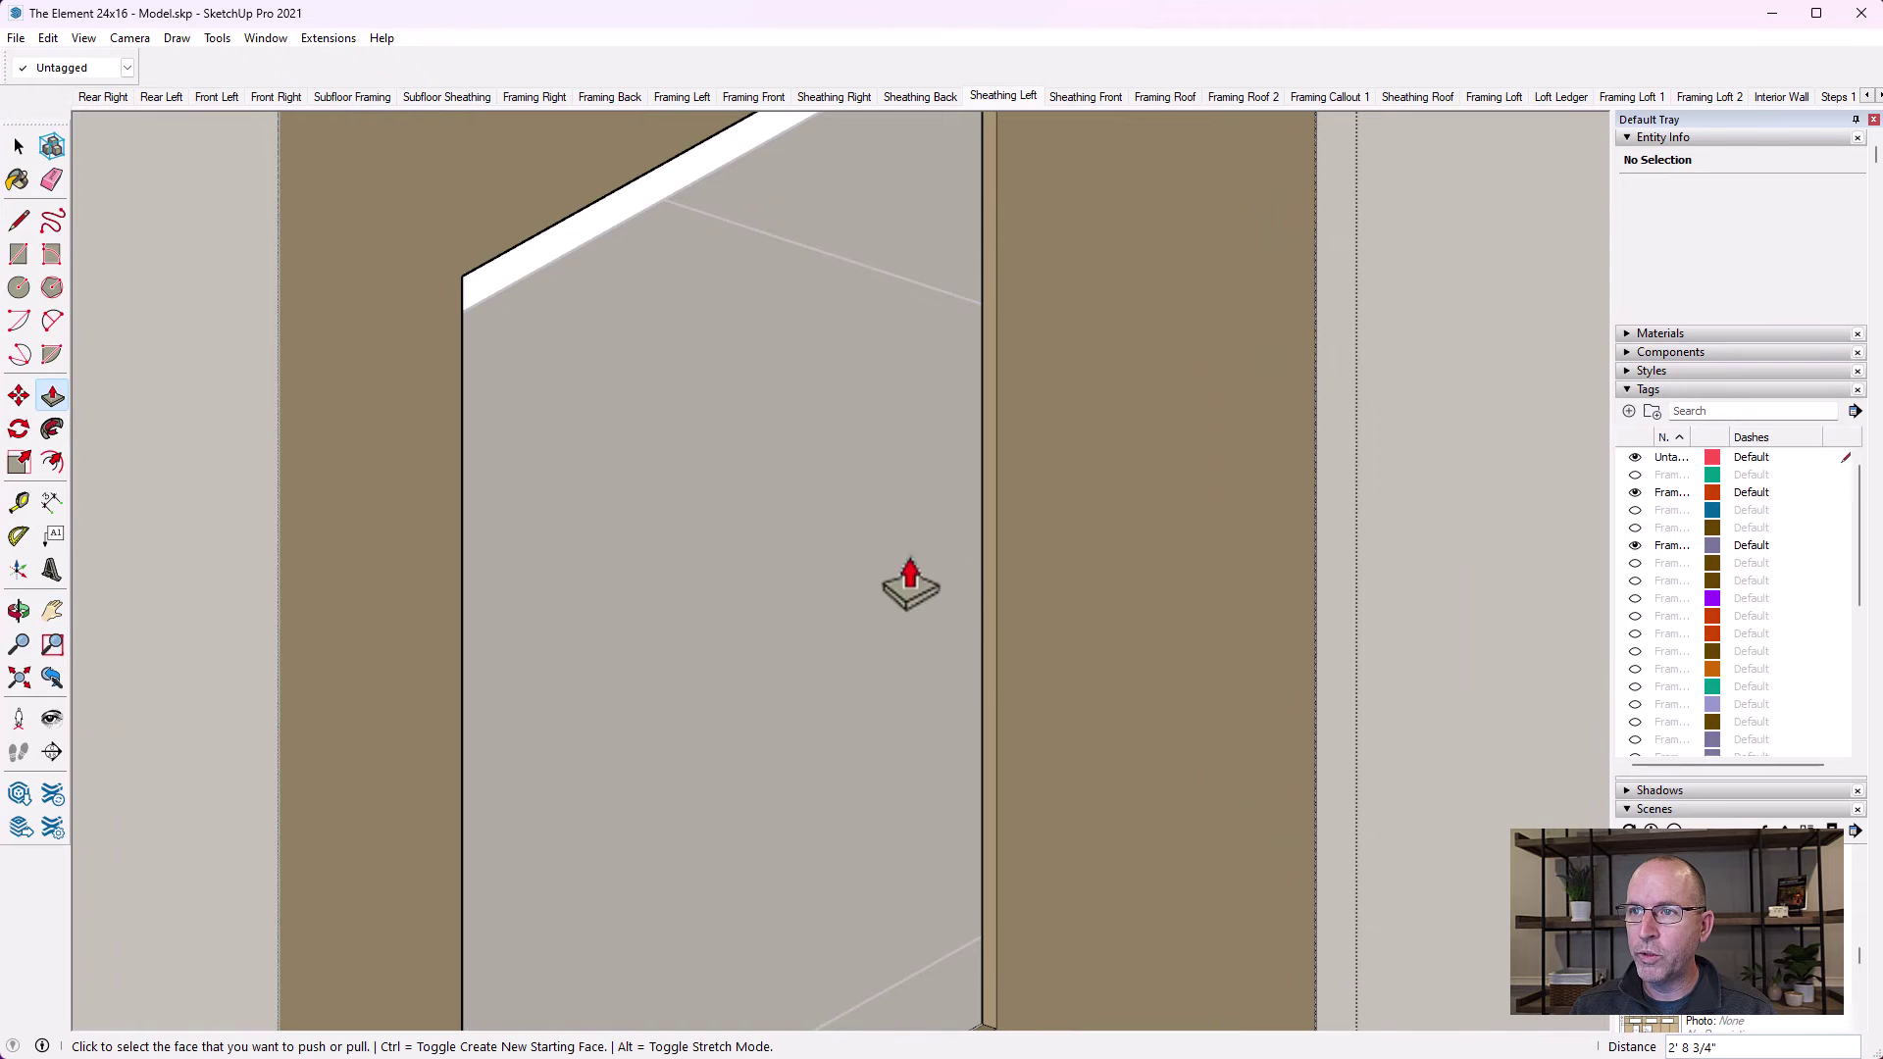
pyautogui.click(992, 580)
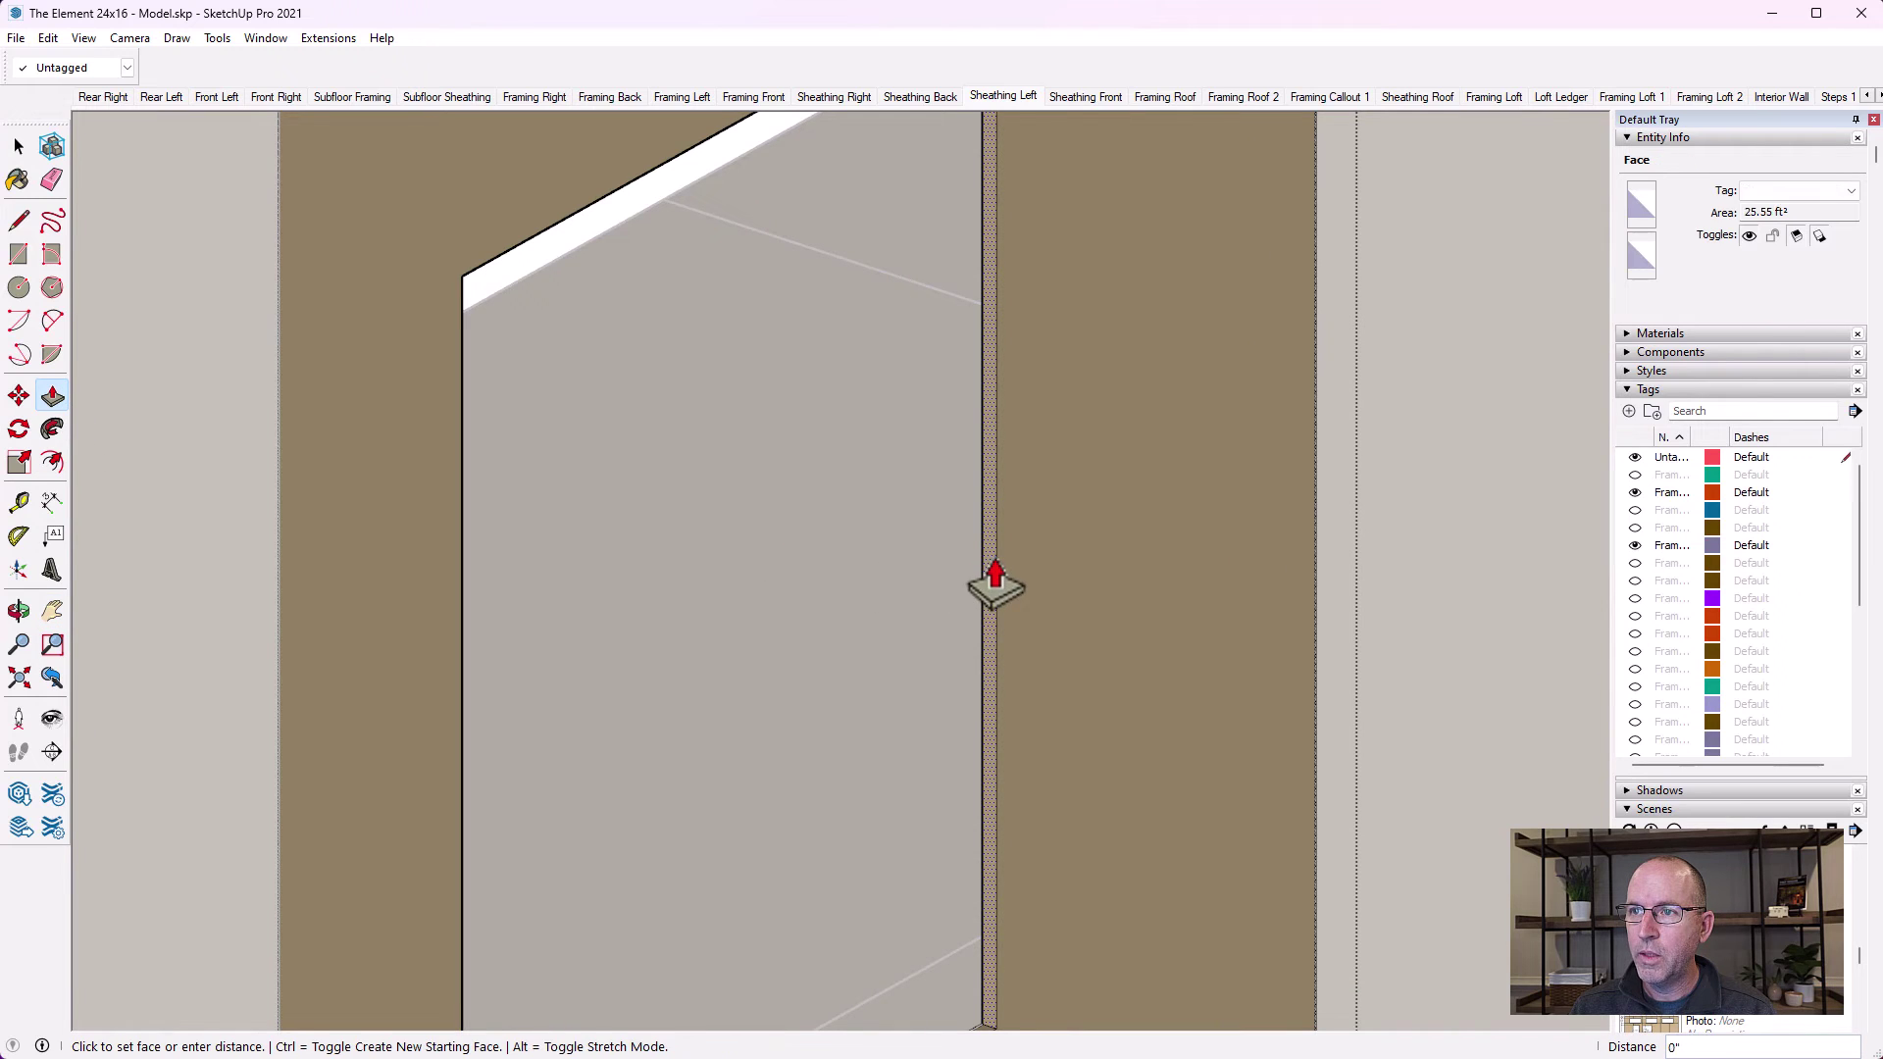
pyautogui.click(1315, 487)
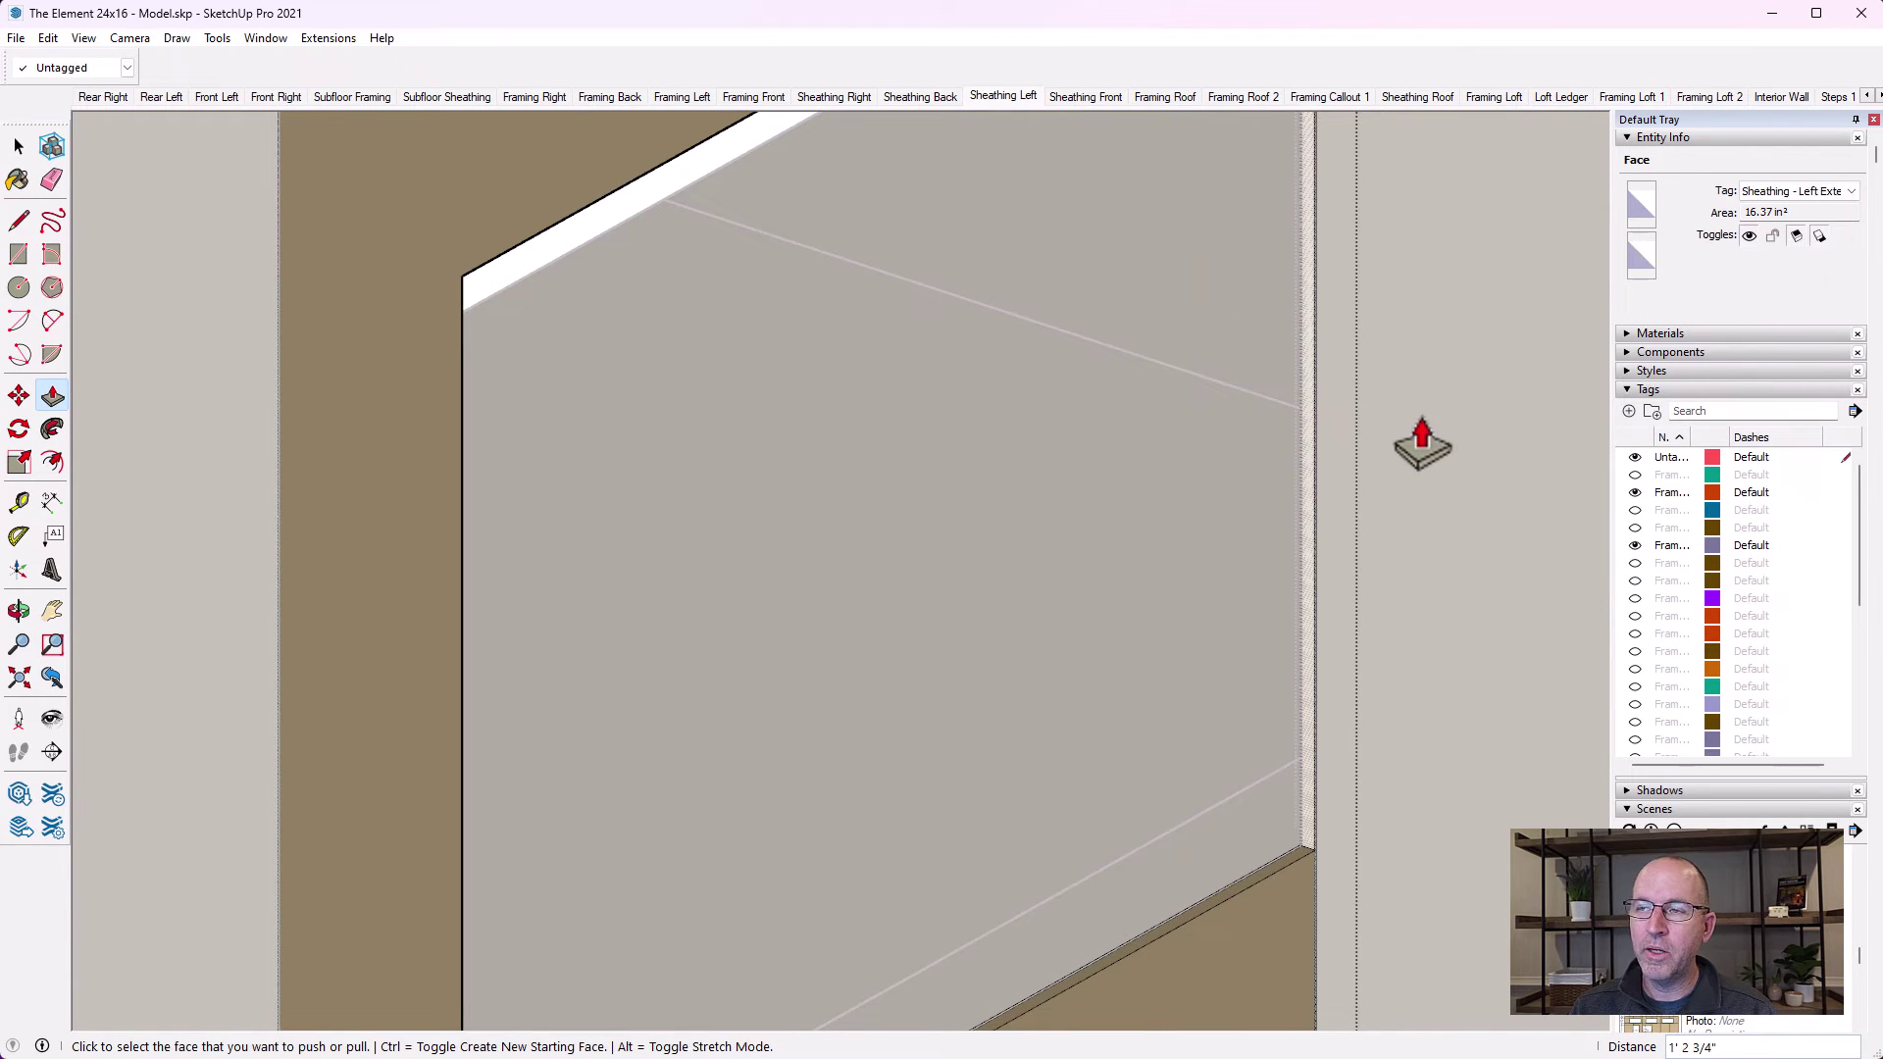
pyautogui.scroll(-1, 1378, 544)
pyautogui.scroll(-1, 1378, 544)
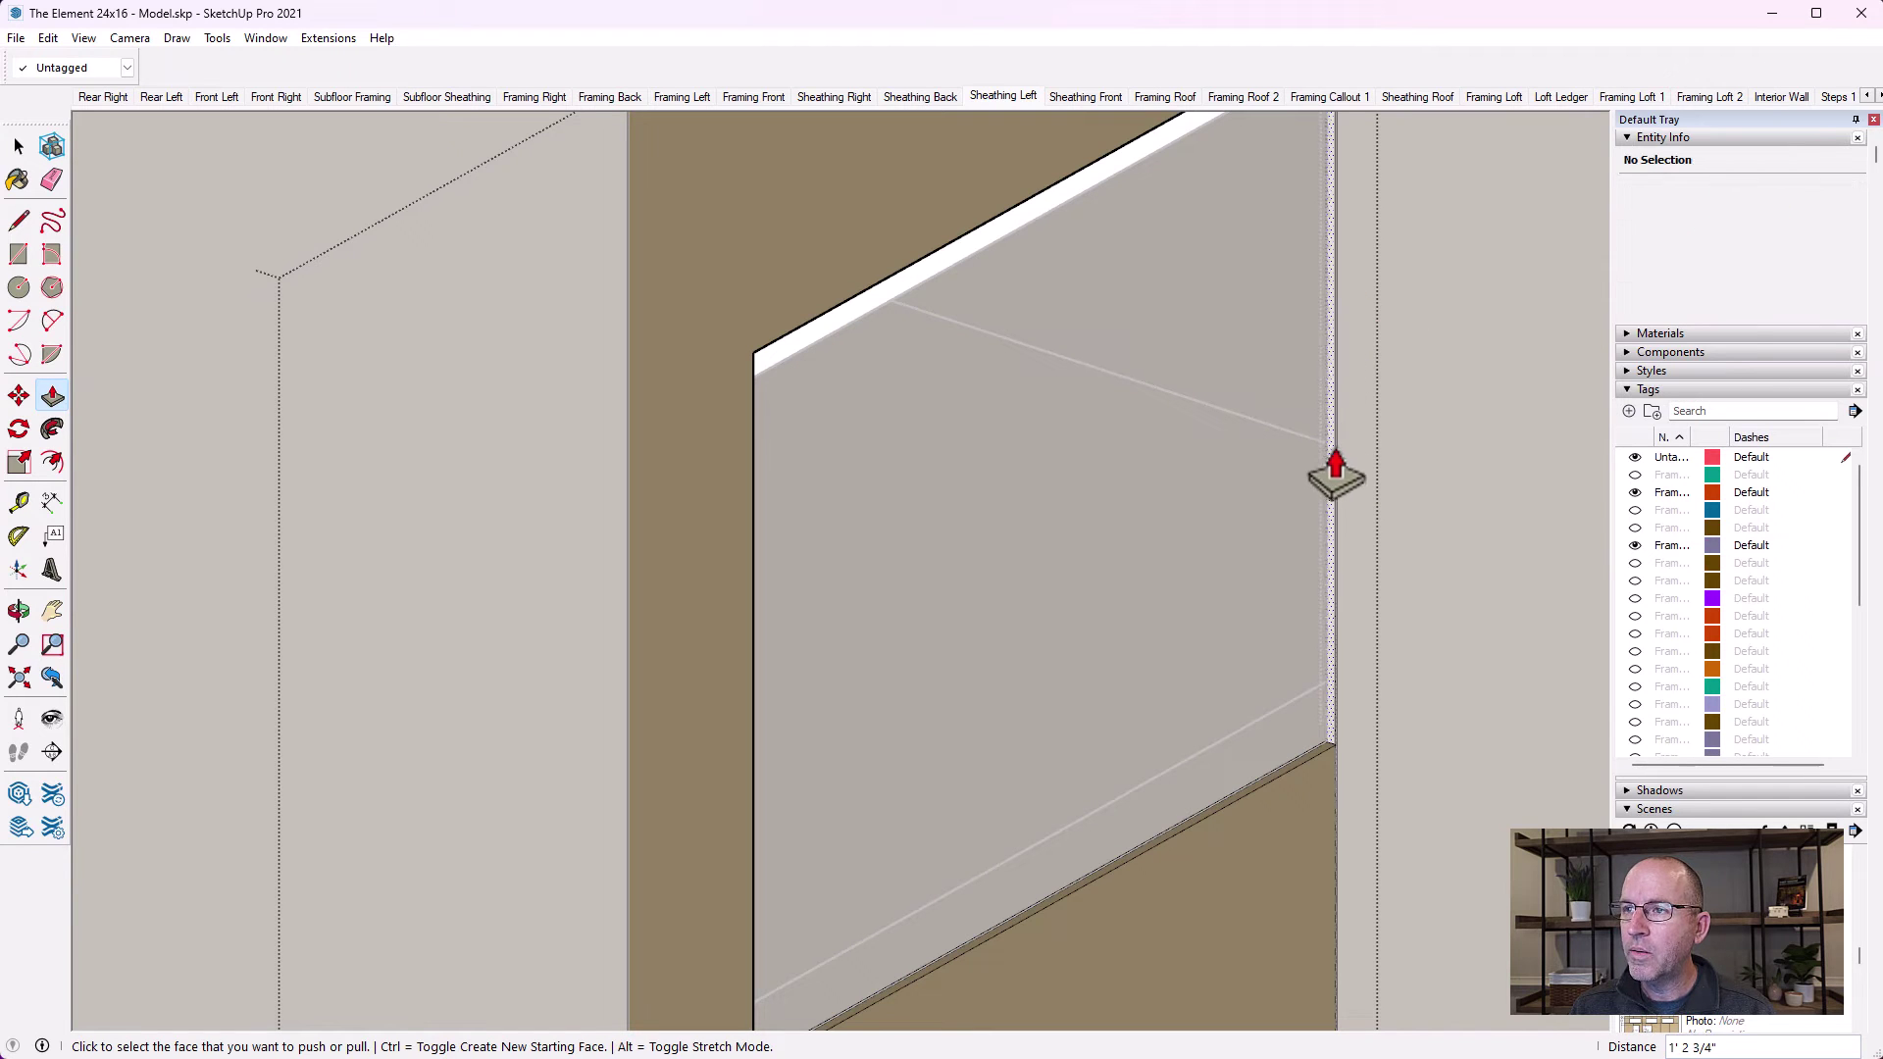
pyautogui.click(18, 147)
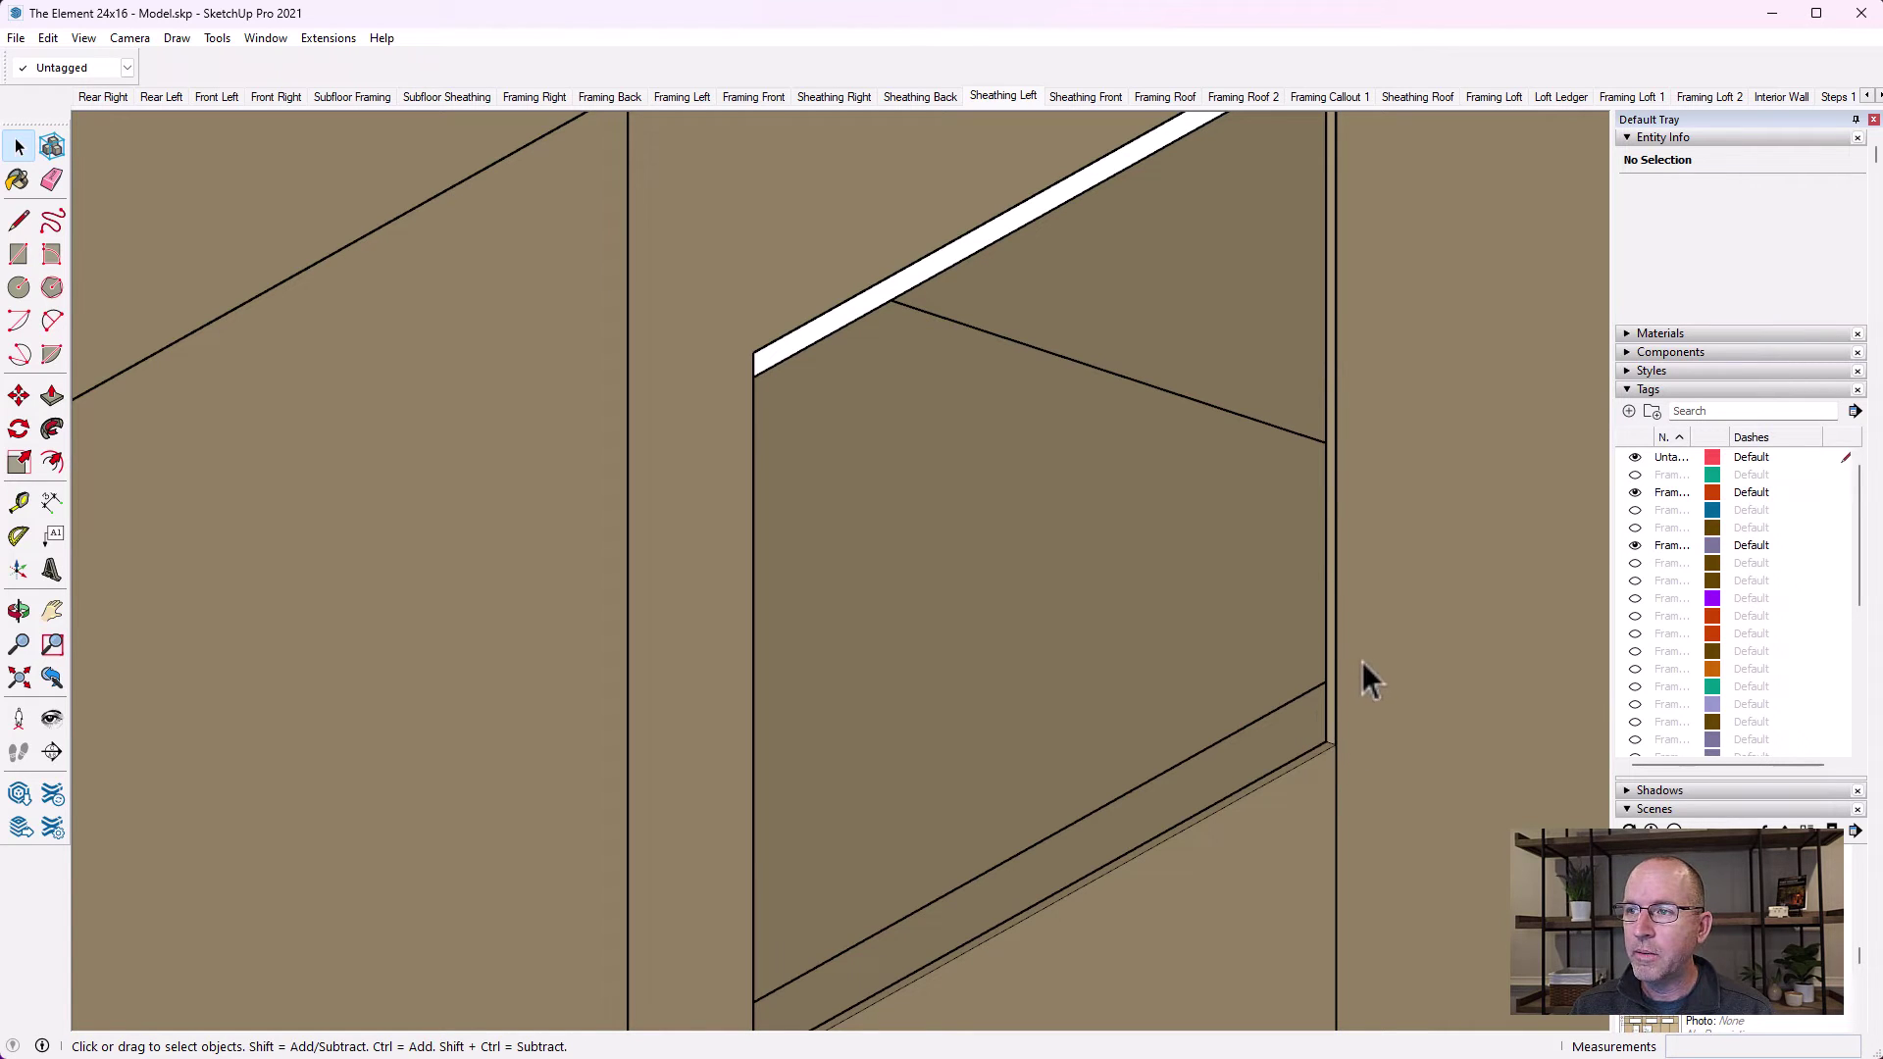
# Examine the revised window cutout and the adjoining solid sheathing panel from outside the left wall
pyautogui.click(49, 606)
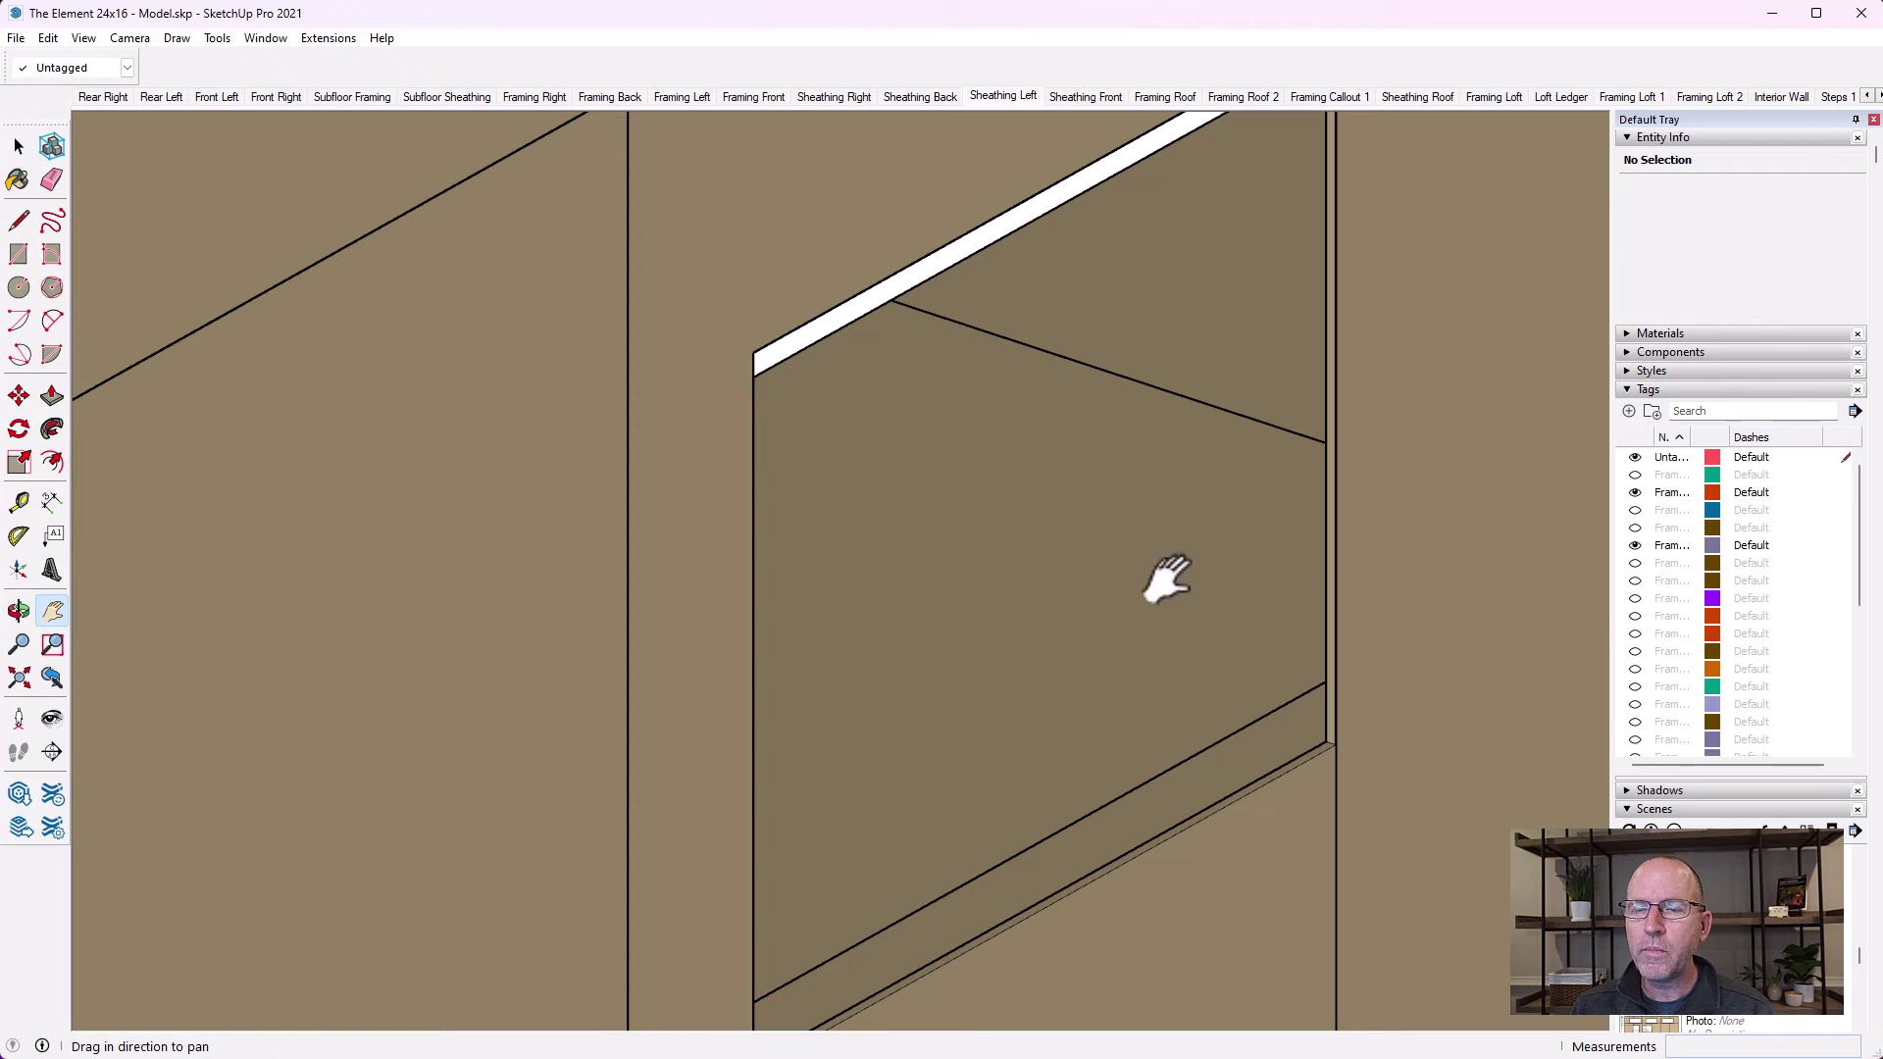
pyautogui.moveTo(1308, 553); pyautogui.dragTo(767, 662)
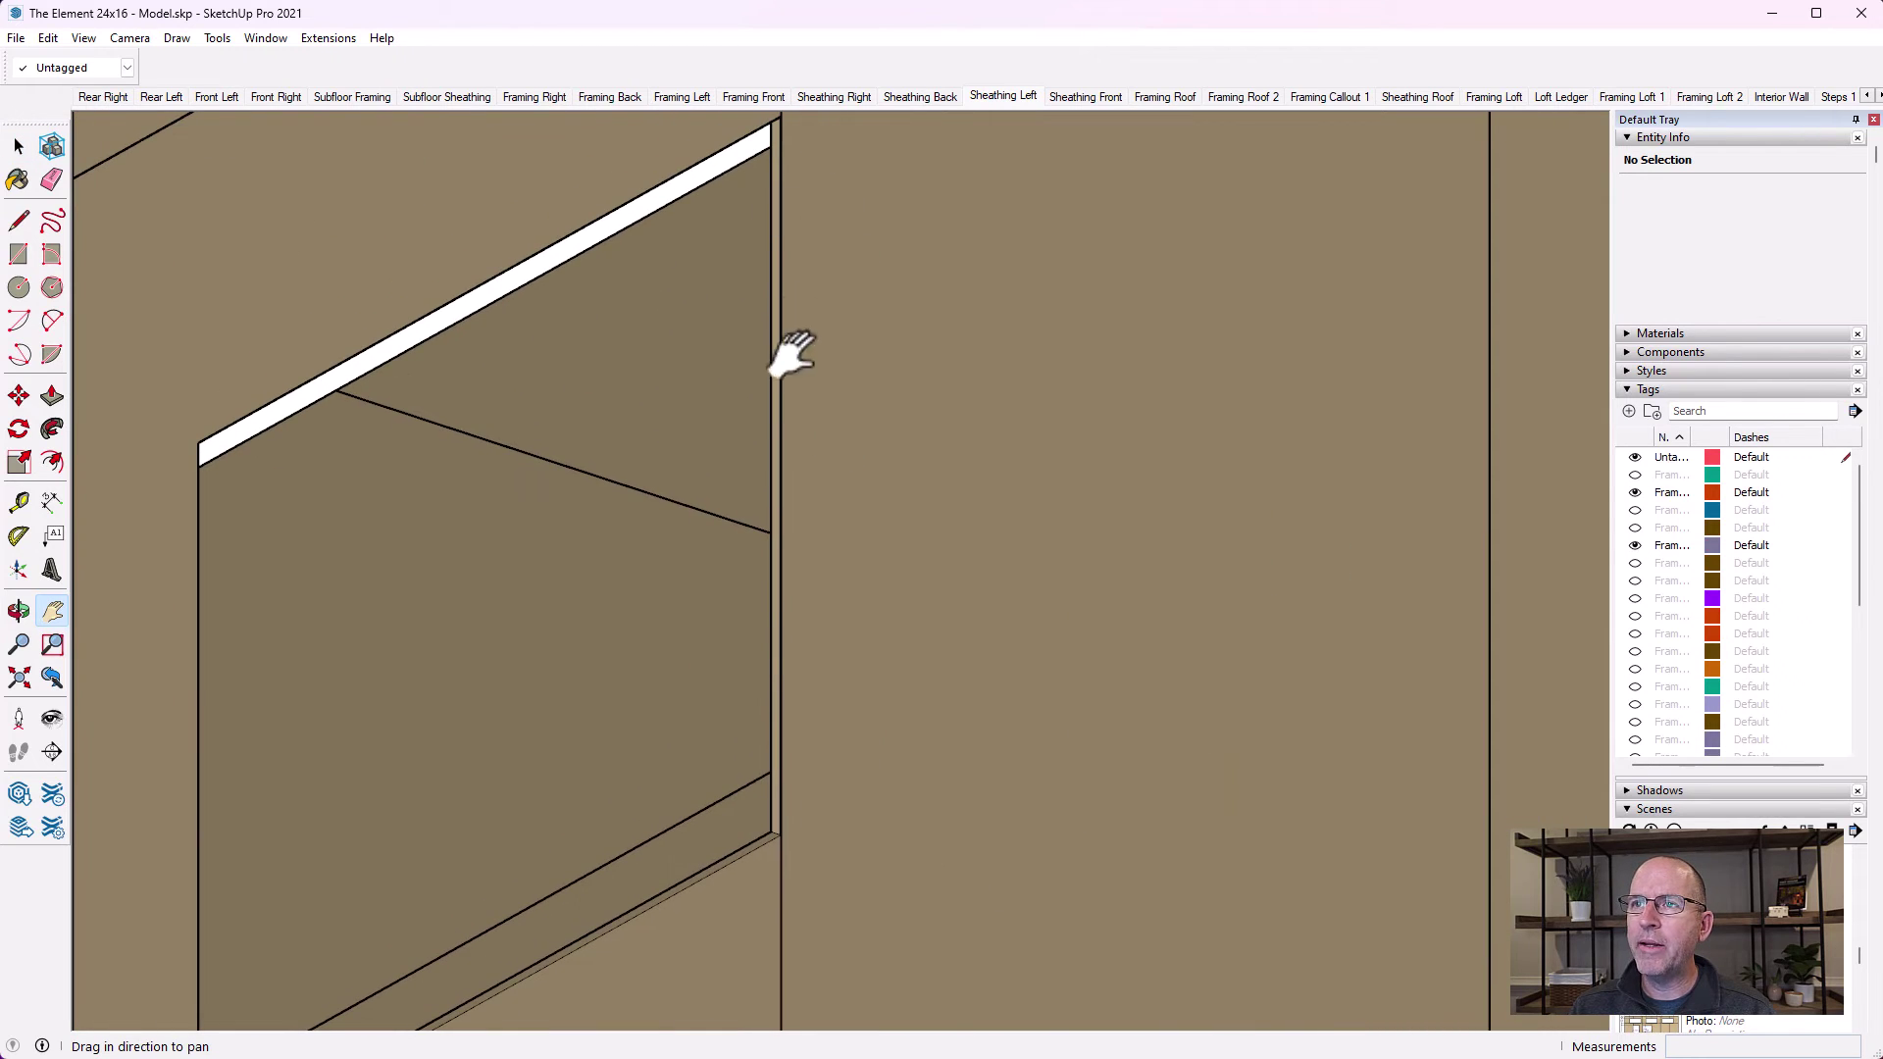
pyautogui.moveTo(971, 621); pyautogui.dragTo(1039, 644)
pyautogui.scroll(-3, 1020, 618)
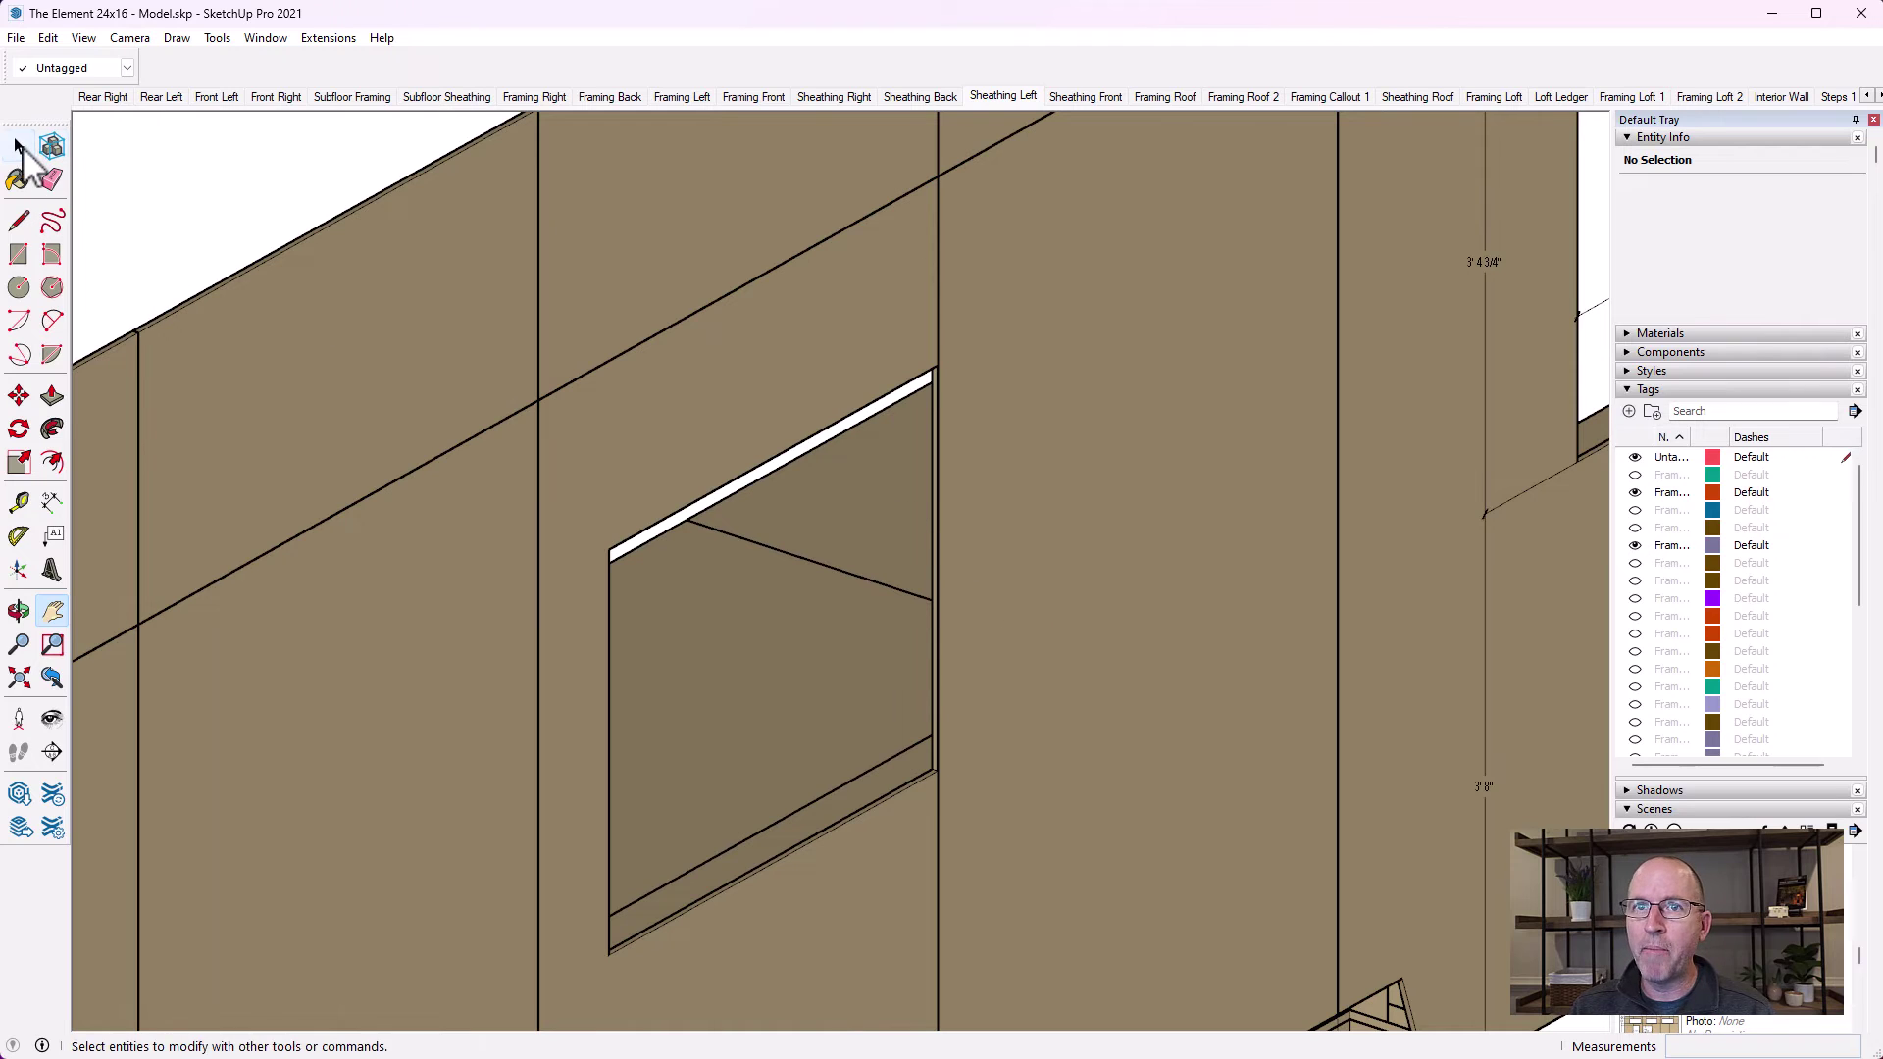
pyautogui.click(18, 145)
pyautogui.scroll(-3, 1180, 557)
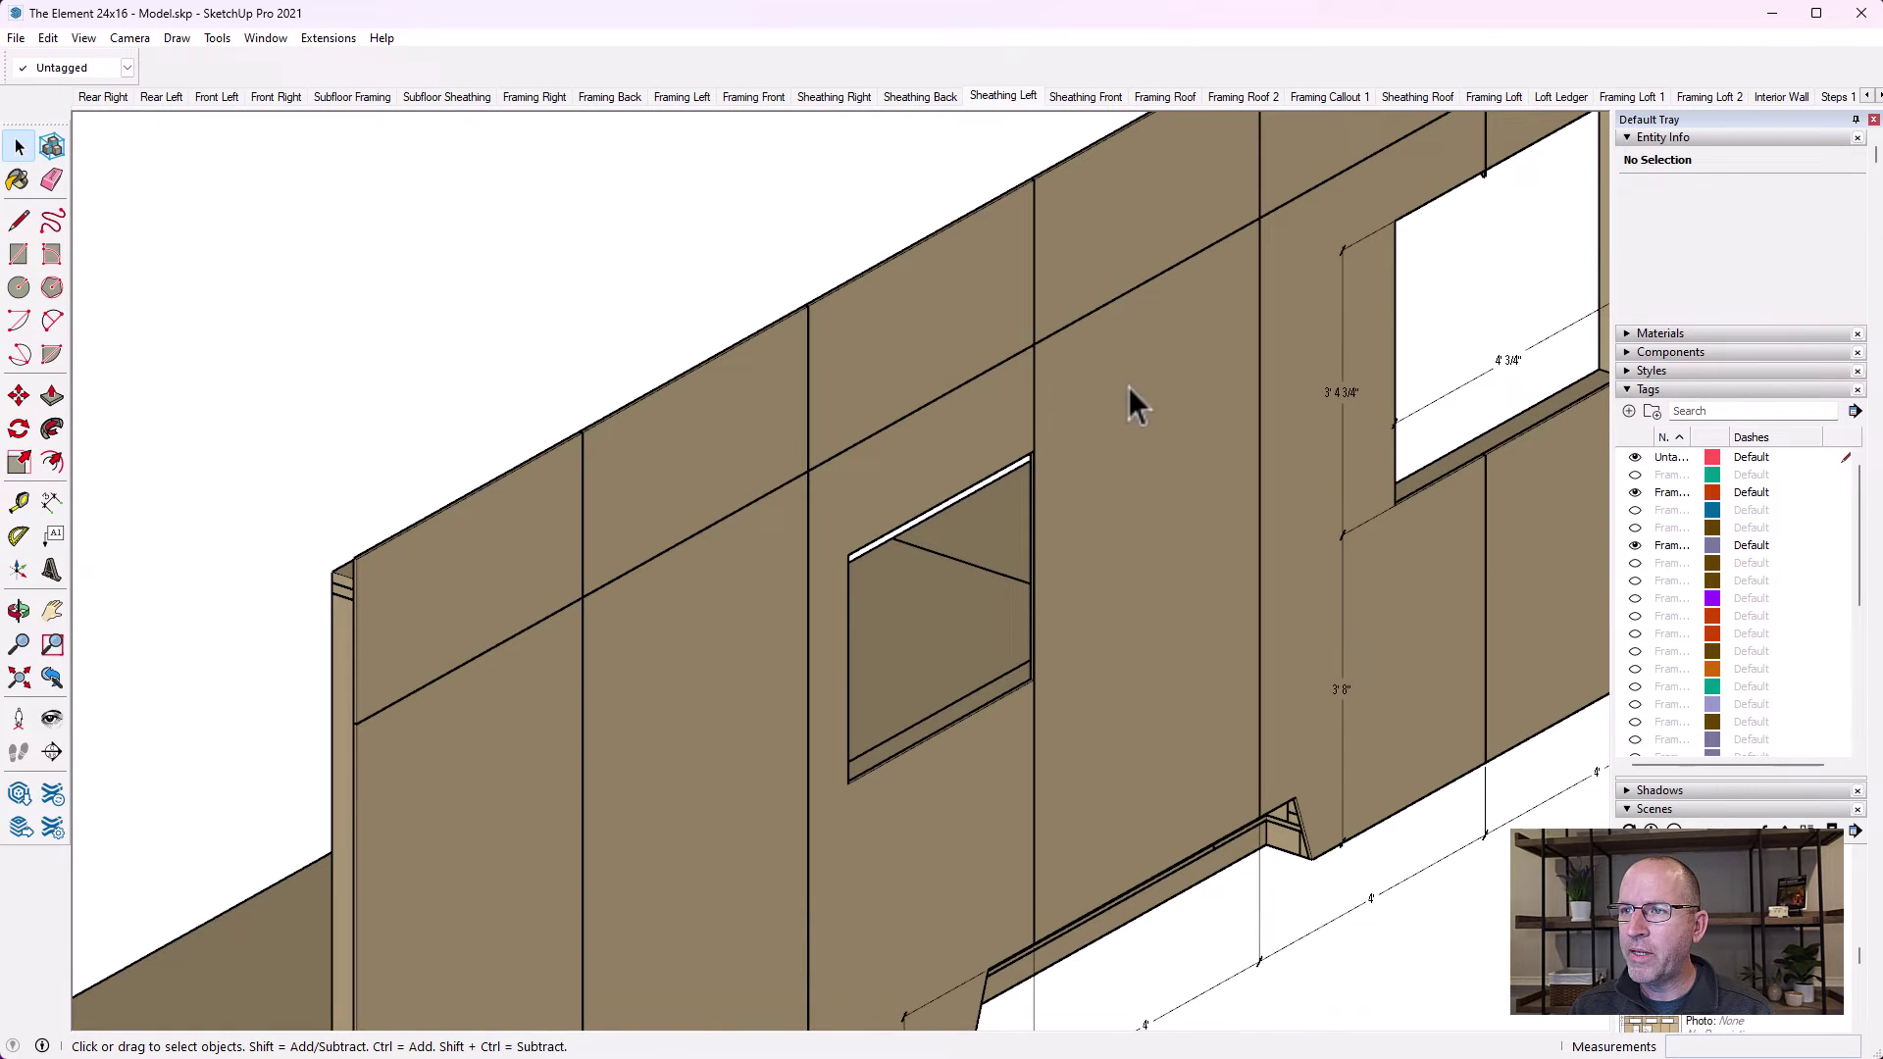
pyautogui.click(52, 611)
pyautogui.moveTo(1281, 715); pyautogui.dragTo(1046, 538)
pyautogui.scroll(-2, 1039, 549)
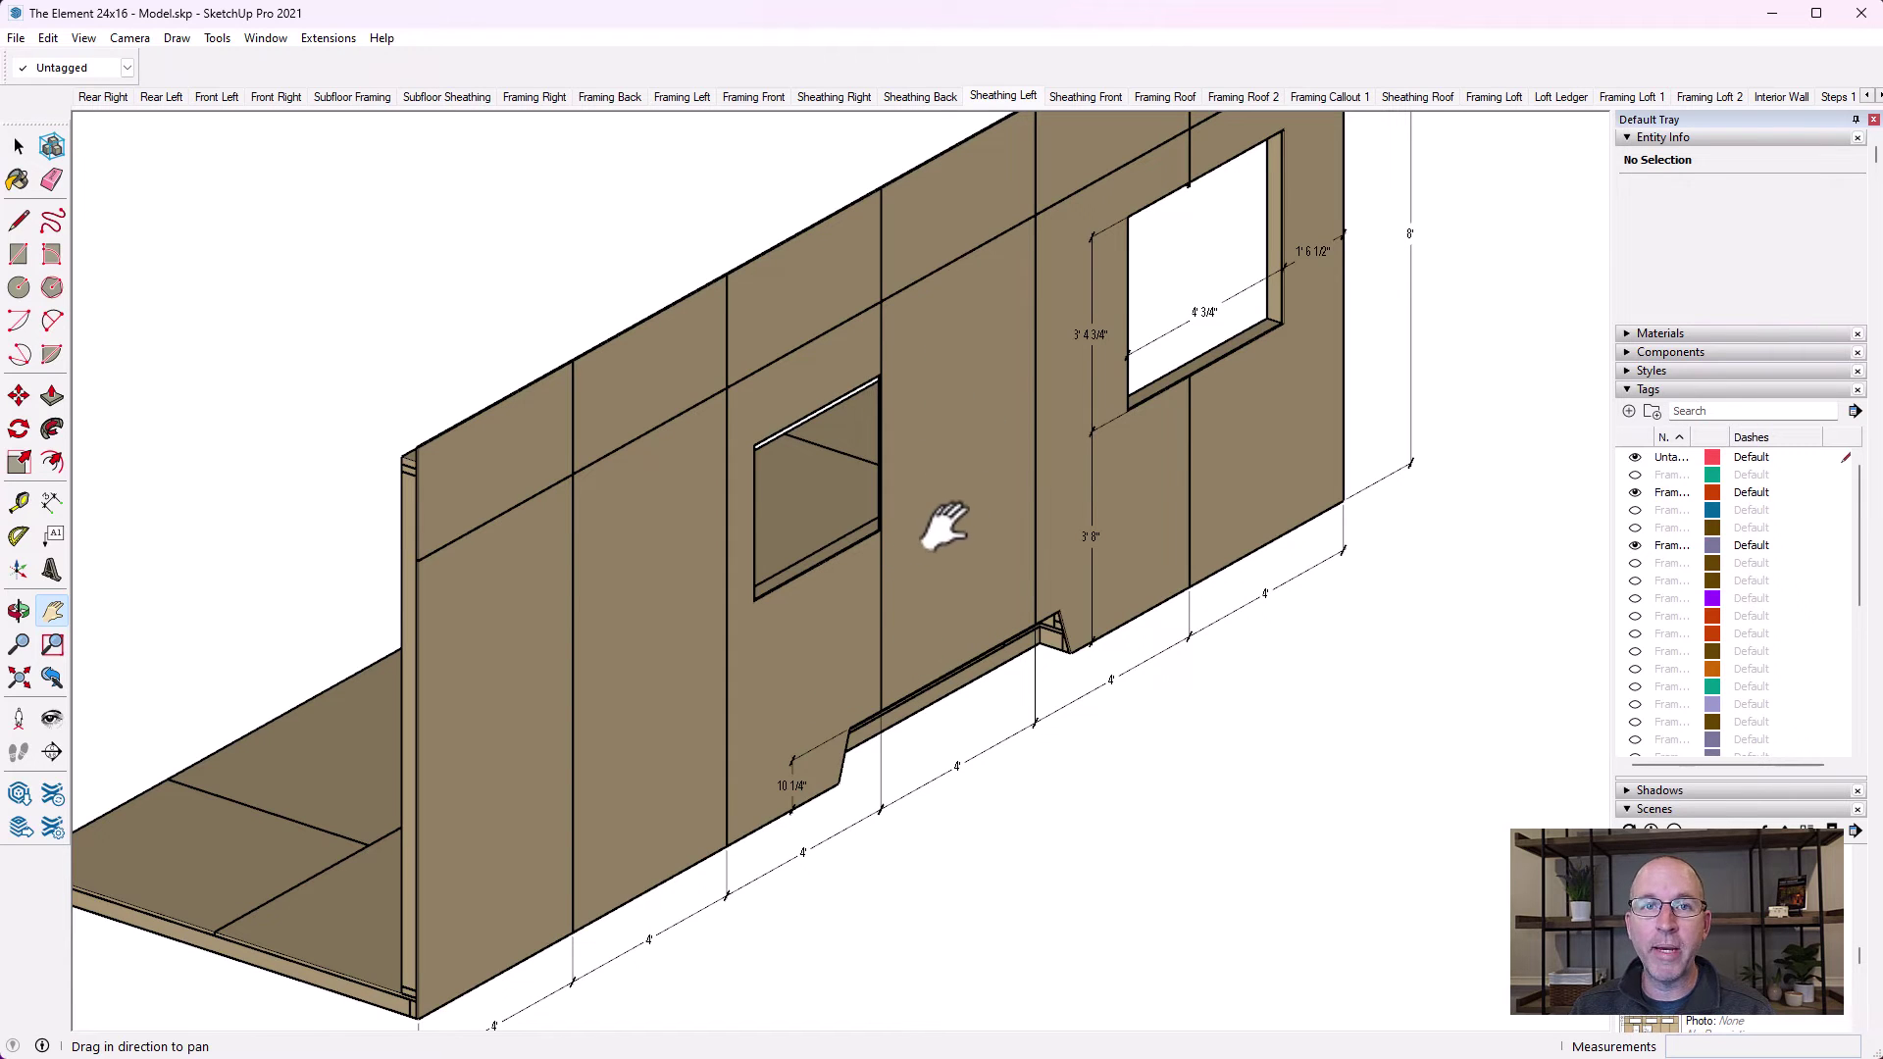
pyautogui.scroll(3, 936, 412)
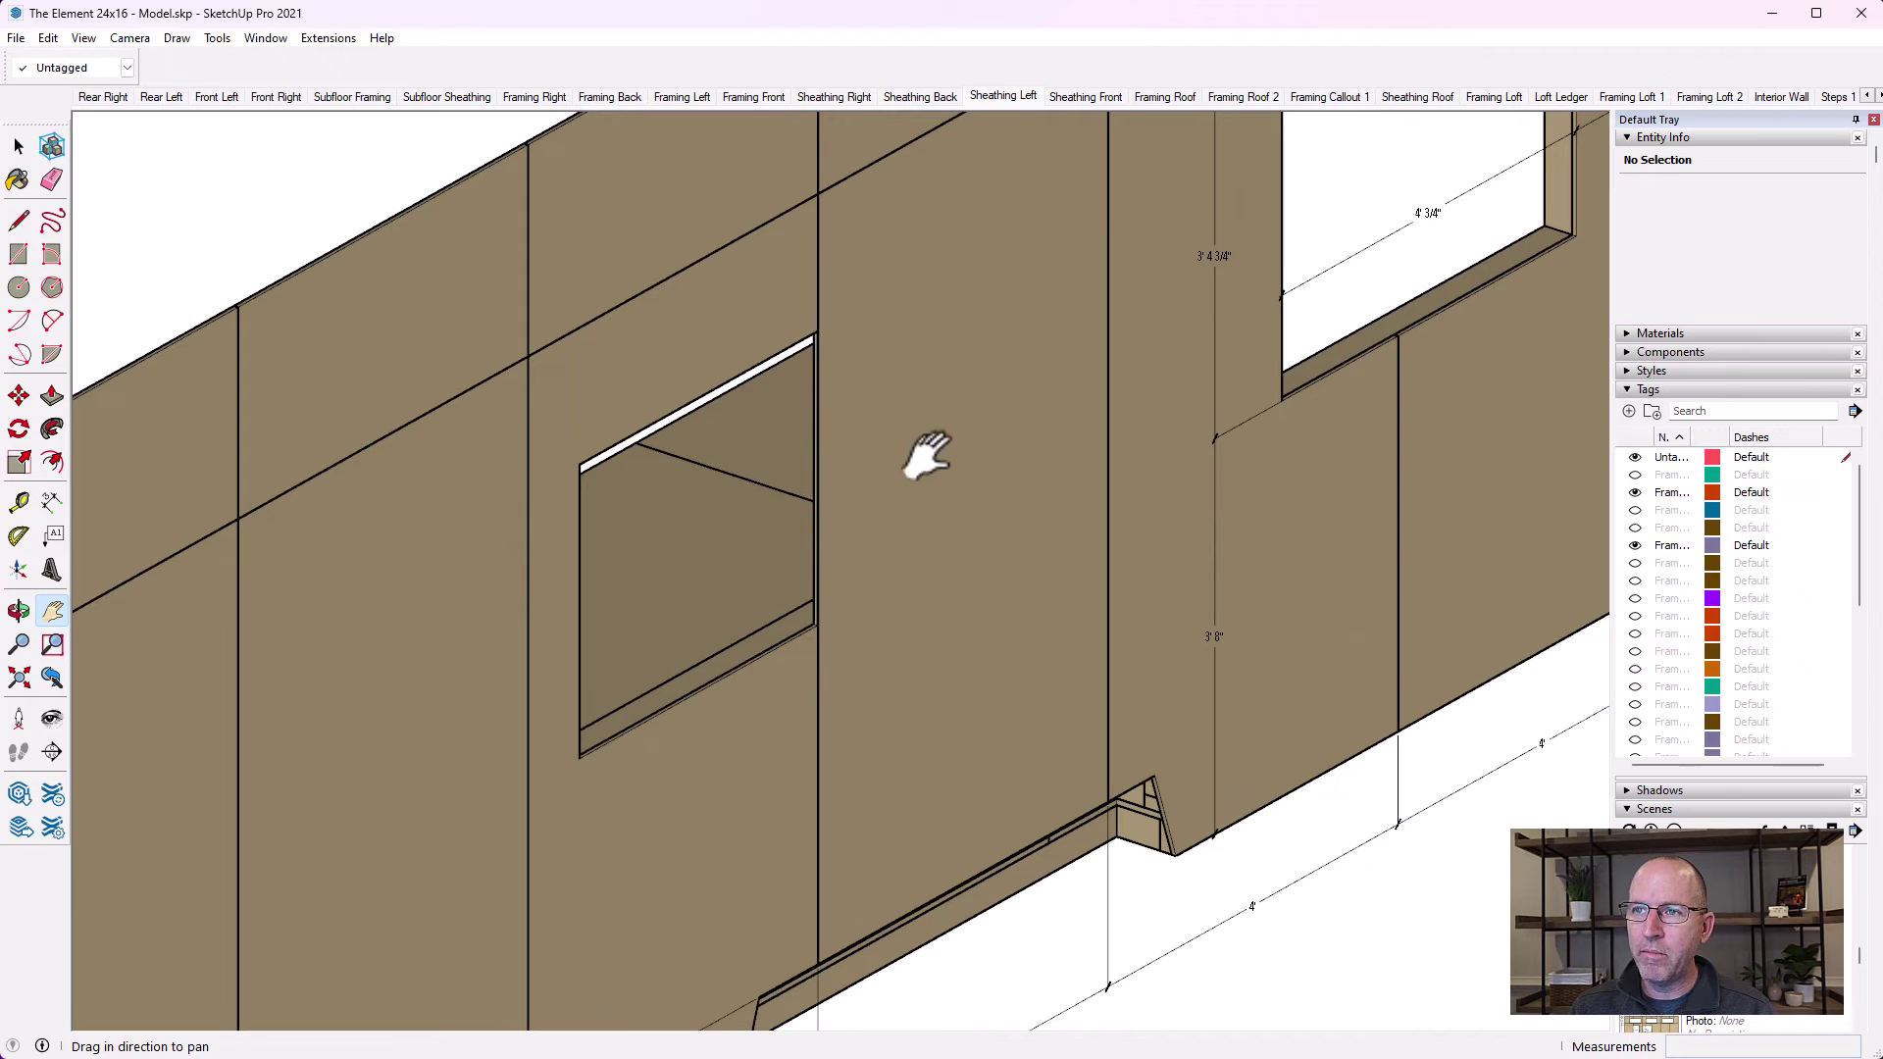
# Open the solid sheathing panel beside the cutout and examine it from inside against the relocated window's framing
pyautogui.click(19, 146)
pyautogui.doubleClick(974, 369)
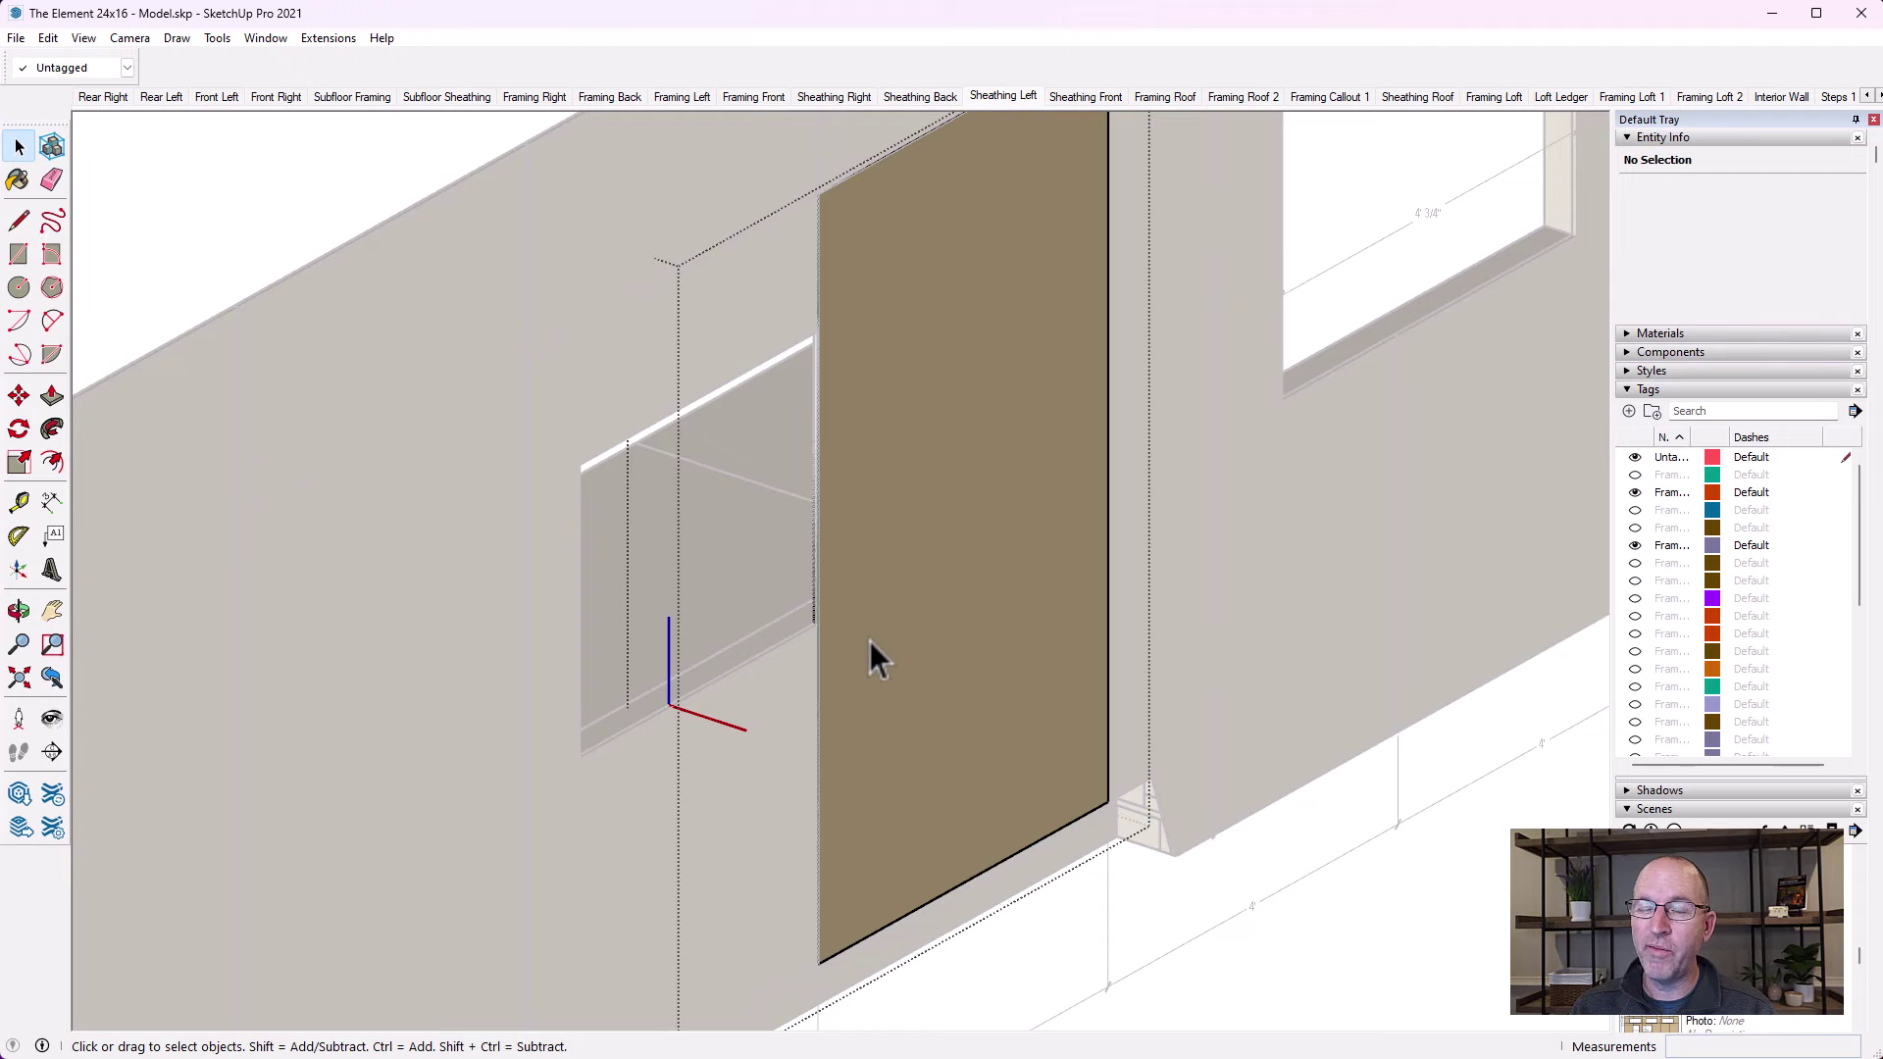
pyautogui.click(18, 611)
pyautogui.moveTo(219, 631); pyautogui.dragTo(1489, 387)
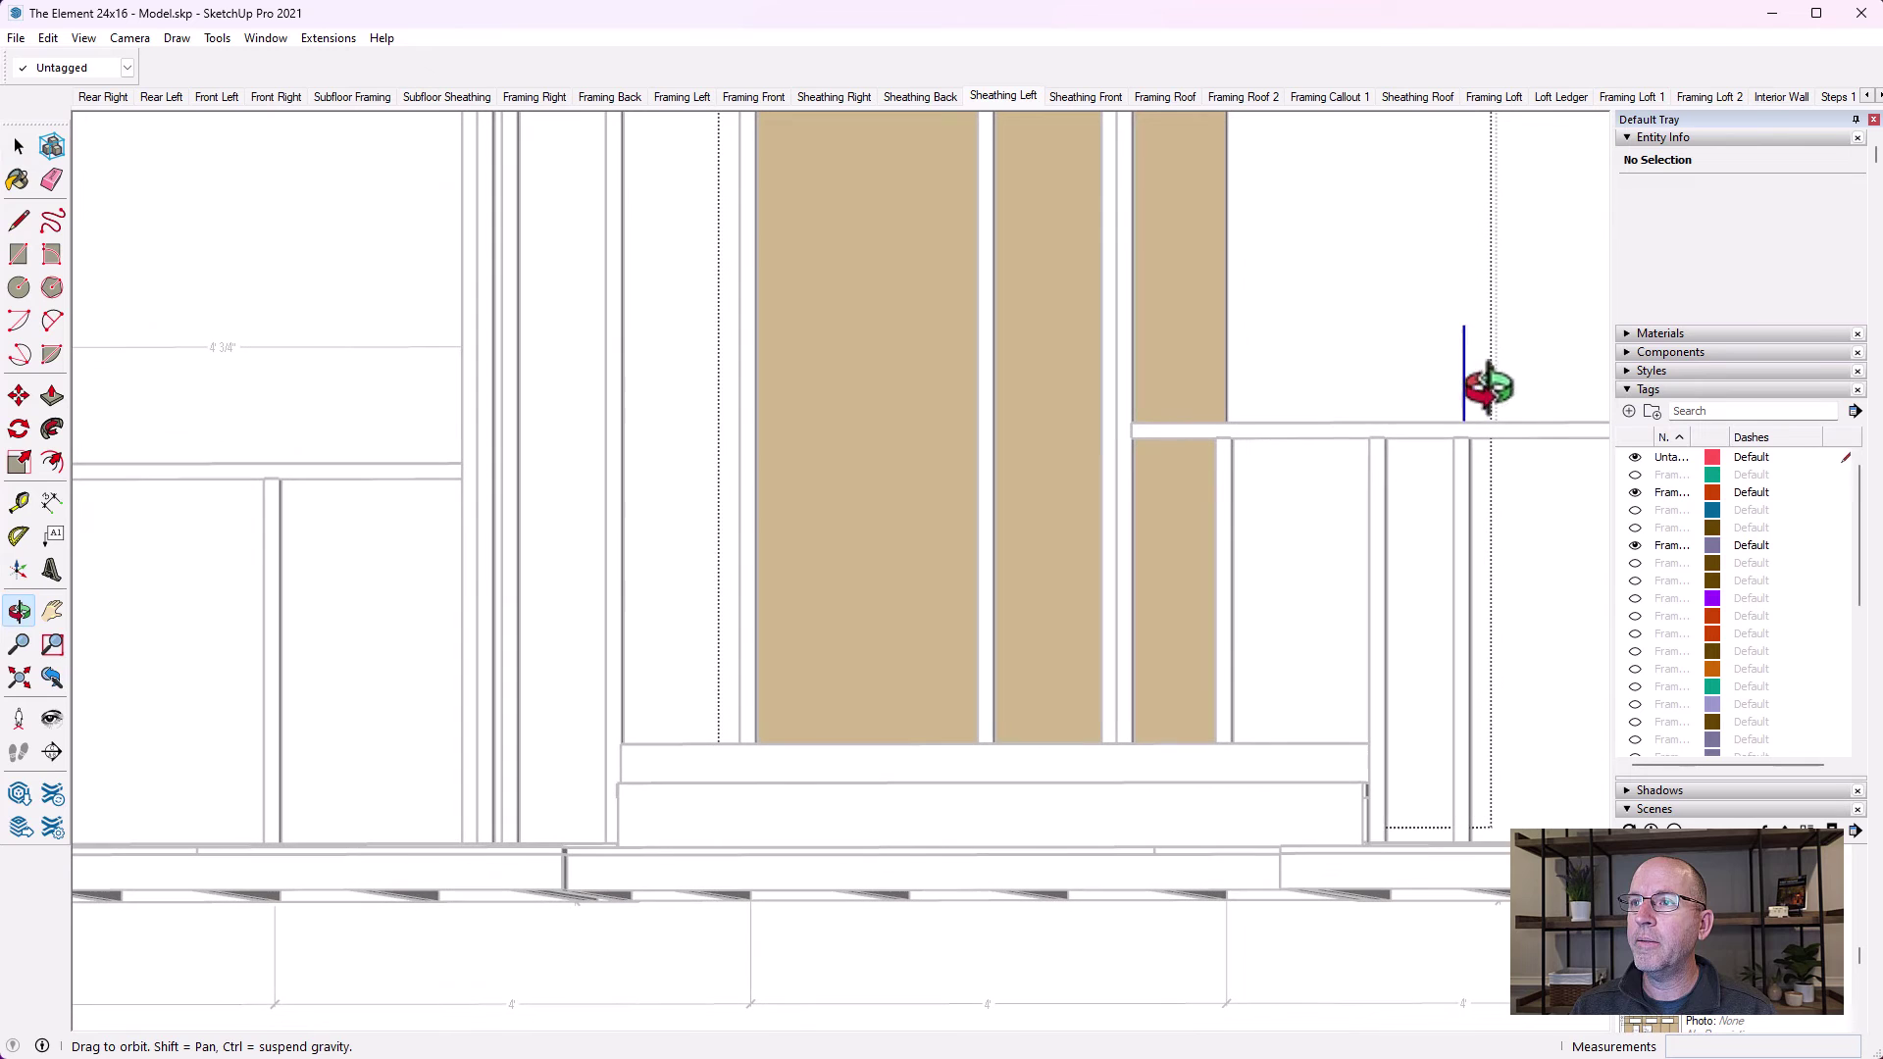
pyautogui.click(52, 611)
pyautogui.moveTo(1252, 492); pyautogui.dragTo(961, 774)
pyautogui.scroll(4, 1009, 601)
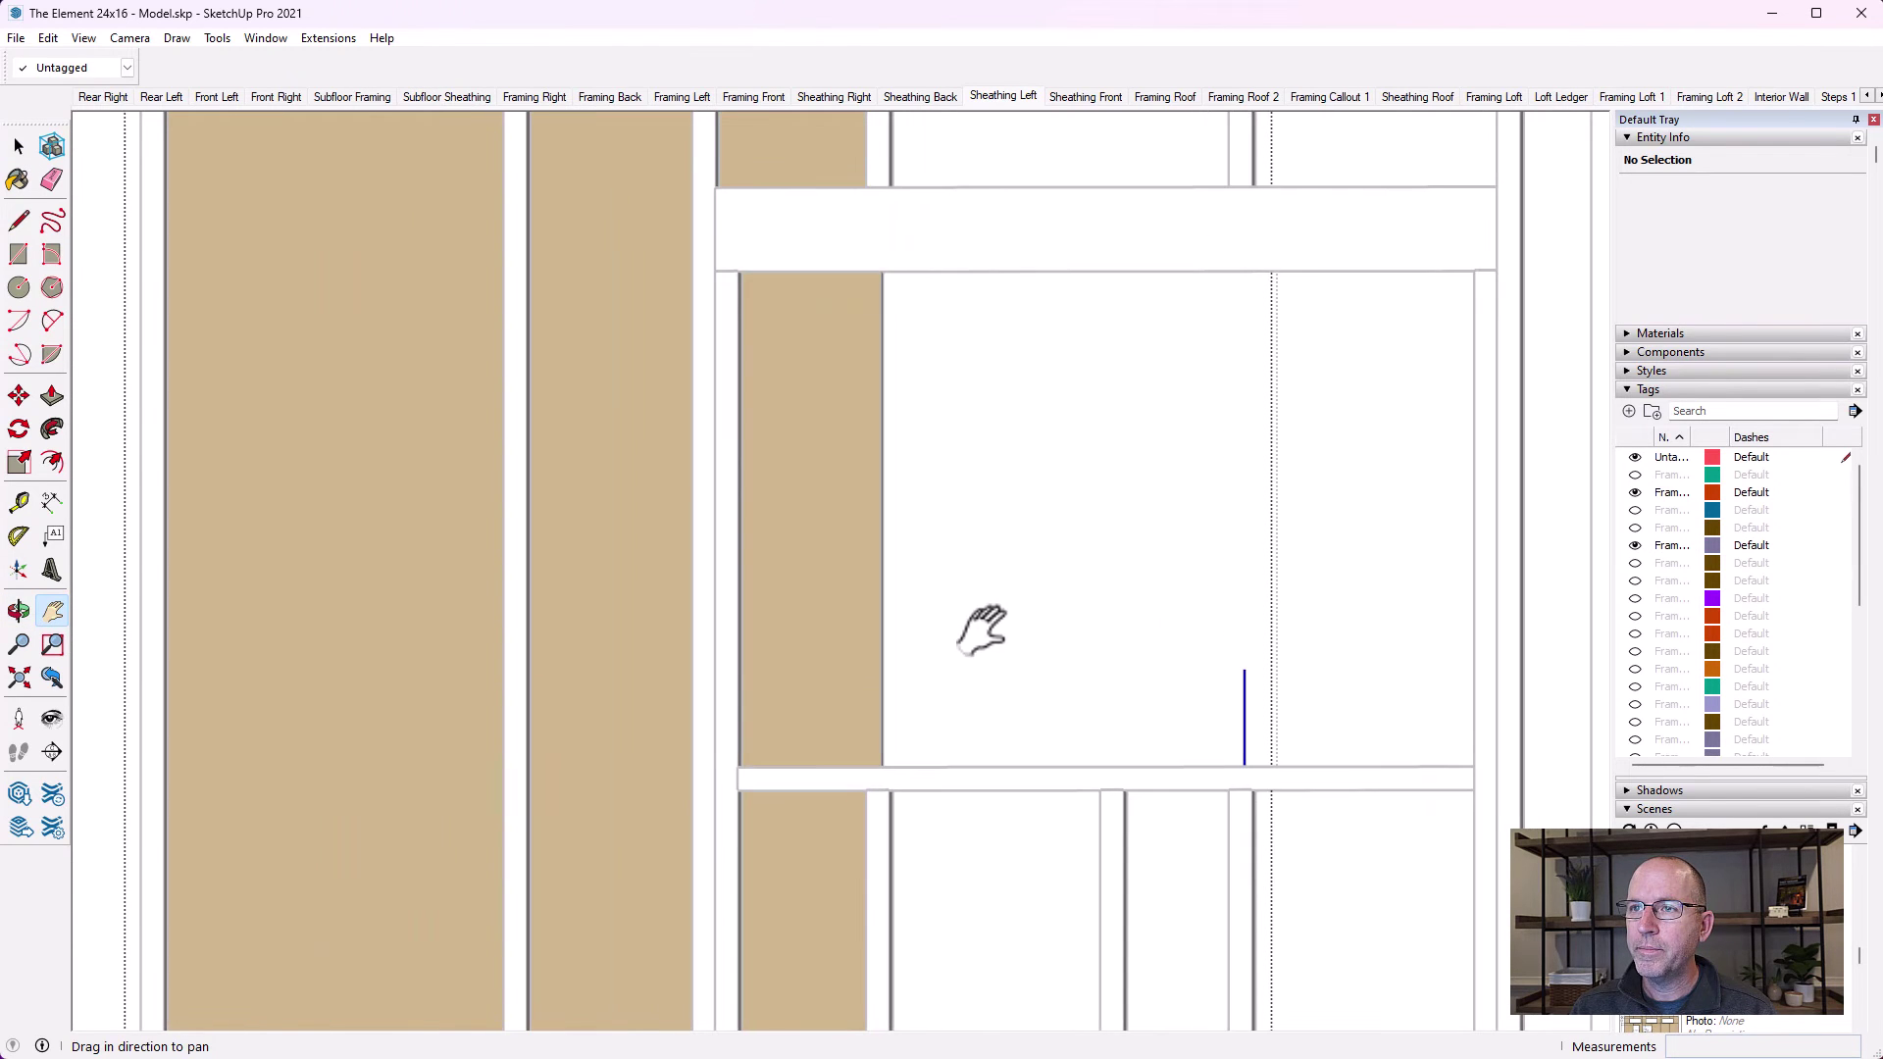
pyautogui.moveTo(857, 638); pyautogui.dragTo(820, 715)
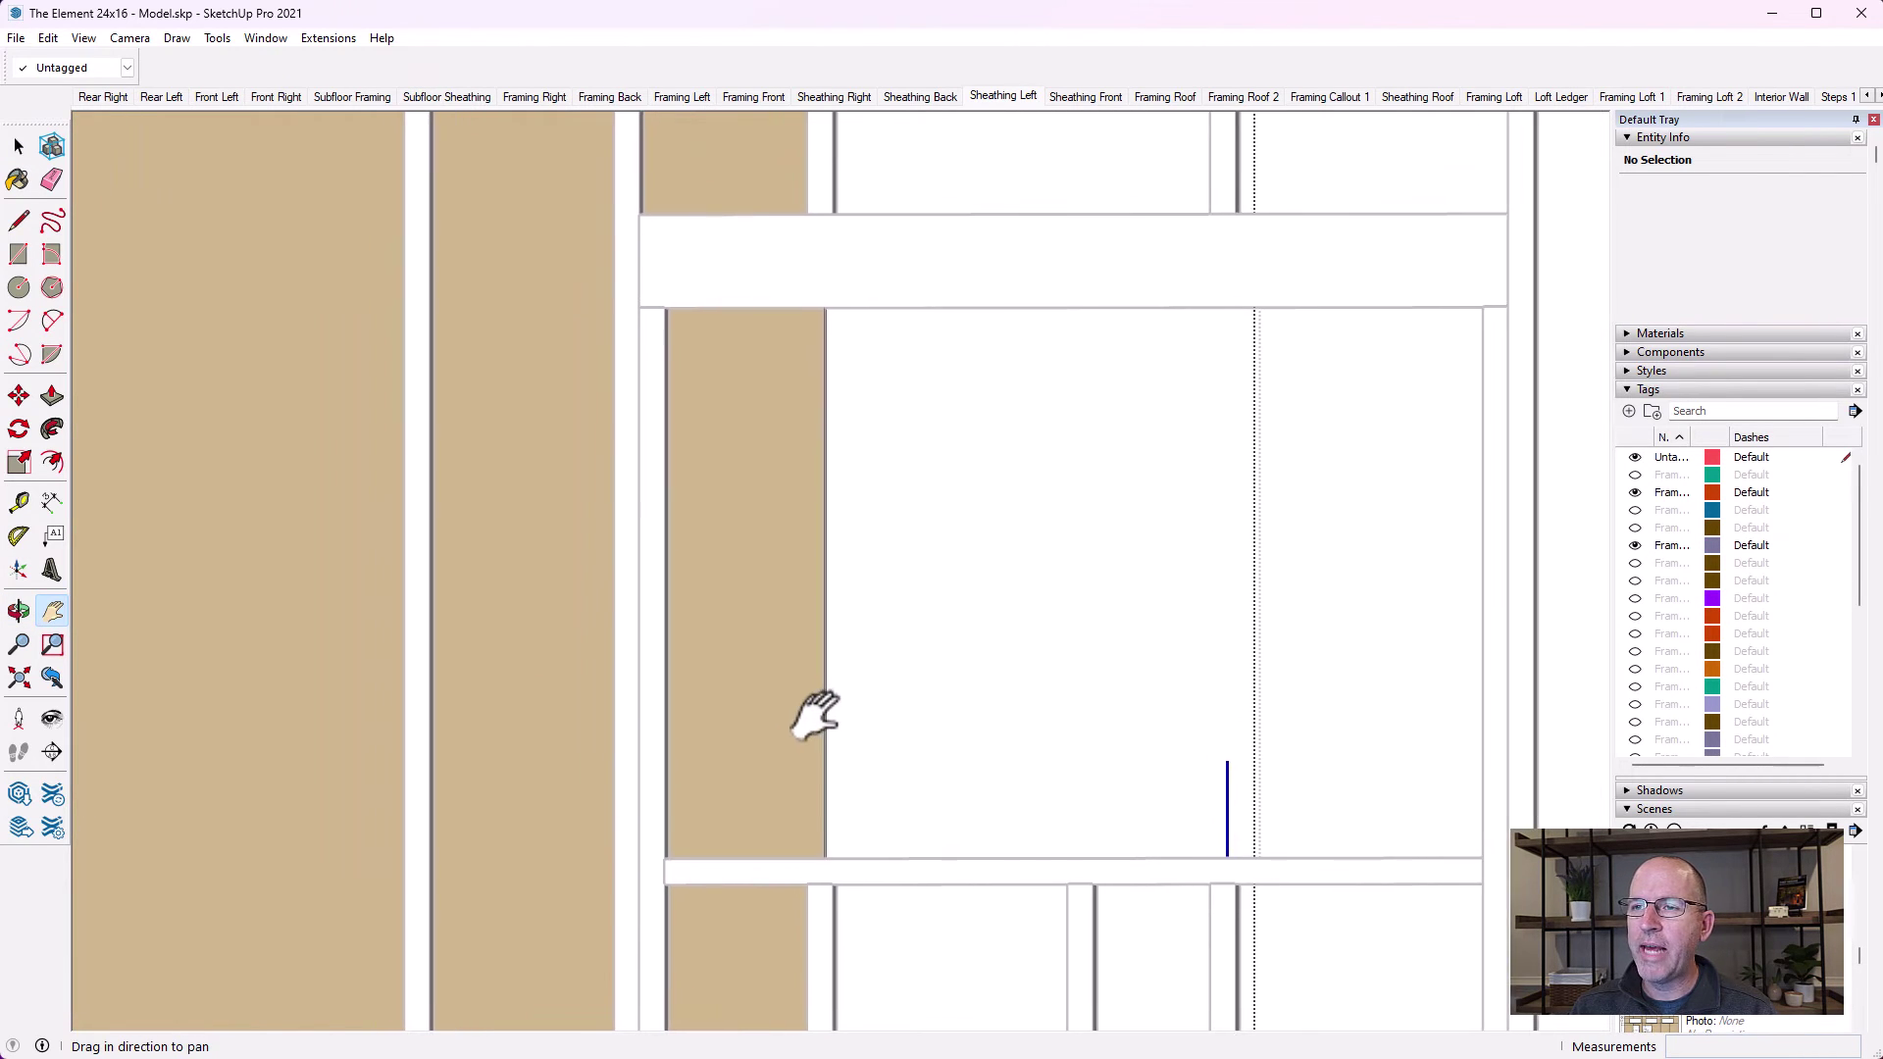
pyautogui.click(132, 39)
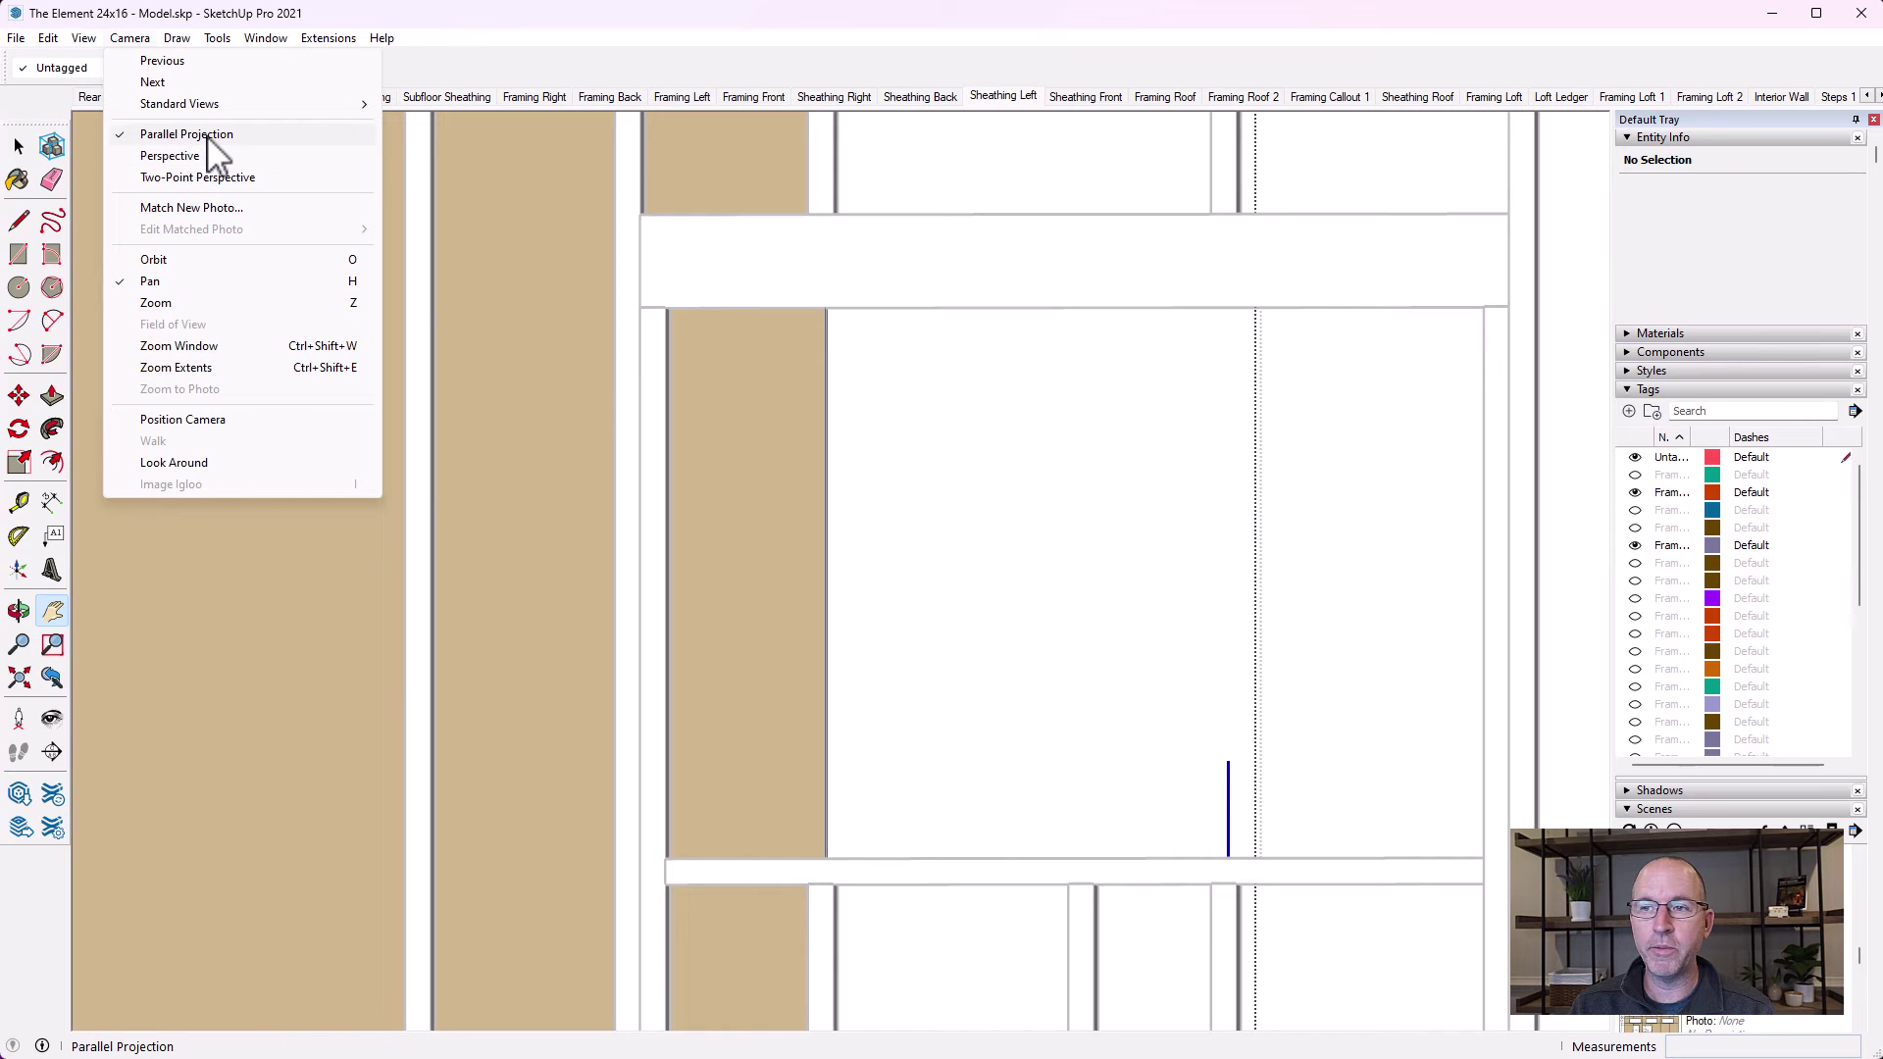
pyautogui.click(19, 146)
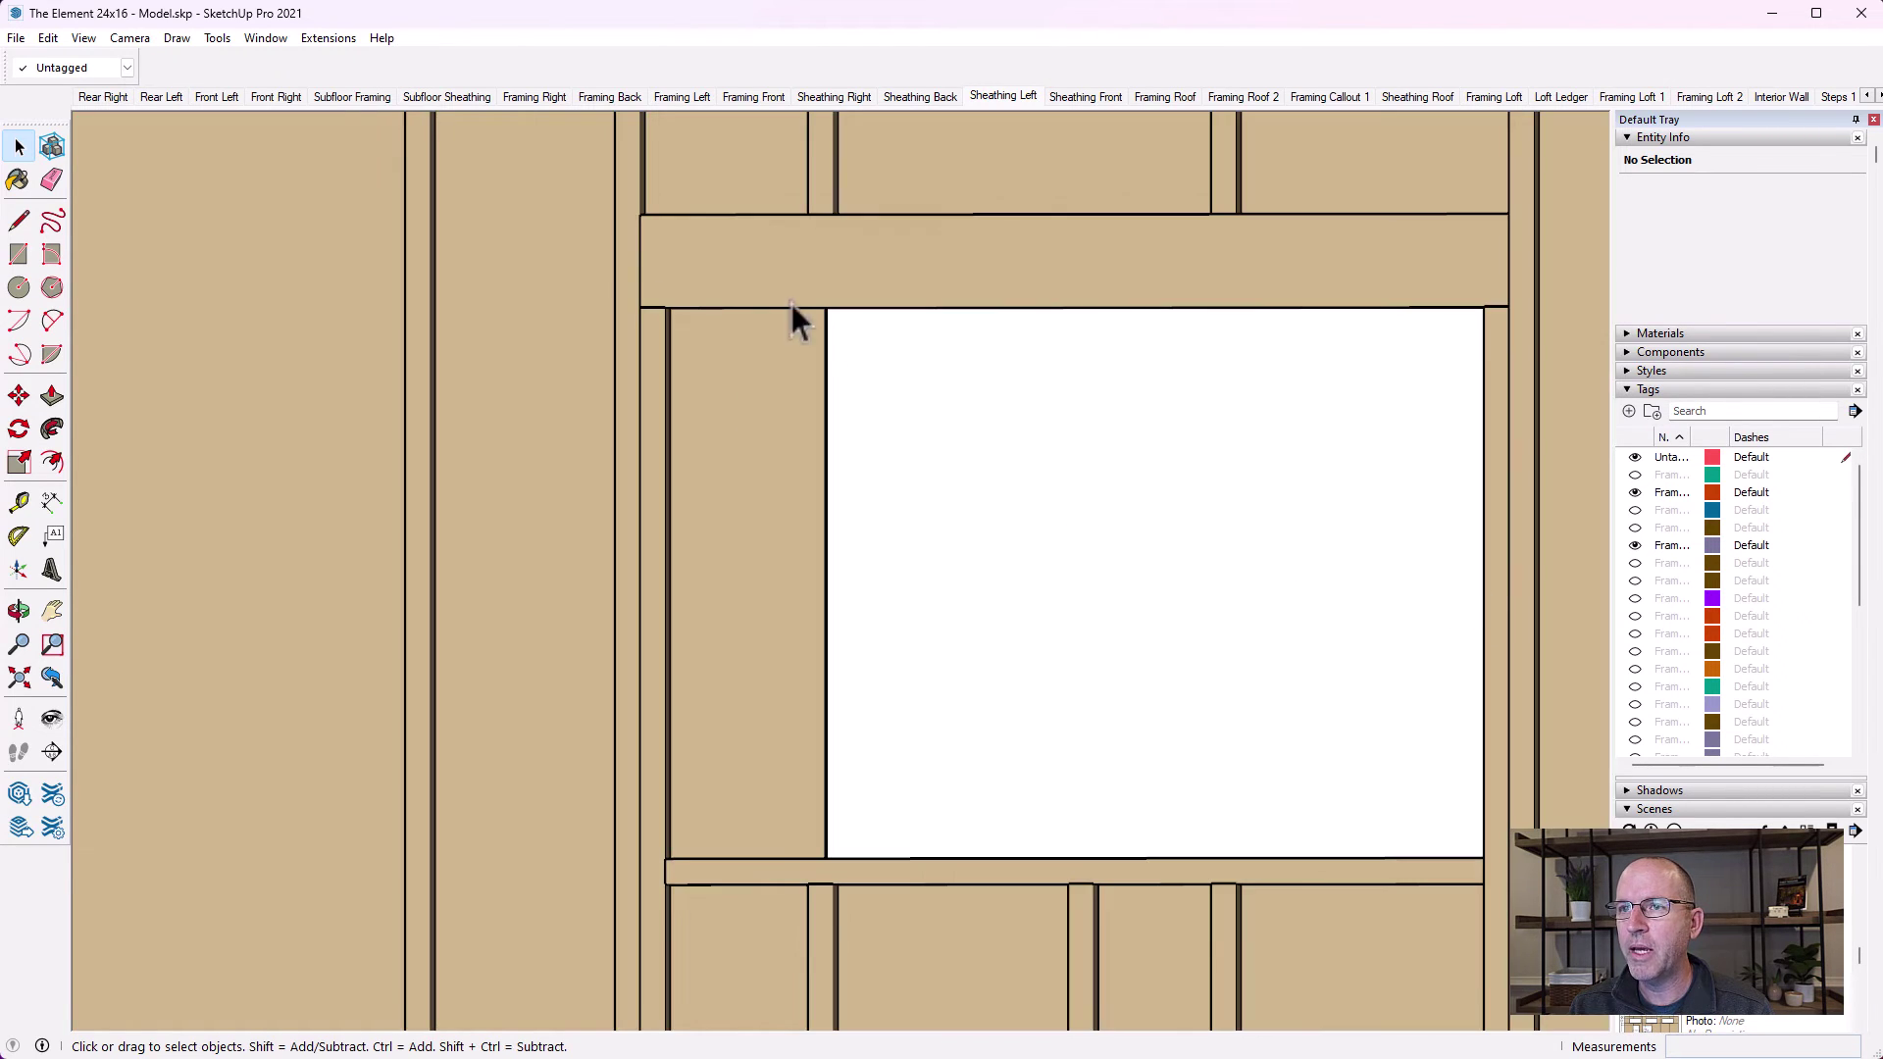
pyautogui.scroll(3, 655, 838)
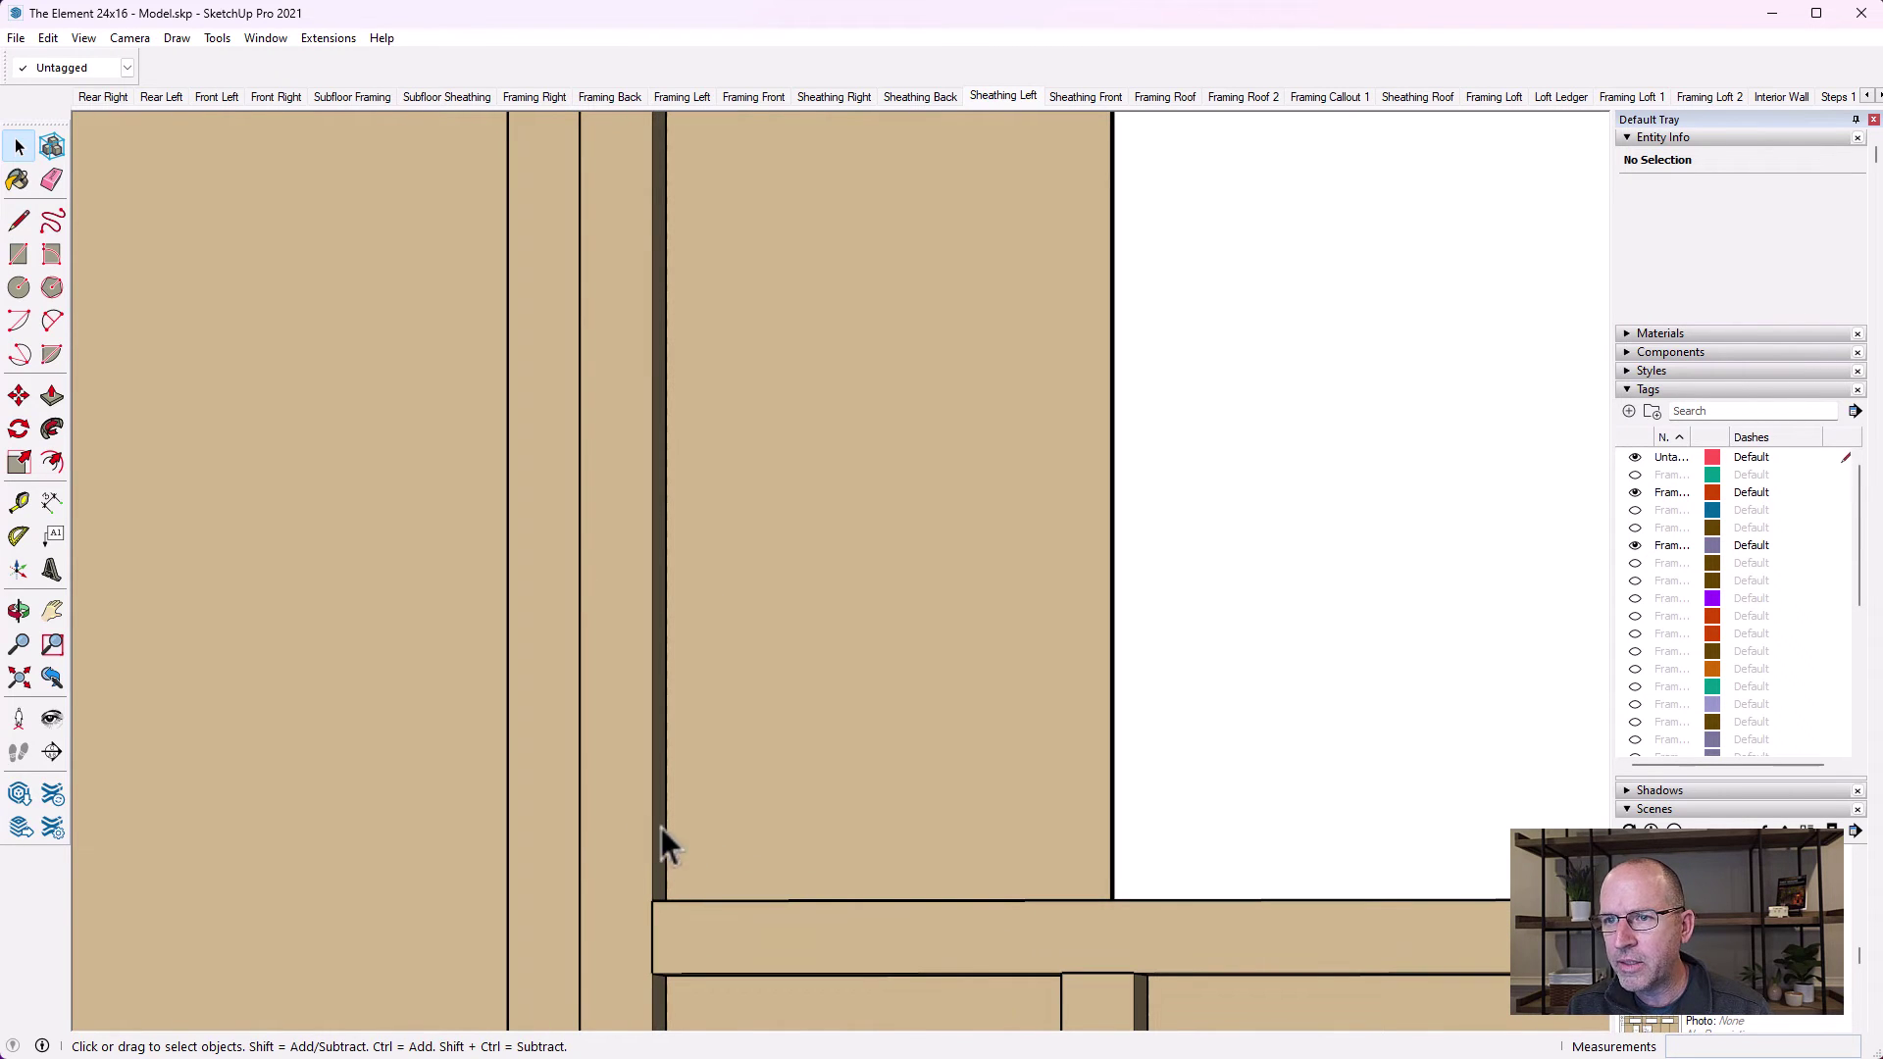
pyautogui.scroll(-3, 728, 829)
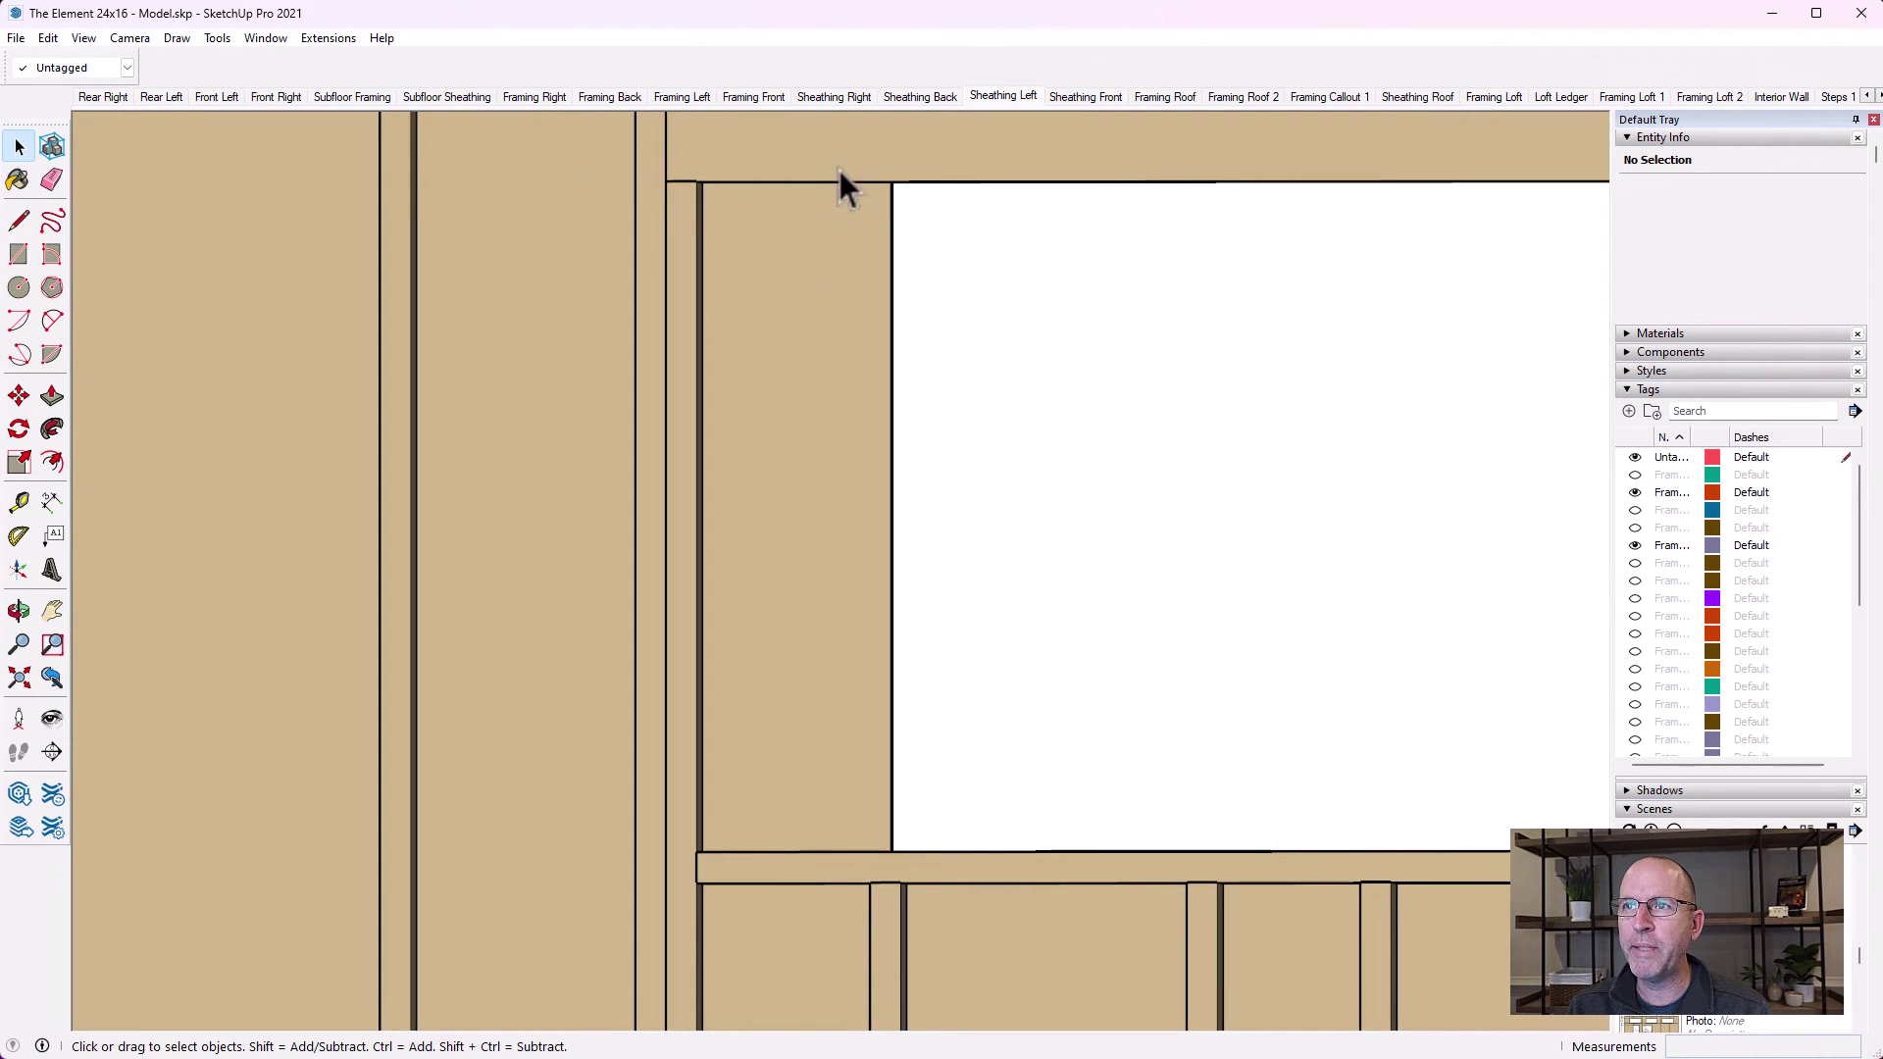
# Switch the camera to Perspective and bring the relocated window's sheathing strip into close view from inside
pyautogui.click(132, 38)
pyautogui.click(157, 155)
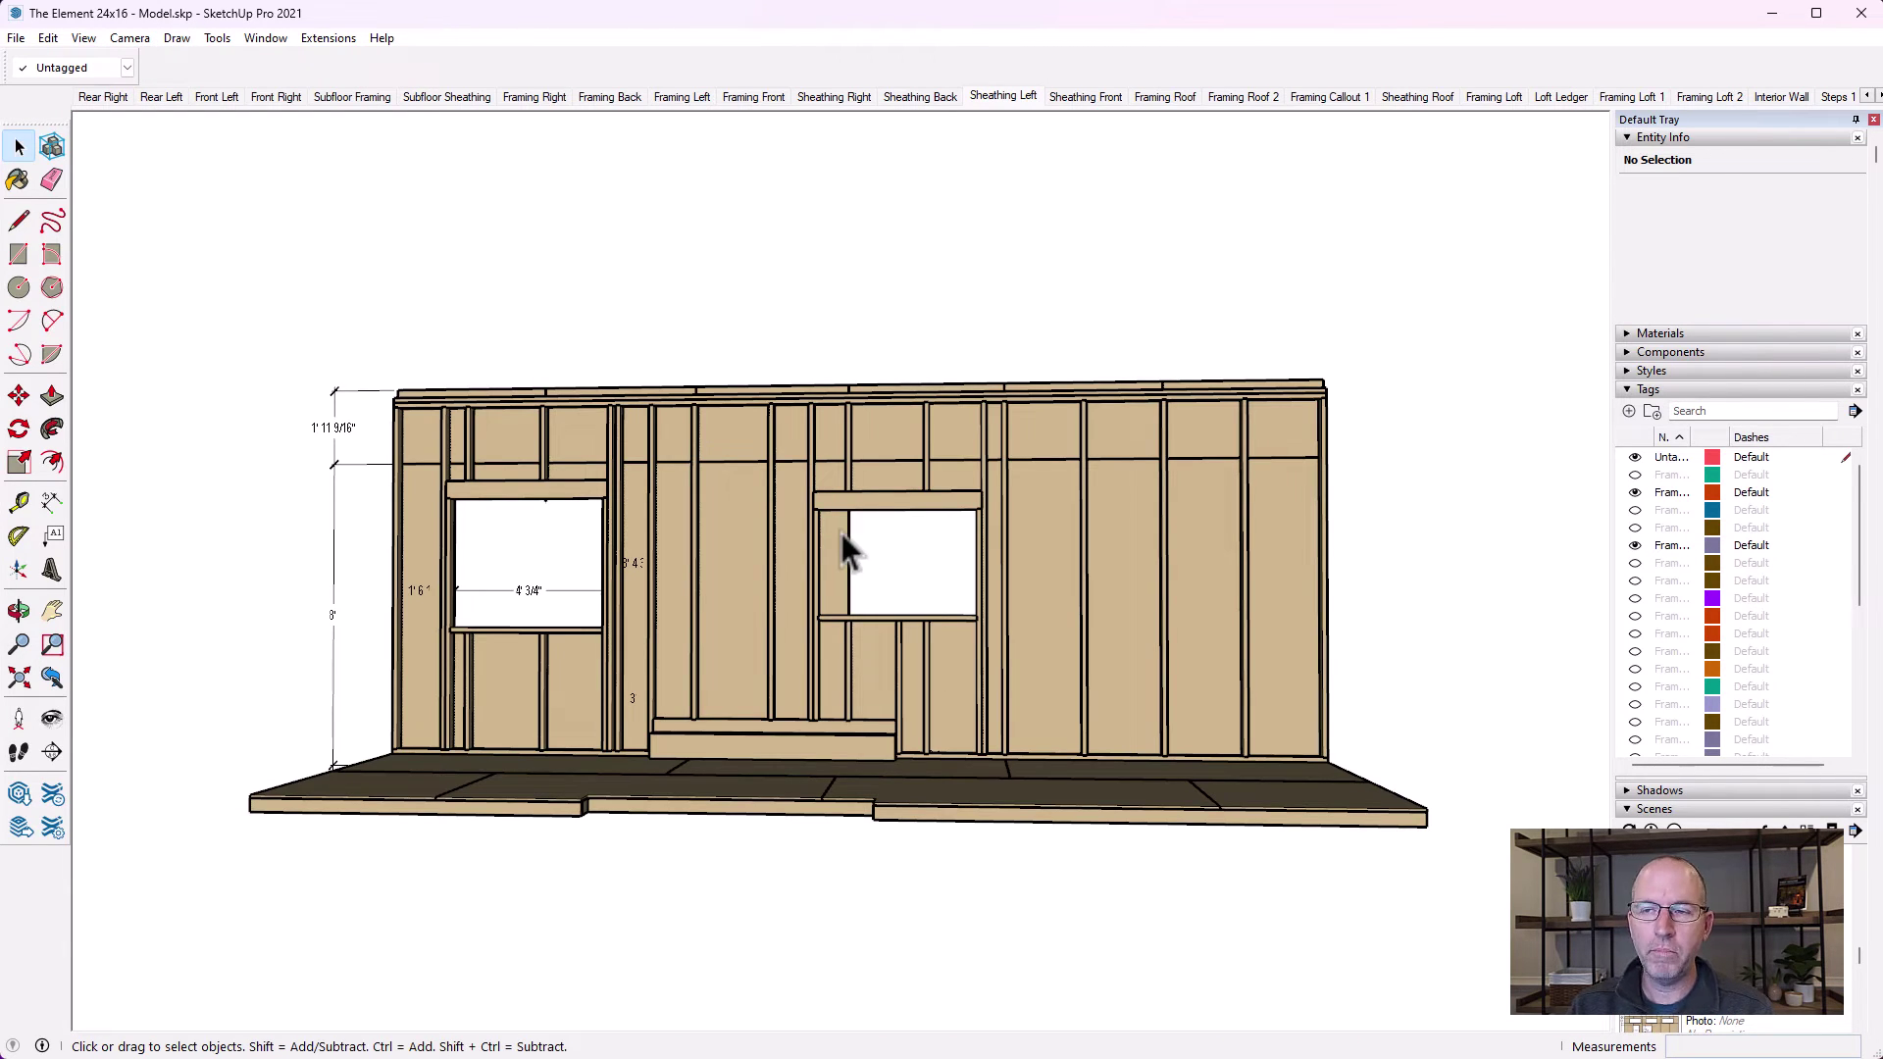
pyautogui.scroll(10, 848, 598)
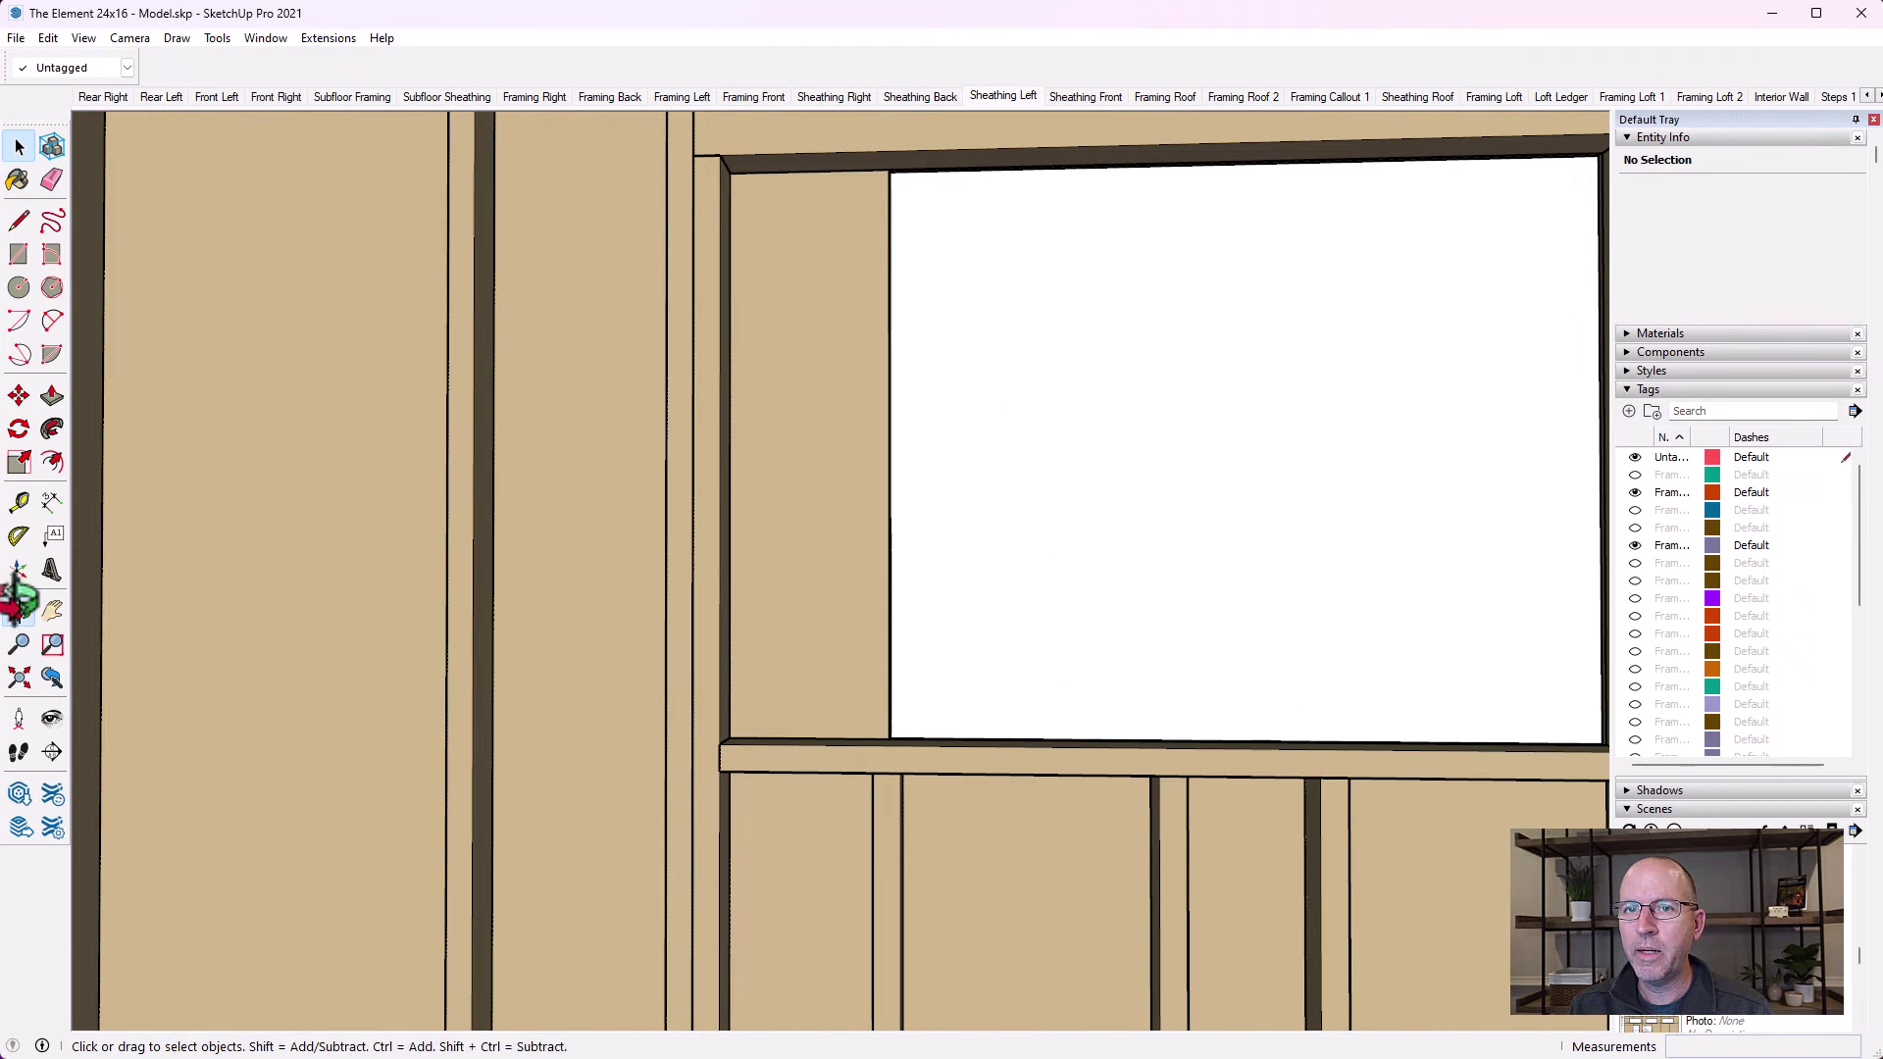
pyautogui.click(18, 611)
pyautogui.moveTo(573, 568); pyautogui.dragTo(594, 635)
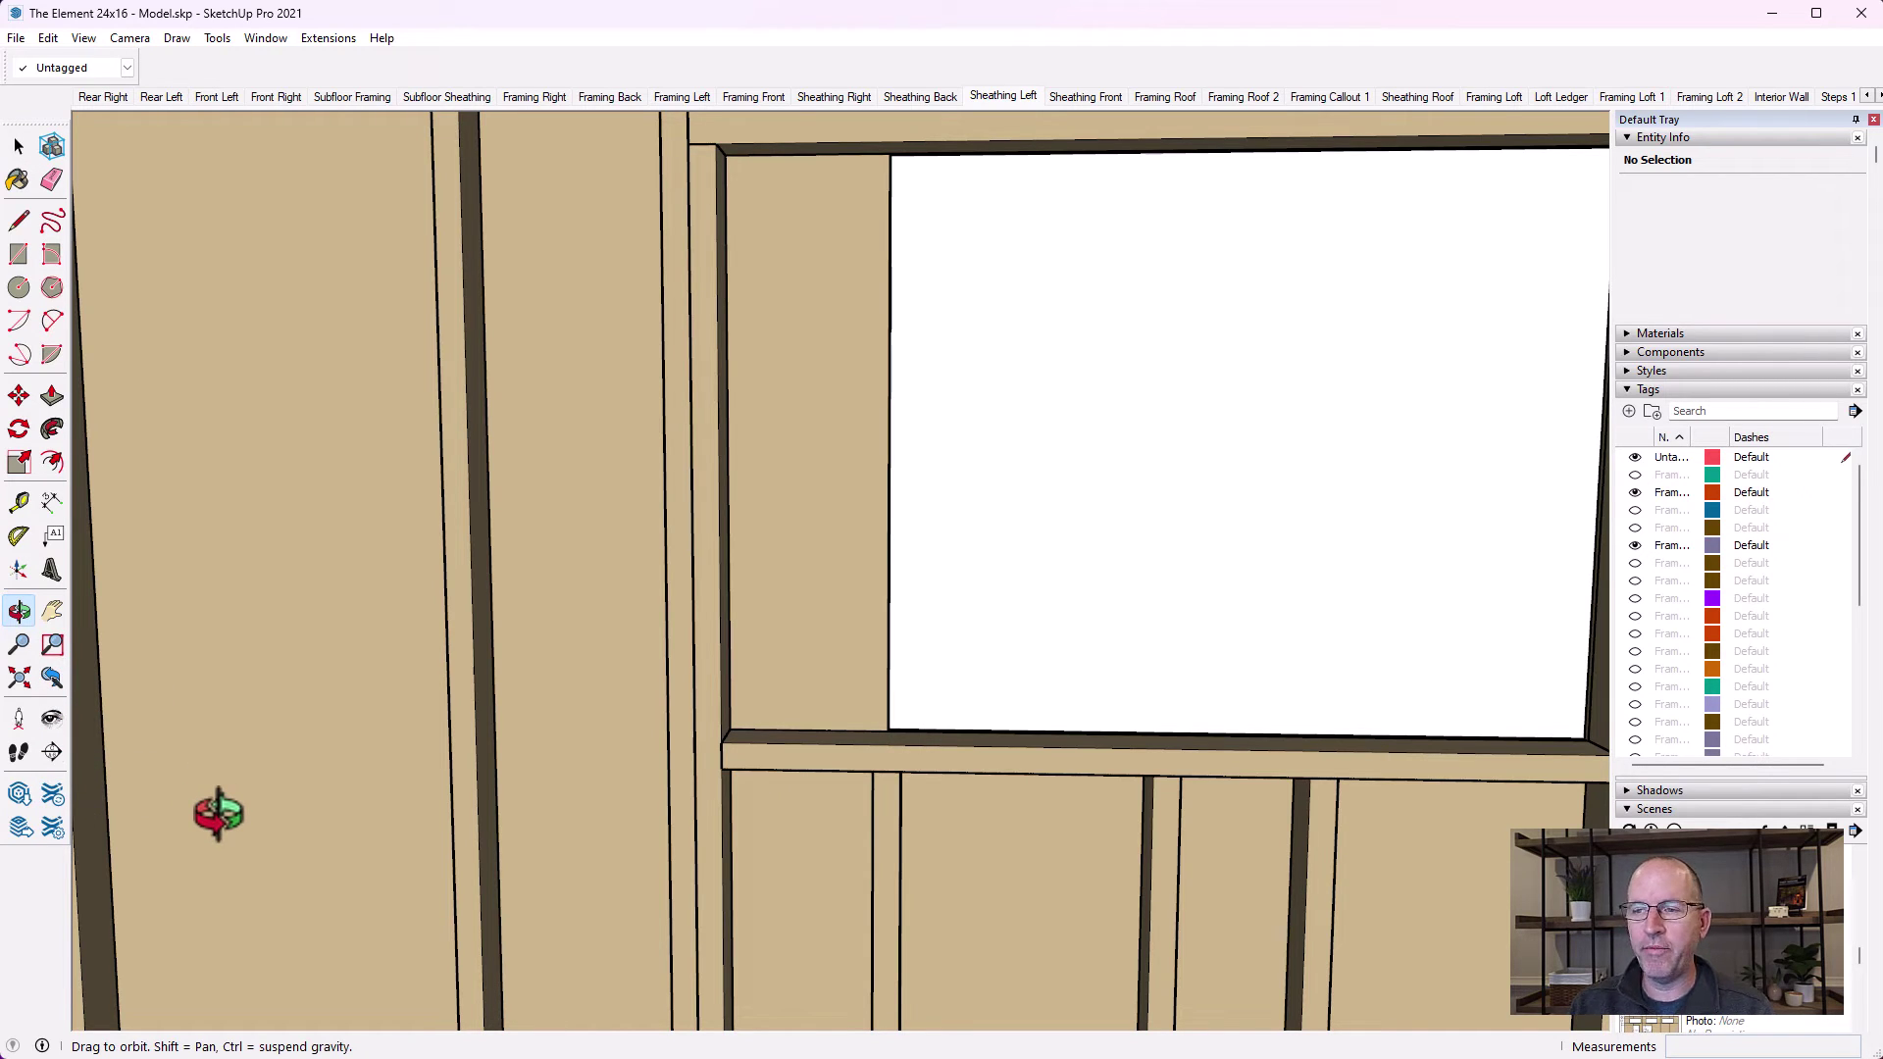
# Open the adjoining sheathing panel and draw a 2' 8 3/4" by 9 1/4" rectangle over its section inside the window framing
pyautogui.click(19, 146)
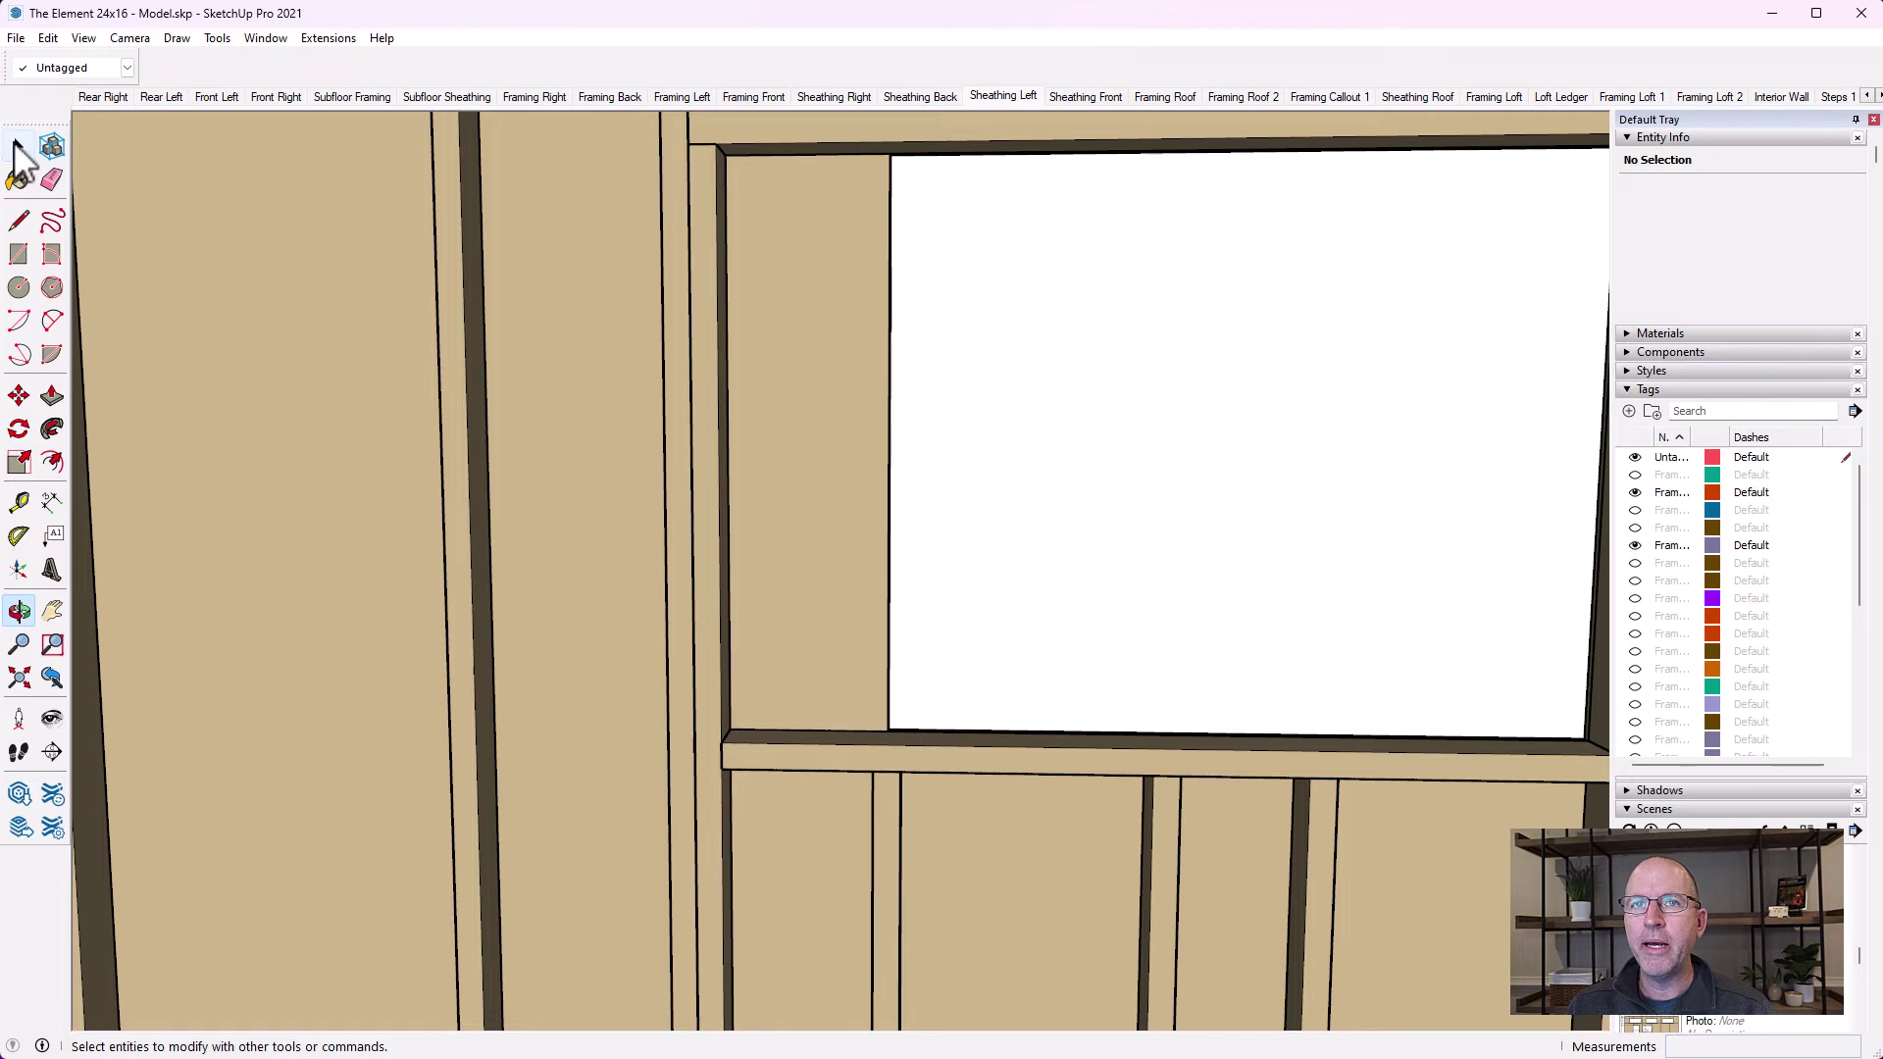
pyautogui.doubleClick(802, 334)
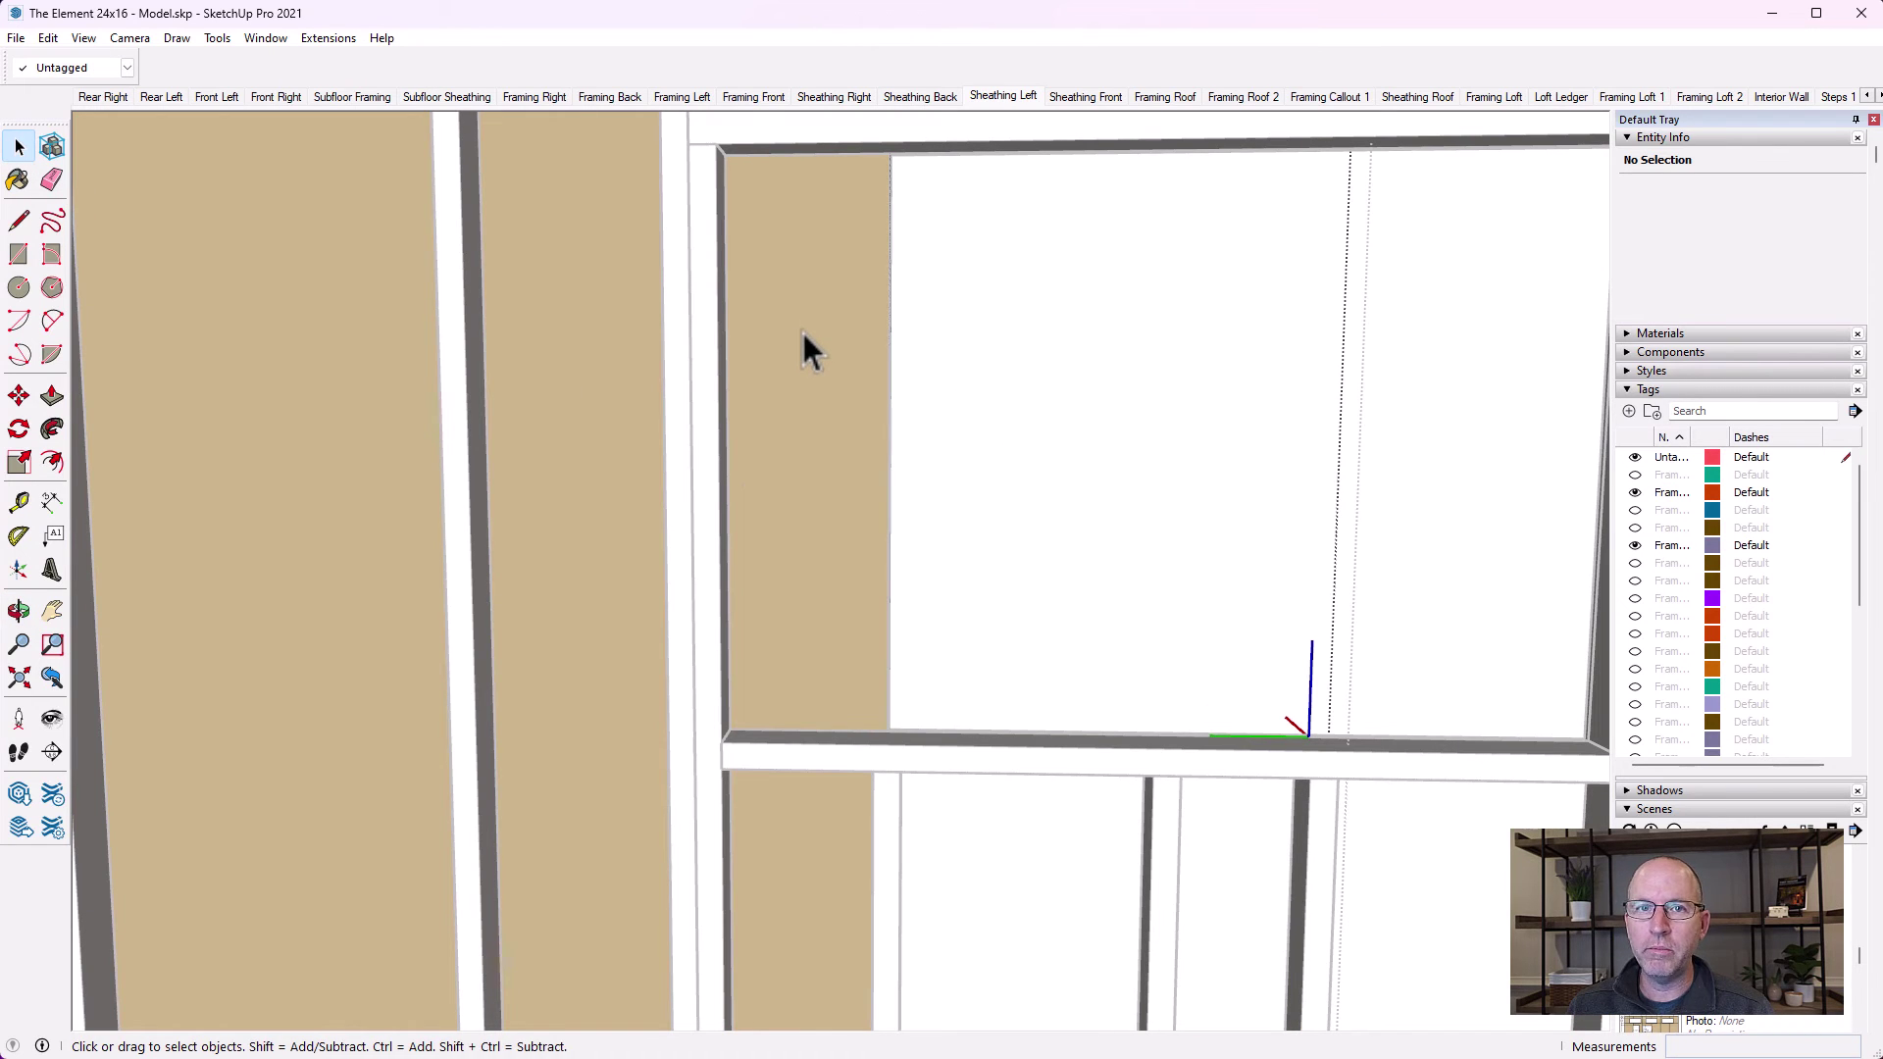
pyautogui.click(19, 254)
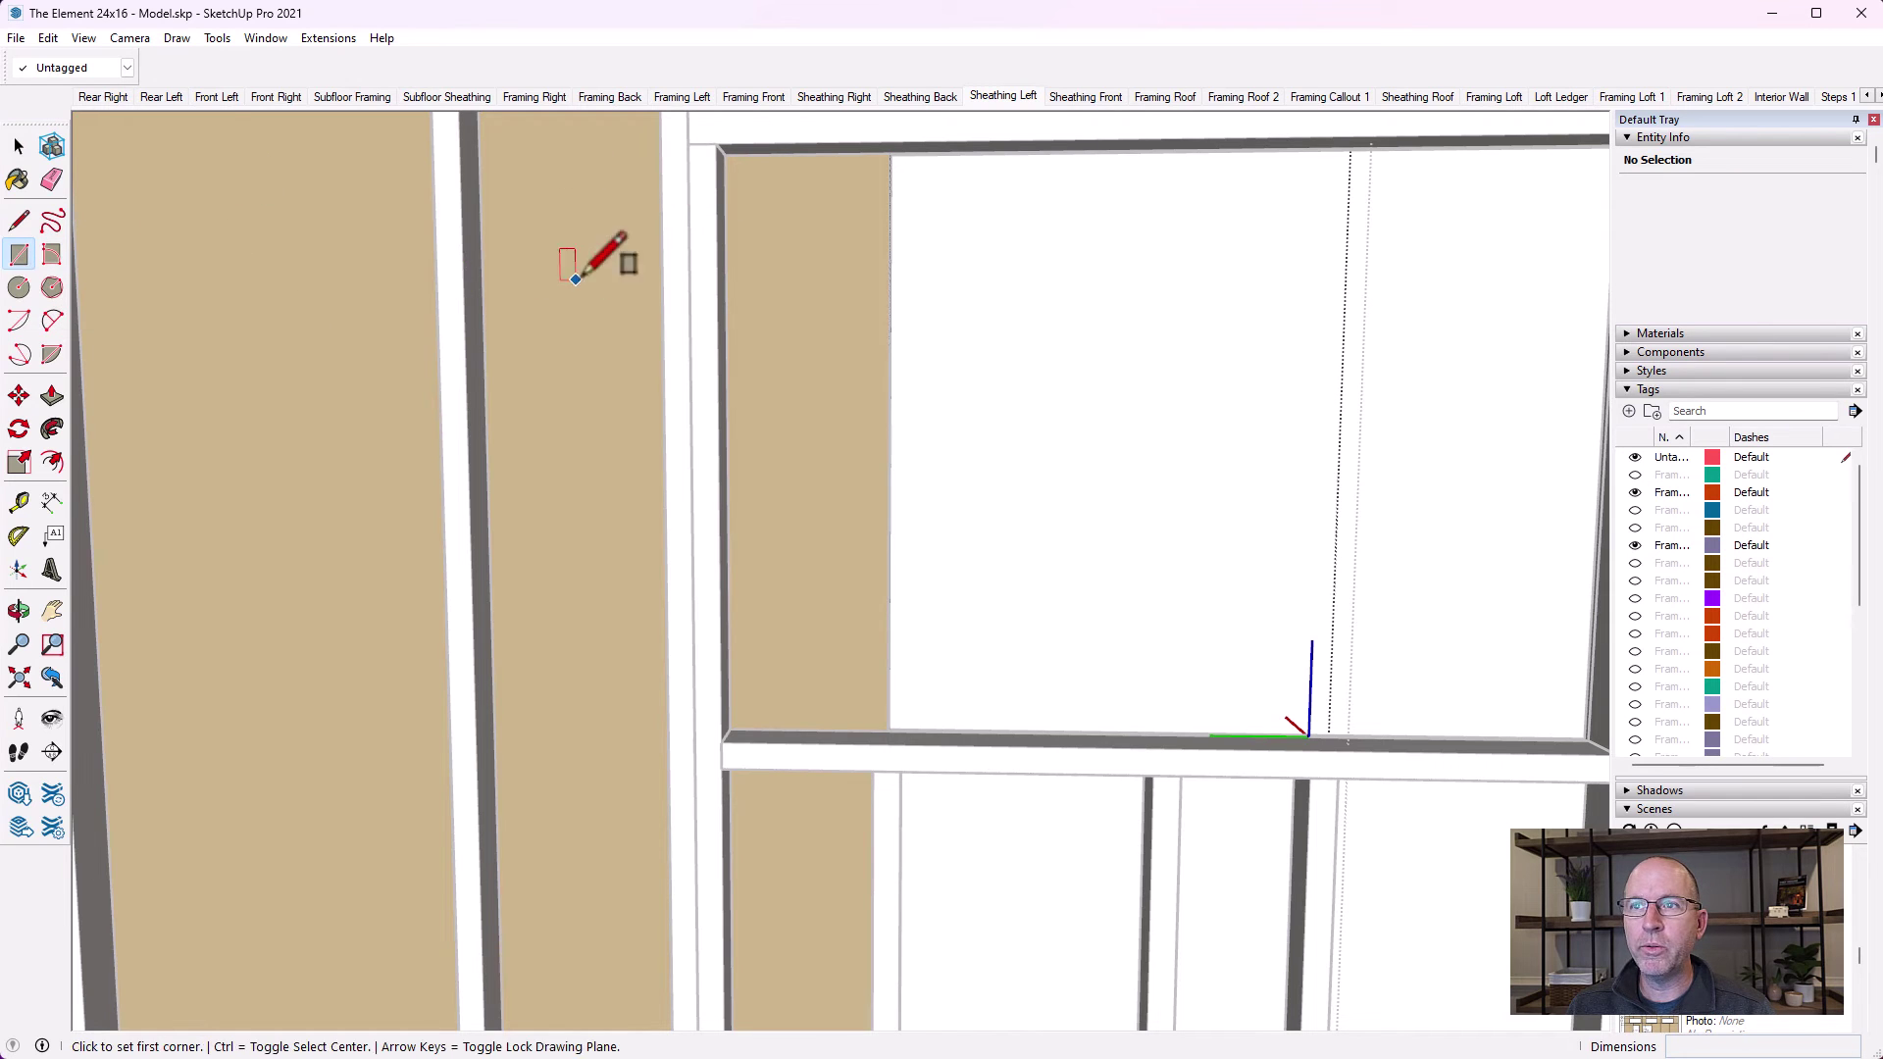
pyautogui.click(724, 155)
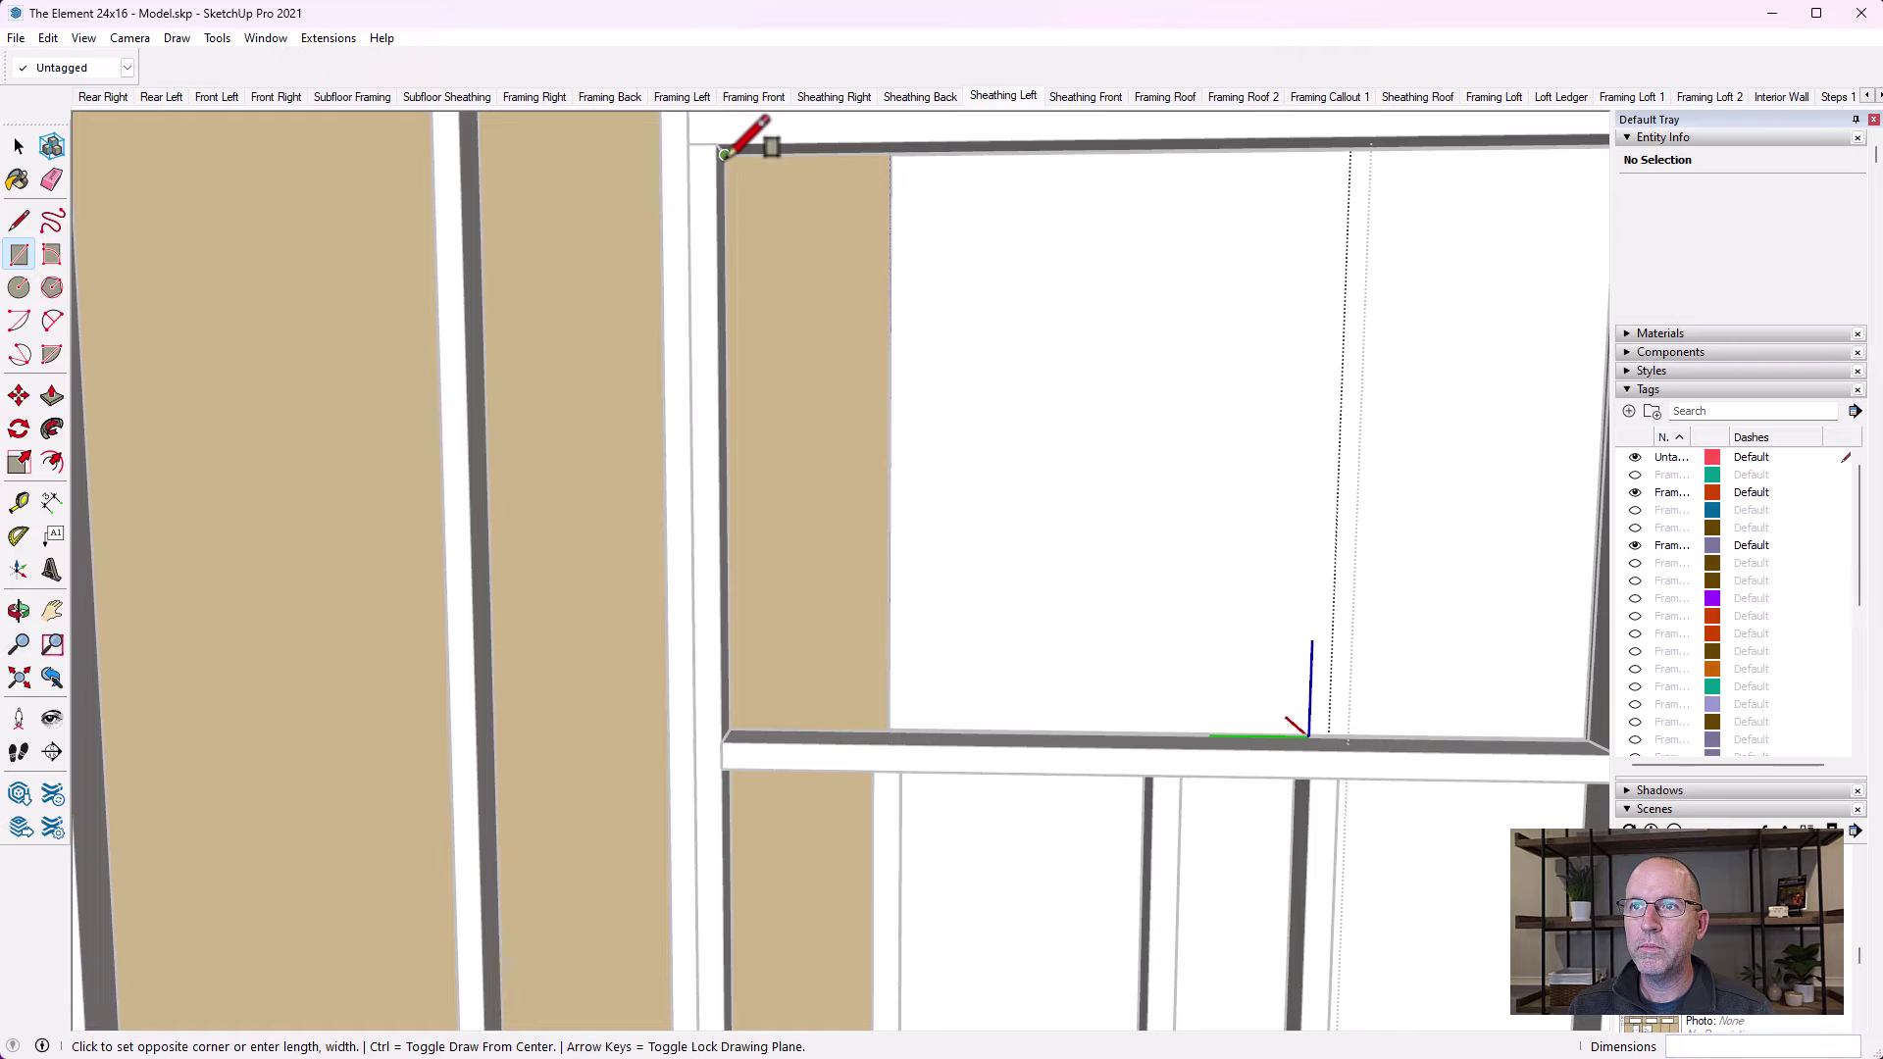
pyautogui.click(887, 732)
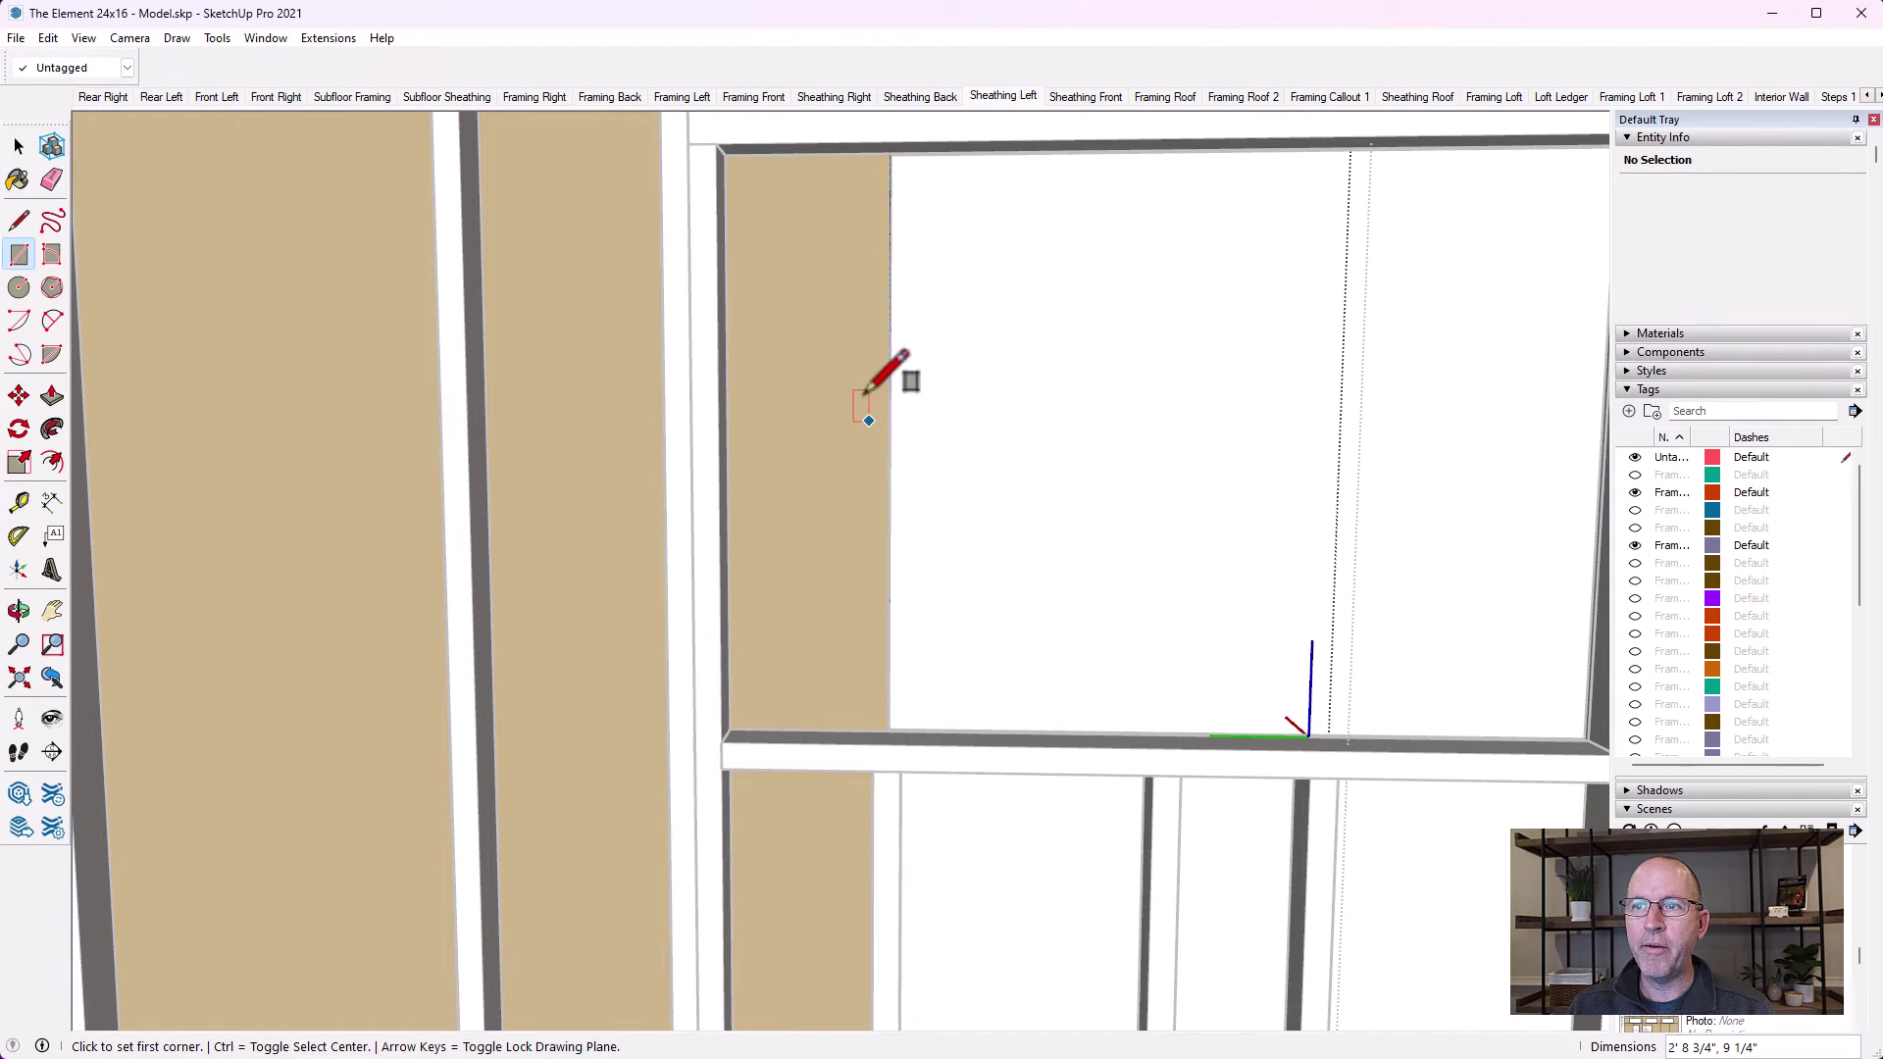
# Push/Pull the rectangle 1/2" through the sheathing to cut out that part of the window opening, and close the panel
pyautogui.click(19, 610)
pyautogui.moveTo(412, 616); pyautogui.dragTo(349, 726)
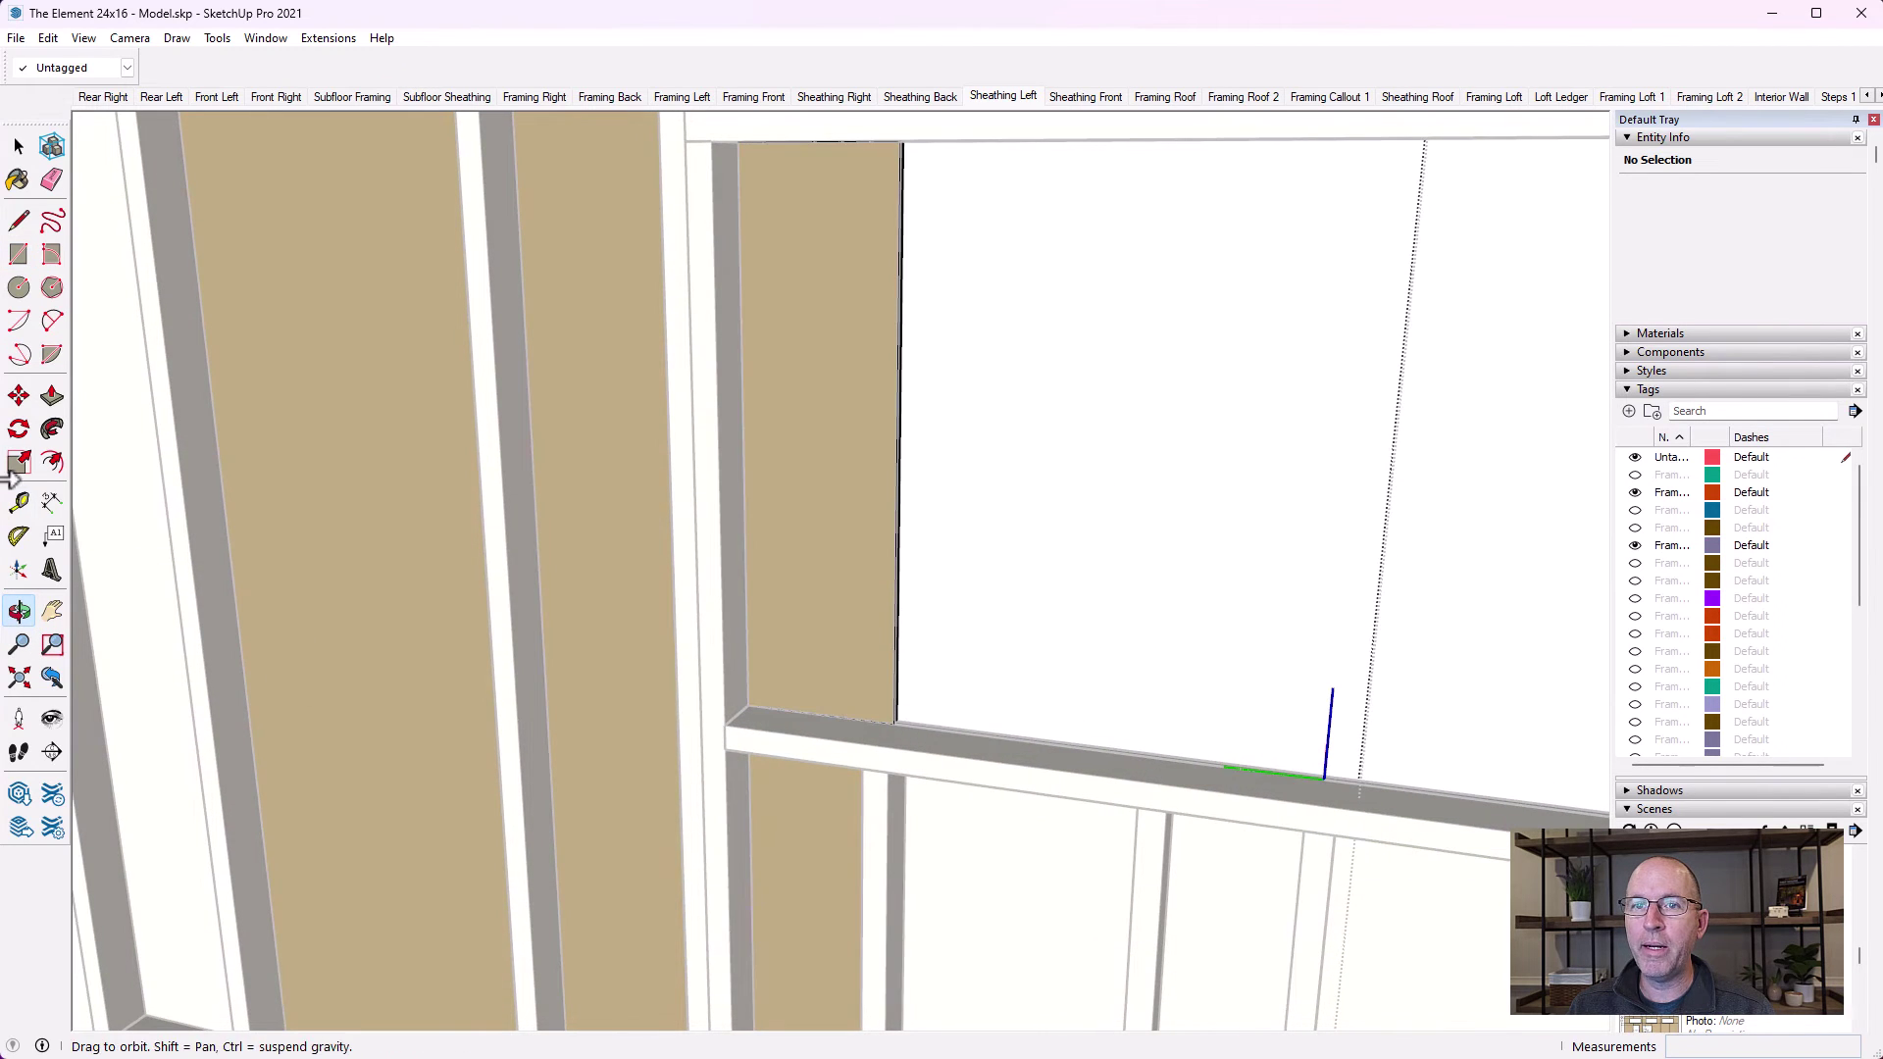
pyautogui.click(51, 394)
pyautogui.click(797, 554)
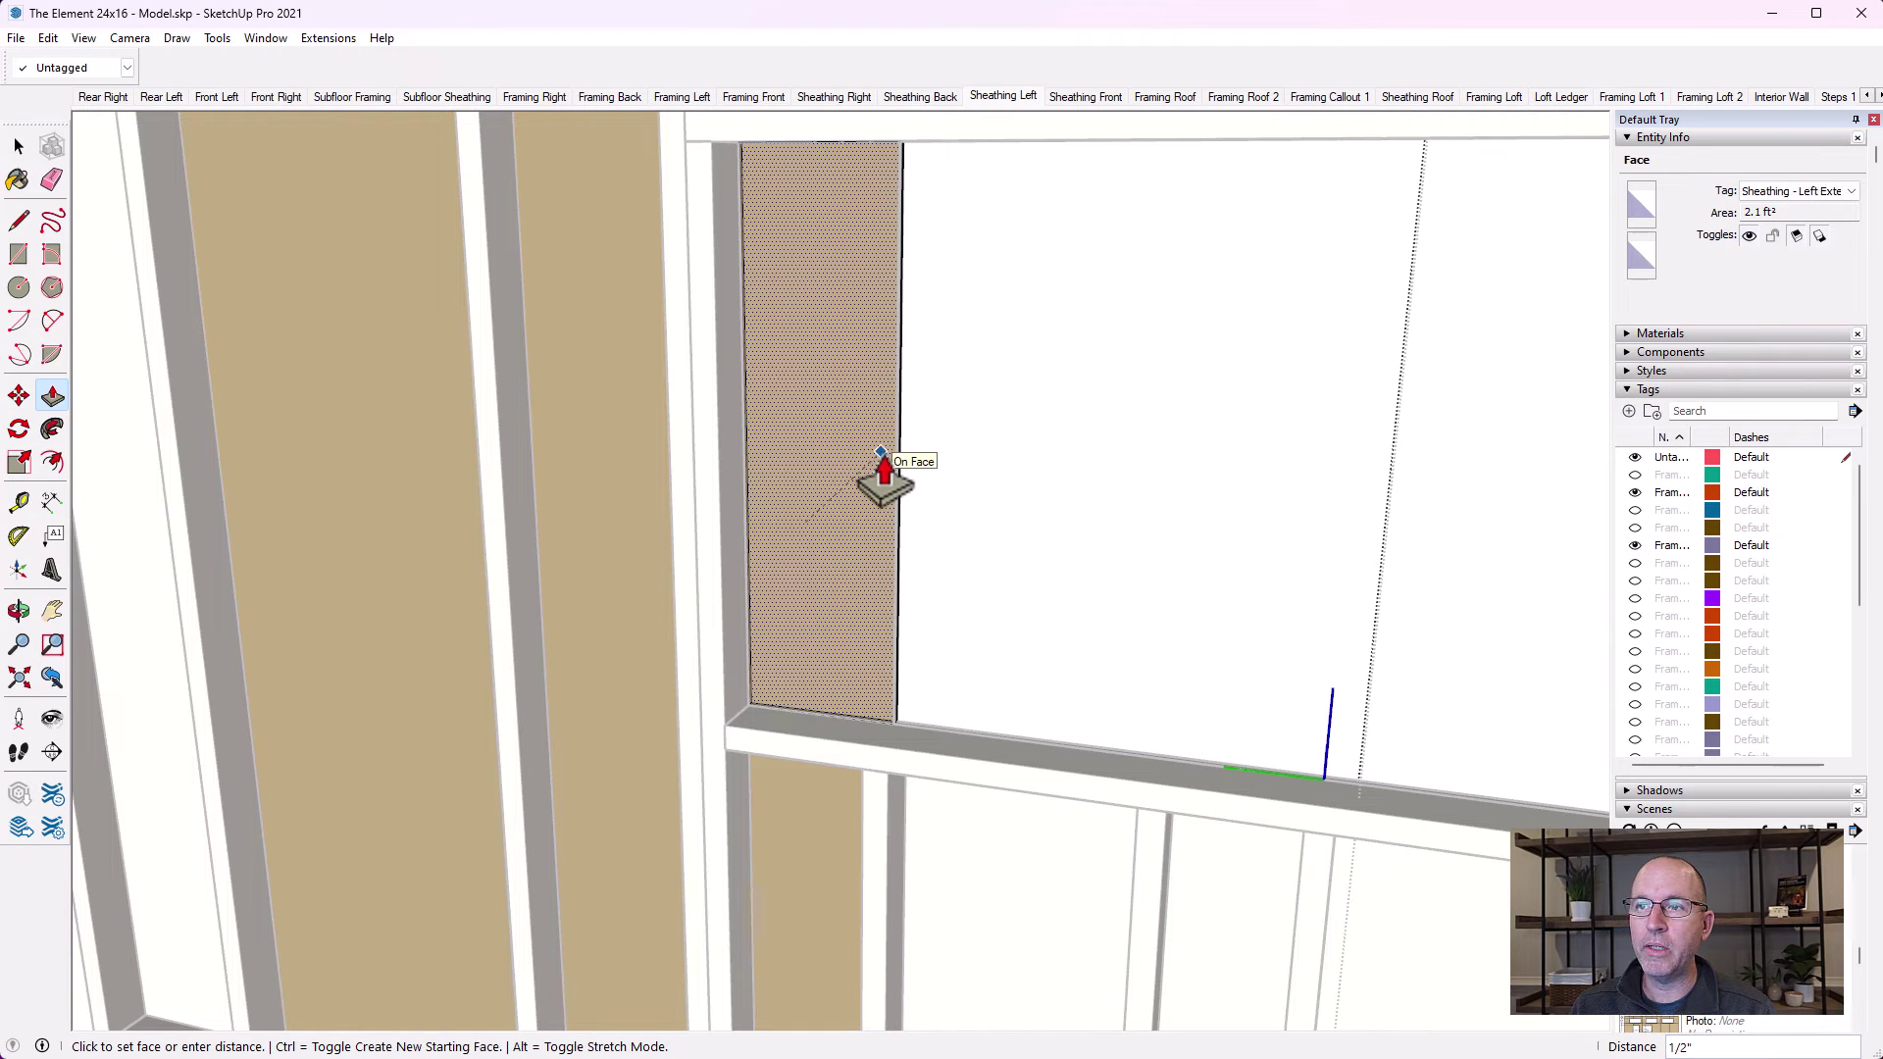
pyautogui.click(888, 459)
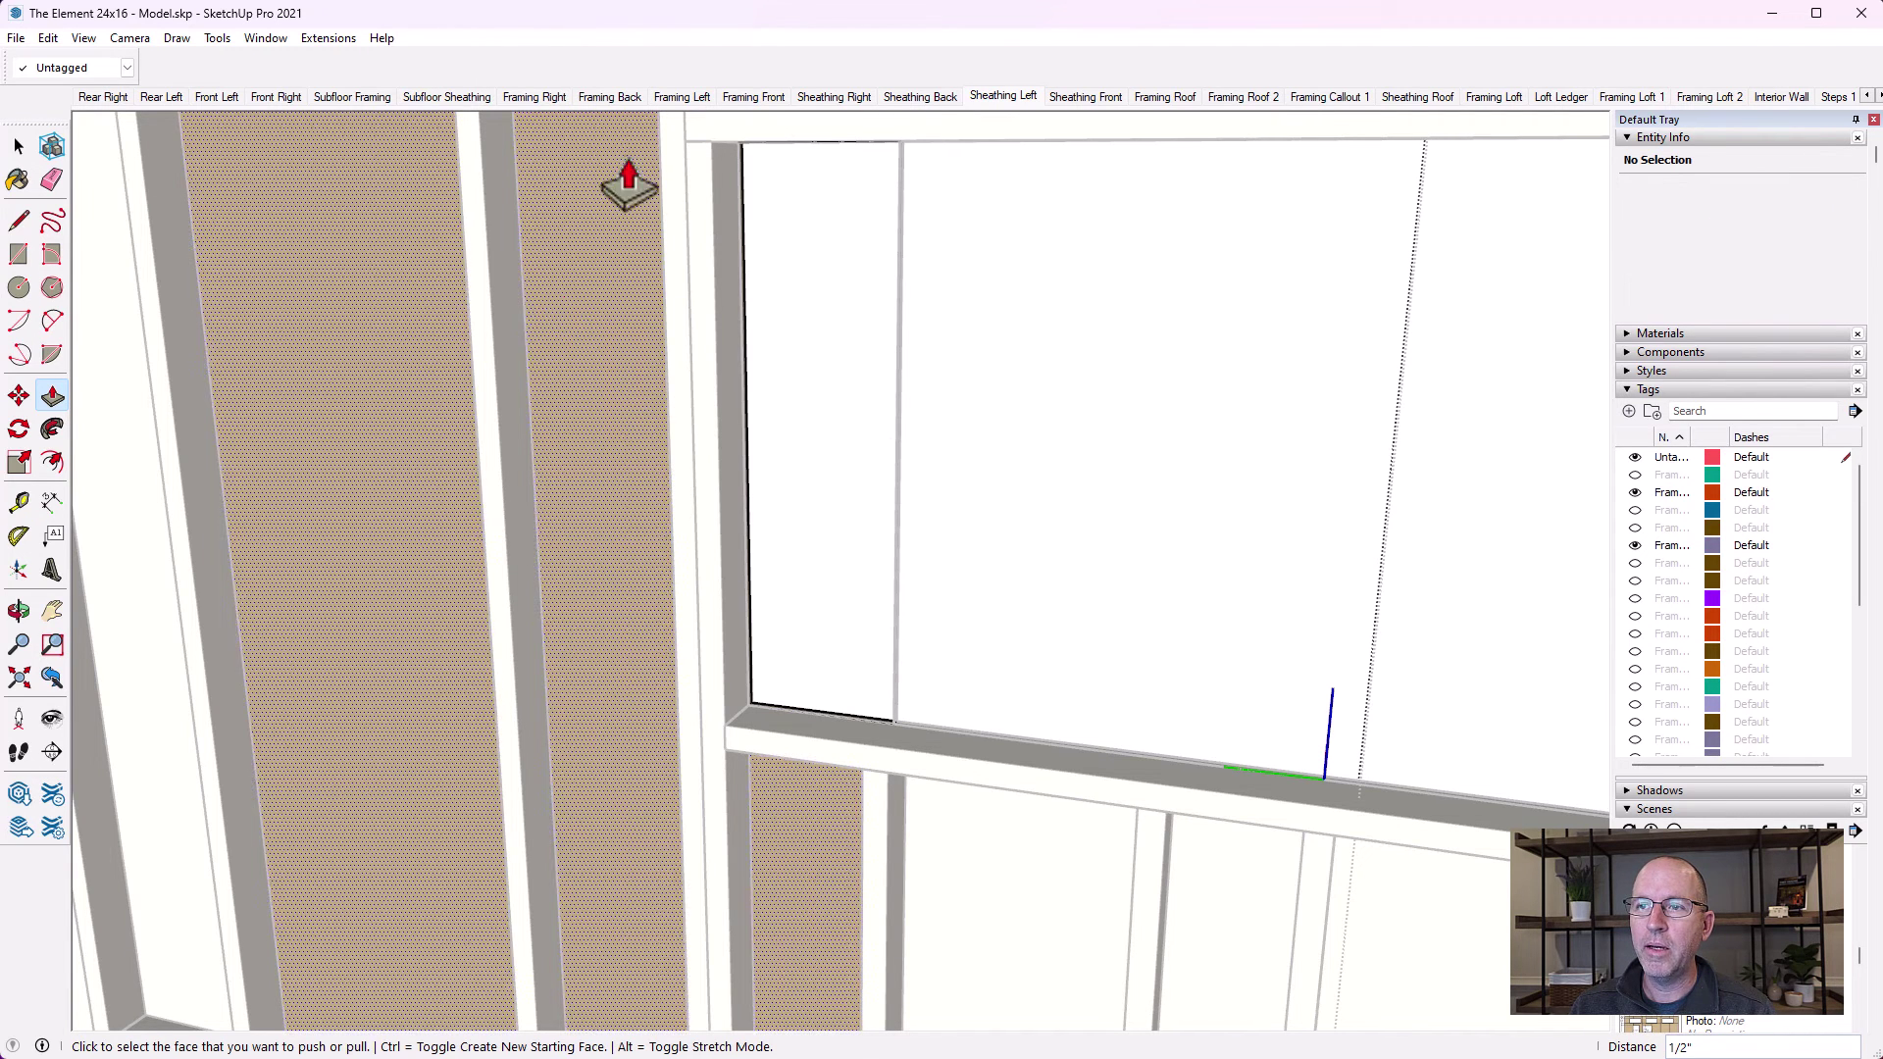
pyautogui.press('space')
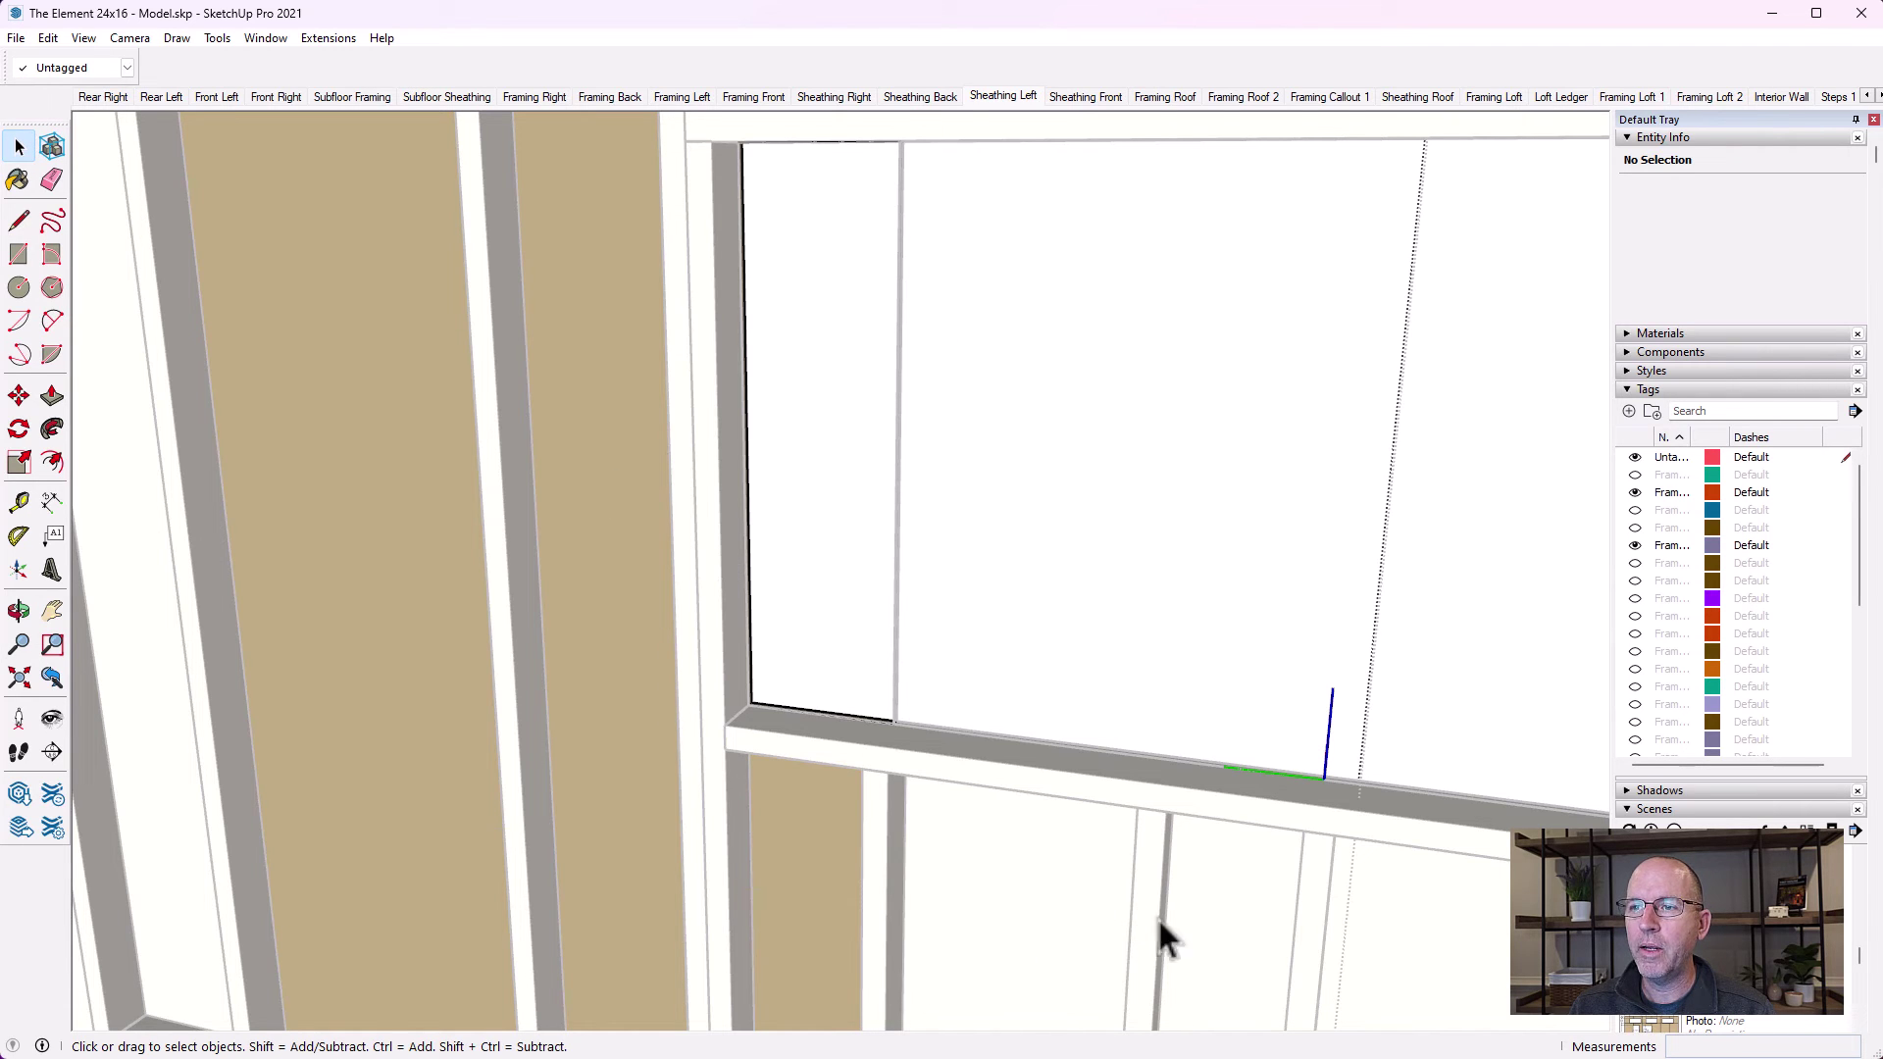
pyautogui.scroll(-5, 1263, 908)
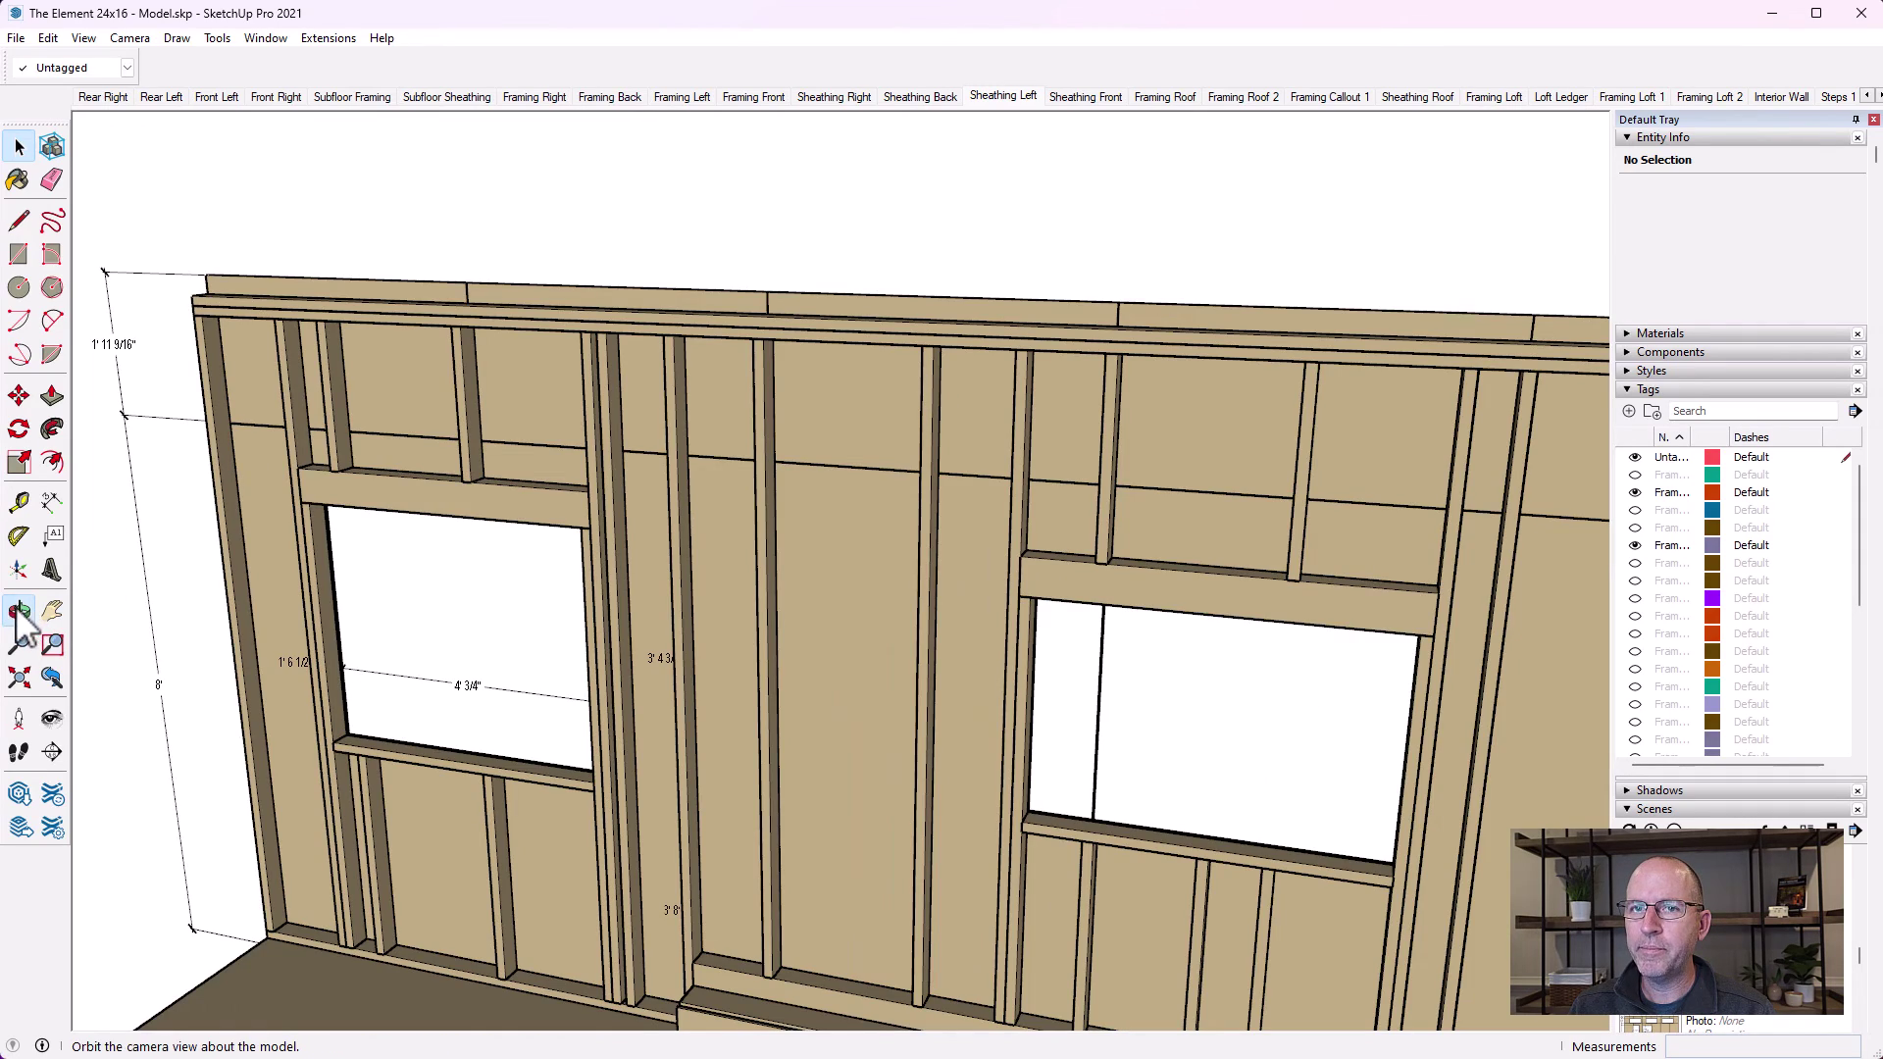
# From outside the left wall, open the neighbouring sheathing panel that has the thin leftover strip across the window opening
pyautogui.click(18, 610)
pyautogui.moveTo(1339, 639)
pyautogui.mouseDown()
pyautogui.moveTo(454, 677)
pyautogui.moveTo(1328, 819)
pyautogui.moveTo(882, 807)
pyautogui.moveTo(1022, 897)
pyautogui.moveTo(680, 731)
pyautogui.mouseUp()
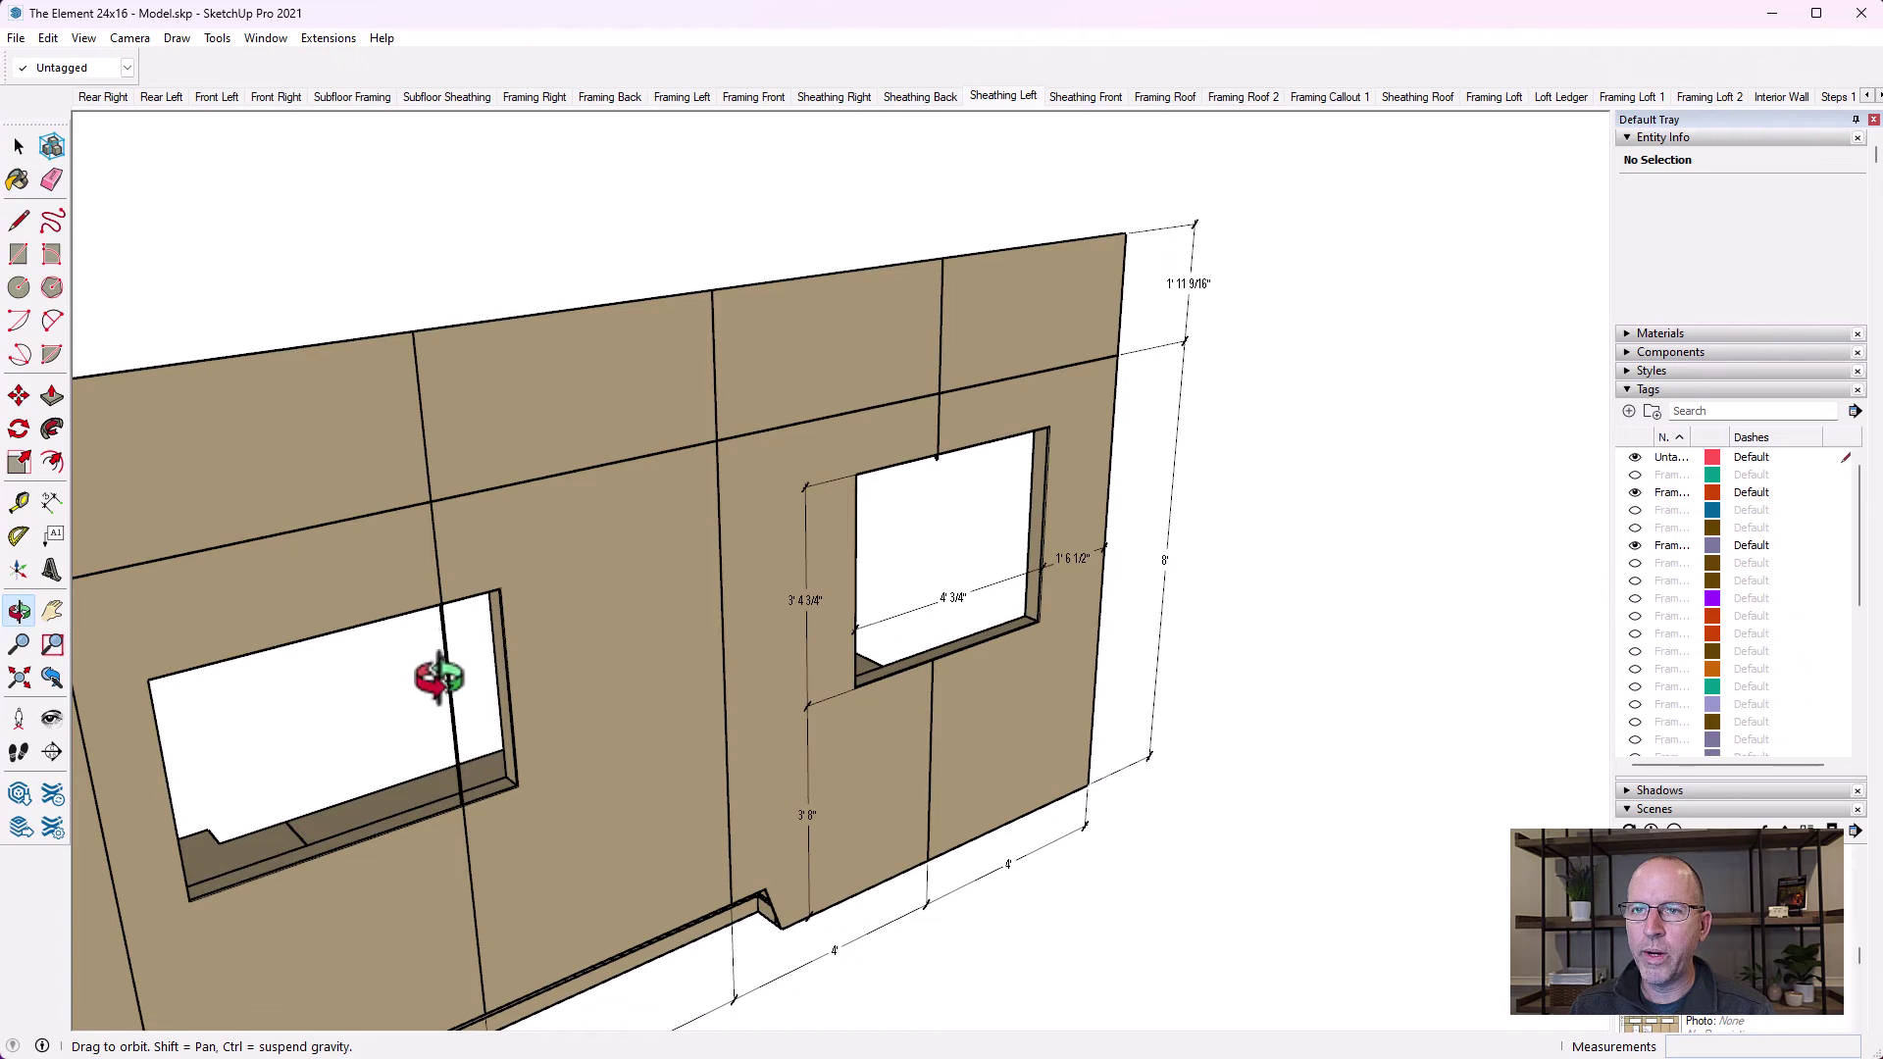
pyautogui.click(52, 610)
pyautogui.moveTo(667, 632); pyautogui.dragTo(1017, 484)
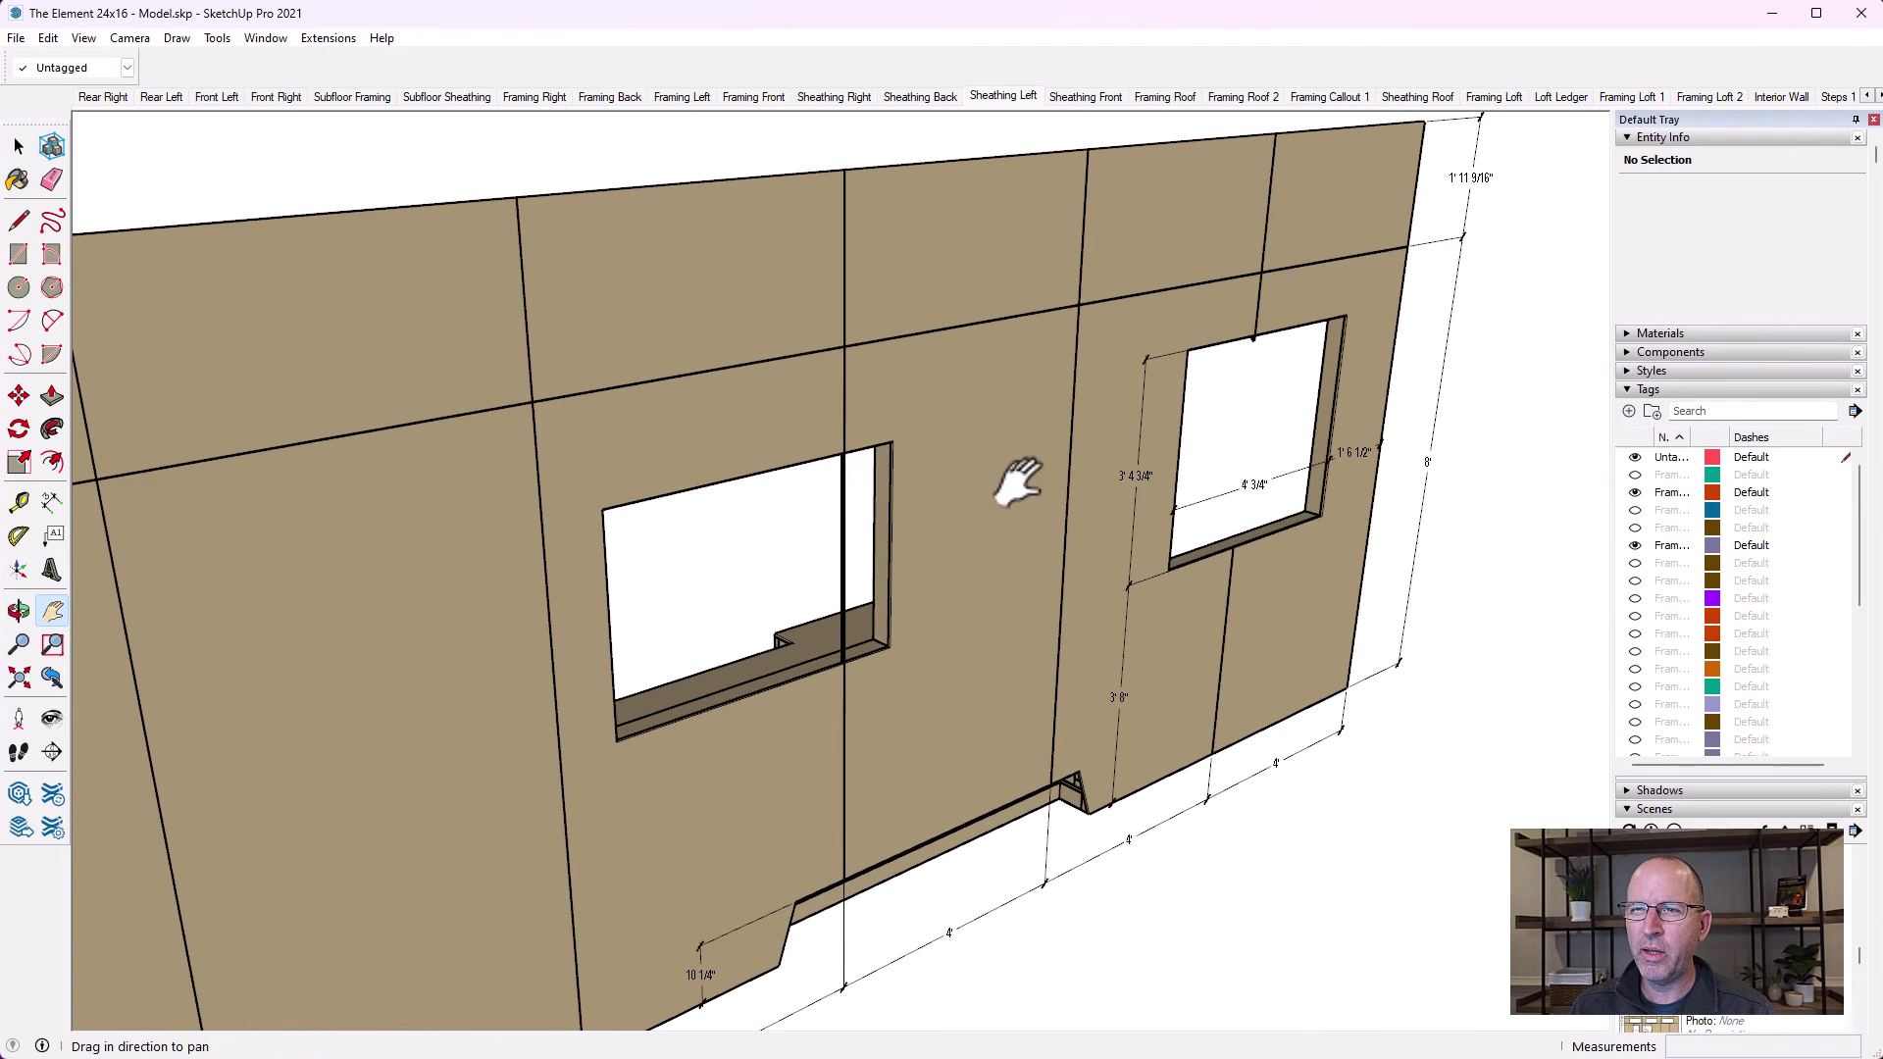
pyautogui.scroll(4, 867, 500)
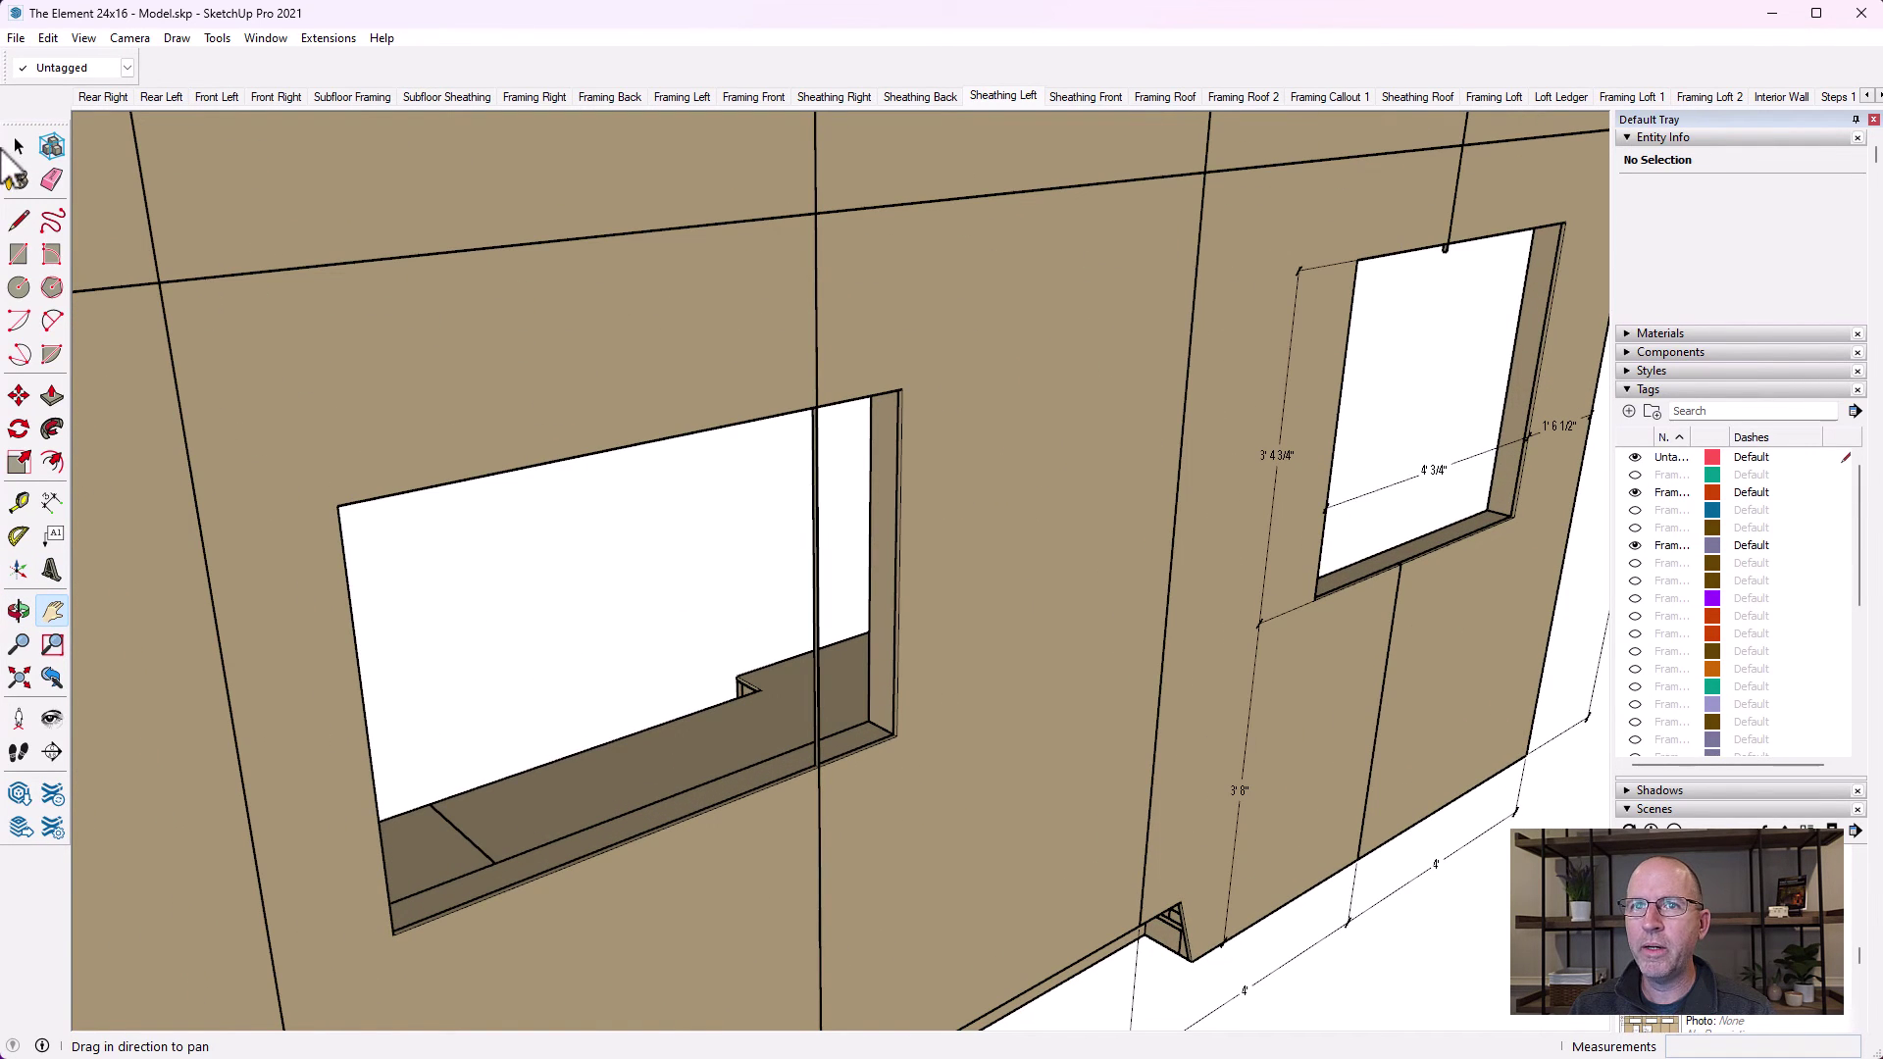
pyautogui.click(19, 146)
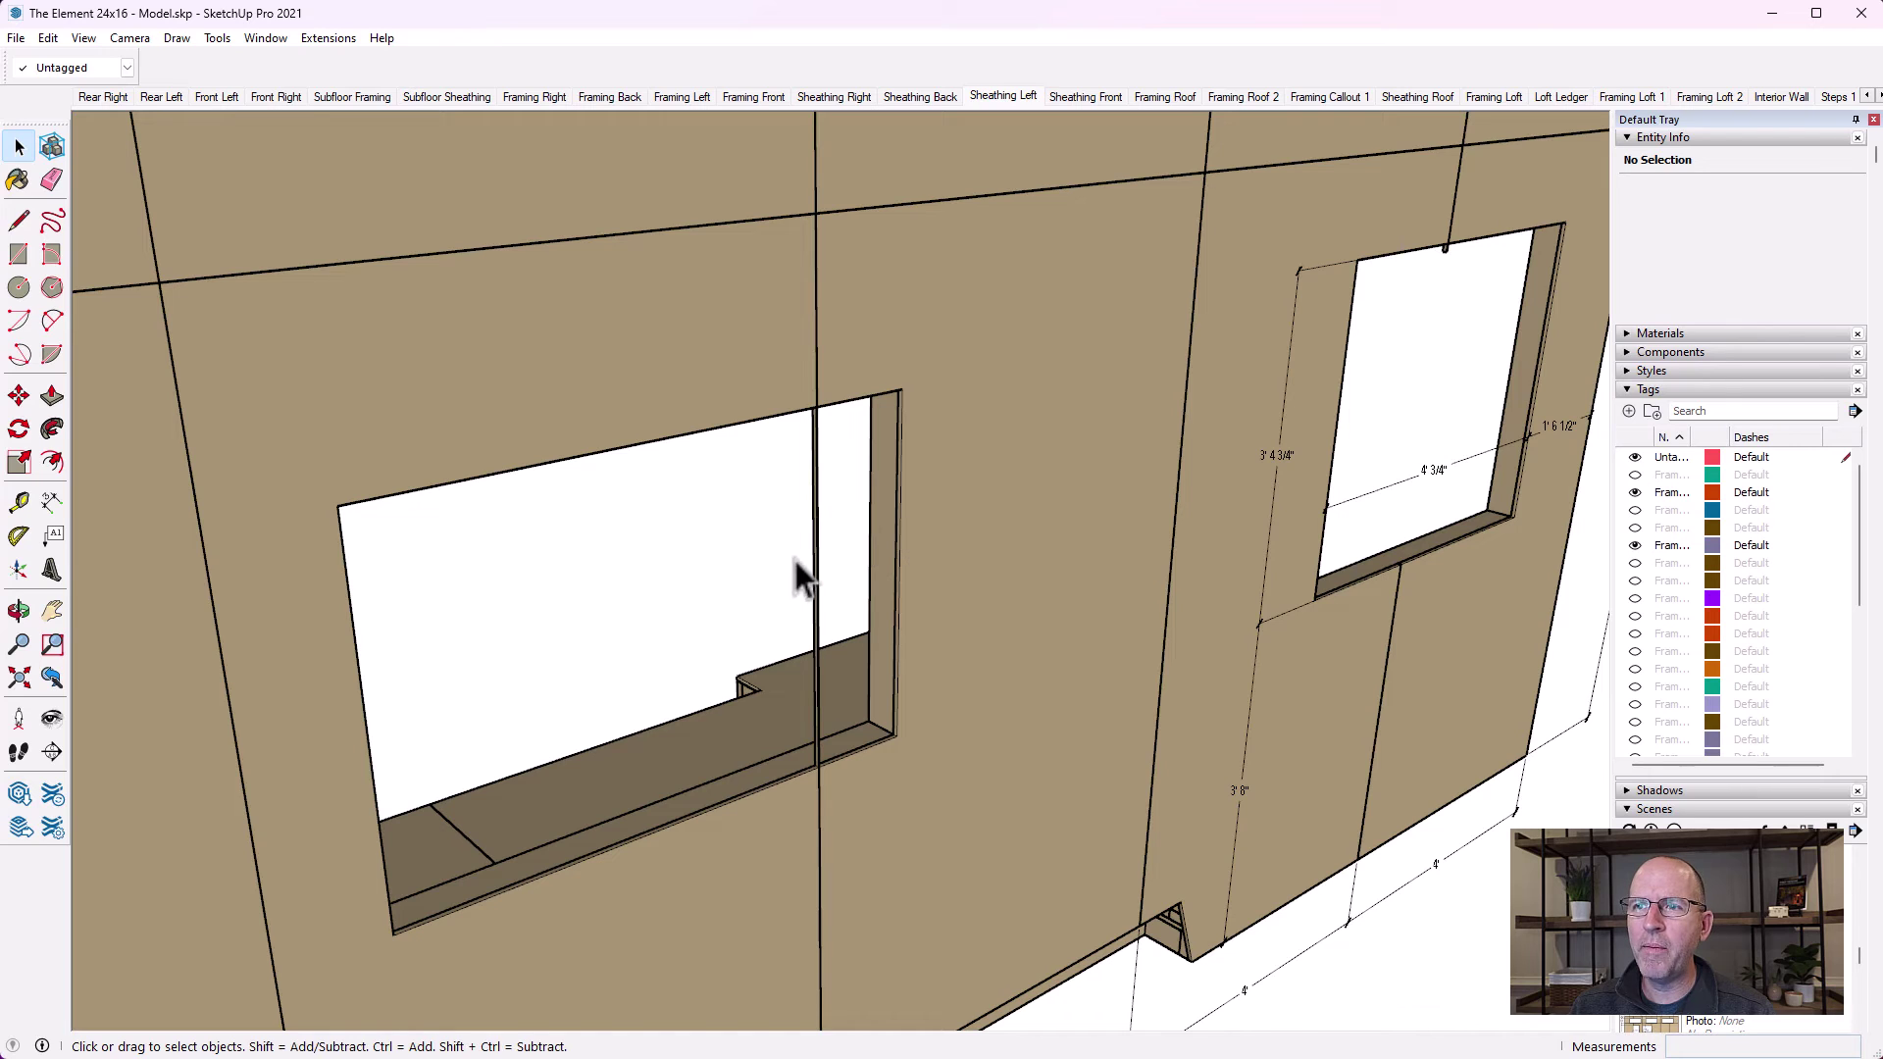
pyautogui.click(824, 564)
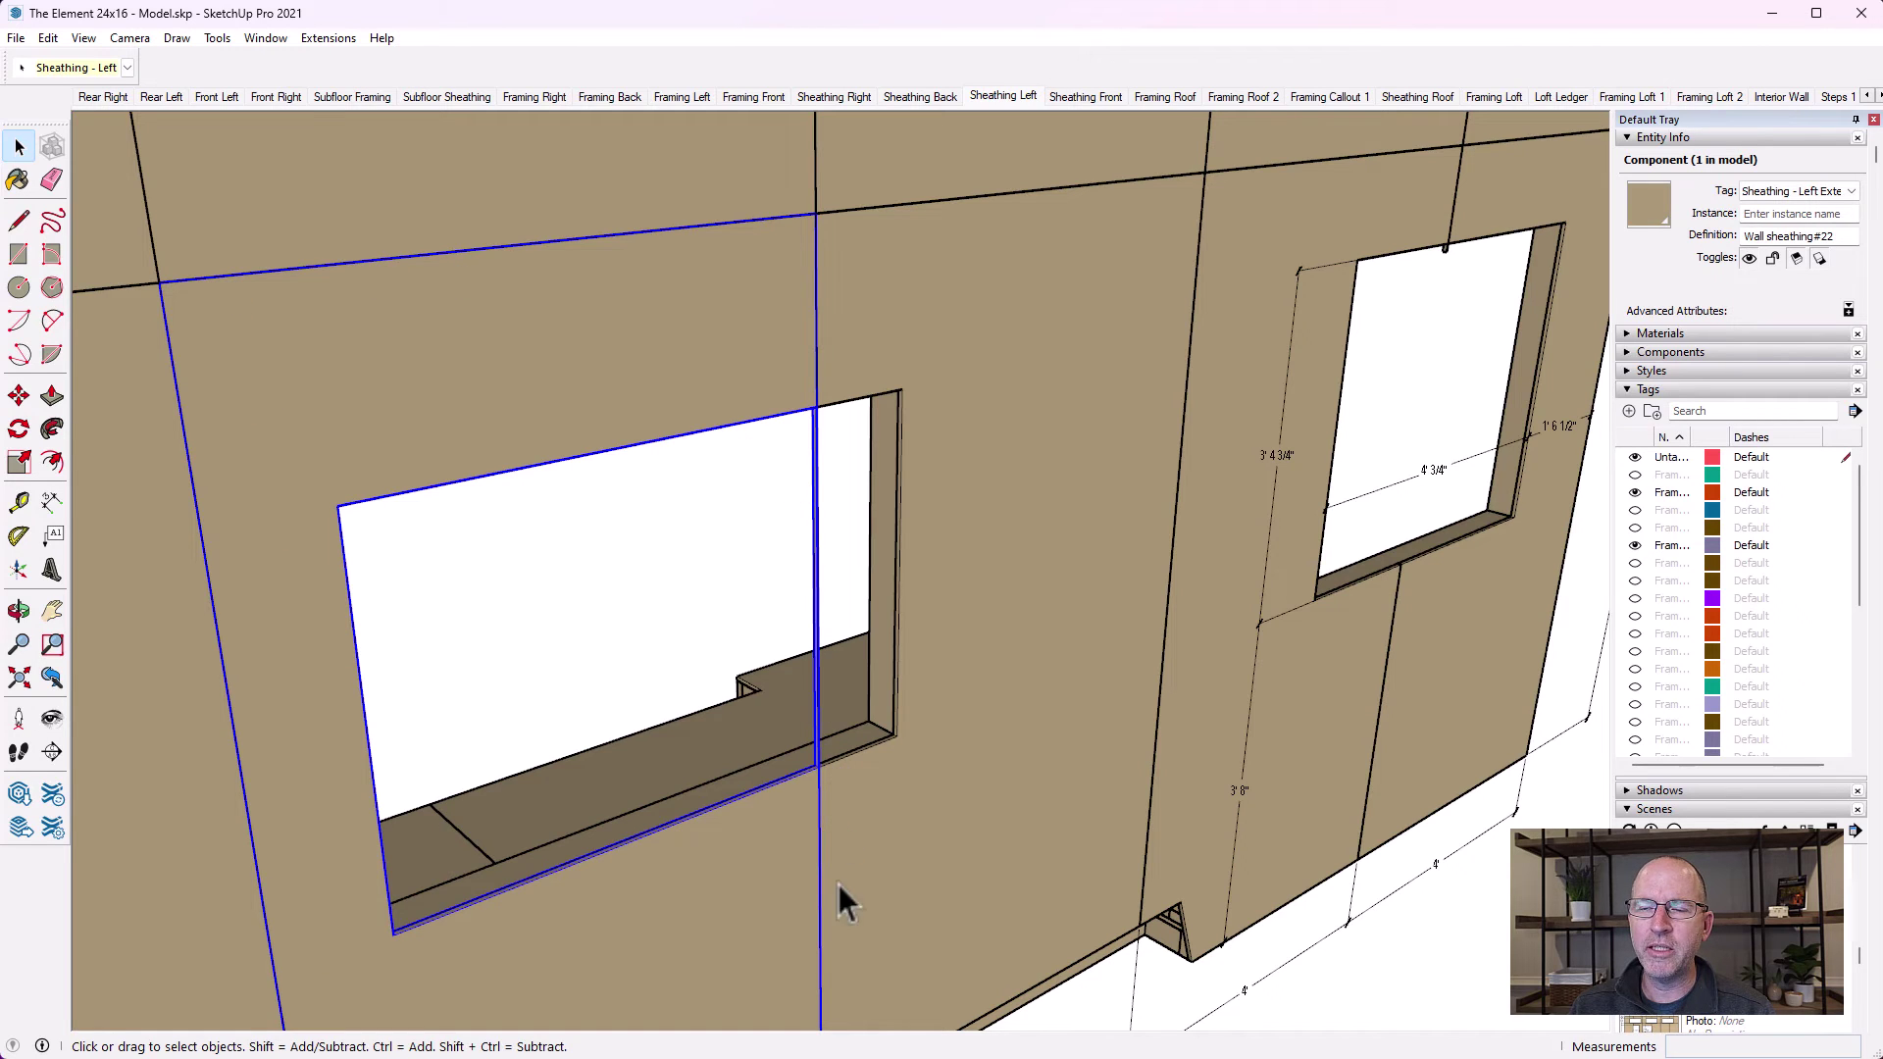
pyautogui.doubleClick(818, 570)
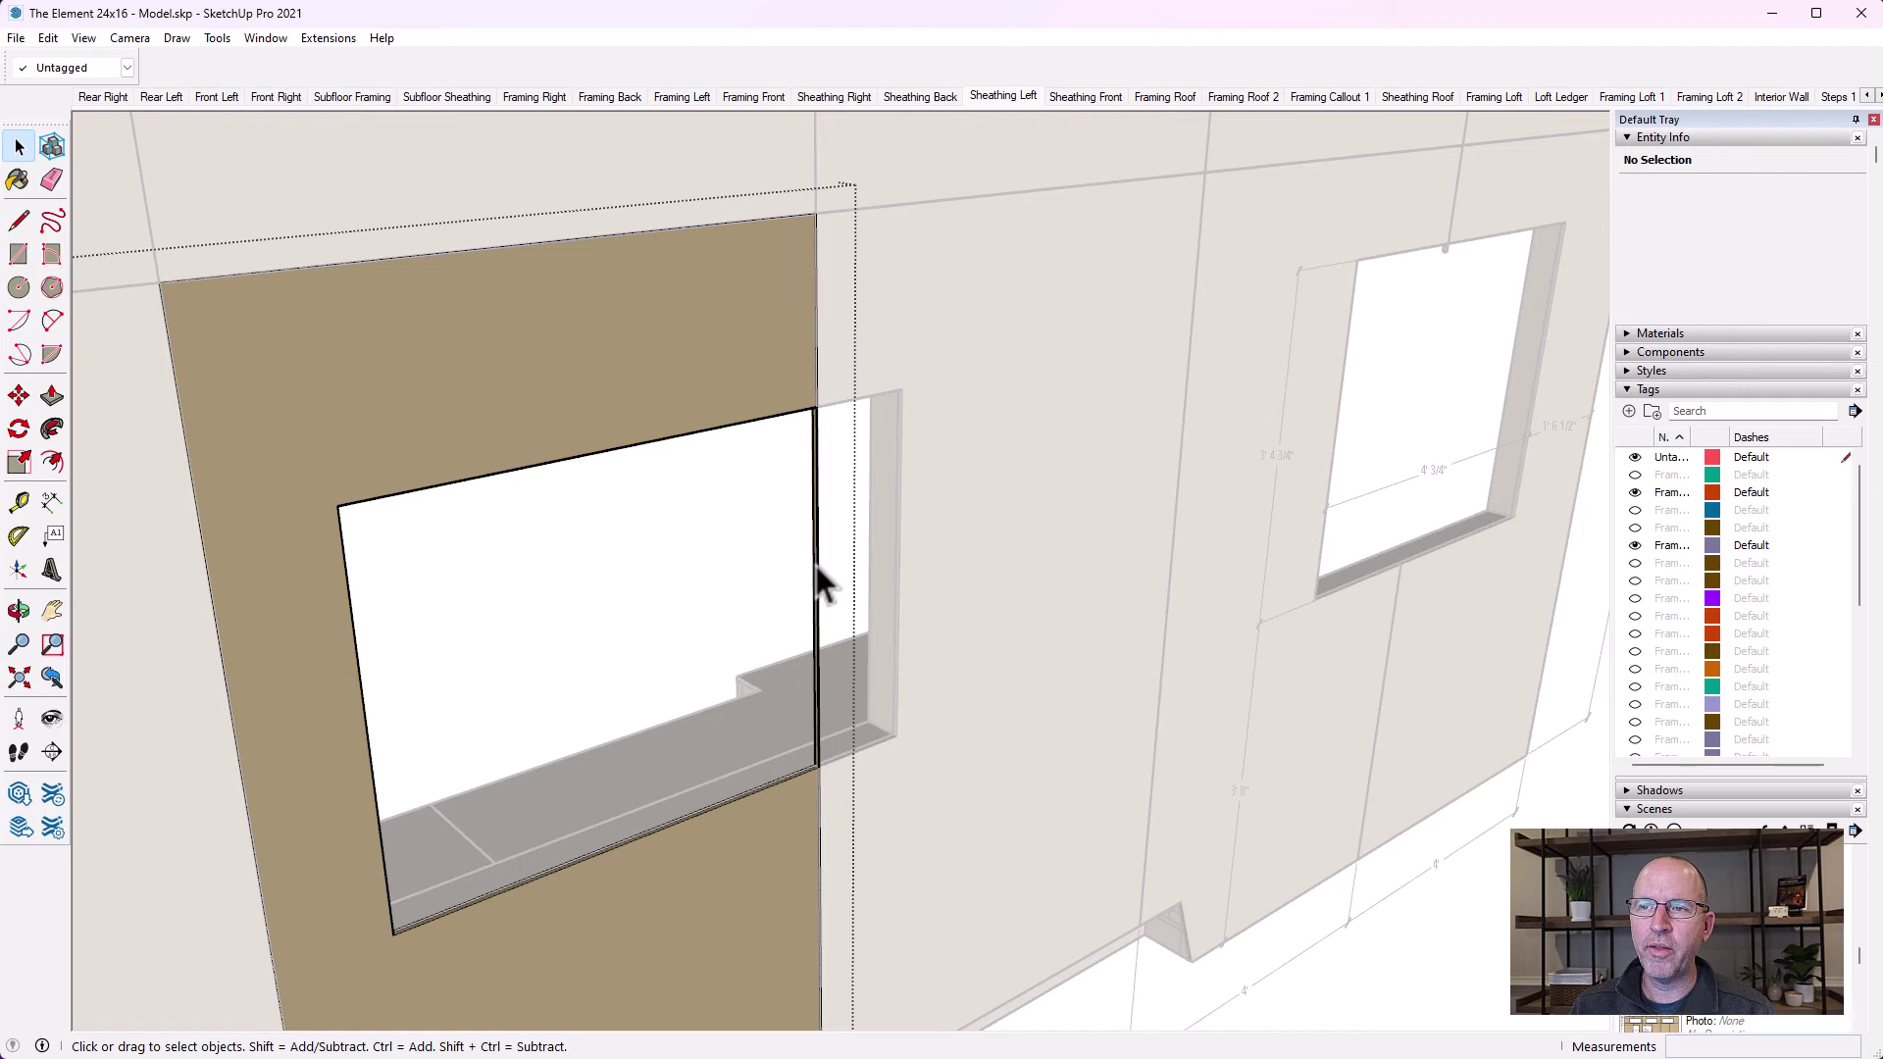
# Try window and crossing selections around the thin leftover strip at the panel's edge
pyautogui.moveTo(841, 584); pyautogui.dragTo(790, 530)
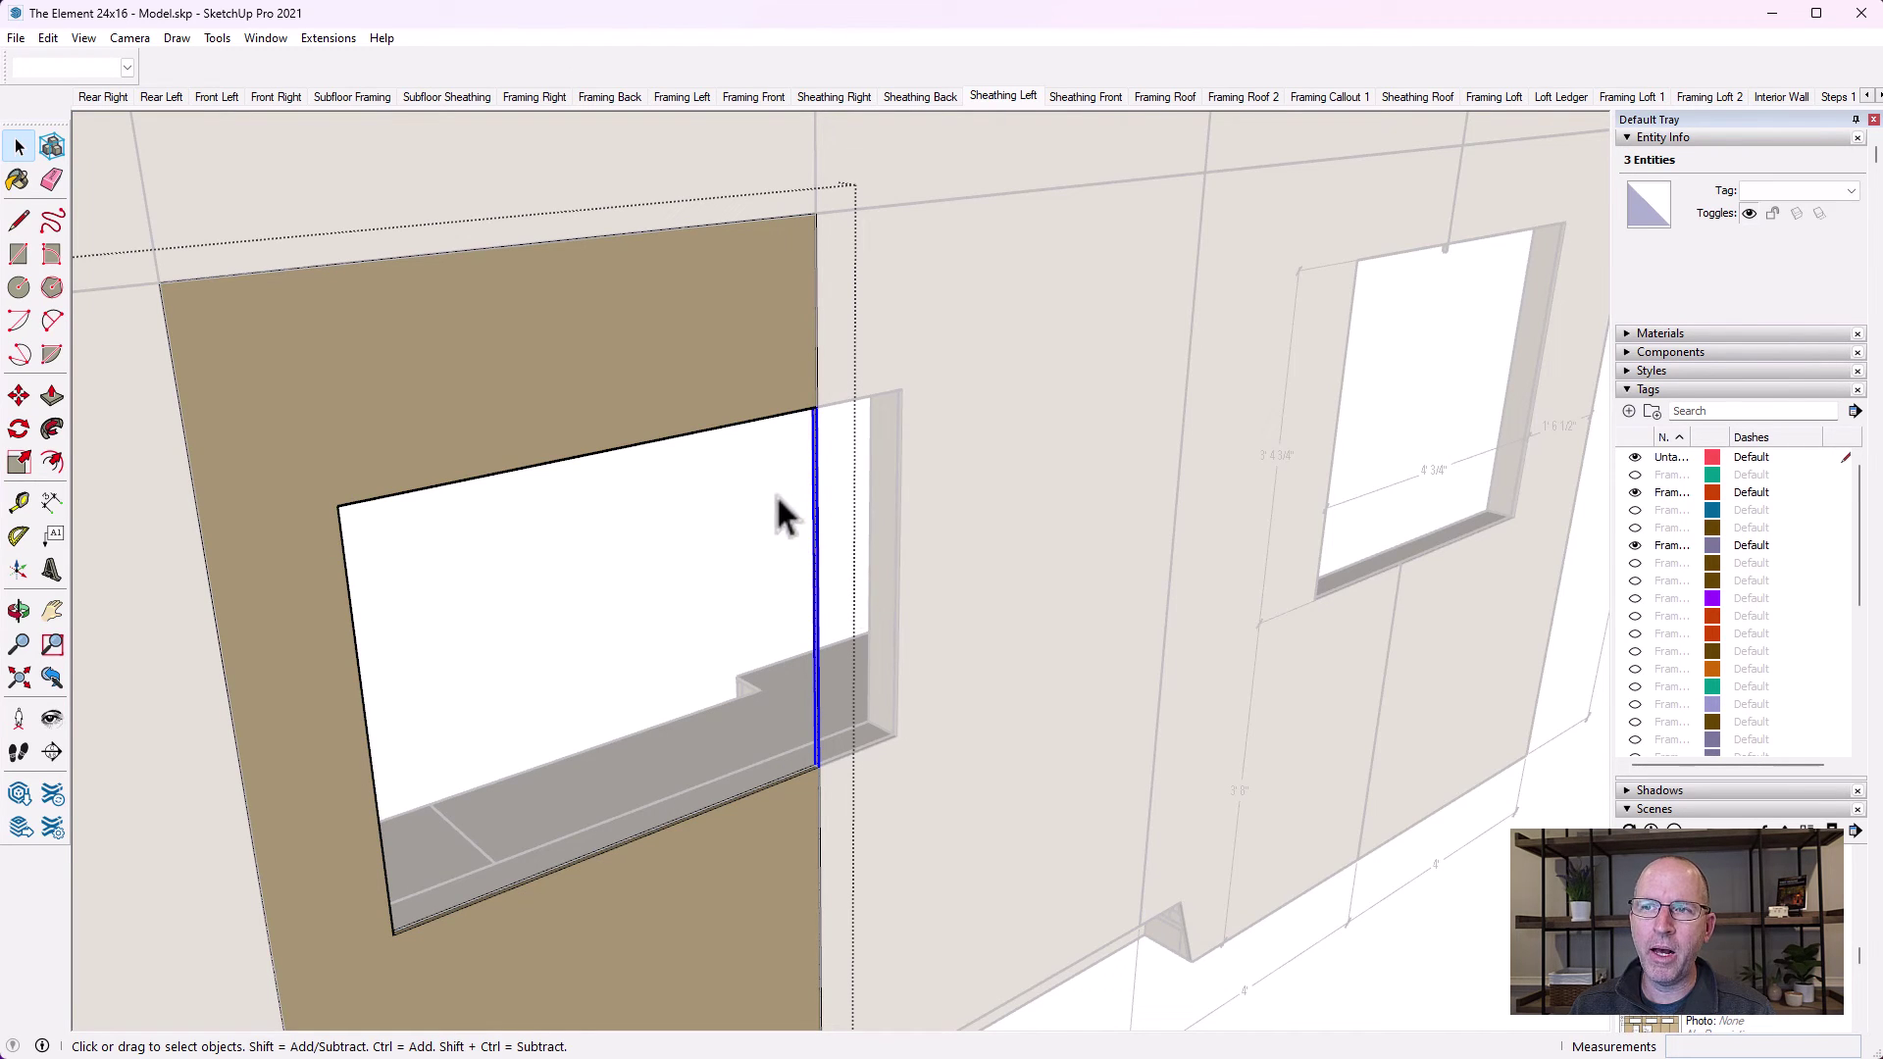
pyautogui.click(775, 488)
pyautogui.moveTo(696, 461); pyautogui.dragTo(849, 581)
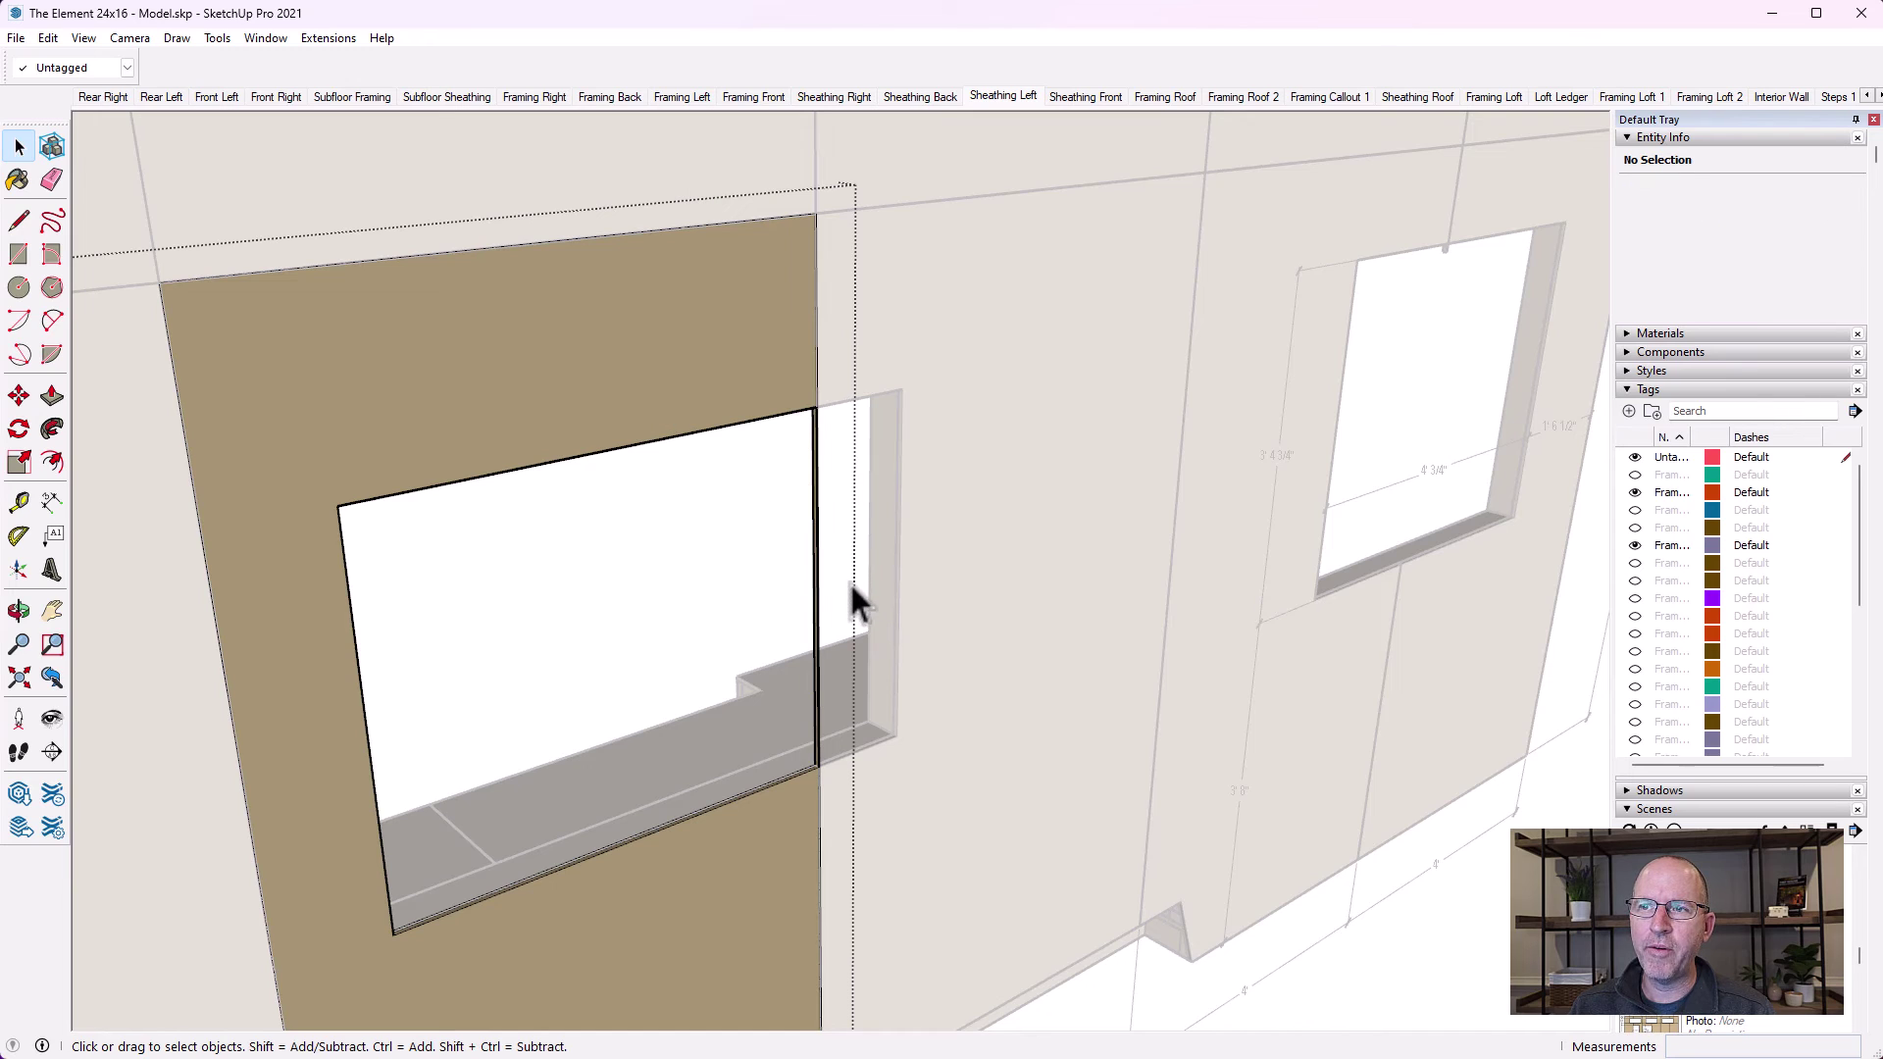
pyautogui.moveTo(733, 462); pyautogui.dragTo(863, 592)
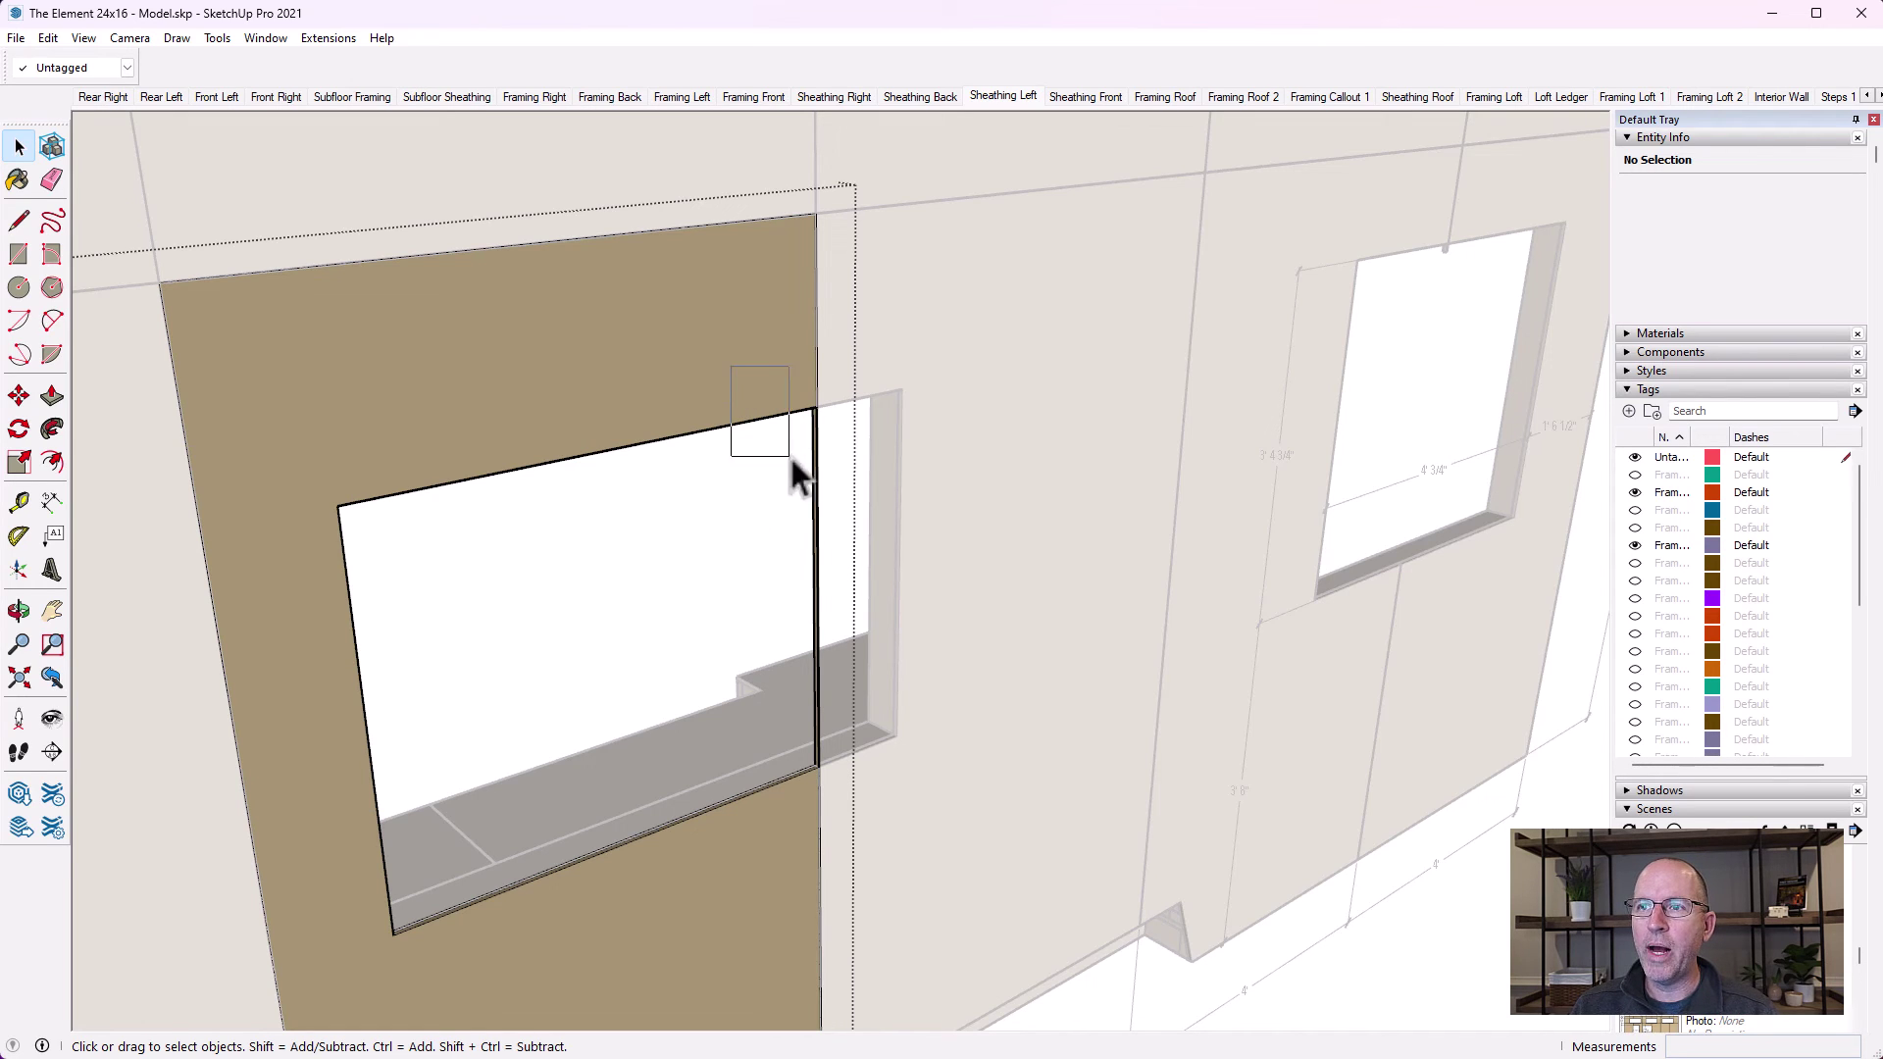
pyautogui.moveTo(791, 457); pyautogui.dragTo(844, 831)
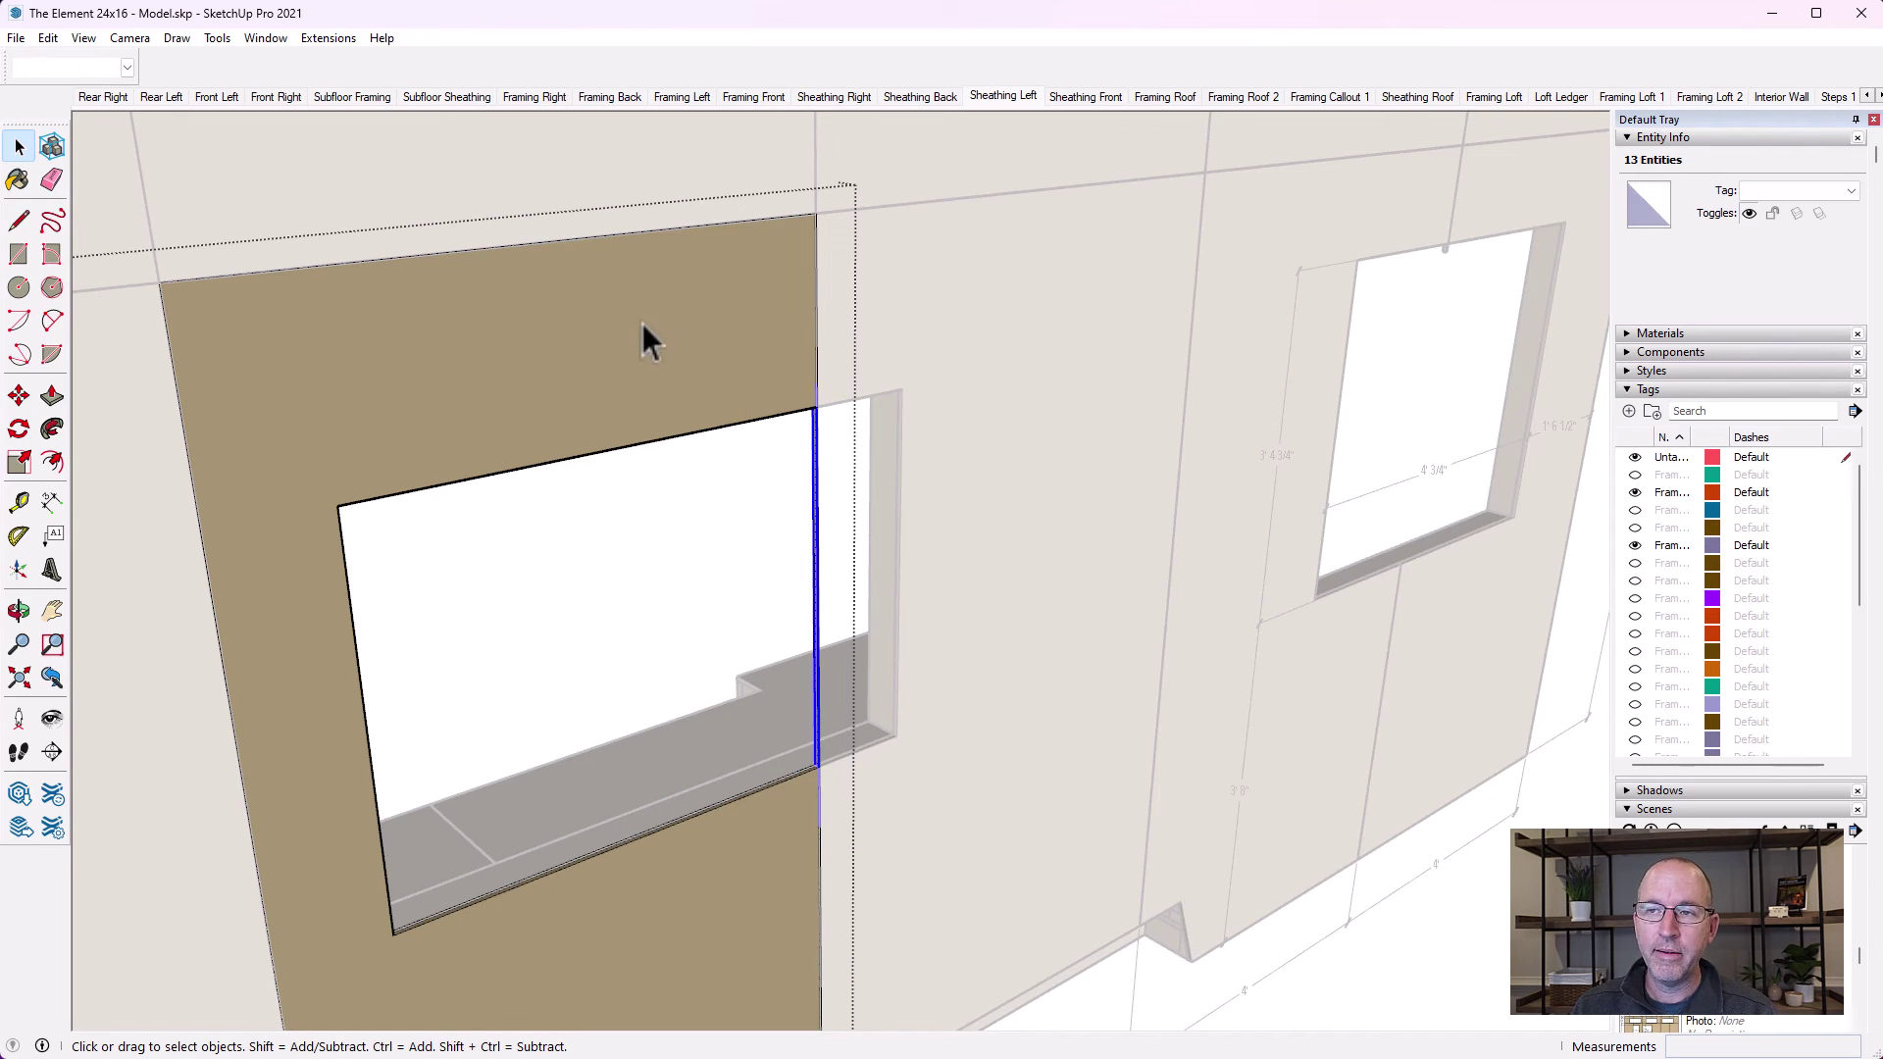
pyautogui.click(651, 554)
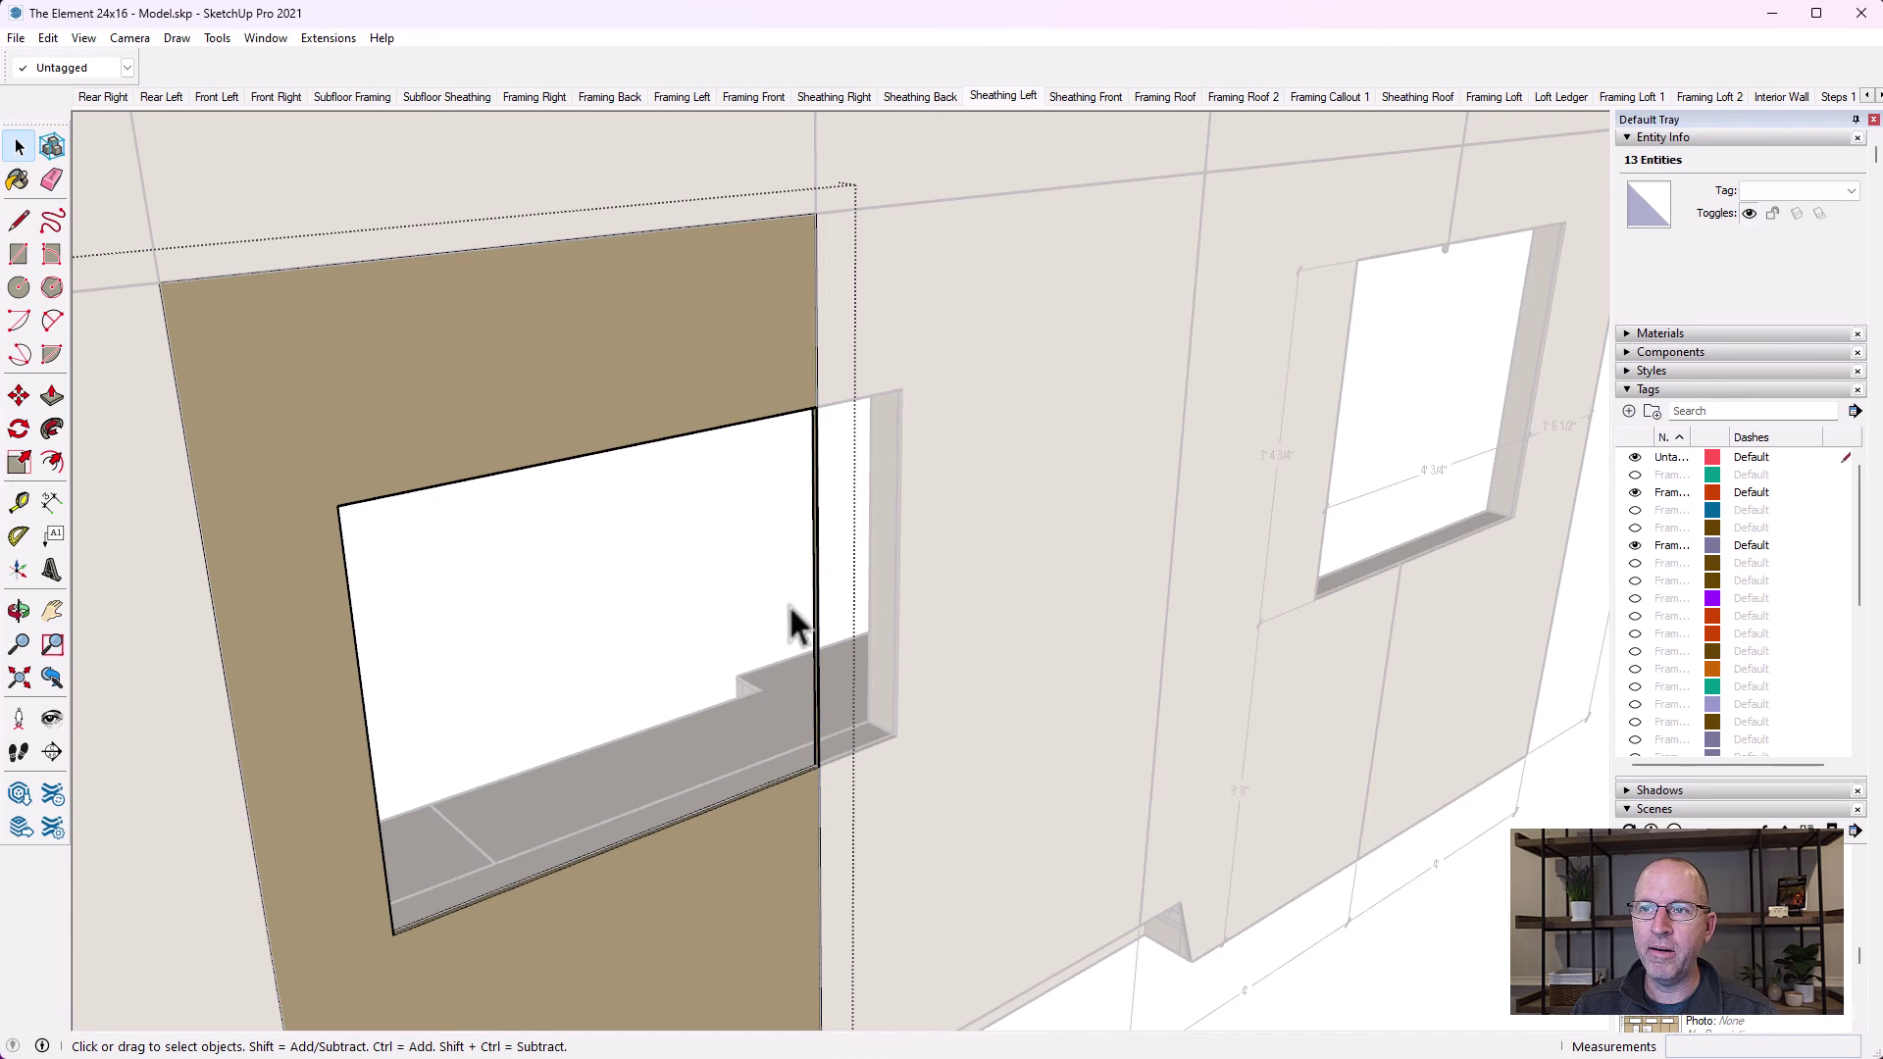
# Select the thin leftover face and its edges across the window opening and delete them
pyautogui.moveTo(845, 592); pyautogui.dragTo(808, 562)
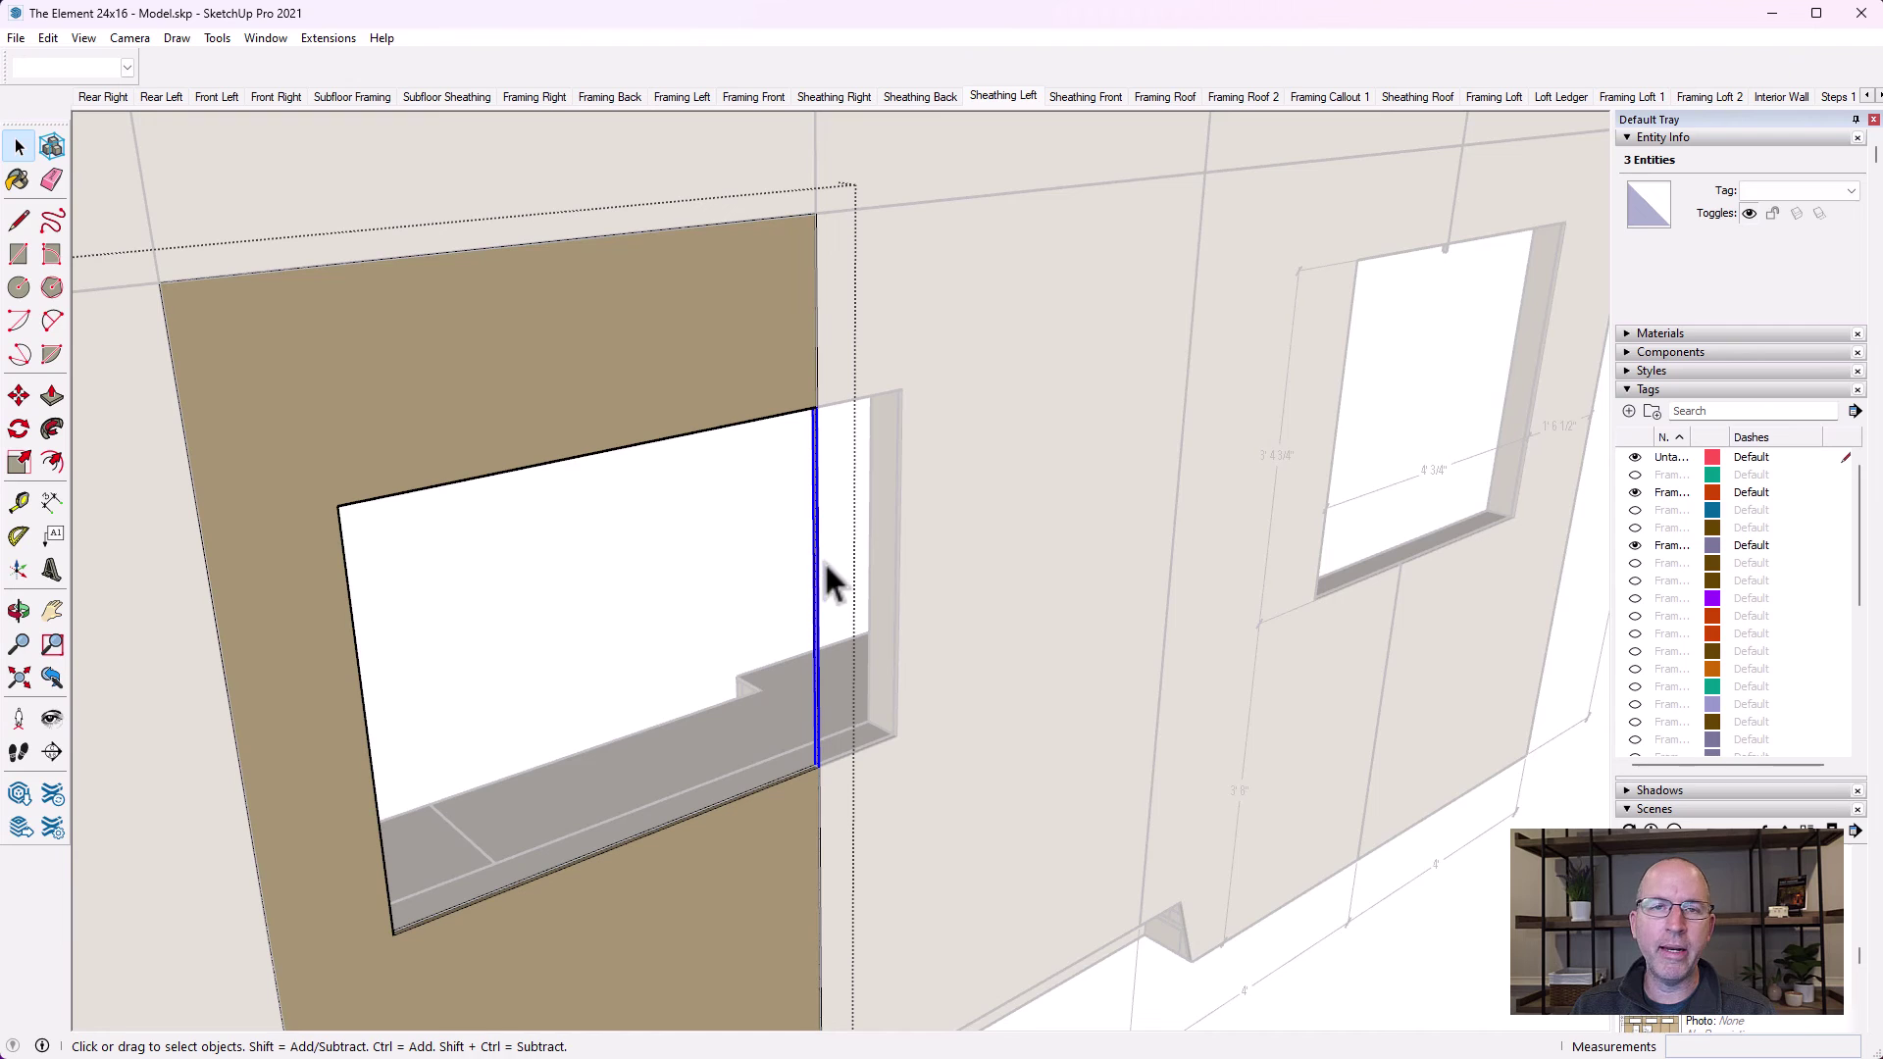
pyautogui.click(802, 565)
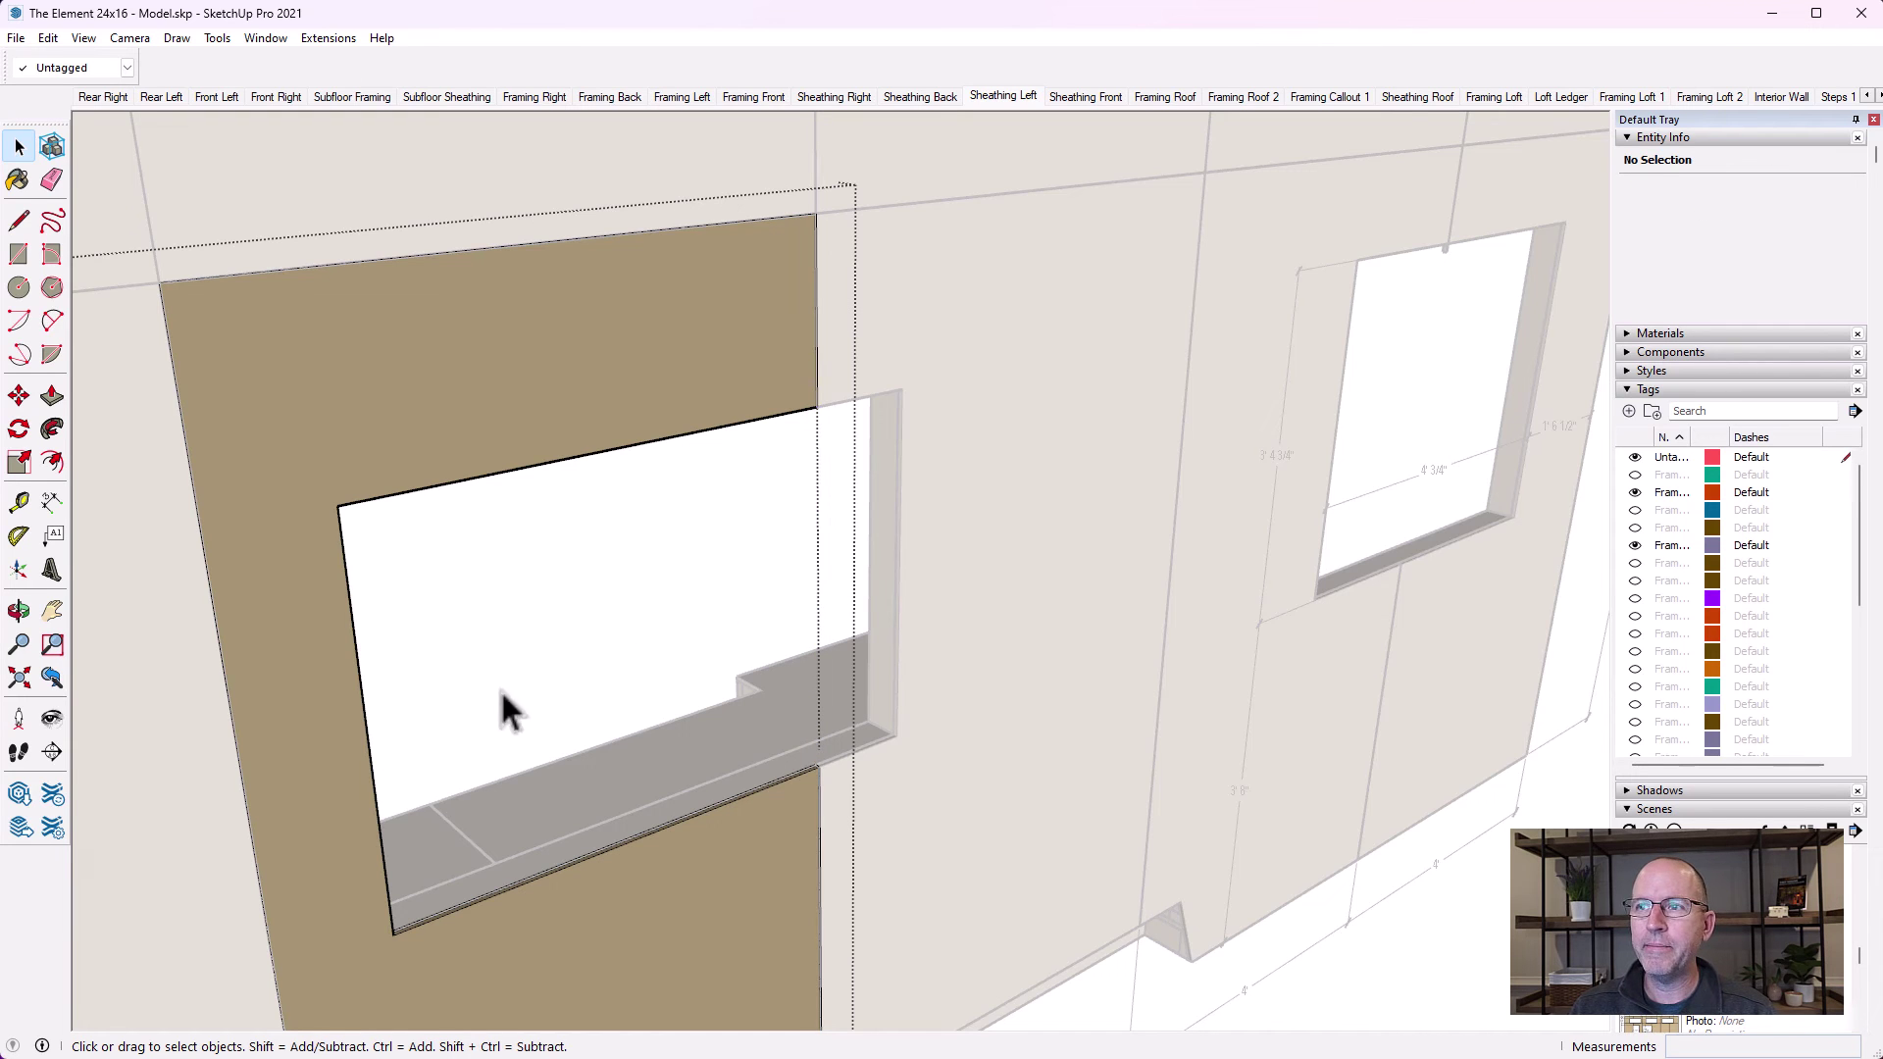
pyautogui.moveTo(500, 689); pyautogui.dragTo(308, 555, button='middle')
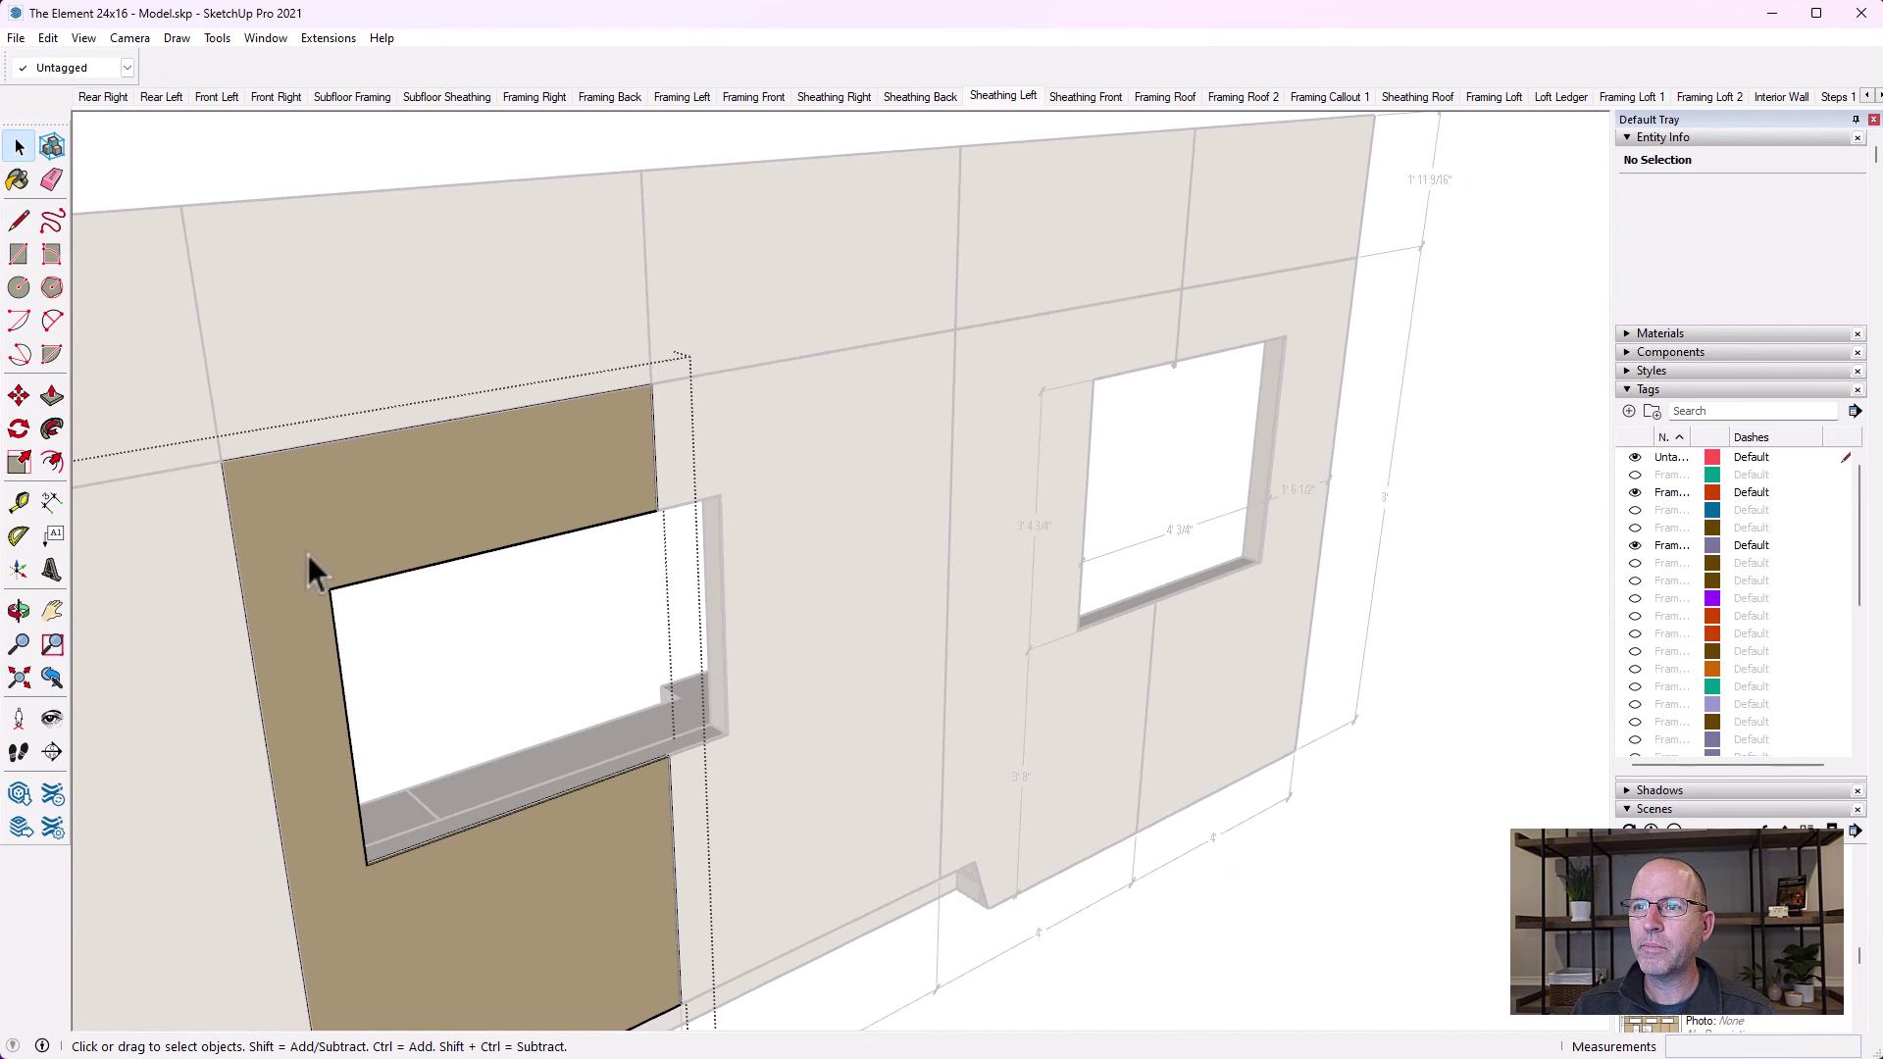
# Close the edited sheathing panel and check the list of available toolbars for the Tags toolbar
pyautogui.click(275, 144)
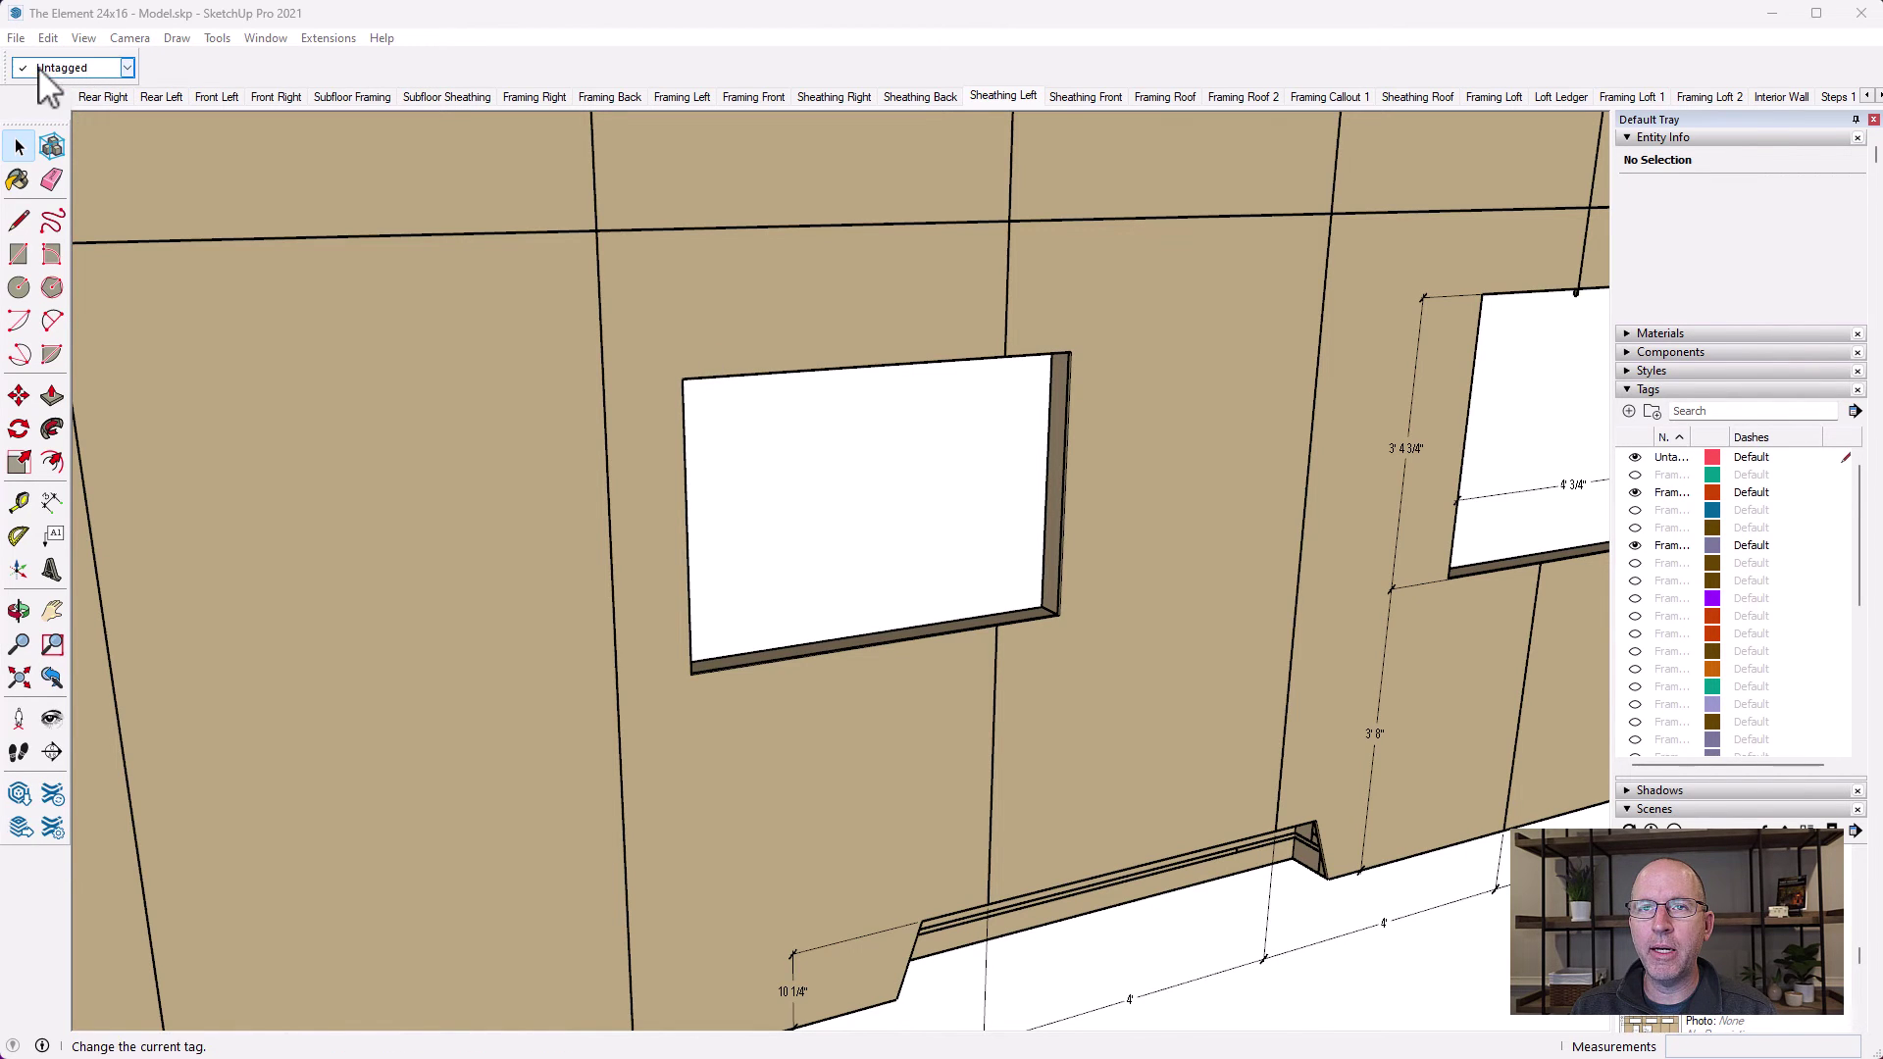
pyautogui.click(82, 39)
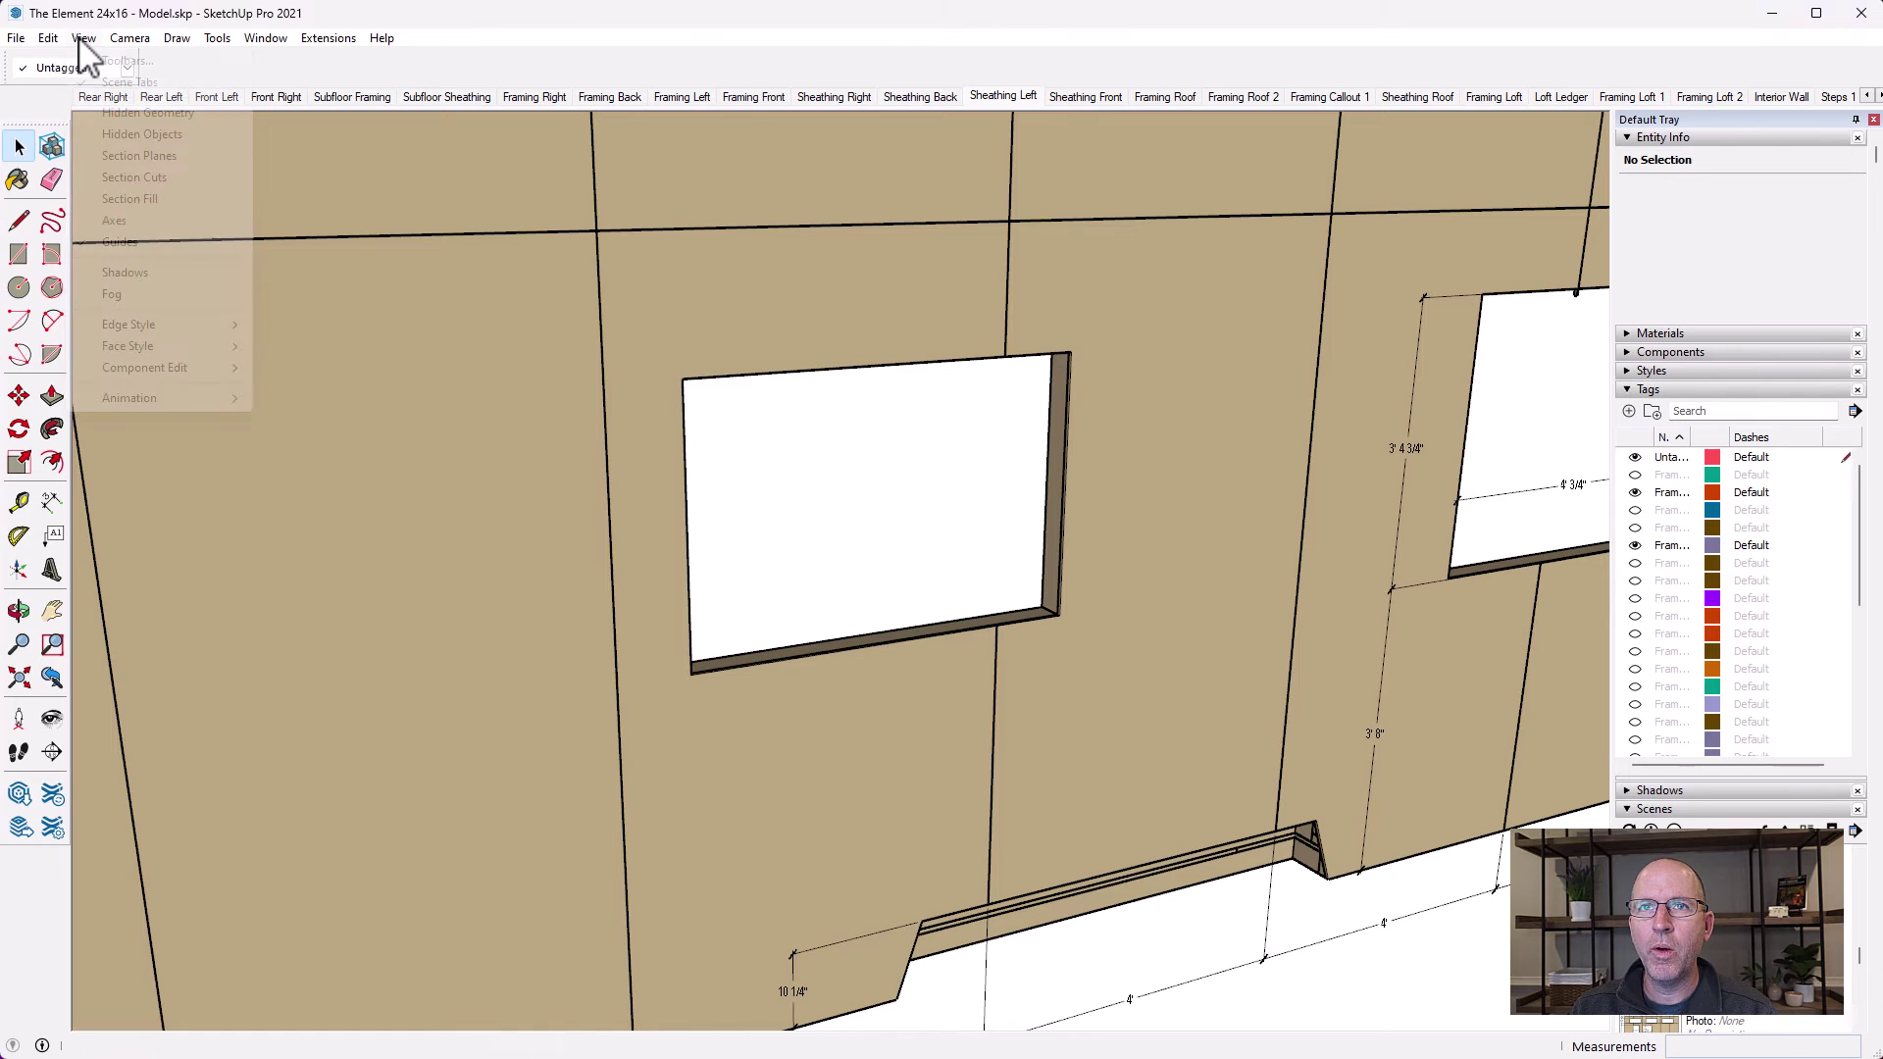
pyautogui.click(98, 61)
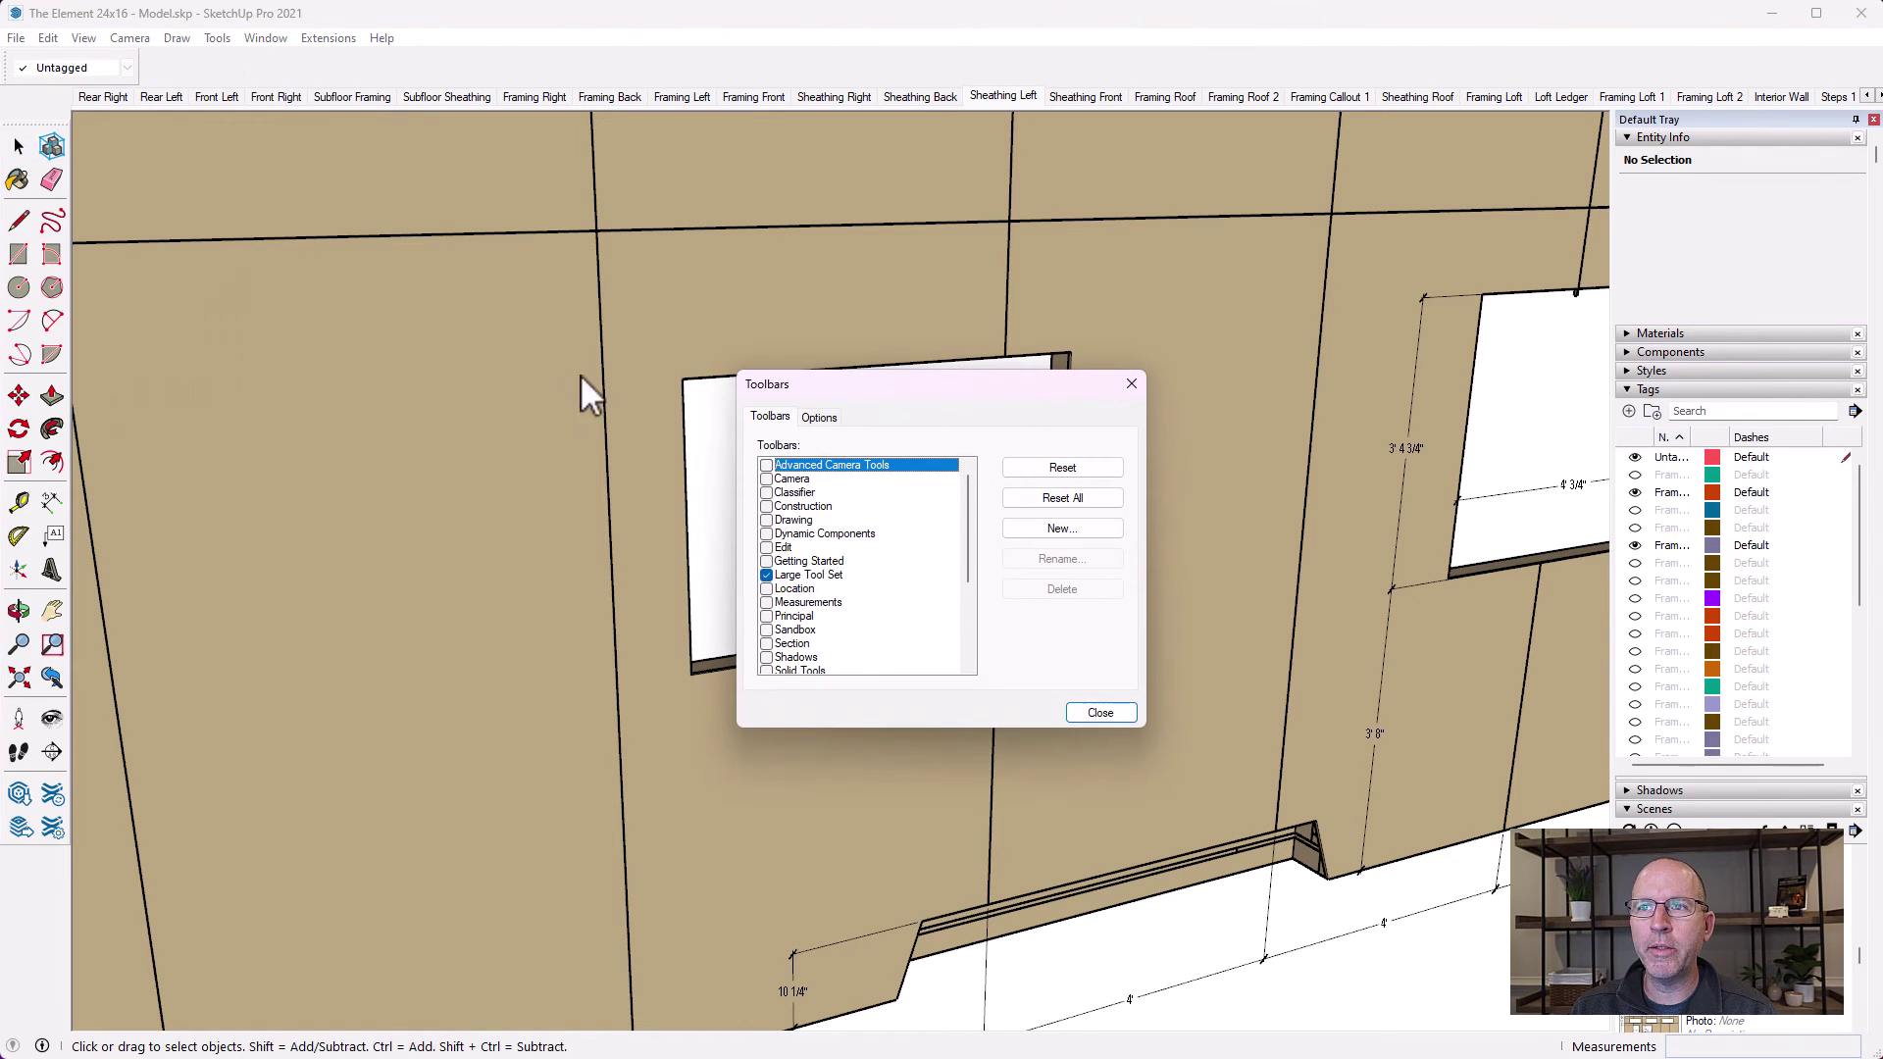
pyautogui.scroll(-3, 868, 588)
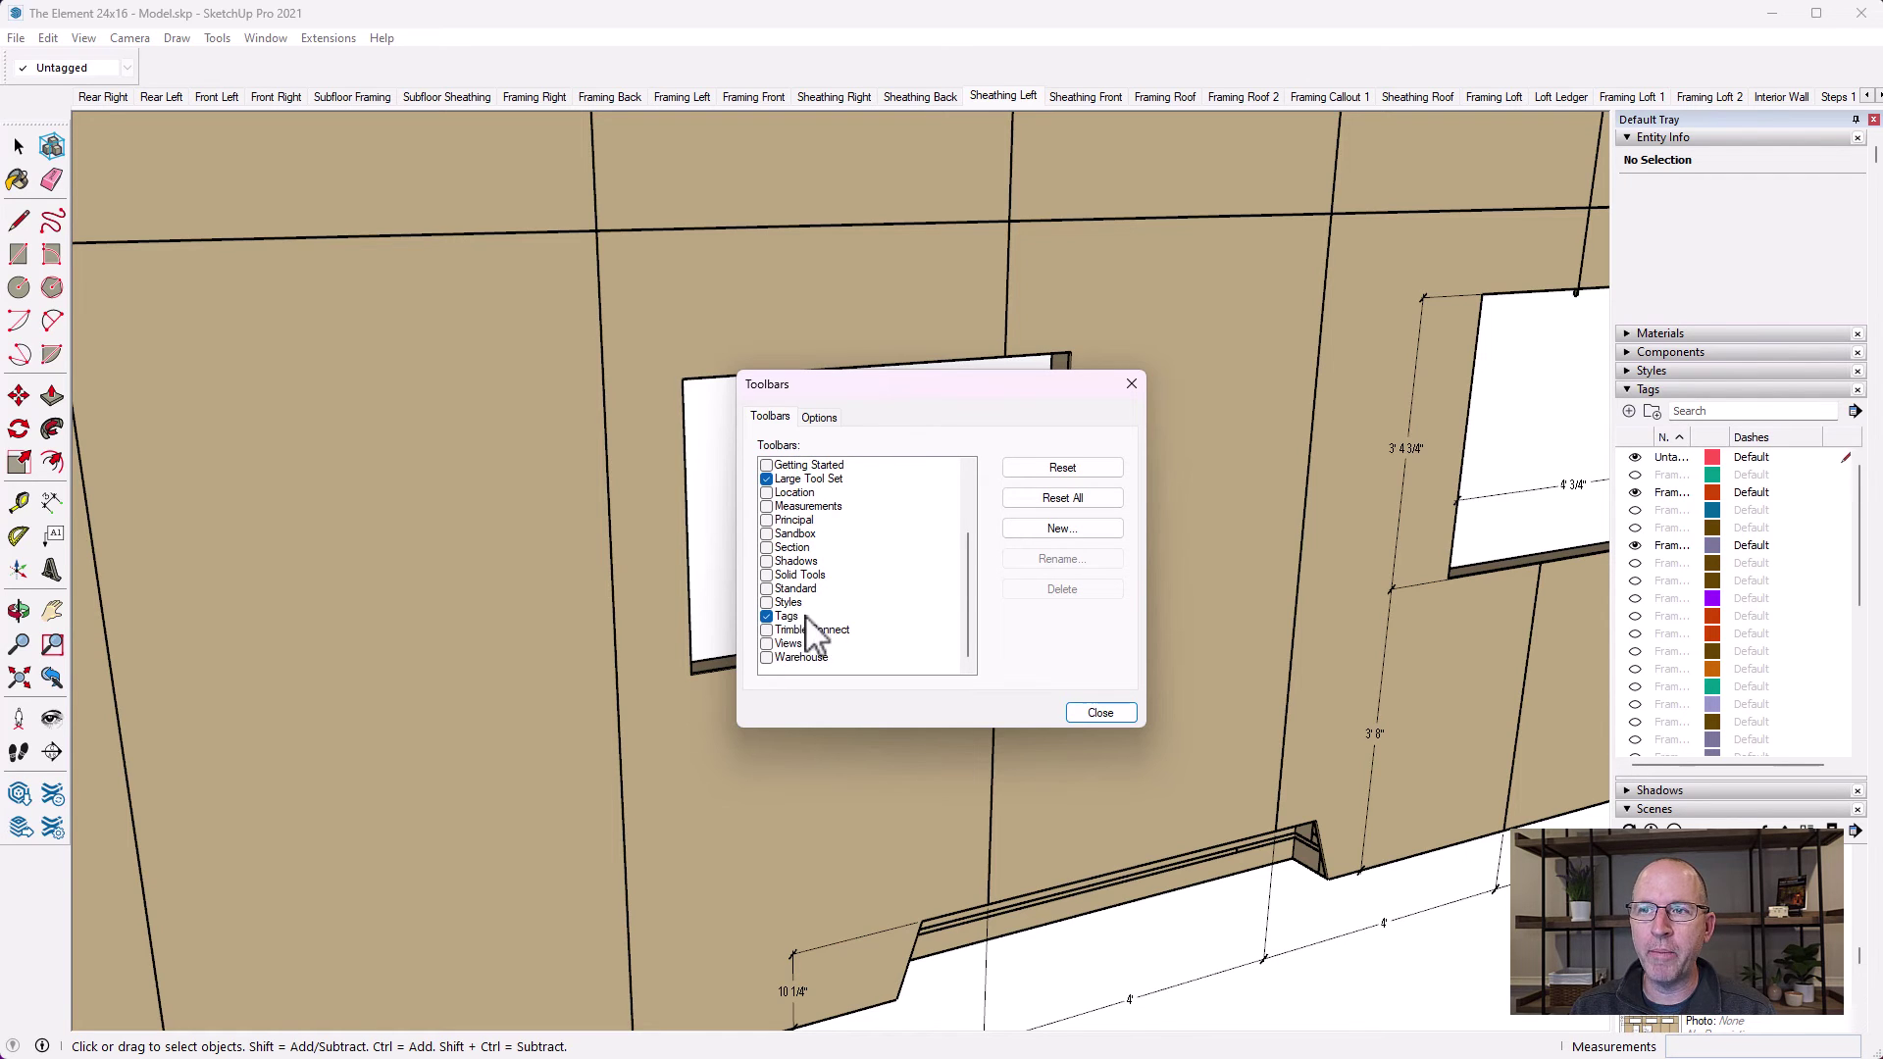
pyautogui.click(1131, 383)
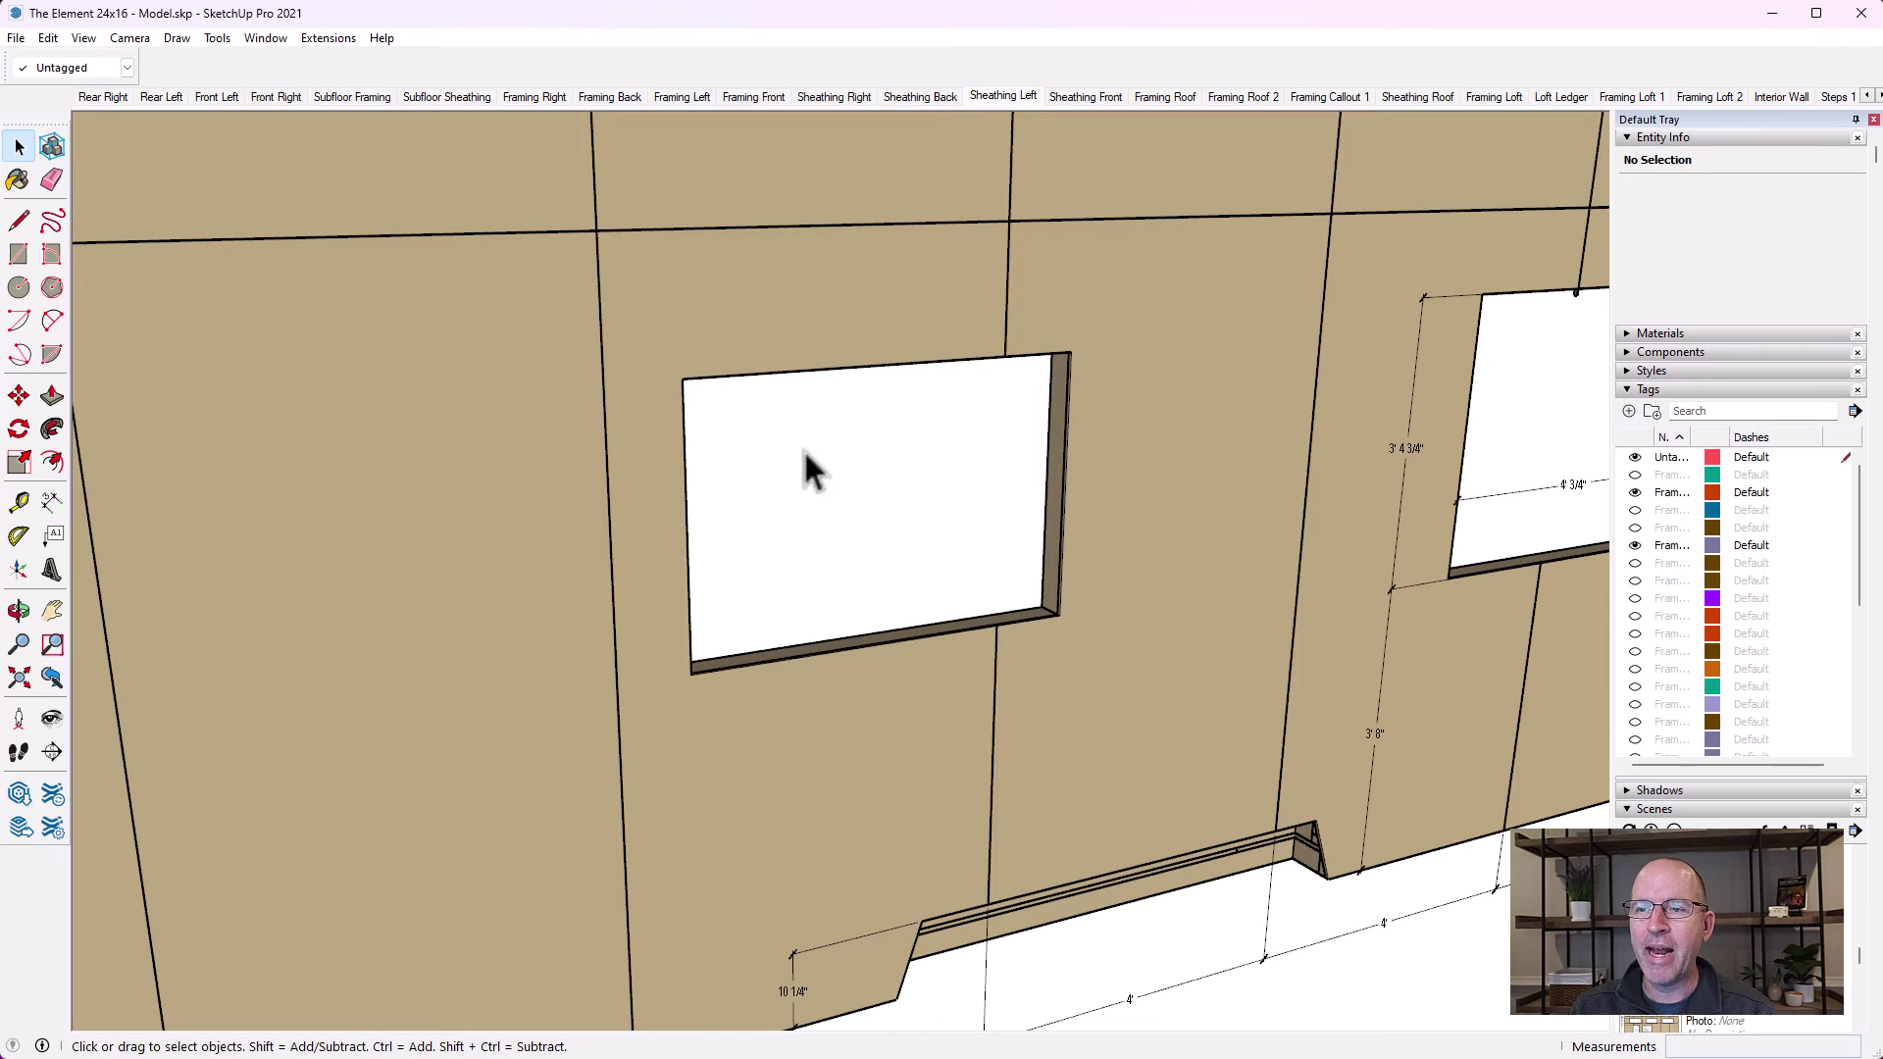
# Select an existing dimension on the left wall to identify its tag, and widen the tag list's name column
pyautogui.click(797, 1005)
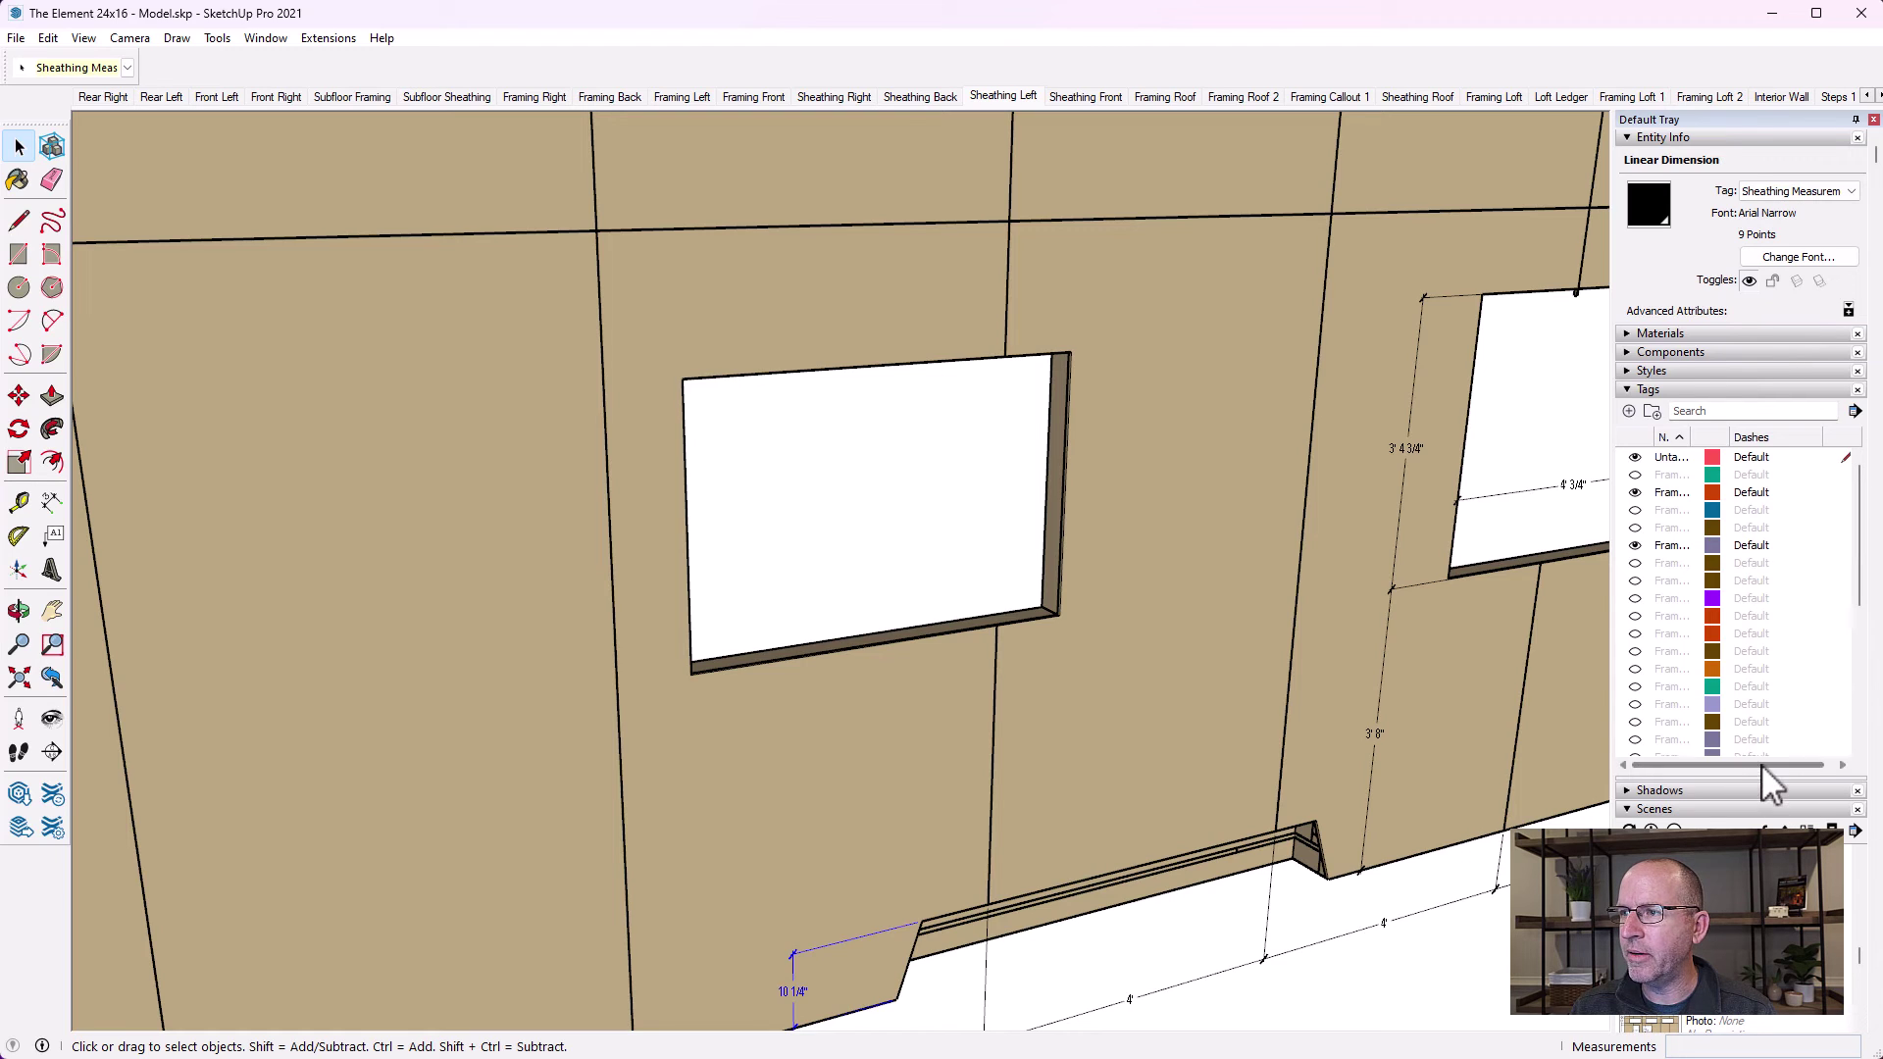
pyautogui.moveTo(1761, 763); pyautogui.dragTo(1802, 769)
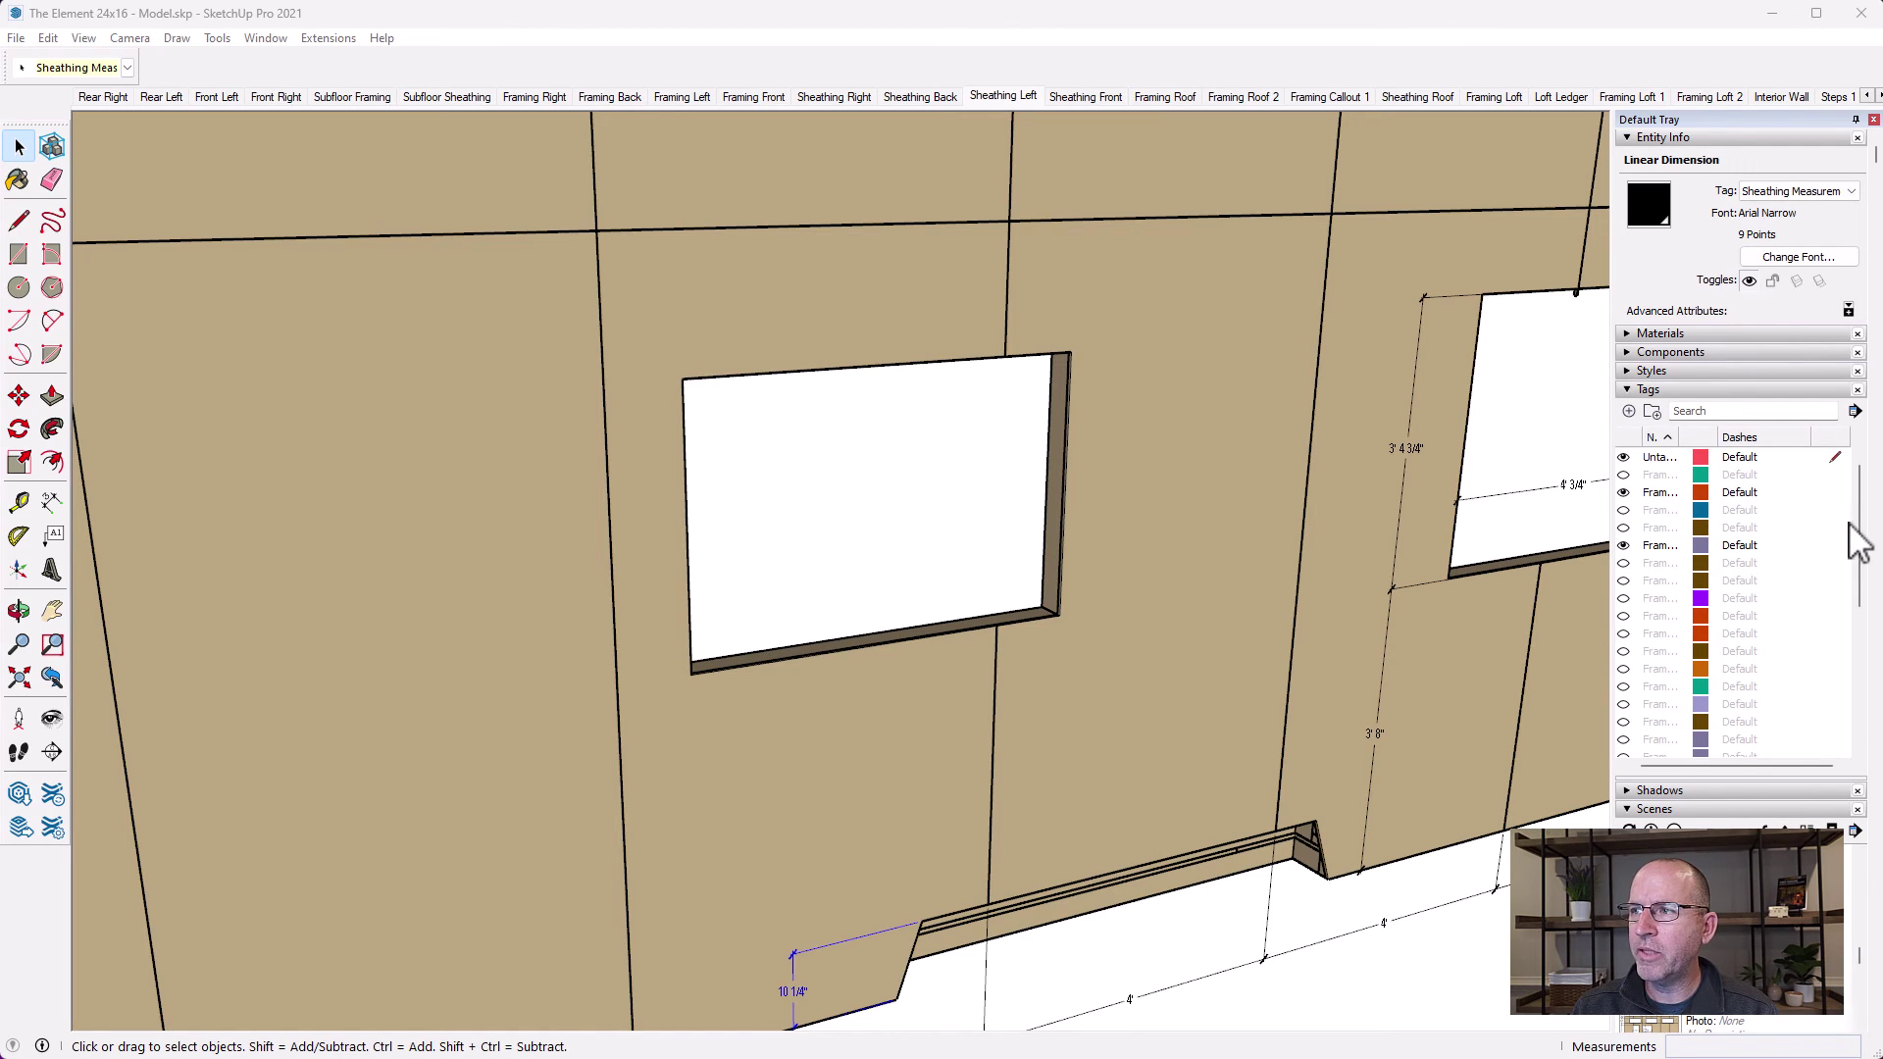
pyautogui.moveTo(1860, 564); pyautogui.dragTo(1836, 748)
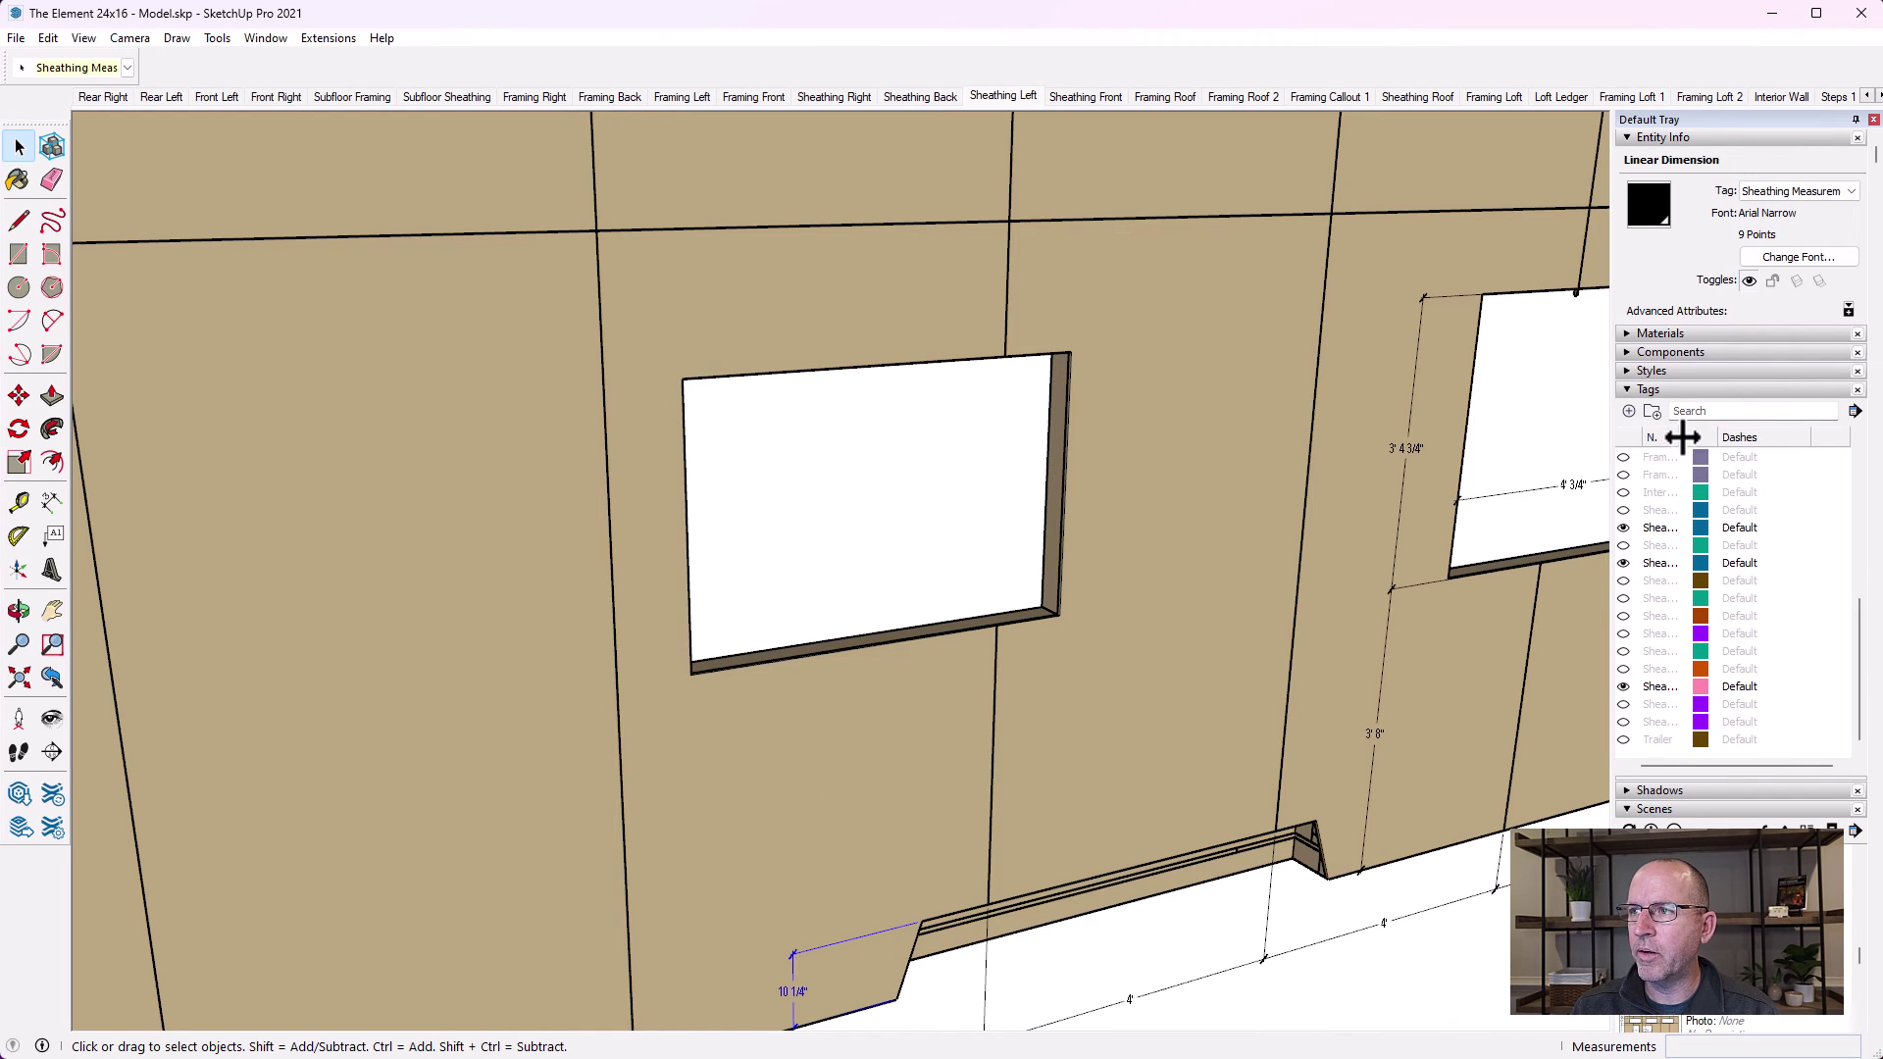
pyautogui.moveTo(1683, 437); pyautogui.dragTo(1757, 438)
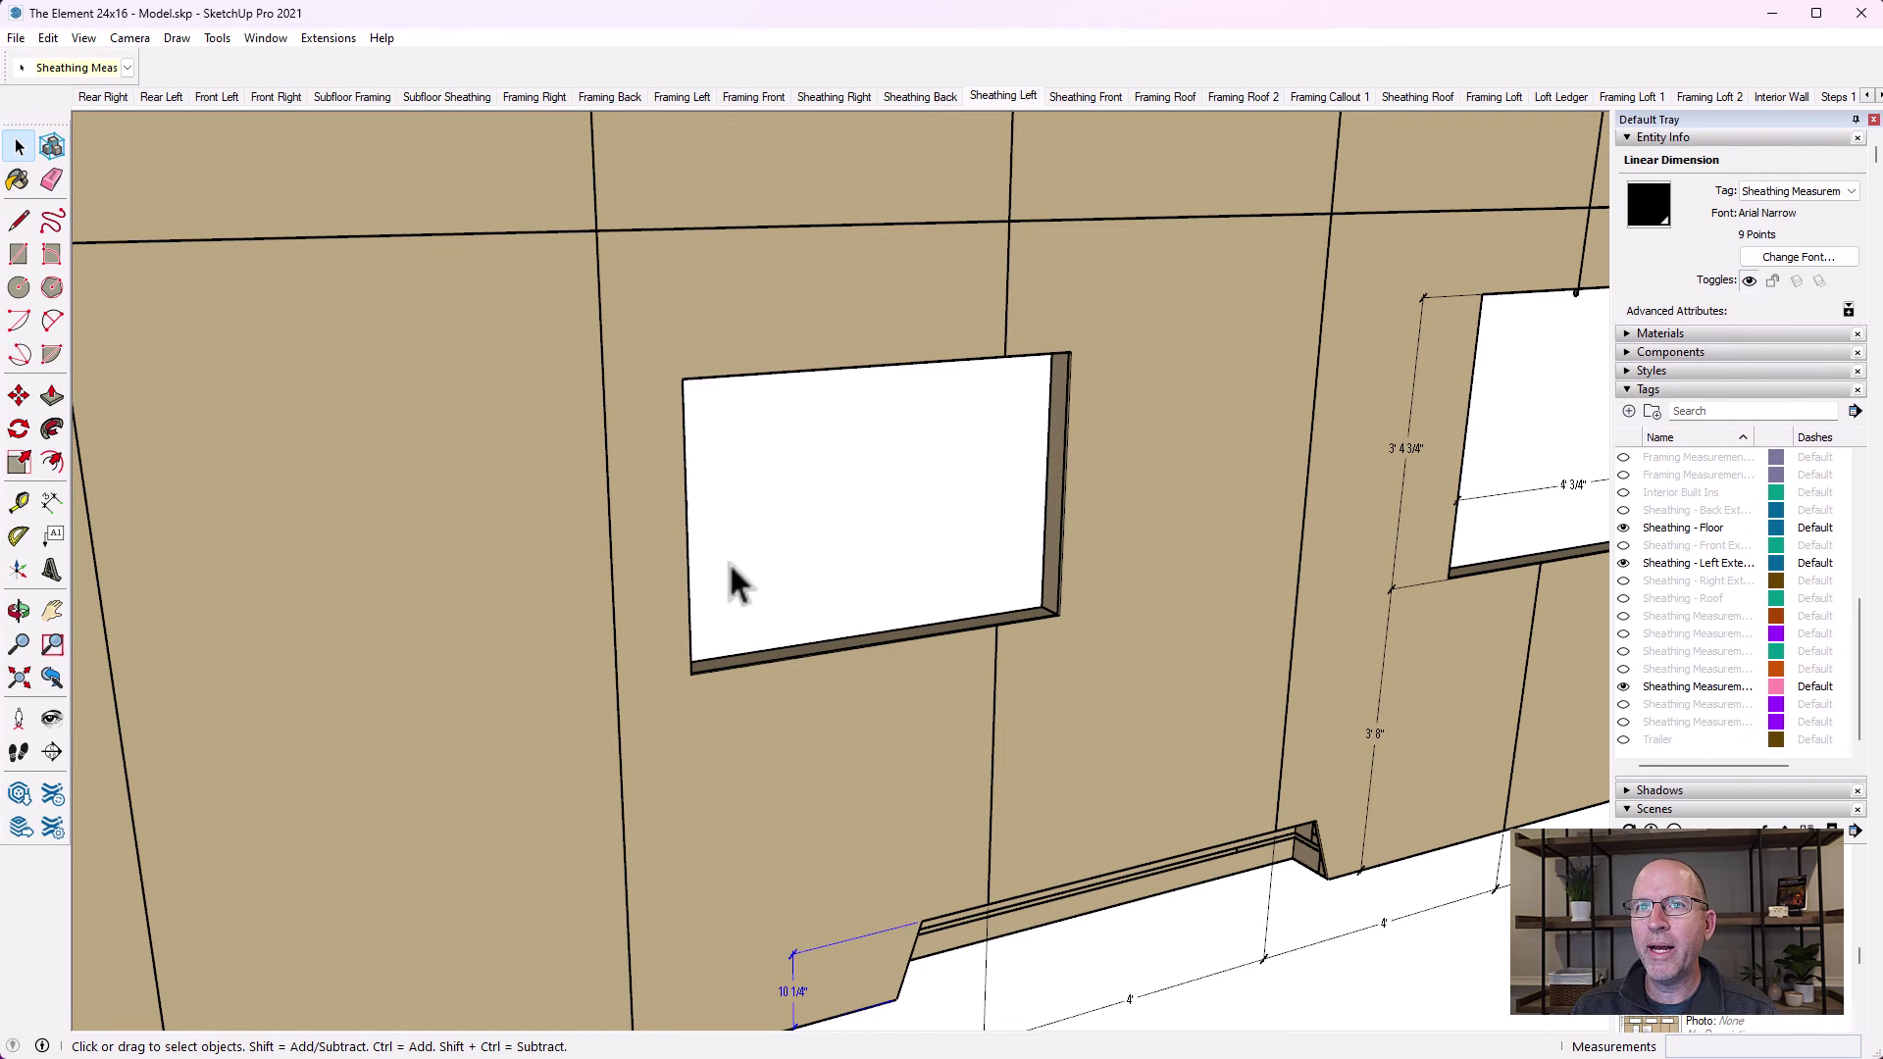
# Make Sheathing Measurements - Left Exterior Wall the current tag for new dimensions
pyautogui.click(126, 68)
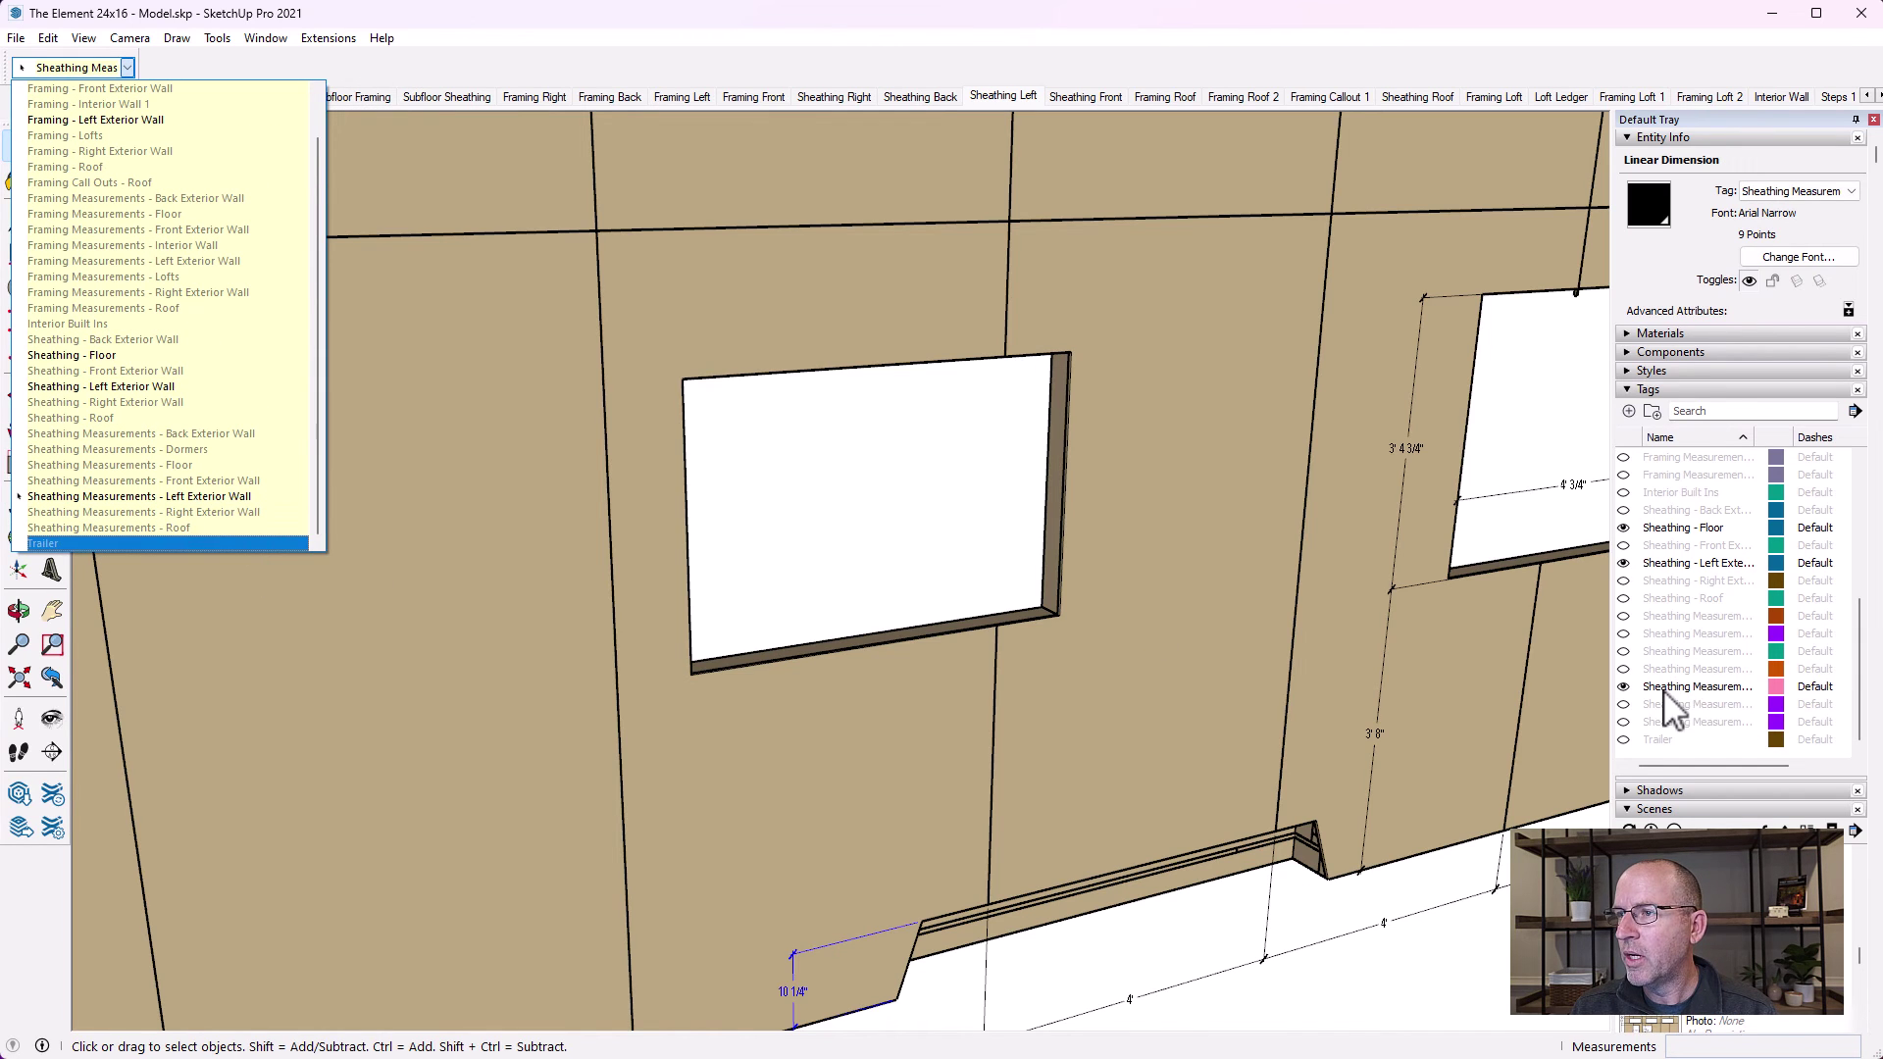
pyautogui.click(1711, 727)
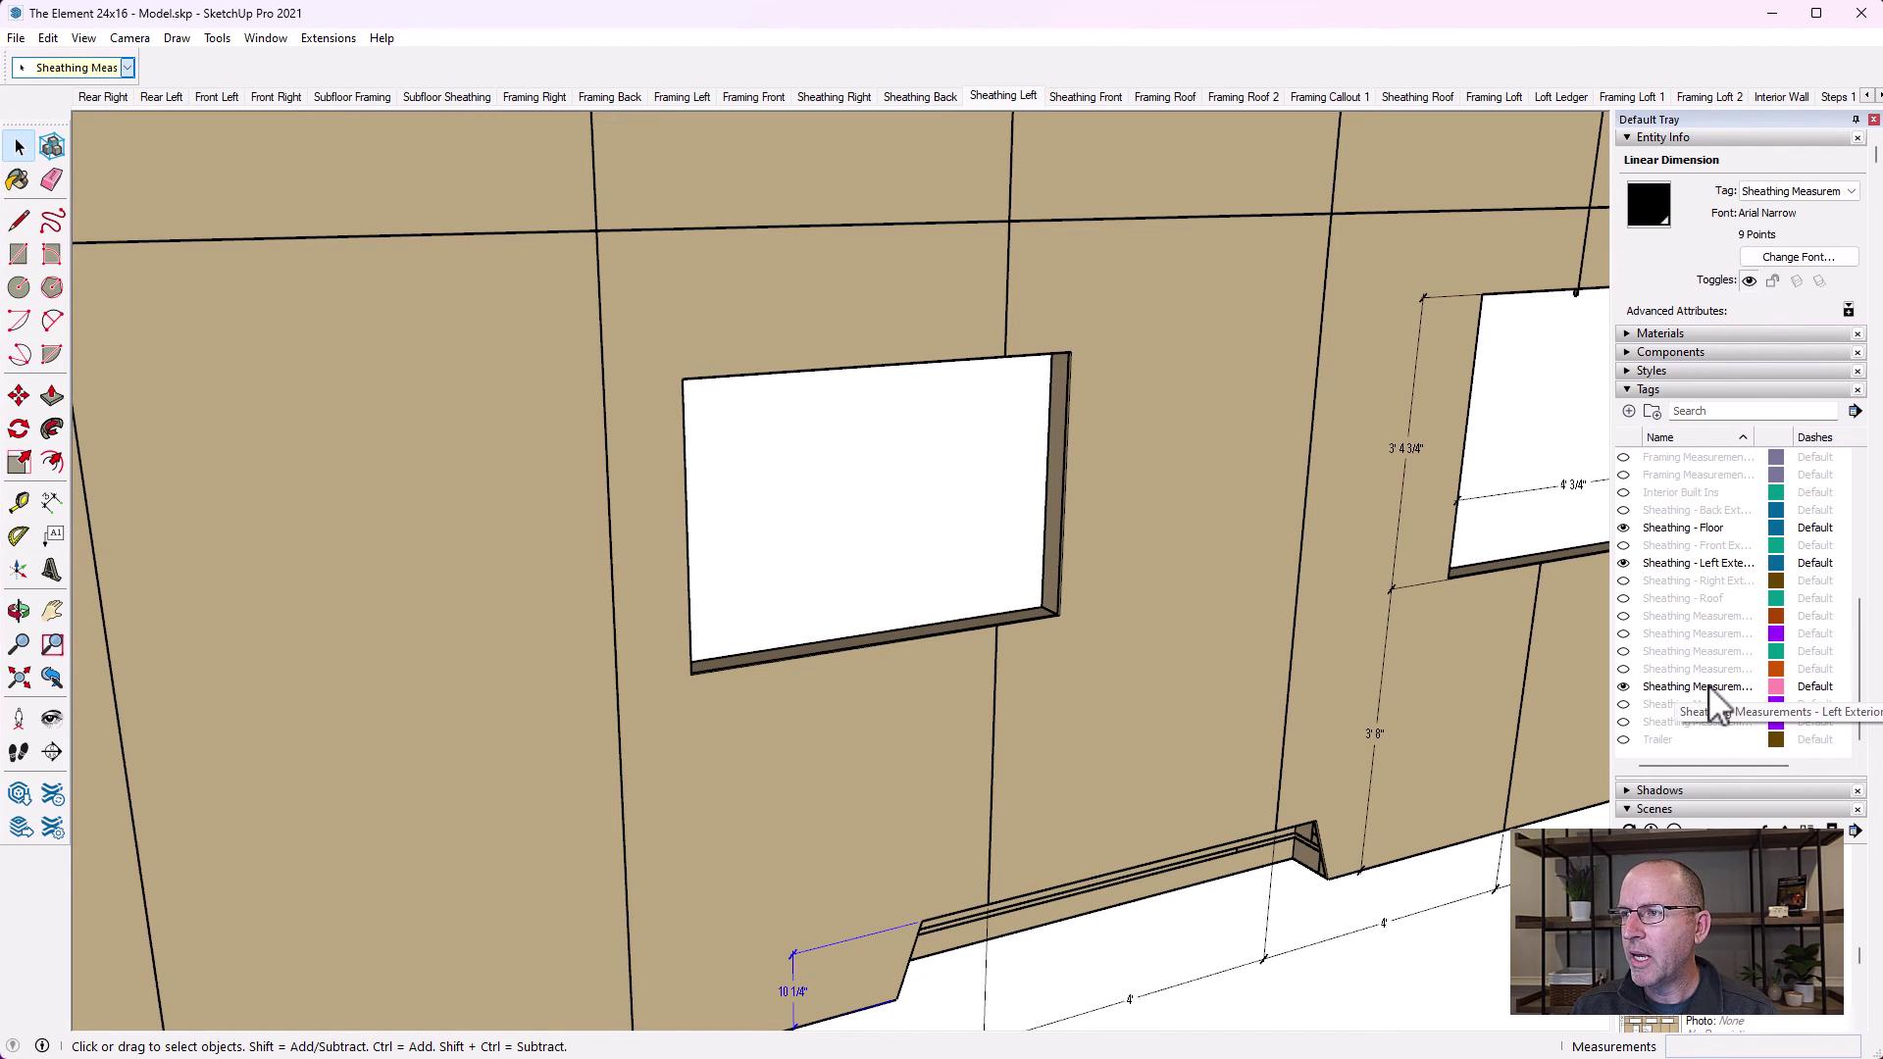
pyautogui.moveTo(1710, 761); pyautogui.dragTo(1792, 771)
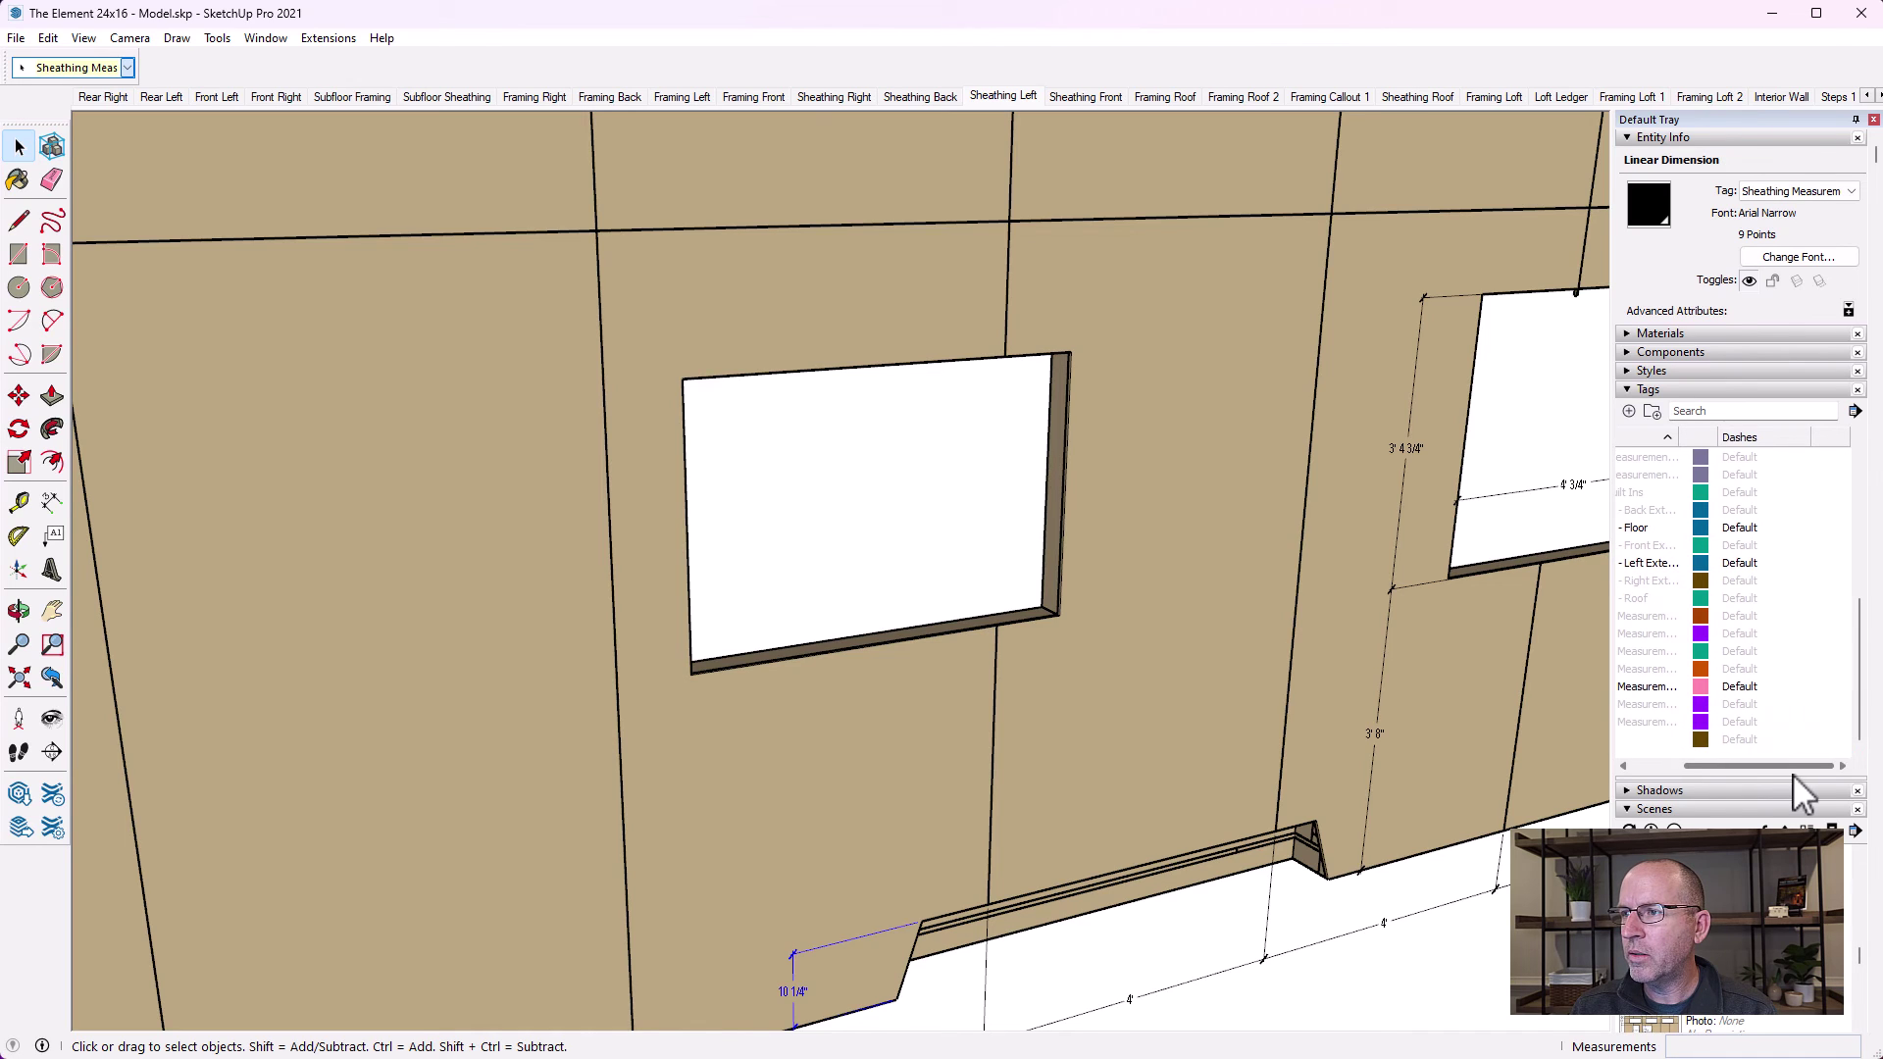
pyautogui.click(1841, 687)
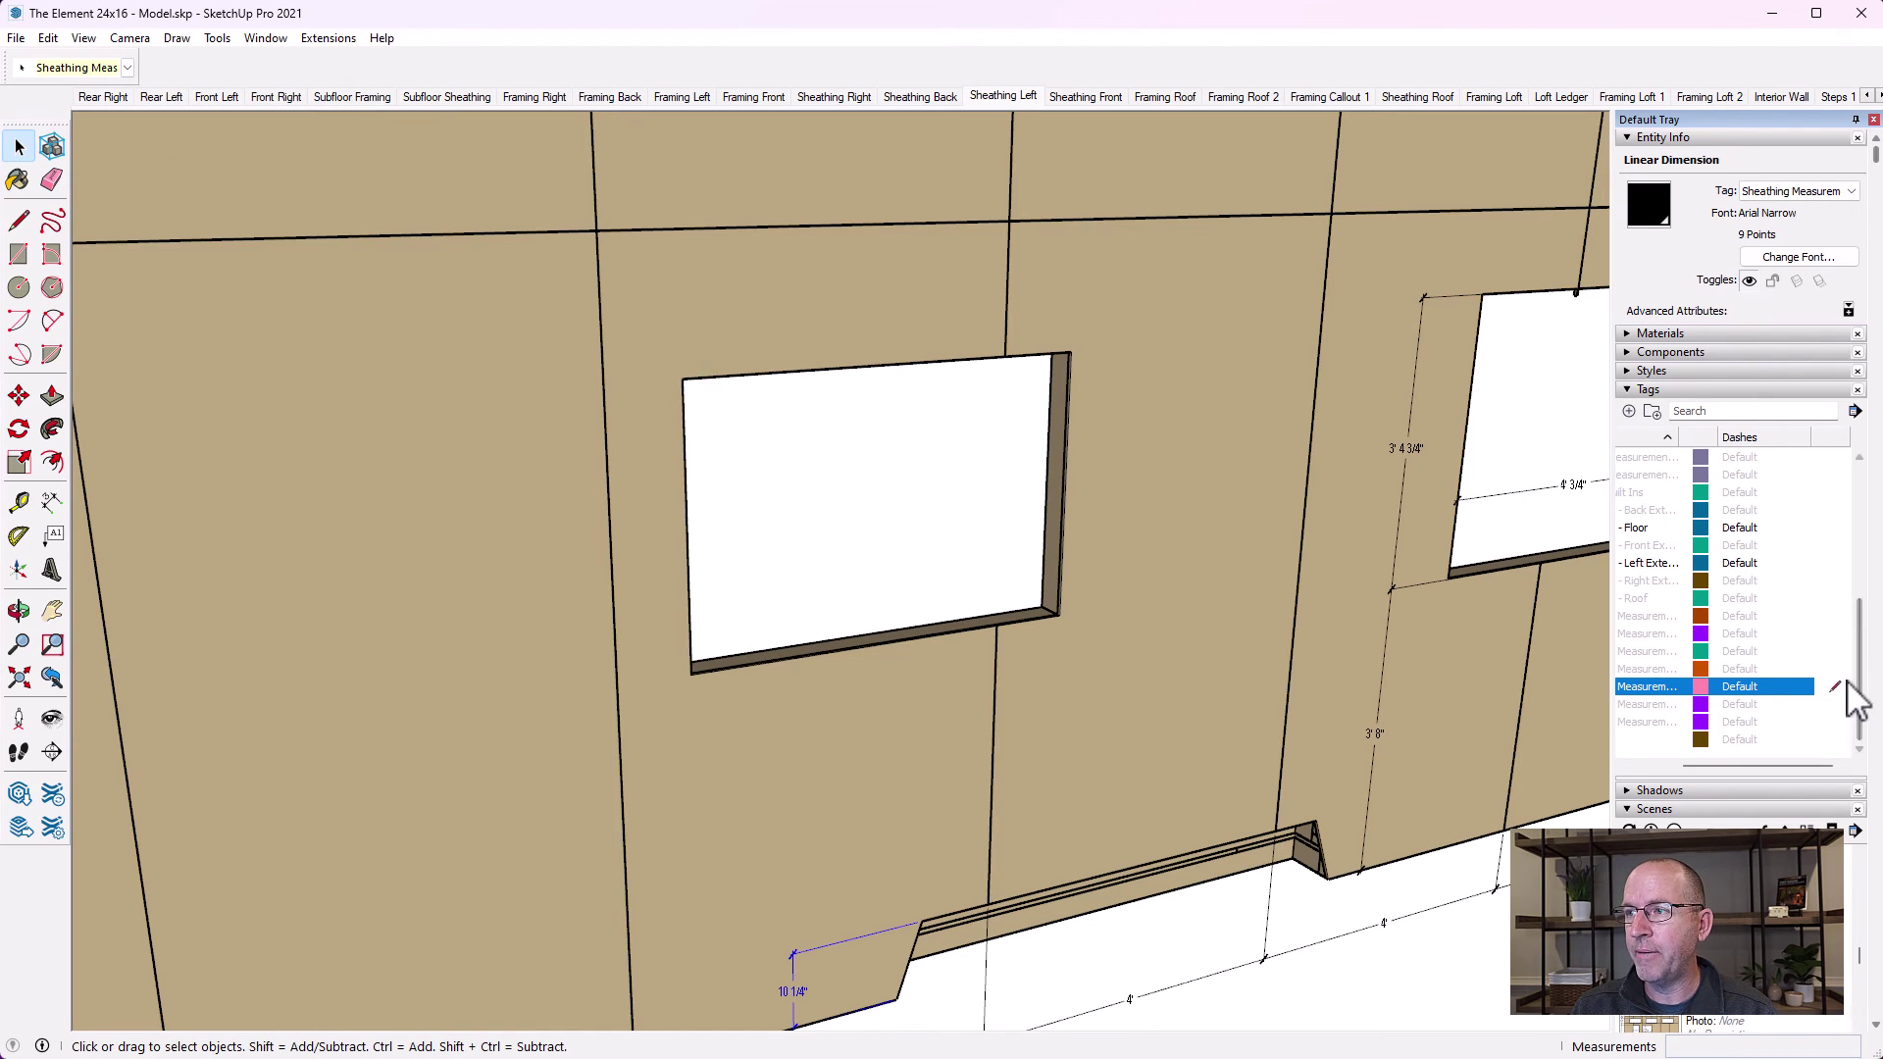
# Dimension the height of the relocated window opening along its side edge, placing the dimension beside the opening
pyautogui.click(50, 502)
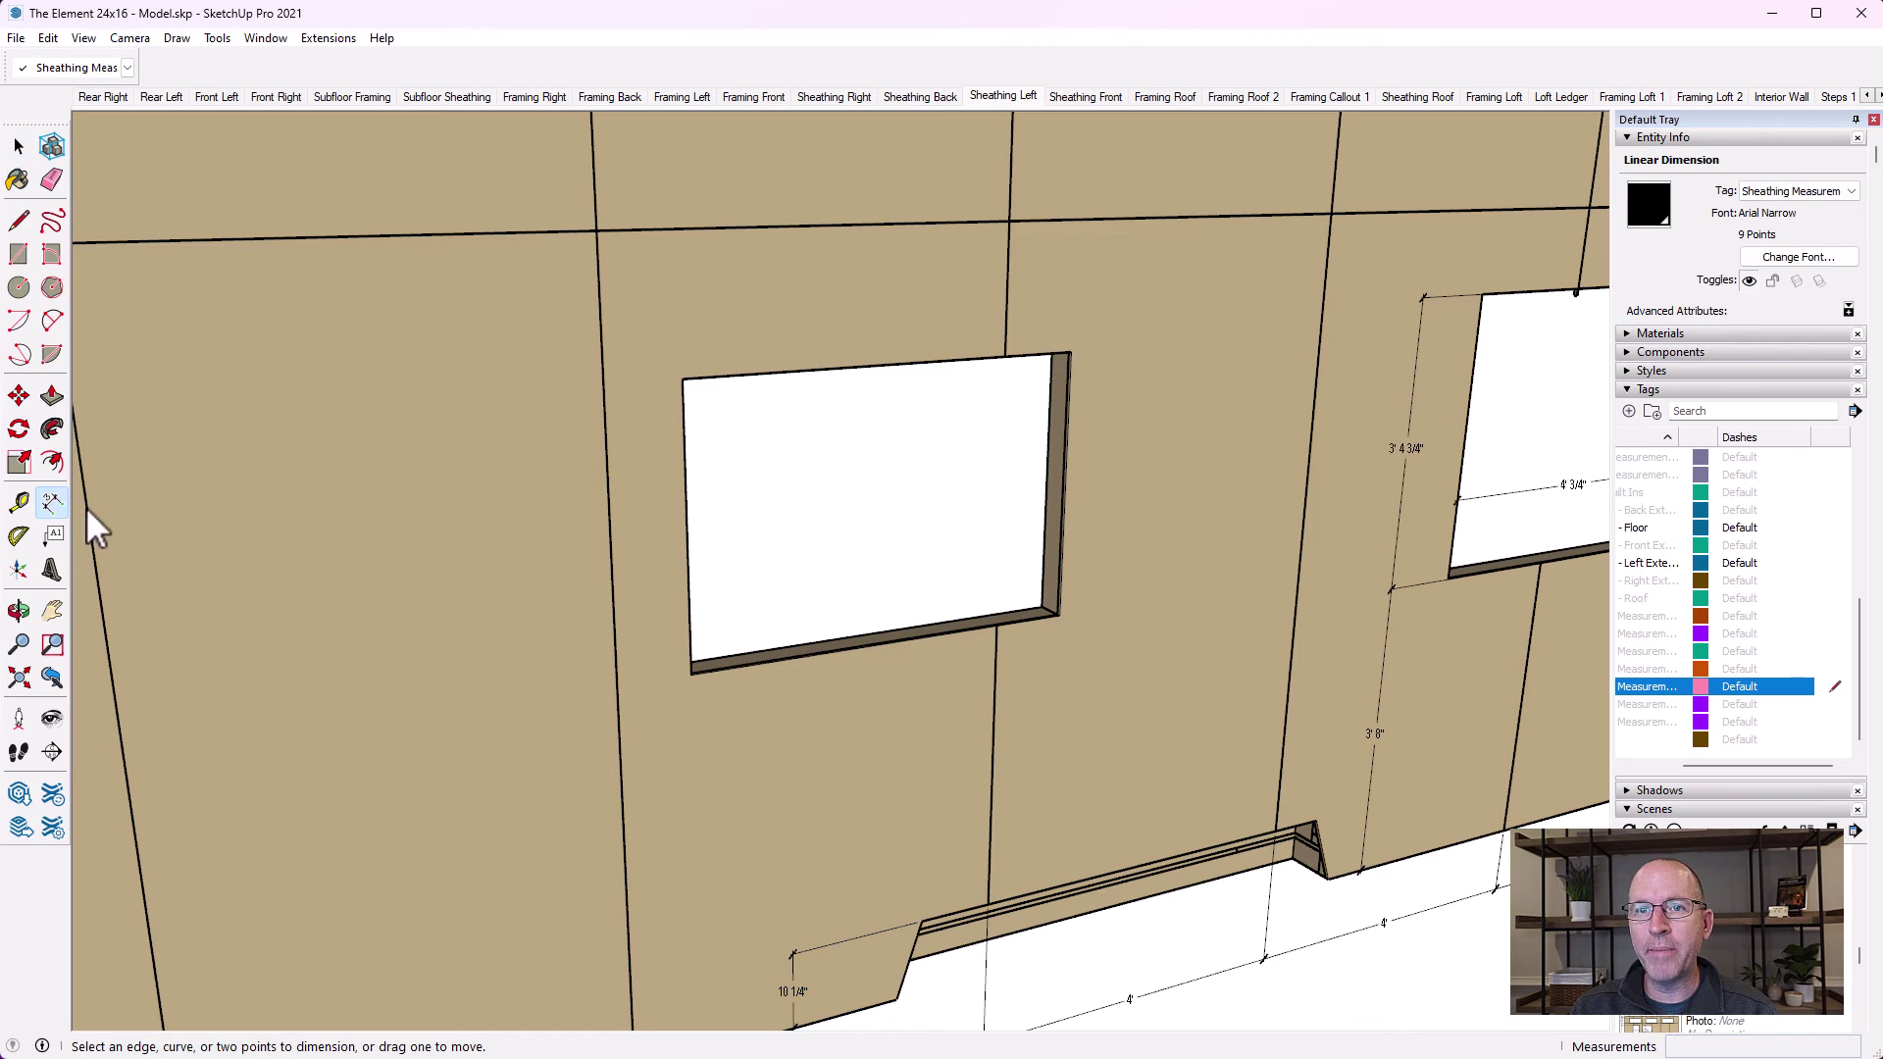
pyautogui.click(684, 382)
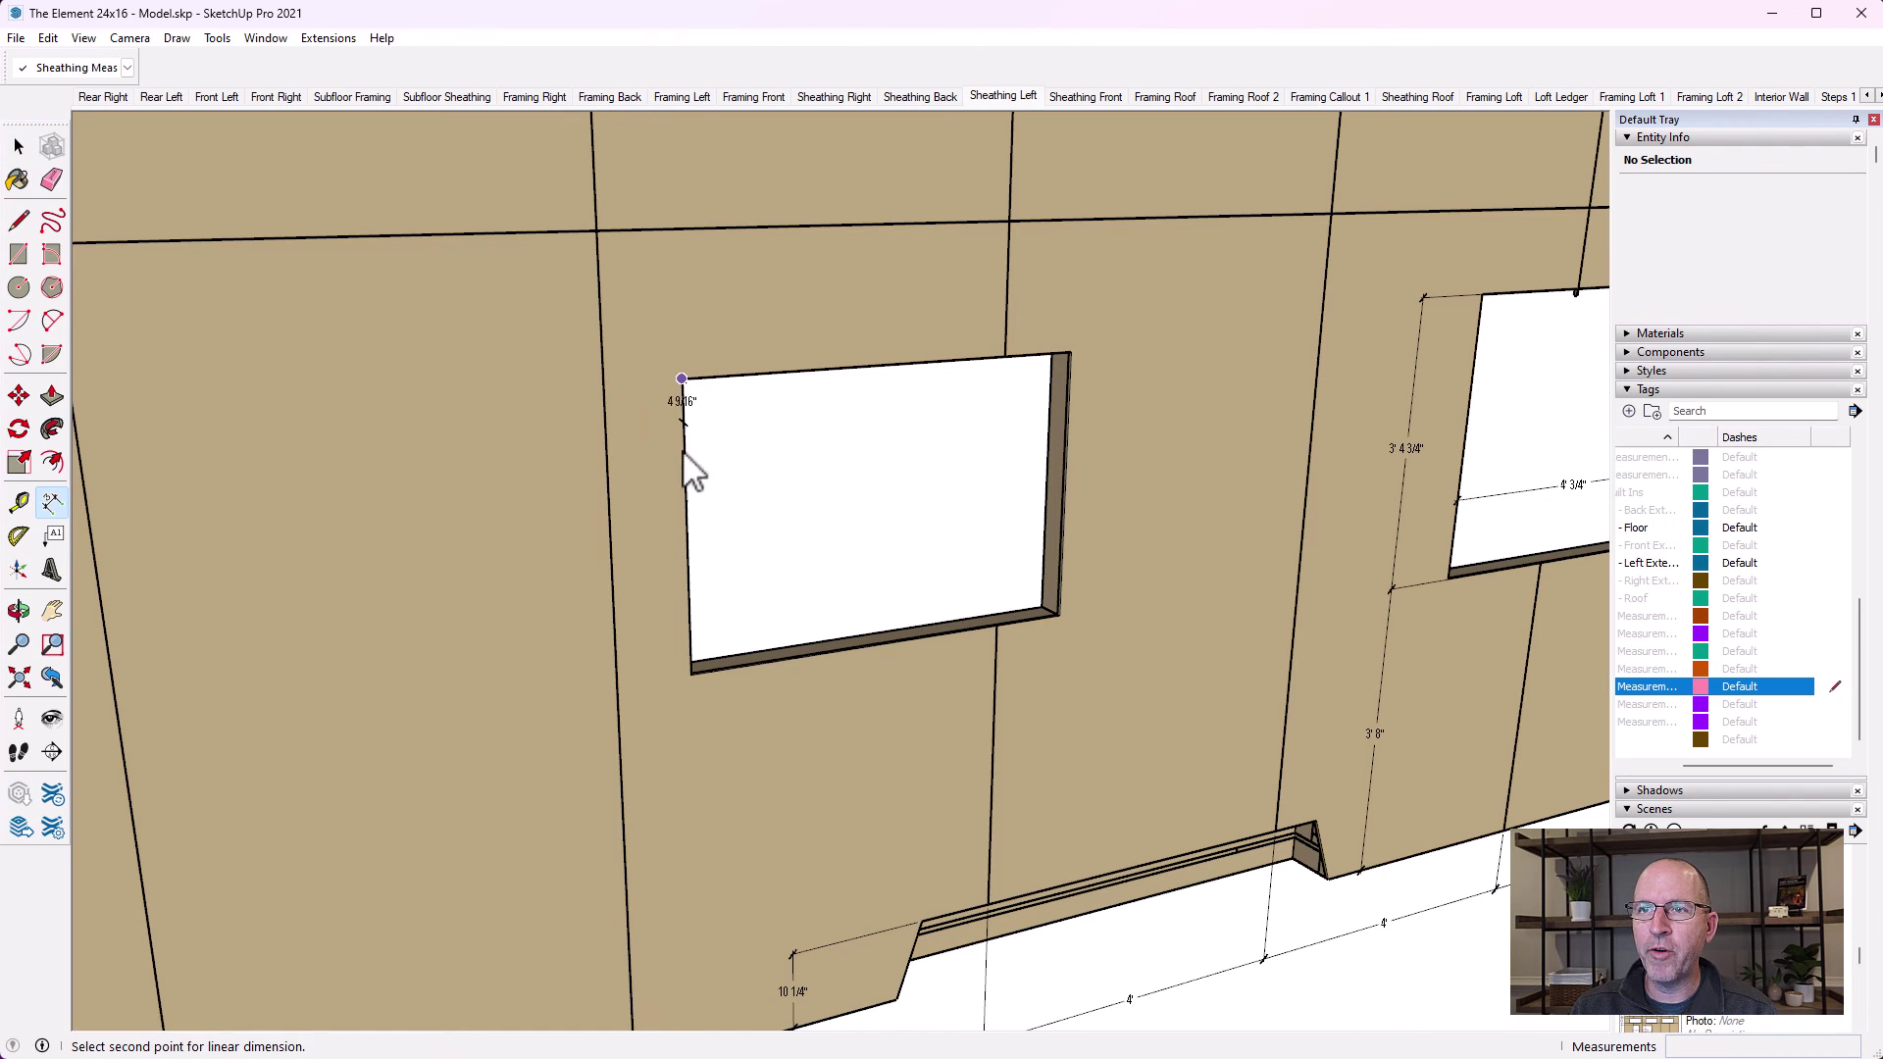
pyautogui.click(690, 676)
pyautogui.click(485, 716)
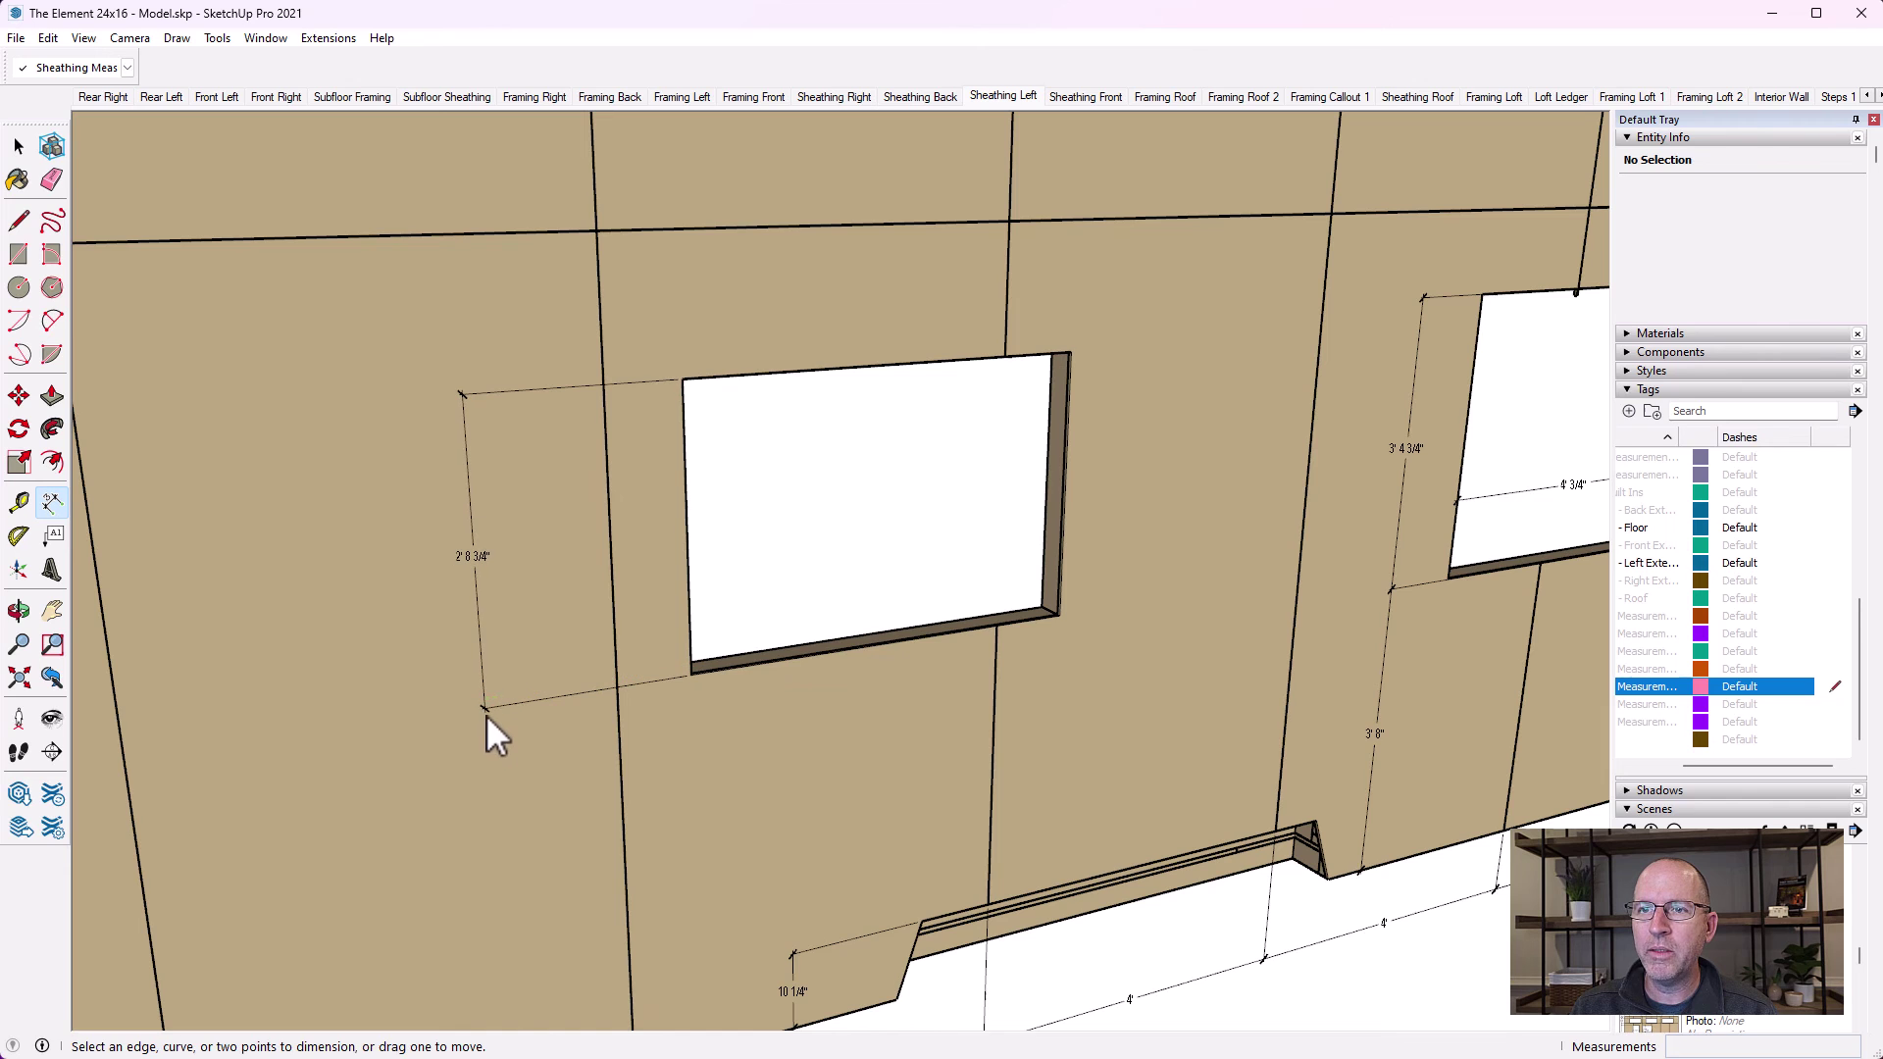
# Dimension from the window opening's lower corner to the sheathing's bottom edge, aligned under the window height dimension
pyautogui.click(690, 677)
pyautogui.scroll(-4, 690, 679)
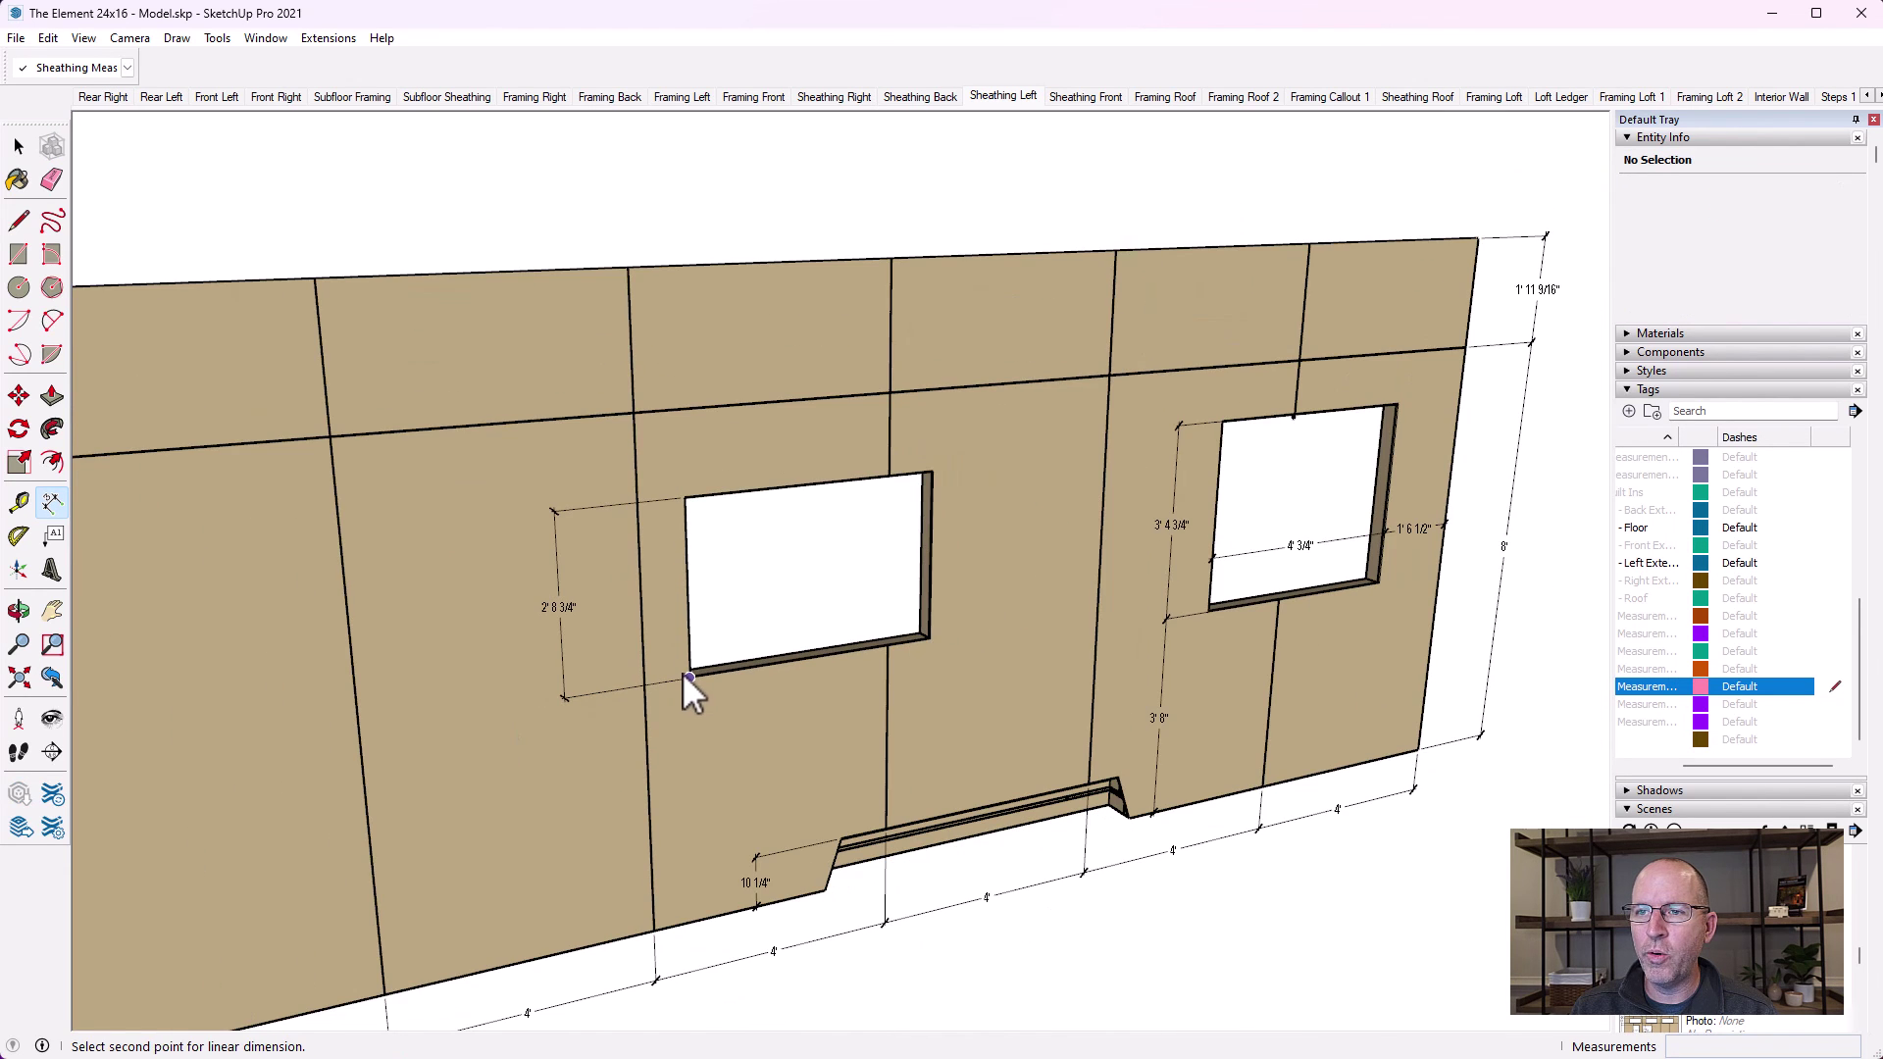
pyautogui.scroll(3, 676, 986)
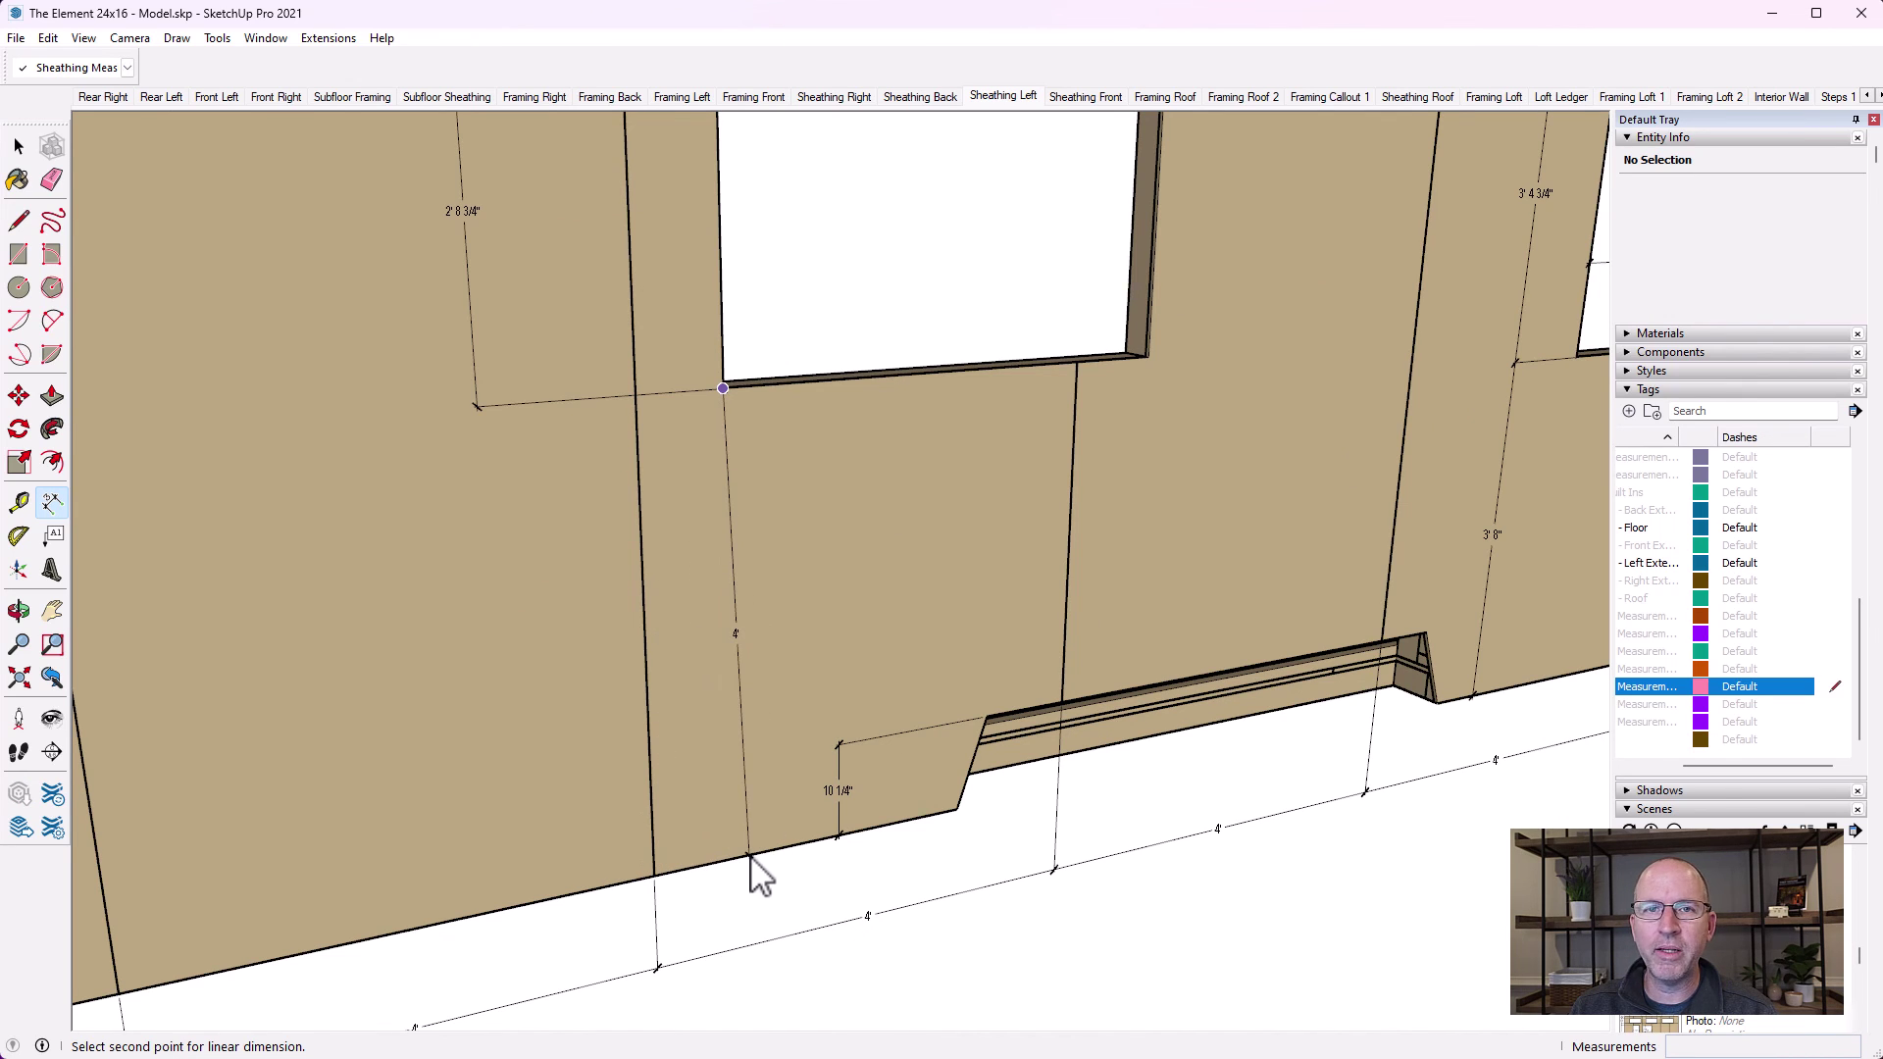
pyautogui.click(653, 874)
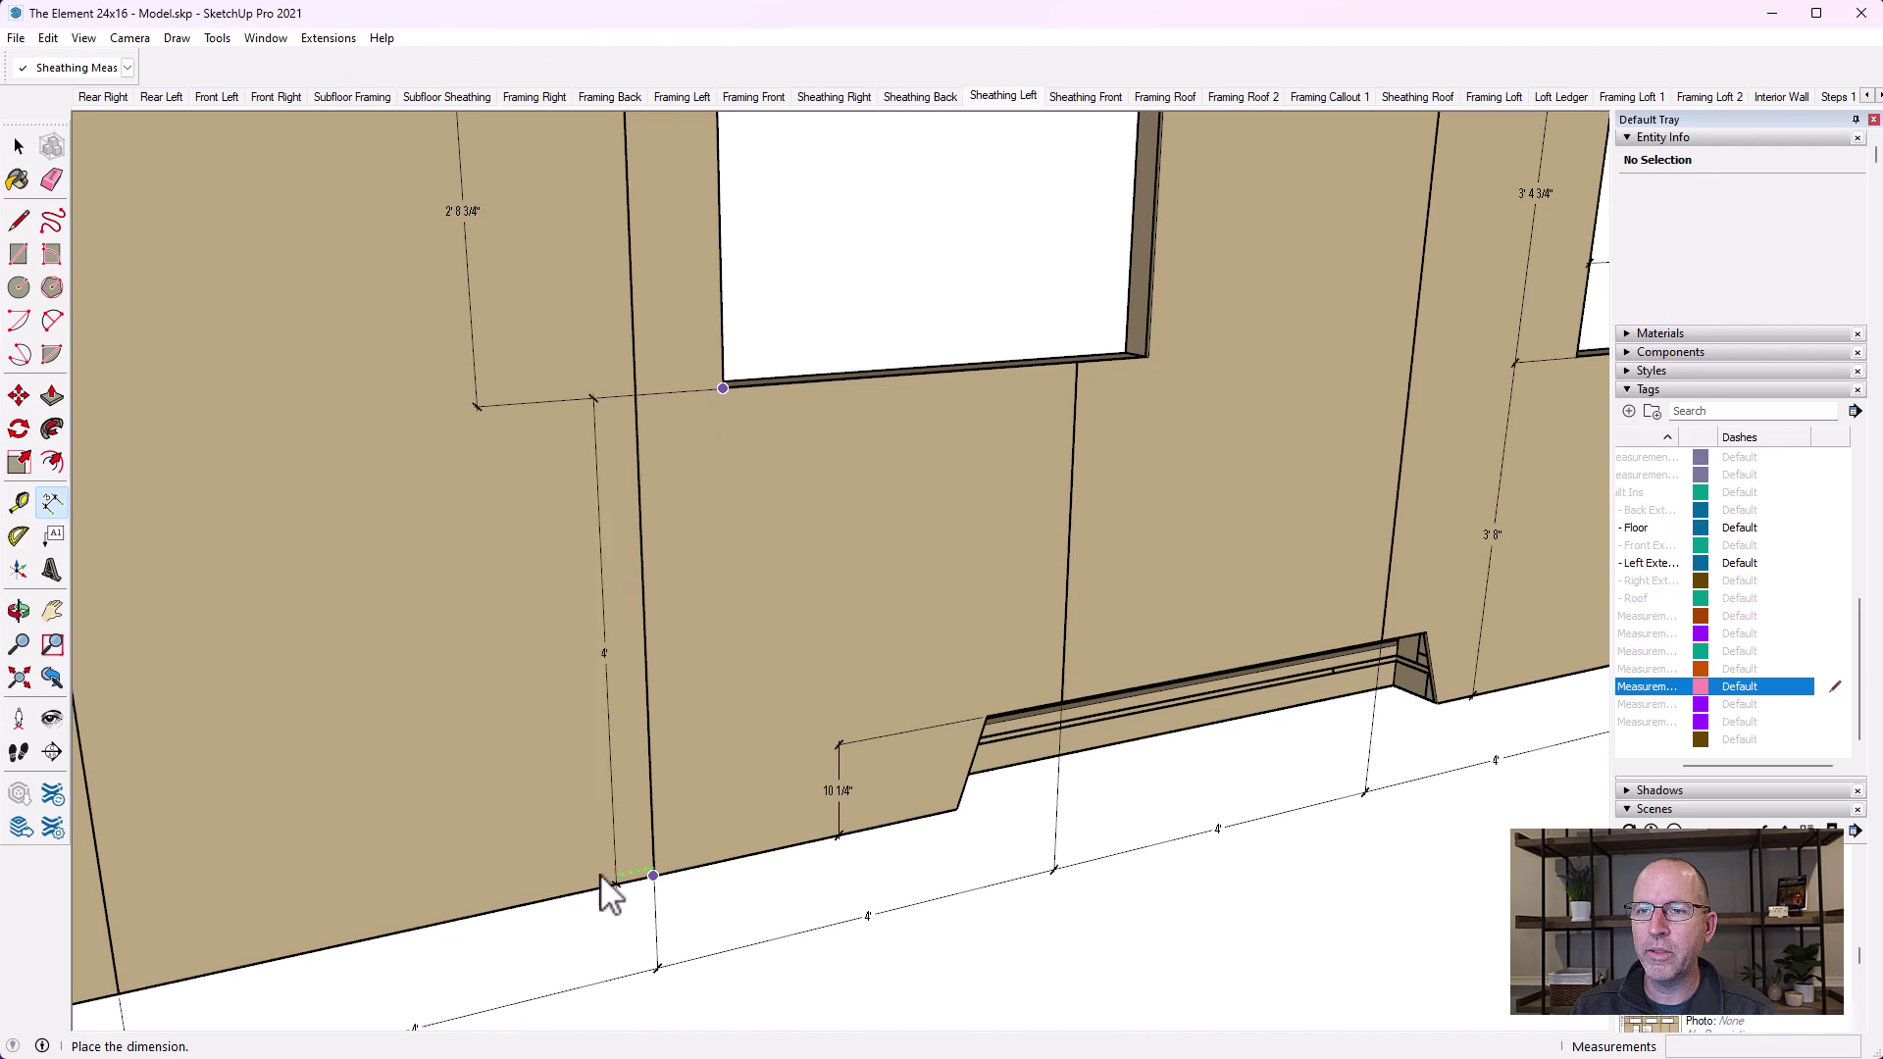
pyautogui.click(510, 914)
pyautogui.scroll(-2, 530, 358)
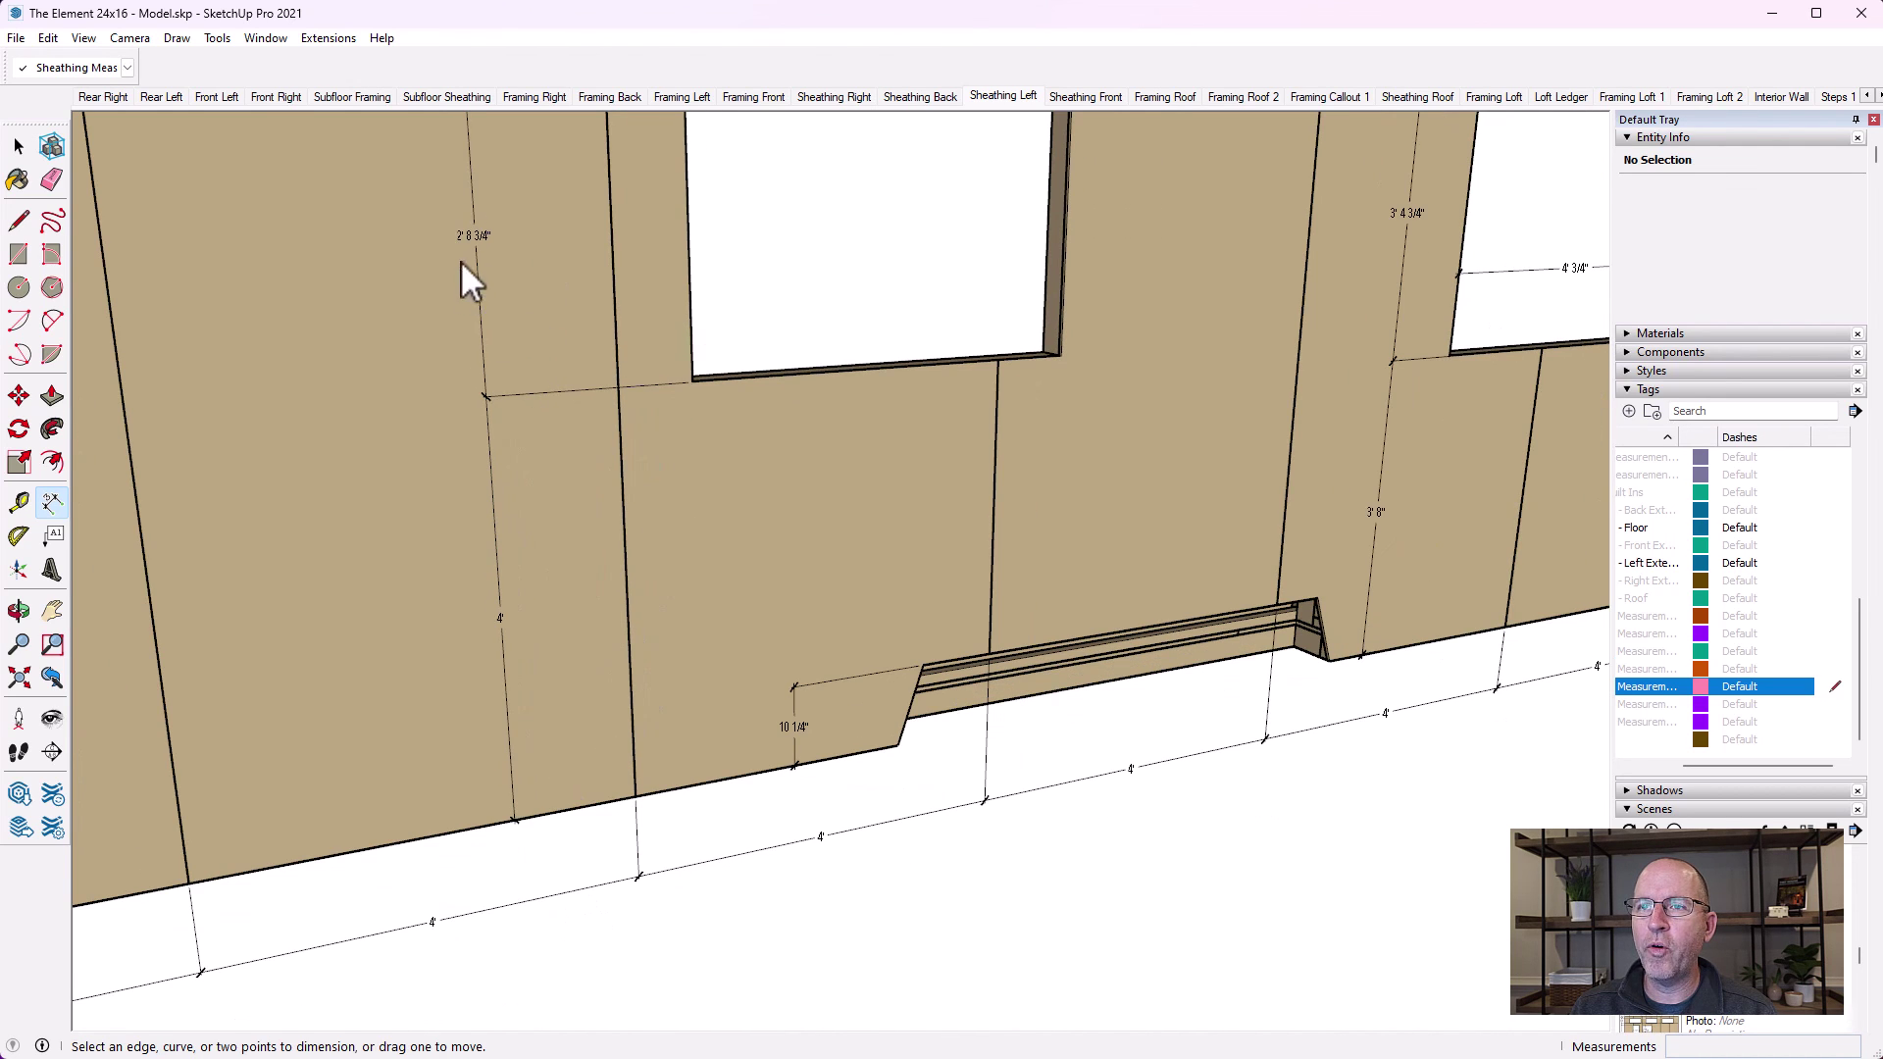
# Reposition the window height dimension in line with the sill height dimension below it
pyautogui.click(52, 610)
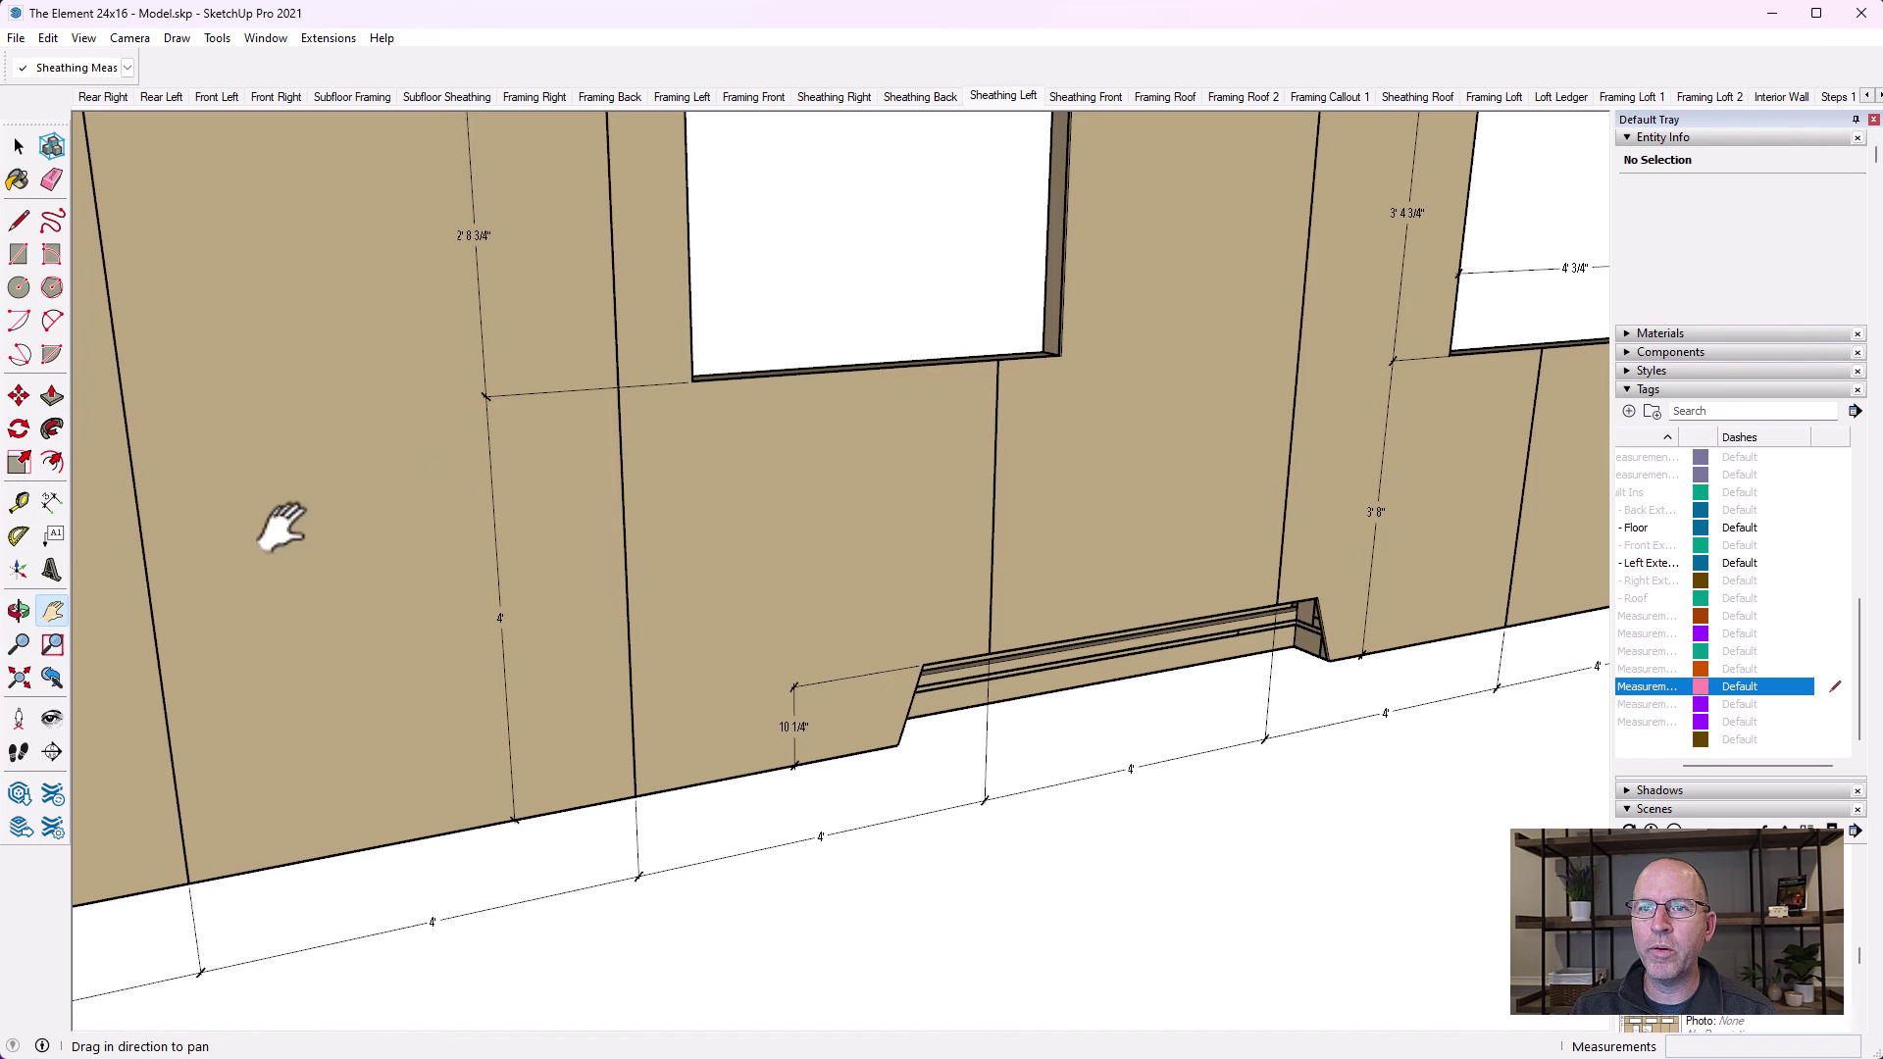
pyautogui.moveTo(629, 398); pyautogui.dragTo(343, 721)
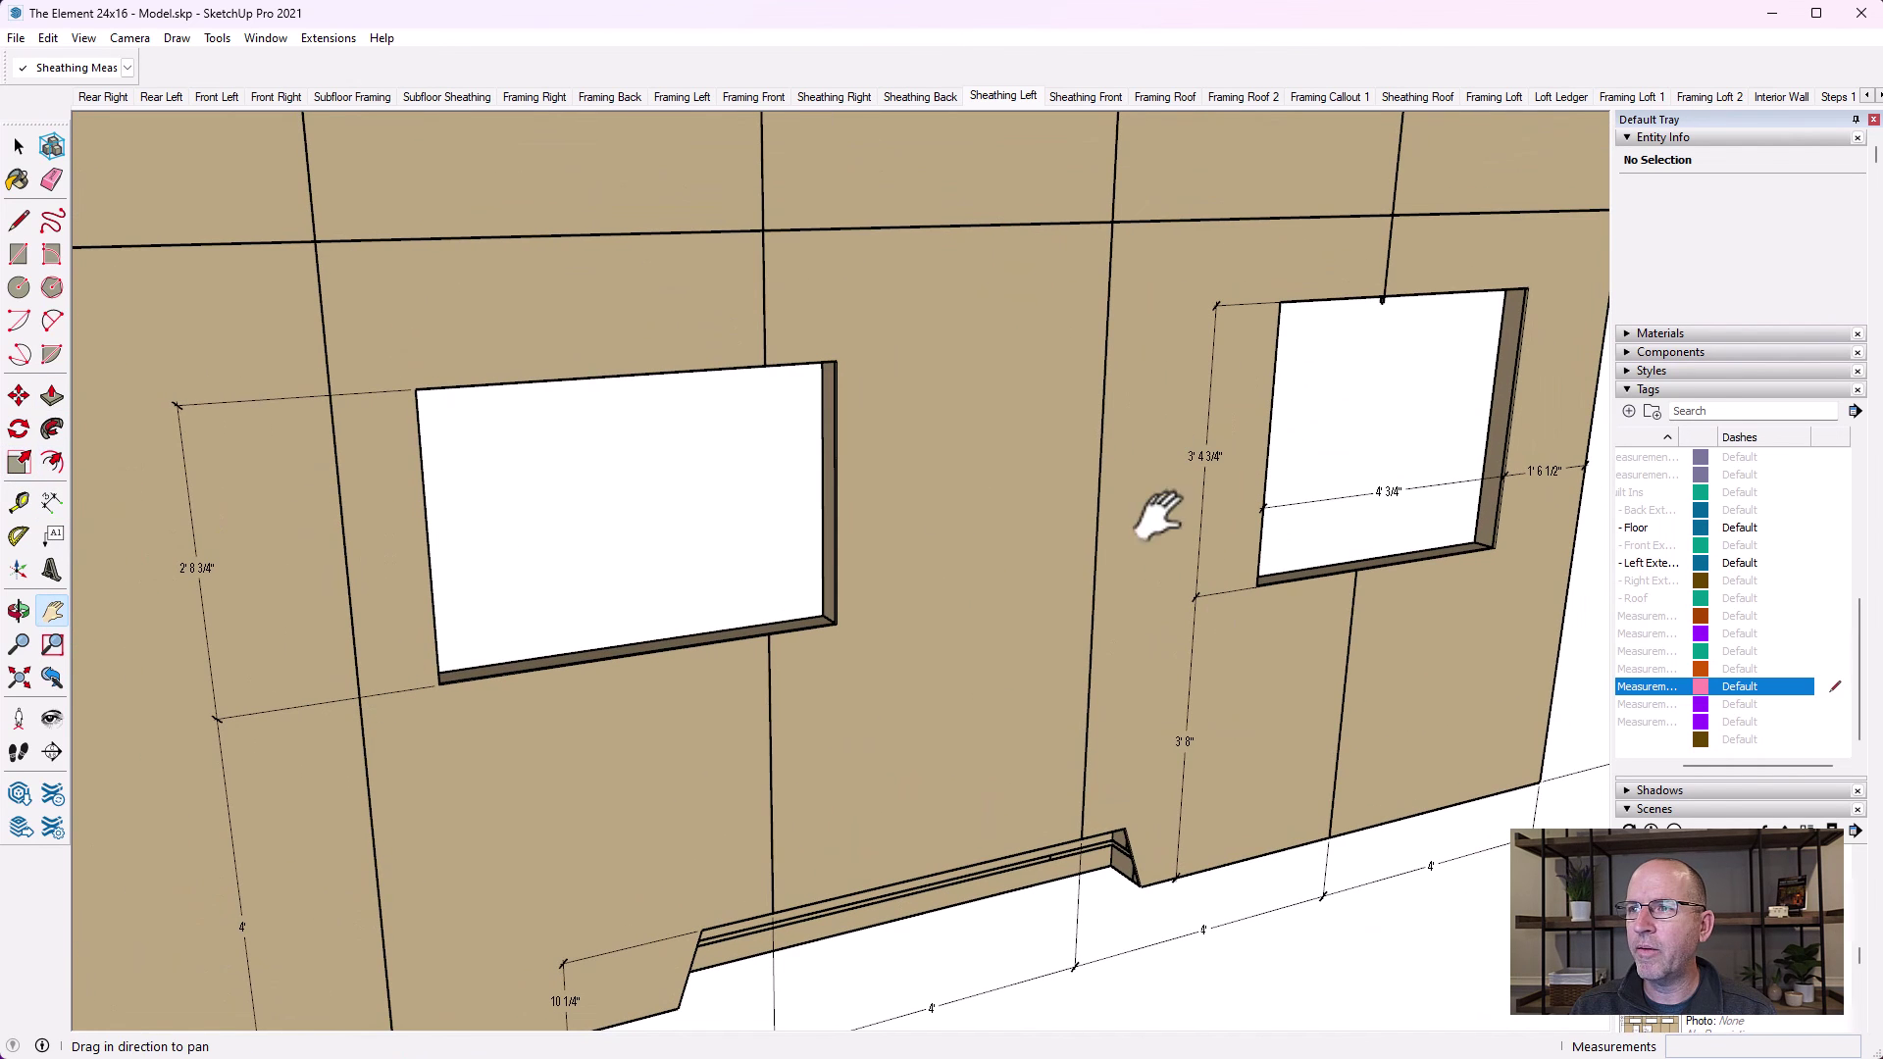
pyautogui.click(53, 502)
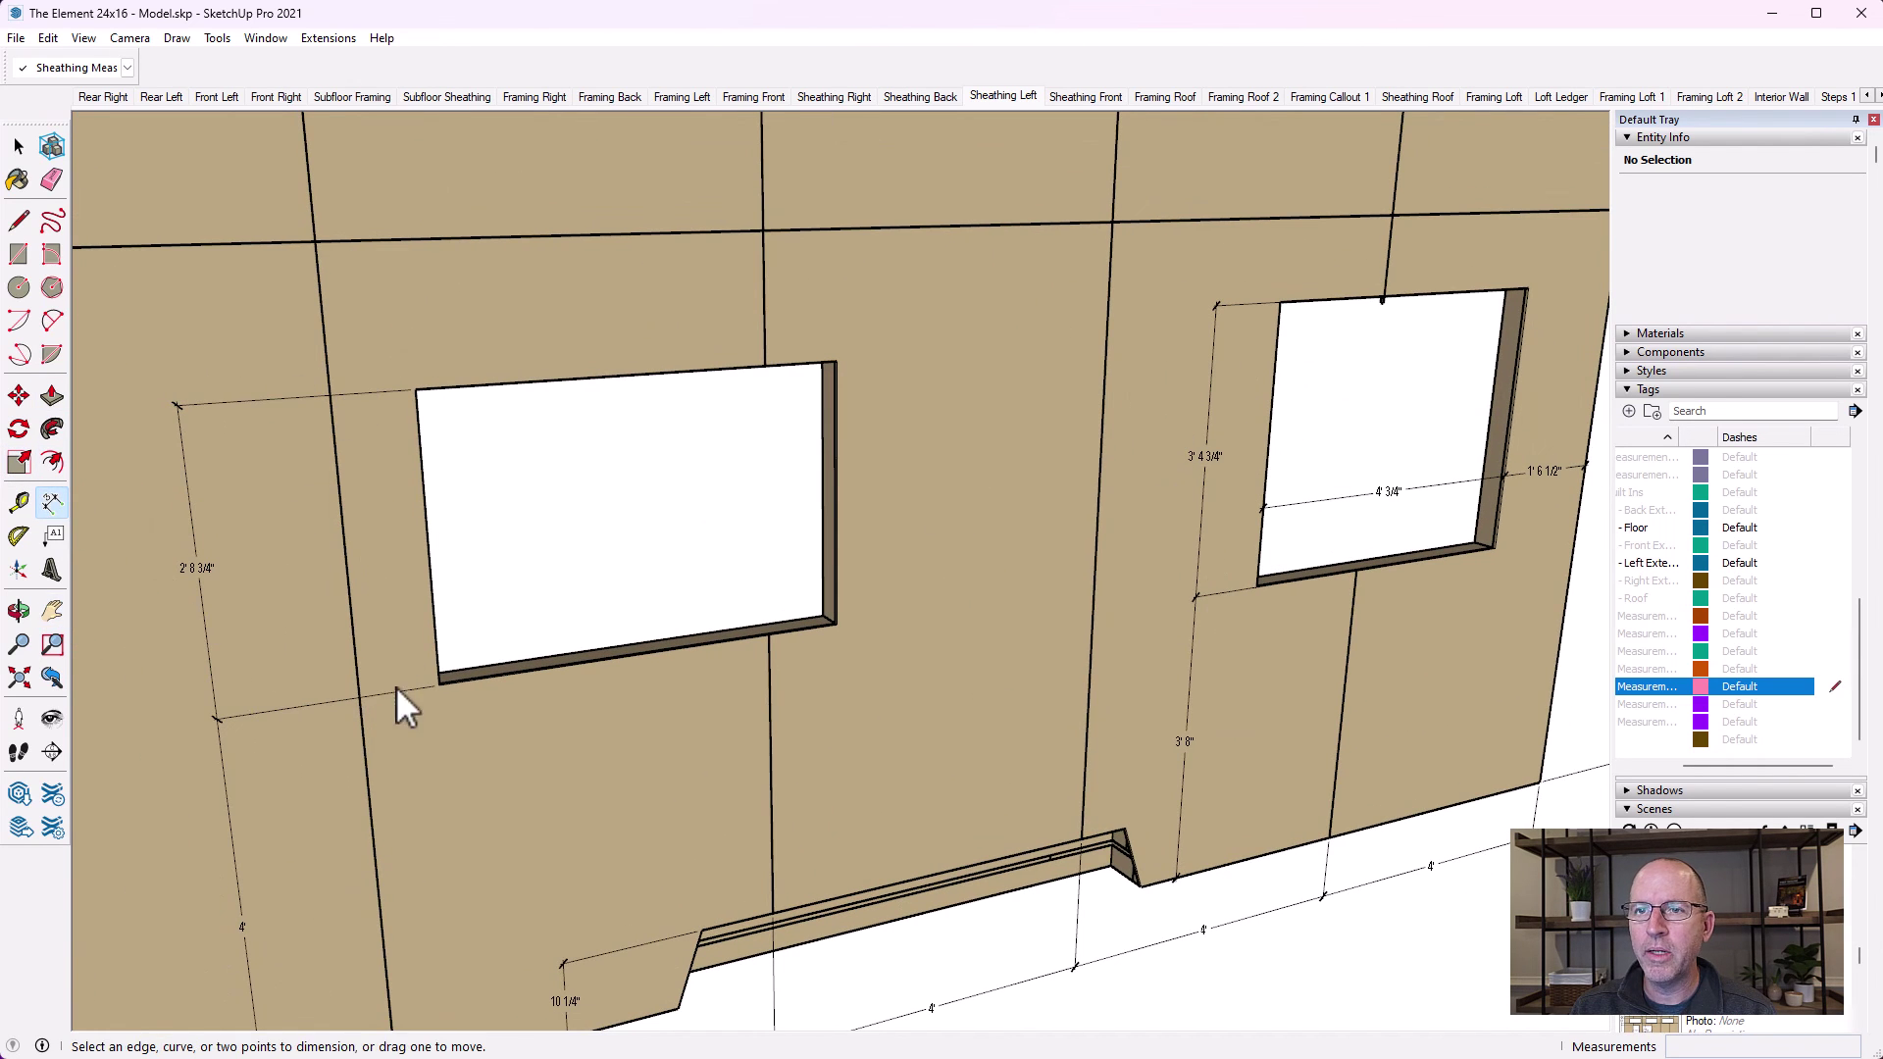
pyautogui.scroll(3, 432, 698)
pyautogui.click(434, 686)
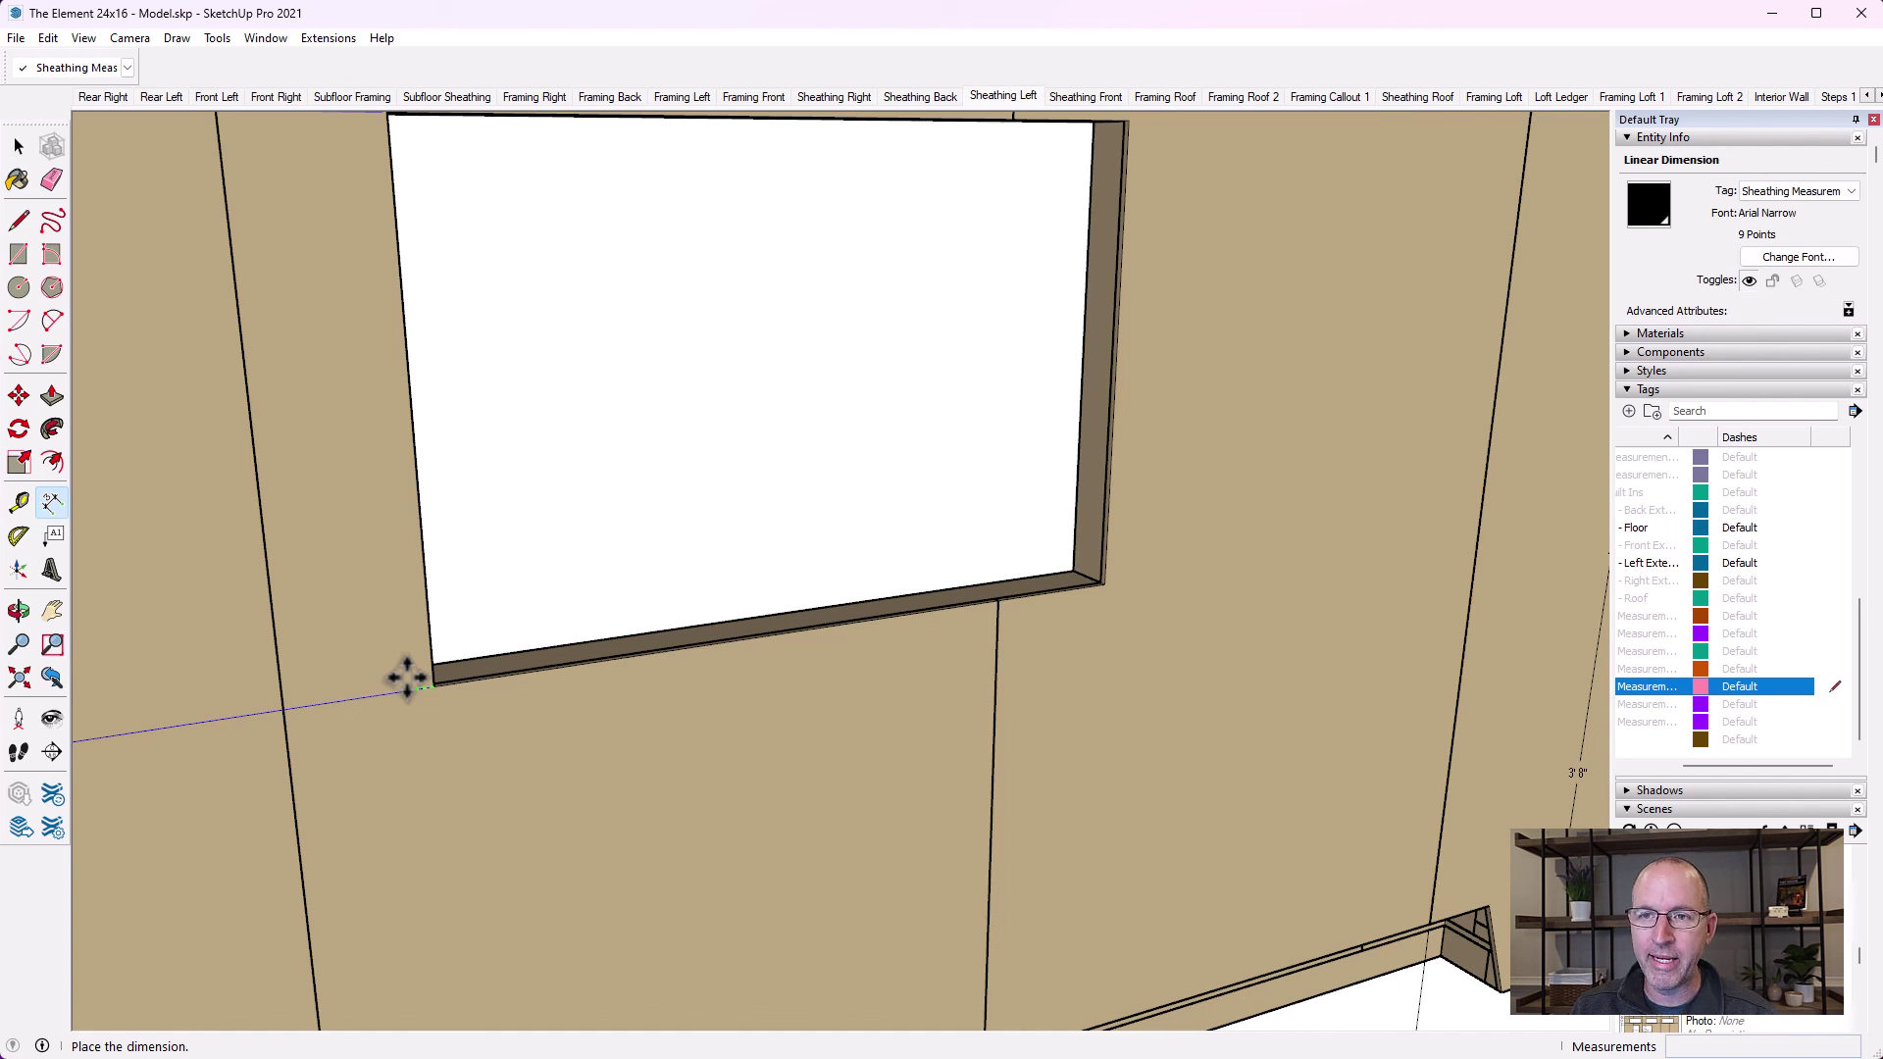
pyautogui.scroll(-5, 407, 677)
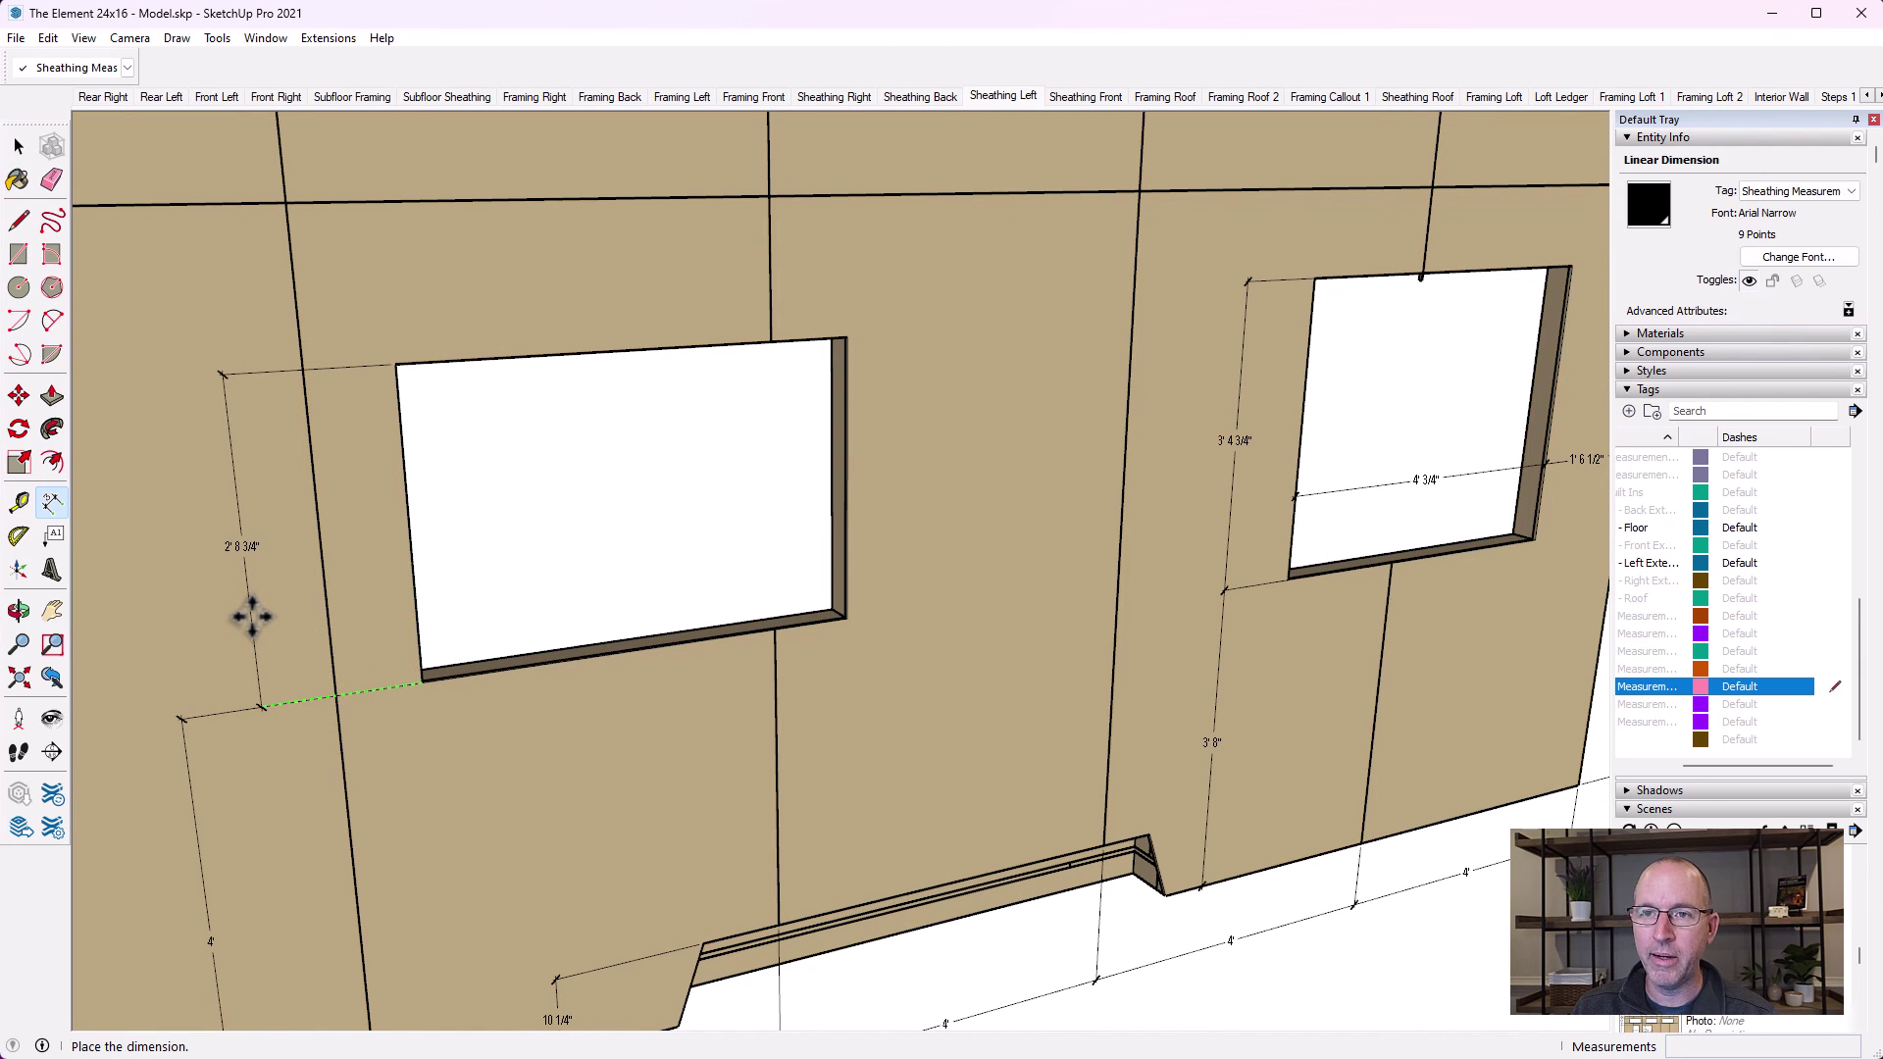
pyautogui.click(252, 616)
# Dimension the width of the relocated window opening between its two lower corners, placing the dimension inside the opening
pyautogui.scroll(6, 422, 584)
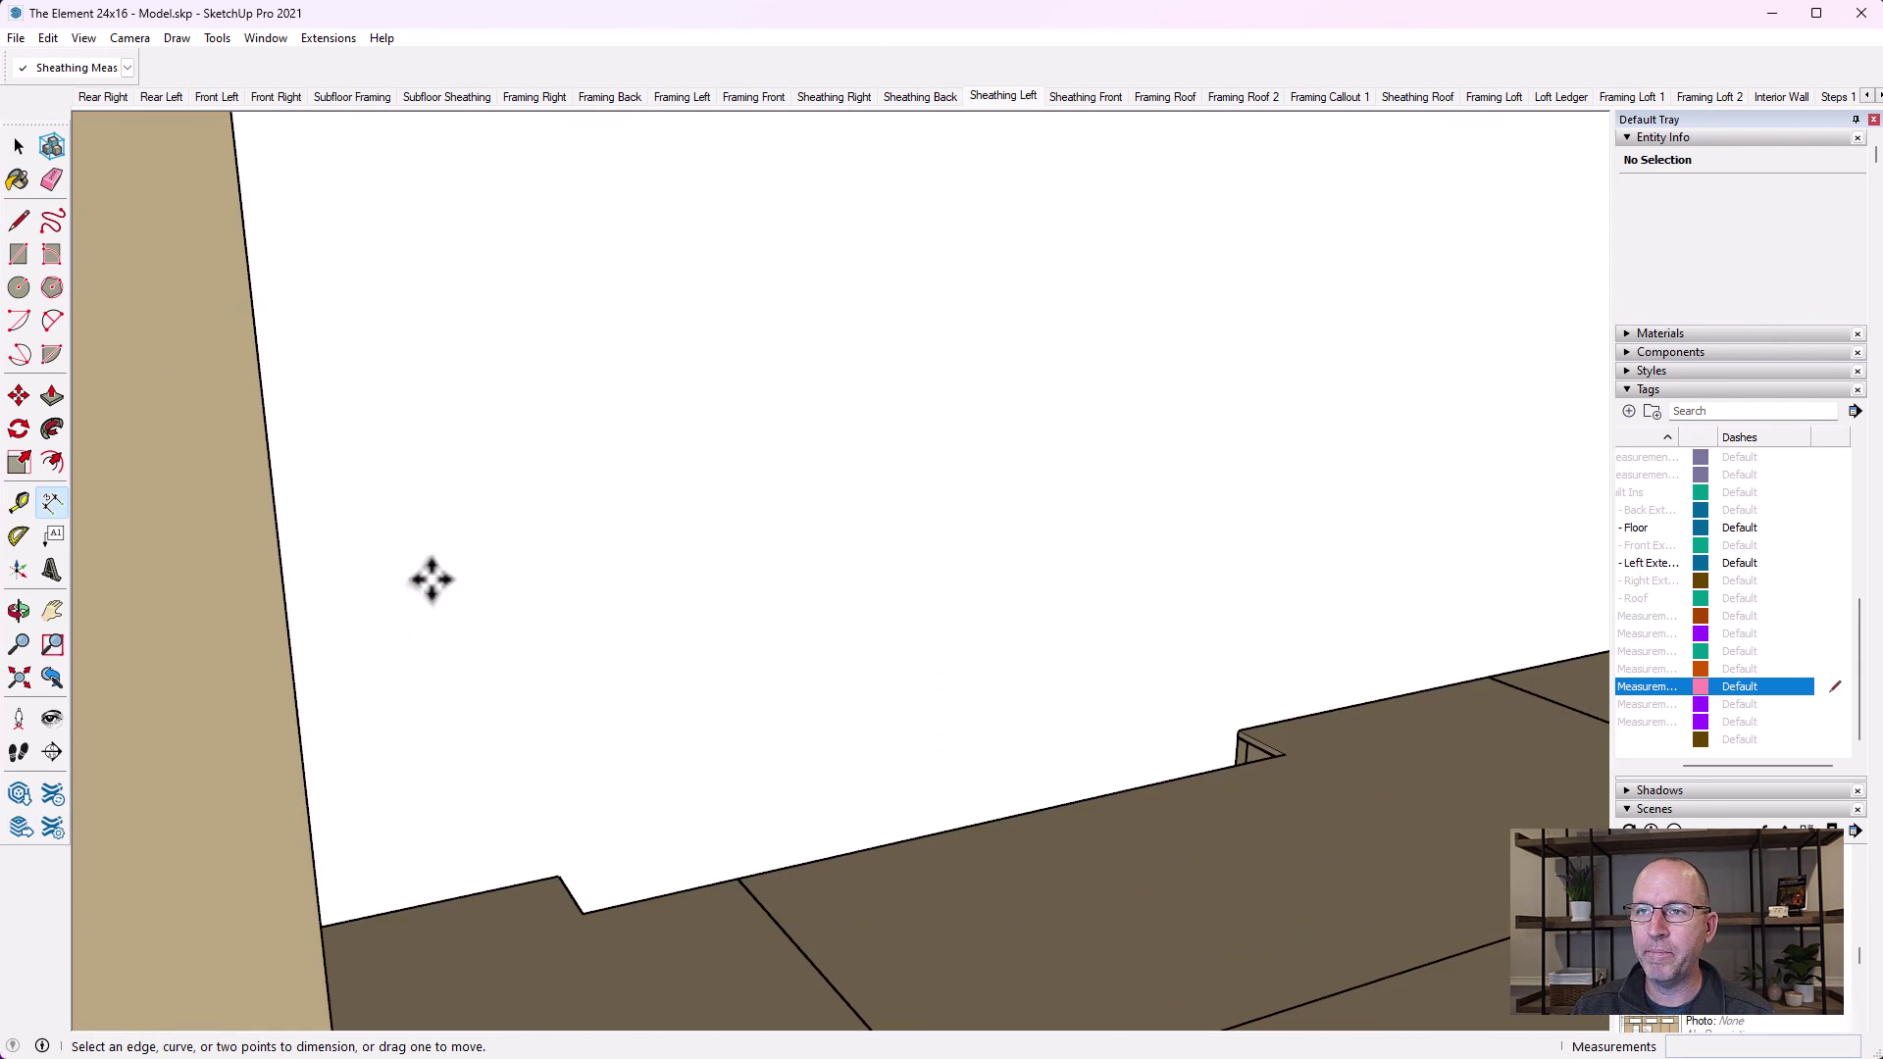
pyautogui.scroll(-5, 421, 574)
pyautogui.scroll(5, 897, 642)
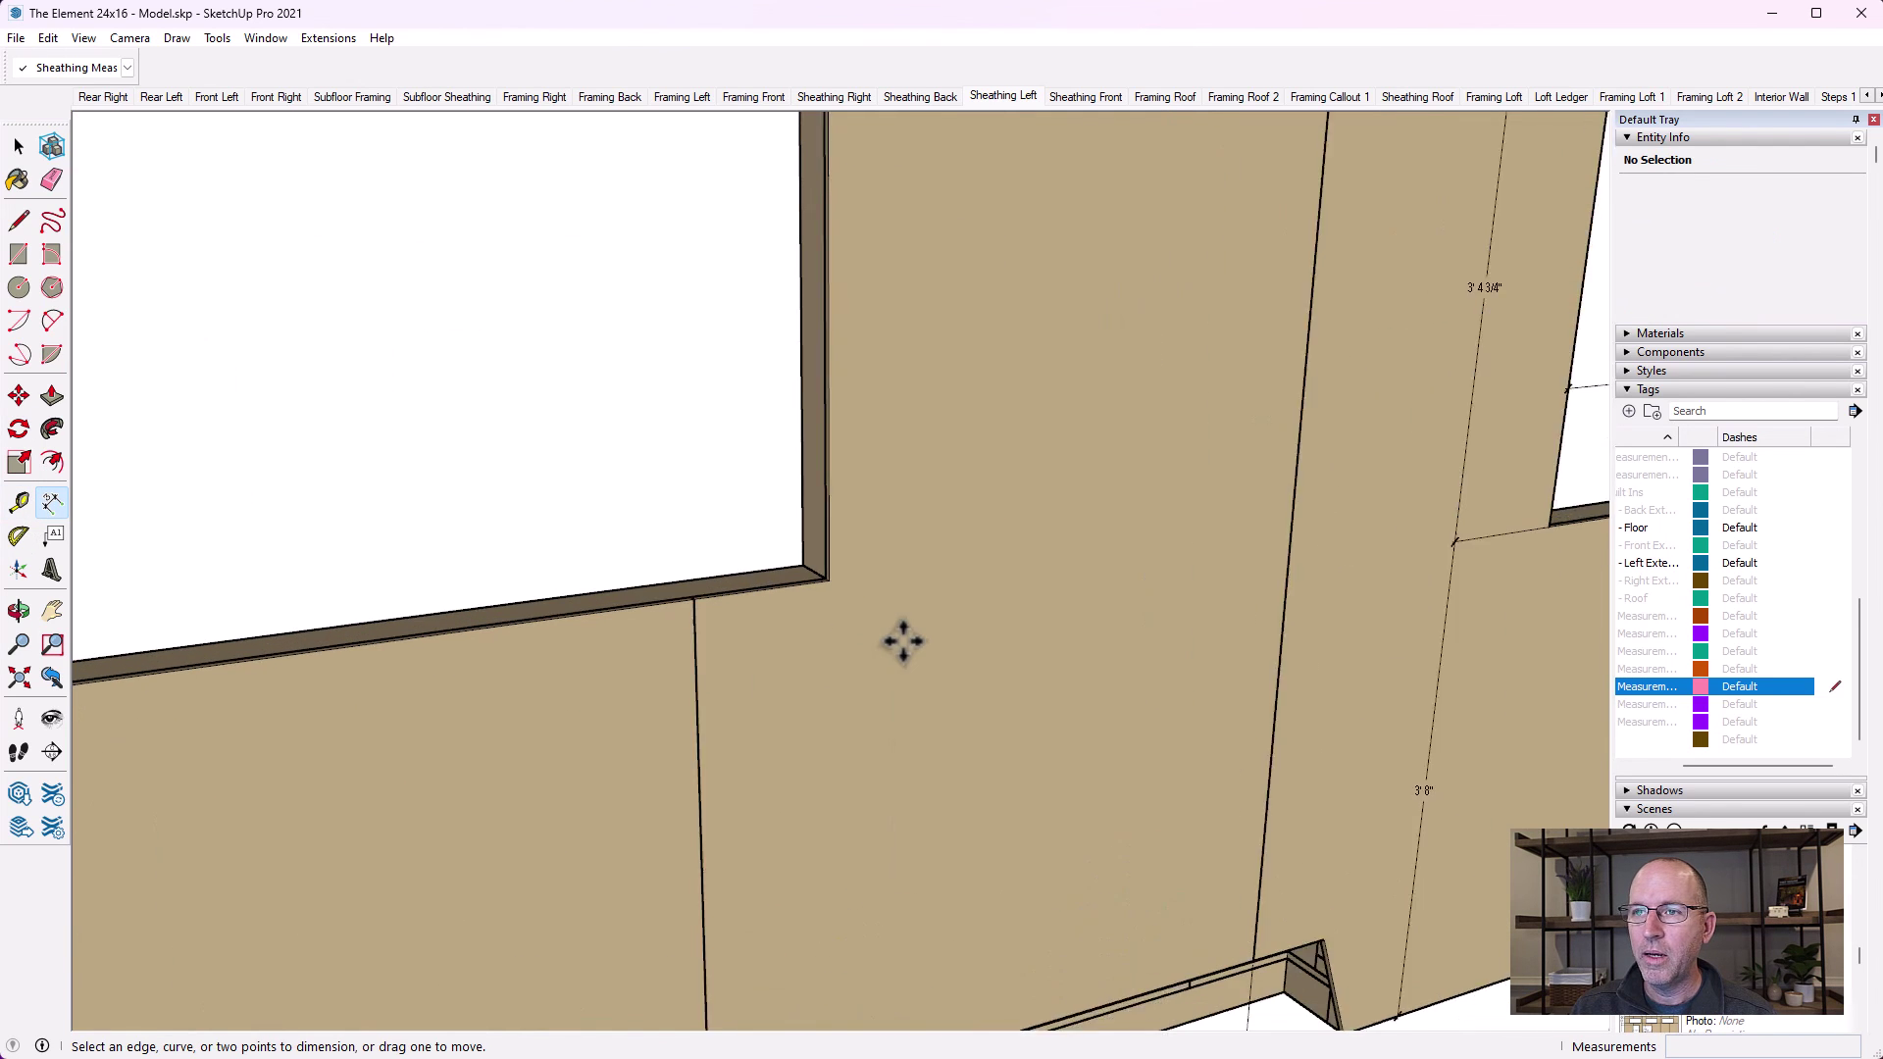
pyautogui.scroll(1, 814, 608)
pyautogui.click(814, 578)
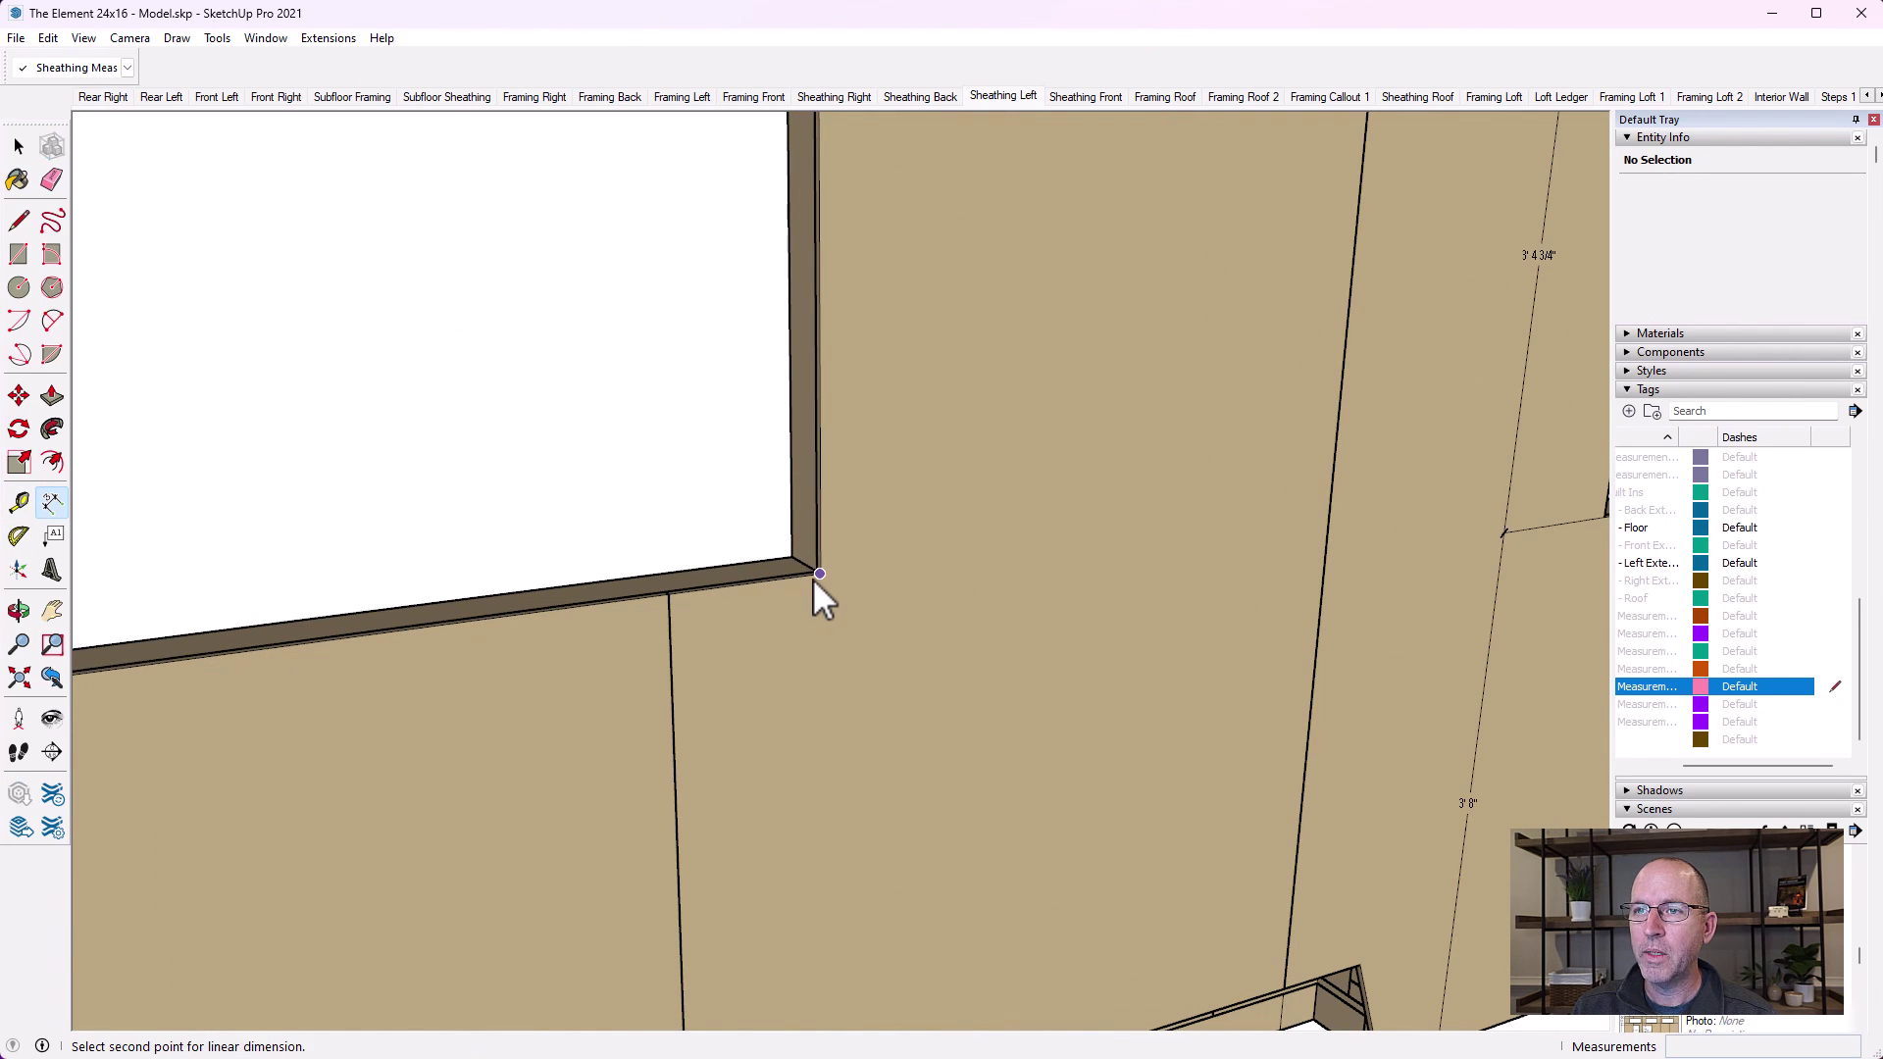
pyautogui.scroll(-2, 820, 581)
pyautogui.scroll(-2, 820, 581)
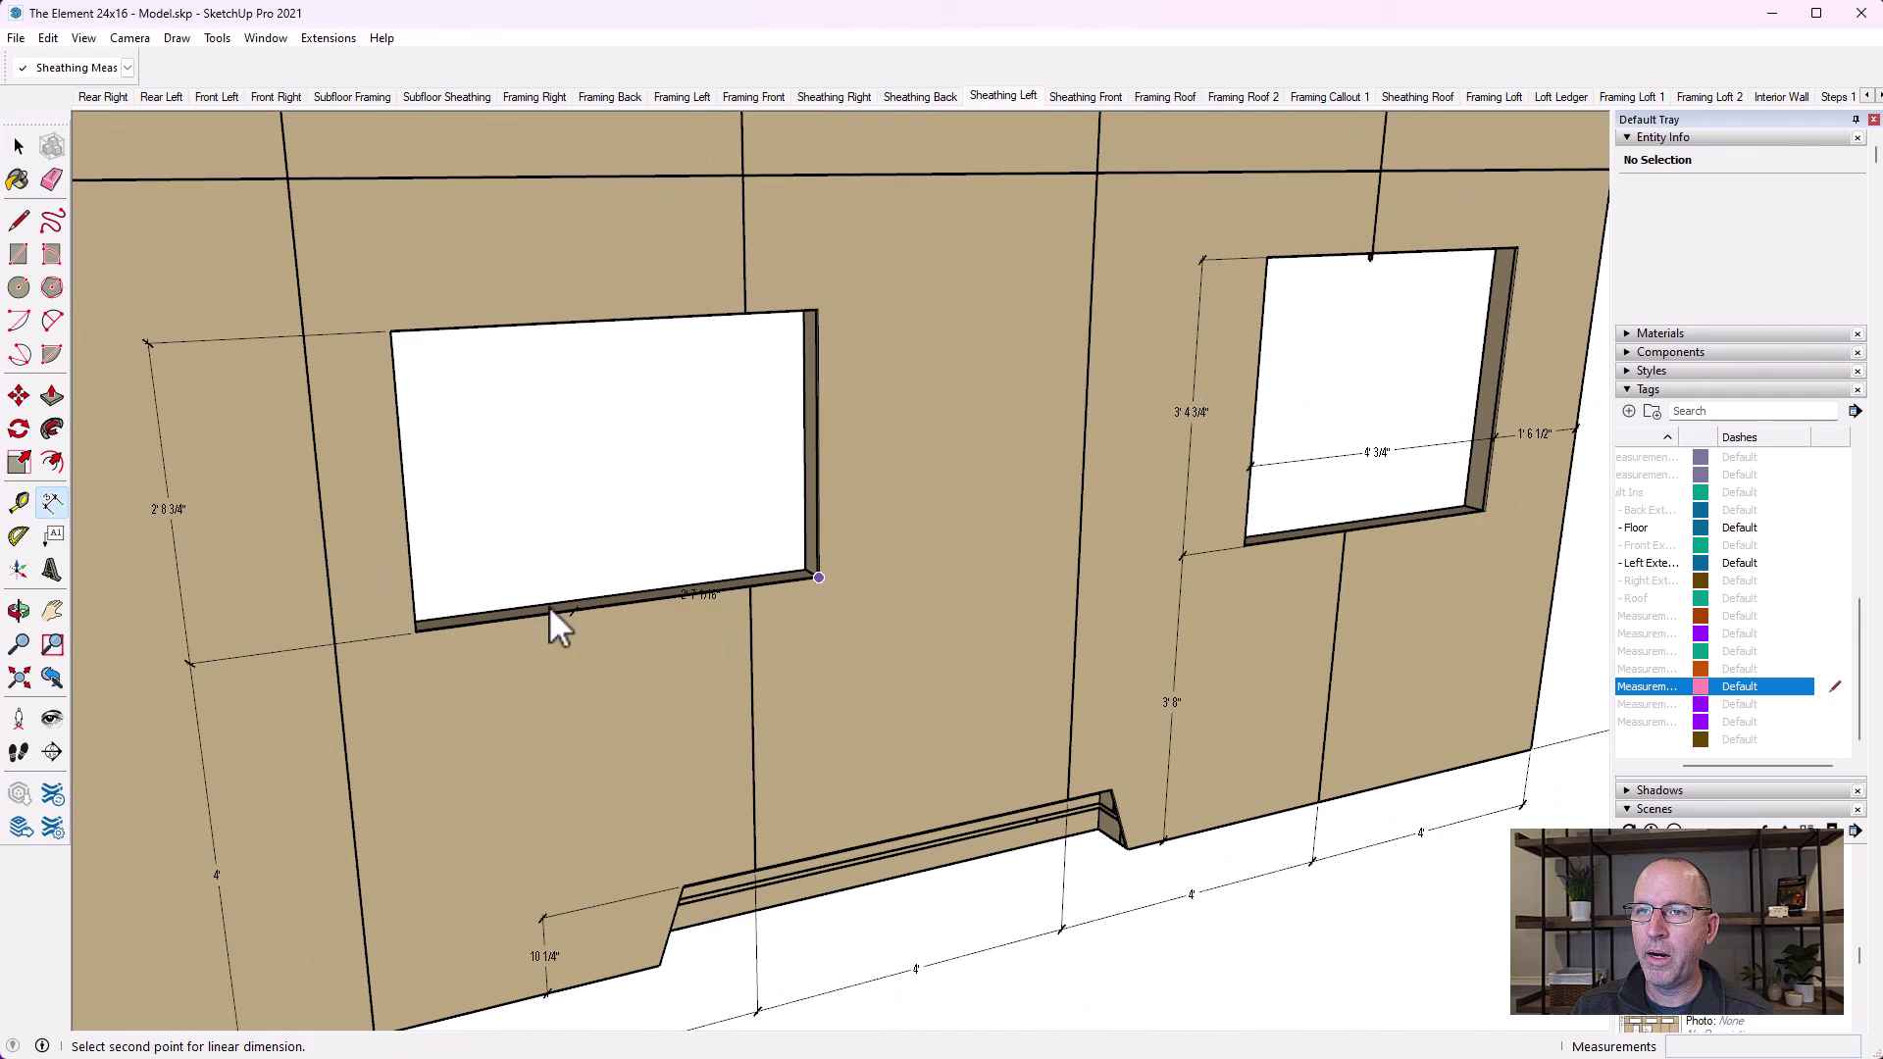
pyautogui.click(422, 634)
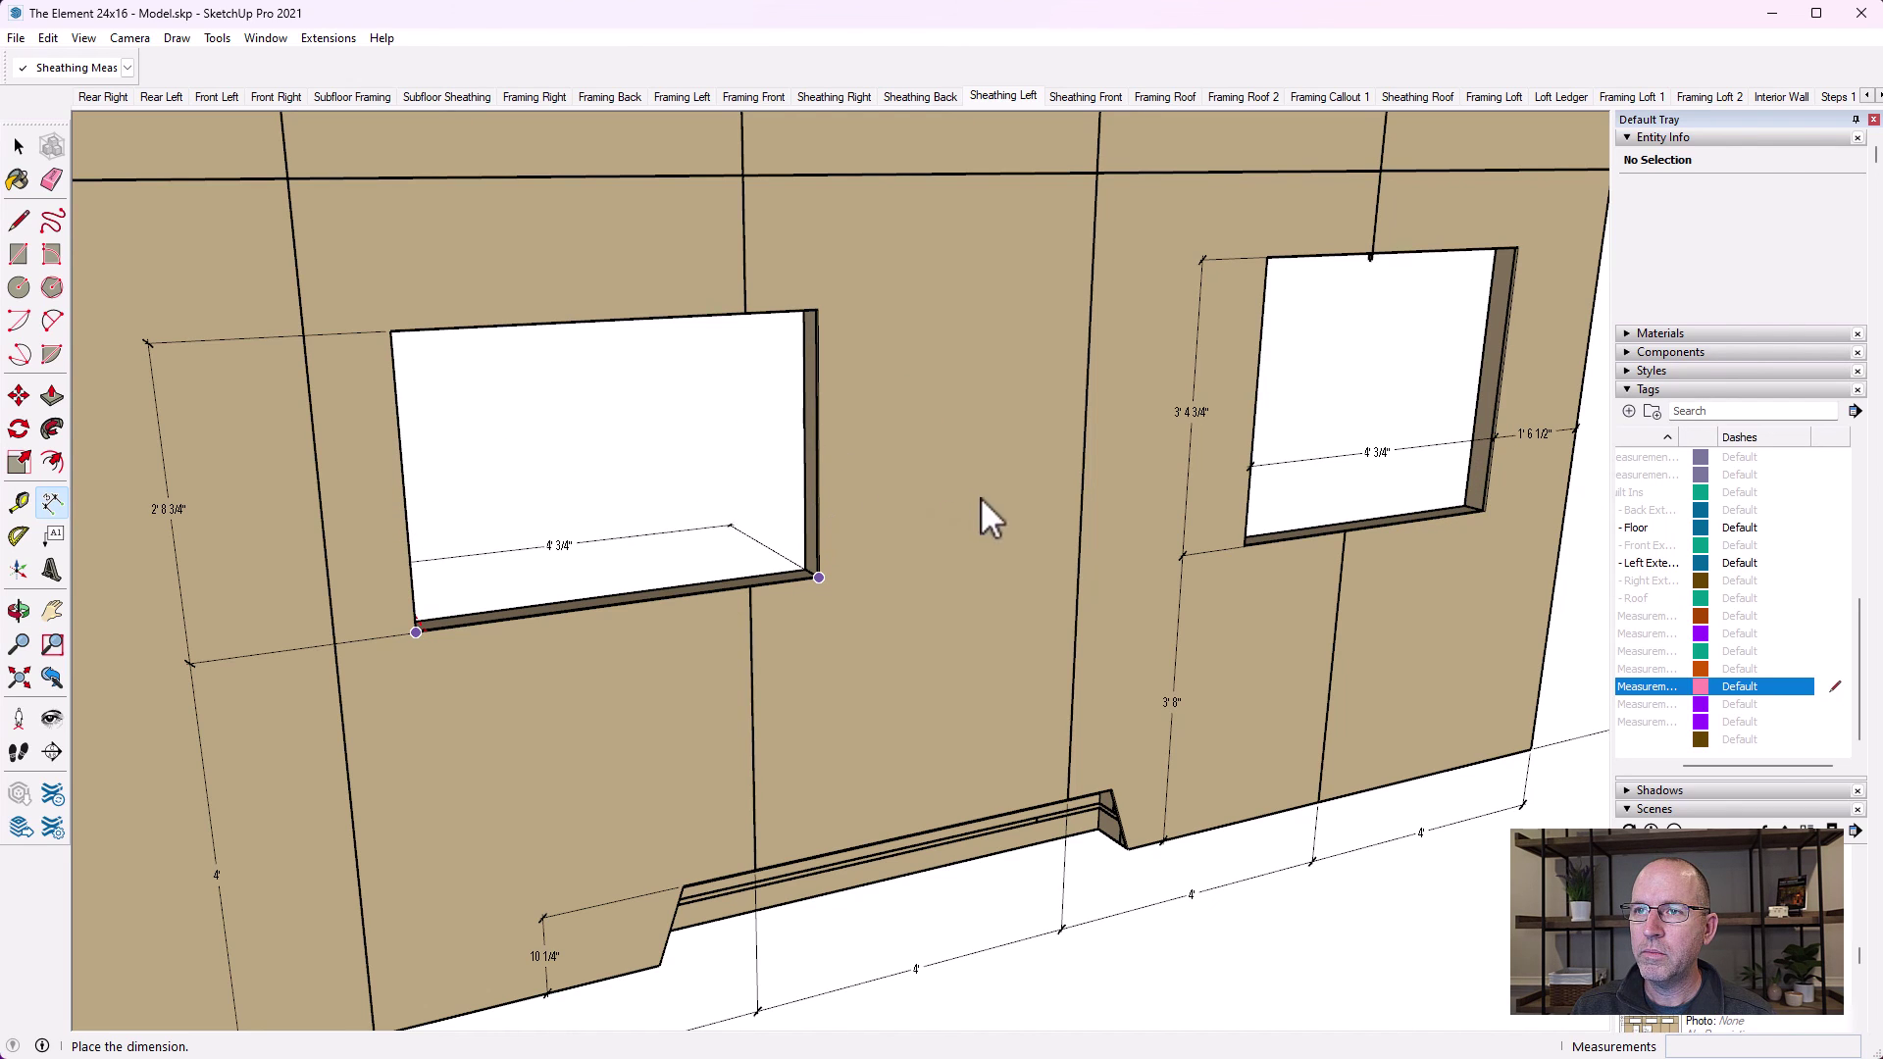
pyautogui.click(726, 521)
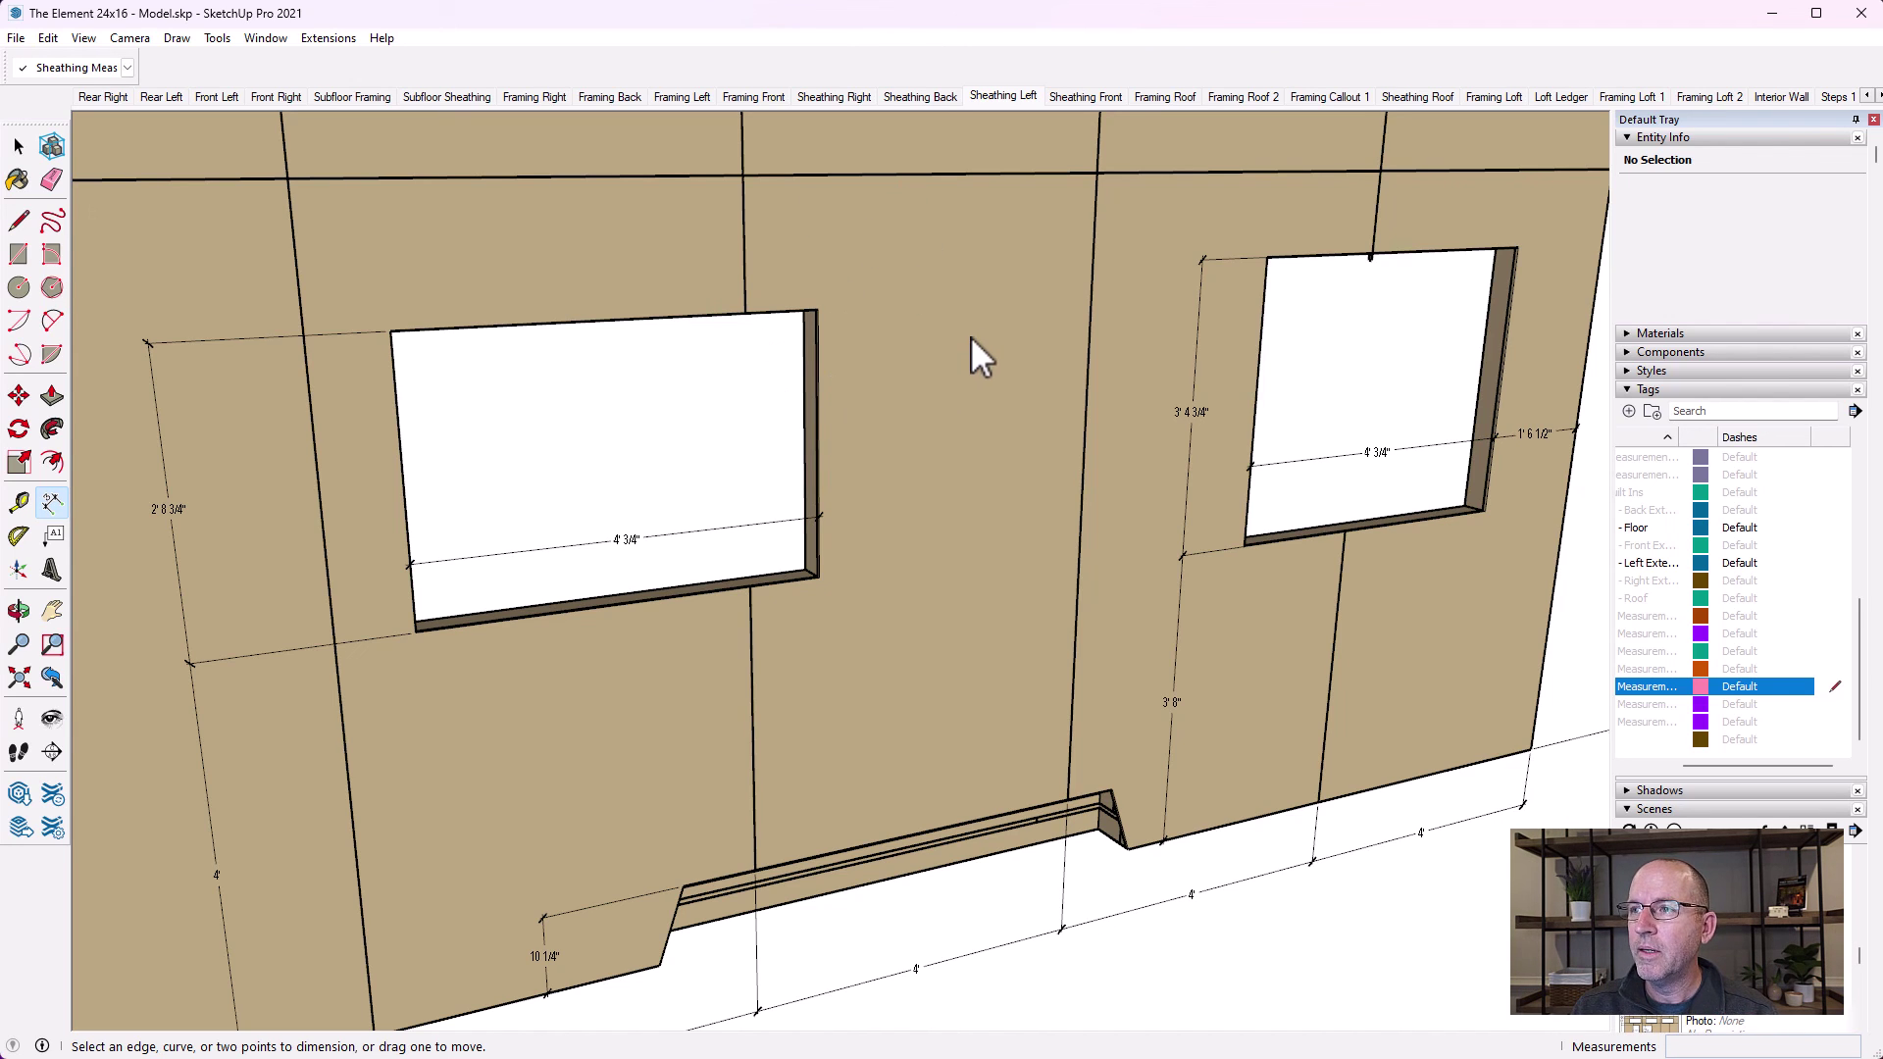
# Look over the dimensioned left wall from several angles, and view the whole house in the Front Left scene
pyautogui.scroll(-5, 898, 355)
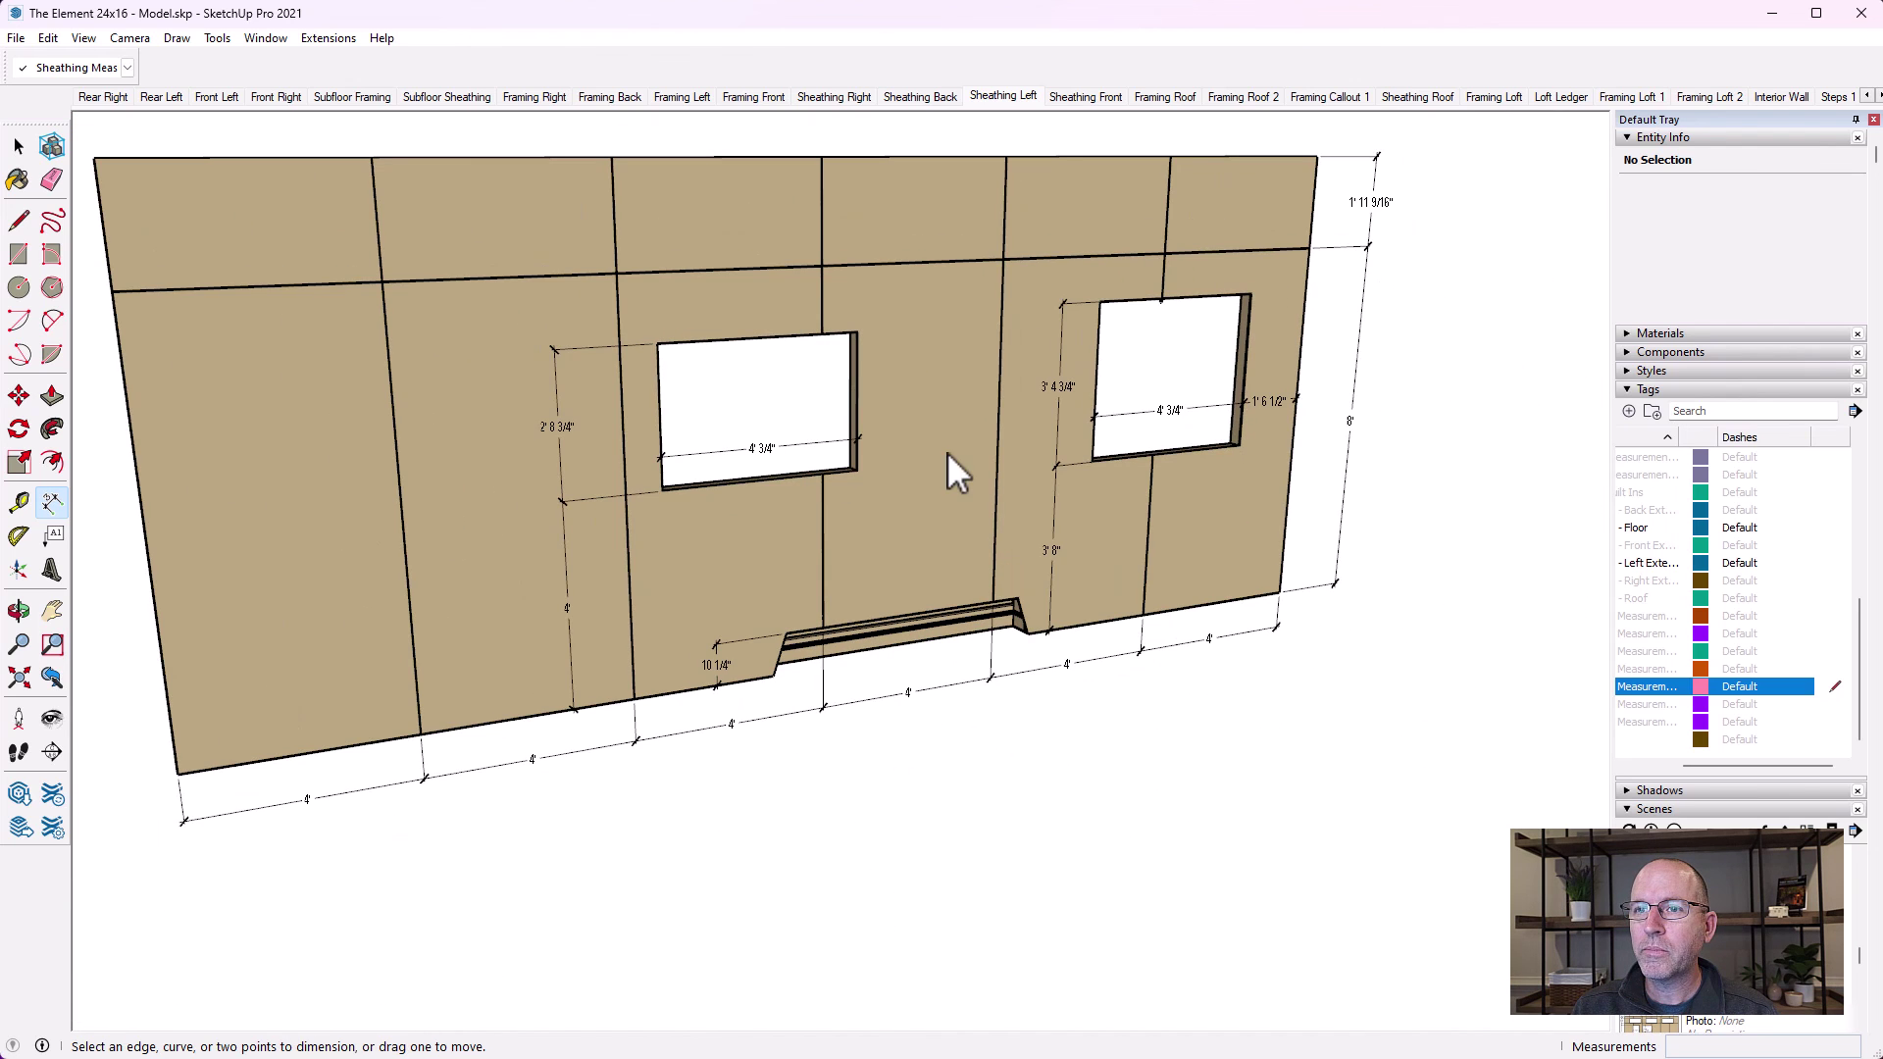
pyautogui.click(19, 610)
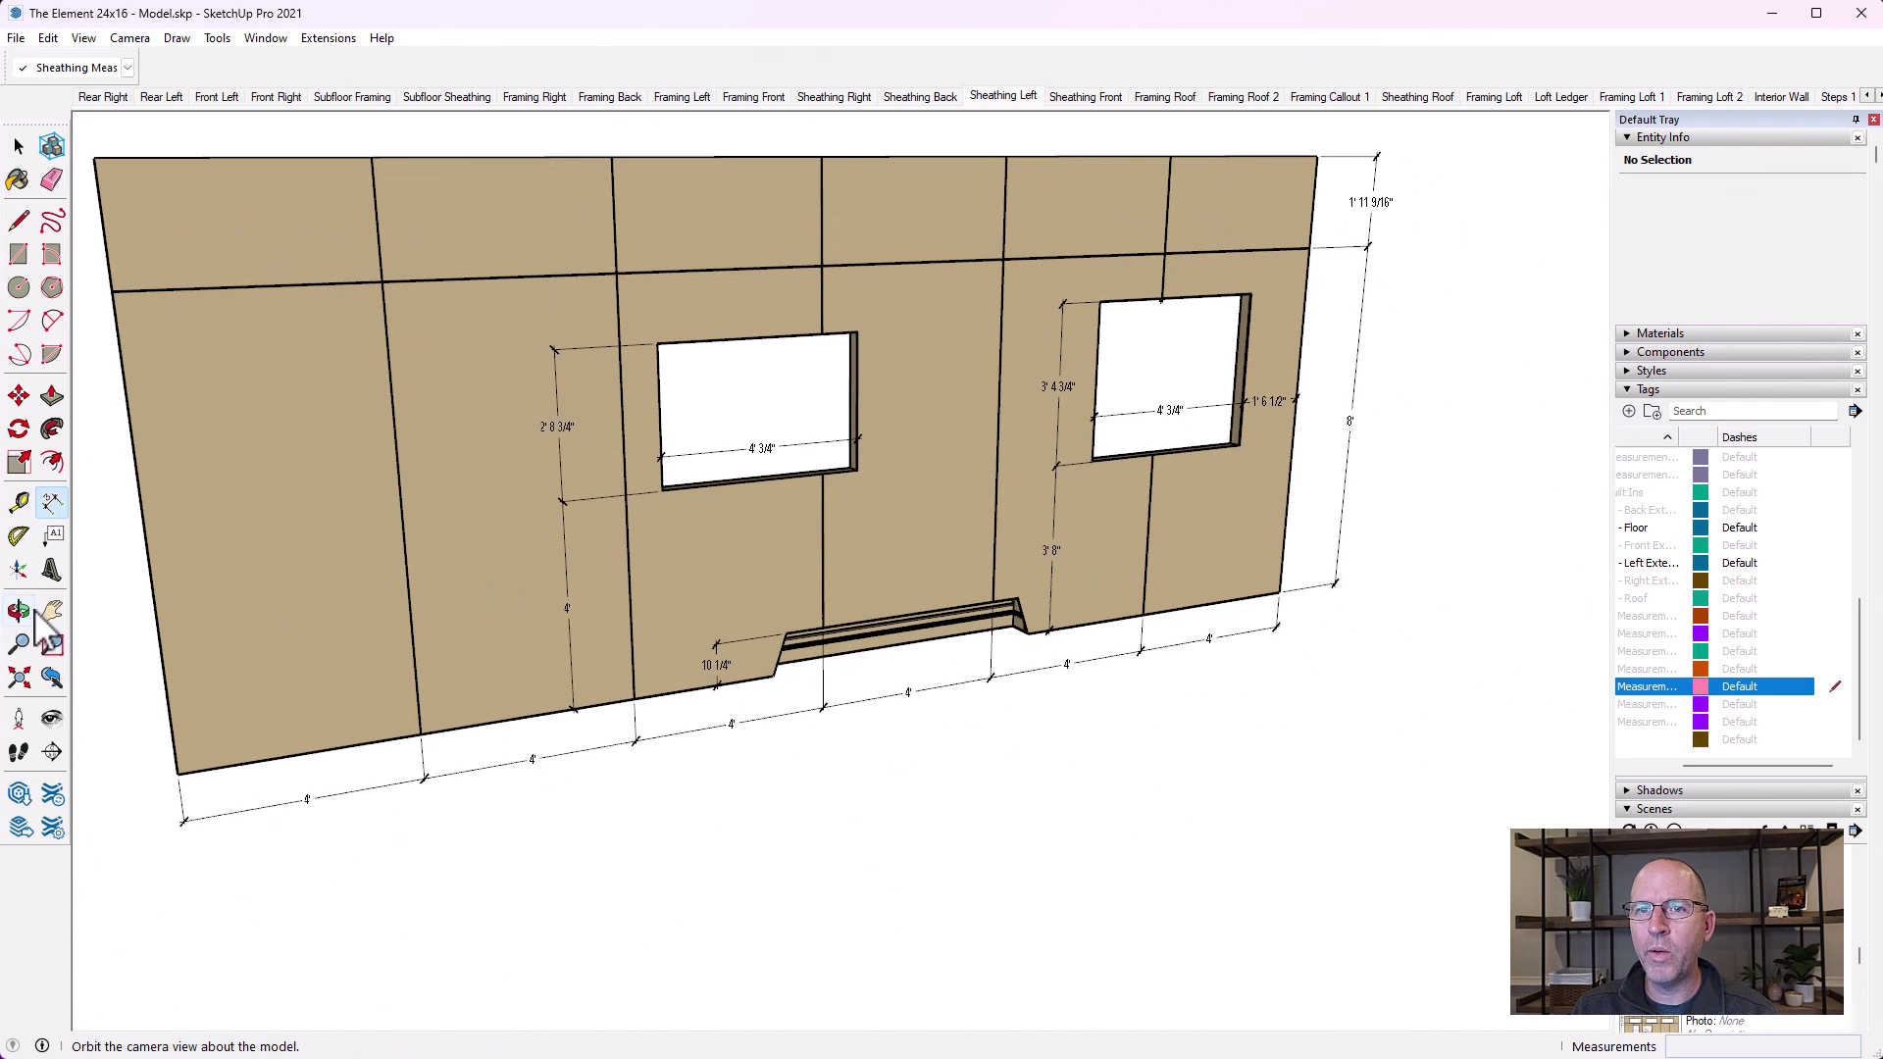
pyautogui.moveTo(1227, 533); pyautogui.dragTo(1194, 706)
pyautogui.moveTo(960, 545); pyautogui.dragTo(1127, 651)
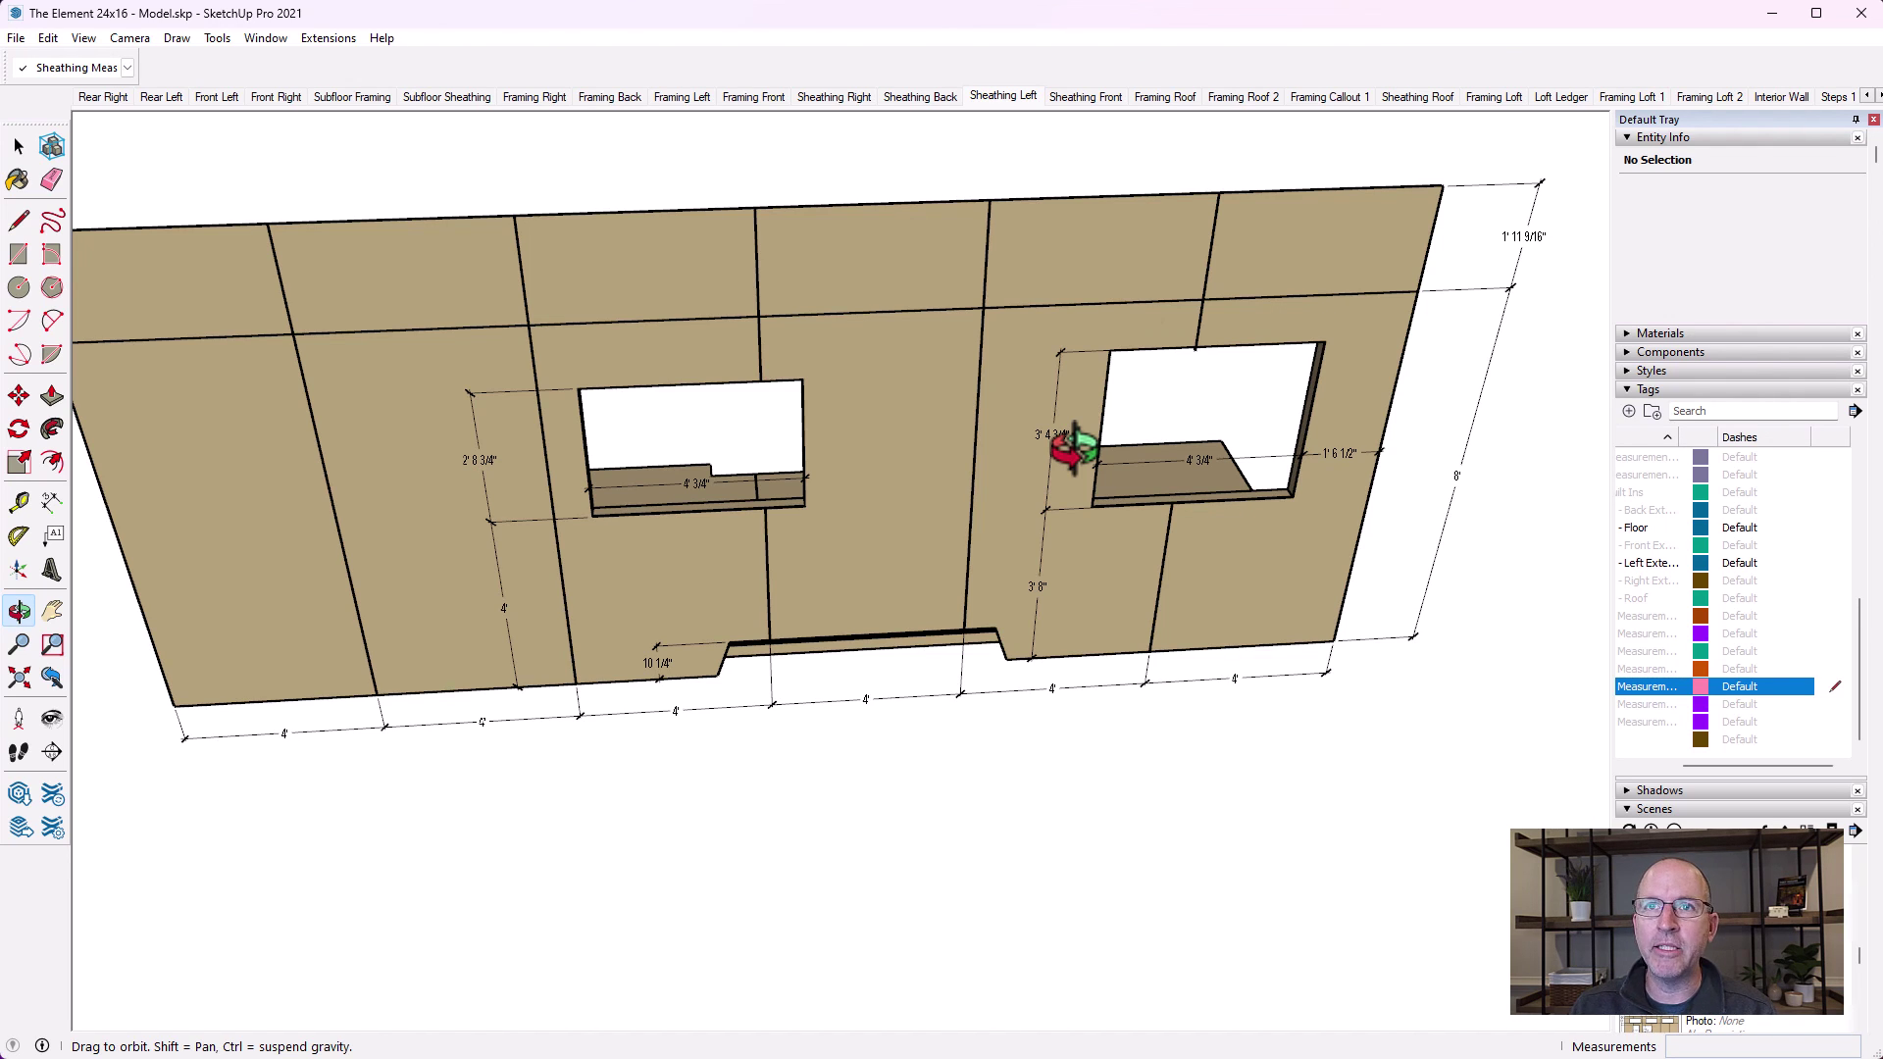
pyautogui.click(95, 100)
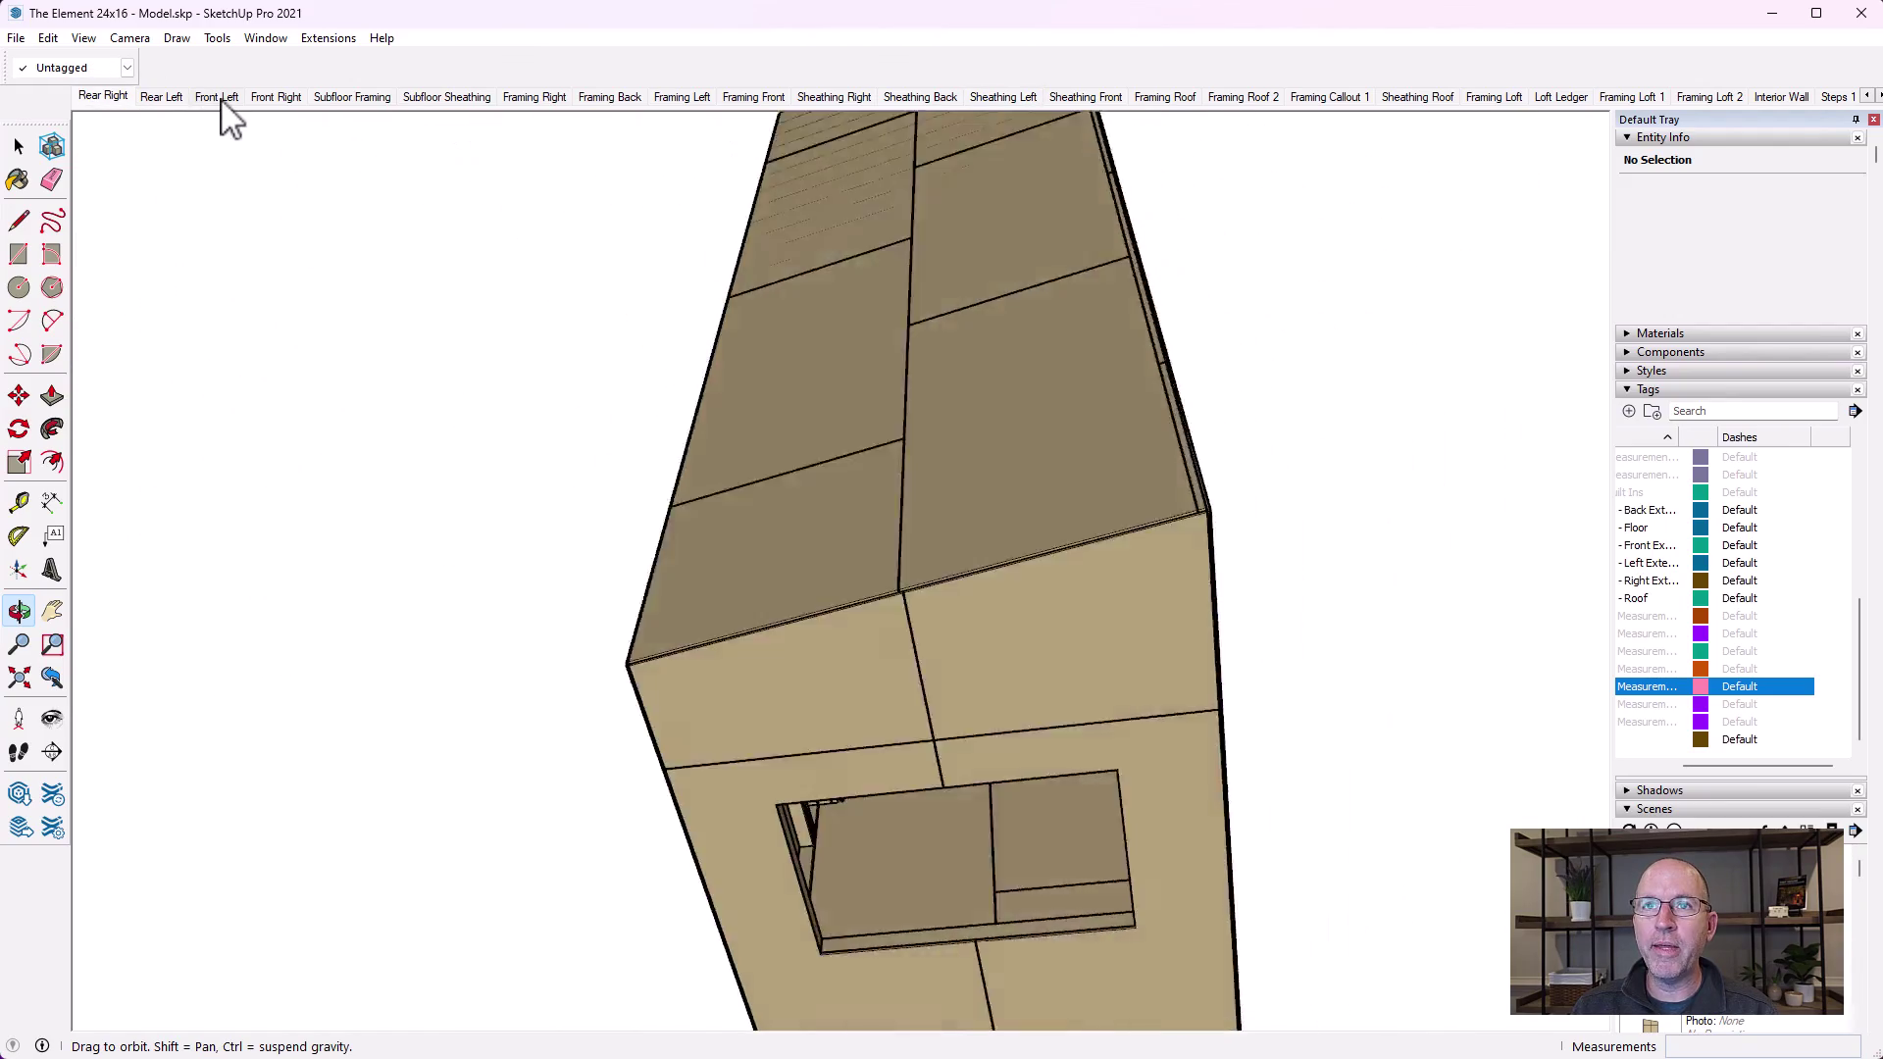
pyautogui.click(218, 101)
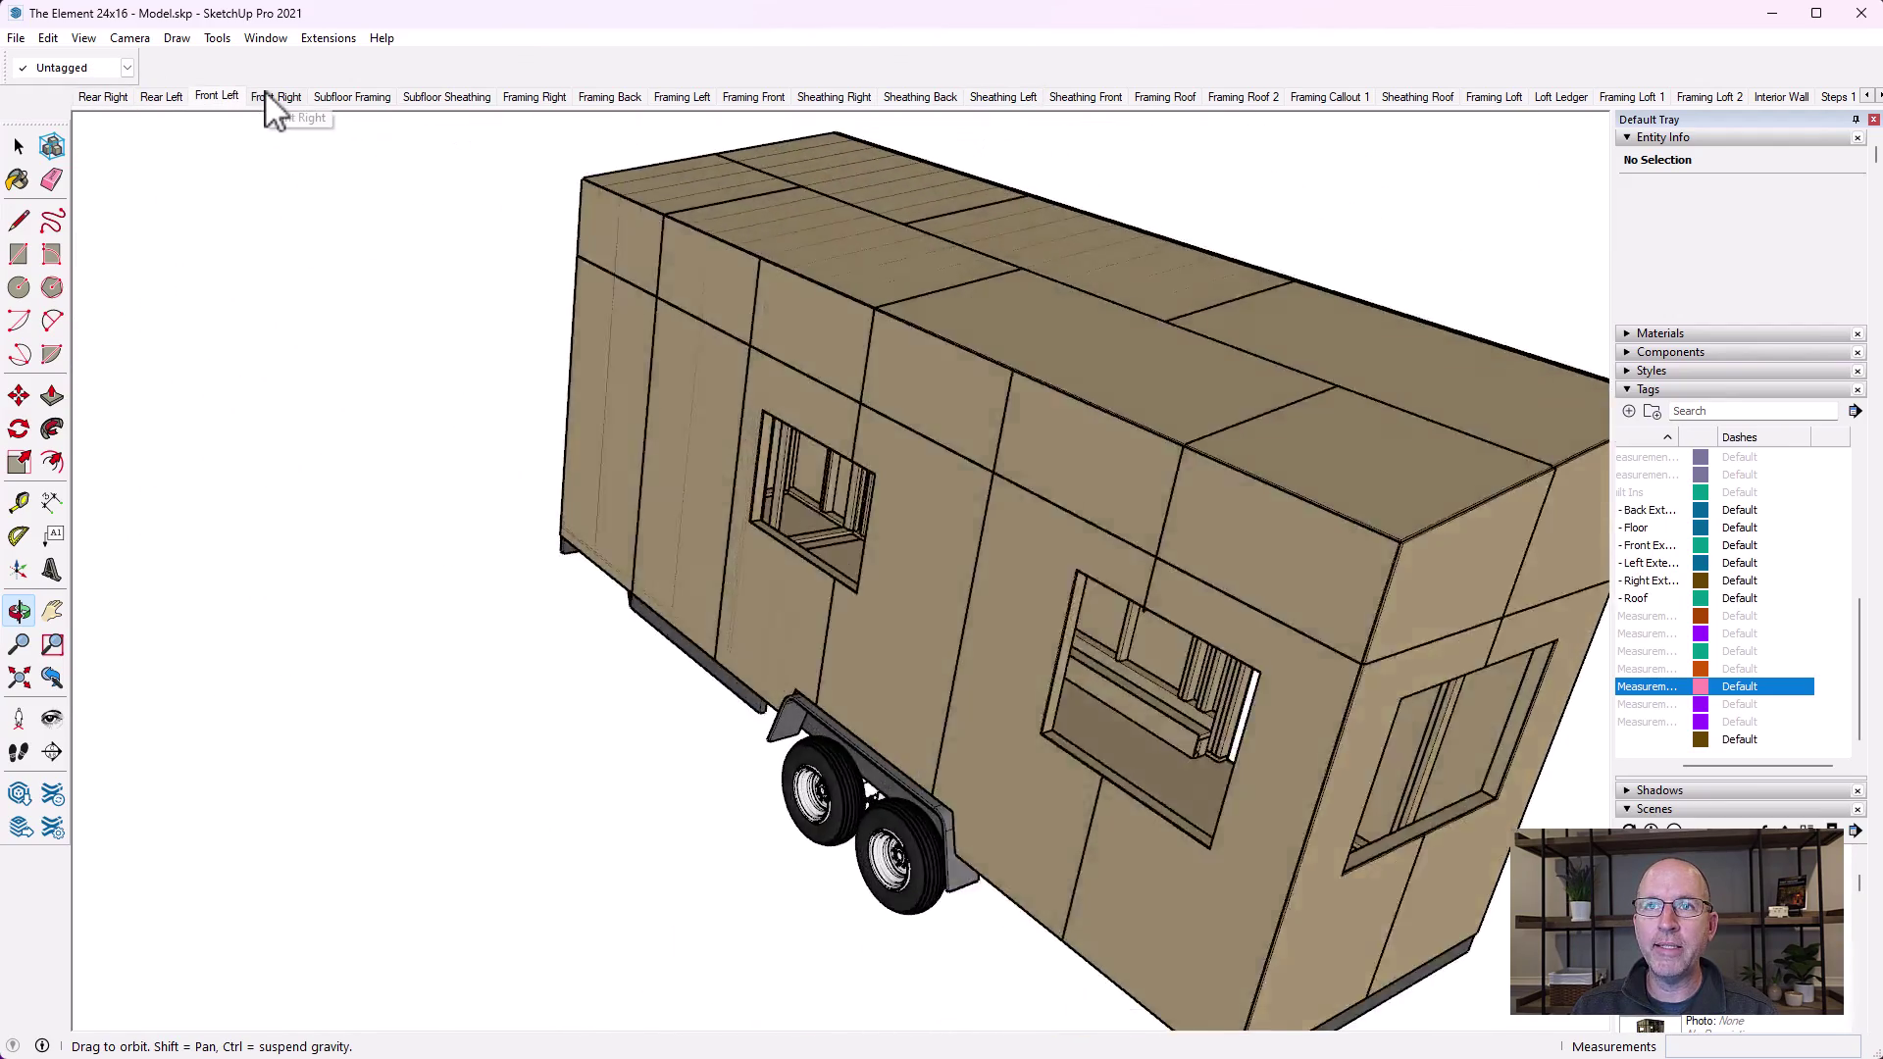